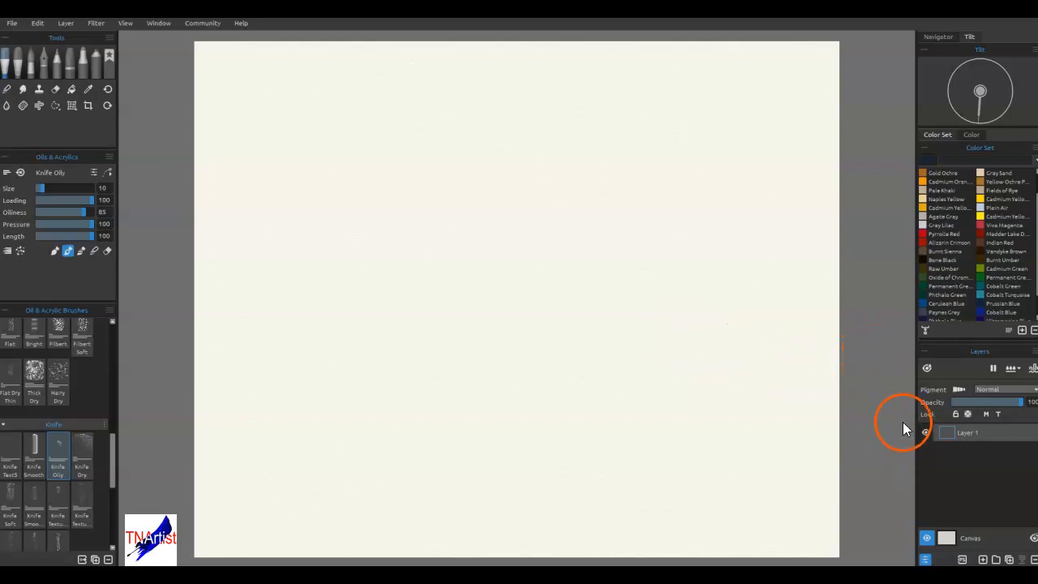
# - Enable pigment color mixing on Layer 1 and fill the whole canvas with Cerulean Blue
pyautogui.click(957, 390)
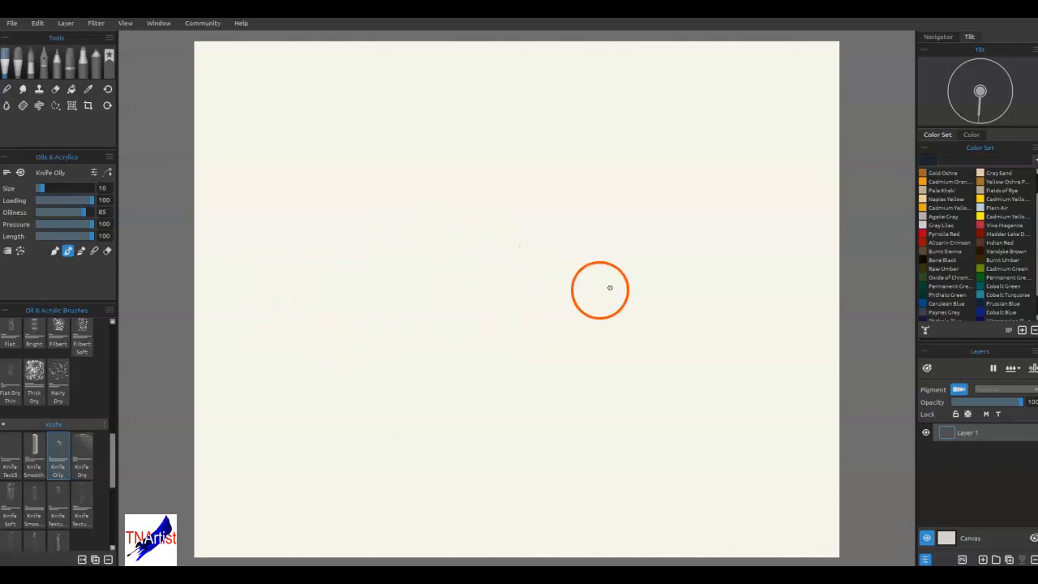
pyautogui.click(71, 91)
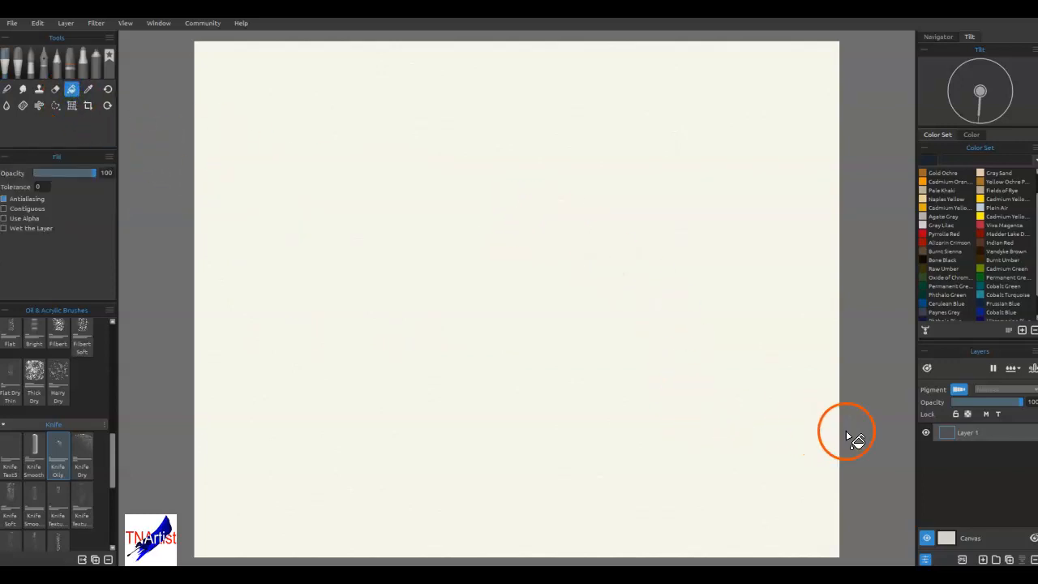
pyautogui.click(922, 304)
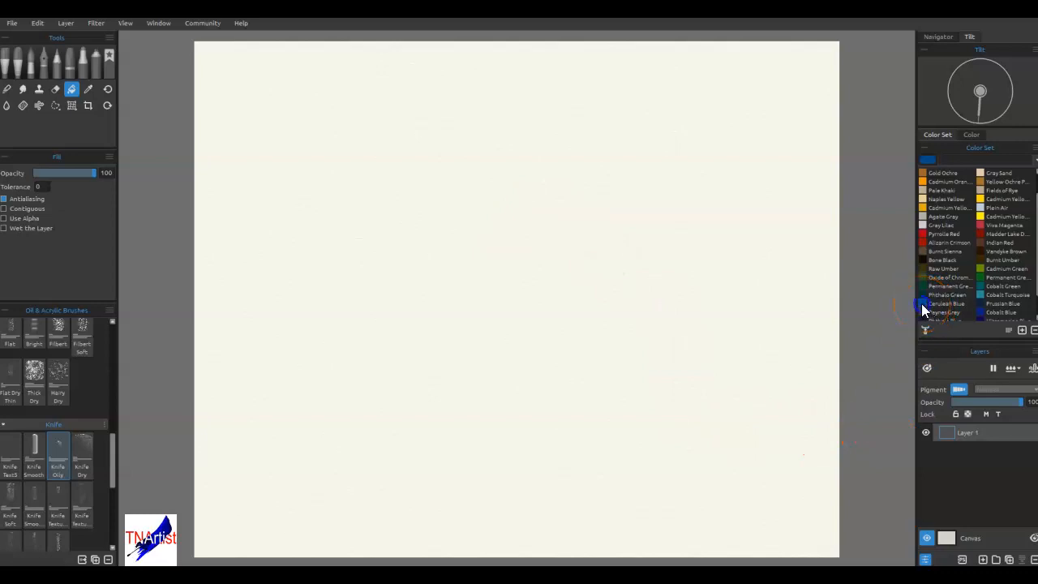
pyautogui.click(571, 206)
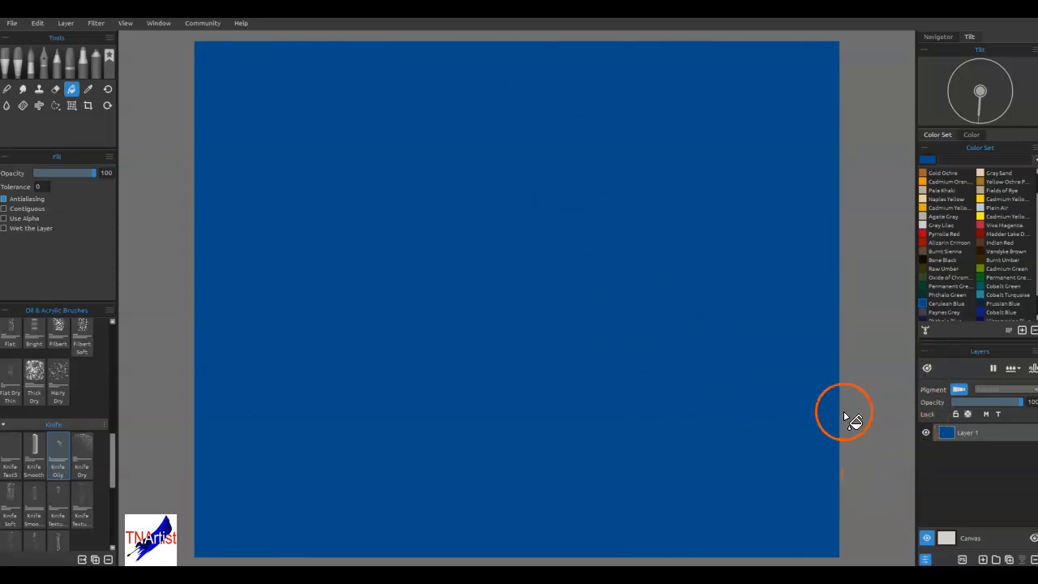
# - Airbrush pale horizontal Plain Air bands across the middle of the canvas with the Spray brush at size 80
pyautogui.click(96, 63)
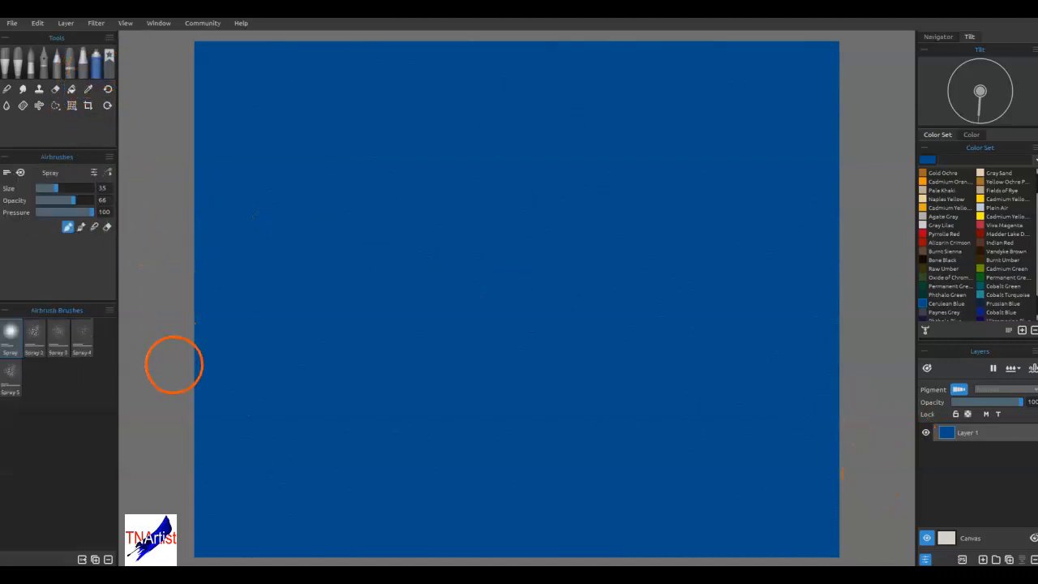
pyautogui.press(']')
pyautogui.press(']')
pyautogui.press(']')
pyautogui.press(']')
pyautogui.press(']')
pyautogui.press(']')
pyautogui.press(']')
pyautogui.press(']')
pyautogui.press(']')
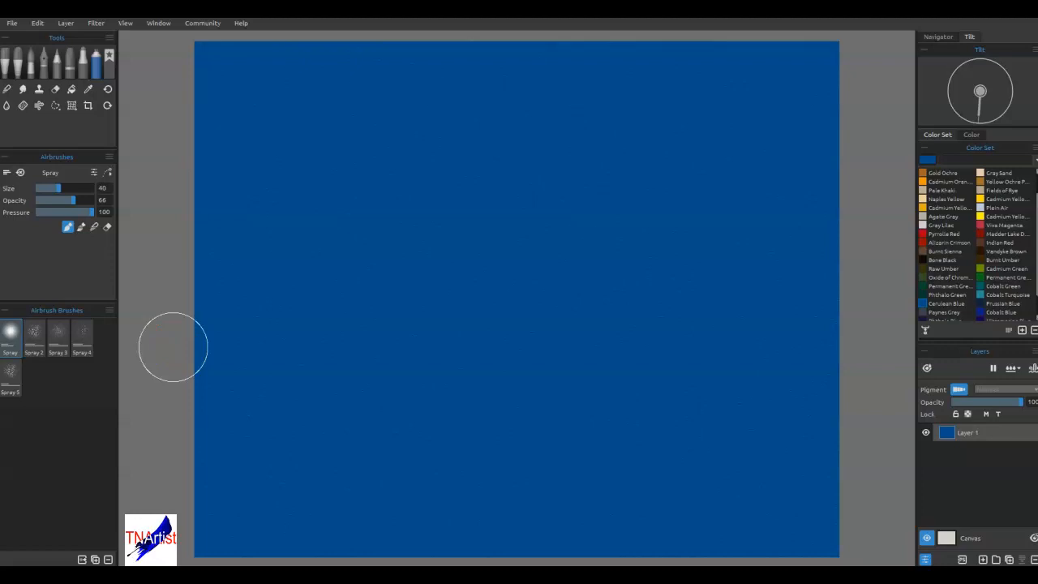
pyautogui.click(981, 209)
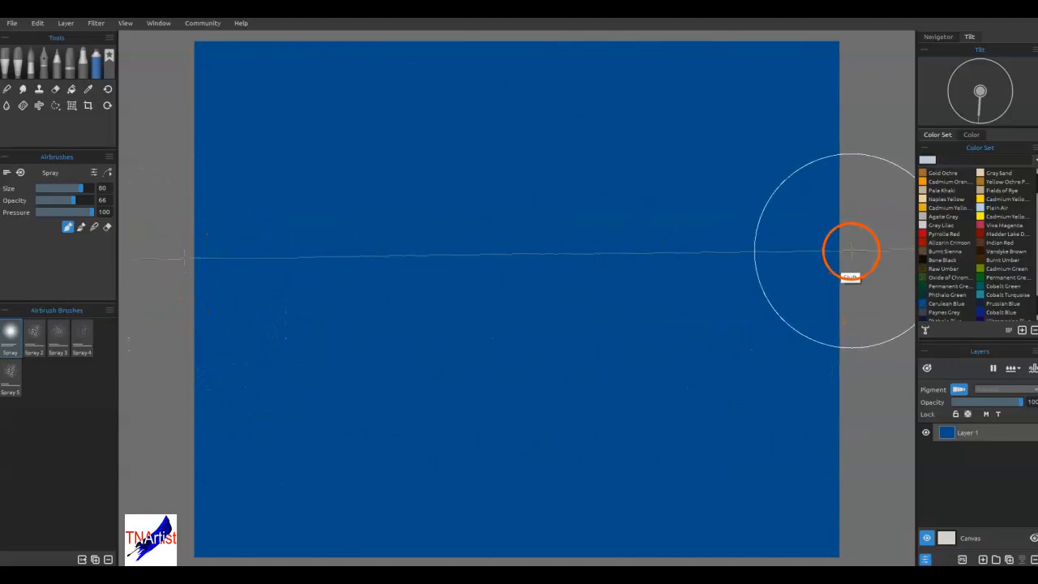
pyautogui.moveTo(855, 258)
pyautogui.mouseDown()
pyautogui.moveTo(301, 272)
pyautogui.moveTo(84, 316)
pyautogui.moveTo(526, 341)
pyautogui.moveTo(893, 341)
pyautogui.mouseUp()
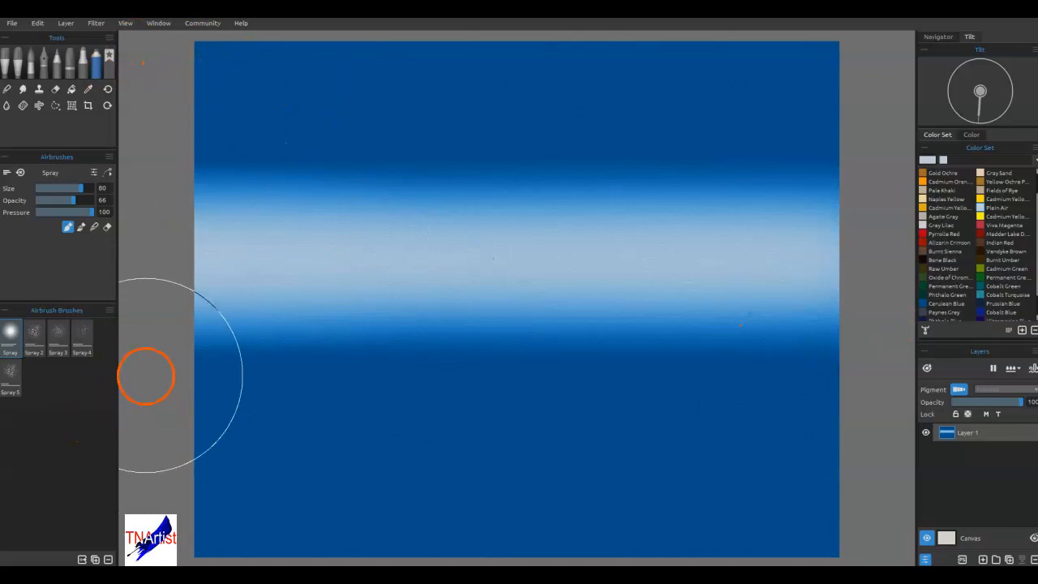
pyautogui.moveTo(156, 353); pyautogui.dragTo(950, 364)
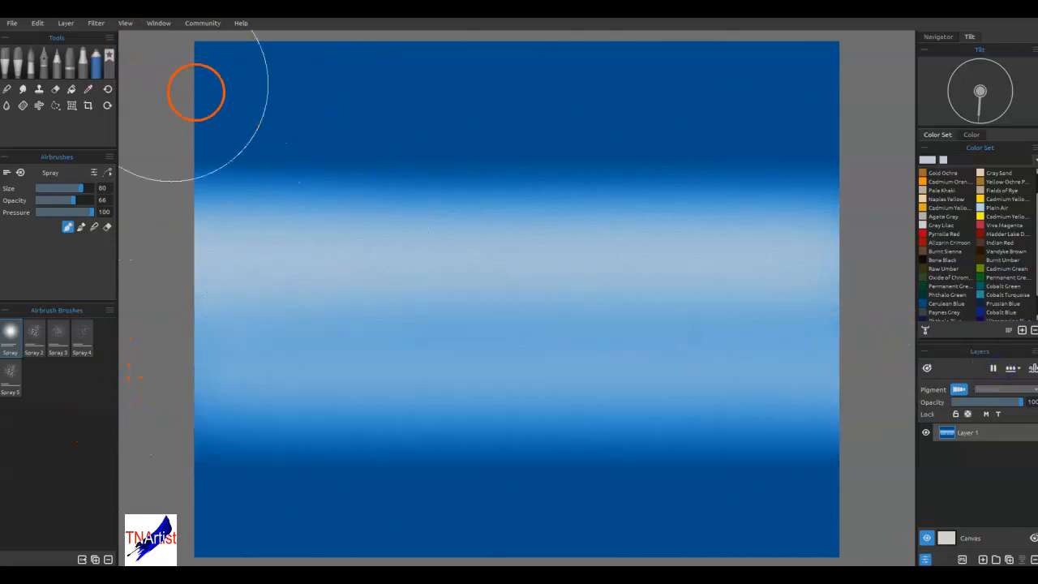
# - Soften the sky bands on Layer 1 by applying a Gaussian Blur with a near-maximum radius
pyautogui.click(97, 23)
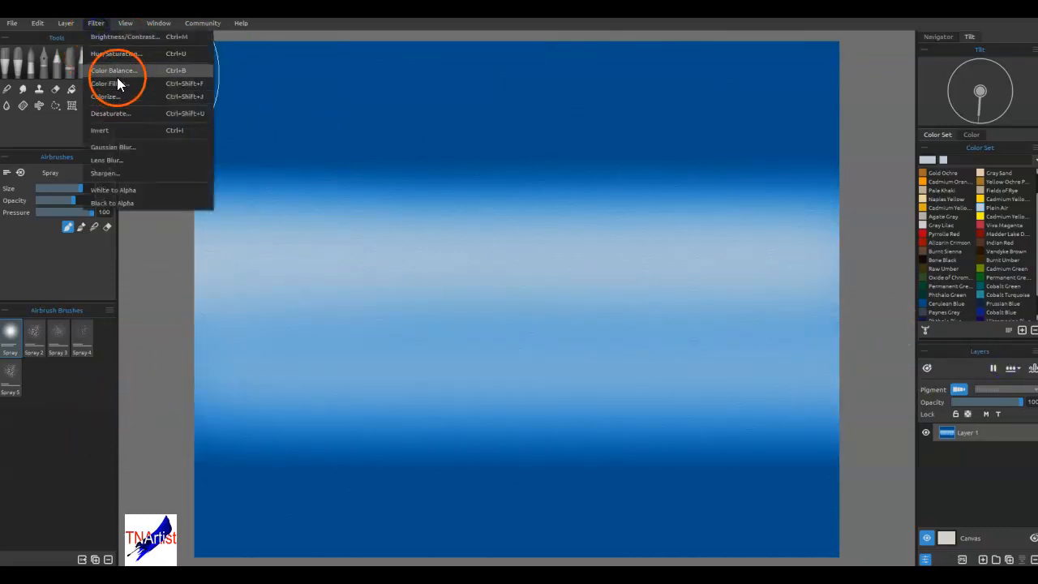
pyautogui.click(118, 147)
pyautogui.click(572, 277)
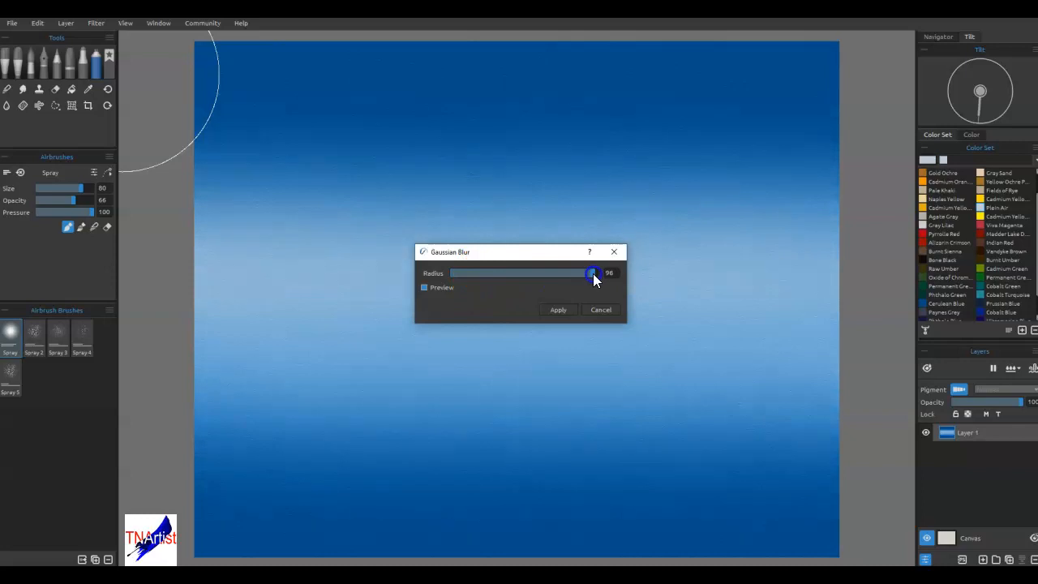
pyautogui.moveTo(593, 274); pyautogui.dragTo(610, 275)
pyautogui.click(561, 310)
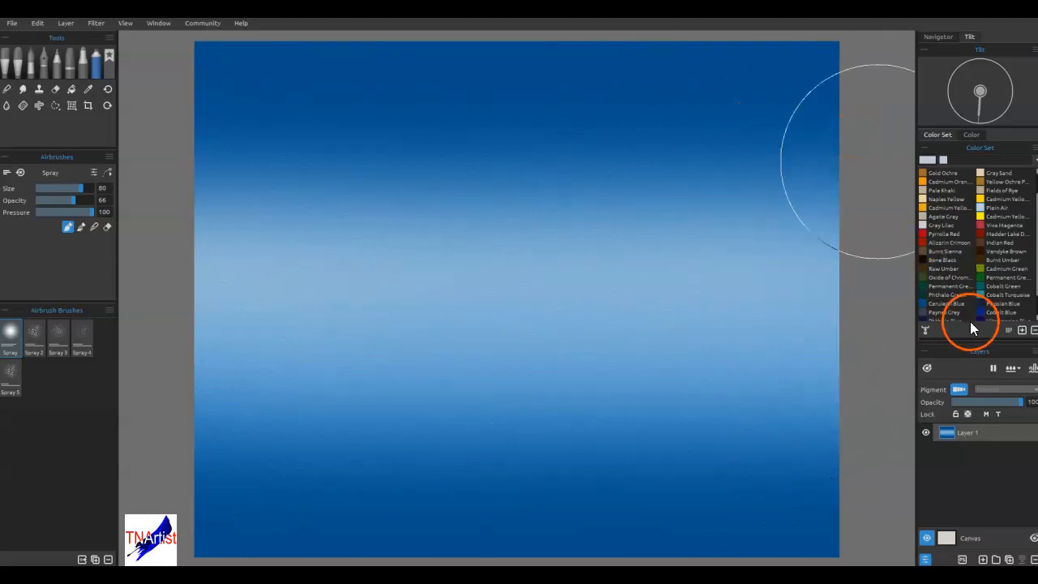
# - Deepen the top edge of the sky by airbrushing Cobalt Blue horizontally just above the canvas
pyautogui.scroll(-1, 986, 295)
pyautogui.click(989, 287)
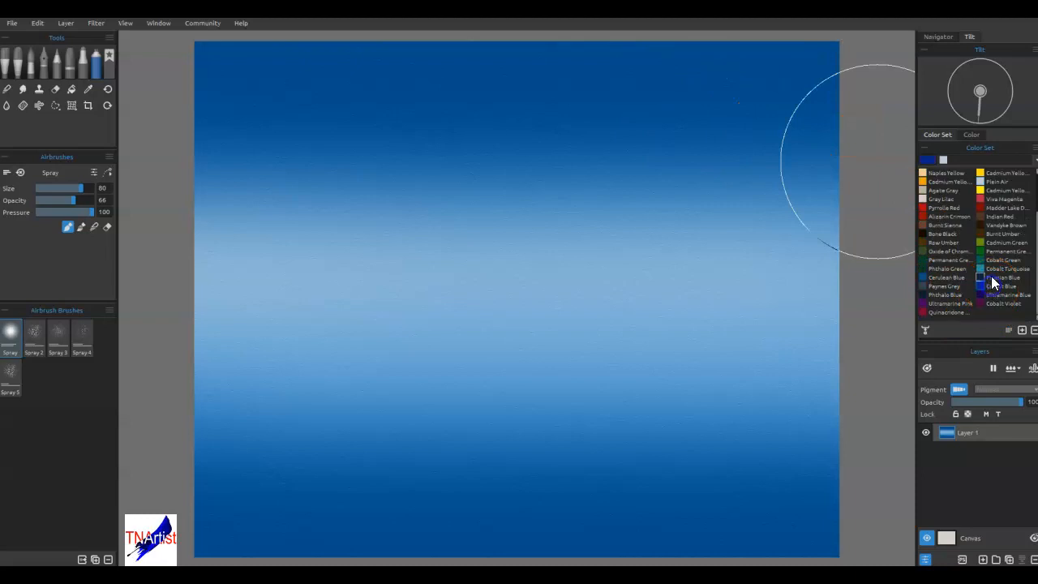
pyautogui.scroll(-2, 451, 118)
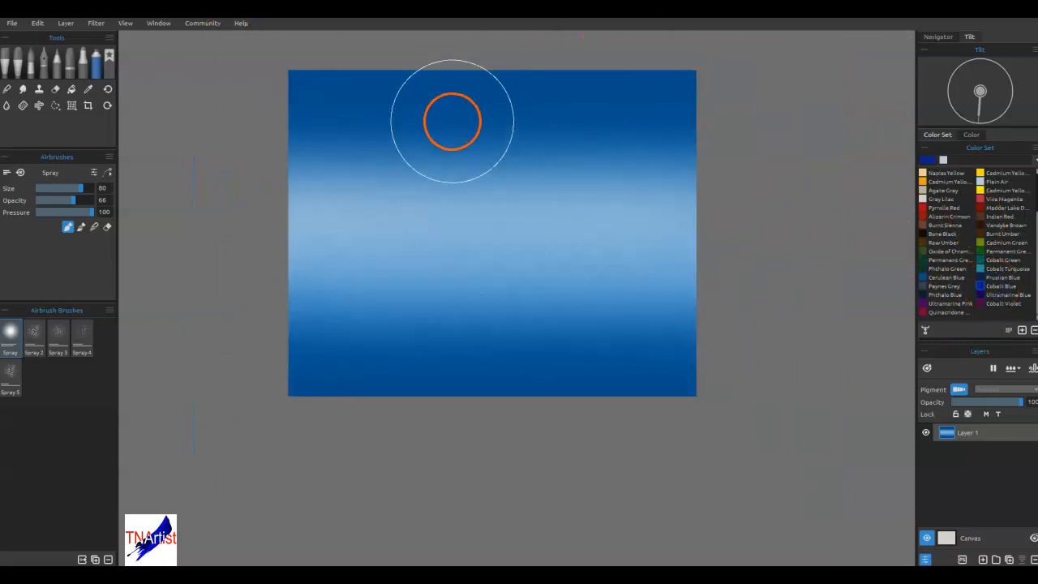
pyautogui.moveTo(427, 177); pyautogui.dragTo(456, 269)
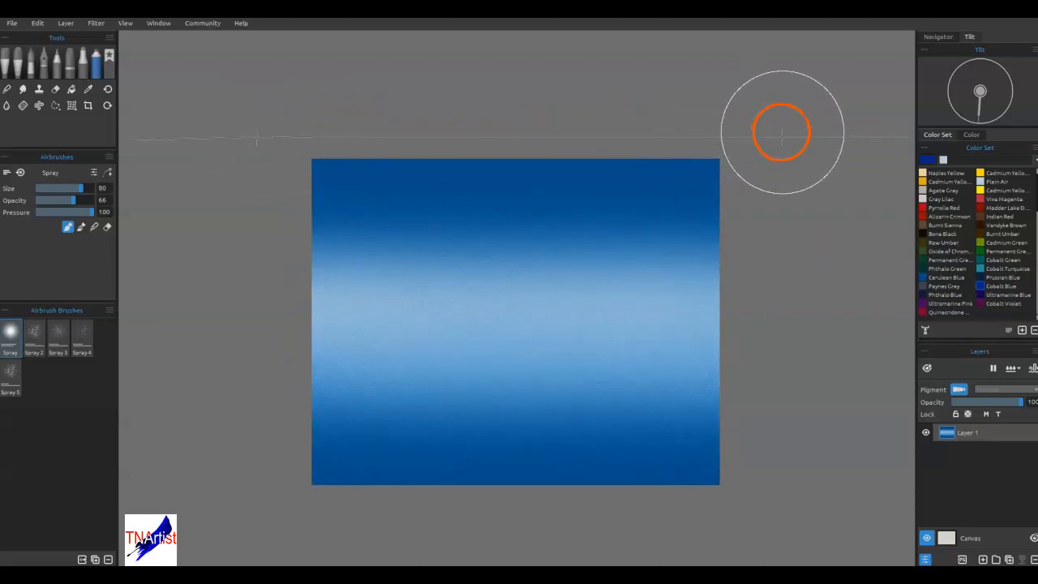
pyautogui.moveTo(787, 137); pyautogui.dragTo(134, 144)
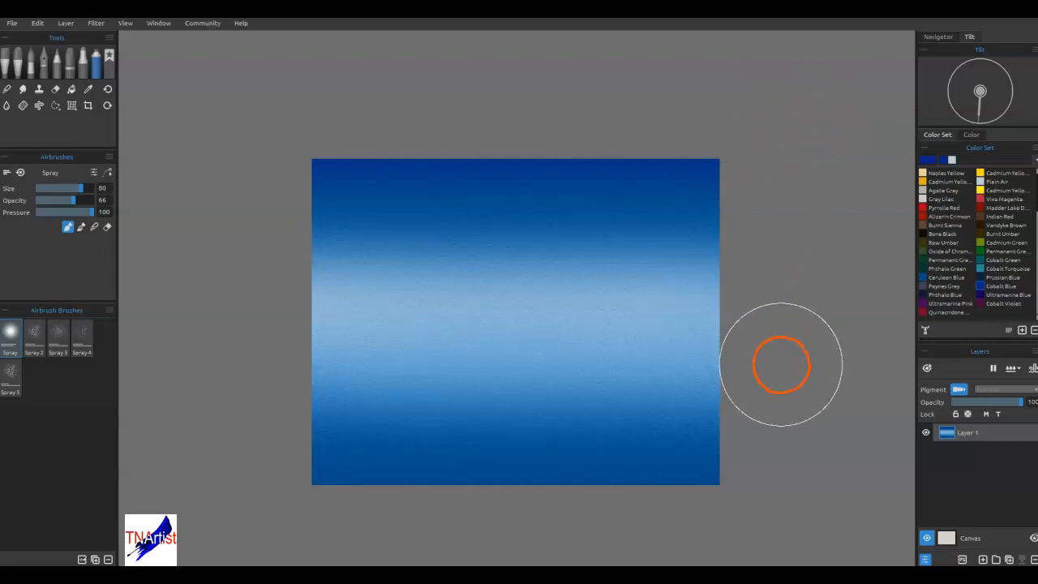
# - Add a new layer and lasso everything below a freehand, wavy mountain ridge across the middle of the canvas
pyautogui.click(984, 560)
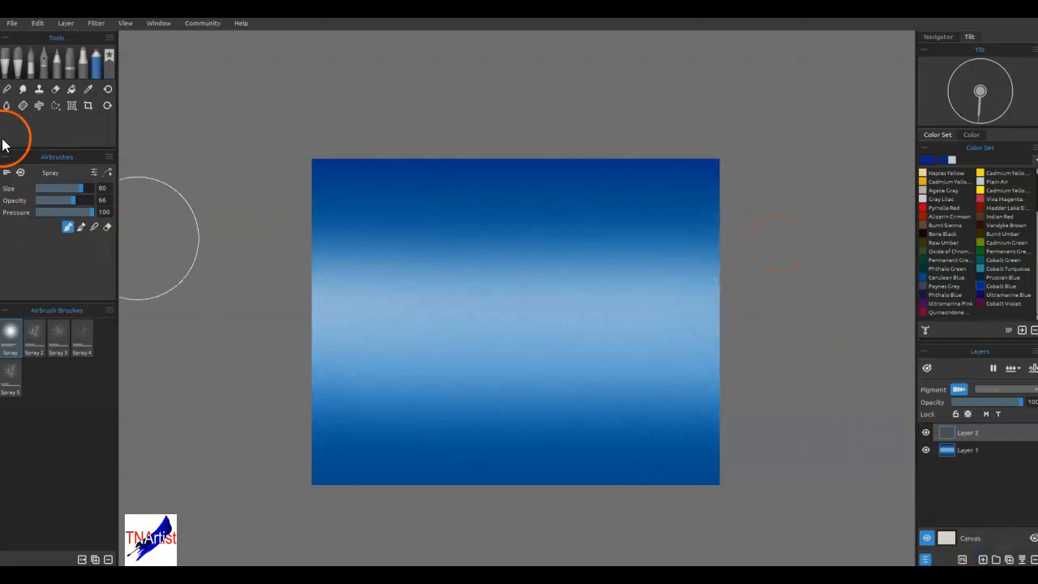
pyautogui.click(48, 106)
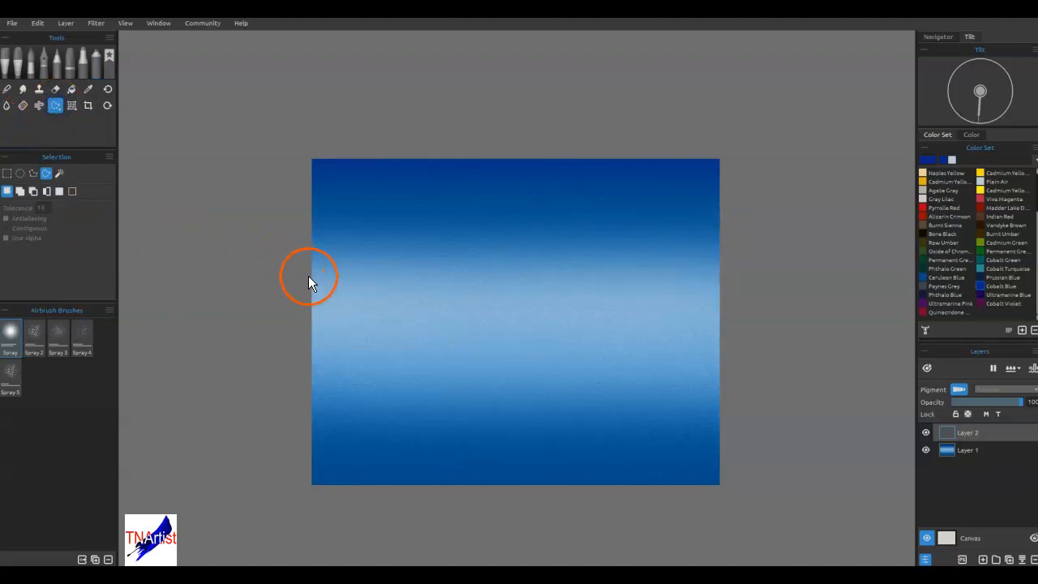
pyautogui.moveTo(292, 265); pyautogui.dragTo(328, 251)
pyautogui.moveTo(739, 259)
pyautogui.mouseDown()
pyautogui.moveTo(709, 526)
pyautogui.moveTo(256, 525)
pyautogui.moveTo(230, 321)
pyautogui.mouseUp()
# - Nudge the mountain selection down slightly so the ridge sits a little lower against the sky
pyautogui.hotkey('shift', 'Down')
pyautogui.hotkey('shift', 'Down')
pyautogui.hotkey('shift', 'Down')
pyautogui.hotkey('shift', 'Down')
pyautogui.hotkey('shift', 'Down')
pyautogui.hotkey('shift', 'Down')
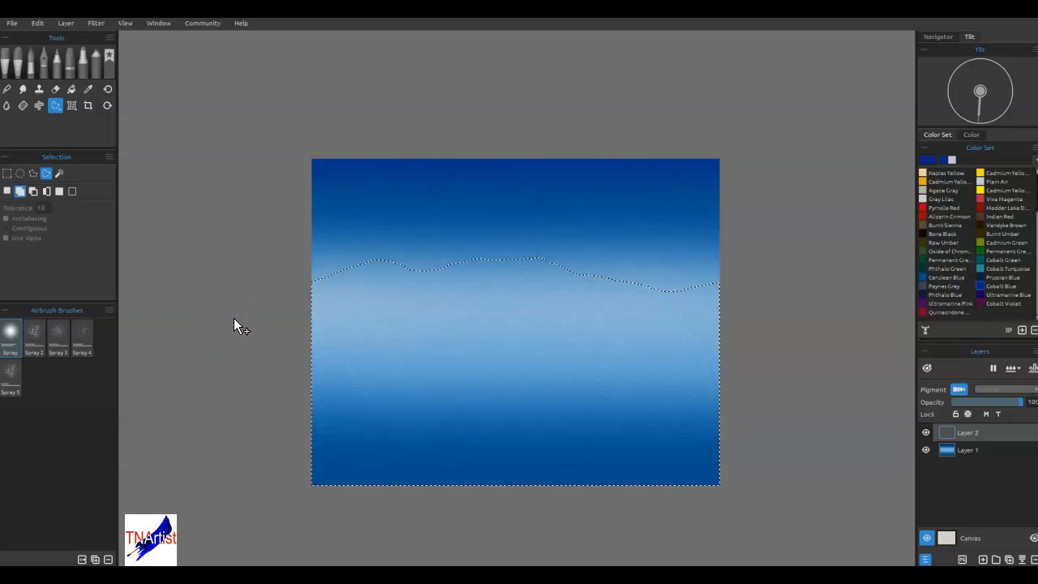
pyautogui.hotkey('shift', 'Down')
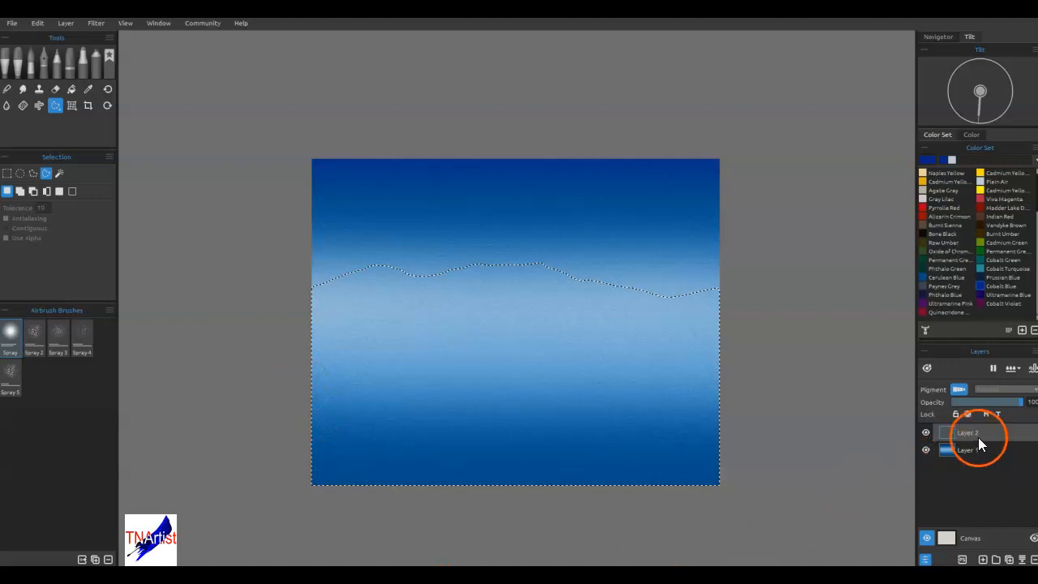
# - Fill the mountain selection on Layer 2 with Prussian Blue
pyautogui.click(984, 282)
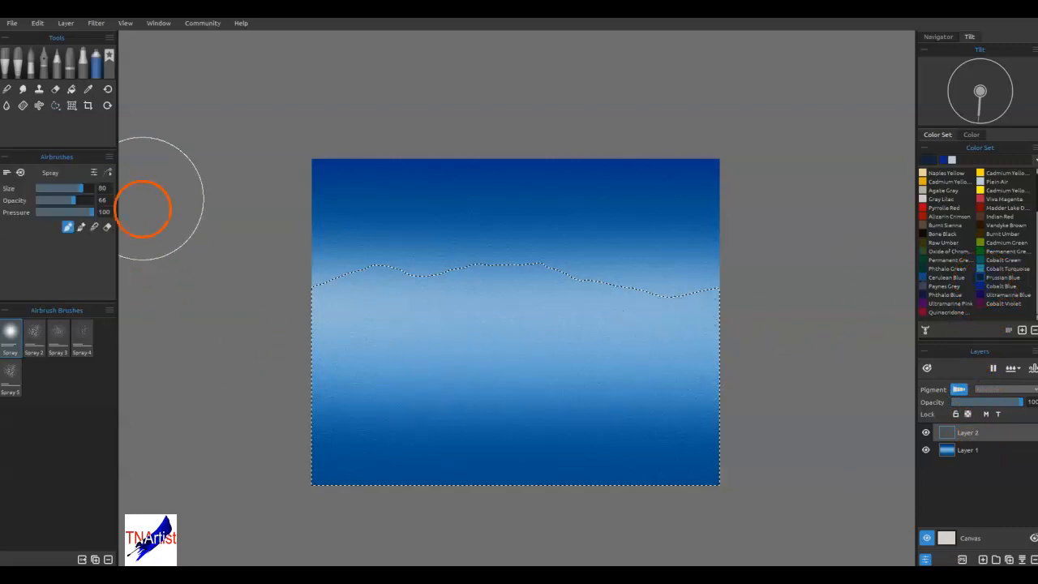
pyautogui.click(72, 90)
pyautogui.click(487, 329)
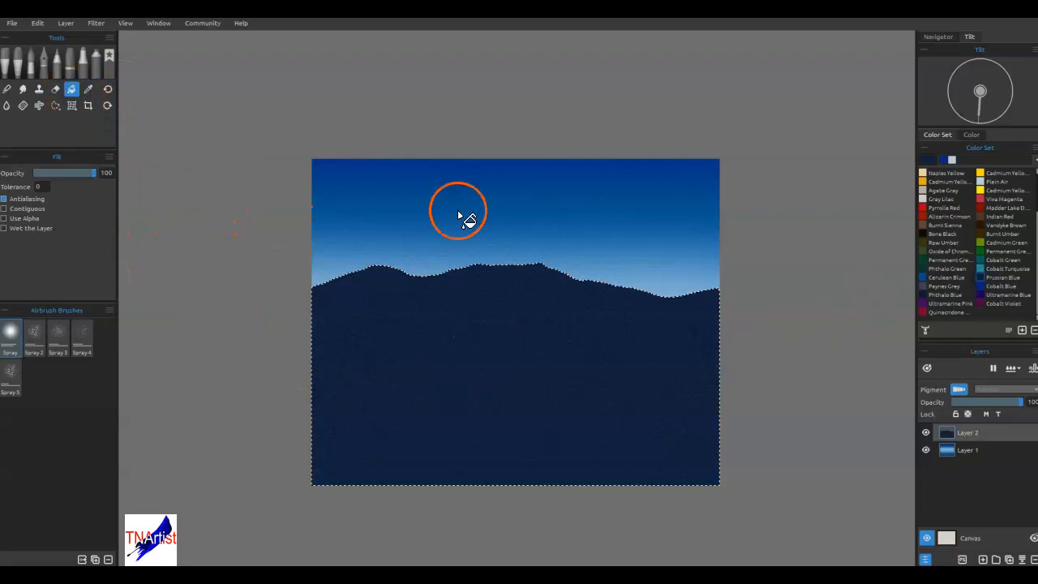
# - Choose Cobalt Violet as the paint color and mute it to the greyish mauve #766376
pyautogui.click(991, 305)
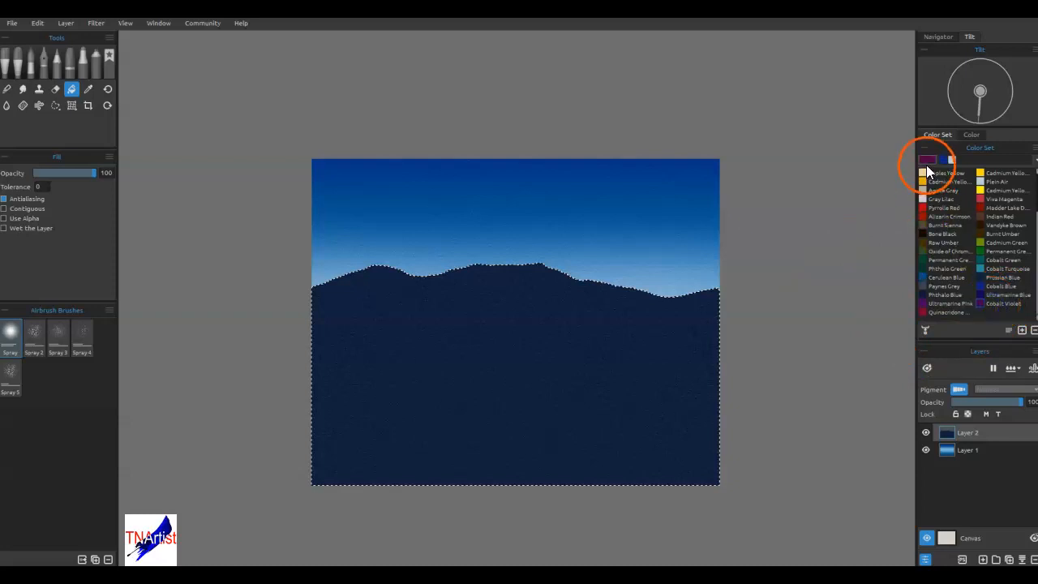
pyautogui.click(927, 162)
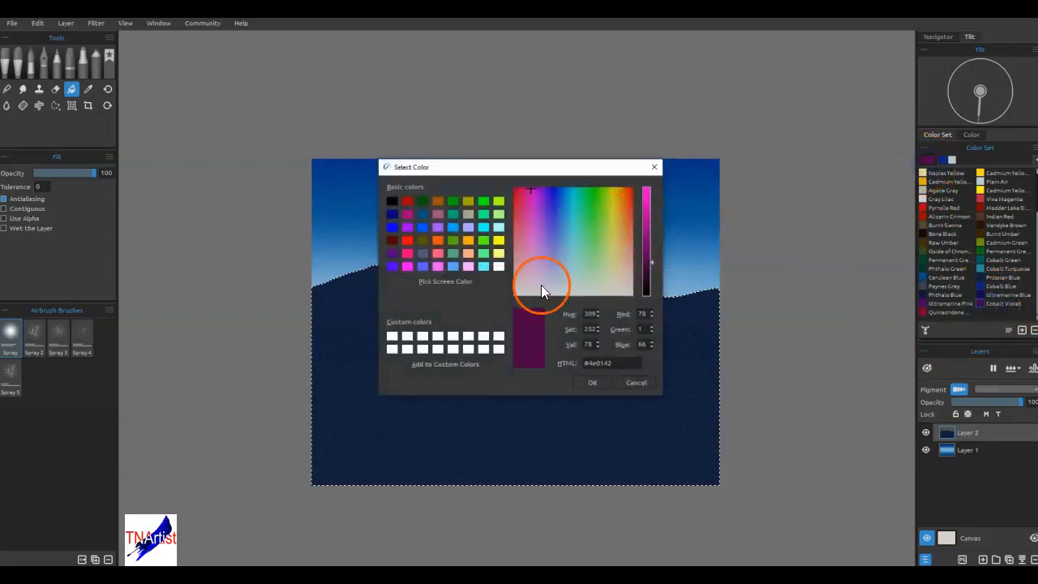
pyautogui.click(534, 289)
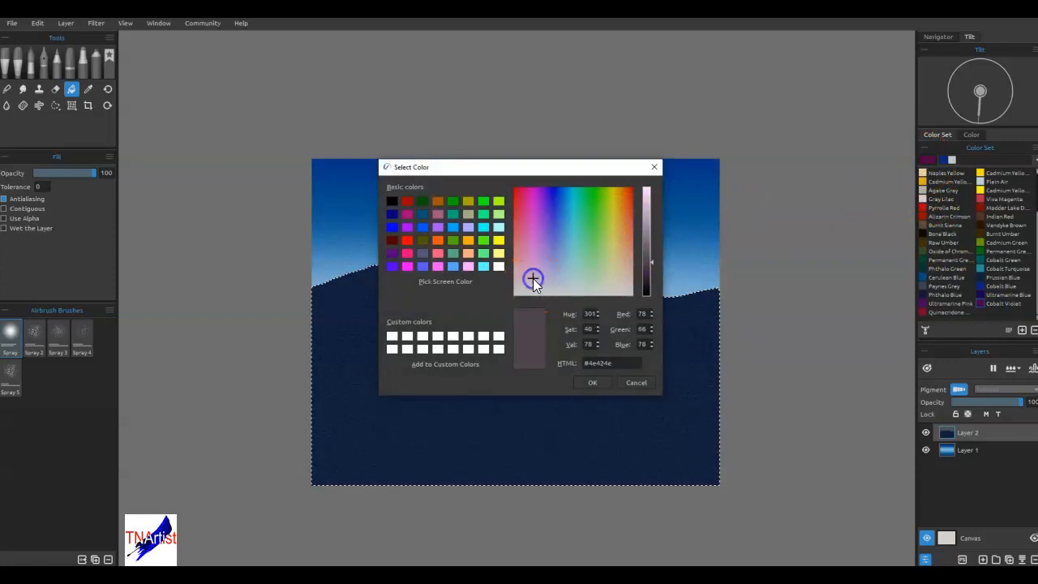
pyautogui.moveTo(651, 237); pyautogui.dragTo(647, 229)
pyautogui.click(647, 245)
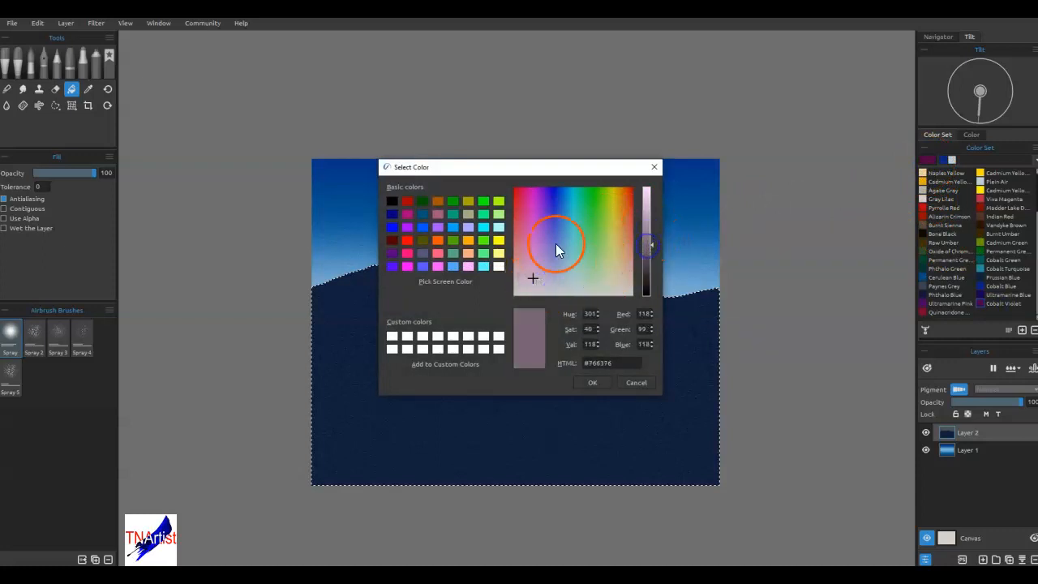
pyautogui.click(602, 383)
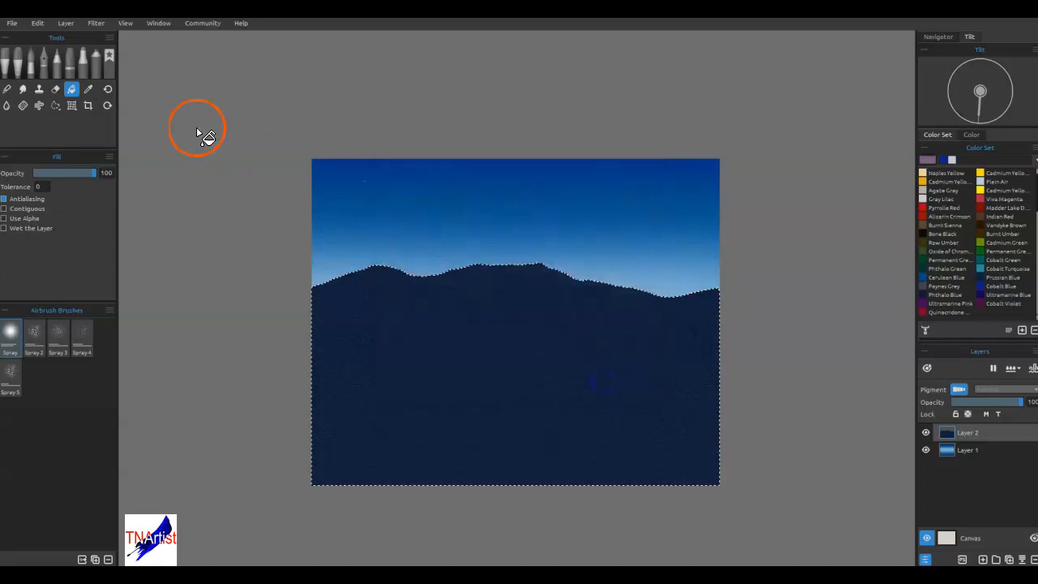
# - Airbrush faint mauve haze in diagonal strokes over the upper mountain slopes with the Spray brush at opacity 11
pyautogui.click(95, 65)
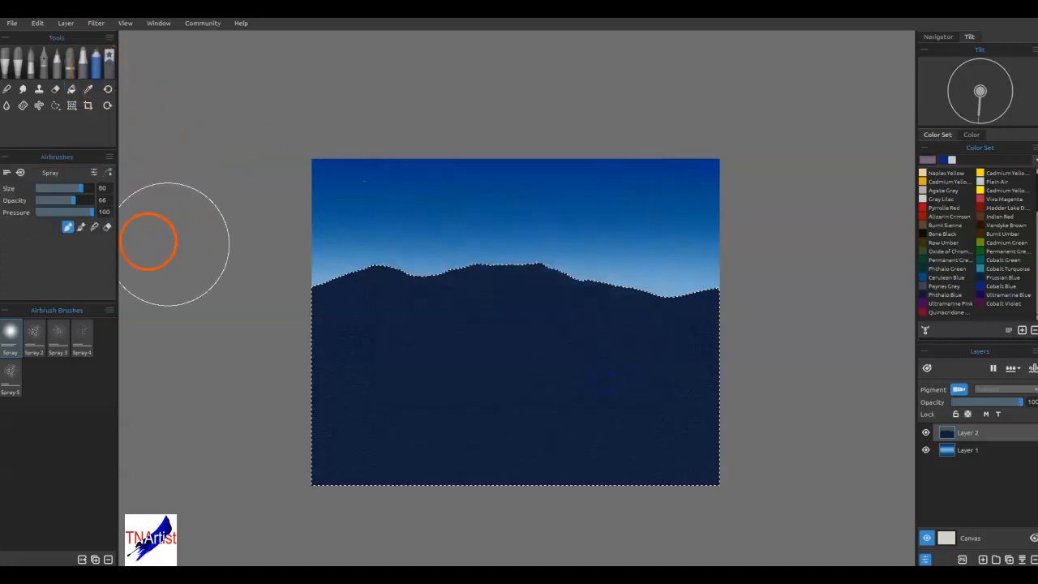
pyautogui.click(43, 203)
pyautogui.moveTo(454, 196)
pyautogui.mouseDown()
pyautogui.moveTo(510, 199)
pyautogui.moveTo(662, 250)
pyautogui.moveTo(770, 267)
pyautogui.mouseUp()
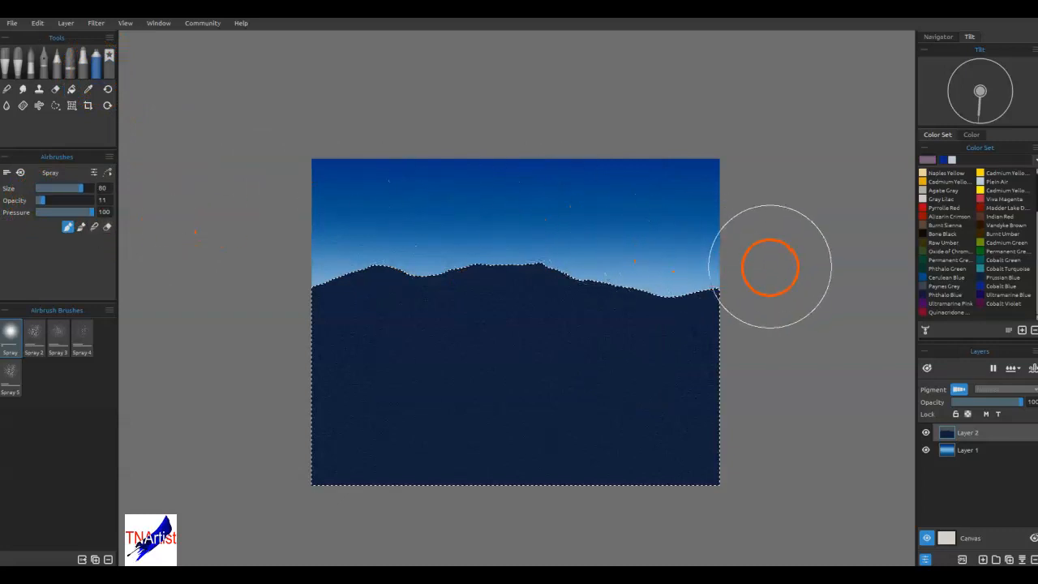
pyautogui.moveTo(698, 320)
pyautogui.mouseDown()
pyautogui.moveTo(725, 323)
pyautogui.moveTo(706, 349)
pyautogui.moveTo(725, 307)
pyautogui.moveTo(623, 288)
pyautogui.moveTo(498, 297)
pyautogui.moveTo(417, 329)
pyautogui.moveTo(408, 255)
pyautogui.mouseUp()
pyautogui.moveTo(360, 287)
pyautogui.mouseDown()
pyautogui.moveTo(321, 315)
pyautogui.moveTo(331, 271)
pyautogui.moveTo(368, 283)
pyautogui.moveTo(361, 266)
pyautogui.moveTo(355, 304)
pyautogui.moveTo(419, 294)
pyautogui.mouseUp()
pyautogui.moveTo(612, 312)
pyautogui.mouseDown()
pyautogui.moveTo(744, 313)
pyautogui.moveTo(732, 384)
pyautogui.moveTo(674, 358)
pyautogui.moveTo(666, 452)
pyautogui.moveTo(714, 391)
pyautogui.moveTo(691, 411)
pyautogui.mouseUp()
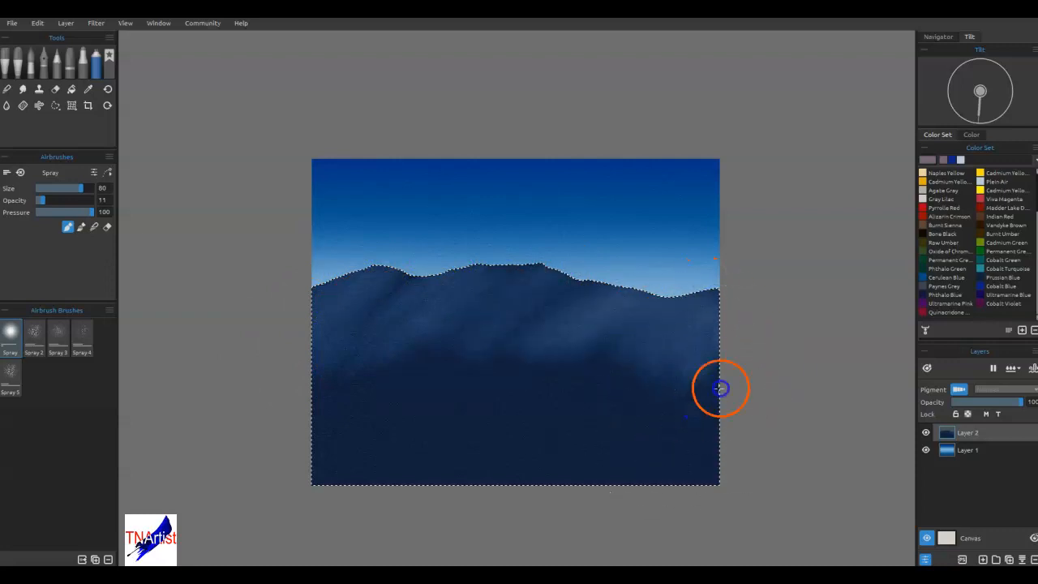
# - Darken the mauve paint color to a deeper greyish shade
pyautogui.click(929, 158)
pyautogui.moveTo(645, 235); pyautogui.dragTo(648, 266)
pyautogui.click(593, 382)
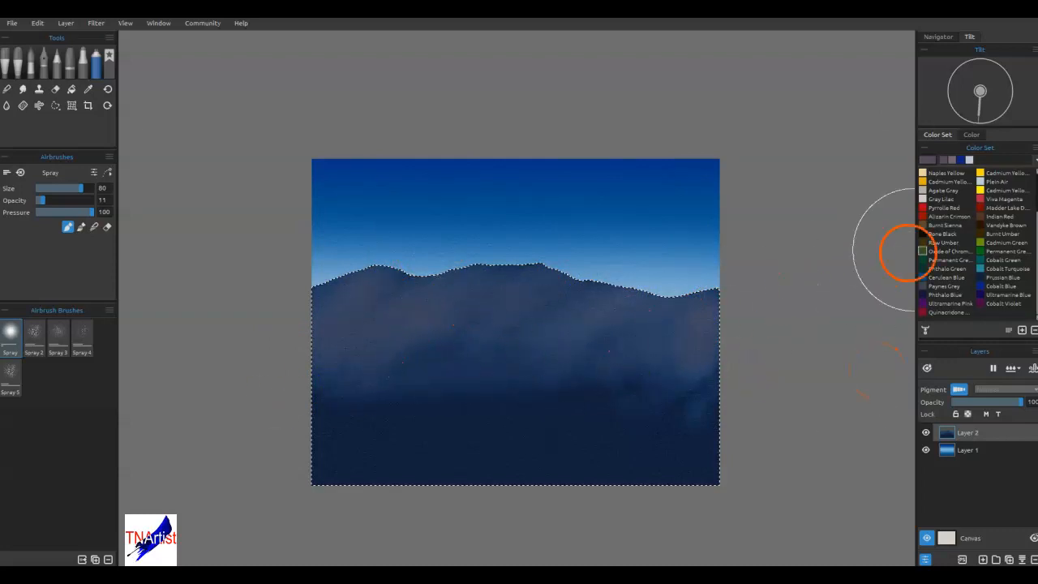
# - Airbrush faint Oxide of Chromium green in diagonal strokes over the mountain slopes inside the selection
pyautogui.click(923, 251)
pyautogui.moveTo(670, 346)
pyautogui.mouseDown()
pyautogui.moveTo(728, 311)
pyautogui.moveTo(778, 310)
pyautogui.mouseUp()
pyautogui.moveTo(678, 323); pyautogui.dragTo(706, 292)
pyautogui.moveTo(489, 324); pyautogui.dragTo(487, 294)
pyautogui.moveTo(270, 357); pyautogui.dragTo(491, 276)
pyautogui.moveTo(398, 333); pyautogui.dragTo(656, 283)
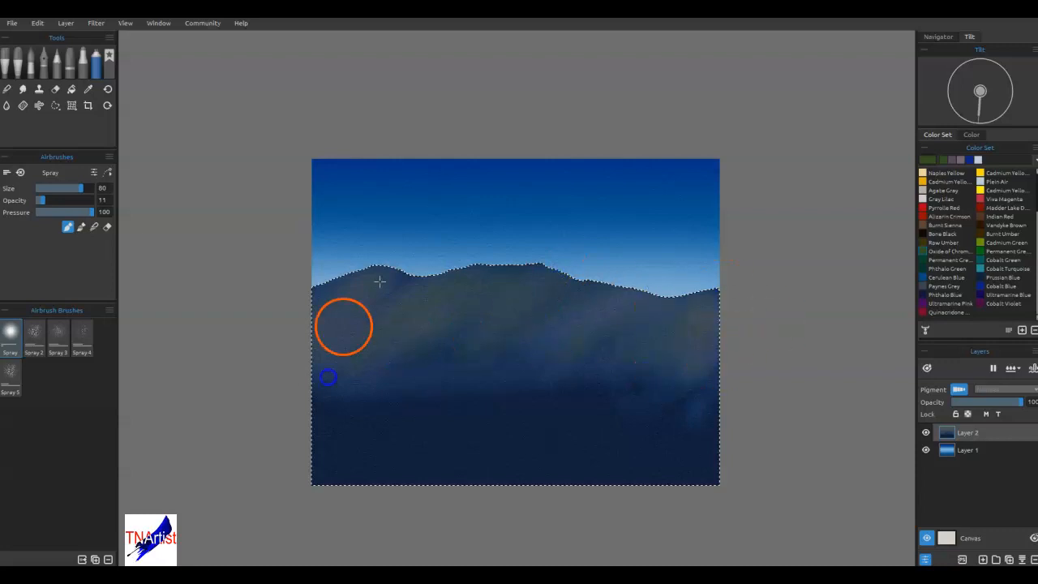
pyautogui.click(926, 313)
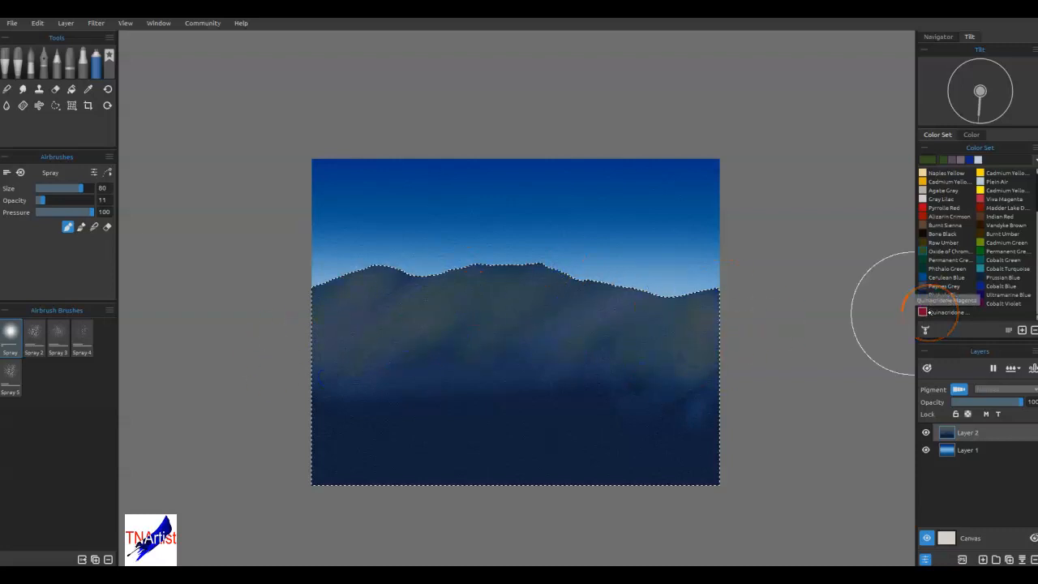
# - Apply a Gaussian blur with radius 19 to the airbrushed mountain area on Layer 2
pyautogui.click(93, 25)
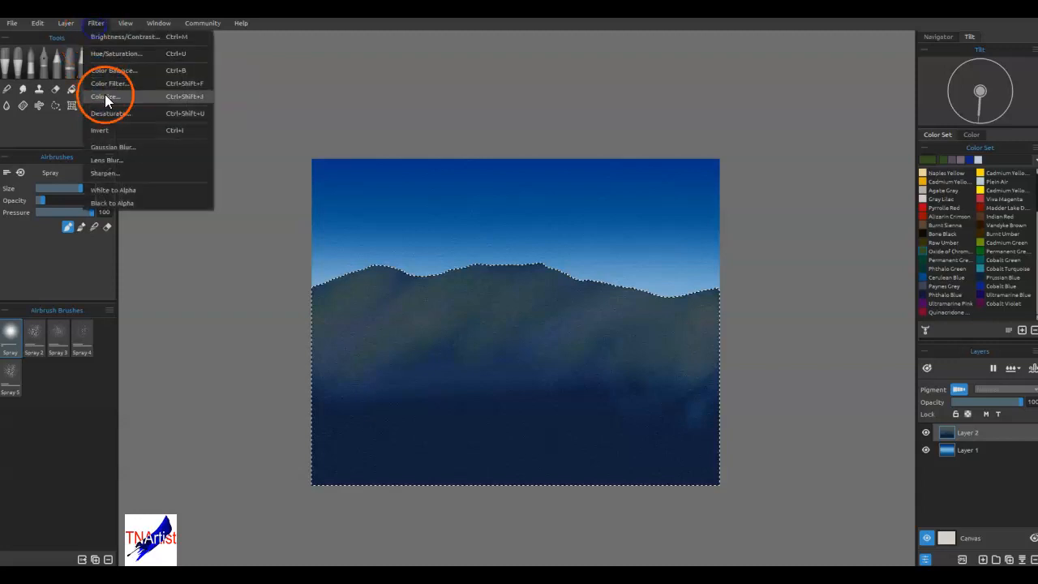
pyautogui.click(117, 153)
pyautogui.click(538, 273)
pyautogui.moveTo(487, 272); pyautogui.dragTo(735, 144)
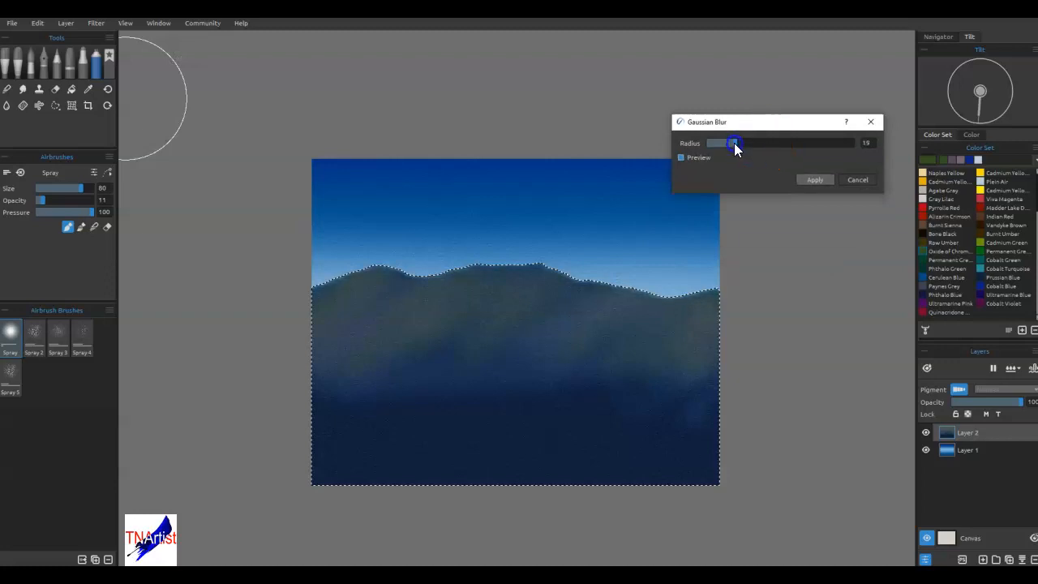
pyautogui.click(818, 181)
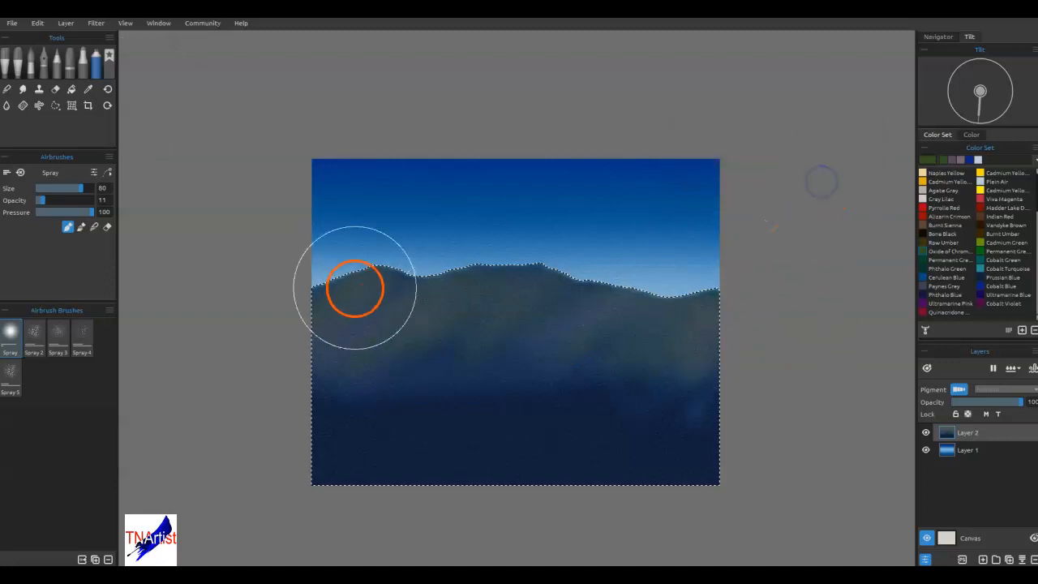
# - Smooth the mauve and green haze on the mountain slopes using the Soft blend brush at size 25
pyautogui.click(7, 89)
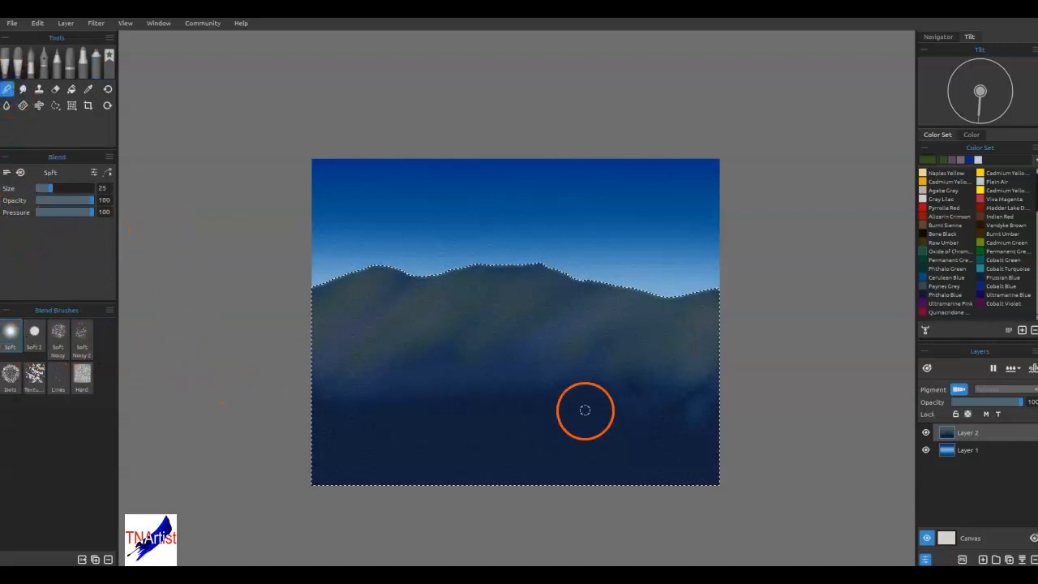
pyautogui.moveTo(642, 335)
pyautogui.mouseDown()
pyautogui.moveTo(633, 341)
pyautogui.moveTo(631, 311)
pyautogui.mouseUp()
pyautogui.moveTo(581, 340)
pyautogui.mouseDown()
pyautogui.moveTo(585, 310)
pyautogui.moveTo(571, 351)
pyautogui.moveTo(568, 301)
pyautogui.moveTo(550, 343)
pyautogui.moveTo(514, 318)
pyautogui.mouseUp()
pyautogui.moveTo(612, 352)
pyautogui.mouseDown()
pyautogui.moveTo(681, 348)
pyautogui.moveTo(701, 316)
pyautogui.moveTo(642, 350)
pyautogui.moveTo(698, 351)
pyautogui.moveTo(687, 397)
pyautogui.moveTo(700, 392)
pyautogui.moveTo(696, 429)
pyautogui.moveTo(712, 343)
pyautogui.moveTo(709, 380)
pyautogui.moveTo(670, 374)
pyautogui.mouseUp()
pyautogui.moveTo(559, 309)
pyautogui.mouseDown()
pyautogui.moveTo(516, 283)
pyautogui.moveTo(397, 336)
pyautogui.mouseUp()
pyautogui.moveTo(406, 286)
pyautogui.mouseDown()
pyautogui.moveTo(386, 313)
pyautogui.moveTo(406, 370)
pyautogui.mouseUp()
pyautogui.moveTo(432, 328); pyautogui.dragTo(419, 373)
pyautogui.moveTo(484, 338); pyautogui.dragTo(456, 379)
pyautogui.moveTo(541, 390); pyautogui.dragTo(542, 391)
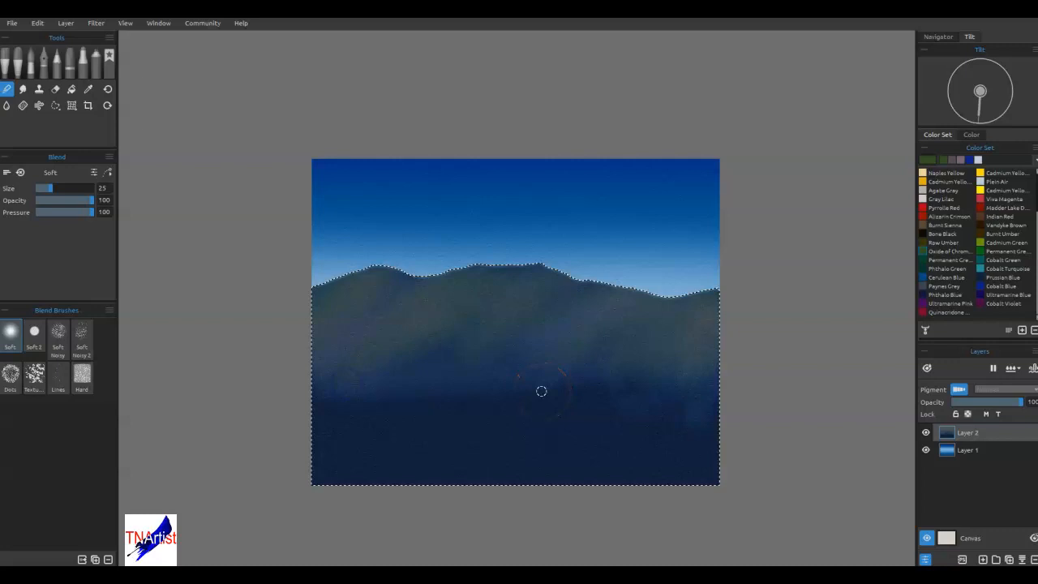
# - With Layer 2's transparency locked and the selection cleared, soften the mountain ridge line using the Soft blend brush
pyautogui.click(968, 414)
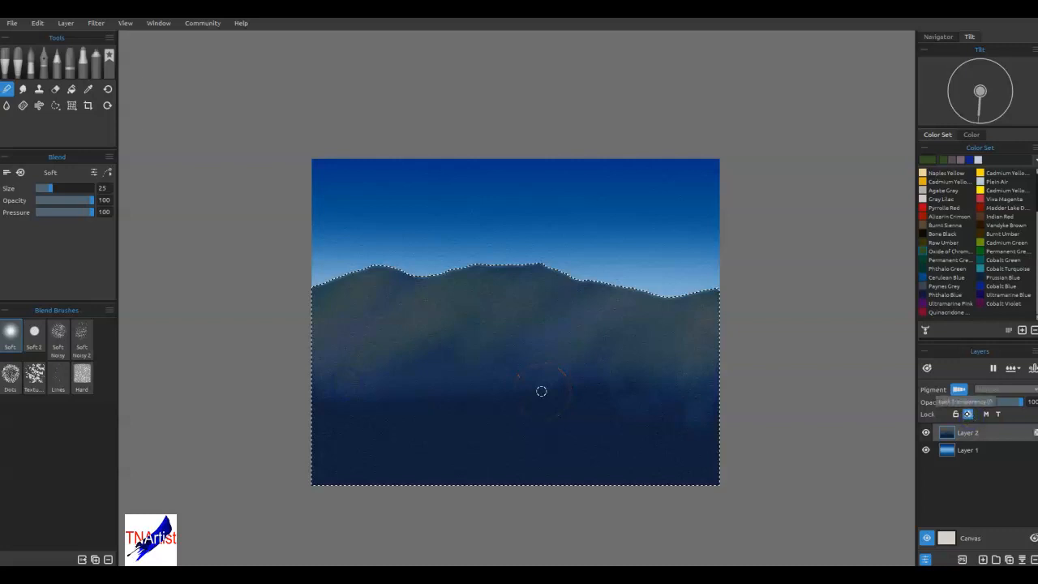
pyautogui.hotkey('ctrl', 'd')
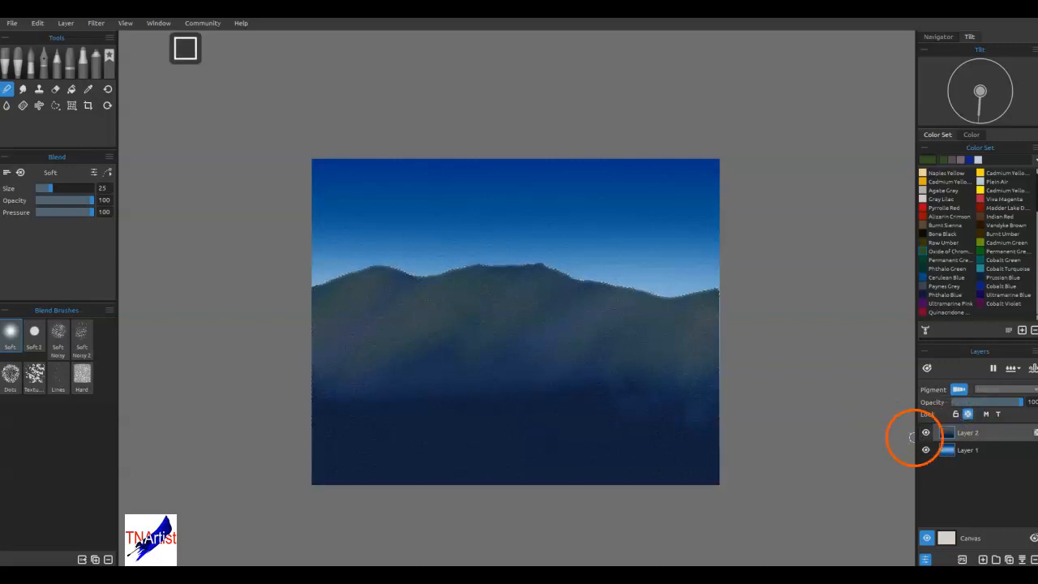
pyautogui.moveTo(606, 303)
pyautogui.mouseDown()
pyautogui.moveTo(677, 297)
pyautogui.moveTo(655, 310)
pyautogui.moveTo(664, 291)
pyautogui.moveTo(689, 283)
pyautogui.mouseUp()
pyautogui.moveTo(694, 322)
pyautogui.mouseDown()
pyautogui.moveTo(709, 274)
pyautogui.moveTo(765, 280)
pyautogui.moveTo(734, 308)
pyautogui.mouseUp()
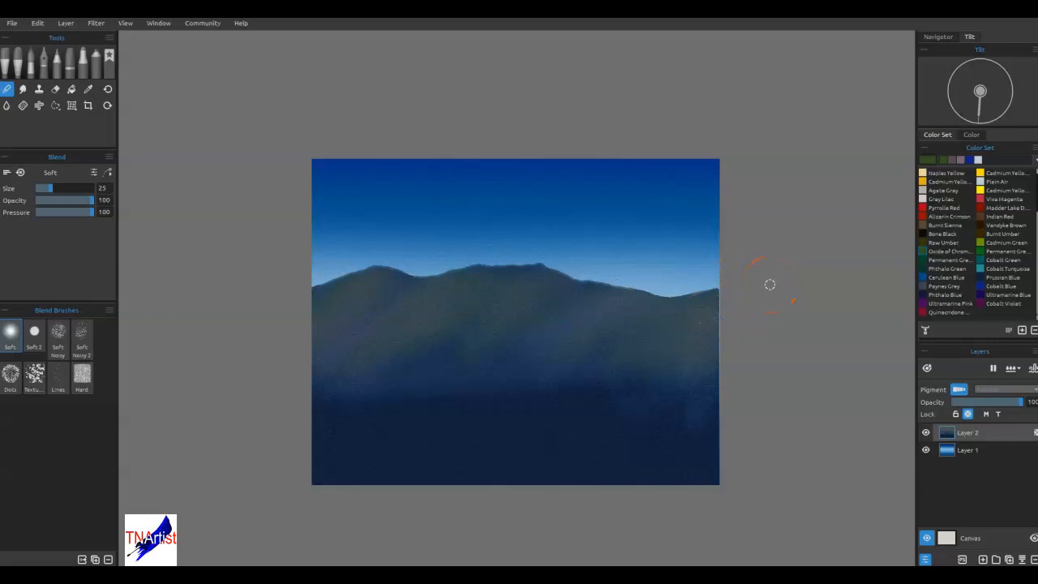
pyautogui.moveTo(369, 302)
pyautogui.mouseDown()
pyautogui.moveTo(317, 297)
pyautogui.moveTo(398, 243)
pyautogui.moveTo(405, 251)
pyautogui.mouseUp()
pyautogui.moveTo(385, 288); pyautogui.dragTo(434, 252)
pyautogui.moveTo(406, 288)
pyautogui.mouseDown()
pyautogui.moveTo(445, 252)
pyautogui.moveTo(509, 238)
pyautogui.mouseUp()
pyautogui.moveTo(468, 284); pyautogui.dragTo(510, 252)
# - Blend the mountain's middle slopes into the dark base with broad Soft strokes at size 25
pyautogui.moveTo(453, 335)
pyautogui.mouseDown()
pyautogui.moveTo(424, 341)
pyautogui.moveTo(487, 328)
pyautogui.mouseUp()
pyautogui.moveTo(404, 394)
pyautogui.mouseDown()
pyautogui.moveTo(454, 380)
pyautogui.moveTo(333, 431)
pyautogui.moveTo(471, 317)
pyautogui.mouseUp()
pyautogui.moveTo(470, 317)
pyautogui.mouseDown()
pyautogui.moveTo(523, 406)
pyautogui.moveTo(500, 436)
pyautogui.mouseUp()
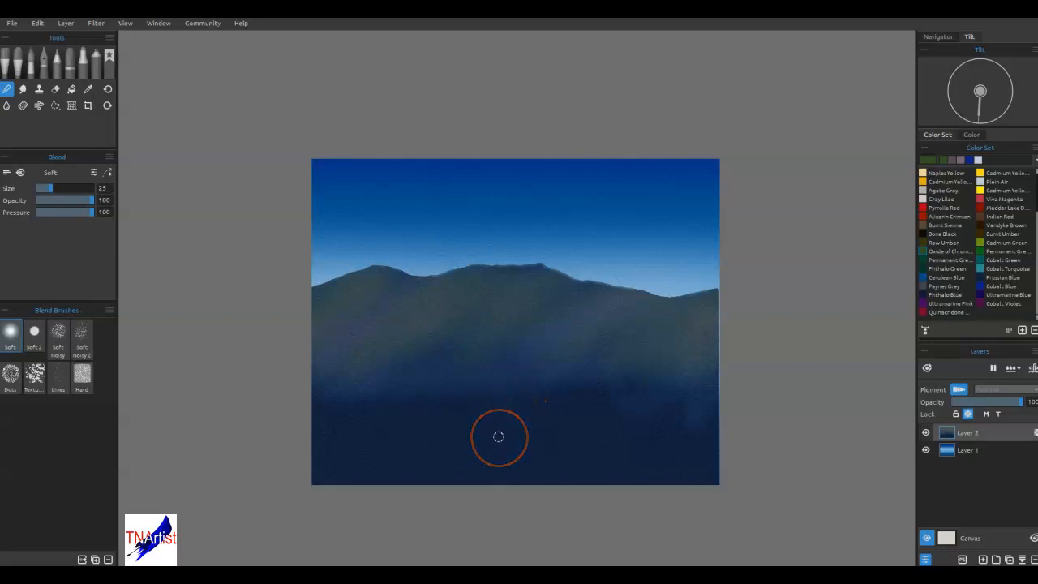
pyautogui.moveTo(395, 323)
pyautogui.mouseDown()
pyautogui.moveTo(493, 317)
pyautogui.moveTo(462, 398)
pyautogui.moveTo(511, 401)
pyautogui.moveTo(591, 382)
pyautogui.moveTo(512, 398)
pyautogui.mouseUp()
pyautogui.moveTo(421, 370); pyautogui.dragTo(311, 407)
pyautogui.moveTo(568, 420)
pyautogui.mouseDown()
pyautogui.moveTo(652, 419)
pyautogui.moveTo(584, 401)
pyautogui.moveTo(520, 403)
pyautogui.moveTo(519, 390)
pyautogui.moveTo(470, 411)
pyautogui.moveTo(341, 427)
pyautogui.moveTo(330, 348)
pyautogui.mouseUp()
# - Enlarge the Soft blend brush to size 70 and smooth the transition between the slopes and the dark base across the whole mountain
pyautogui.press(']')
pyautogui.press(']')
pyautogui.moveTo(311, 421); pyautogui.dragTo(318, 343)
pyautogui.moveTo(528, 416)
pyautogui.mouseDown()
pyautogui.moveTo(615, 430)
pyautogui.moveTo(651, 373)
pyautogui.moveTo(680, 359)
pyautogui.mouseUp()
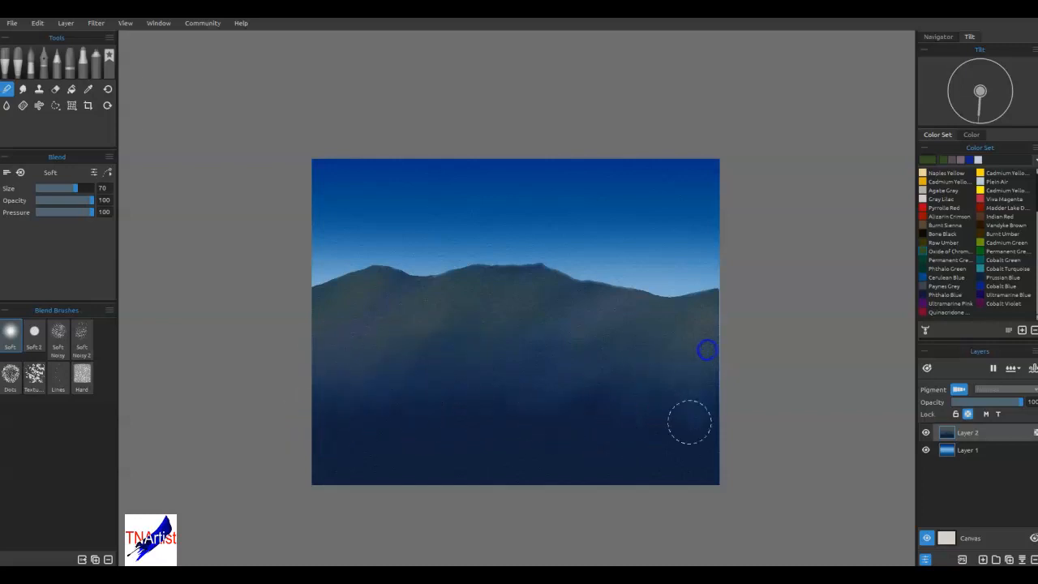
pyautogui.moveTo(526, 396)
pyautogui.mouseDown()
pyautogui.moveTo(482, 361)
pyautogui.moveTo(430, 402)
pyautogui.mouseUp()
pyautogui.moveTo(333, 405)
pyautogui.mouseDown()
pyautogui.moveTo(398, 389)
pyautogui.moveTo(603, 393)
pyautogui.moveTo(628, 370)
pyautogui.mouseUp()
pyautogui.moveTo(696, 365); pyautogui.dragTo(635, 414)
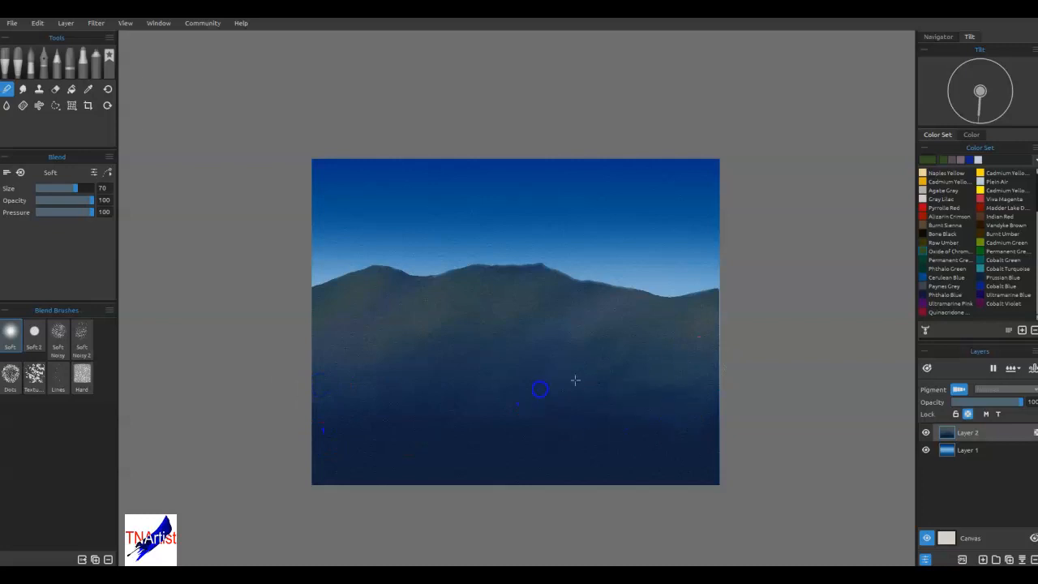
pyautogui.moveTo(644, 349)
pyautogui.mouseDown()
pyautogui.moveTo(278, 406)
pyautogui.moveTo(697, 404)
pyautogui.mouseUp()
pyautogui.moveTo(720, 404)
pyautogui.mouseDown()
pyautogui.moveTo(624, 437)
pyautogui.moveTo(725, 428)
pyautogui.moveTo(375, 422)
pyautogui.moveTo(419, 419)
pyautogui.moveTo(324, 384)
pyautogui.moveTo(348, 401)
pyautogui.moveTo(681, 400)
pyautogui.moveTo(697, 390)
pyautogui.mouseUp()
pyautogui.moveTo(485, 431)
pyautogui.mouseDown()
pyautogui.moveTo(516, 432)
pyautogui.moveTo(392, 441)
pyautogui.moveTo(719, 406)
pyautogui.moveTo(633, 429)
pyautogui.moveTo(445, 394)
pyautogui.moveTo(430, 385)
pyautogui.moveTo(424, 329)
pyautogui.moveTo(429, 394)
pyautogui.moveTo(399, 386)
pyautogui.mouseUp()
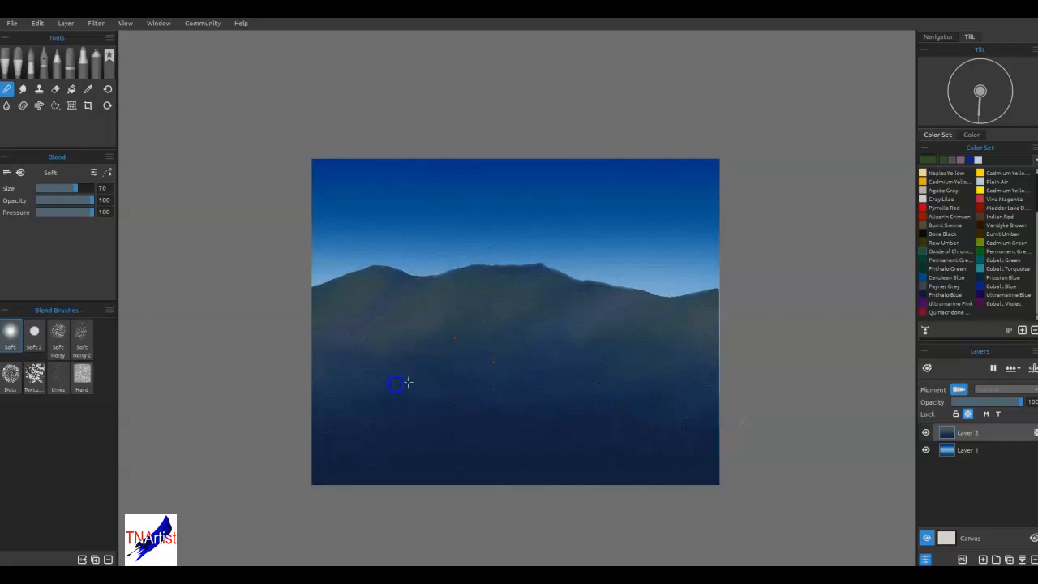
pyautogui.moveTo(595, 383)
pyautogui.mouseDown()
pyautogui.moveTo(610, 404)
pyautogui.moveTo(592, 409)
pyautogui.moveTo(641, 410)
pyautogui.mouseUp()
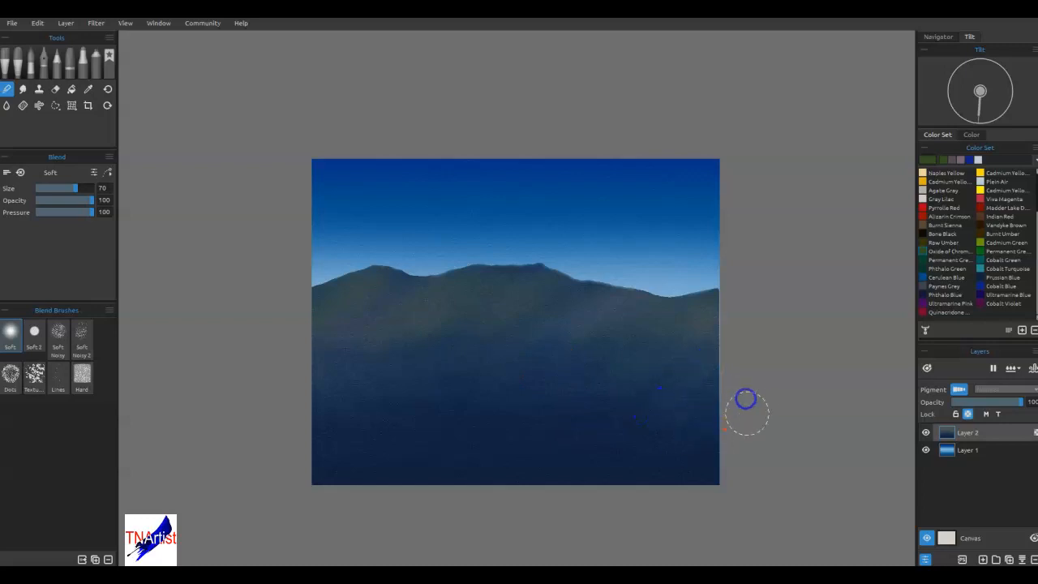
# - Unlock Layer 2's transparency and blend the mountain along the right canvas edge
pyautogui.click(967, 415)
pyautogui.moveTo(689, 419)
pyautogui.mouseDown()
pyautogui.moveTo(678, 398)
pyautogui.moveTo(706, 352)
pyautogui.moveTo(699, 406)
pyautogui.mouseUp()
pyautogui.moveTo(702, 409)
pyautogui.mouseDown()
pyautogui.moveTo(711, 405)
pyautogui.moveTo(698, 383)
pyautogui.moveTo(701, 330)
pyautogui.moveTo(749, 297)
pyautogui.mouseUp()
pyautogui.moveTo(695, 374); pyautogui.dragTo(704, 366)
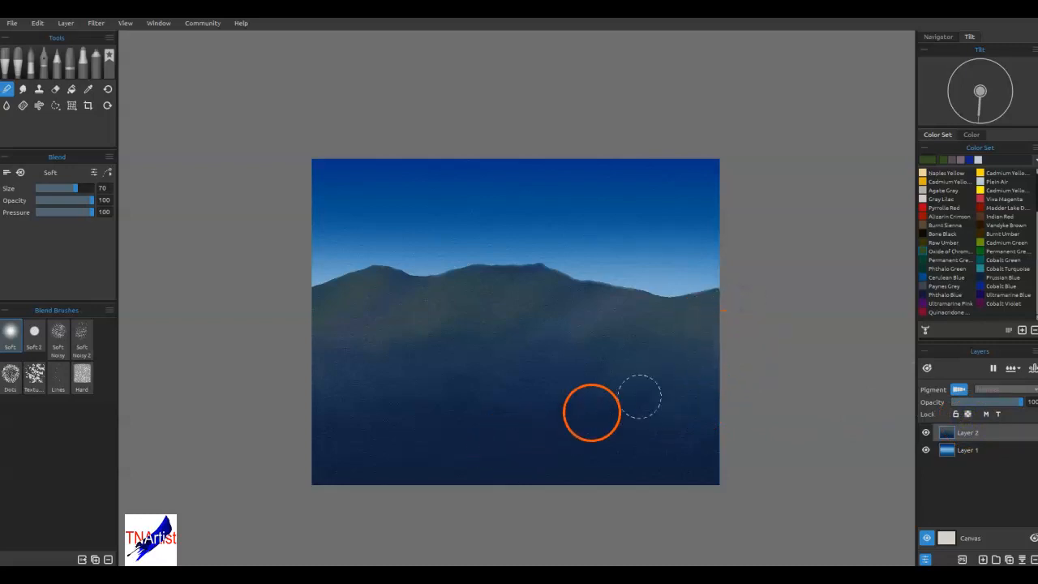
# - Lock Layer 2's transparency again and blend the mauve and green patches of the slopes into an even haze
pyautogui.click(967, 413)
pyautogui.moveTo(555, 384)
pyautogui.mouseDown()
pyautogui.moveTo(503, 431)
pyautogui.moveTo(563, 419)
pyautogui.moveTo(499, 428)
pyautogui.moveTo(432, 410)
pyautogui.moveTo(346, 416)
pyautogui.mouseUp()
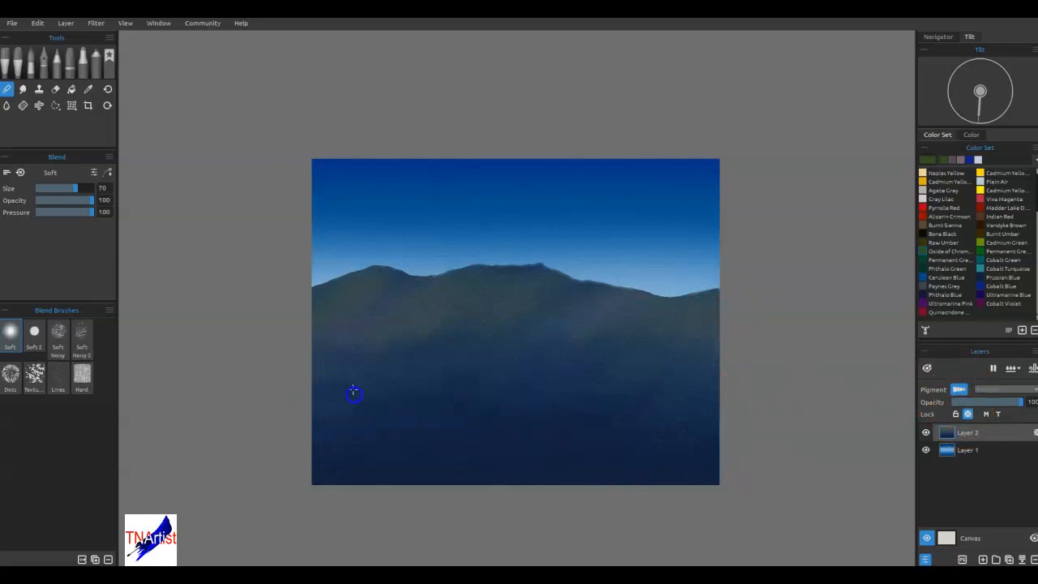
pyautogui.moveTo(403, 306)
pyautogui.mouseDown()
pyautogui.moveTo(498, 343)
pyautogui.moveTo(560, 330)
pyautogui.mouseUp()
pyautogui.moveTo(555, 384)
pyautogui.mouseDown()
pyautogui.moveTo(518, 373)
pyautogui.moveTo(465, 410)
pyautogui.moveTo(457, 378)
pyautogui.moveTo(396, 399)
pyautogui.moveTo(324, 385)
pyautogui.moveTo(407, 395)
pyautogui.moveTo(322, 404)
pyautogui.mouseUp()
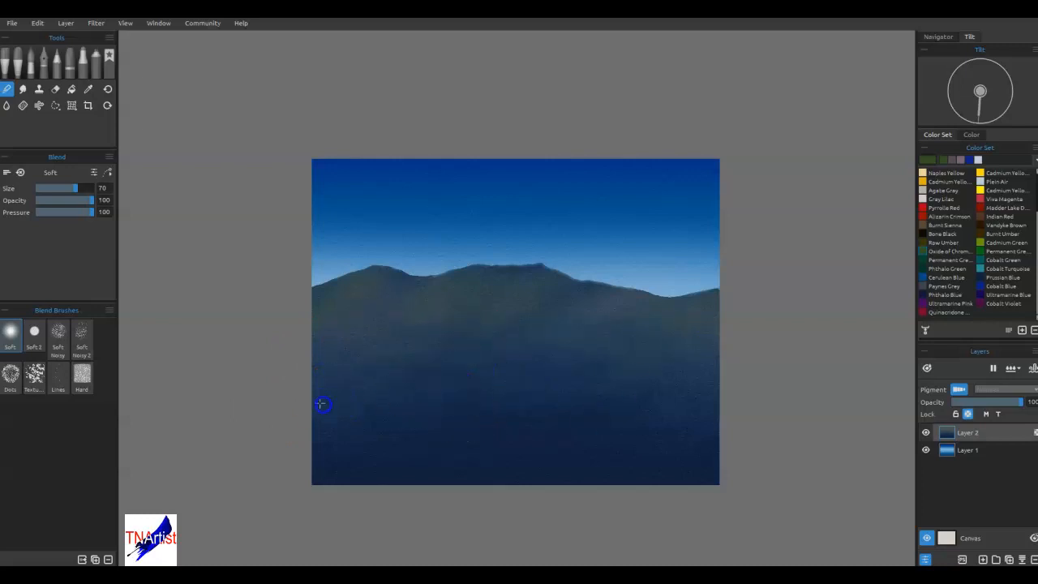
pyautogui.moveTo(302, 354)
pyautogui.mouseDown()
pyautogui.moveTo(415, 409)
pyautogui.moveTo(506, 374)
pyautogui.mouseUp()
pyautogui.moveTo(389, 362)
pyautogui.mouseDown()
pyautogui.moveTo(315, 333)
pyautogui.moveTo(366, 352)
pyautogui.mouseUp()
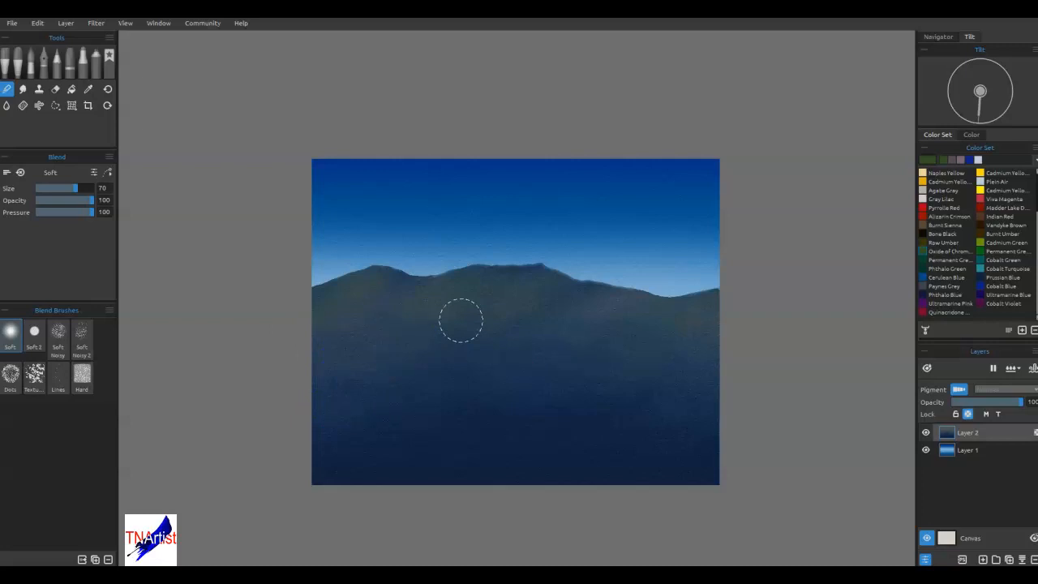
pyautogui.moveTo(596, 308); pyautogui.dragTo(595, 309)
# - Sample the greyish blue of the right slope as the paint color and lasso-select the slope beneath the right ridge
pyautogui.keyDown('alt'); pyautogui.click(606, 311); pyautogui.keyUp('alt')
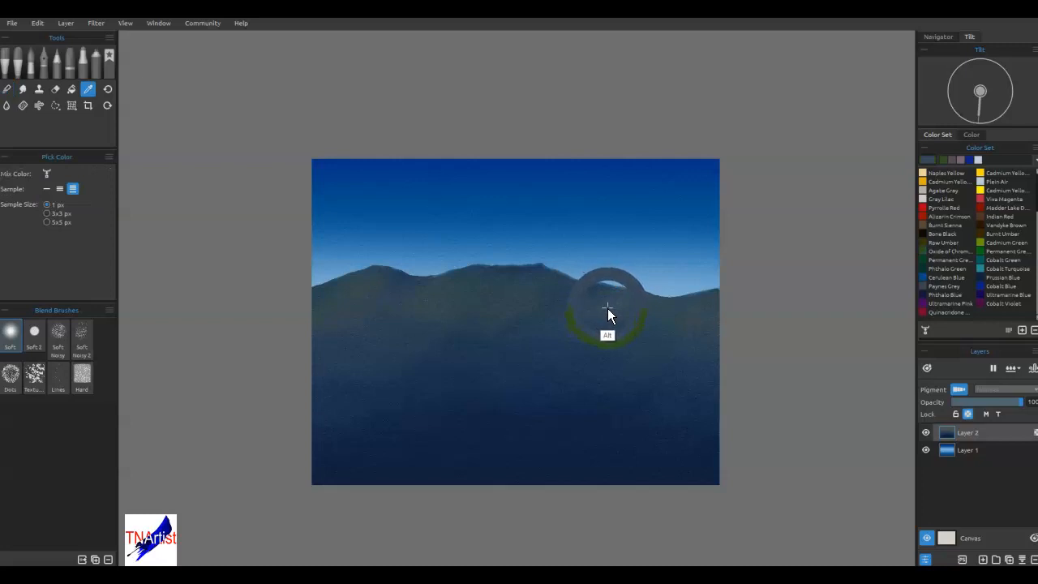
pyautogui.press('a')
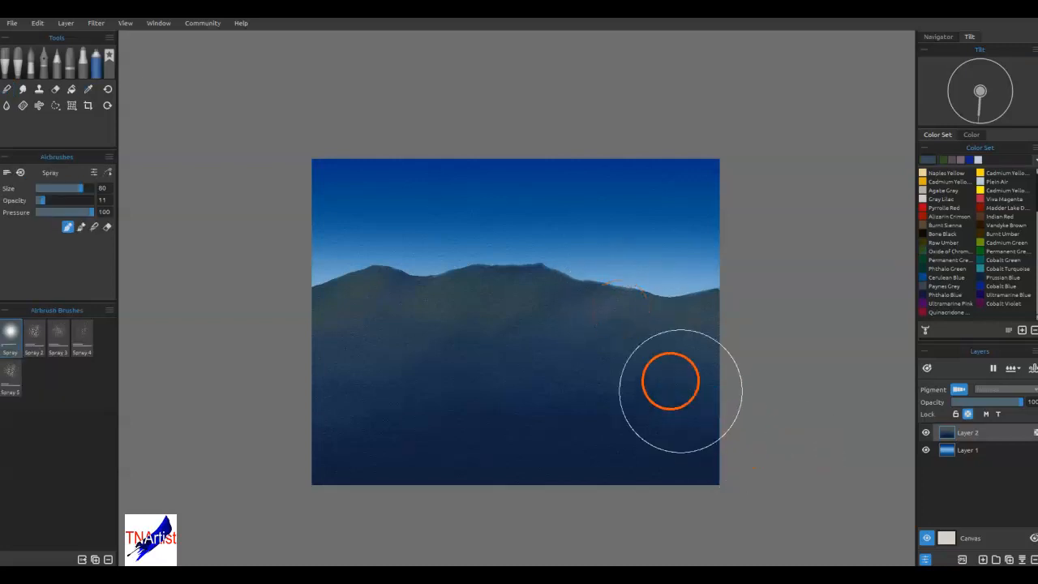
pyautogui.click(55, 105)
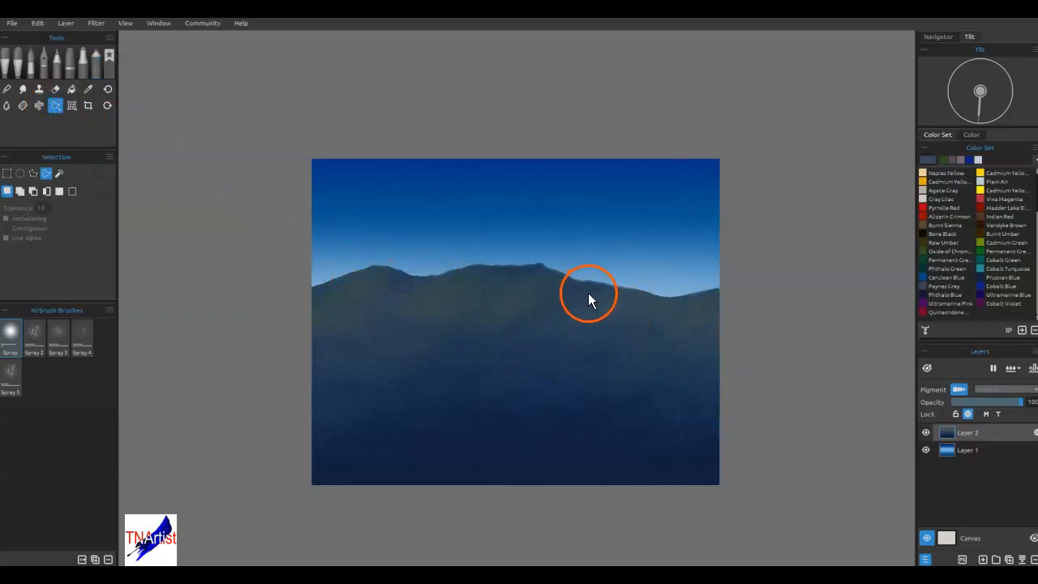
pyautogui.moveTo(582, 282); pyautogui.dragTo(590, 309)
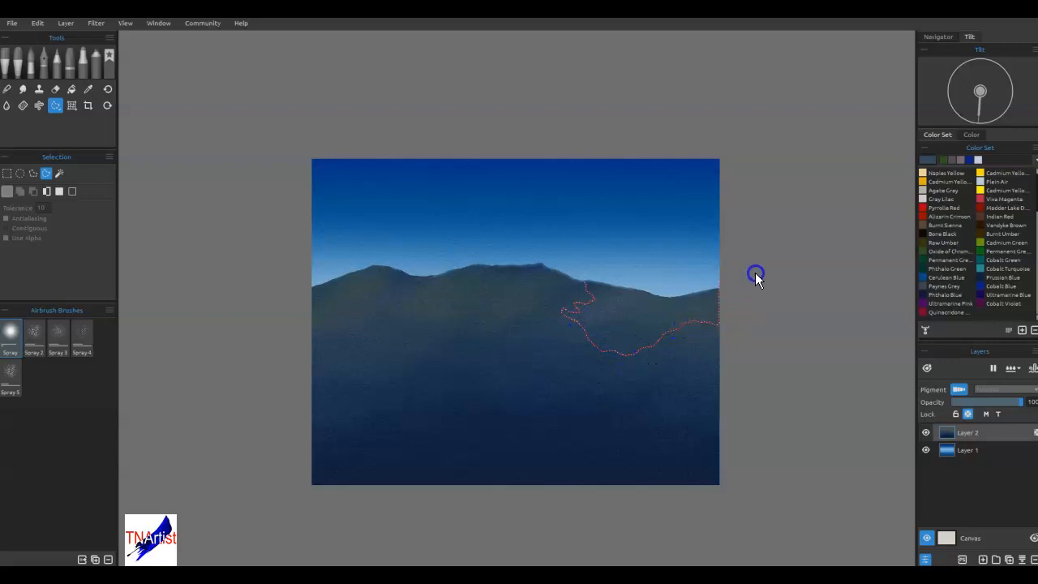
pyautogui.moveTo(730, 234)
pyautogui.mouseDown()
pyautogui.moveTo(725, 209)
pyautogui.moveTo(719, 328)
pyautogui.mouseUp()
# - Add jagged freehand areas to the selection on both sides of the central peak and on the far-left slope
pyautogui.click(19, 191)
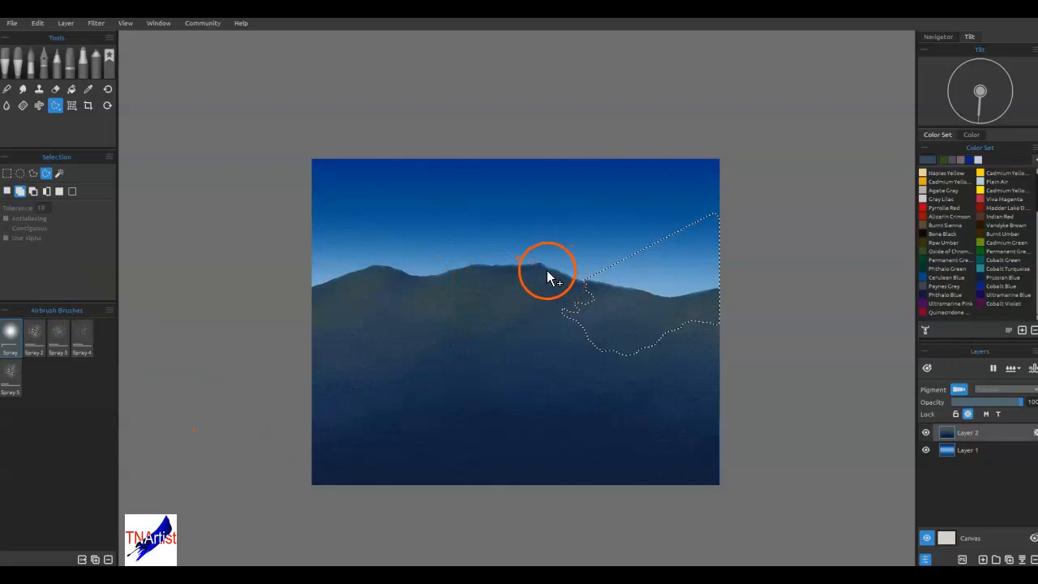
pyautogui.moveTo(557, 270)
pyautogui.mouseDown()
pyautogui.moveTo(524, 315)
pyautogui.moveTo(500, 323)
pyautogui.moveTo(517, 317)
pyautogui.moveTo(524, 297)
pyautogui.moveTo(508, 297)
pyautogui.moveTo(563, 254)
pyautogui.mouseUp()
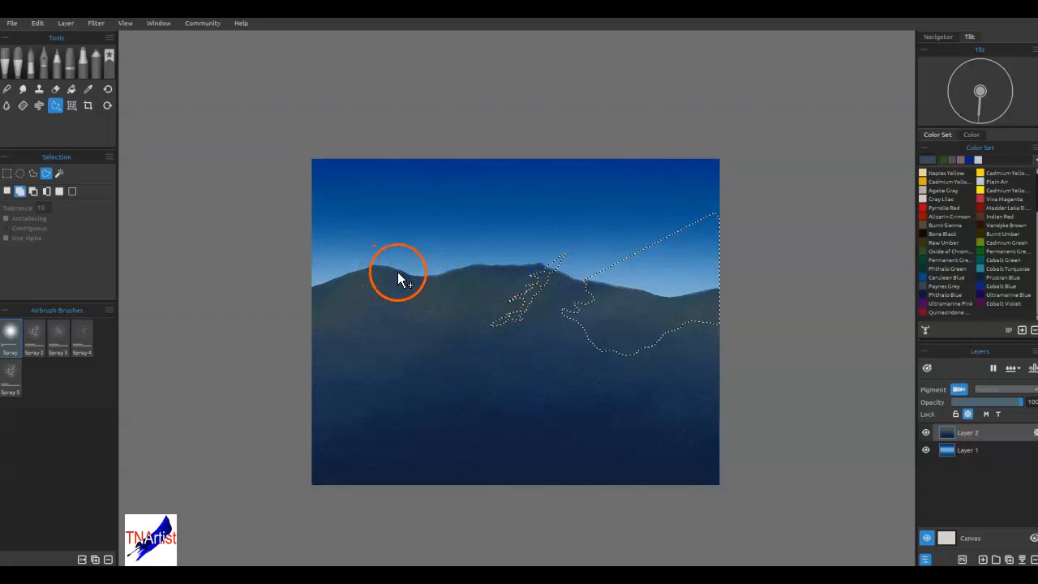
pyautogui.moveTo(315, 285); pyautogui.dragTo(359, 341)
pyautogui.moveTo(354, 294); pyautogui.dragTo(363, 278)
pyautogui.moveTo(332, 278); pyautogui.dragTo(315, 274)
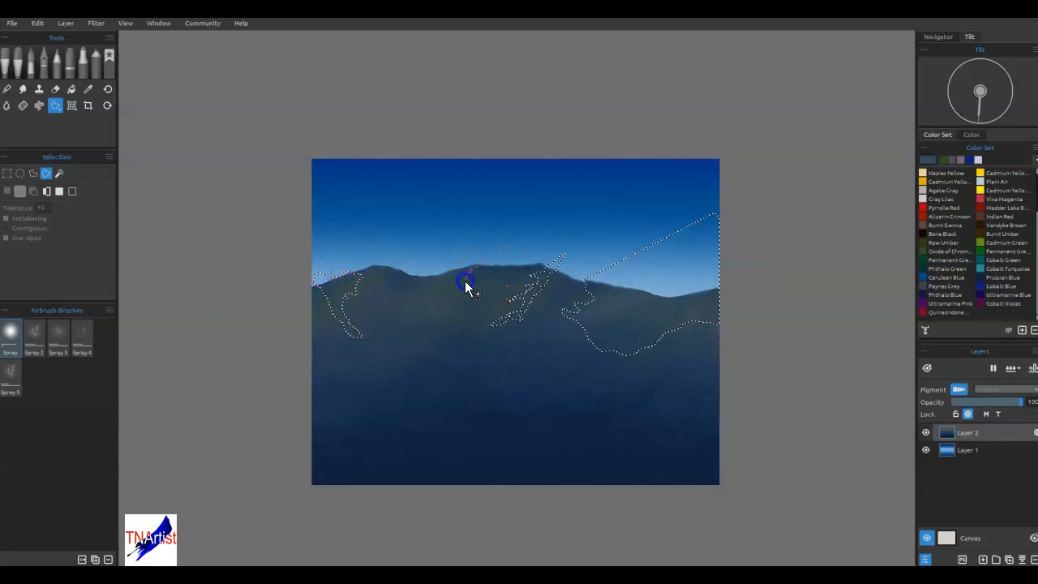
pyautogui.moveTo(465, 300)
pyautogui.mouseDown()
pyautogui.moveTo(436, 328)
pyautogui.moveTo(417, 324)
pyautogui.moveTo(459, 296)
pyautogui.moveTo(452, 285)
pyautogui.moveTo(482, 252)
pyautogui.mouseUp()
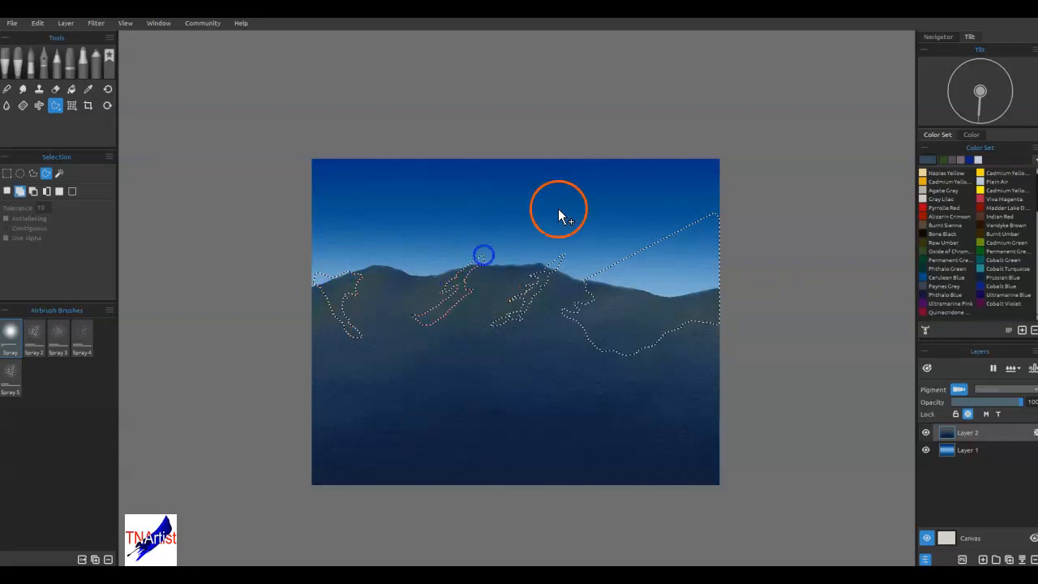
# - Add narrow jagged facets to the selection across the central peak and beneath the left peak
pyautogui.click(477, 279)
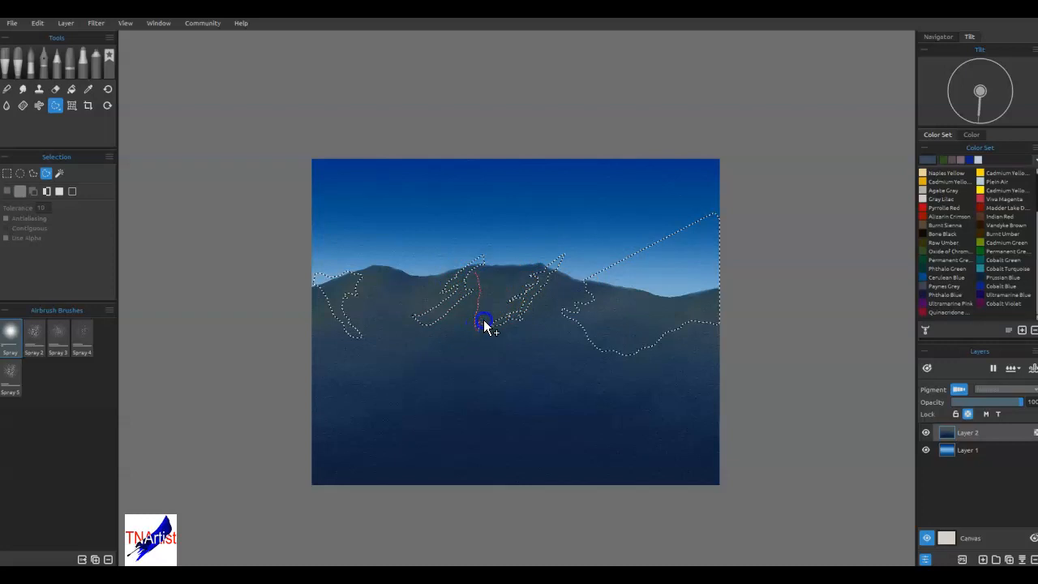
pyautogui.moveTo(496, 316)
pyautogui.mouseDown()
pyautogui.moveTo(493, 294)
pyautogui.moveTo(509, 300)
pyautogui.mouseUp()
pyautogui.moveTo(530, 264)
pyautogui.mouseDown()
pyautogui.moveTo(516, 287)
pyautogui.moveTo(545, 260)
pyautogui.moveTo(514, 279)
pyautogui.mouseUp()
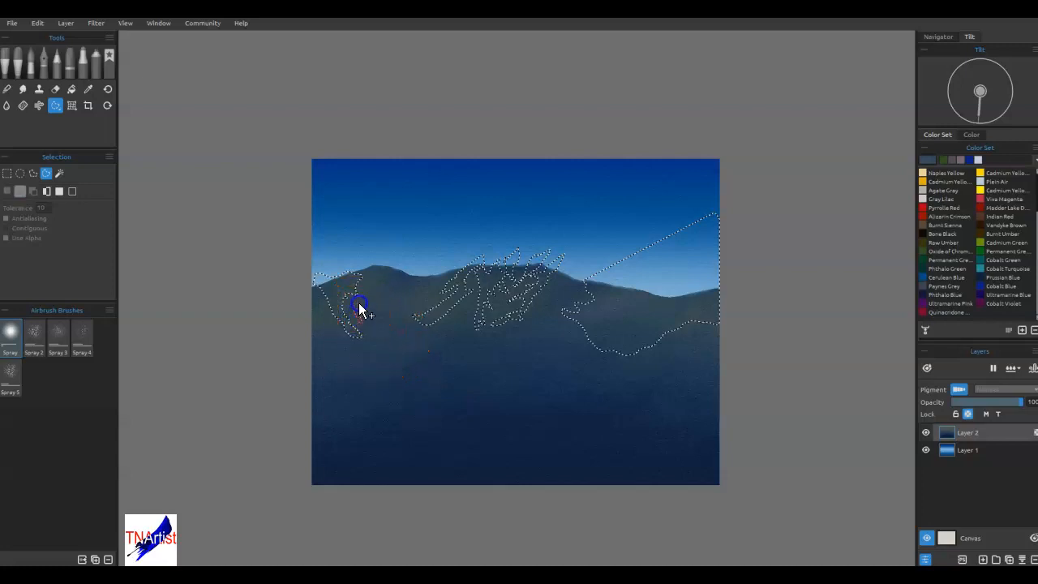
pyautogui.moveTo(366, 293)
pyautogui.mouseDown()
pyautogui.moveTo(369, 318)
pyautogui.moveTo(370, 281)
pyautogui.moveTo(374, 302)
pyautogui.moveTo(374, 275)
pyautogui.moveTo(375, 297)
pyautogui.moveTo(383, 270)
pyautogui.moveTo(386, 322)
pyautogui.moveTo(384, 290)
pyautogui.mouseUp()
pyautogui.moveTo(397, 258); pyautogui.dragTo(399, 254)
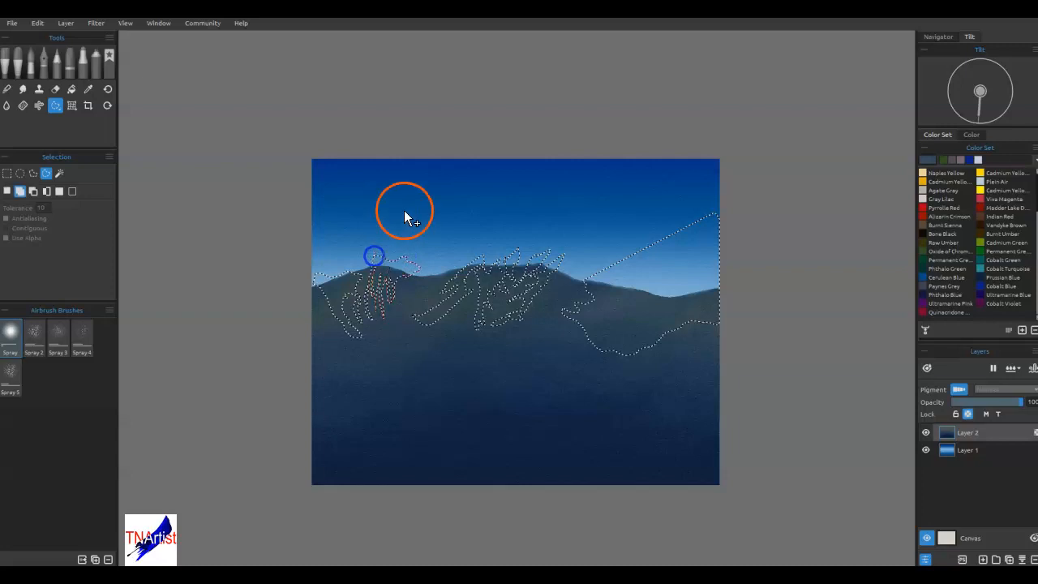
# - Extend the selection with thin shapes in the saddle between the peaks, at the left edge and on the lower central slope
pyautogui.moveTo(433, 291)
pyautogui.mouseDown()
pyautogui.moveTo(406, 304)
pyautogui.moveTo(395, 329)
pyautogui.moveTo(438, 280)
pyautogui.moveTo(398, 304)
pyautogui.moveTo(437, 283)
pyautogui.moveTo(404, 291)
pyautogui.moveTo(458, 274)
pyautogui.mouseUp()
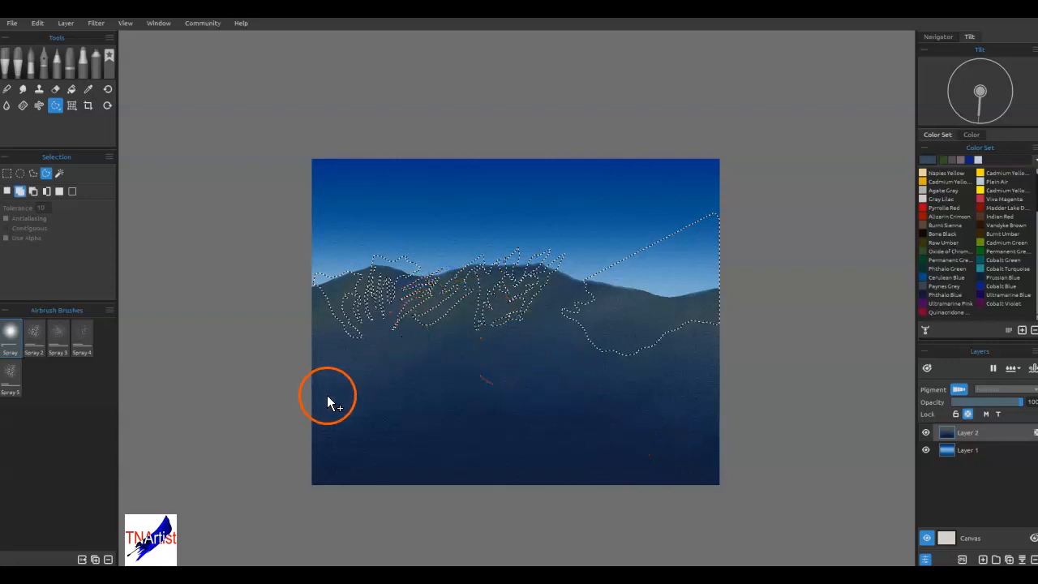
pyautogui.moveTo(310, 333)
pyautogui.mouseDown()
pyautogui.moveTo(356, 358)
pyautogui.moveTo(298, 331)
pyautogui.mouseUp()
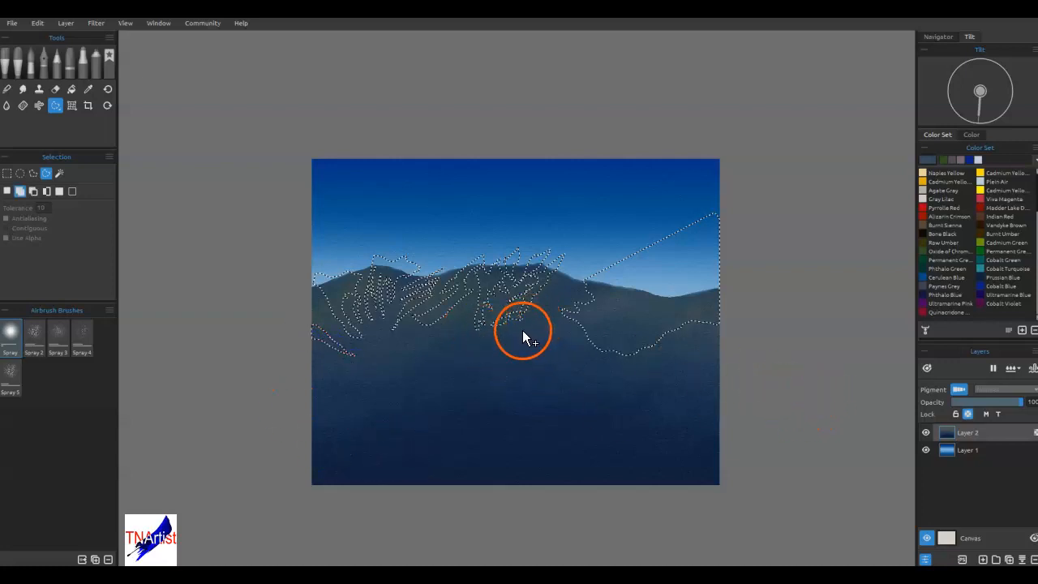
pyautogui.moveTo(441, 354)
pyautogui.mouseDown()
pyautogui.moveTo(525, 334)
pyautogui.moveTo(431, 338)
pyautogui.moveTo(446, 335)
pyautogui.mouseUp()
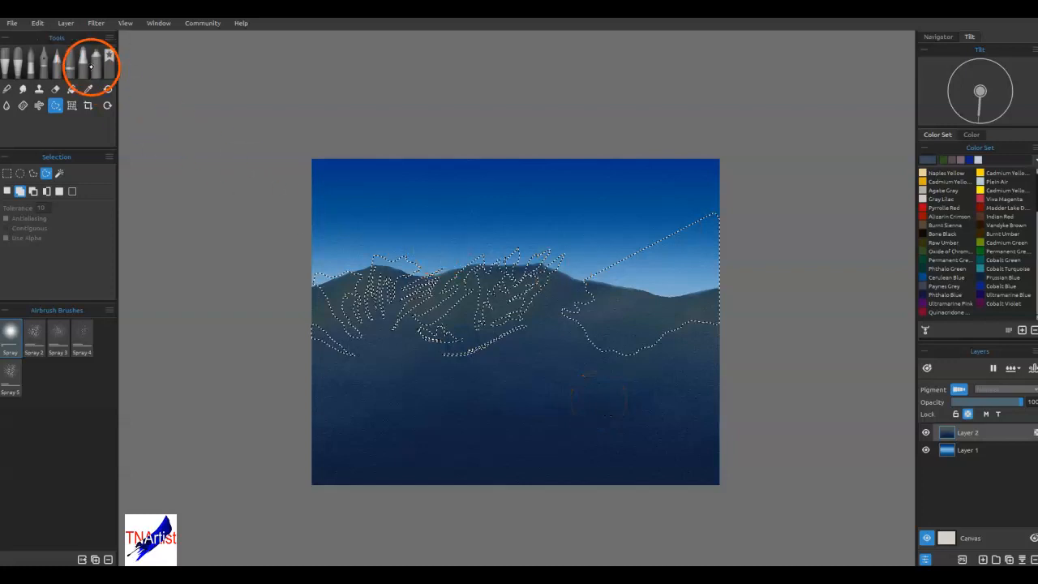
# - Paint faint strokes on the selected right slope using the Express Oils Knife Smooth 2 brush at size 35 and opacity 16
pyautogui.click(19, 59)
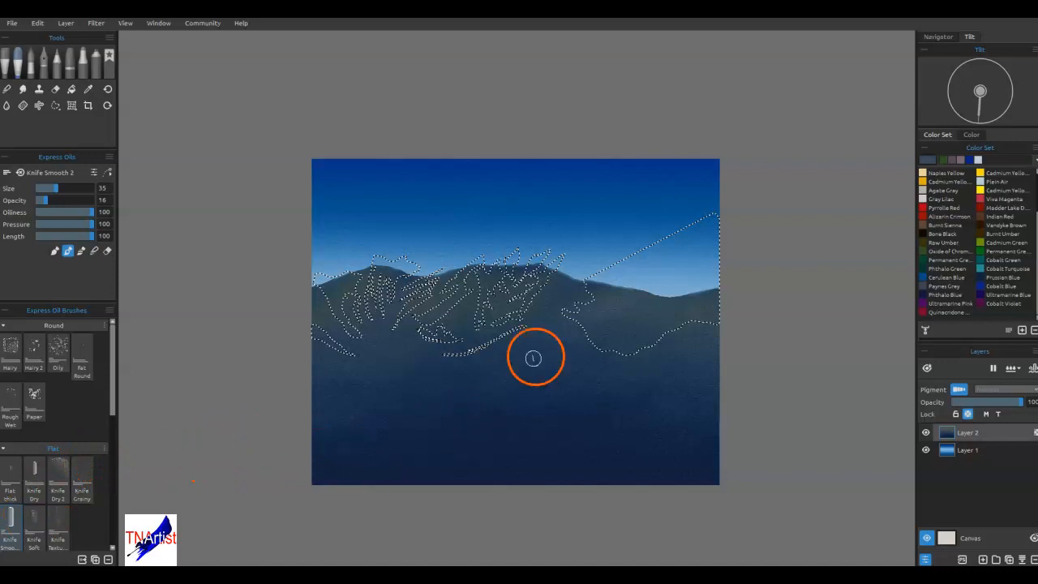
pyautogui.moveTo(593, 278); pyautogui.dragTo(597, 308)
pyautogui.moveTo(601, 283); pyautogui.dragTo(601, 283)
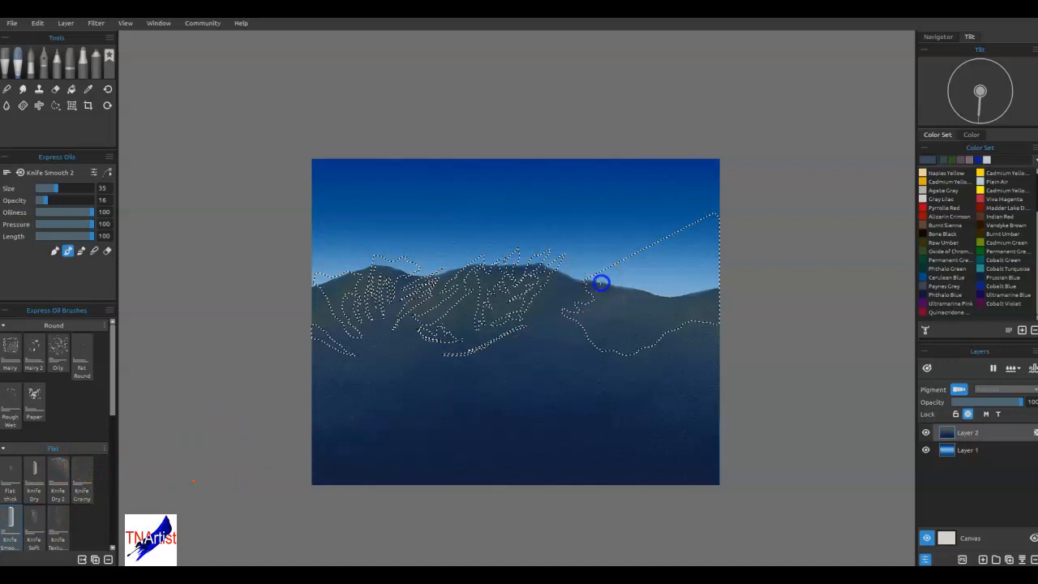
pyautogui.moveTo(599, 332)
pyautogui.mouseDown()
pyautogui.moveTo(600, 343)
pyautogui.moveTo(579, 329)
pyautogui.mouseUp()
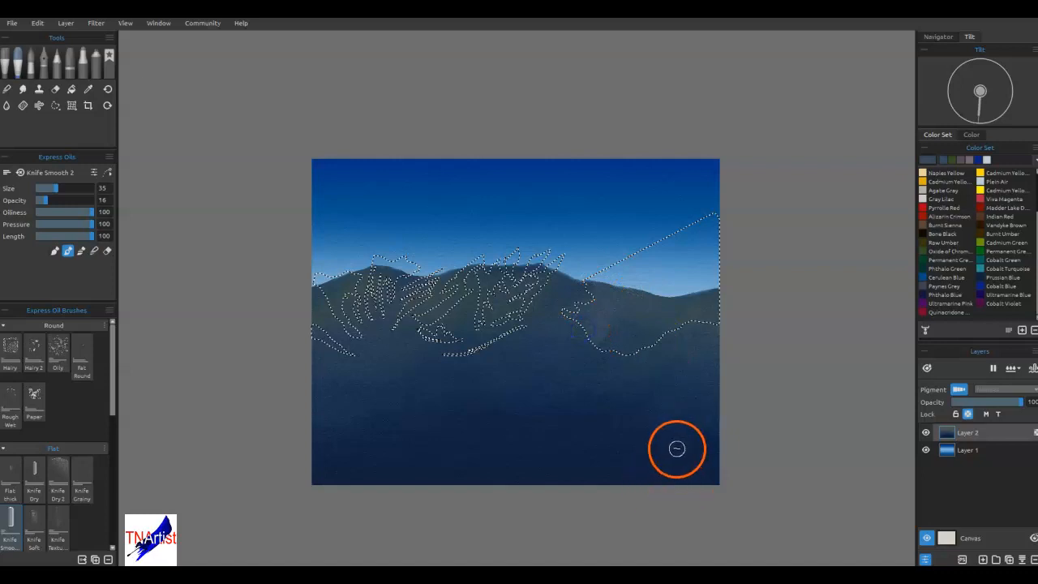
# - Switch to the Knife Oily brush from Oils & Acrylics at size 10
pyautogui.press('[')
pyautogui.press('[')
pyautogui.press('[')
pyautogui.press('[')
pyautogui.click(25, 59)
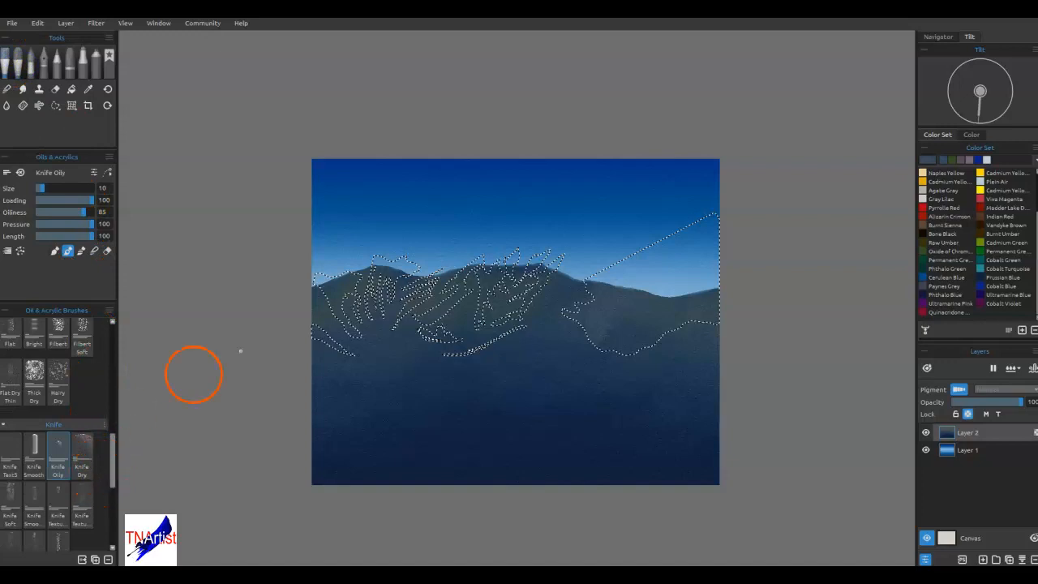
# - Texture the selected right slope with the Knife Dry brush at size 35, stroking down from the ridge and across its right edge
pyautogui.moveTo(623, 344); pyautogui.dragTo(631, 381)
pyautogui.hotkey('ctrl', '0')
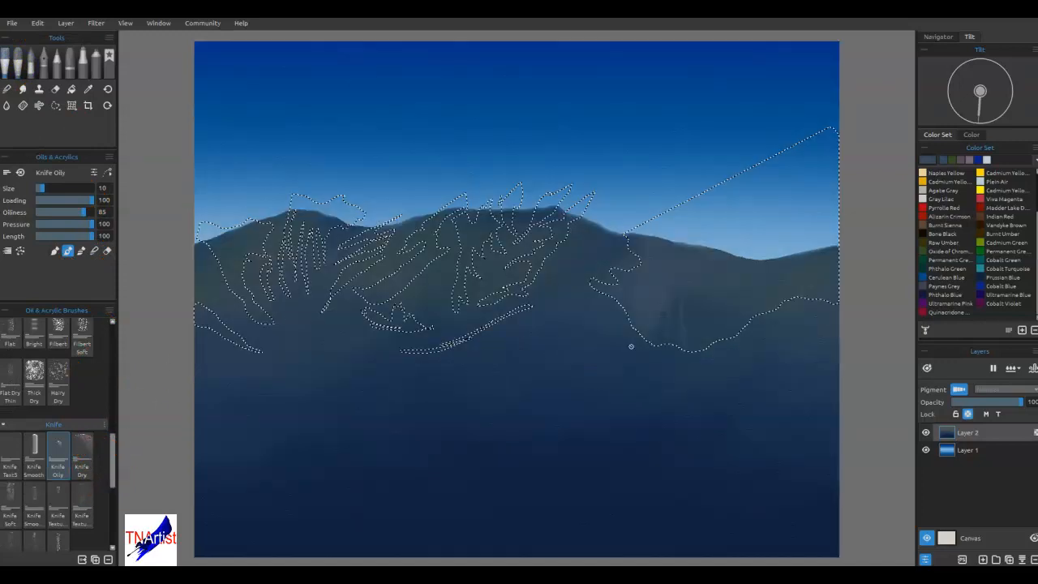
pyautogui.click(82, 456)
pyautogui.moveTo(614, 287)
pyautogui.mouseDown()
pyautogui.moveTo(709, 362)
pyautogui.moveTo(732, 336)
pyautogui.moveTo(725, 285)
pyautogui.moveTo(662, 276)
pyautogui.moveTo(619, 300)
pyautogui.mouseUp()
pyautogui.click(621, 305)
pyautogui.moveTo(637, 317)
pyautogui.mouseDown()
pyautogui.moveTo(632, 308)
pyautogui.moveTo(656, 331)
pyautogui.mouseUp()
pyautogui.moveTo(642, 284)
pyautogui.mouseDown()
pyautogui.moveTo(642, 248)
pyautogui.moveTo(647, 267)
pyautogui.moveTo(650, 243)
pyautogui.moveTo(660, 269)
pyautogui.mouseUp()
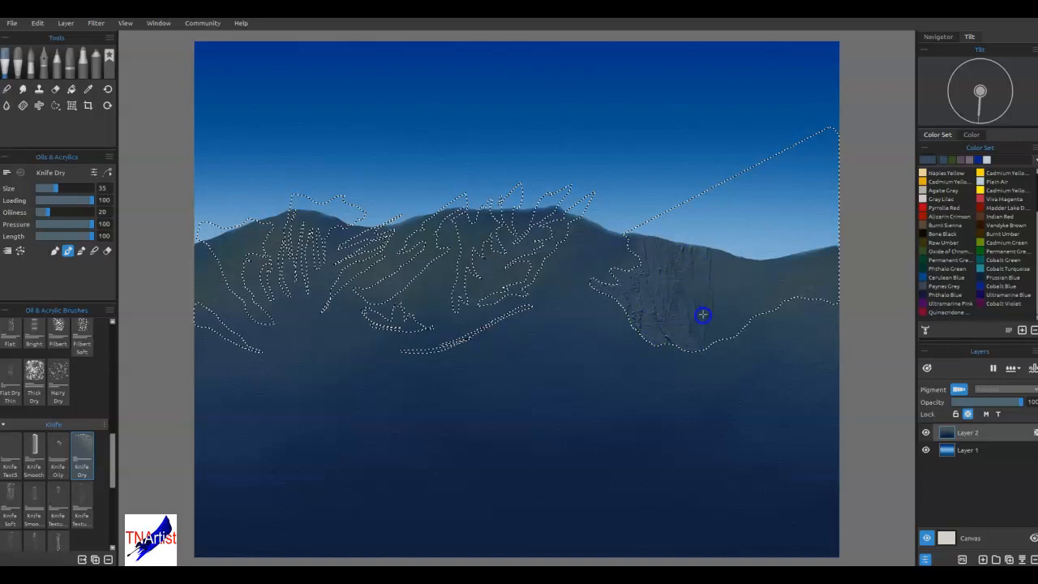
pyautogui.moveTo(706, 326)
pyautogui.mouseDown()
pyautogui.moveTo(725, 244)
pyautogui.moveTo(720, 312)
pyautogui.moveTo(736, 280)
pyautogui.moveTo(719, 330)
pyautogui.moveTo(752, 270)
pyautogui.moveTo(736, 290)
pyautogui.moveTo(759, 277)
pyautogui.moveTo(721, 328)
pyautogui.moveTo(770, 278)
pyautogui.moveTo(718, 329)
pyautogui.moveTo(761, 316)
pyautogui.mouseUp()
pyautogui.moveTo(813, 276)
pyautogui.mouseDown()
pyautogui.moveTo(784, 306)
pyautogui.moveTo(840, 274)
pyautogui.moveTo(769, 288)
pyautogui.moveTo(810, 260)
pyautogui.moveTo(772, 305)
pyautogui.moveTo(738, 324)
pyautogui.moveTo(730, 270)
pyautogui.moveTo(695, 354)
pyautogui.mouseUp()
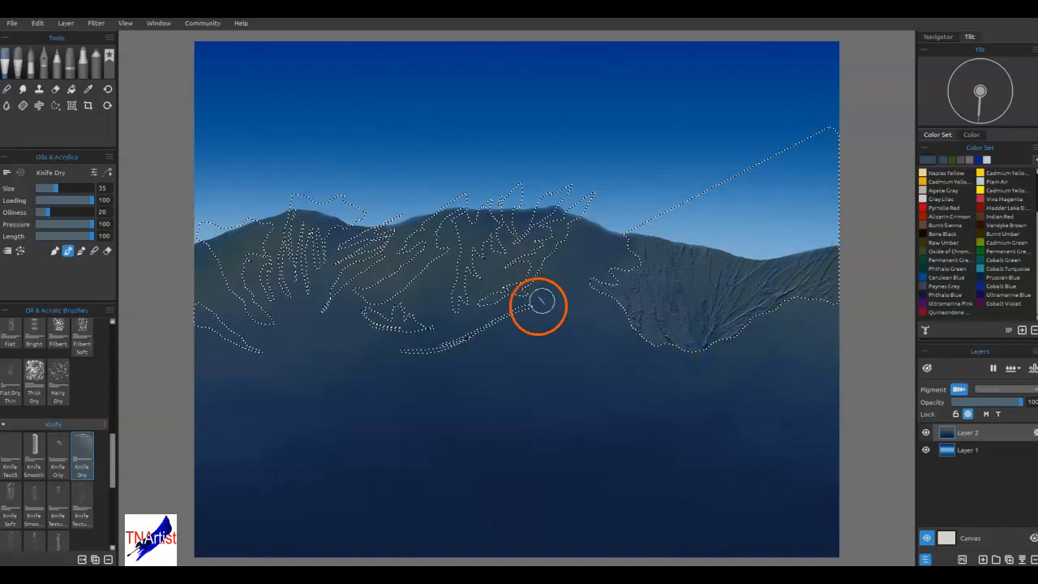
# - Paint dry knife texture into the selected facets of the central peak, the saddle and the left peak
pyautogui.moveTo(498, 301)
pyautogui.mouseDown()
pyautogui.moveTo(528, 288)
pyautogui.moveTo(553, 243)
pyautogui.moveTo(513, 267)
pyautogui.moveTo(579, 208)
pyautogui.moveTo(513, 247)
pyautogui.moveTo(541, 210)
pyautogui.moveTo(485, 250)
pyautogui.moveTo(477, 218)
pyautogui.moveTo(476, 250)
pyautogui.moveTo(464, 235)
pyautogui.moveTo(461, 297)
pyautogui.moveTo(457, 271)
pyautogui.moveTo(474, 279)
pyautogui.moveTo(480, 267)
pyautogui.moveTo(439, 244)
pyautogui.moveTo(399, 288)
pyautogui.mouseUp()
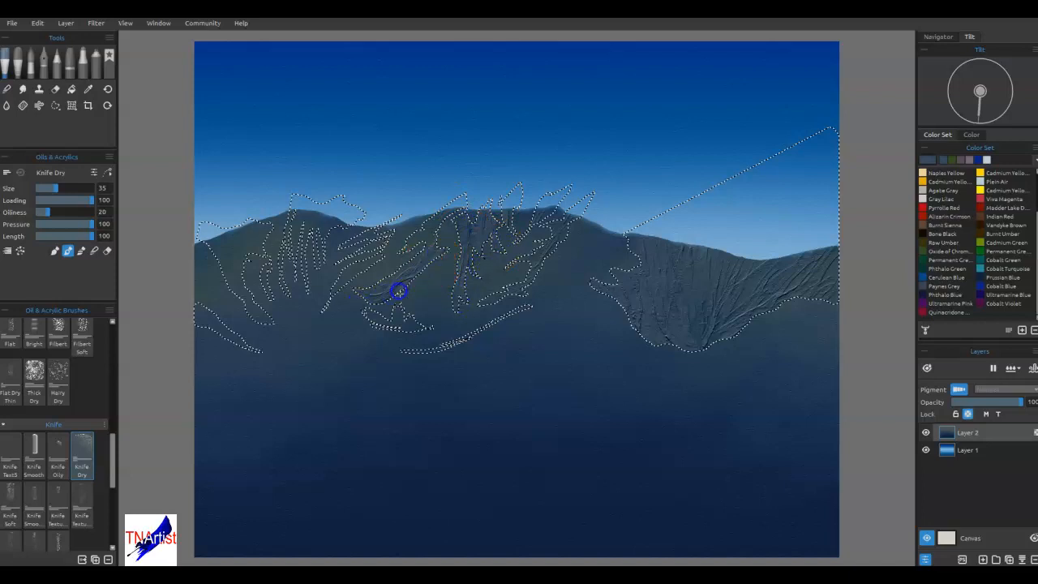
pyautogui.moveTo(403, 249)
pyautogui.mouseDown()
pyautogui.moveTo(461, 204)
pyautogui.moveTo(381, 222)
pyautogui.moveTo(336, 295)
pyautogui.moveTo(353, 224)
pyautogui.moveTo(330, 267)
pyautogui.moveTo(327, 209)
pyautogui.moveTo(331, 242)
pyautogui.moveTo(300, 227)
pyautogui.moveTo(304, 273)
pyautogui.moveTo(271, 207)
pyautogui.moveTo(272, 293)
pyautogui.moveTo(252, 250)
pyautogui.moveTo(241, 303)
pyautogui.mouseUp()
pyautogui.moveTo(227, 266); pyautogui.dragTo(248, 316)
pyautogui.moveTo(471, 337)
pyautogui.mouseDown()
pyautogui.moveTo(426, 352)
pyautogui.moveTo(361, 335)
pyautogui.moveTo(386, 346)
pyautogui.mouseUp()
pyautogui.moveTo(274, 316); pyautogui.dragTo(281, 332)
pyautogui.moveTo(300, 186); pyautogui.dragTo(357, 333)
pyautogui.moveTo(344, 199); pyautogui.dragTo(380, 410)
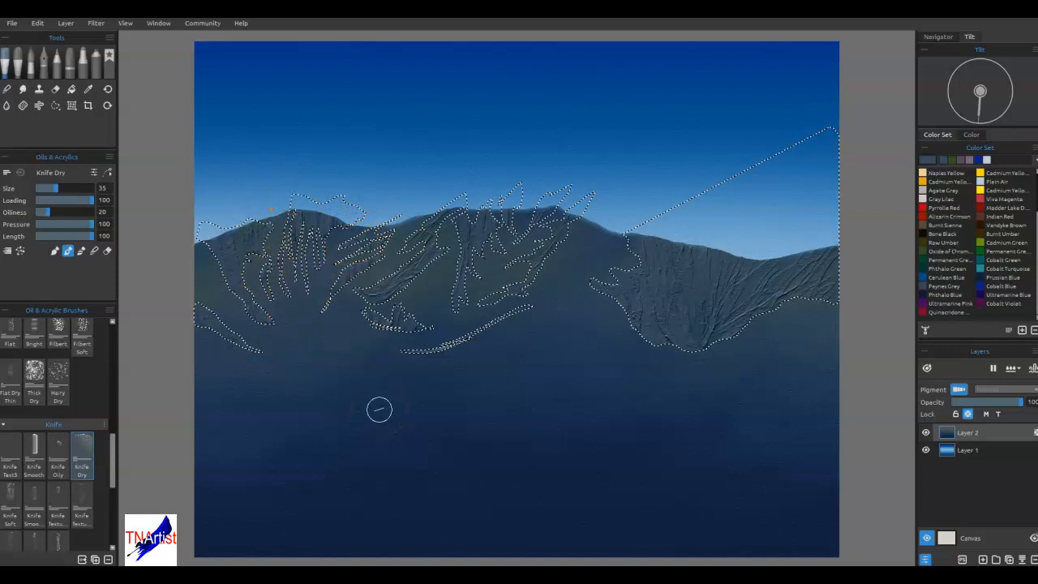
# - Add more Knife Dry texture to the right slope and the central and lower facets, and invert the selection
pyautogui.moveTo(701, 265)
pyautogui.mouseDown()
pyautogui.moveTo(709, 334)
pyautogui.moveTo(700, 368)
pyautogui.mouseUp()
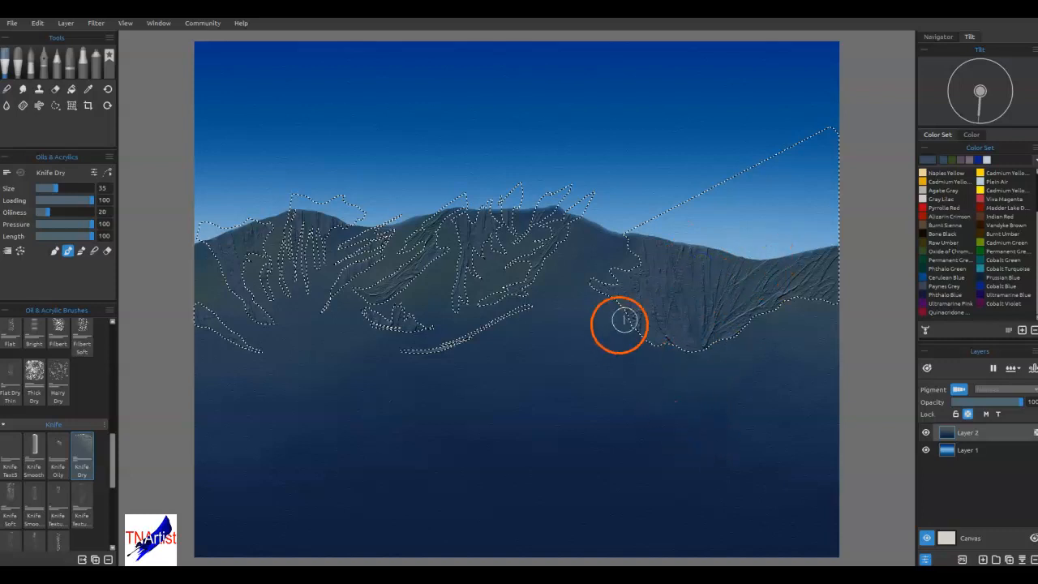
pyautogui.click(501, 299)
pyautogui.moveTo(519, 250); pyautogui.dragTo(561, 200)
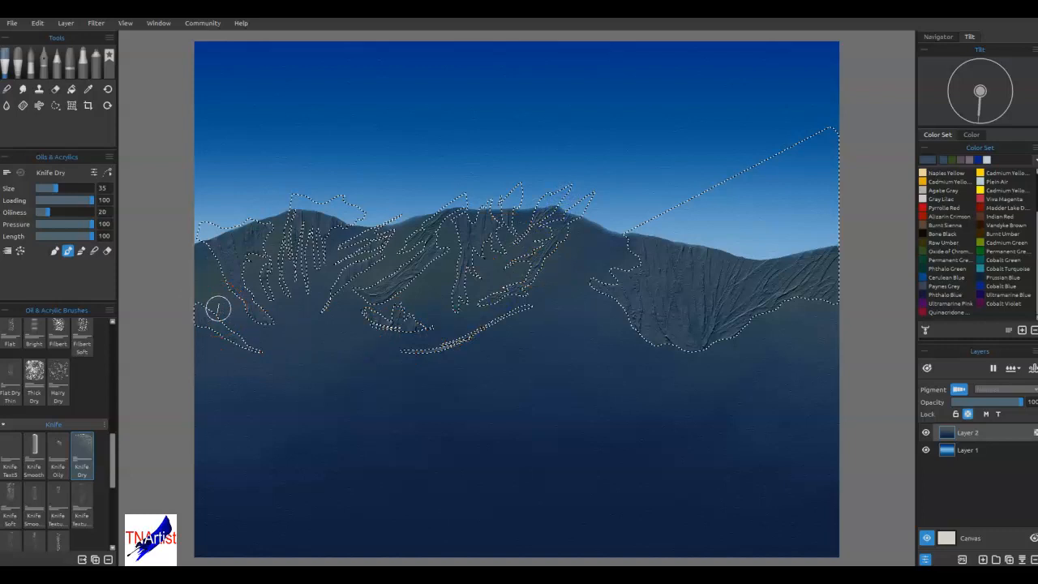
pyautogui.moveTo(589, 324)
pyautogui.mouseDown()
pyautogui.moveTo(598, 387)
pyautogui.moveTo(637, 313)
pyautogui.moveTo(622, 312)
pyautogui.moveTo(633, 326)
pyautogui.moveTo(603, 332)
pyautogui.moveTo(658, 356)
pyautogui.moveTo(637, 357)
pyautogui.moveTo(590, 316)
pyautogui.moveTo(756, 300)
pyautogui.moveTo(716, 340)
pyautogui.moveTo(580, 305)
pyautogui.moveTo(392, 308)
pyautogui.moveTo(497, 328)
pyautogui.mouseUp()
pyautogui.hotkey('ctrl', 'shift', 'i')
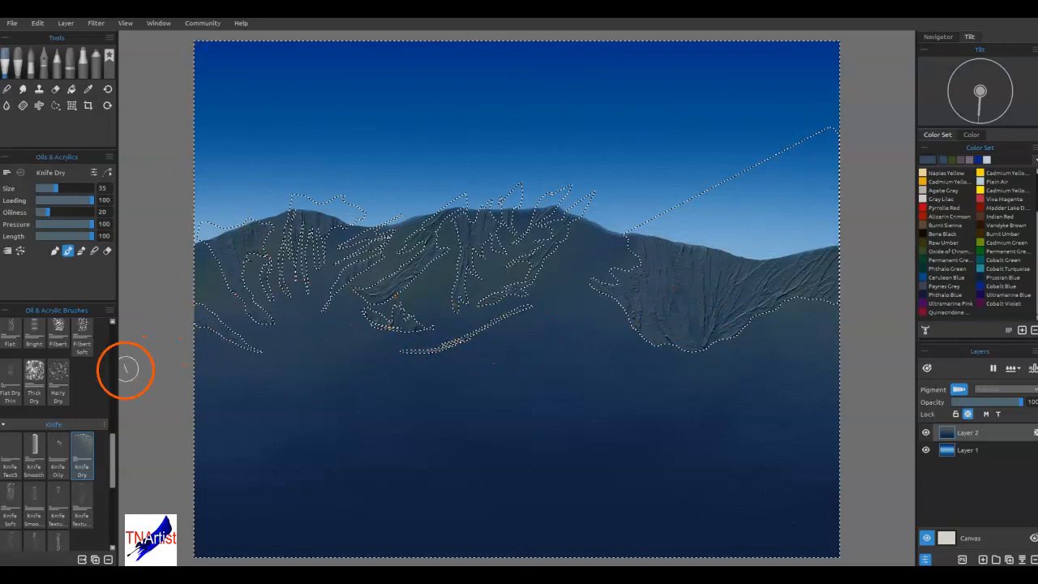
# - Try the Thick Dry brush at size 80 on the dark lower slope, and undo the stroke
pyautogui.click(34, 371)
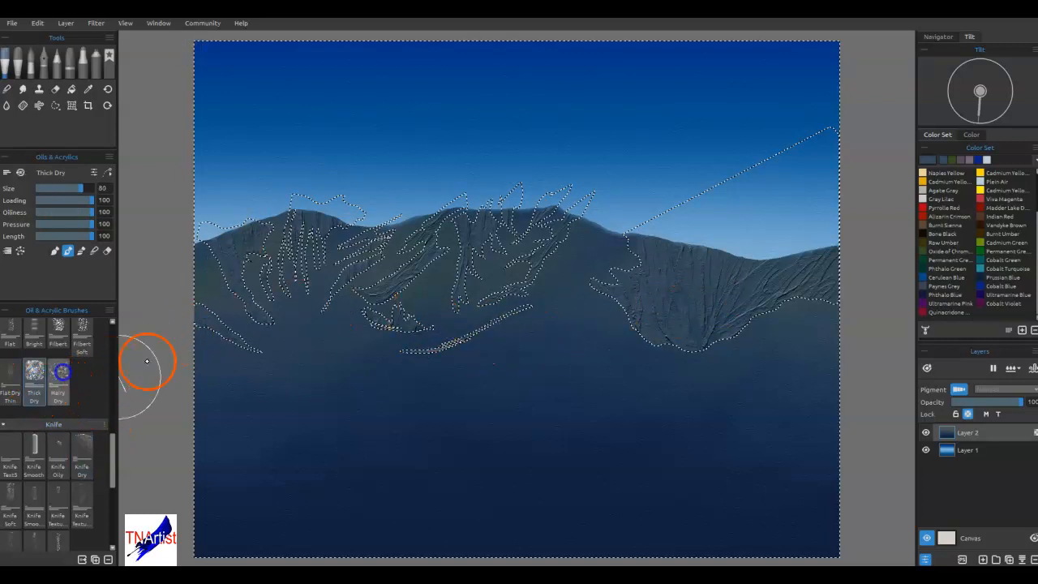
pyautogui.moveTo(546, 387); pyautogui.dragTo(612, 410)
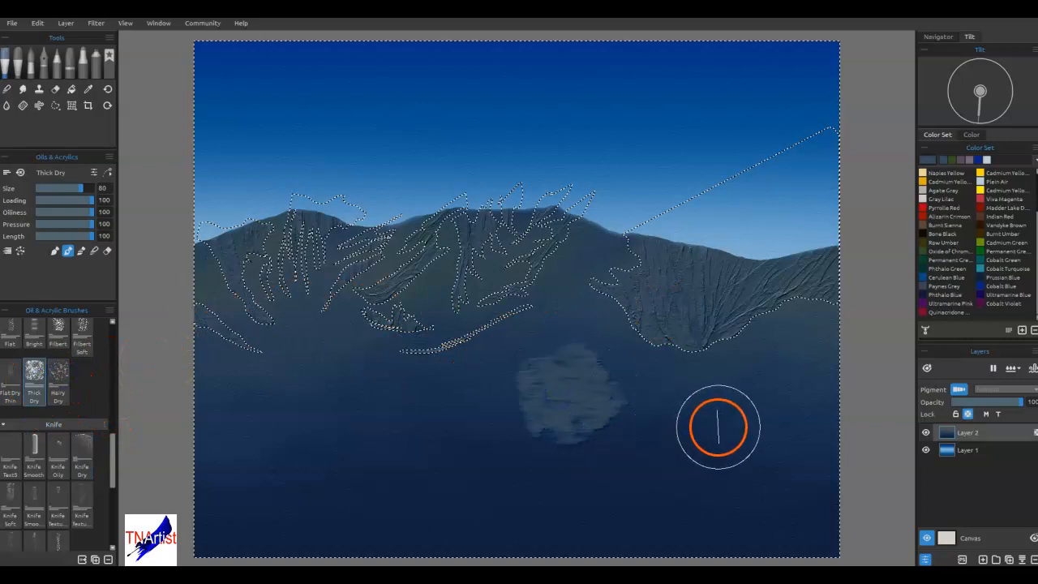
pyautogui.hotkey('ctrl', 'z')
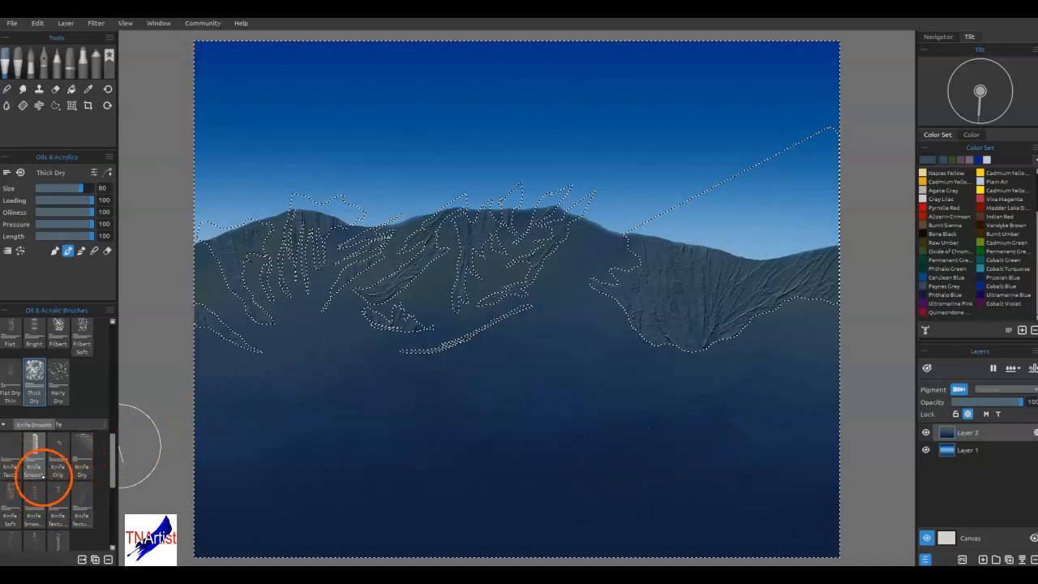
# - Try short strokes with the Knife Soft brush at size 40 on the lower slope, and undo them
pyautogui.click(13, 494)
pyautogui.click(471, 411)
pyautogui.moveTo(505, 416); pyautogui.dragTo(521, 419)
pyautogui.keyDown('ctrl'); pyautogui.moveTo(587, 413); pyautogui.dragTo(597, 413); pyautogui.keyUp('ctrl')
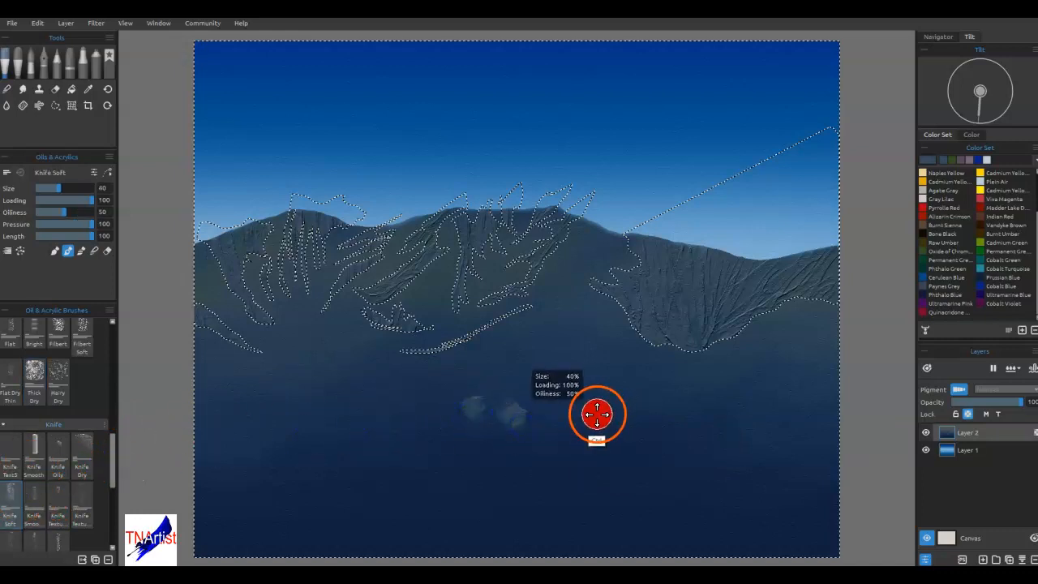
pyautogui.hotkey('ctrl', 'z')
pyautogui.hotkey('ctrl', 'z')
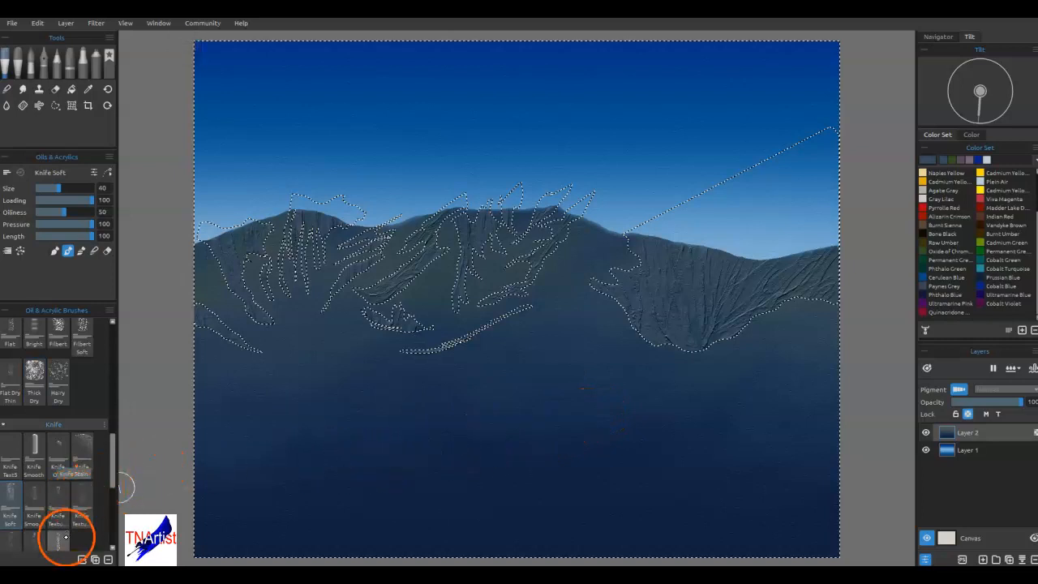
# - Try the Knife Stain brush at size 50 on the lower slope, and undo the strokes
pyautogui.click(66, 537)
pyautogui.moveTo(332, 425); pyautogui.dragTo(373, 422)
pyautogui.moveTo(440, 431); pyautogui.dragTo(506, 430)
pyautogui.keyDown('ctrl'); pyautogui.moveTo(552, 408); pyautogui.dragTo(611, 406); pyautogui.keyUp('ctrl')
pyautogui.hotkey('ctrl', 'z')
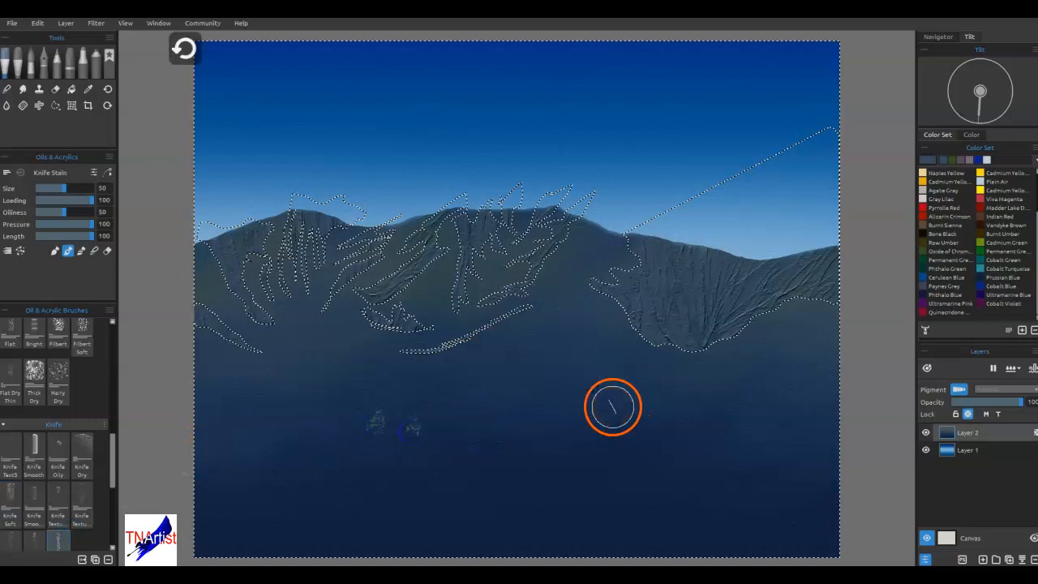
pyautogui.hotkey('ctrl', 'z')
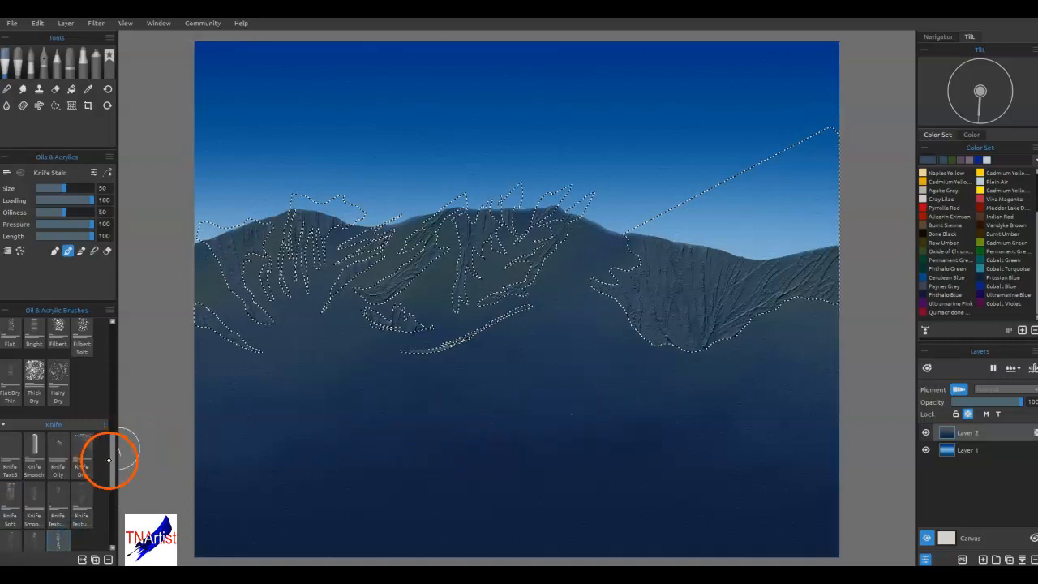
# - Try the Grunge 2 and Speck 2 brushes at size 50 on the lower slope
pyautogui.scroll(-3, 99, 466)
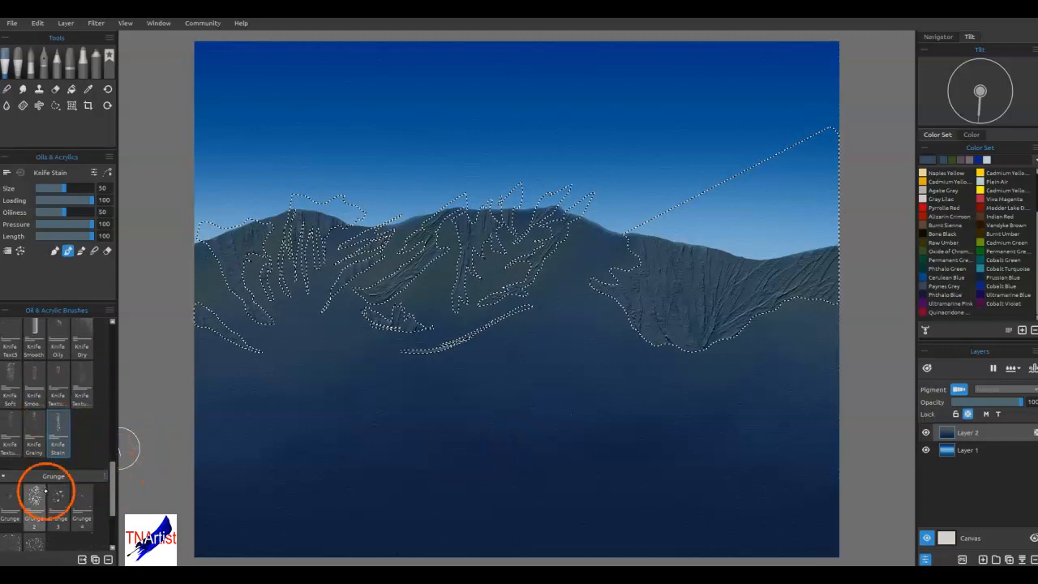
pyautogui.click(34, 503)
pyautogui.moveTo(559, 420); pyautogui.dragTo(492, 433)
pyautogui.moveTo(612, 424)
pyautogui.mouseDown()
pyautogui.moveTo(505, 429)
pyautogui.moveTo(579, 426)
pyautogui.mouseUp()
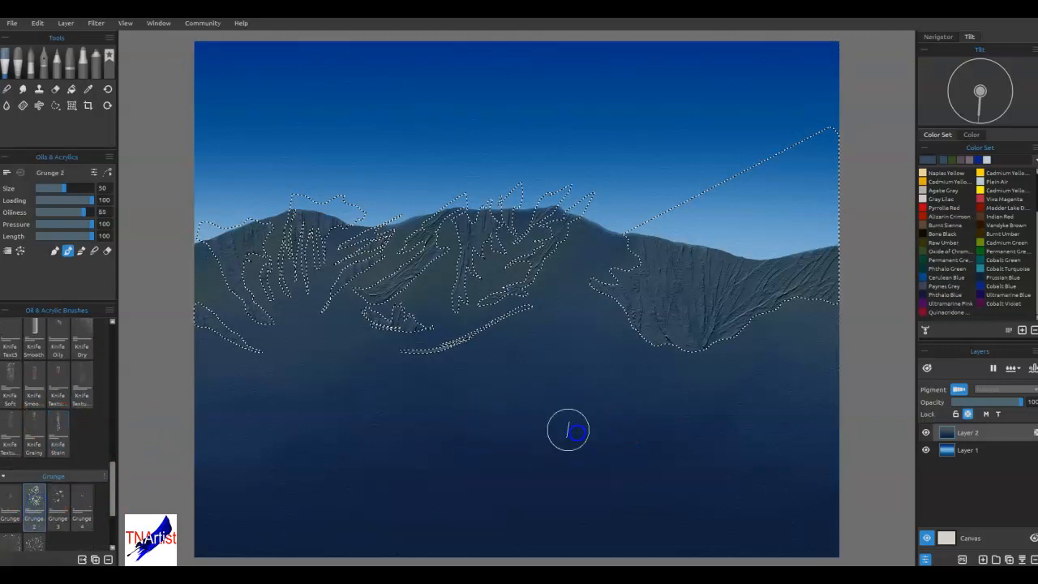
pyautogui.click(34, 542)
pyautogui.moveTo(515, 404)
pyautogui.mouseDown()
pyautogui.moveTo(565, 416)
pyautogui.moveTo(520, 426)
pyautogui.mouseUp()
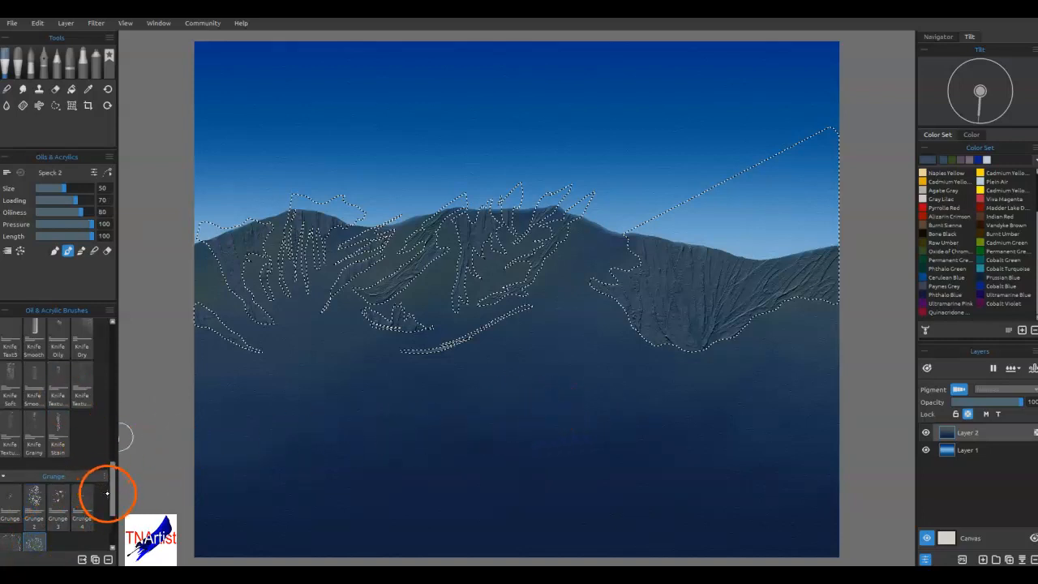
# - Switch to the Hairy Dry brush at size 40, undo its test strokes beside the right slope, and invert the selection again
pyautogui.moveTo(113, 493); pyautogui.dragTo(112, 448)
pyautogui.click(59, 438)
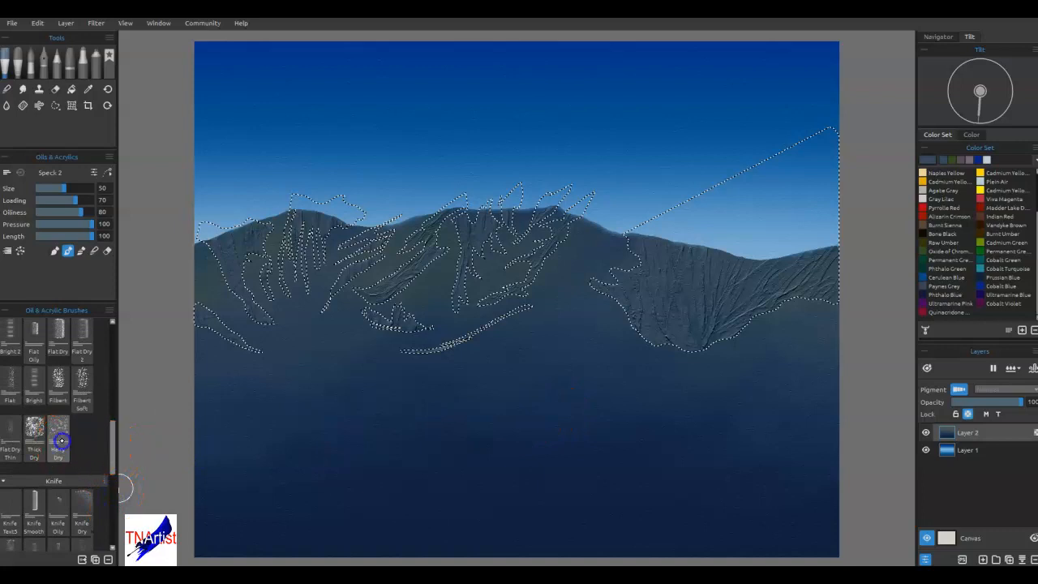
pyautogui.moveTo(576, 300); pyautogui.dragTo(614, 307)
pyautogui.moveTo(621, 327); pyautogui.dragTo(612, 349)
pyautogui.hotkey('ctrl', 'z')
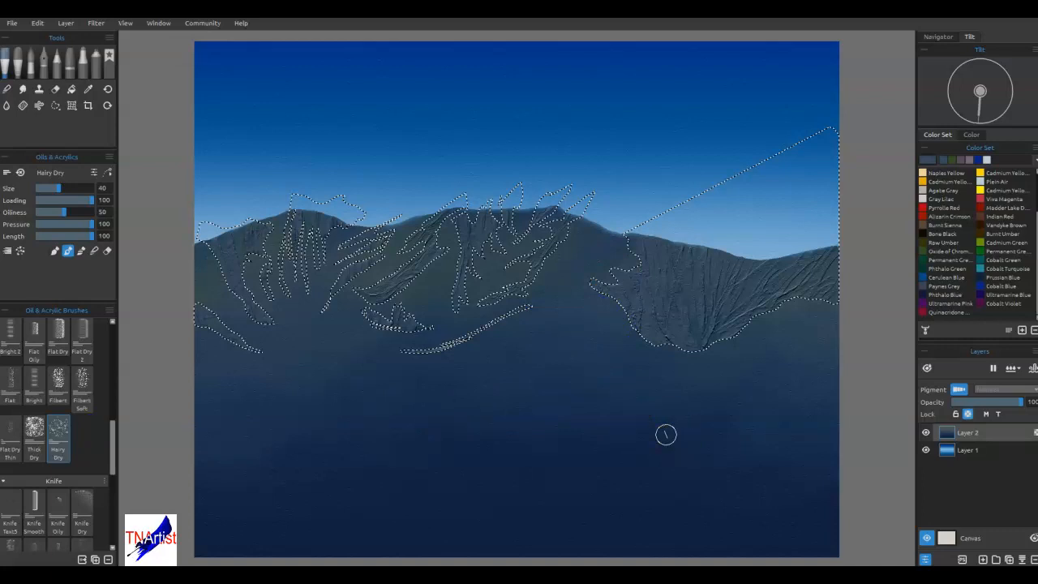
pyautogui.hotkey('ctrl', 'z')
# - Try Hairy Dry strokes in the current blue-grey on the dark lower slope, and undo them
pyautogui.moveTo(485, 398); pyautogui.dragTo(556, 399)
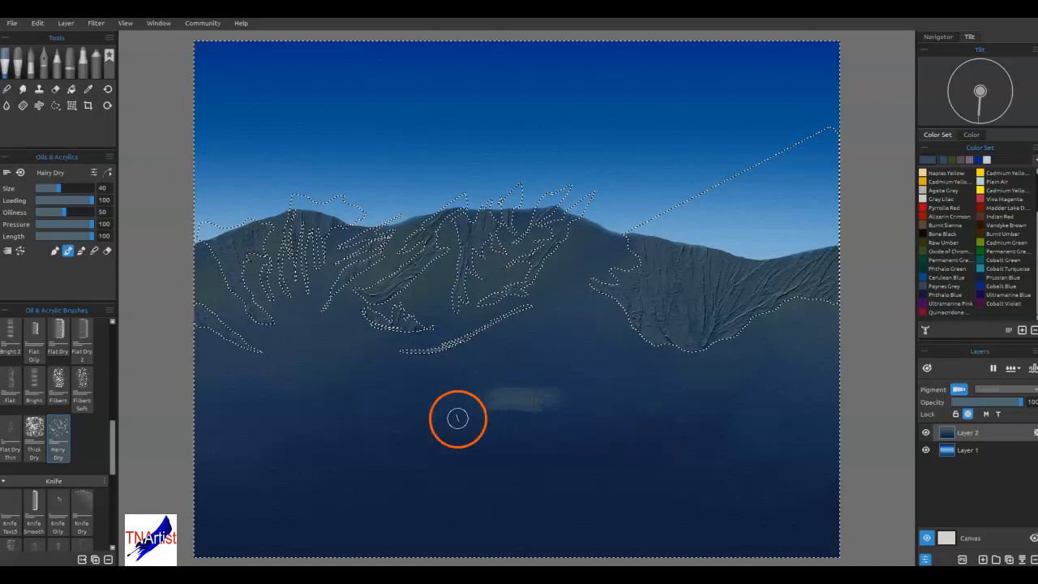
pyautogui.moveTo(559, 431); pyautogui.dragTo(642, 429)
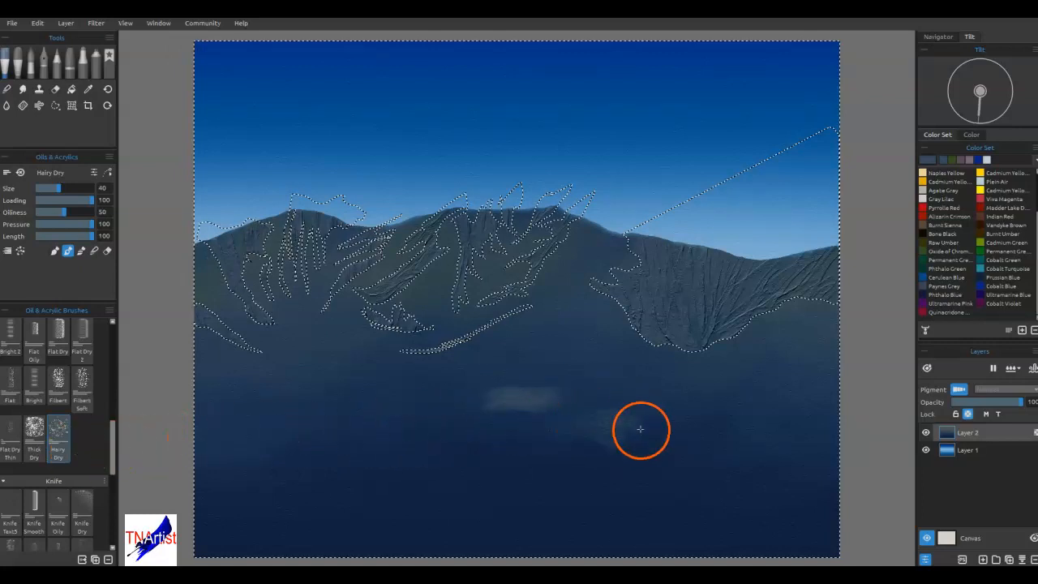
pyautogui.hotkey('ctrl', 'z')
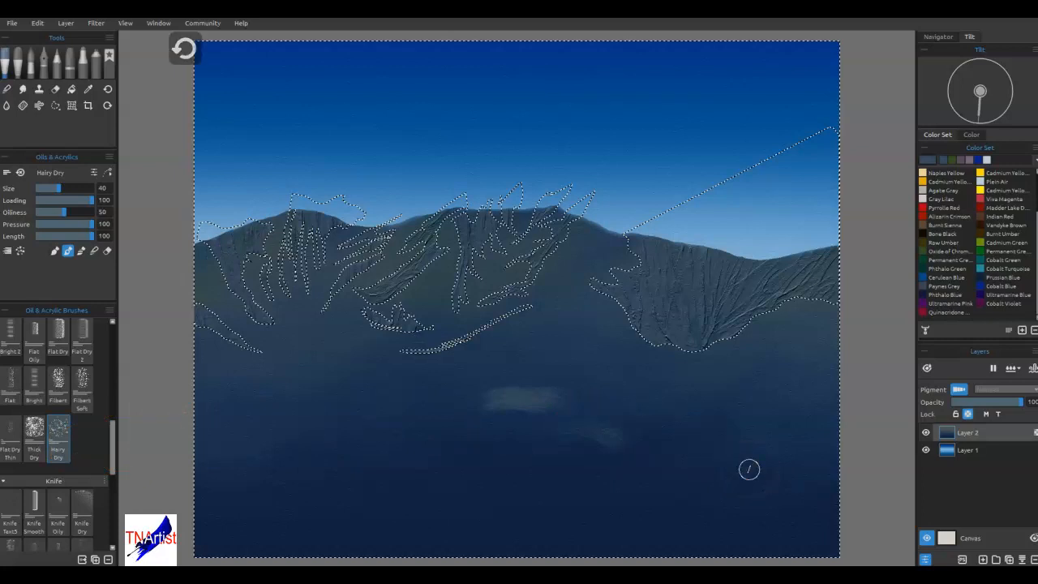
pyautogui.hotkey('ctrl', 'z')
pyautogui.hotkey('ctrl', 'z')
pyautogui.hotkey('ctrl', 'z')
pyautogui.hotkey('ctrl', 'z')
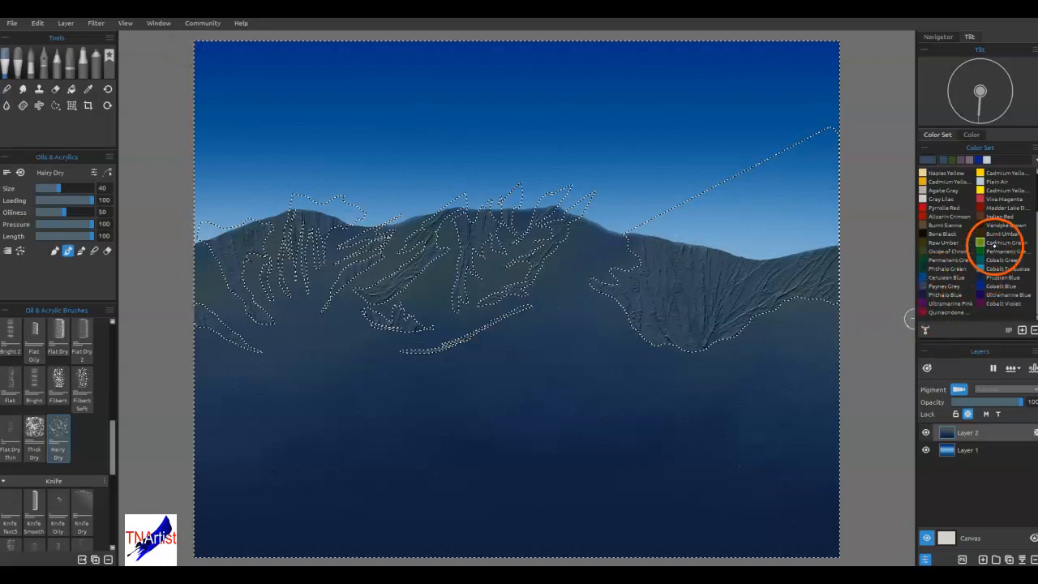
# - Sample a muted green from the central peak and paint the slope between it and the textured right slope with Hairy Dry
pyautogui.click(933, 259)
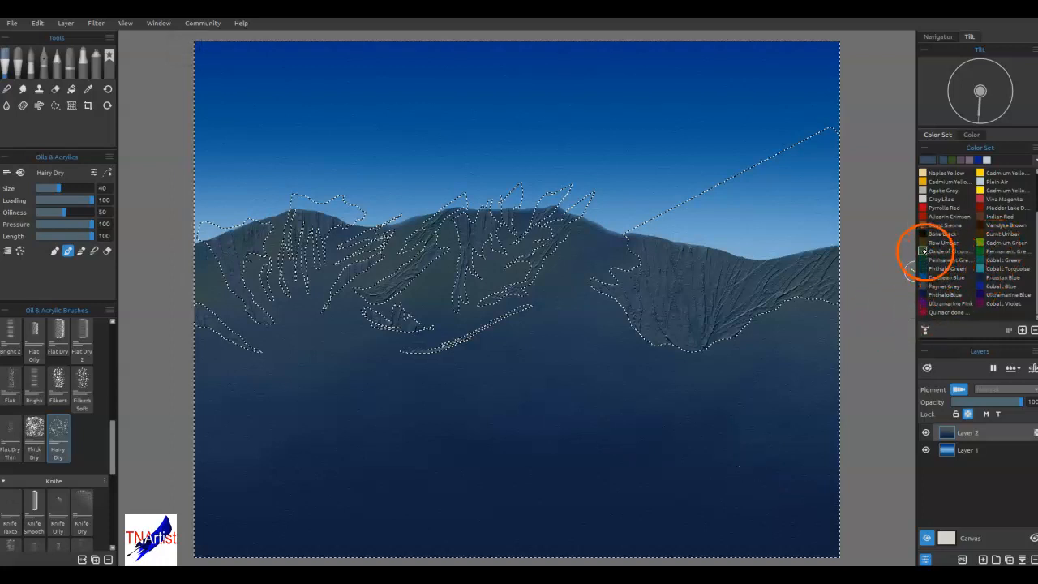
pyautogui.press('alt')
pyautogui.keyDown('alt'); pyautogui.click(441, 273); pyautogui.keyUp('alt')
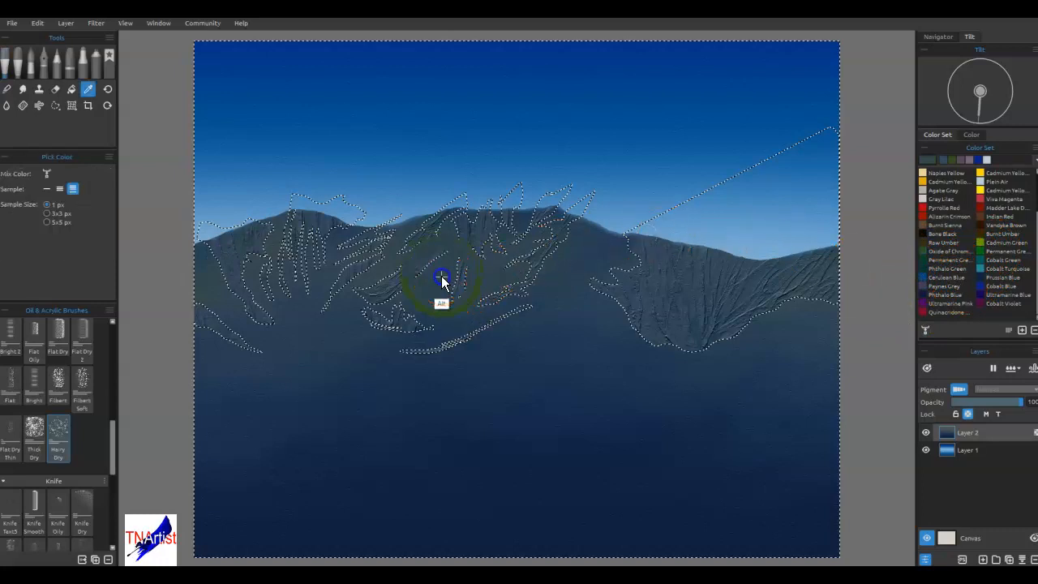
pyautogui.moveTo(468, 280)
pyautogui.mouseDown()
pyautogui.moveTo(529, 258)
pyautogui.moveTo(562, 295)
pyautogui.moveTo(620, 236)
pyautogui.moveTo(637, 273)
pyautogui.moveTo(590, 279)
pyautogui.moveTo(615, 269)
pyautogui.moveTo(600, 255)
pyautogui.moveTo(631, 266)
pyautogui.moveTo(608, 246)
pyautogui.mouseUp()
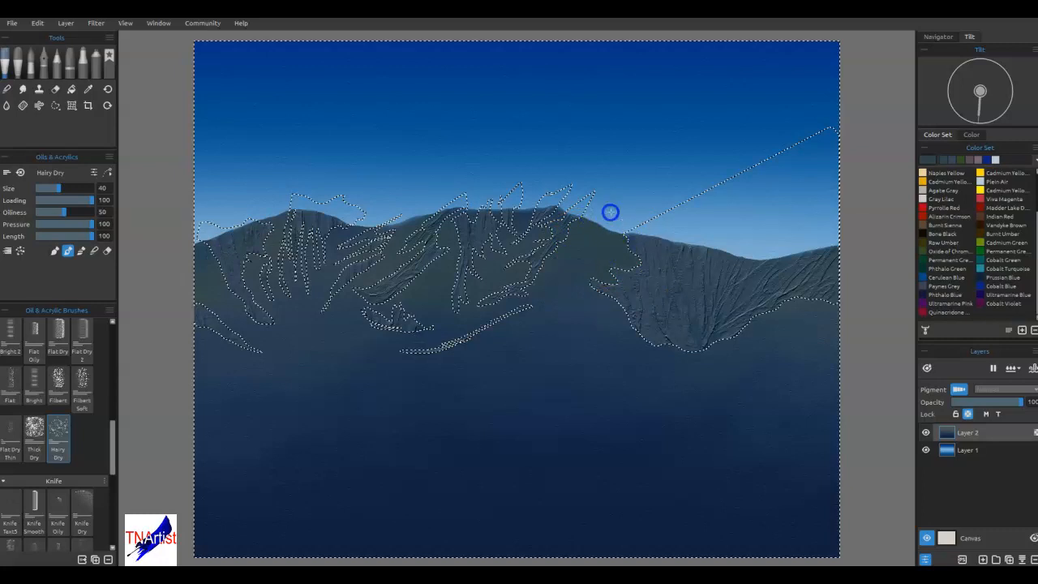
pyautogui.click(564, 161)
pyautogui.click(633, 146)
pyautogui.click(559, 141)
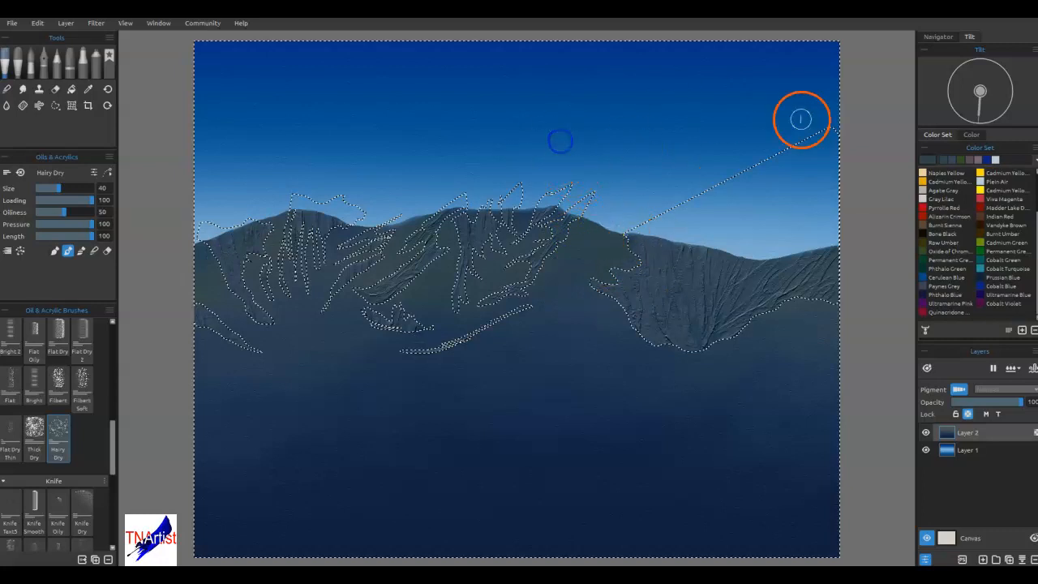
# - Brush muted green into the gaps around the central peak's facets and the slope just below them
pyautogui.click(573, 274)
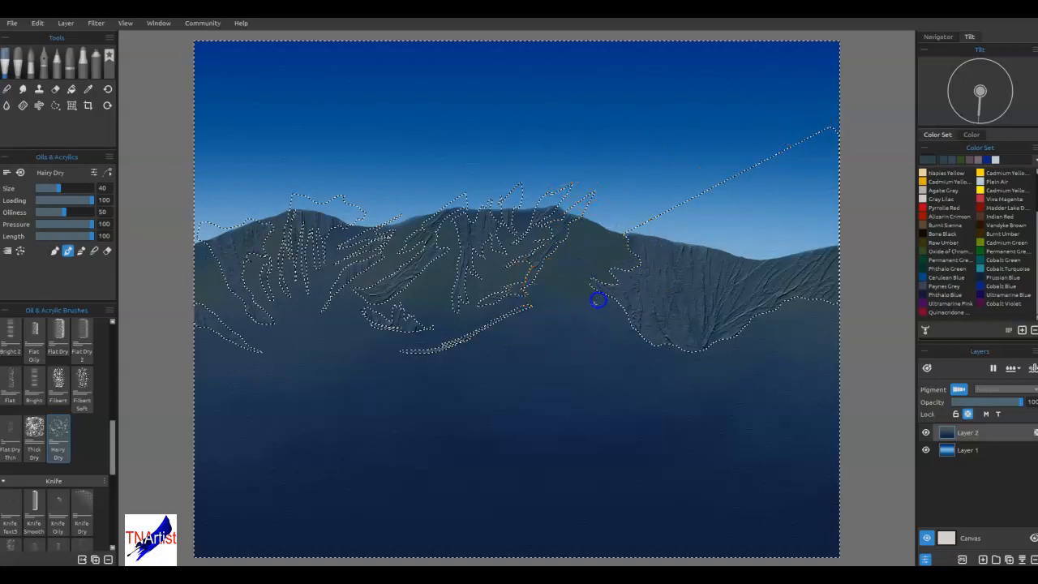
pyautogui.click(541, 290)
pyautogui.click(624, 320)
pyautogui.click(557, 323)
pyautogui.click(482, 306)
pyautogui.click(471, 304)
pyautogui.moveTo(485, 286)
pyautogui.mouseDown()
pyautogui.moveTo(516, 282)
pyautogui.moveTo(464, 290)
pyautogui.moveTo(511, 281)
pyautogui.moveTo(499, 264)
pyautogui.moveTo(518, 258)
pyautogui.moveTo(522, 223)
pyautogui.moveTo(507, 255)
pyautogui.mouseUp()
pyautogui.moveTo(573, 328)
pyautogui.mouseDown()
pyautogui.moveTo(561, 316)
pyautogui.moveTo(578, 310)
pyautogui.mouseUp()
# - Extend the green with Hairy Dry strokes across the lower slopes beneath the right slope and the central peak
pyautogui.moveTo(483, 348)
pyautogui.mouseDown()
pyautogui.moveTo(559, 349)
pyautogui.moveTo(475, 353)
pyautogui.moveTo(604, 351)
pyautogui.moveTo(635, 364)
pyautogui.moveTo(700, 365)
pyautogui.moveTo(760, 336)
pyautogui.moveTo(772, 355)
pyautogui.moveTo(748, 362)
pyautogui.mouseUp()
pyautogui.moveTo(814, 367); pyautogui.dragTo(752, 369)
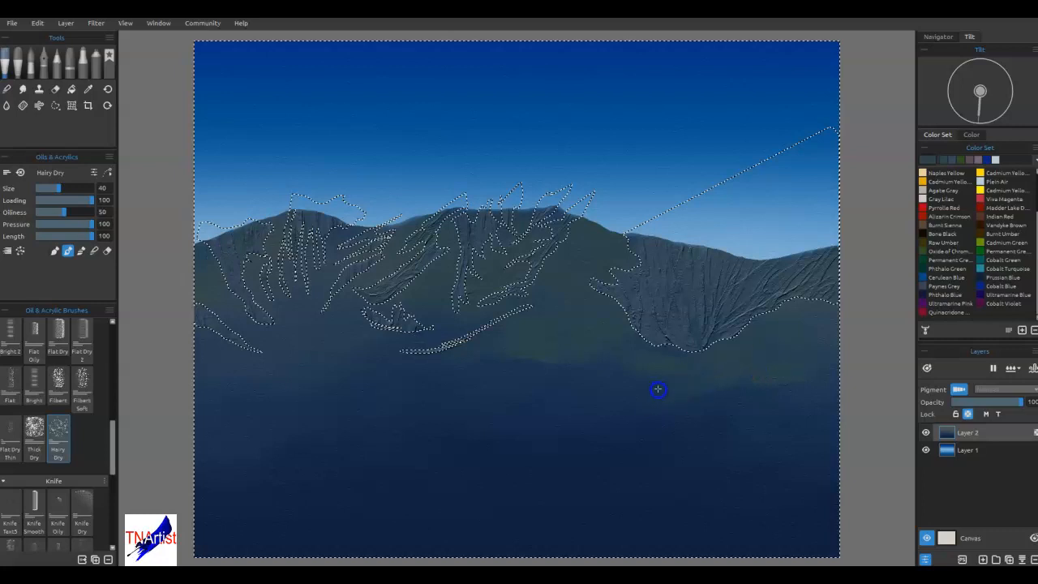
pyautogui.moveTo(659, 382); pyautogui.dragTo(615, 398)
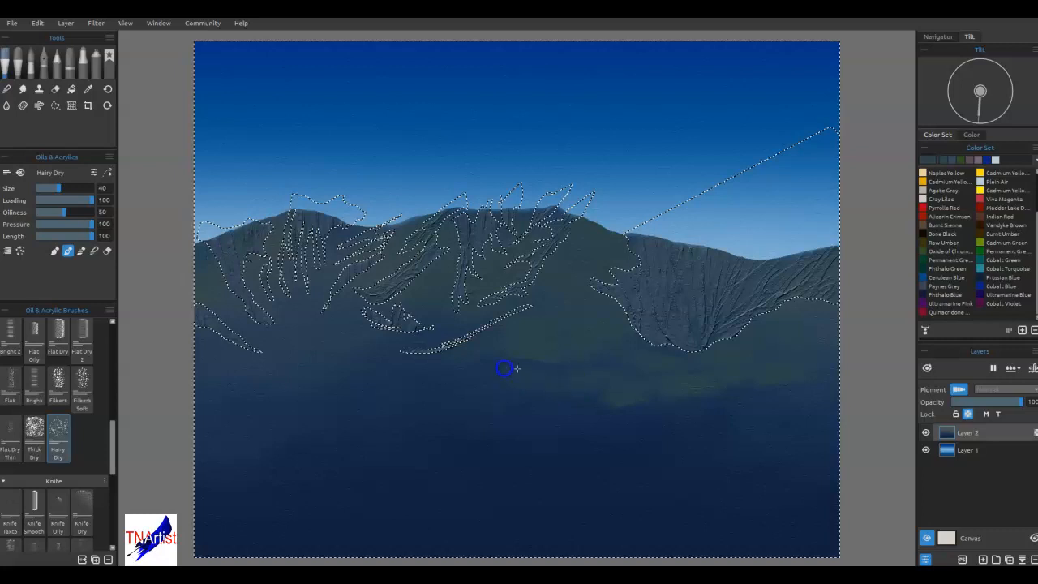
pyautogui.moveTo(503, 365); pyautogui.dragTo(411, 378)
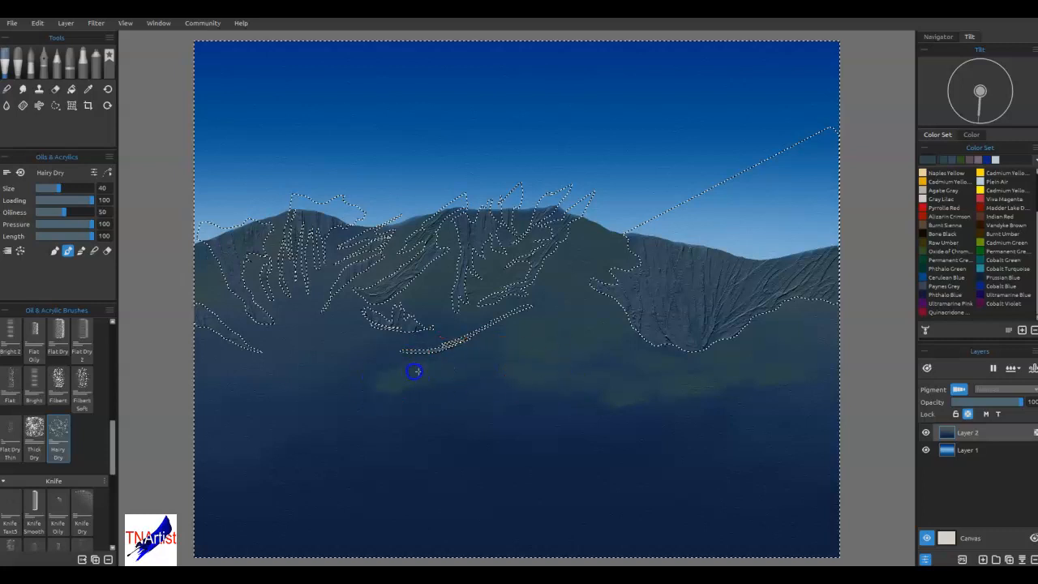
pyautogui.moveTo(393, 342); pyautogui.dragTo(464, 326)
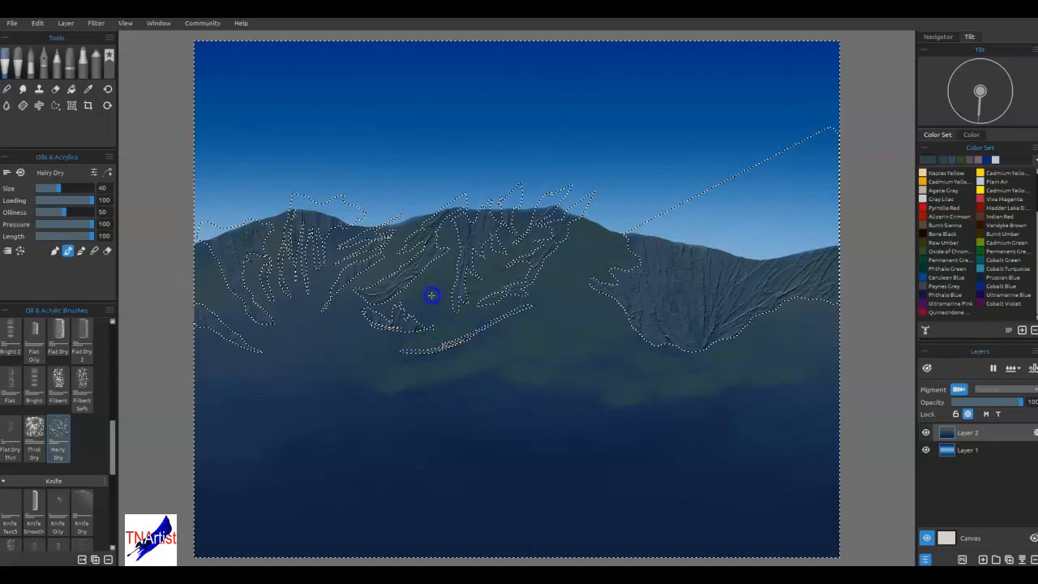
# - Paint muted green around the left peak's facets and down the slope at the canvas's left edge
pyautogui.moveTo(357, 313); pyautogui.dragTo(333, 320)
pyautogui.click(295, 317)
pyautogui.moveTo(322, 290)
pyautogui.mouseDown()
pyautogui.moveTo(287, 324)
pyautogui.moveTo(306, 313)
pyautogui.moveTo(269, 315)
pyautogui.moveTo(277, 306)
pyautogui.moveTo(284, 316)
pyautogui.moveTo(259, 267)
pyautogui.moveTo(269, 305)
pyautogui.moveTo(274, 243)
pyautogui.moveTo(258, 310)
pyautogui.moveTo(232, 313)
pyautogui.moveTo(250, 332)
pyautogui.mouseUp()
pyautogui.click(217, 295)
pyautogui.moveTo(213, 297)
pyautogui.mouseDown()
pyautogui.moveTo(277, 352)
pyautogui.moveTo(262, 373)
pyautogui.moveTo(285, 371)
pyautogui.mouseUp()
# - Extend the muted green with broad Hairy Dry strokes across the lower slopes, down into the dark blue beneath the peaks
pyautogui.moveTo(412, 365)
pyautogui.mouseDown()
pyautogui.moveTo(485, 345)
pyautogui.moveTo(450, 370)
pyautogui.moveTo(437, 360)
pyautogui.moveTo(478, 341)
pyautogui.moveTo(450, 359)
pyautogui.moveTo(360, 340)
pyautogui.moveTo(392, 340)
pyautogui.moveTo(318, 372)
pyautogui.mouseUp()
pyautogui.moveTo(438, 401)
pyautogui.mouseDown()
pyautogui.moveTo(548, 426)
pyautogui.moveTo(494, 398)
pyautogui.moveTo(679, 416)
pyautogui.mouseUp()
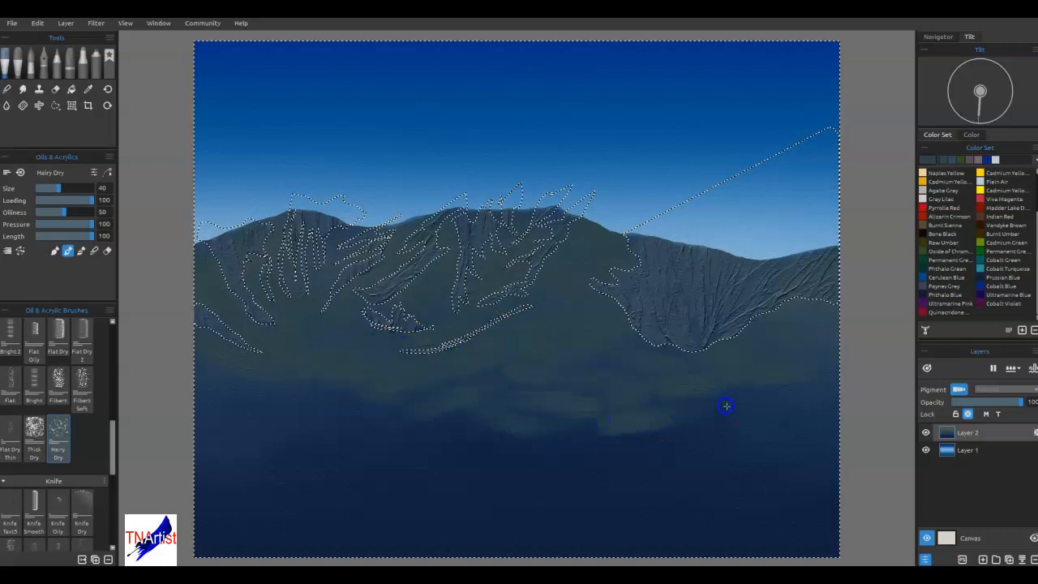
pyautogui.moveTo(736, 400); pyautogui.dragTo(785, 386)
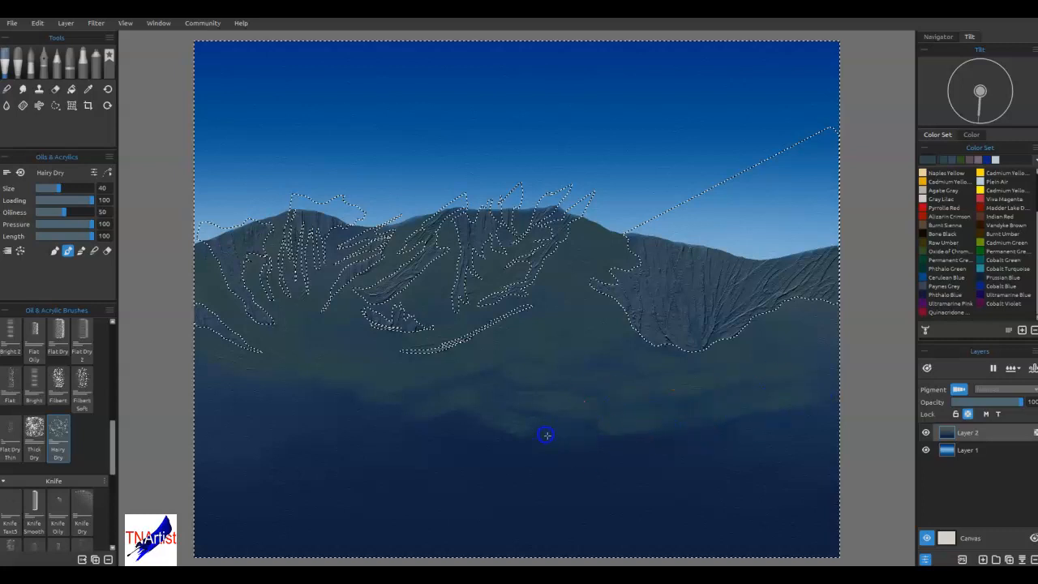
pyautogui.moveTo(602, 451)
pyautogui.mouseDown()
pyautogui.moveTo(705, 451)
pyautogui.moveTo(700, 442)
pyautogui.moveTo(686, 446)
pyautogui.moveTo(696, 452)
pyautogui.moveTo(690, 457)
pyautogui.moveTo(803, 412)
pyautogui.moveTo(605, 416)
pyautogui.moveTo(581, 404)
pyautogui.mouseUp()
pyautogui.moveTo(341, 420)
pyautogui.mouseDown()
pyautogui.moveTo(398, 422)
pyautogui.moveTo(265, 399)
pyautogui.moveTo(343, 400)
pyautogui.moveTo(283, 391)
pyautogui.moveTo(212, 394)
pyautogui.moveTo(322, 434)
pyautogui.moveTo(359, 419)
pyautogui.mouseUp()
pyautogui.moveTo(273, 413)
pyautogui.mouseDown()
pyautogui.moveTo(204, 421)
pyautogui.moveTo(281, 439)
pyautogui.moveTo(239, 421)
pyautogui.moveTo(268, 424)
pyautogui.moveTo(300, 449)
pyautogui.moveTo(373, 443)
pyautogui.moveTo(334, 391)
pyautogui.moveTo(422, 432)
pyautogui.moveTo(429, 445)
pyautogui.moveTo(503, 444)
pyautogui.moveTo(516, 456)
pyautogui.moveTo(475, 427)
pyautogui.moveTo(584, 464)
pyautogui.mouseUp()
pyautogui.moveTo(465, 454)
pyautogui.mouseDown()
pyautogui.moveTo(628, 459)
pyautogui.moveTo(632, 478)
pyautogui.moveTo(742, 418)
pyautogui.mouseUp()
# - Add green patches low on the slope near the canvas's right edge and build up the green across the lower center
pyautogui.moveTo(748, 463)
pyautogui.mouseDown()
pyautogui.moveTo(793, 459)
pyautogui.moveTo(723, 461)
pyautogui.moveTo(803, 448)
pyautogui.moveTo(764, 483)
pyautogui.moveTo(783, 480)
pyautogui.moveTo(753, 479)
pyautogui.mouseUp()
pyautogui.moveTo(532, 468)
pyautogui.mouseDown()
pyautogui.moveTo(556, 459)
pyautogui.moveTo(473, 445)
pyautogui.moveTo(475, 434)
pyautogui.mouseUp()
pyautogui.moveTo(537, 446)
pyautogui.mouseDown()
pyautogui.moveTo(479, 465)
pyautogui.moveTo(476, 430)
pyautogui.moveTo(540, 433)
pyautogui.moveTo(441, 419)
pyautogui.moveTo(515, 448)
pyautogui.moveTo(484, 462)
pyautogui.mouseUp()
pyautogui.moveTo(593, 460); pyautogui.dragTo(585, 467)
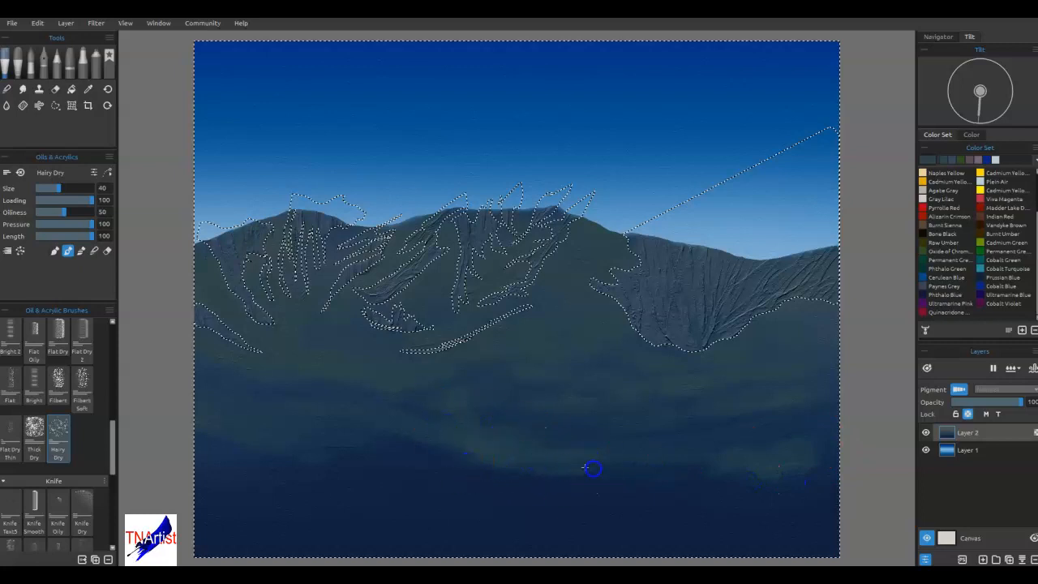
pyautogui.moveTo(397, 432); pyautogui.dragTo(456, 467)
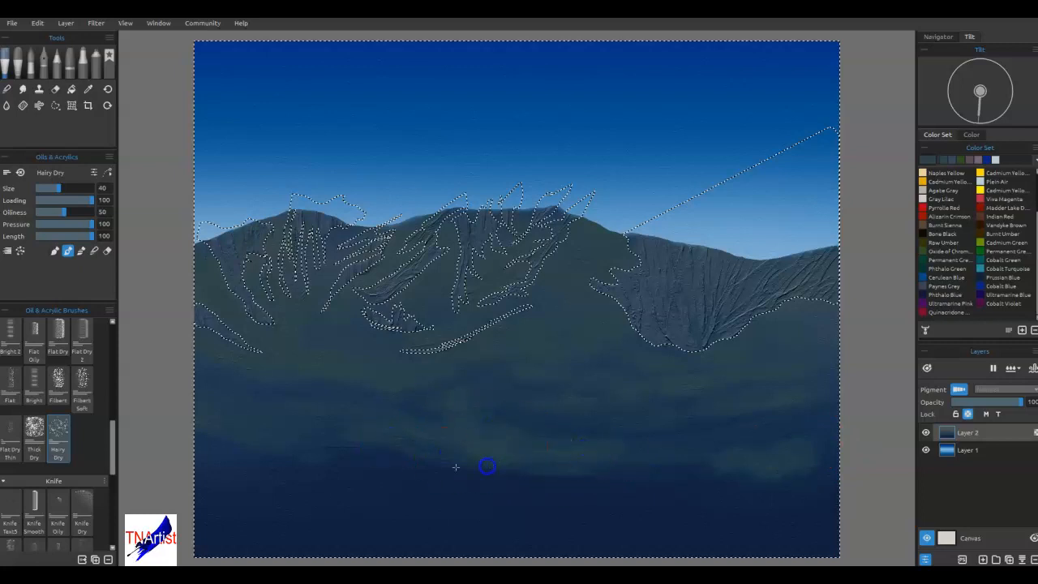
pyautogui.moveTo(413, 421)
pyautogui.mouseDown()
pyautogui.moveTo(321, 415)
pyautogui.moveTo(533, 458)
pyautogui.mouseUp()
pyautogui.moveTo(714, 444)
pyautogui.mouseDown()
pyautogui.moveTo(783, 418)
pyautogui.moveTo(709, 361)
pyautogui.moveTo(659, 351)
pyautogui.moveTo(735, 349)
pyautogui.mouseUp()
# - Clear the selection, brush green along the right slope's lower edge, and reduce the Hairy Dry brush size to 18
pyautogui.hotkey('ctrl', 'd')
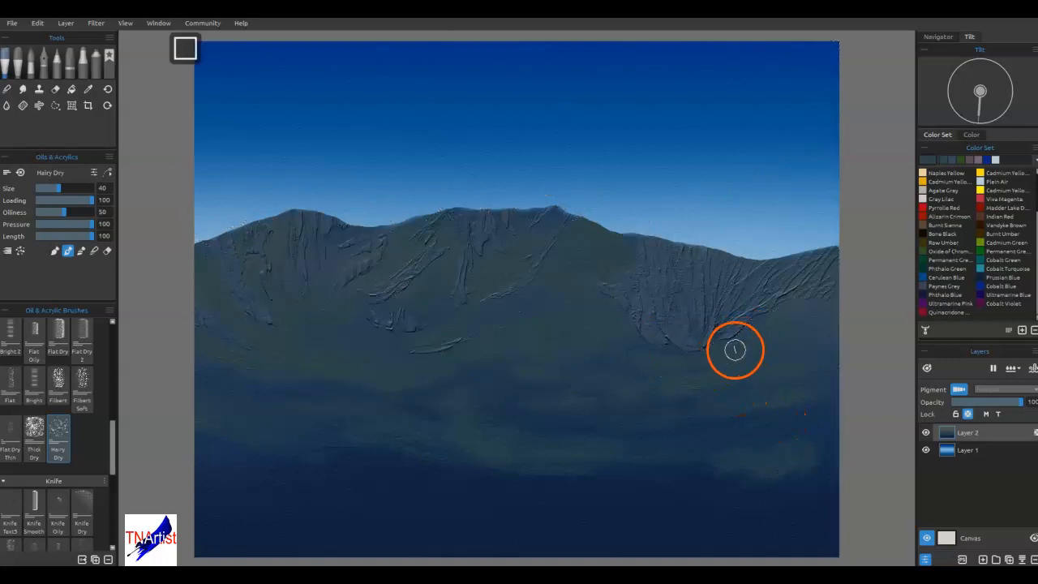
pyautogui.moveTo(735, 350)
pyautogui.mouseDown()
pyautogui.moveTo(610, 369)
pyautogui.moveTo(639, 352)
pyautogui.moveTo(755, 328)
pyautogui.mouseUp()
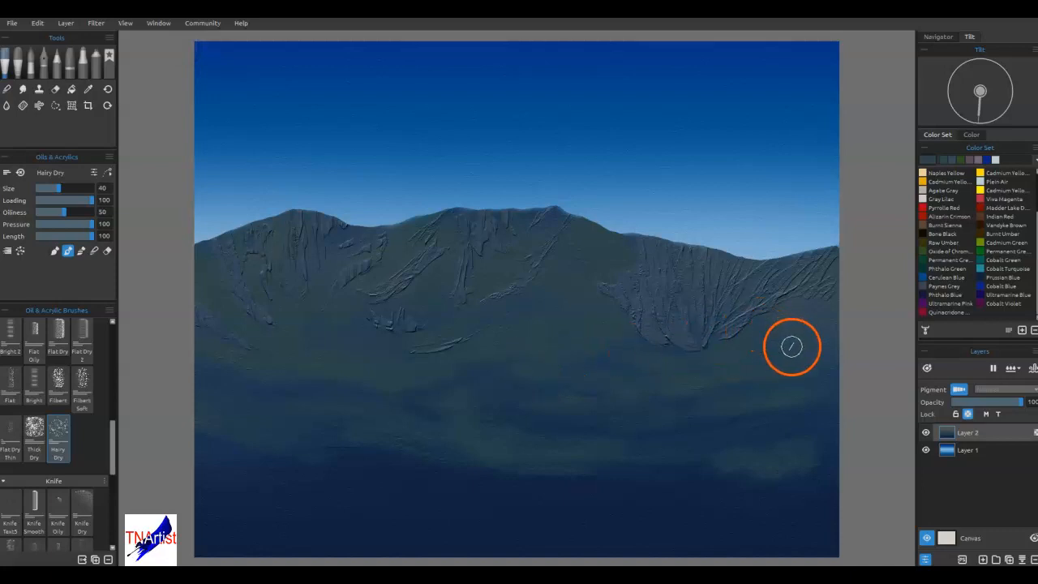
pyautogui.press('[')
pyautogui.press('[')
pyautogui.press('[')
pyautogui.press('[')
pyautogui.press('[')
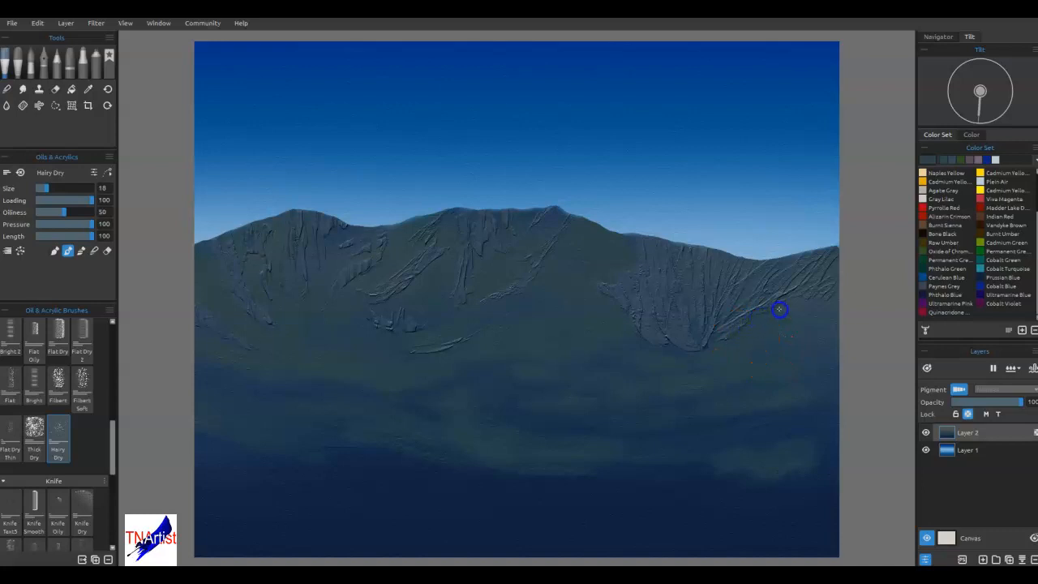
# - Soften the lower edges of the right slope and the central peak's textured facets with small green strokes
pyautogui.click(782, 312)
pyautogui.moveTo(657, 310)
pyautogui.mouseDown()
pyautogui.moveTo(655, 352)
pyautogui.moveTo(634, 337)
pyautogui.mouseUp()
pyautogui.moveTo(519, 289); pyautogui.dragTo(525, 296)
pyautogui.click(443, 299)
pyautogui.click(440, 266)
pyautogui.click(418, 287)
pyautogui.moveTo(435, 270); pyautogui.dragTo(373, 303)
pyautogui.click(353, 262)
pyautogui.moveTo(352, 260); pyautogui.dragTo(342, 270)
# - Brush green around the left peak's facets and along the lower edges of the central peak's facets
pyautogui.moveTo(248, 324)
pyautogui.mouseDown()
pyautogui.moveTo(222, 266)
pyautogui.moveTo(272, 277)
pyautogui.moveTo(253, 261)
pyautogui.mouseUp()
pyautogui.moveTo(258, 325)
pyautogui.mouseDown()
pyautogui.moveTo(191, 332)
pyautogui.moveTo(245, 350)
pyautogui.mouseUp()
pyautogui.moveTo(380, 384); pyautogui.dragTo(431, 361)
pyautogui.moveTo(484, 299); pyautogui.dragTo(516, 289)
pyautogui.moveTo(518, 248); pyautogui.dragTo(504, 244)
pyautogui.click(613, 287)
# - Blend green into the right slope's lower and inner edges and over the low facet beneath the central peak
pyautogui.click(776, 328)
pyautogui.moveTo(749, 318); pyautogui.dragTo(760, 311)
pyautogui.moveTo(809, 292); pyautogui.dragTo(838, 262)
pyautogui.moveTo(744, 314); pyautogui.dragTo(674, 345)
pyautogui.moveTo(617, 296); pyautogui.dragTo(635, 262)
pyautogui.click(565, 253)
pyautogui.moveTo(460, 357); pyautogui.dragTo(424, 359)
# - Touch up the green on the slopes beneath the left peak and around the central and right facets
pyautogui.moveTo(371, 394); pyautogui.dragTo(313, 385)
pyautogui.click(359, 406)
pyautogui.click(271, 380)
pyautogui.click(330, 394)
pyautogui.click(702, 353)
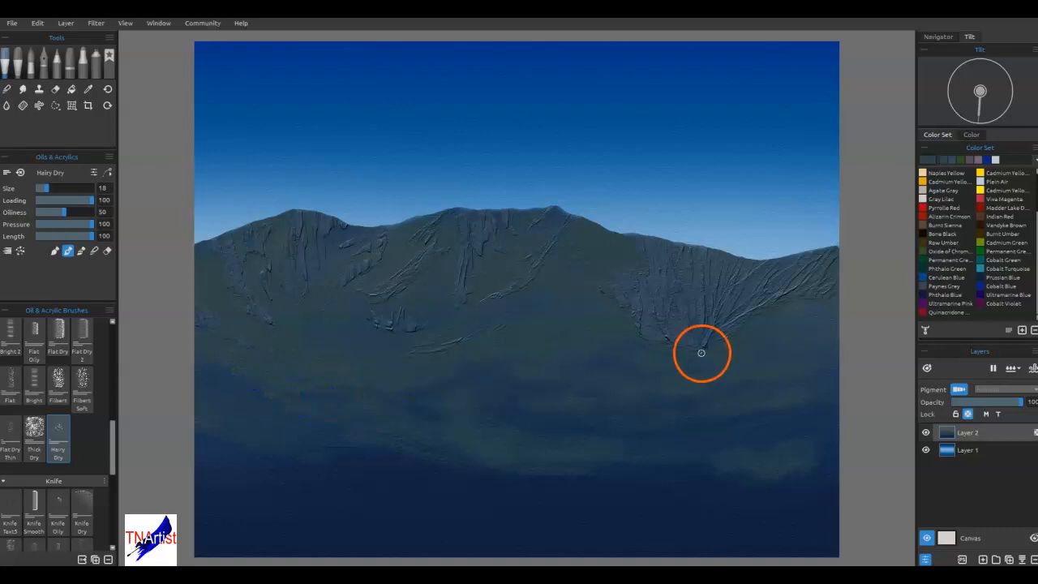
pyautogui.click(870, 279)
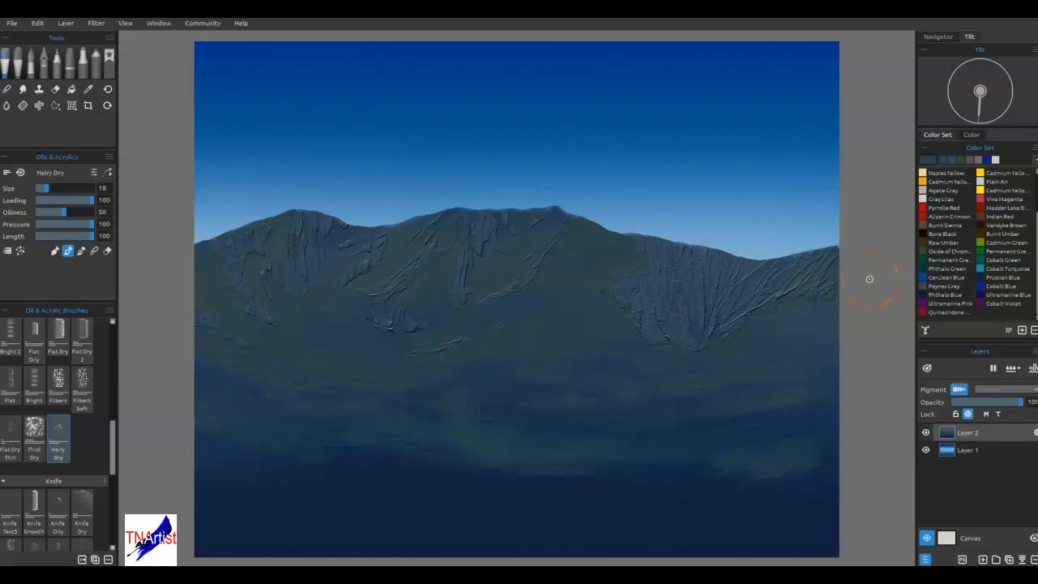
pyautogui.moveTo(544, 240)
pyautogui.mouseDown()
pyautogui.moveTo(557, 262)
pyautogui.moveTo(551, 255)
pyautogui.mouseUp()
pyautogui.click(673, 295)
# - Paint short horizontal green streaks across the dark foreground along the bottom of the canvas
pyautogui.moveTo(590, 498)
pyautogui.mouseDown()
pyautogui.moveTo(614, 511)
pyautogui.moveTo(621, 498)
pyautogui.mouseUp()
pyautogui.click(721, 496)
pyautogui.moveTo(811, 494)
pyautogui.mouseDown()
pyautogui.moveTo(795, 499)
pyautogui.moveTo(809, 498)
pyautogui.mouseUp()
pyautogui.moveTo(721, 513); pyautogui.dragTo(756, 512)
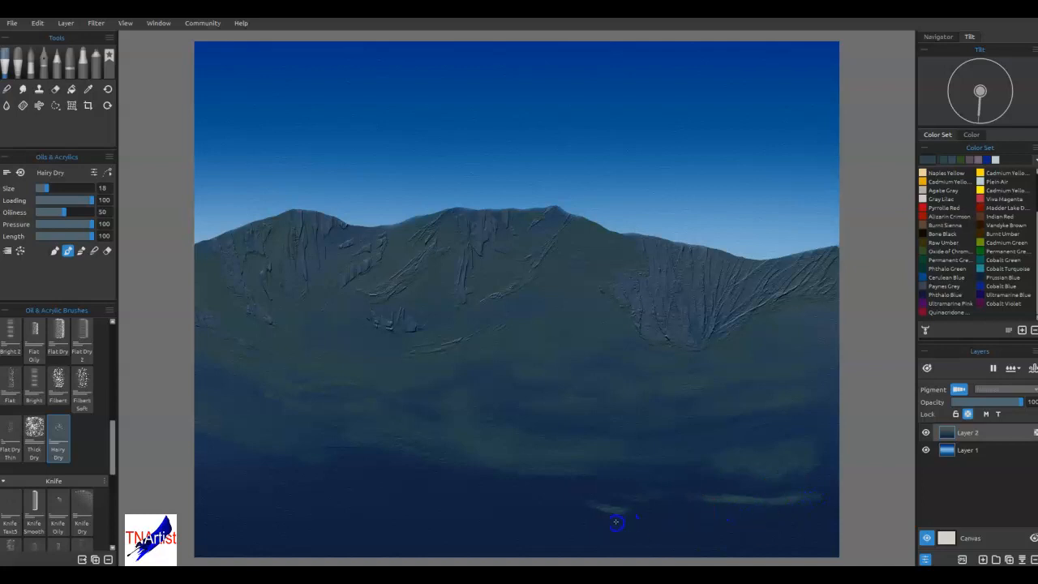
pyautogui.moveTo(278, 502); pyautogui.dragTo(337, 499)
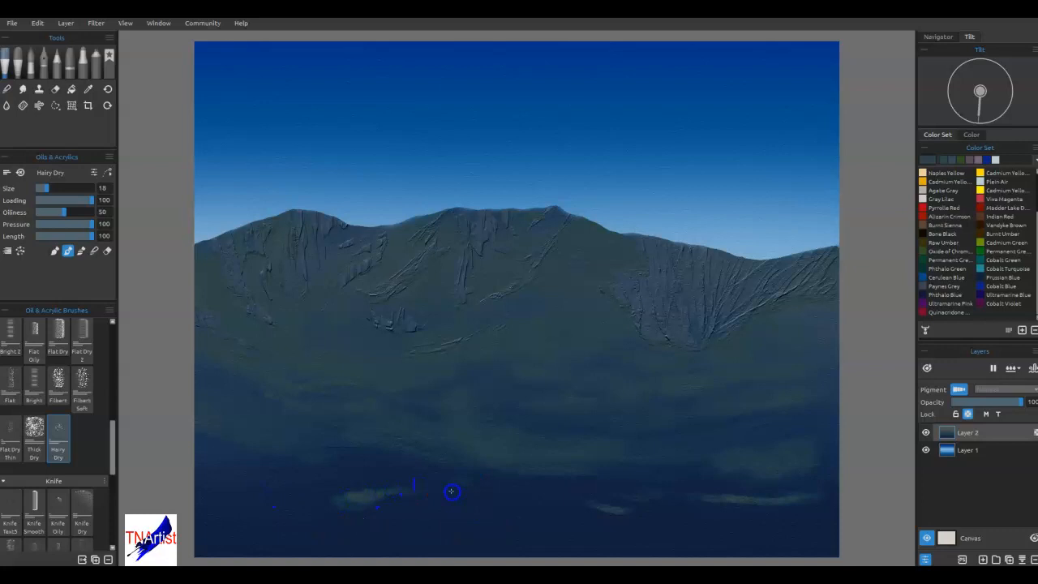
pyautogui.moveTo(365, 501)
pyautogui.mouseDown()
pyautogui.moveTo(317, 500)
pyautogui.moveTo(304, 528)
pyautogui.moveTo(339, 537)
pyautogui.mouseUp()
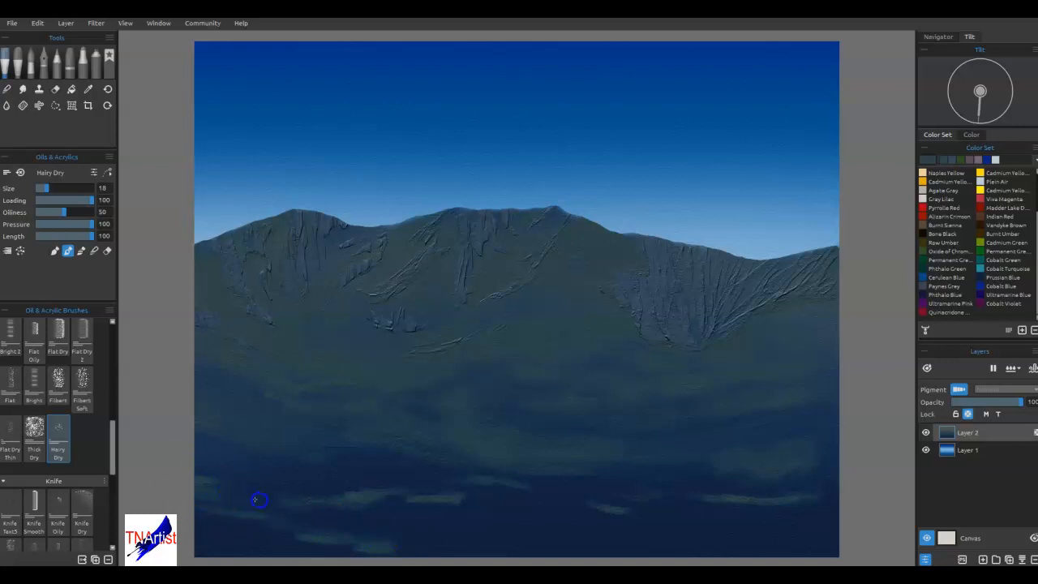
pyautogui.moveTo(400, 507)
pyautogui.mouseDown()
pyautogui.moveTo(422, 494)
pyautogui.moveTo(458, 503)
pyautogui.mouseUp()
# - Add more small green dabs to the bottom center and right of the dark foreground
pyautogui.click(779, 450)
pyautogui.click(684, 483)
pyautogui.click(630, 509)
pyautogui.moveTo(557, 524)
pyautogui.mouseDown()
pyautogui.moveTo(622, 532)
pyautogui.moveTo(534, 543)
pyautogui.moveTo(598, 549)
pyautogui.moveTo(559, 554)
pyautogui.moveTo(588, 556)
pyautogui.moveTo(525, 555)
pyautogui.moveTo(565, 549)
pyautogui.mouseUp()
pyautogui.click(621, 532)
pyautogui.moveTo(489, 526)
pyautogui.mouseDown()
pyautogui.moveTo(405, 527)
pyautogui.moveTo(598, 520)
pyautogui.moveTo(798, 453)
pyautogui.moveTo(621, 363)
pyautogui.moveTo(638, 352)
pyautogui.moveTo(581, 323)
pyautogui.moveTo(612, 319)
pyautogui.moveTo(601, 327)
pyautogui.moveTo(642, 339)
pyautogui.moveTo(617, 322)
pyautogui.moveTo(647, 339)
pyautogui.moveTo(605, 318)
pyautogui.moveTo(633, 329)
pyautogui.mouseUp()
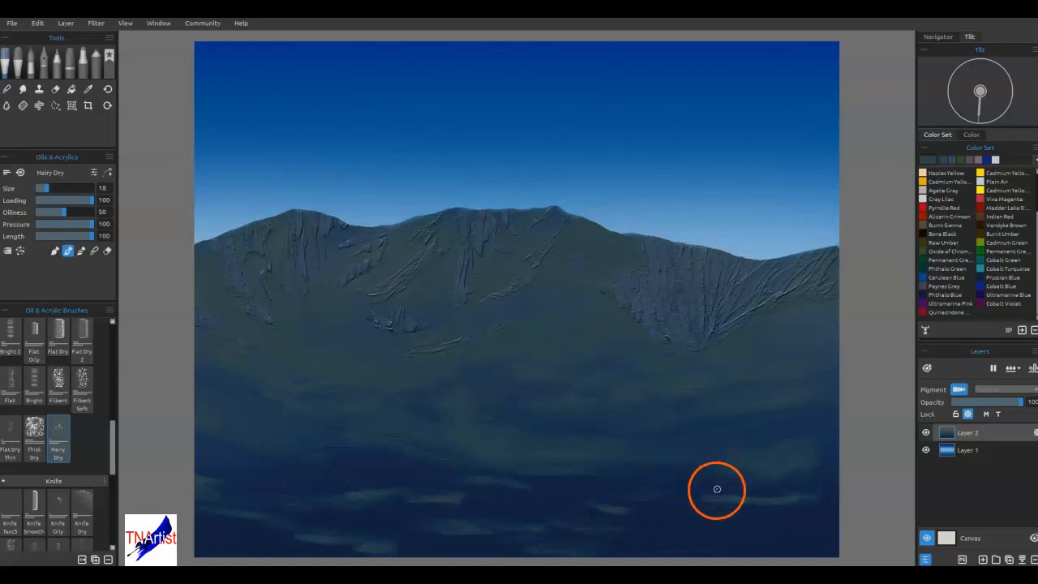
# - Sample dark blue from the foreground and paint a shadow along the right slope's base to the canvas's right edge
pyautogui.press('alt')
pyautogui.click(690, 483)
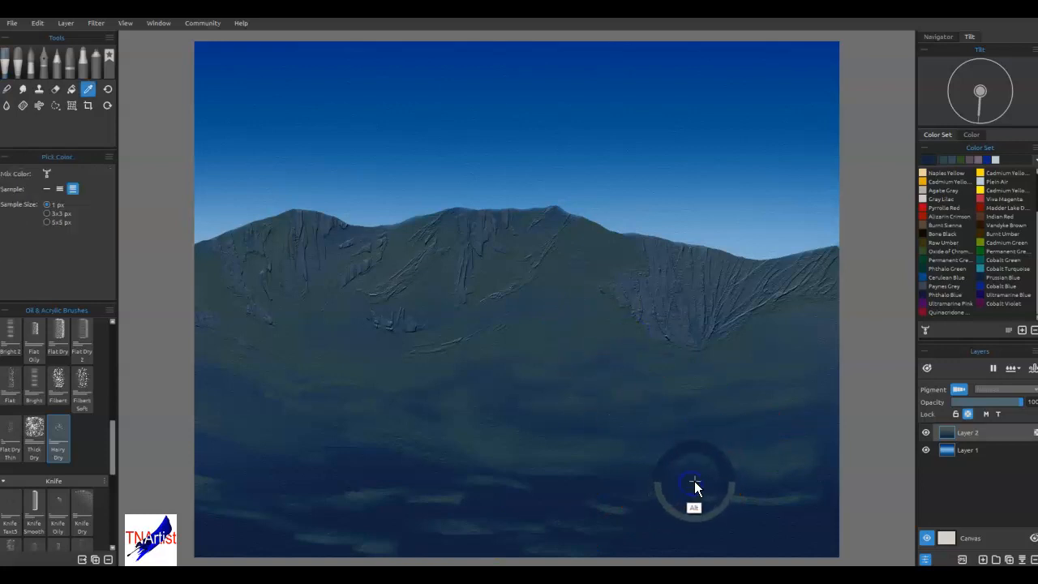
pyautogui.moveTo(664, 424)
pyautogui.mouseDown()
pyautogui.moveTo(598, 297)
pyautogui.moveTo(619, 365)
pyautogui.moveTo(604, 358)
pyautogui.mouseUp()
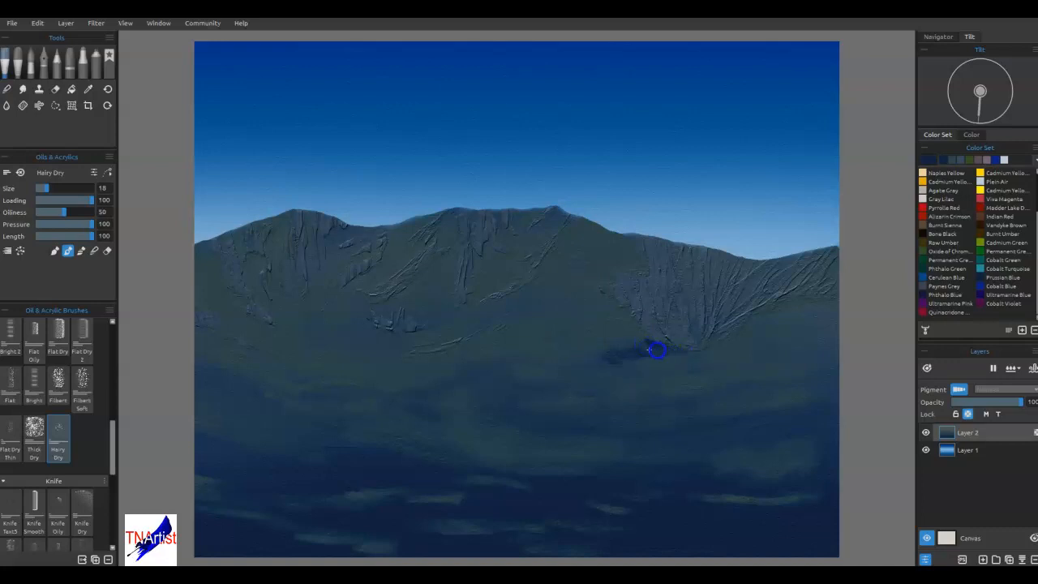
pyautogui.moveTo(649, 354)
pyautogui.mouseDown()
pyautogui.moveTo(711, 352)
pyautogui.moveTo(786, 314)
pyautogui.moveTo(835, 312)
pyautogui.moveTo(787, 311)
pyautogui.moveTo(823, 315)
pyautogui.moveTo(783, 313)
pyautogui.moveTo(750, 330)
pyautogui.moveTo(789, 319)
pyautogui.moveTo(812, 308)
pyautogui.mouseUp()
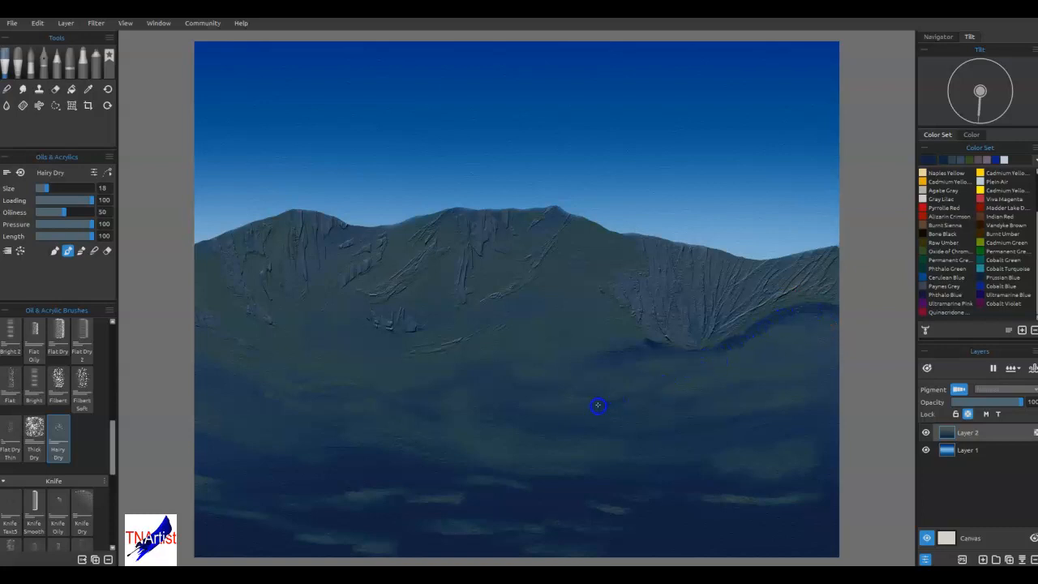
# - Paint a diagonal dark blue shadow band across the green slope below the right slope's base
pyautogui.moveTo(671, 387)
pyautogui.mouseDown()
pyautogui.moveTo(710, 365)
pyautogui.moveTo(774, 356)
pyautogui.moveTo(776, 342)
pyautogui.moveTo(813, 329)
pyautogui.moveTo(802, 318)
pyautogui.moveTo(756, 342)
pyautogui.mouseUp()
pyautogui.click(725, 373)
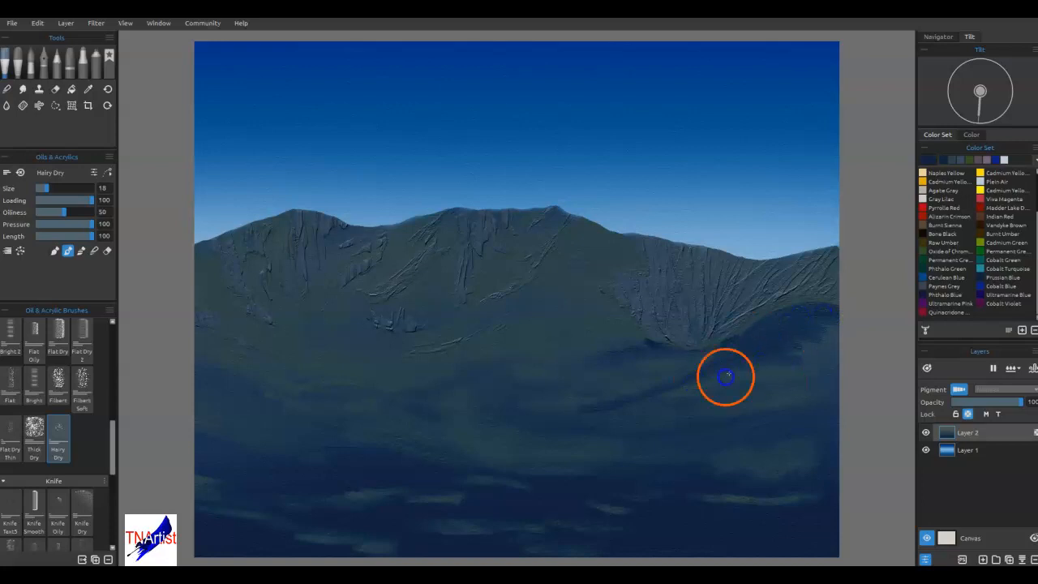
pyautogui.moveTo(700, 382)
pyautogui.mouseDown()
pyautogui.moveTo(596, 420)
pyautogui.moveTo(611, 409)
pyautogui.moveTo(555, 421)
pyautogui.moveTo(681, 402)
pyautogui.moveTo(631, 410)
pyautogui.moveTo(805, 363)
pyautogui.moveTo(763, 361)
pyautogui.moveTo(812, 332)
pyautogui.mouseUp()
pyautogui.click(766, 327)
pyautogui.click(696, 385)
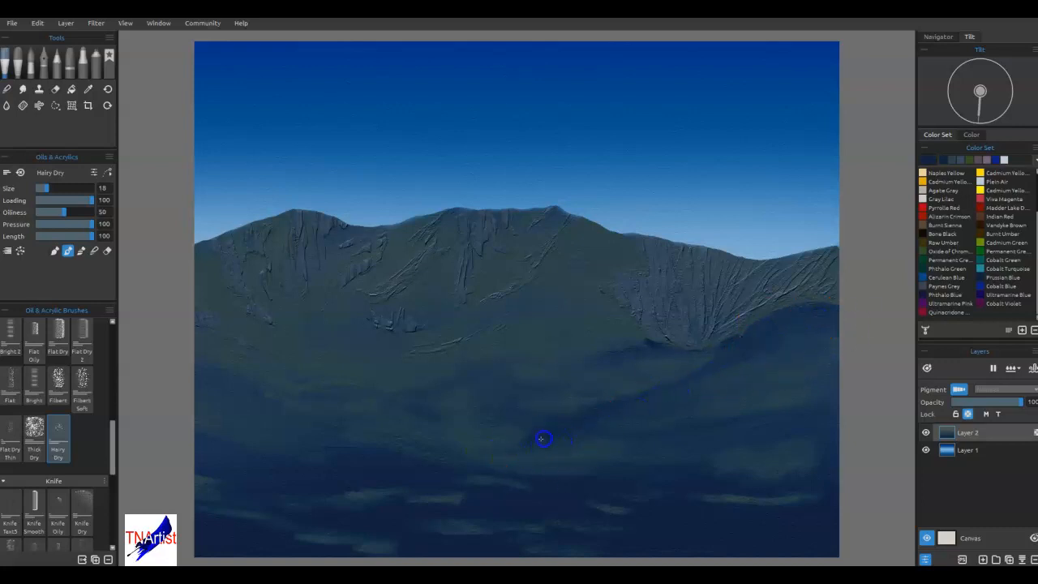
# - Extend the dark blue shading down into the valley at the lower center of the slopes
pyautogui.click(516, 444)
pyautogui.click(498, 469)
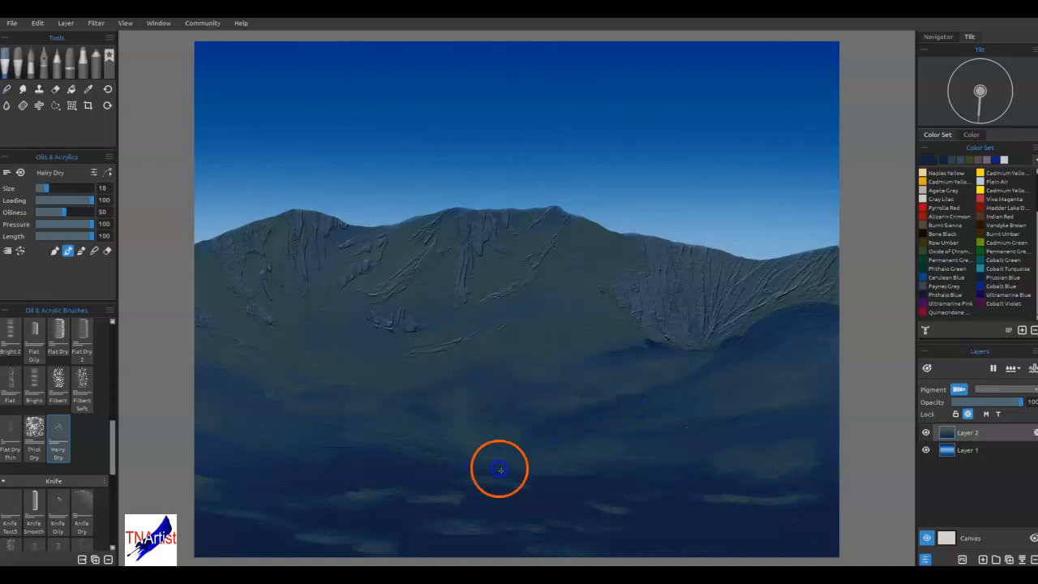
pyautogui.click(556, 478)
pyautogui.click(595, 431)
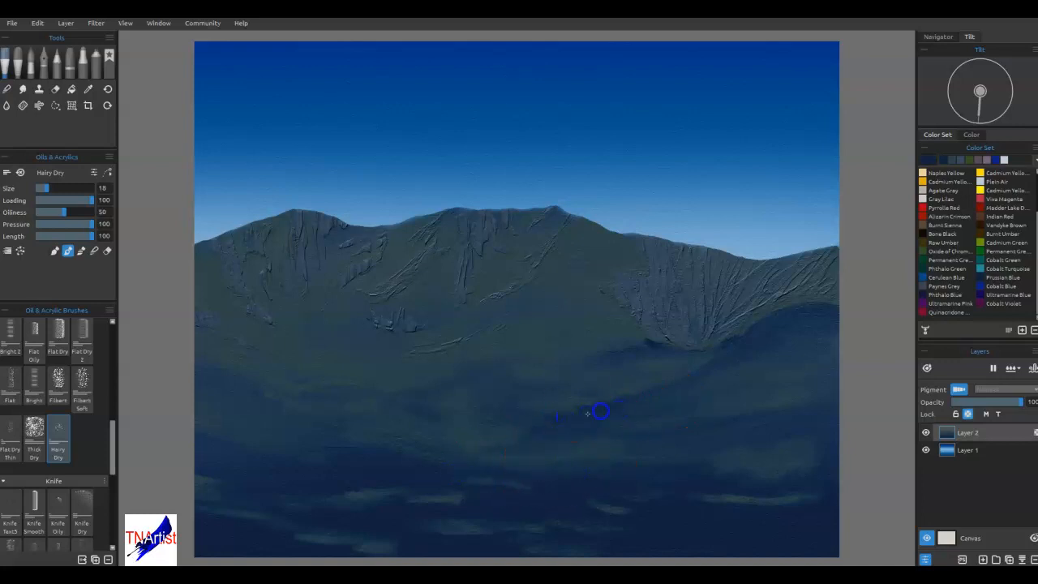
pyautogui.click(544, 422)
# - Paint a winding dark blue contour from the right slope to below the left peak and fill the shadow beneath it
pyautogui.moveTo(647, 288)
pyautogui.mouseDown()
pyautogui.moveTo(660, 349)
pyautogui.moveTo(673, 360)
pyautogui.moveTo(644, 345)
pyautogui.moveTo(654, 347)
pyautogui.moveTo(572, 362)
pyautogui.mouseUp()
pyautogui.click(659, 350)
pyautogui.moveTo(563, 320)
pyautogui.mouseDown()
pyautogui.moveTo(631, 325)
pyautogui.moveTo(549, 320)
pyautogui.moveTo(428, 360)
pyautogui.moveTo(377, 352)
pyautogui.moveTo(321, 364)
pyautogui.mouseUp()
pyautogui.moveTo(401, 357); pyautogui.dragTo(359, 367)
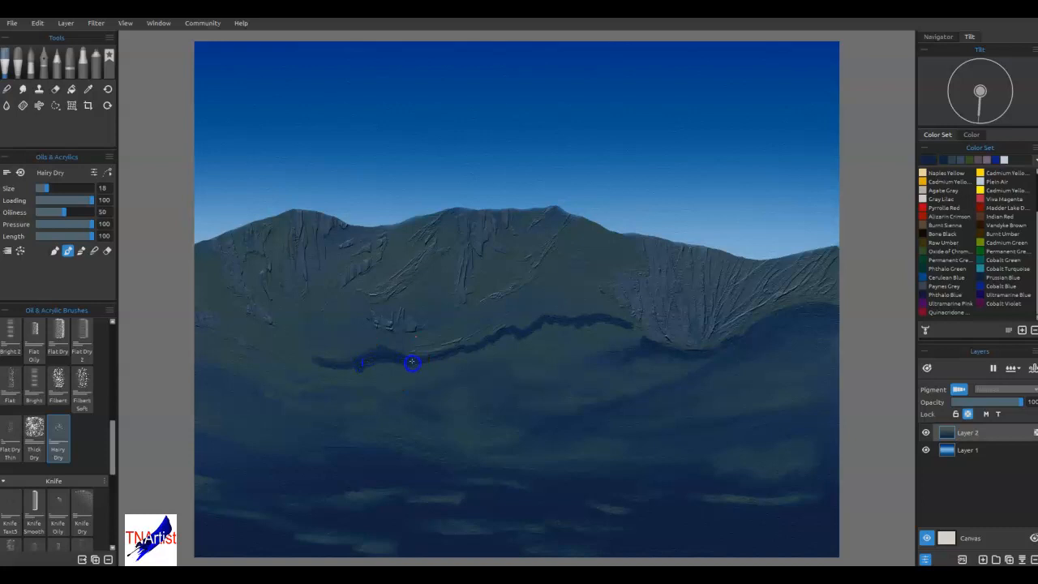
pyautogui.moveTo(480, 367)
pyautogui.mouseDown()
pyautogui.moveTo(442, 362)
pyautogui.moveTo(456, 356)
pyautogui.mouseUp()
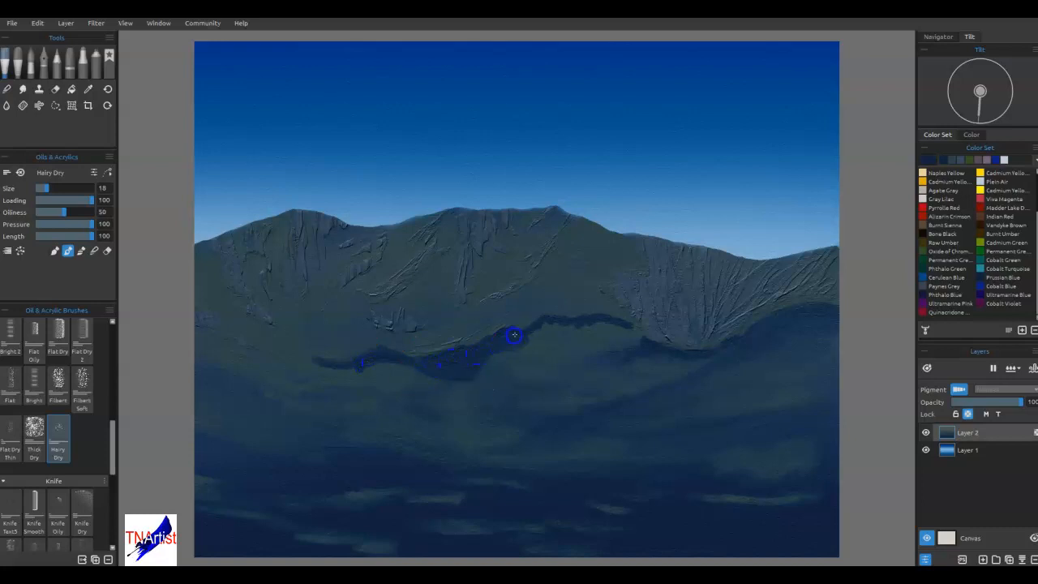
pyautogui.moveTo(534, 338); pyautogui.dragTo(561, 328)
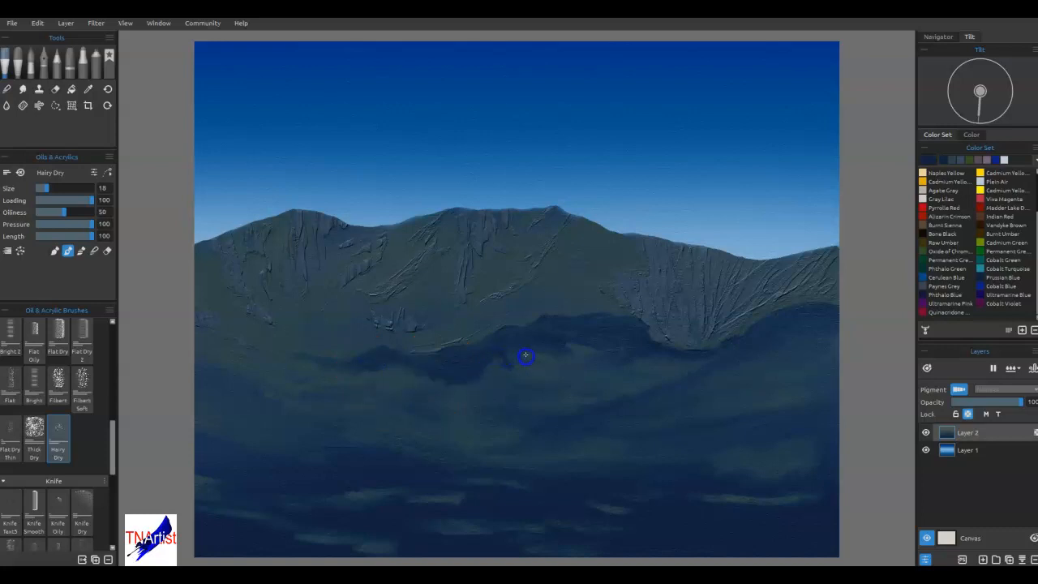
pyautogui.moveTo(529, 370); pyautogui.dragTo(494, 359)
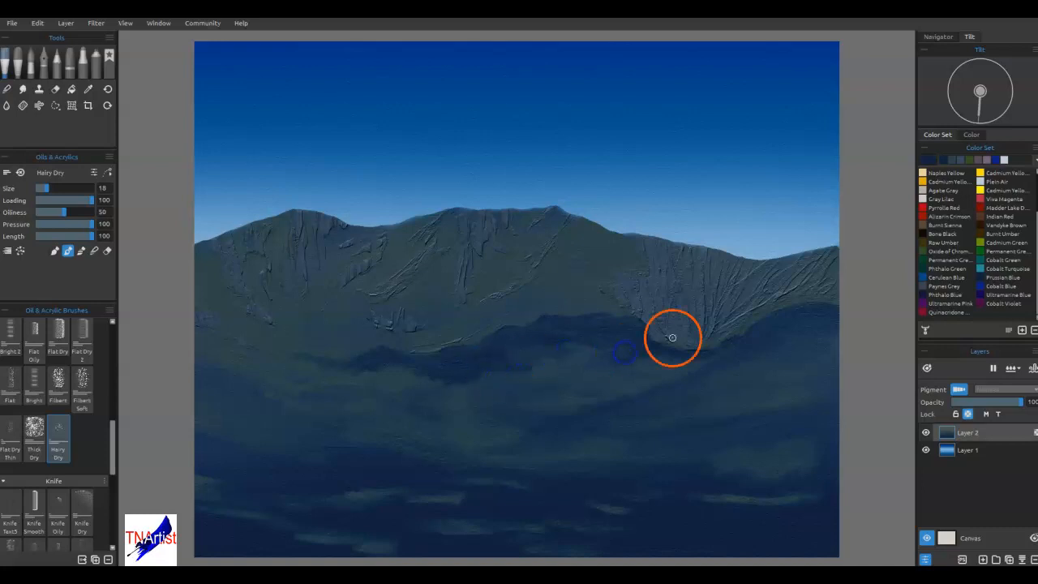
# - Add dark blue accents along the left and central ridgelines, at the canvas's left edge, and beside the right slope
pyautogui.moveTo(464, 215); pyautogui.dragTo(382, 225)
pyautogui.moveTo(255, 225)
pyautogui.mouseDown()
pyautogui.moveTo(291, 215)
pyautogui.moveTo(219, 232)
pyautogui.mouseUp()
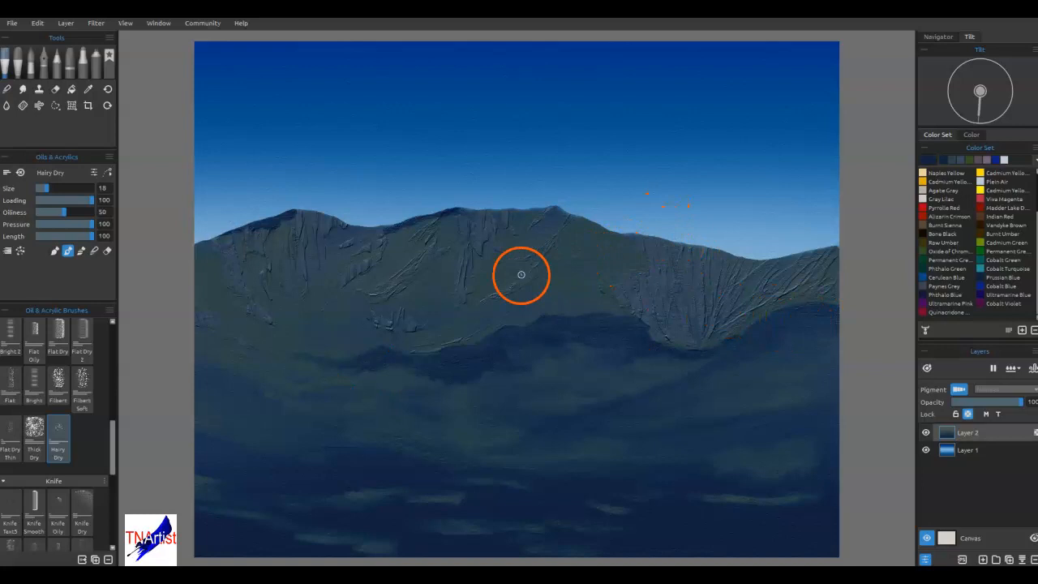
pyautogui.moveTo(189, 297)
pyautogui.mouseDown()
pyautogui.moveTo(247, 309)
pyautogui.moveTo(189, 297)
pyautogui.moveTo(231, 301)
pyautogui.moveTo(186, 291)
pyautogui.mouseUp()
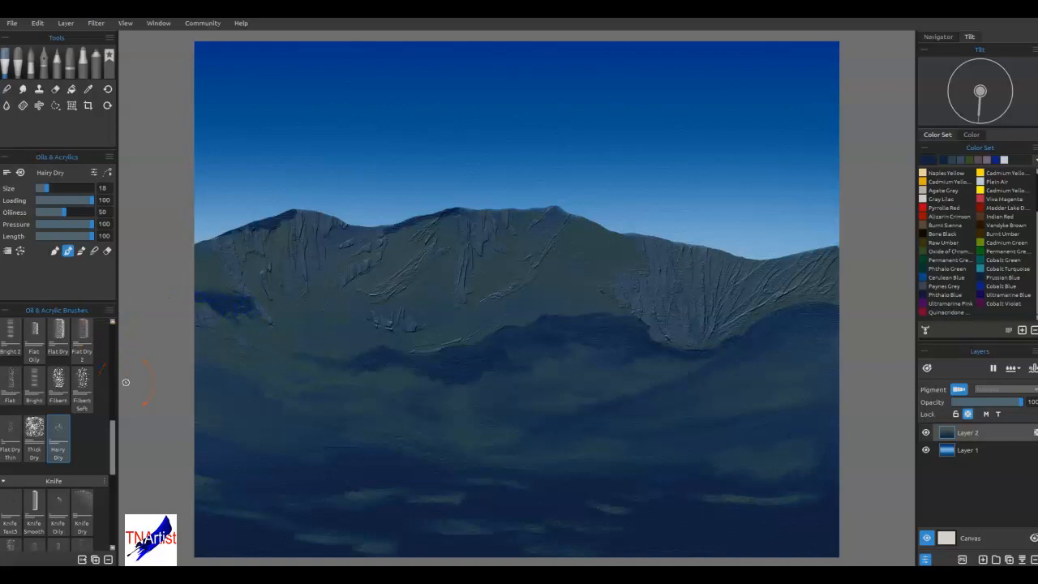
pyautogui.moveTo(576, 291)
pyautogui.mouseDown()
pyautogui.moveTo(552, 292)
pyautogui.moveTo(607, 293)
pyautogui.moveTo(531, 292)
pyautogui.moveTo(610, 285)
pyautogui.mouseUp()
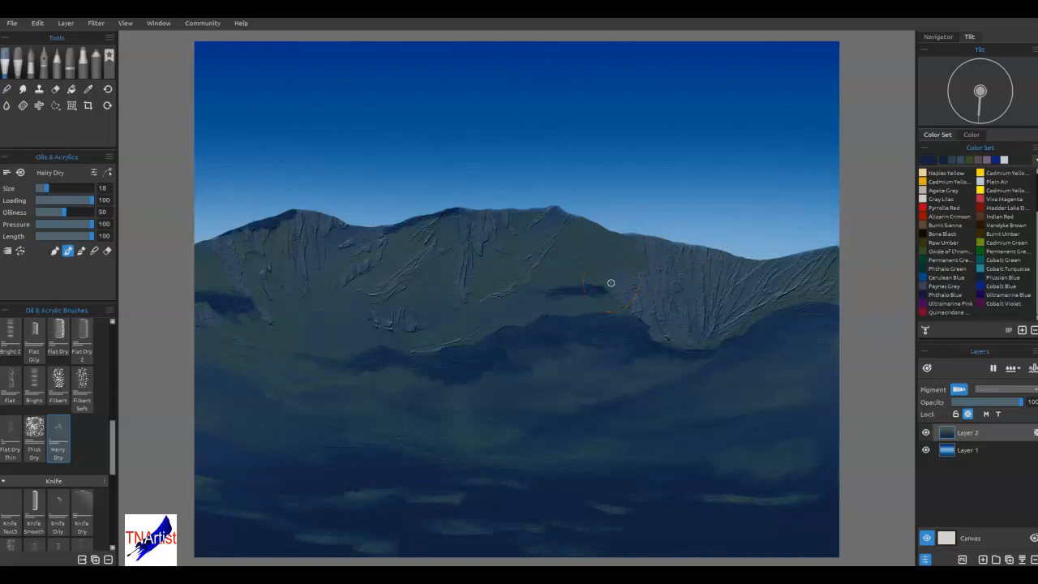
pyautogui.moveTo(626, 262)
pyautogui.mouseDown()
pyautogui.moveTo(592, 256)
pyautogui.moveTo(636, 263)
pyautogui.moveTo(626, 253)
pyautogui.moveTo(634, 263)
pyautogui.moveTo(598, 260)
pyautogui.moveTo(638, 271)
pyautogui.mouseUp()
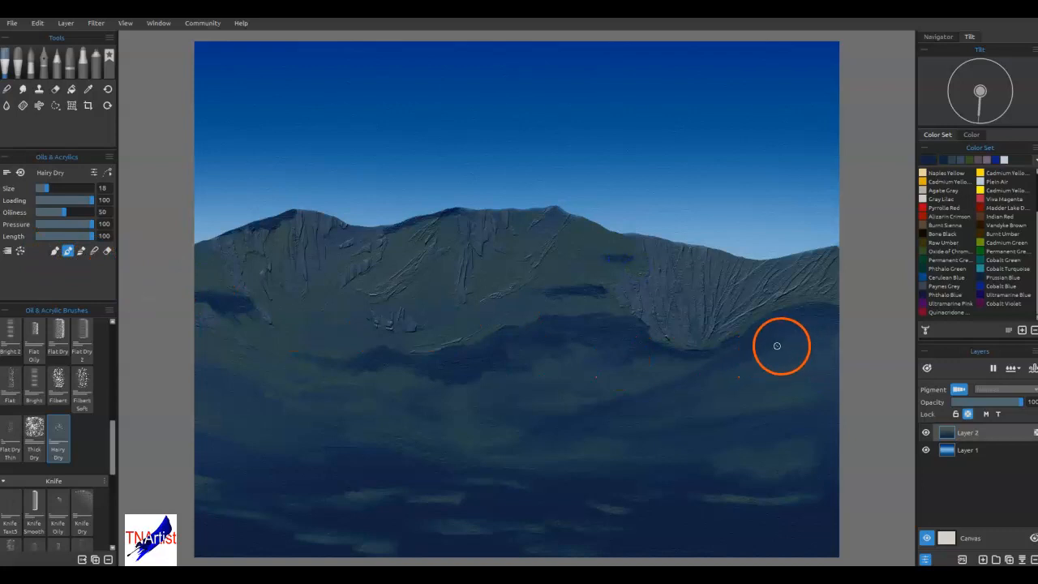
# - Deepen the shadow under the right slope and paint ragged dark blue diagonal streaks running down from its base
pyautogui.moveTo(808, 315)
pyautogui.mouseDown()
pyautogui.moveTo(819, 311)
pyautogui.moveTo(802, 333)
pyautogui.moveTo(765, 332)
pyautogui.moveTo(794, 327)
pyautogui.mouseUp()
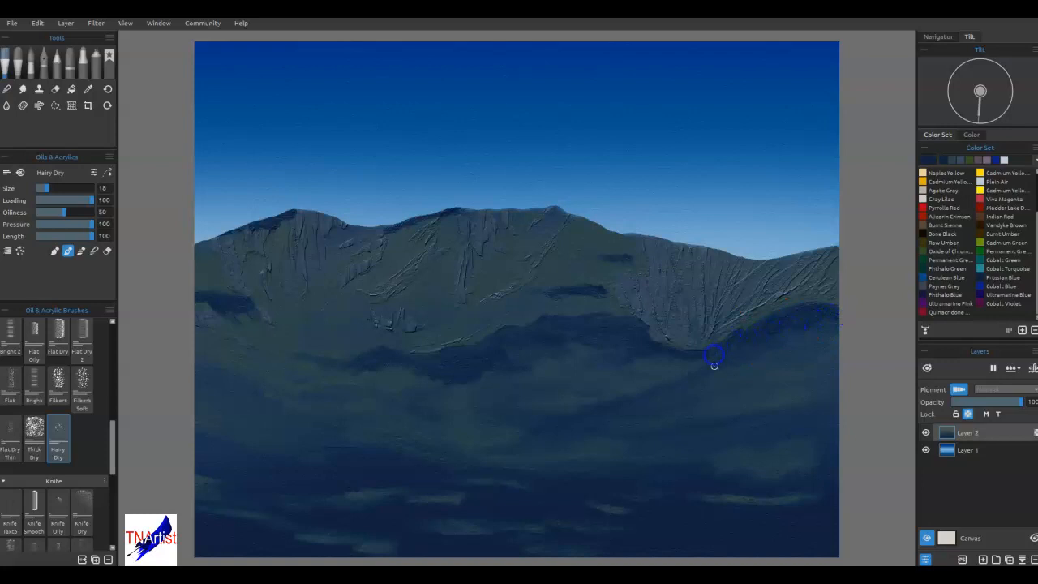
pyautogui.moveTo(652, 369); pyautogui.dragTo(621, 378)
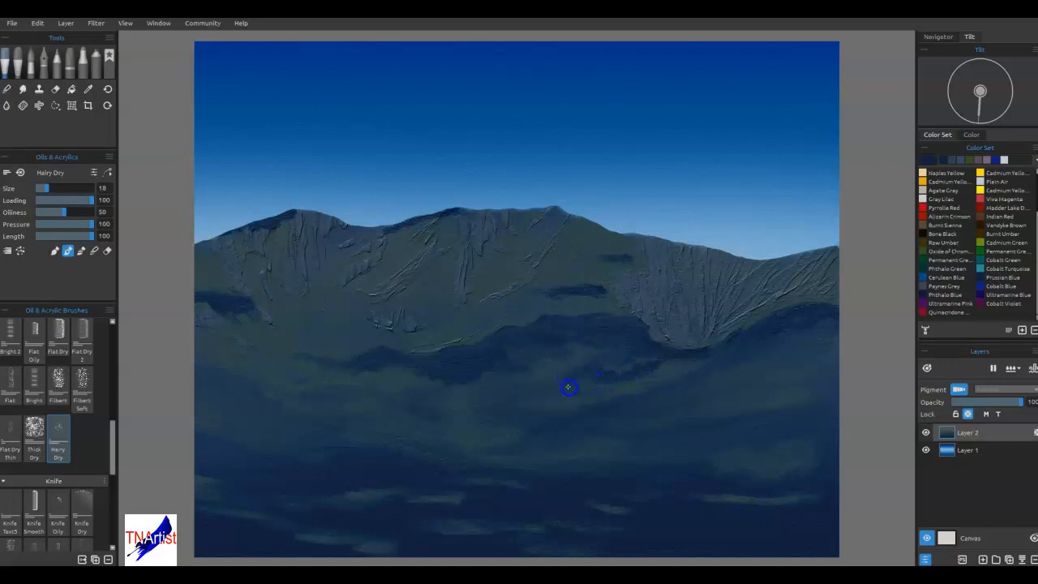
pyautogui.moveTo(567, 382); pyautogui.dragTo(623, 380)
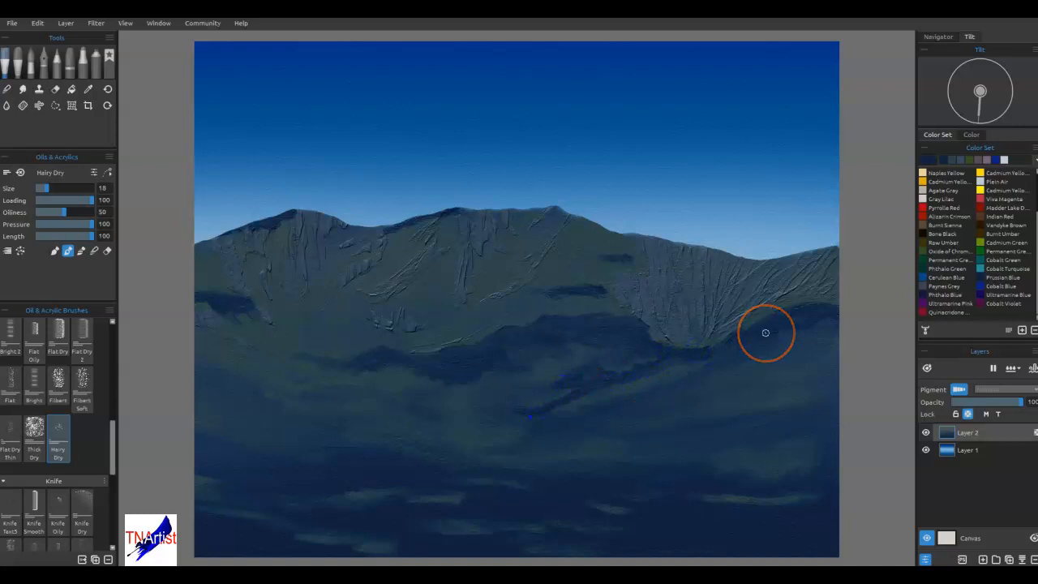
# - Sample the right slope's blue-gray, darken it to #202F38, and paint dark vertical streaks over the slope's texture
pyautogui.moveTo(765, 332)
pyautogui.mouseDown()
pyautogui.moveTo(744, 292)
pyautogui.moveTo(721, 315)
pyautogui.moveTo(739, 308)
pyautogui.moveTo(706, 290)
pyautogui.mouseUp()
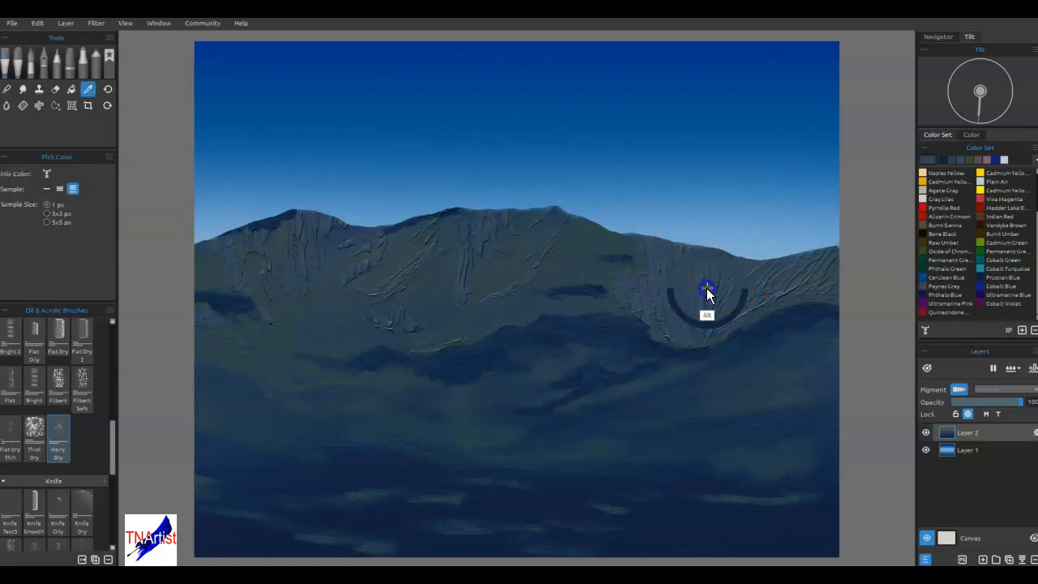
pyautogui.click(929, 160)
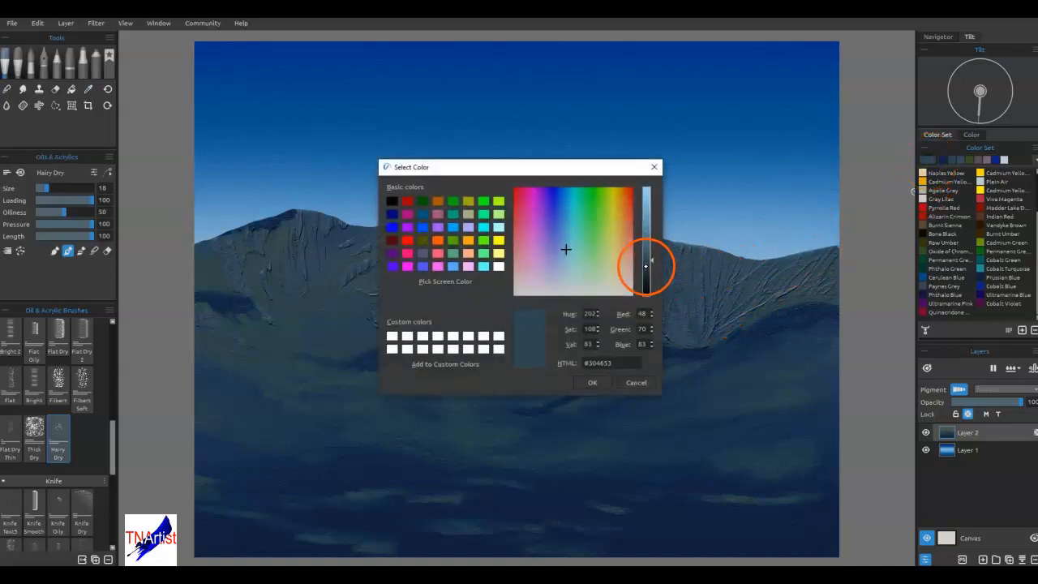
pyautogui.moveTo(648, 272); pyautogui.dragTo(630, 318)
pyautogui.click(593, 382)
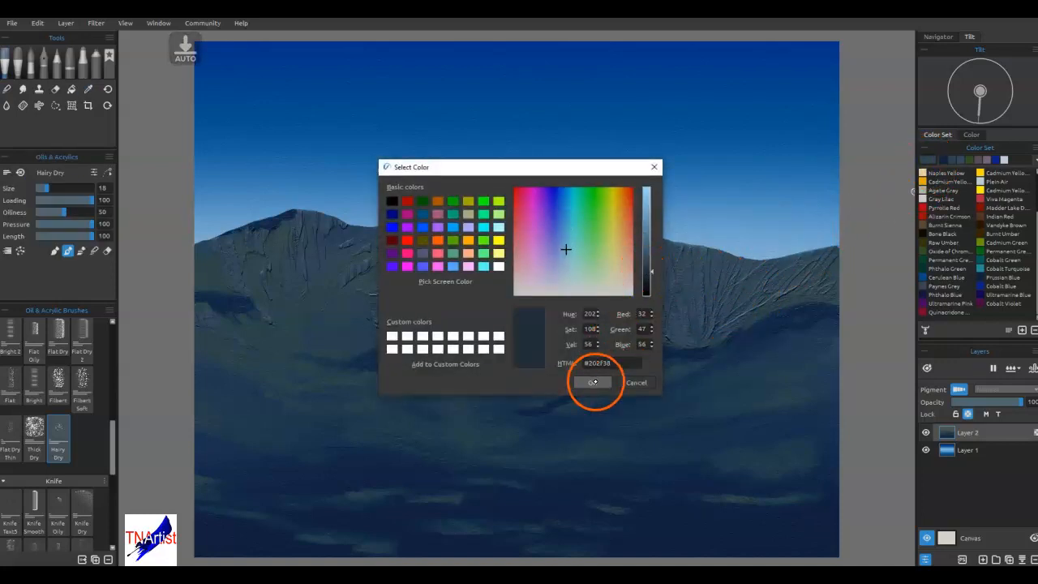
pyautogui.moveTo(702, 251)
pyautogui.mouseDown()
pyautogui.moveTo(713, 277)
pyautogui.moveTo(708, 256)
pyautogui.moveTo(711, 283)
pyautogui.moveTo(704, 251)
pyautogui.moveTo(713, 277)
pyautogui.moveTo(716, 267)
pyautogui.moveTo(713, 296)
pyautogui.moveTo(725, 259)
pyautogui.moveTo(731, 275)
pyautogui.moveTo(717, 319)
pyautogui.moveTo(689, 334)
pyautogui.moveTo(674, 316)
pyautogui.moveTo(667, 331)
pyautogui.moveTo(662, 311)
pyautogui.moveTo(677, 331)
pyautogui.mouseUp()
pyautogui.moveTo(668, 272)
pyautogui.mouseDown()
pyautogui.moveTo(670, 314)
pyautogui.moveTo(699, 346)
pyautogui.mouseUp()
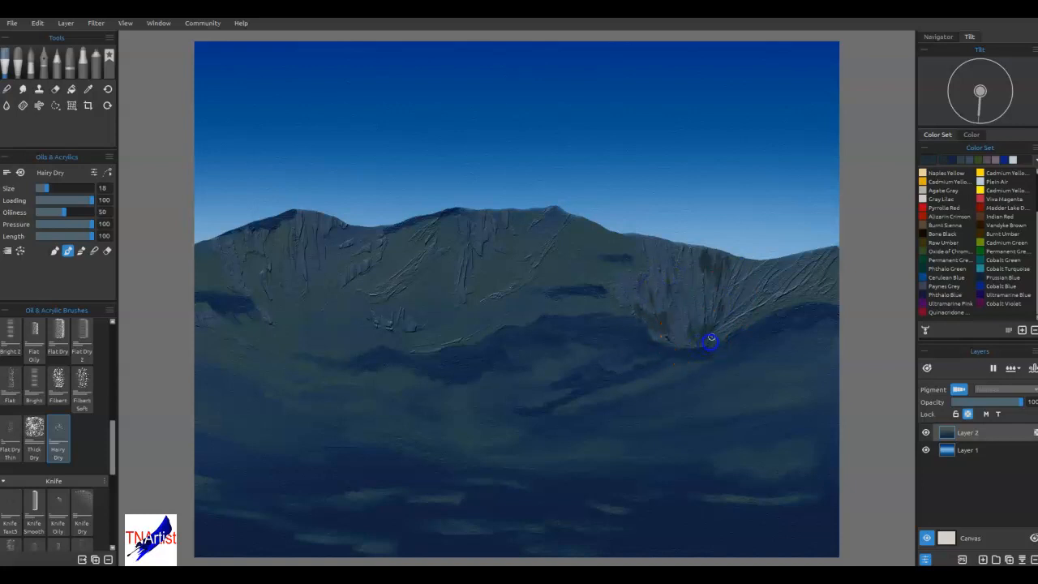
# - Paint dark streaks following the texture down the far-right slope
pyautogui.moveTo(765, 251)
pyautogui.mouseDown()
pyautogui.moveTo(786, 280)
pyautogui.moveTo(840, 270)
pyautogui.moveTo(821, 257)
pyautogui.moveTo(828, 288)
pyautogui.mouseUp()
pyautogui.click(835, 290)
pyautogui.moveTo(768, 302); pyautogui.dragTo(754, 315)
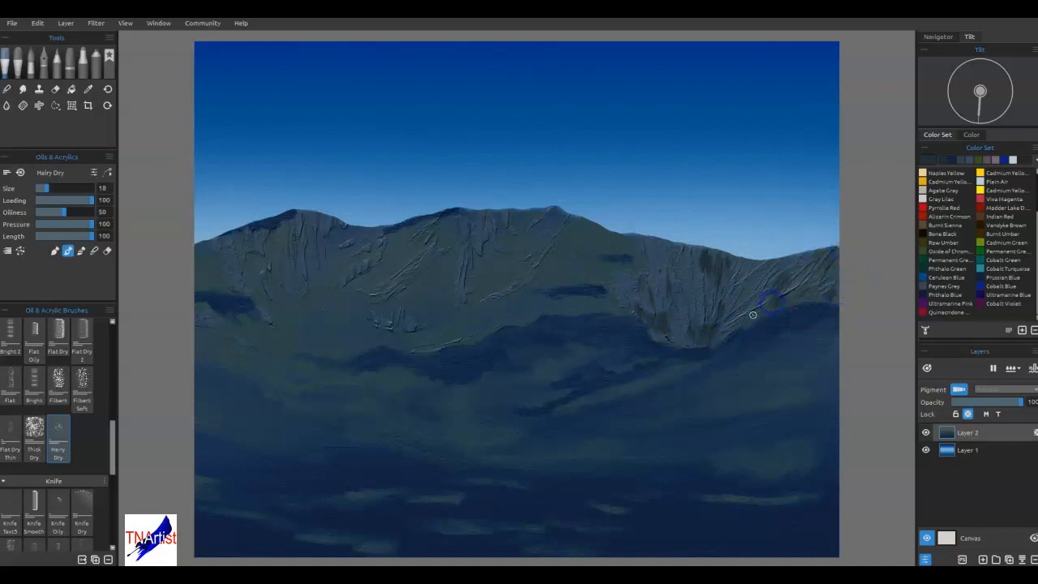
# - Add dark blue-gray strokes to the crevices and ridgelines of the left and central mountains
pyautogui.moveTo(359, 266); pyautogui.dragTo(349, 277)
pyautogui.moveTo(437, 224)
pyautogui.mouseDown()
pyautogui.moveTo(429, 228)
pyautogui.moveTo(466, 220)
pyautogui.mouseUp()
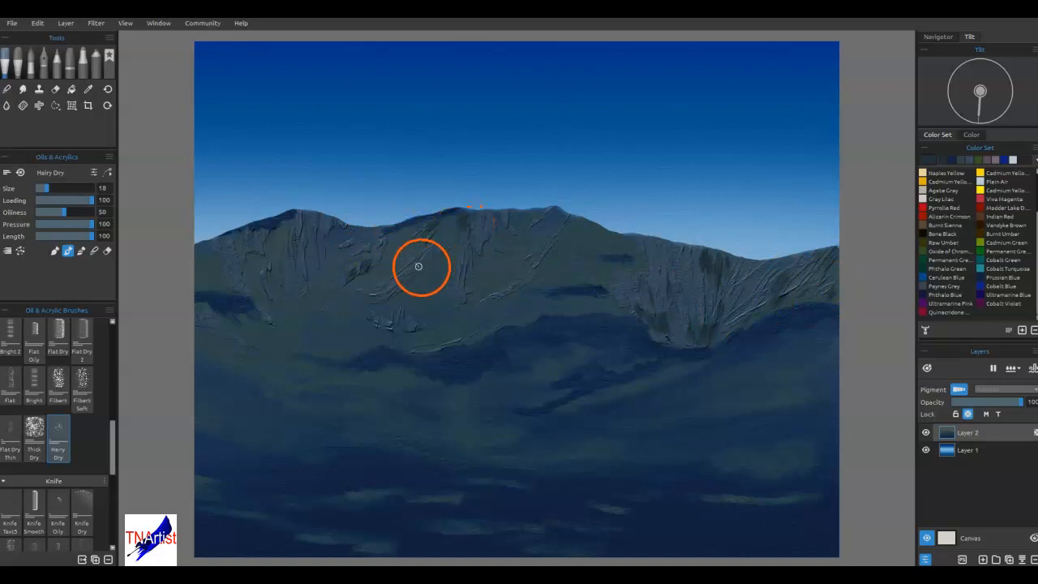
pyautogui.moveTo(253, 311); pyautogui.dragTo(256, 308)
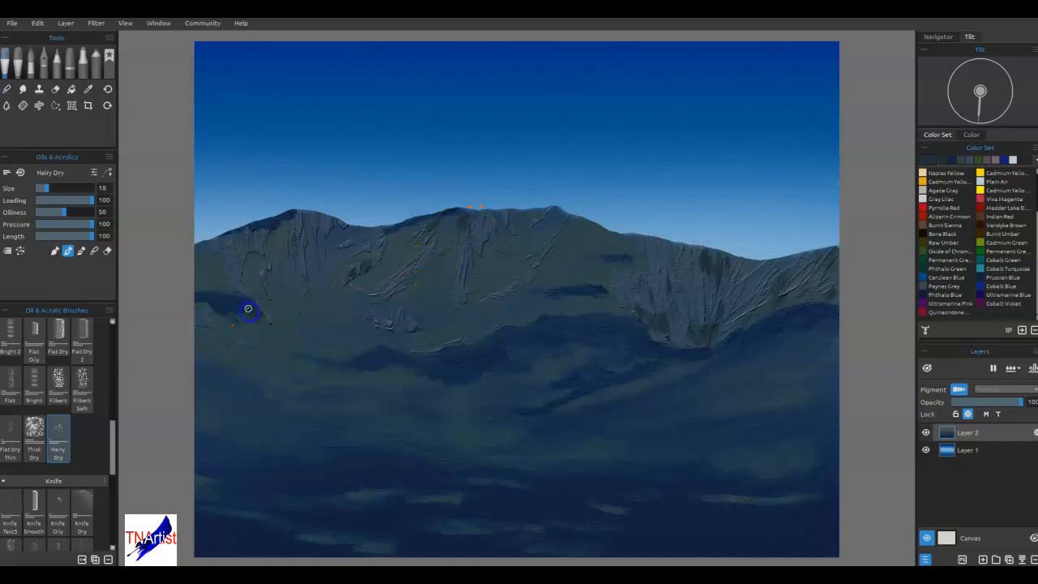
pyautogui.moveTo(268, 220)
pyautogui.mouseDown()
pyautogui.moveTo(258, 242)
pyautogui.moveTo(250, 226)
pyautogui.moveTo(295, 213)
pyautogui.mouseUp()
pyautogui.click(385, 226)
pyautogui.click(434, 215)
pyautogui.click(427, 260)
pyautogui.click(468, 245)
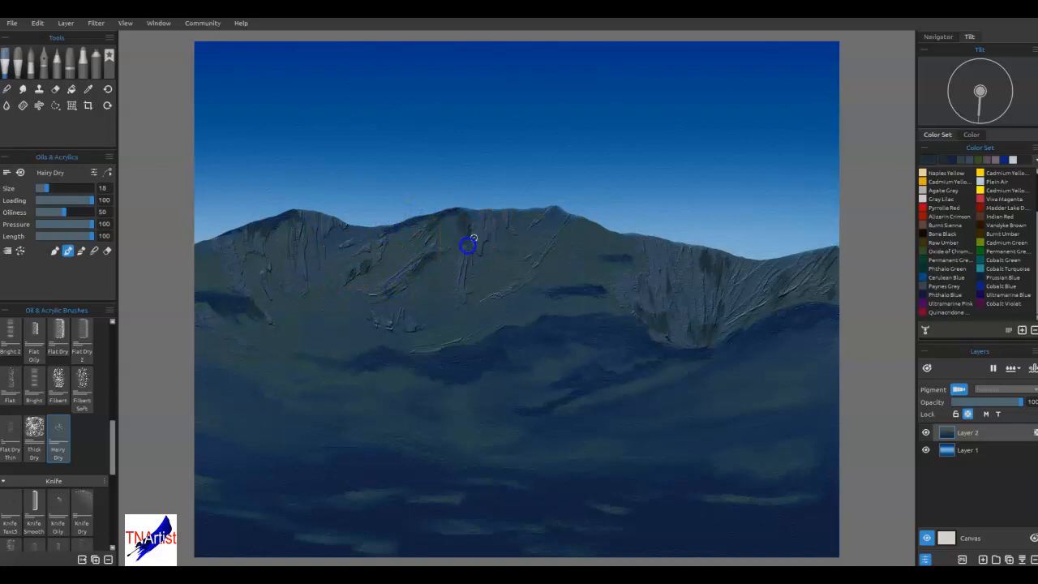
pyautogui.click(551, 213)
pyautogui.click(409, 327)
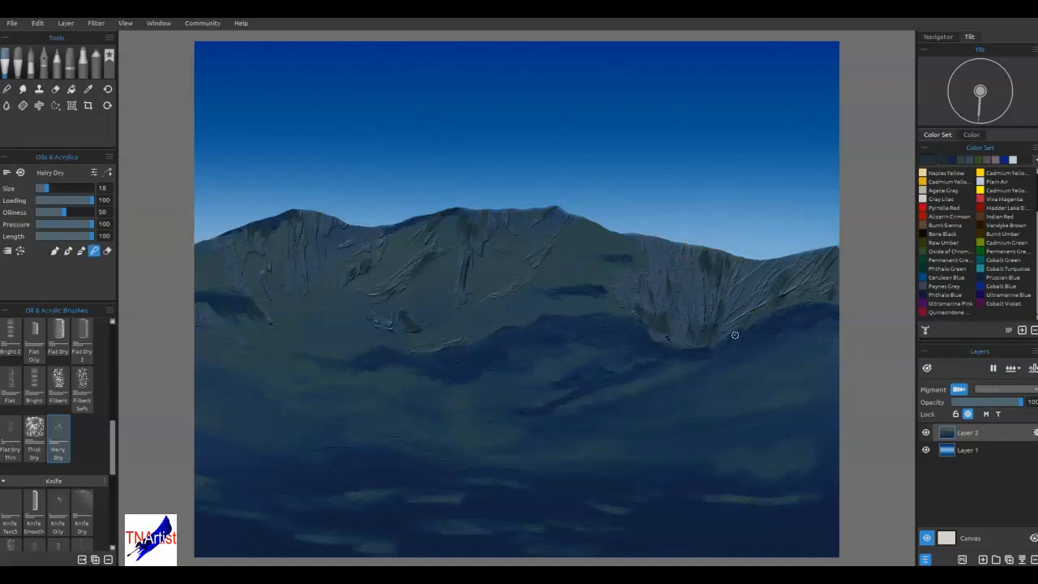
# - Blend the dark streaks on the right slope using the Knife Smooth brush at a reduced size
pyautogui.click(34, 511)
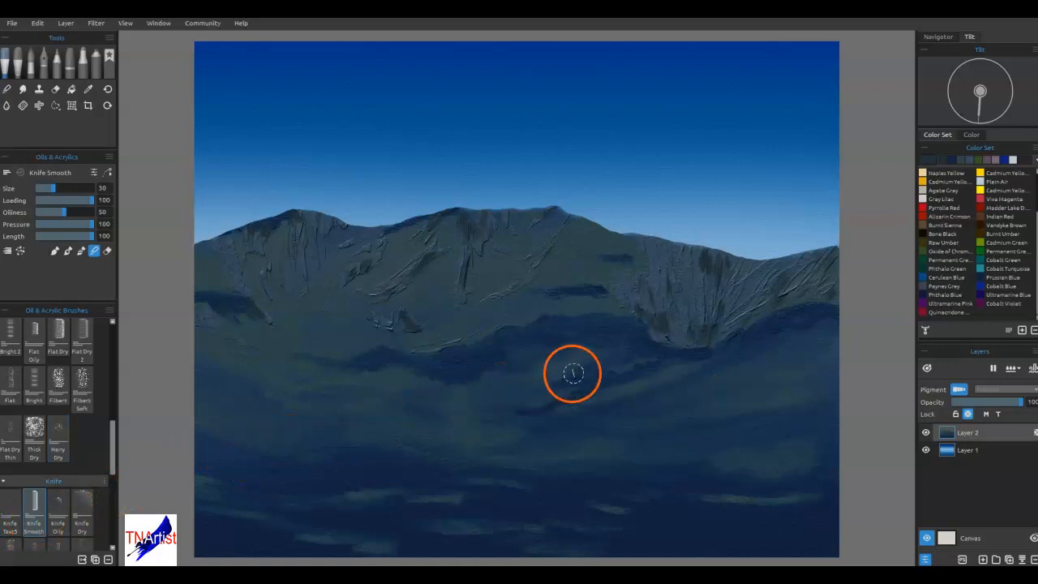
pyautogui.press('[')
pyautogui.press('[')
pyautogui.press('[')
pyautogui.press('[')
pyautogui.press('[')
pyautogui.press('[')
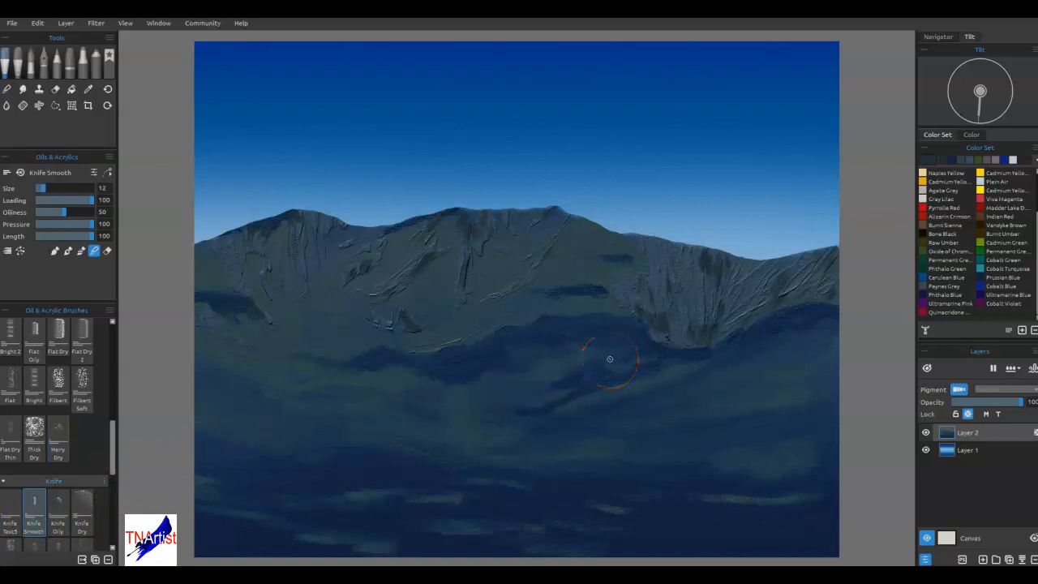
pyautogui.moveTo(730, 278)
pyautogui.mouseDown()
pyautogui.moveTo(720, 264)
pyautogui.moveTo(714, 297)
pyautogui.mouseUp()
pyautogui.moveTo(708, 254); pyautogui.dragTo(708, 258)
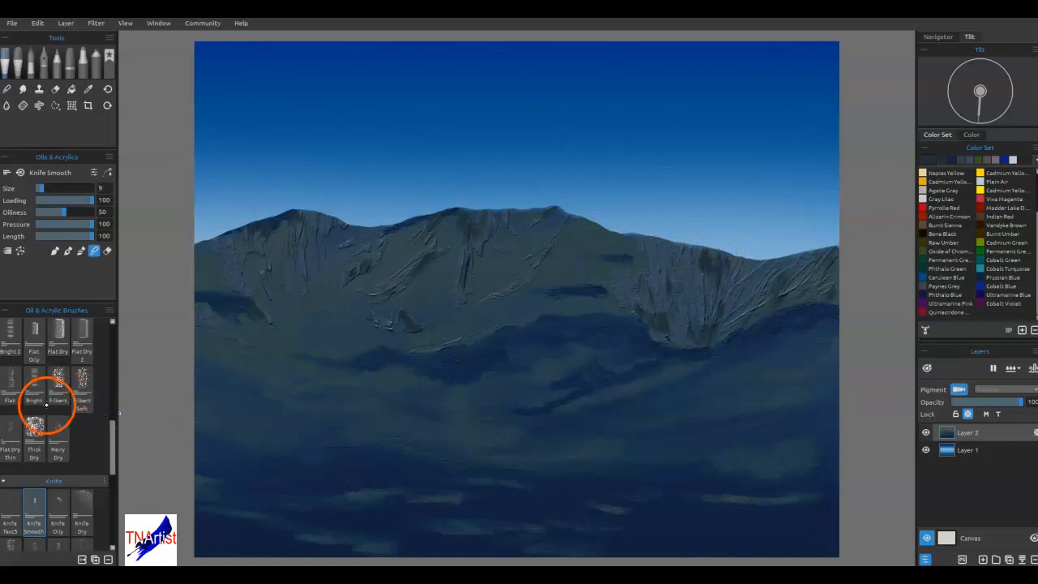
# - Soften the right slope's upper streaks further with the Mtn Knife brush in blend mode at size 5
pyautogui.moveTo(116, 434); pyautogui.dragTo(108, 364)
pyautogui.click(10, 448)
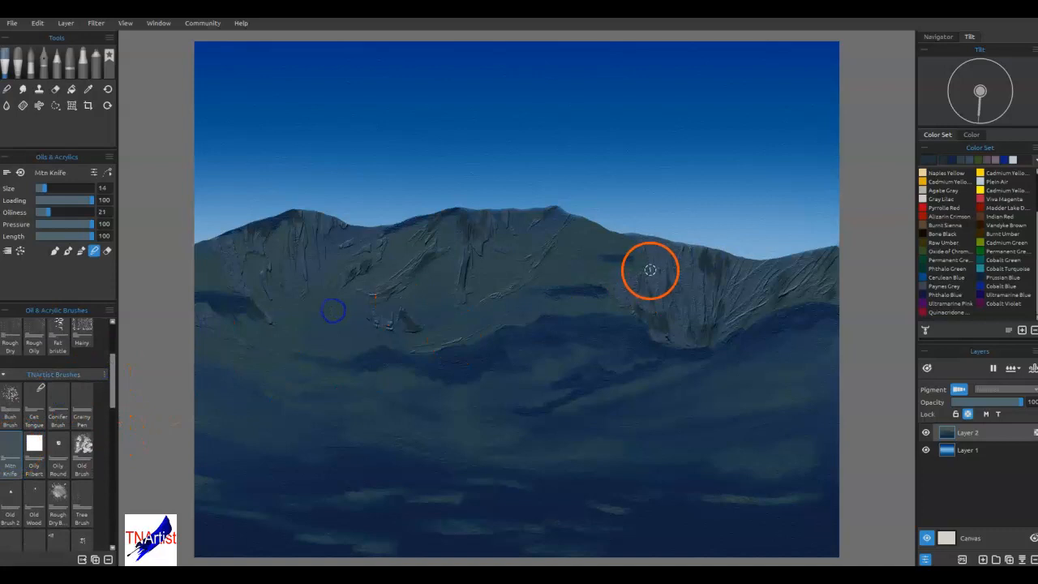
pyautogui.press('[')
pyautogui.click(705, 248)
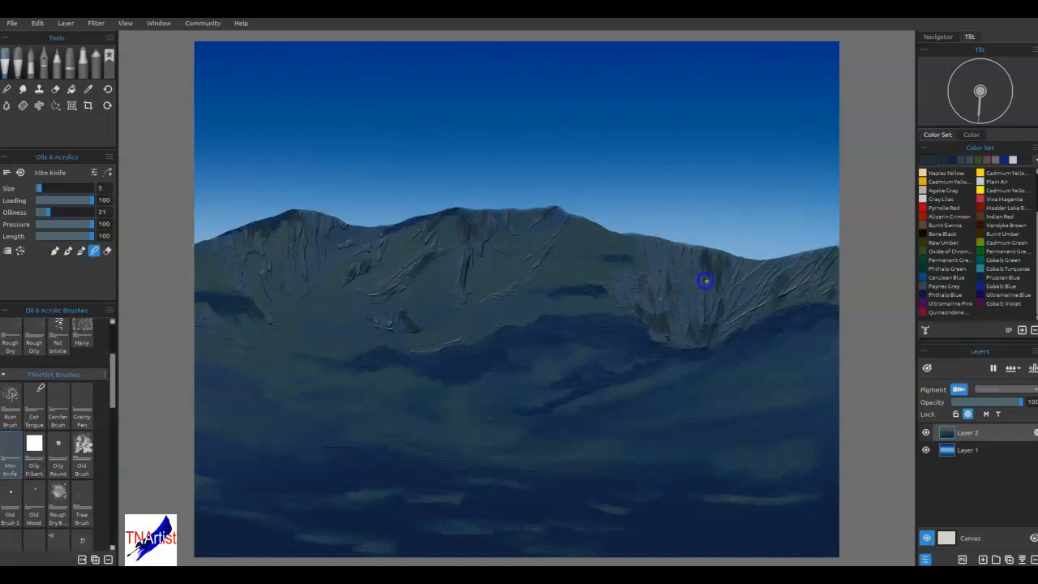
pyautogui.moveTo(720, 277)
pyautogui.mouseDown()
pyautogui.moveTo(706, 339)
pyautogui.moveTo(712, 318)
pyautogui.moveTo(708, 330)
pyautogui.moveTo(662, 321)
pyautogui.moveTo(666, 330)
pyautogui.moveTo(648, 305)
pyautogui.moveTo(651, 258)
pyautogui.moveTo(714, 255)
pyautogui.mouseUp()
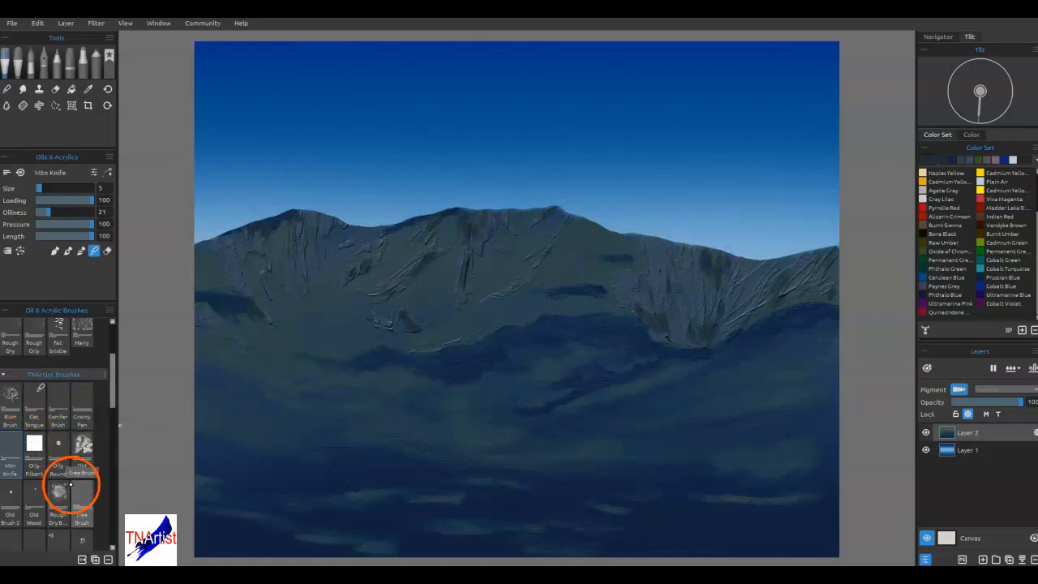
# - Sample the foreground's dark blue and dab bushes with the size 10 Bush Brush along the lower-right light streak and the central dark band
pyautogui.click(491, 439)
pyautogui.click(594, 408)
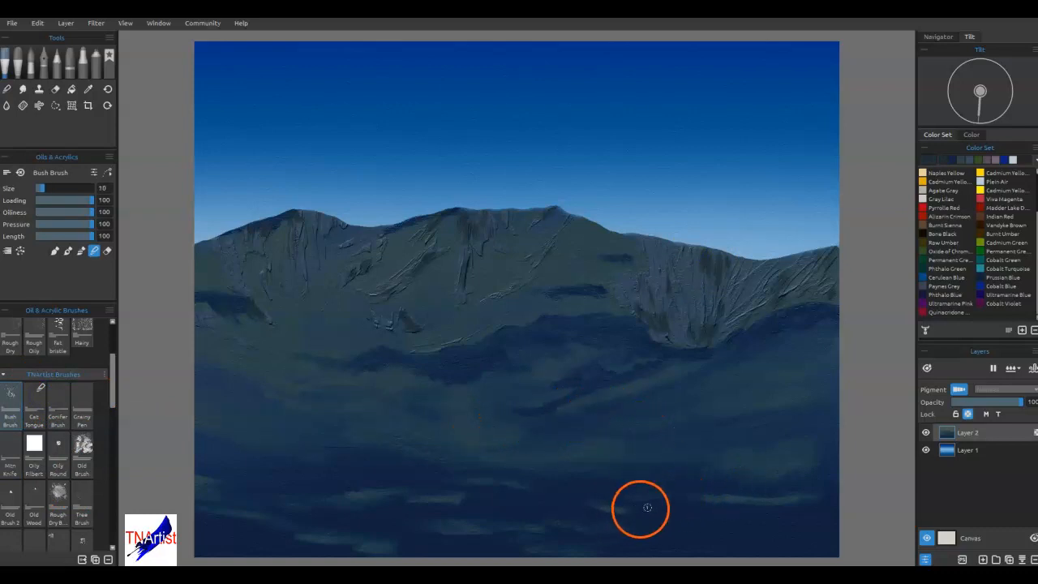
pyautogui.keyDown('alt'); pyautogui.click(713, 510); pyautogui.keyUp('alt')
pyautogui.keyDown('alt'); pyautogui.click(734, 506); pyautogui.keyUp('alt')
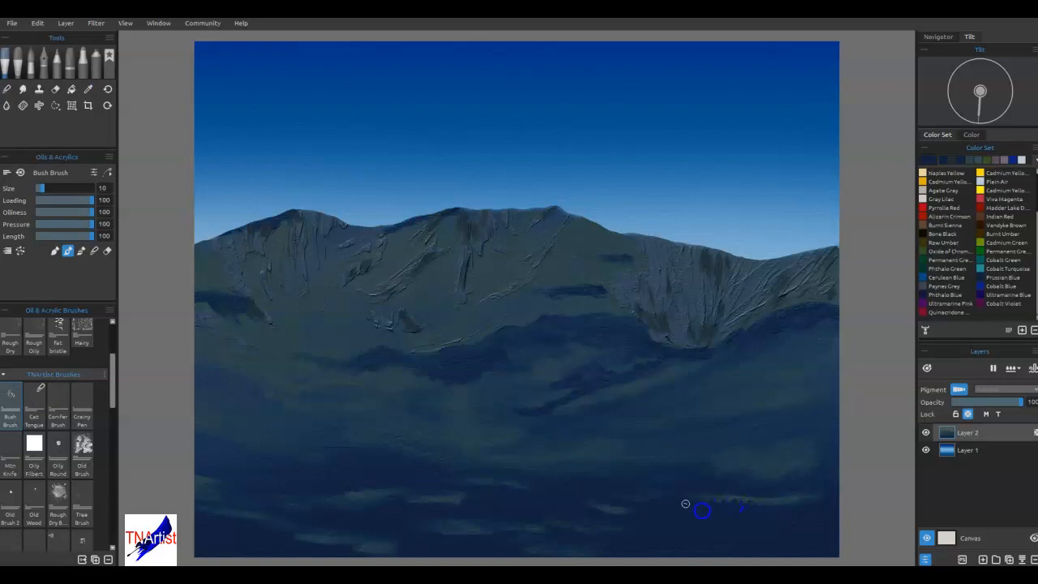
pyautogui.click(584, 478)
pyautogui.click(511, 476)
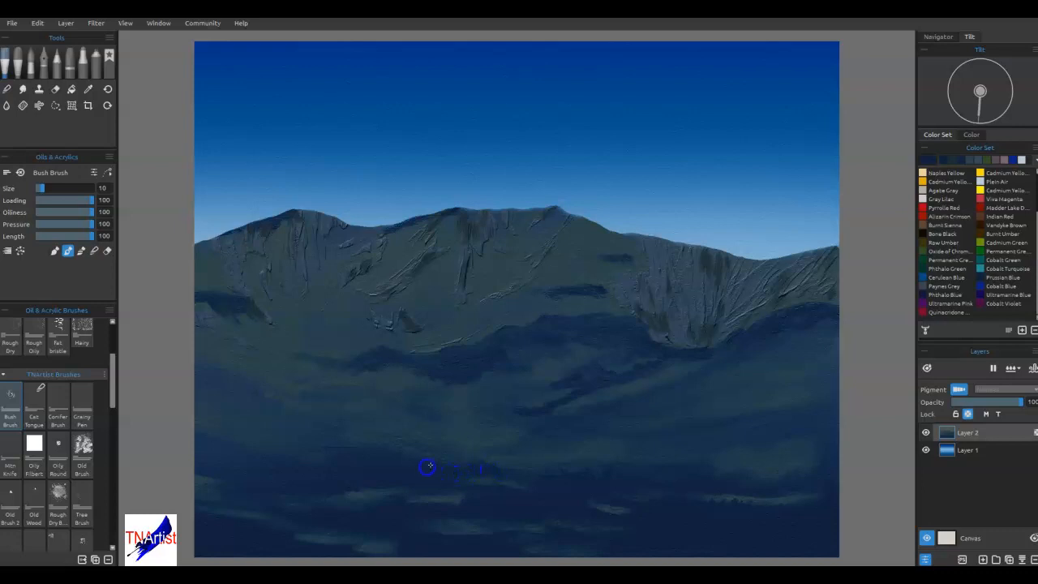
pyautogui.click(520, 495)
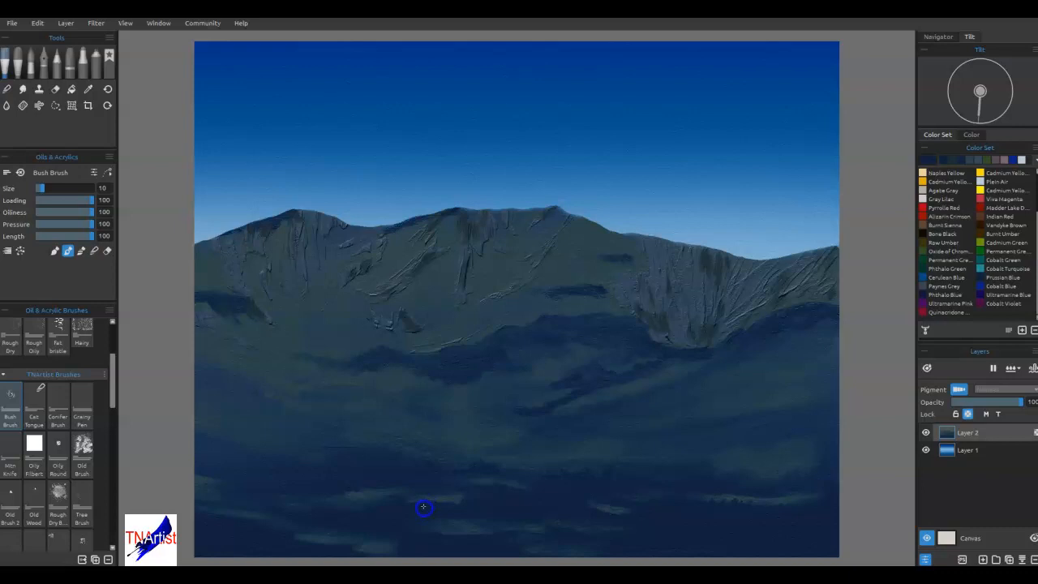
# - Extend the rows of dark blue bushes along the edges of the light streaks across the lower foreground
pyautogui.click(378, 505)
pyautogui.click(744, 492)
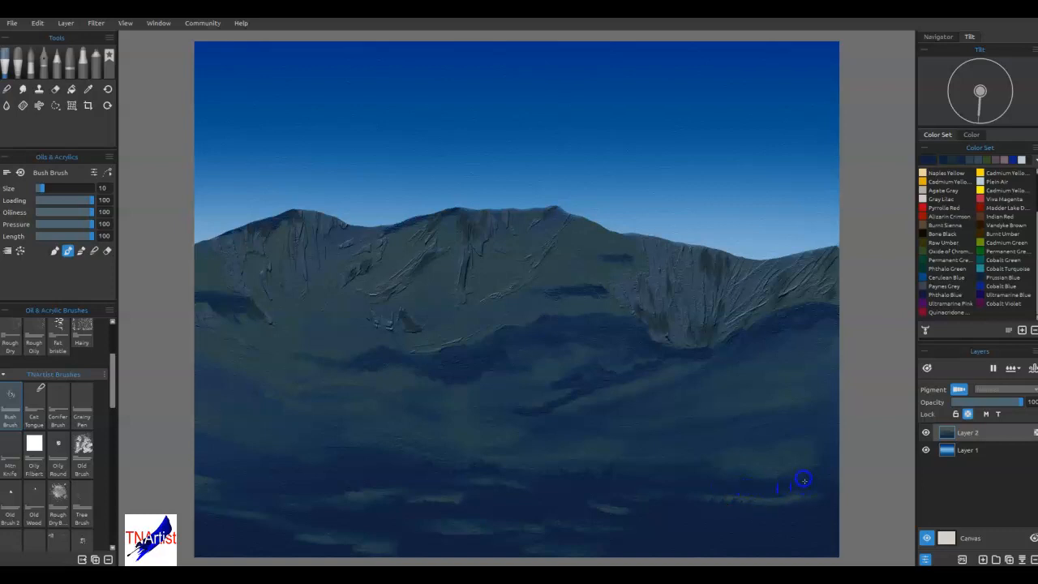
pyautogui.click(477, 539)
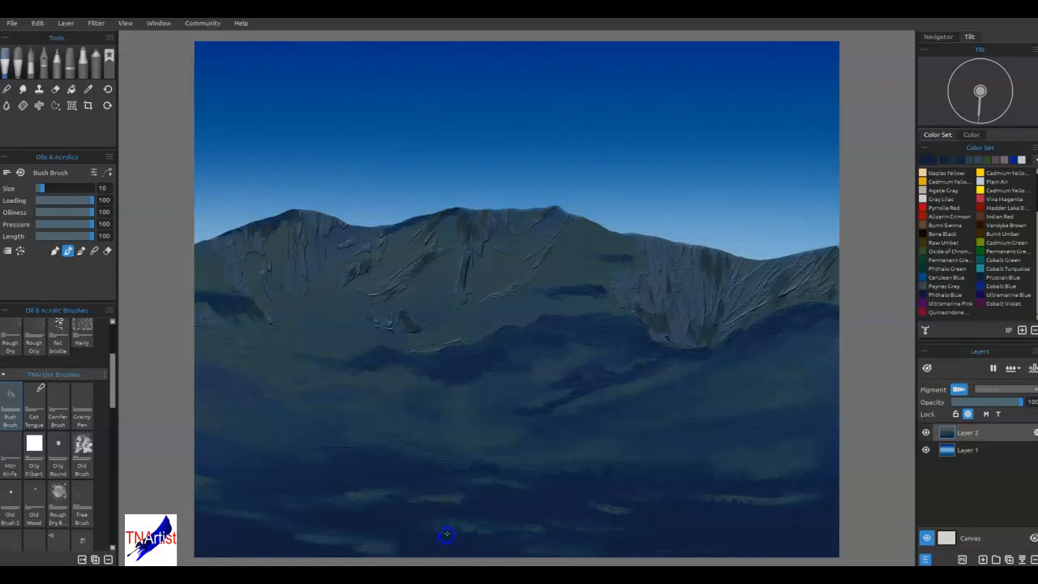
pyautogui.click(465, 469)
pyautogui.click(495, 474)
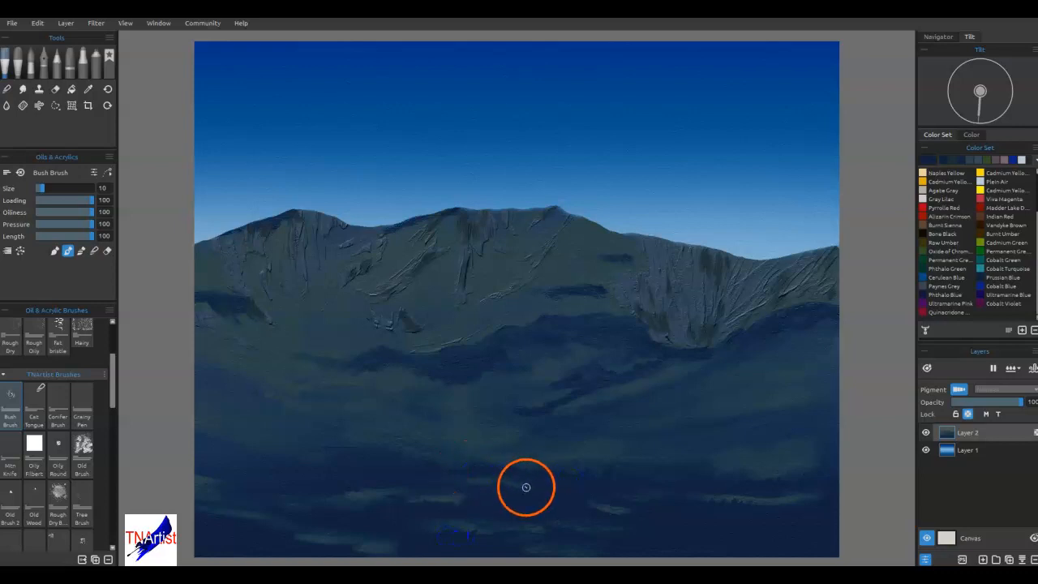
pyautogui.click(294, 534)
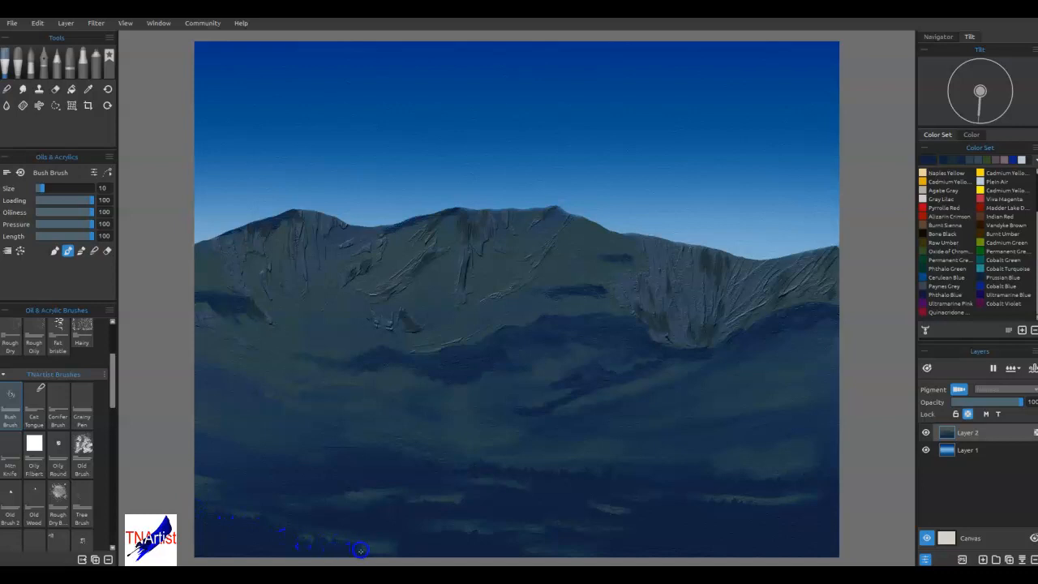
pyautogui.click(758, 520)
# - Dab dark blue bushes on the rise at the canvas's left edge and sample the lighter blue-green beside them for foliage
pyautogui.click(260, 457)
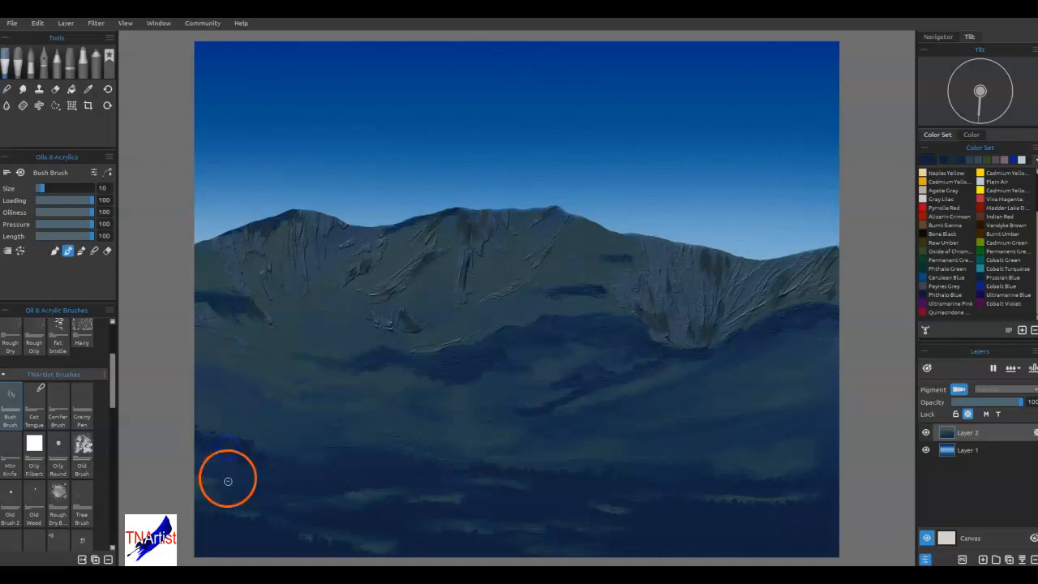
pyautogui.keyDown('alt'); pyautogui.click(225, 463); pyautogui.keyUp('alt')
pyautogui.click(246, 458)
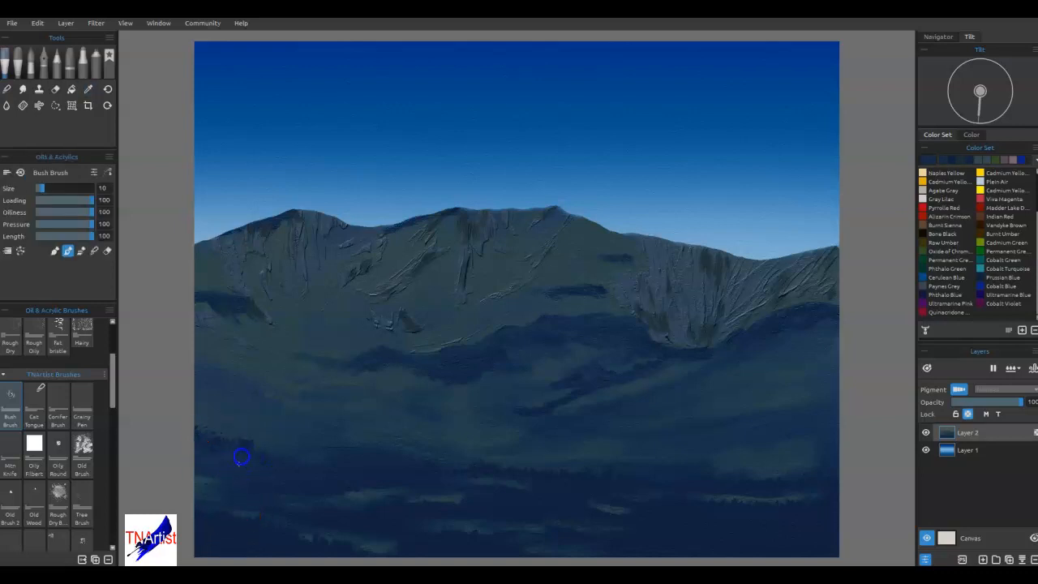
pyautogui.click(209, 450)
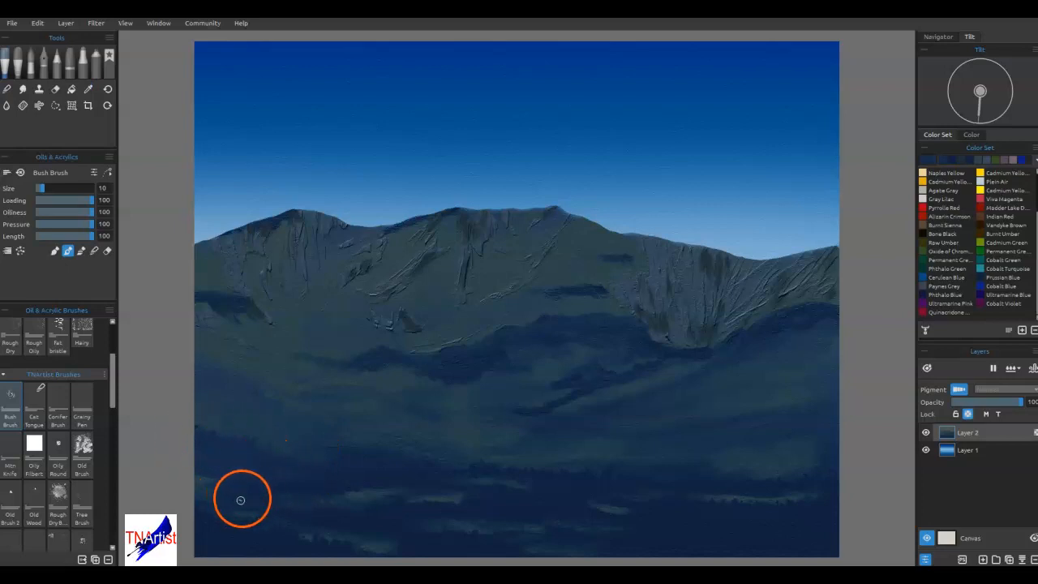
pyautogui.keyDown('alt'); pyautogui.click(197, 482); pyautogui.keyUp('alt')
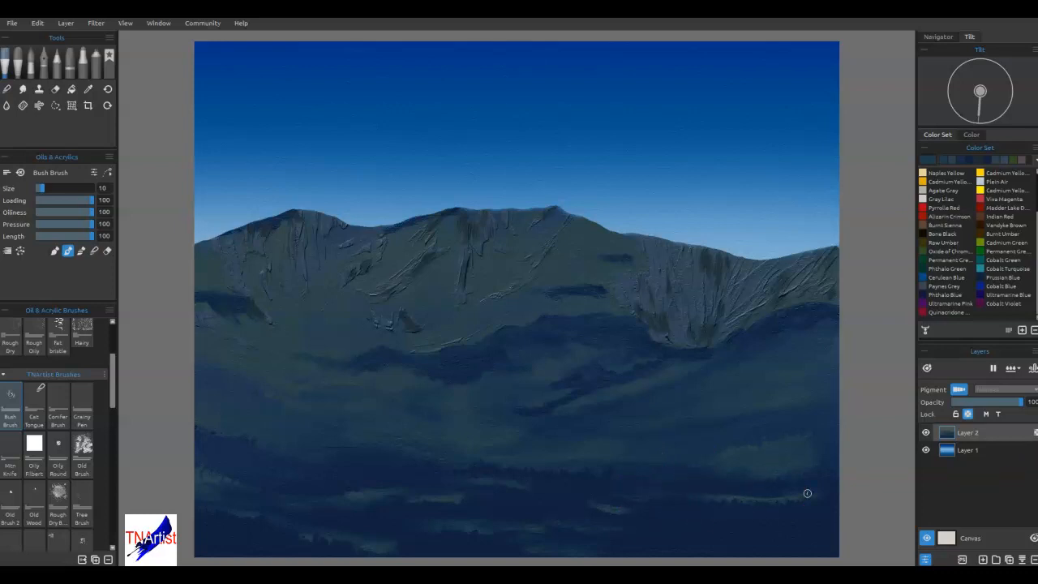
# - Place the pine tree stencil over the central dark band and paint two adjacent dark blue tree groups through it with Knife Smooth 2
pyautogui.hotkey('ctrl', 'v')
pyautogui.moveTo(657, 194); pyautogui.dragTo(573, 471)
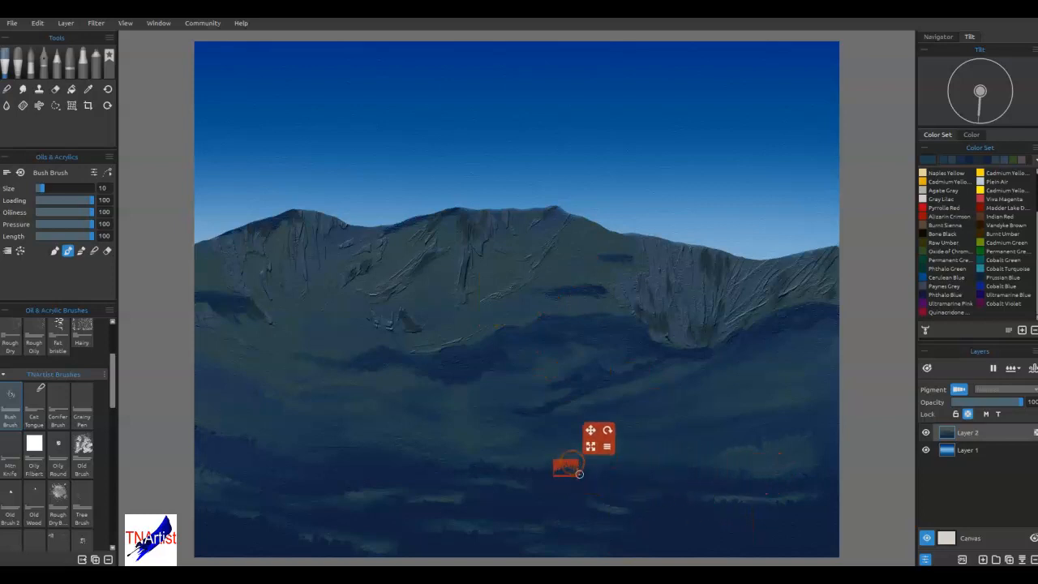
pyautogui.scroll(6, 681, 449)
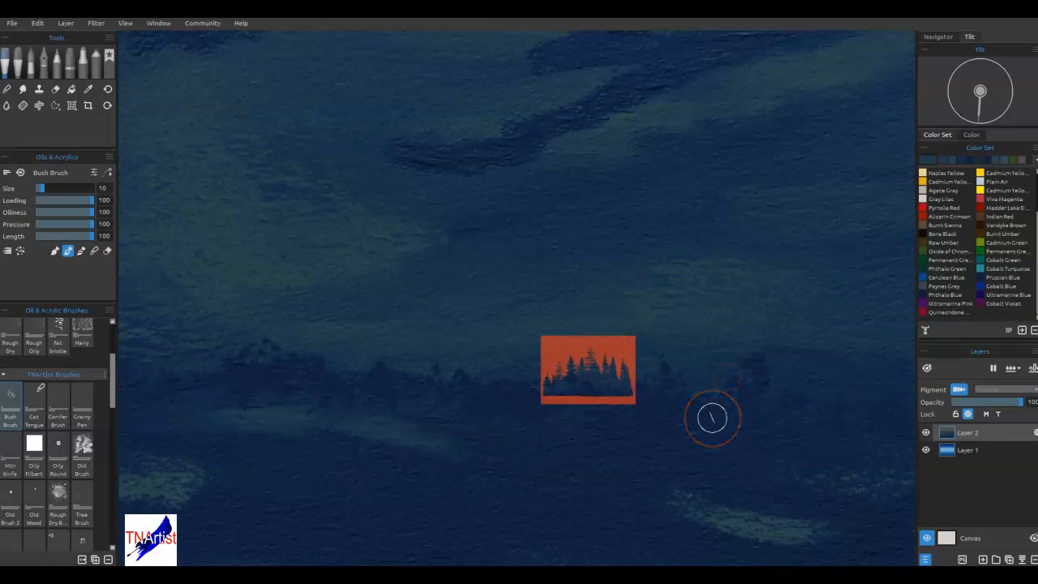
pyautogui.keyDown('alt'); pyautogui.click(673, 432); pyautogui.keyUp('alt')
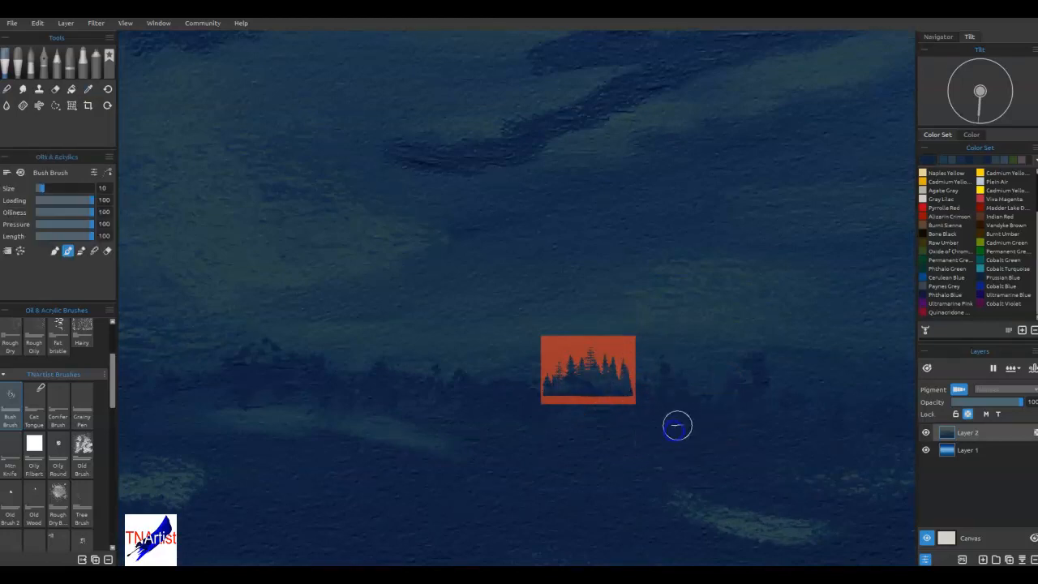
pyautogui.click(18, 64)
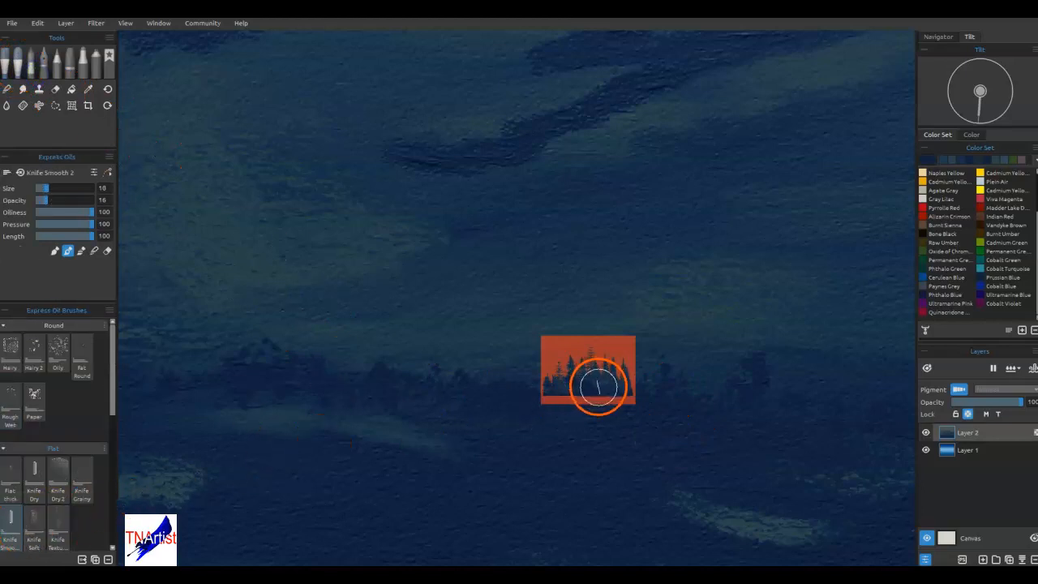
pyautogui.keyDown('alt'); pyautogui.click(593, 393); pyautogui.keyUp('alt')
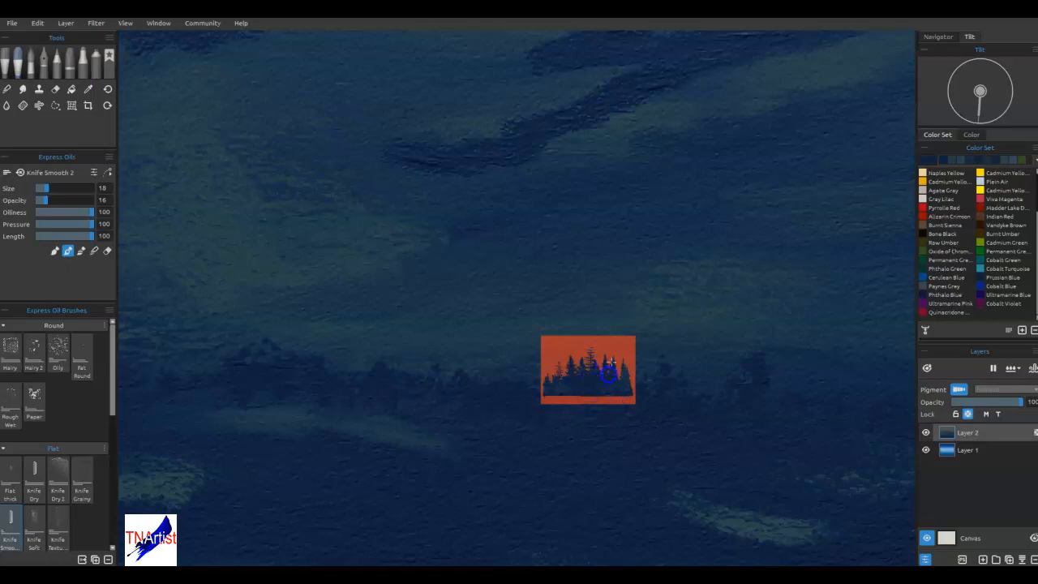
pyautogui.moveTo(614, 360)
pyautogui.mouseDown()
pyautogui.moveTo(649, 352)
pyautogui.moveTo(628, 417)
pyautogui.moveTo(541, 369)
pyautogui.moveTo(549, 358)
pyautogui.mouseUp()
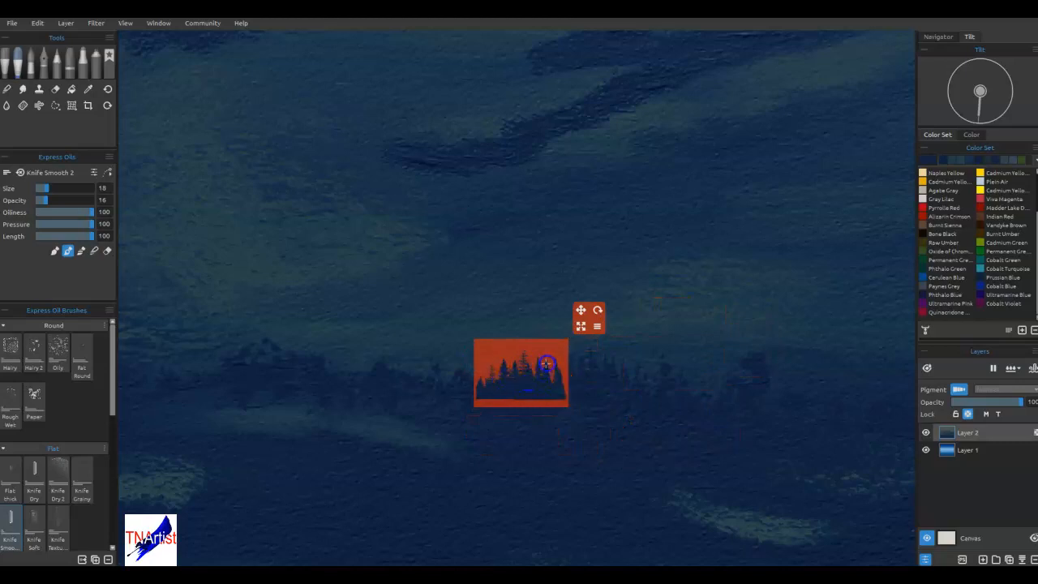
# - Reposition the tree stencil above the lower-right light streak and paint two adjacent groups of dark blue pines through it
pyautogui.moveTo(547, 355); pyautogui.dragTo(618, 437)
pyautogui.hotkey('ctrl', '0')
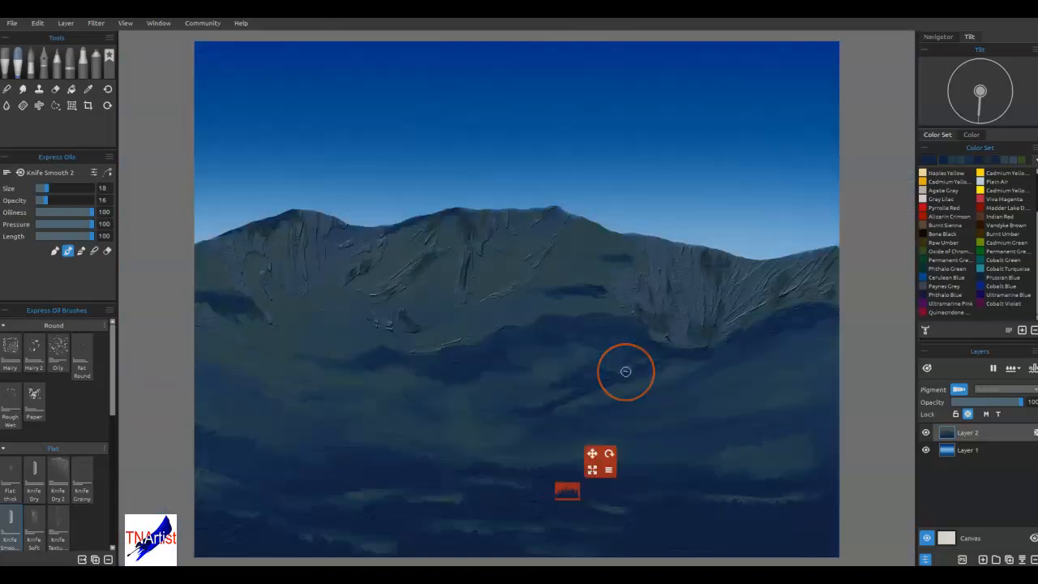
pyautogui.moveTo(559, 485); pyautogui.dragTo(790, 468)
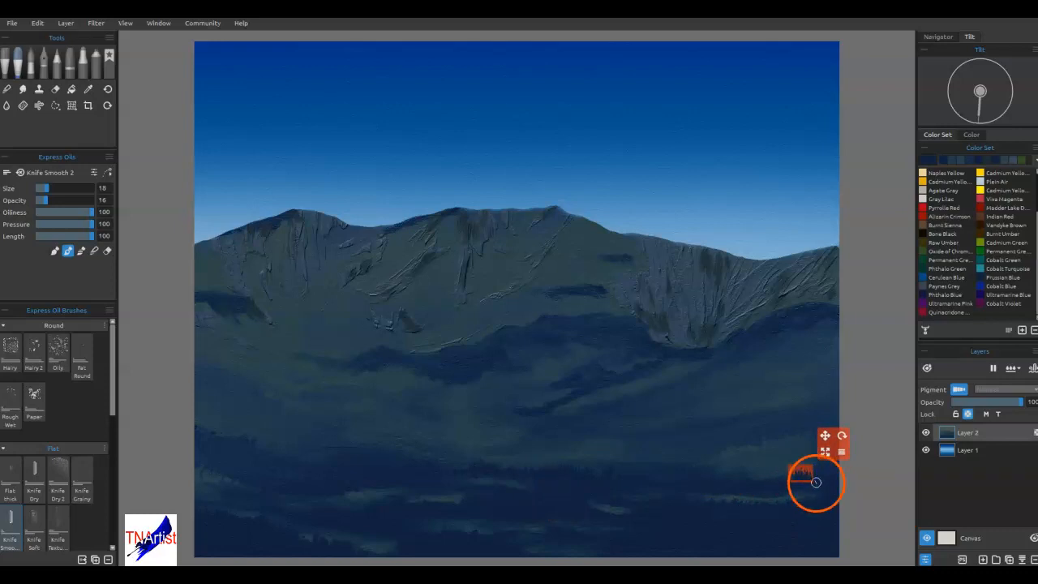
pyautogui.moveTo(807, 471); pyautogui.dragTo(789, 421)
pyautogui.scroll(5, 752, 444)
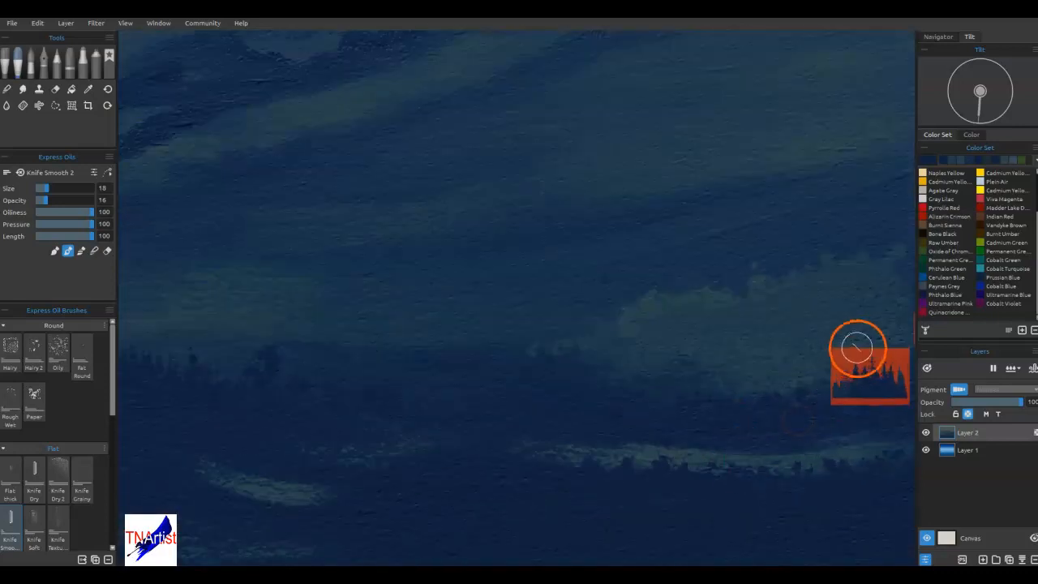
pyautogui.moveTo(849, 360); pyautogui.dragTo(772, 370)
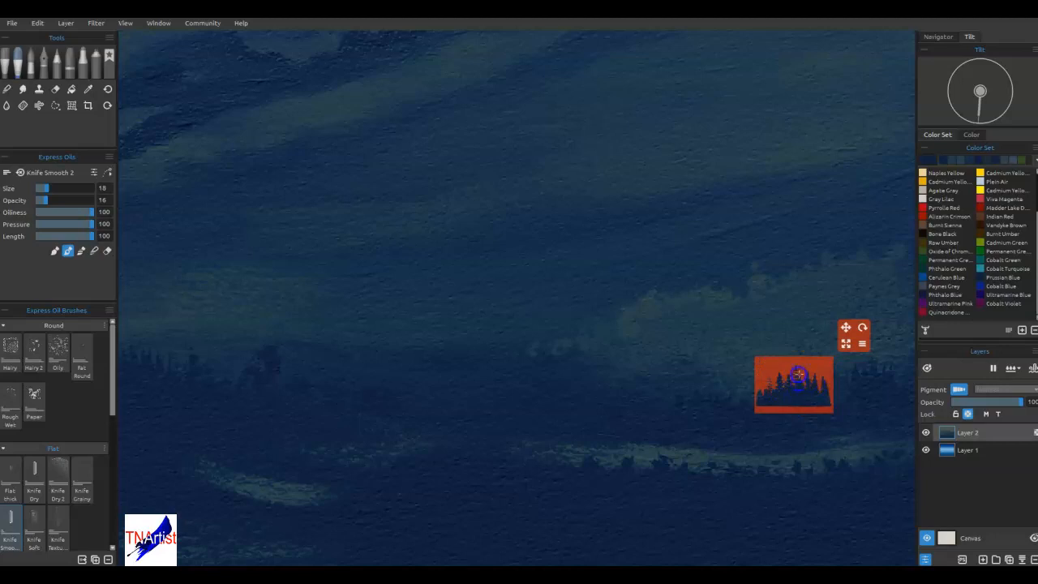
# - Move the pine stencil to the upper edge of the light patch, sample its blue-green, and paint lighter pines along that edge
pyautogui.moveTo(787, 365); pyautogui.dragTo(711, 213)
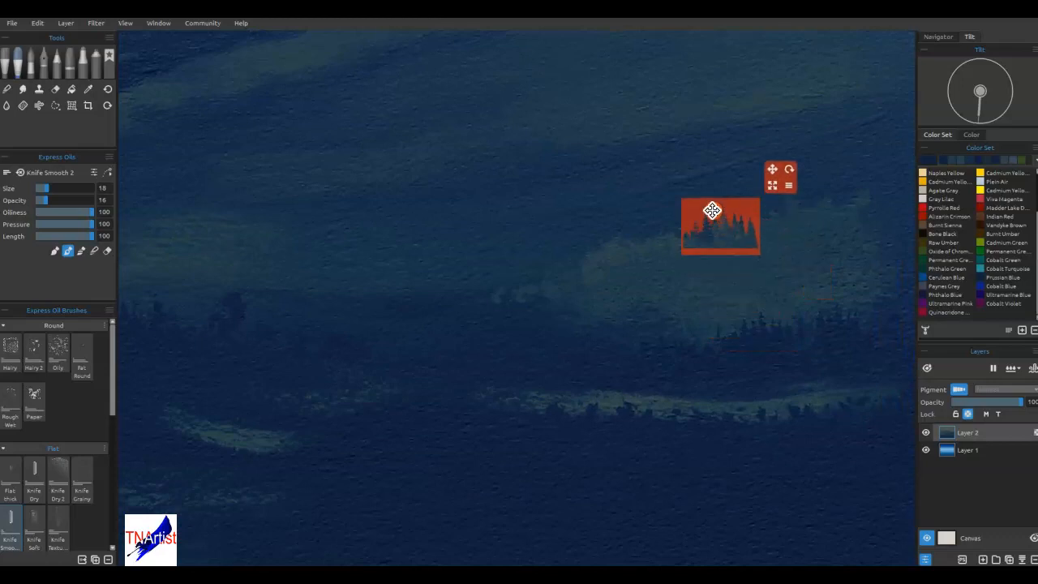
pyautogui.keyDown('alt'); pyautogui.click(725, 241); pyautogui.keyUp('alt')
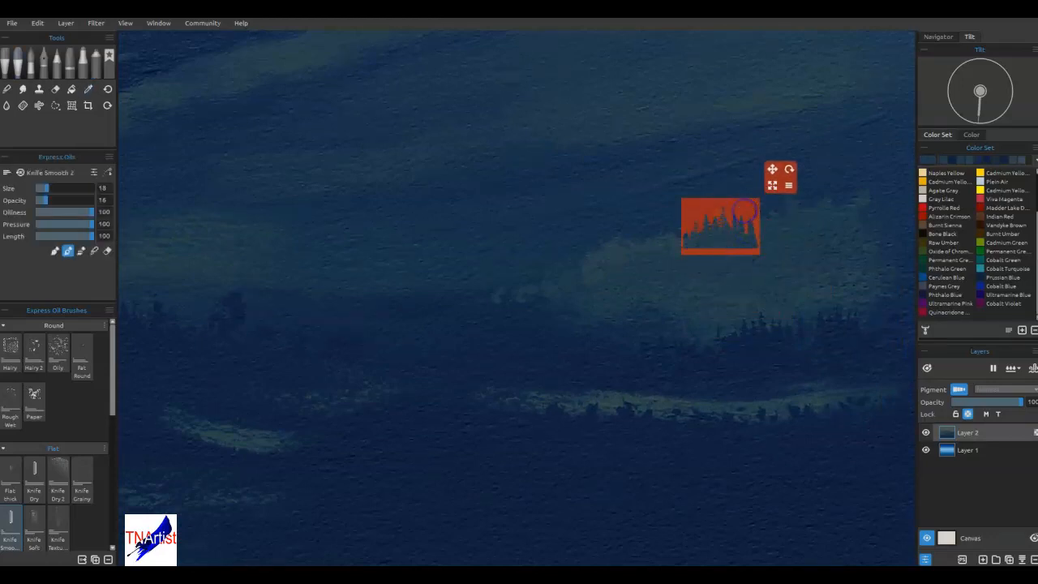
pyautogui.moveTo(744, 213)
pyautogui.mouseDown()
pyautogui.moveTo(649, 271)
pyautogui.moveTo(668, 226)
pyautogui.moveTo(662, 241)
pyautogui.moveTo(542, 280)
pyautogui.moveTo(586, 399)
pyautogui.mouseUp()
# - Place the pine stencil over the light streak below the patch and paint pines through it in the sampled dark blue
pyautogui.moveTo(713, 471); pyautogui.dragTo(644, 401)
pyautogui.keyDown('alt'); pyautogui.click(630, 434); pyautogui.keyUp('alt')
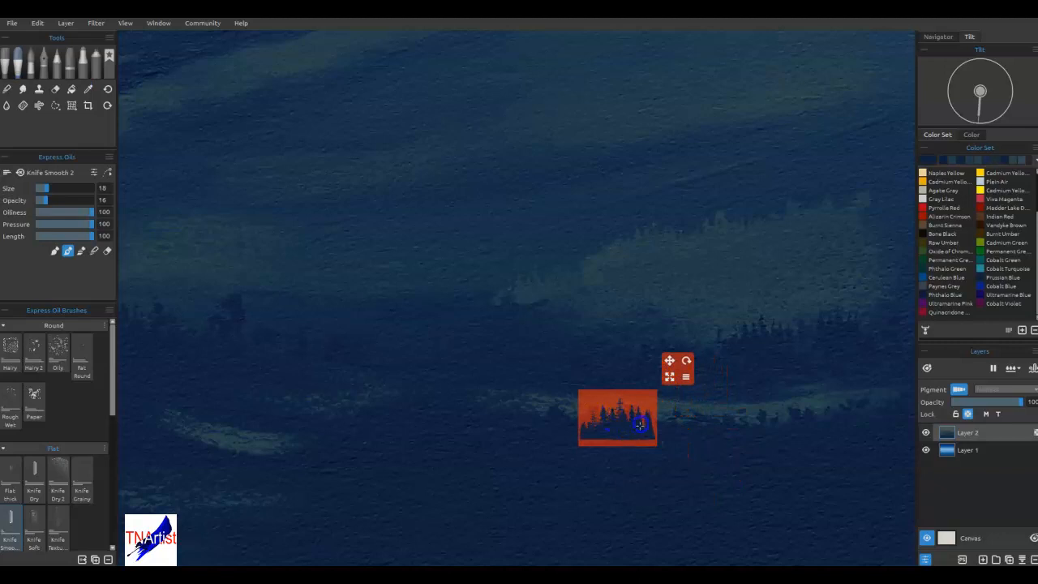
pyautogui.moveTo(644, 410); pyautogui.dragTo(619, 464)
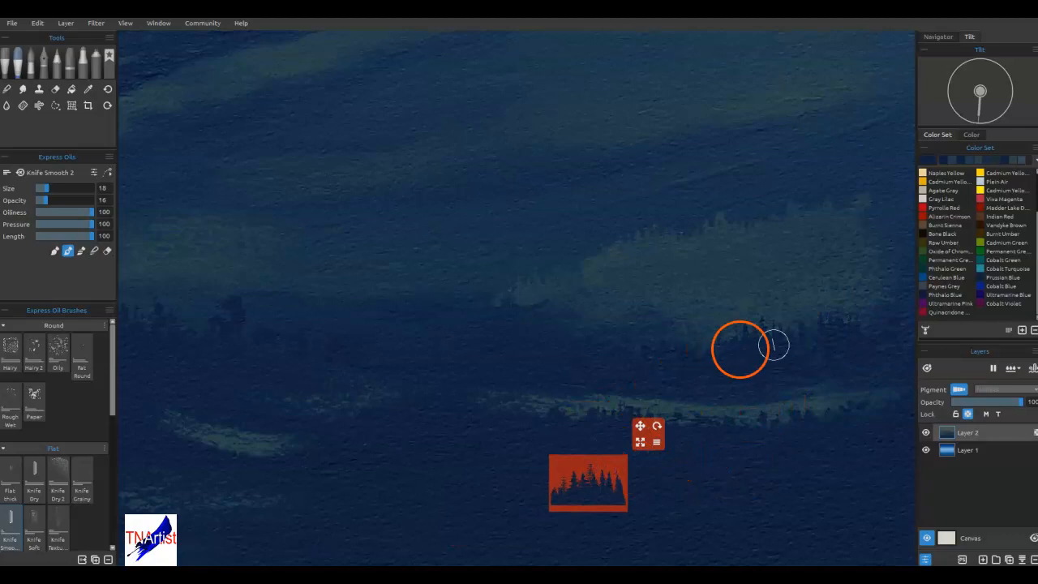
# - Blend the base of the dark blue bush and tree line into the surrounding paint with Knife Smooth 2
pyautogui.moveTo(461, 446); pyautogui.dragTo(835, 316)
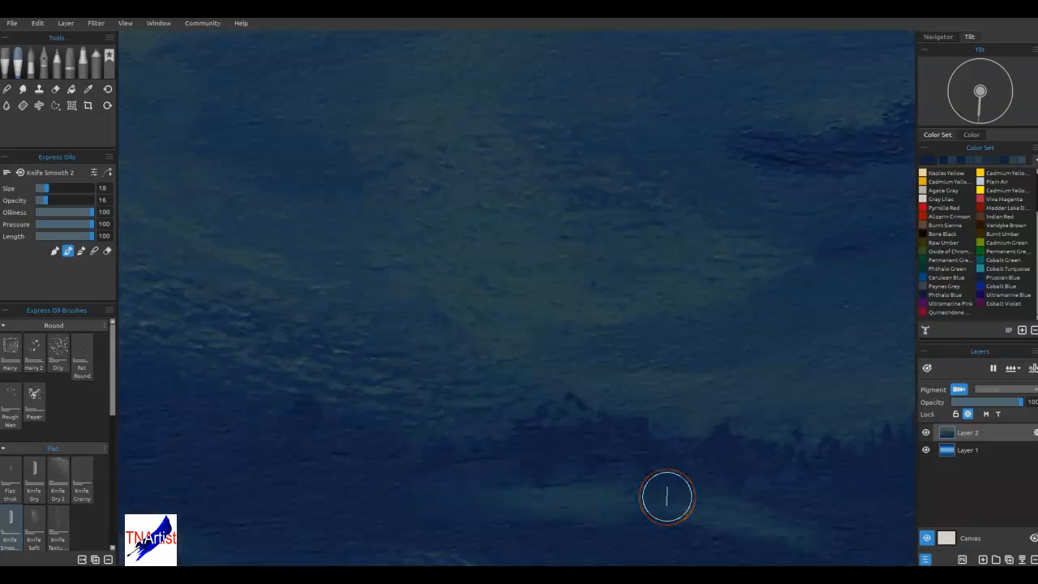
pyautogui.press('i')
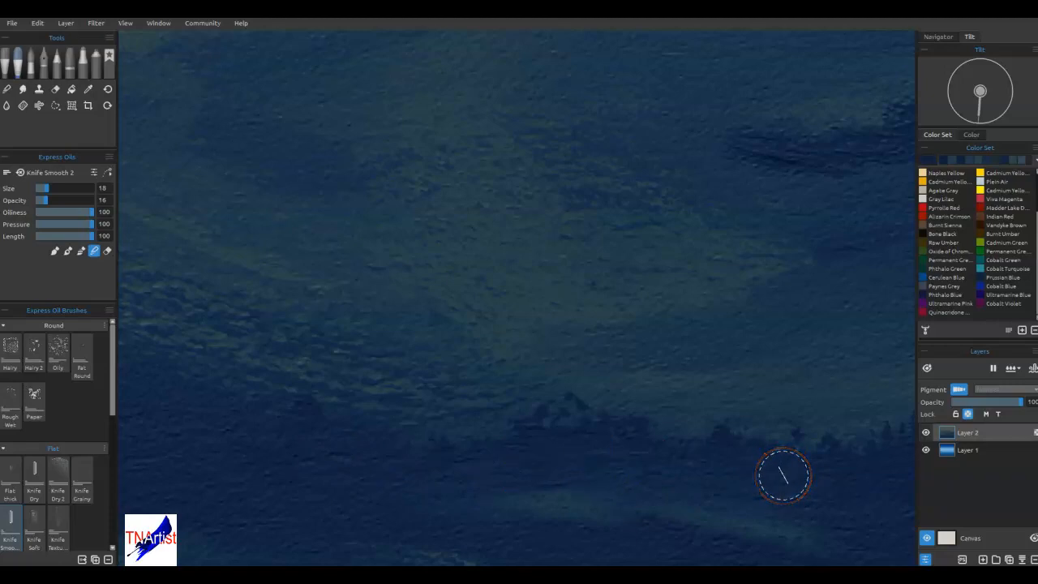
pyautogui.hotkey('ctrl', '0')
# - Move the pine stencil to the canvas's lower-left edge and paint adjacent groups of sampled blue-green pines above the light streak
pyautogui.click(716, 518)
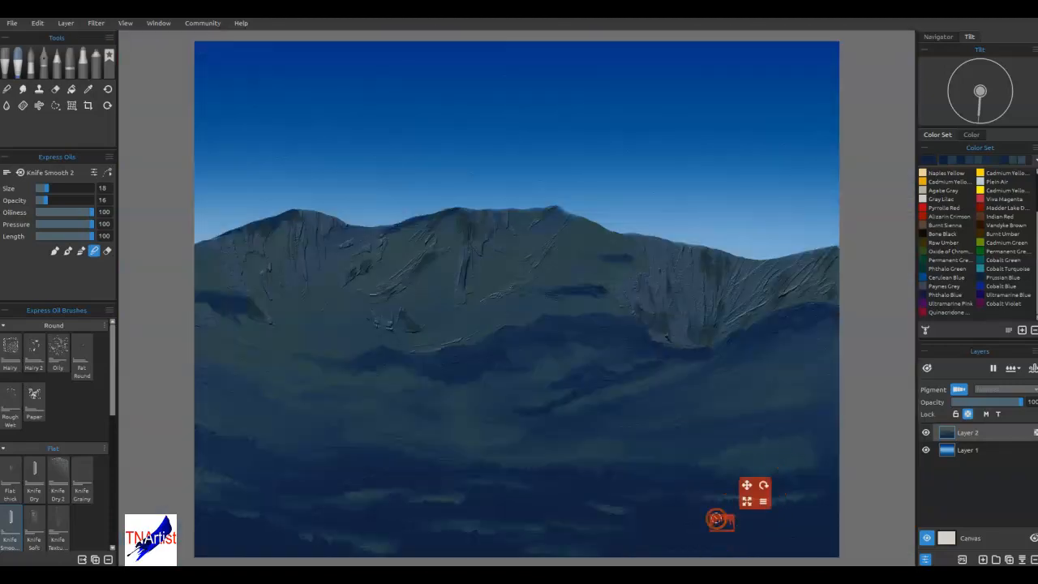
pyautogui.moveTo(747, 485); pyautogui.dragTo(228, 428)
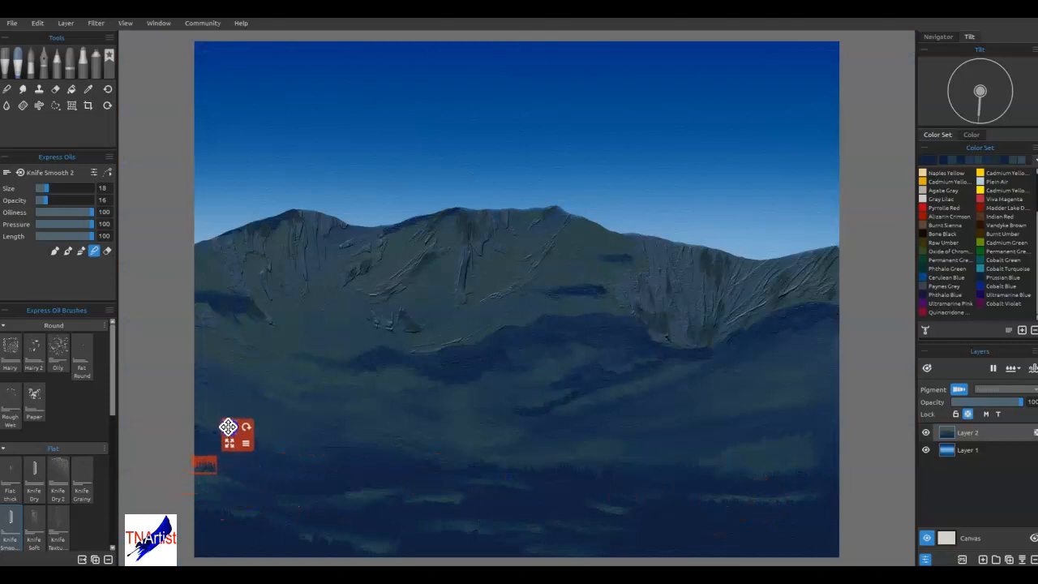
pyautogui.scroll(4, 243, 492)
pyautogui.moveTo(257, 487); pyautogui.dragTo(649, 479)
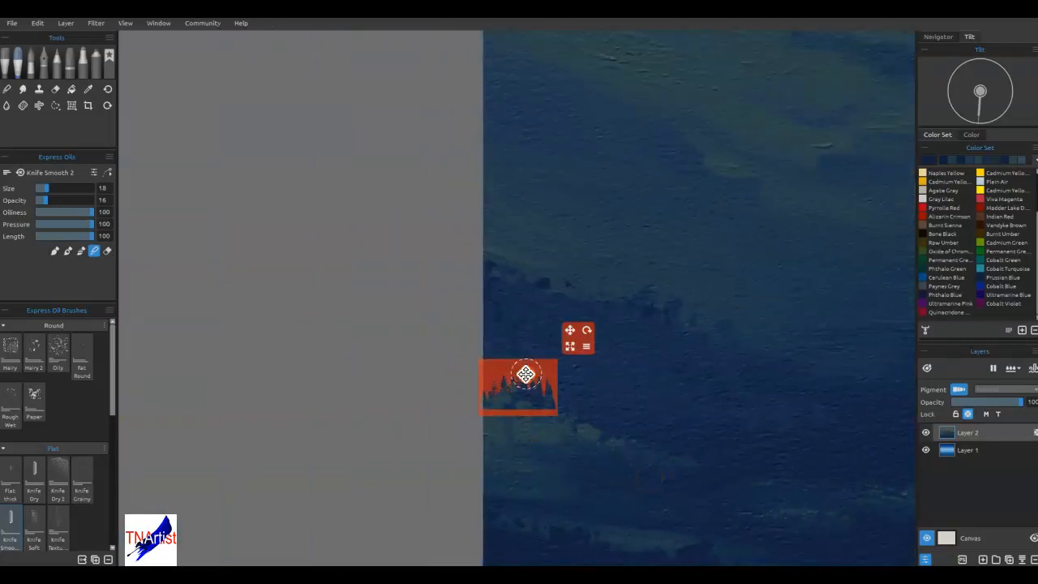
pyautogui.moveTo(528, 370)
pyautogui.mouseDown()
pyautogui.moveTo(607, 405)
pyautogui.moveTo(595, 399)
pyautogui.moveTo(576, 420)
pyautogui.moveTo(633, 431)
pyautogui.moveTo(645, 420)
pyautogui.mouseUp()
pyautogui.keyDown('alt'); pyautogui.click(590, 432); pyautogui.keyUp('alt')
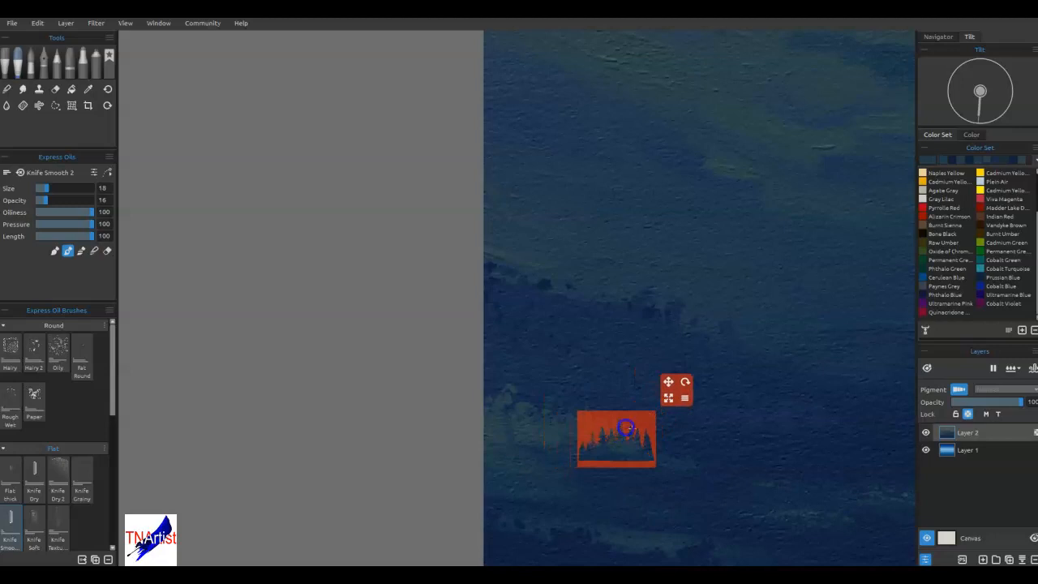
pyautogui.moveTo(654, 429); pyautogui.dragTo(692, 426)
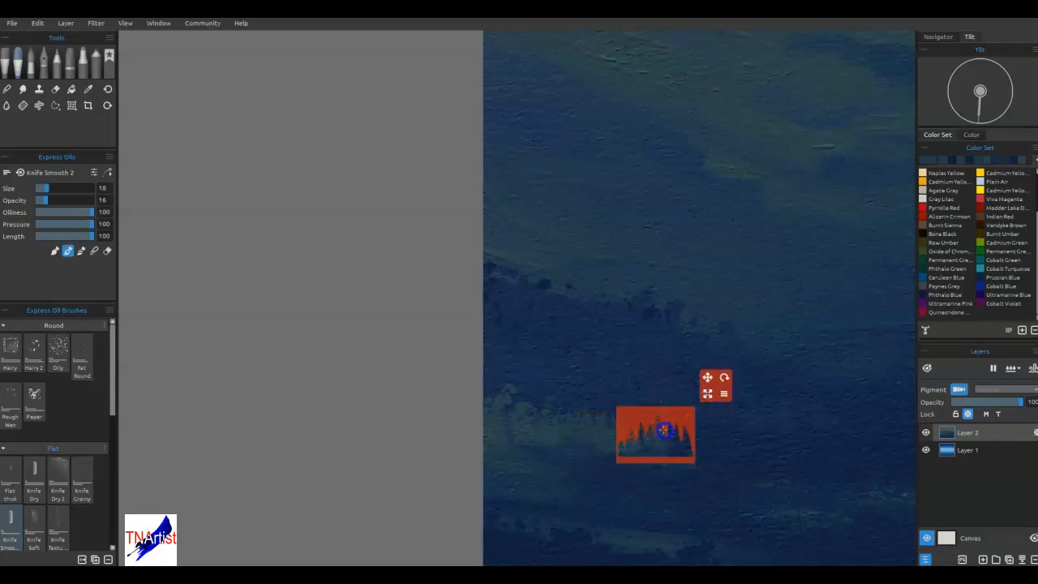
pyautogui.moveTo(673, 435); pyautogui.dragTo(515, 504)
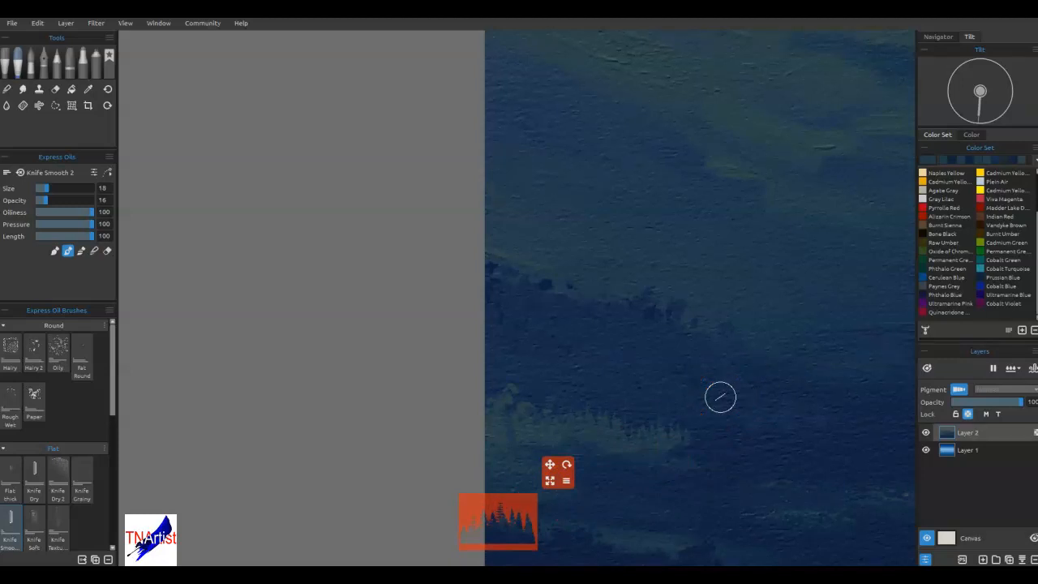
# - Reduce the Knife Smooth 2 size to 5 and dab small blue-green foliage along the lower-left light streak
pyautogui.press('[')
pyautogui.press('[')
pyautogui.press('[')
pyautogui.press('[')
pyautogui.press('[')
pyautogui.press('[')
pyautogui.press('[')
pyautogui.press('[')
pyautogui.press('[')
pyautogui.press('[')
pyautogui.press('[')
pyautogui.press('[')
pyautogui.press('[')
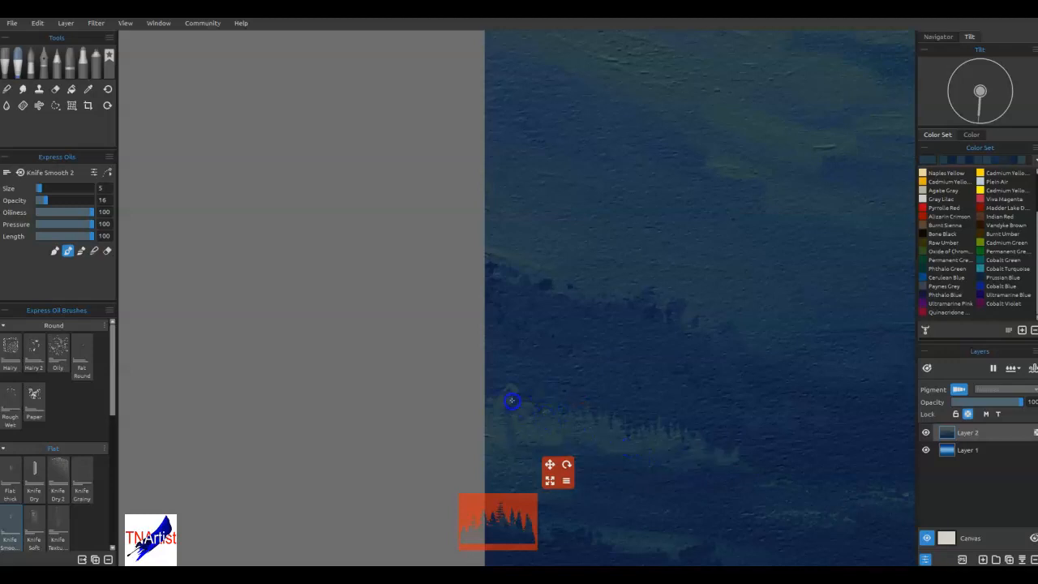
pyautogui.moveTo(601, 414)
pyautogui.mouseDown()
pyautogui.moveTo(779, 452)
pyautogui.moveTo(772, 494)
pyautogui.moveTo(723, 470)
pyautogui.moveTo(757, 473)
pyautogui.mouseUp()
# - Hide the pine tree stencil and touch up the light patch at the painting's lower right with blue-green
pyautogui.click(761, 516)
pyautogui.hotkey('ctrl', '0')
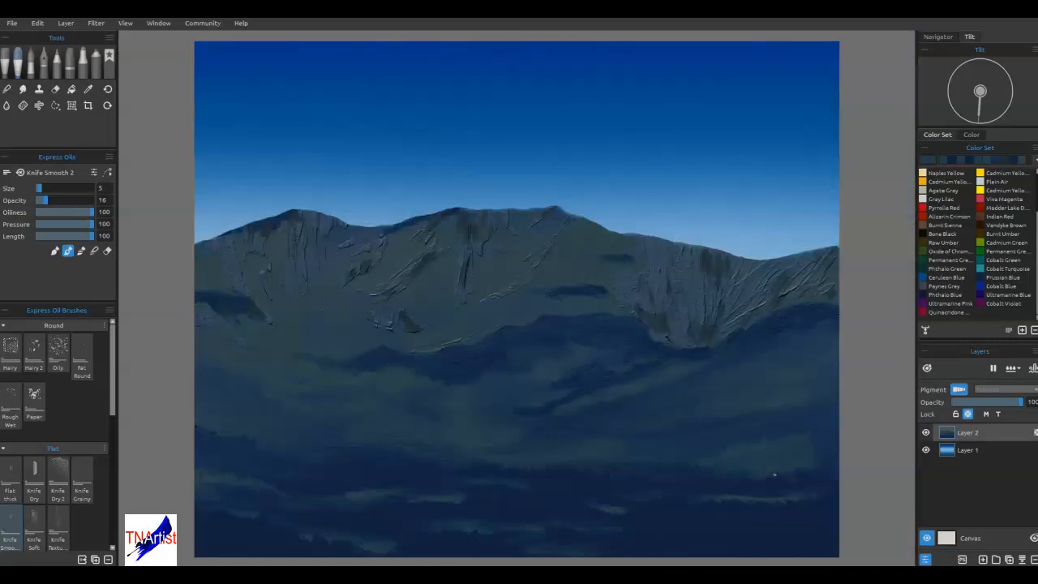
pyautogui.moveTo(775, 475)
pyautogui.mouseDown()
pyautogui.moveTo(821, 440)
pyautogui.moveTo(843, 462)
pyautogui.moveTo(815, 438)
pyautogui.mouseUp()
# - Add a new layer and set the Bush Brush's color to dark green #354c2c
pyautogui.click(983, 559)
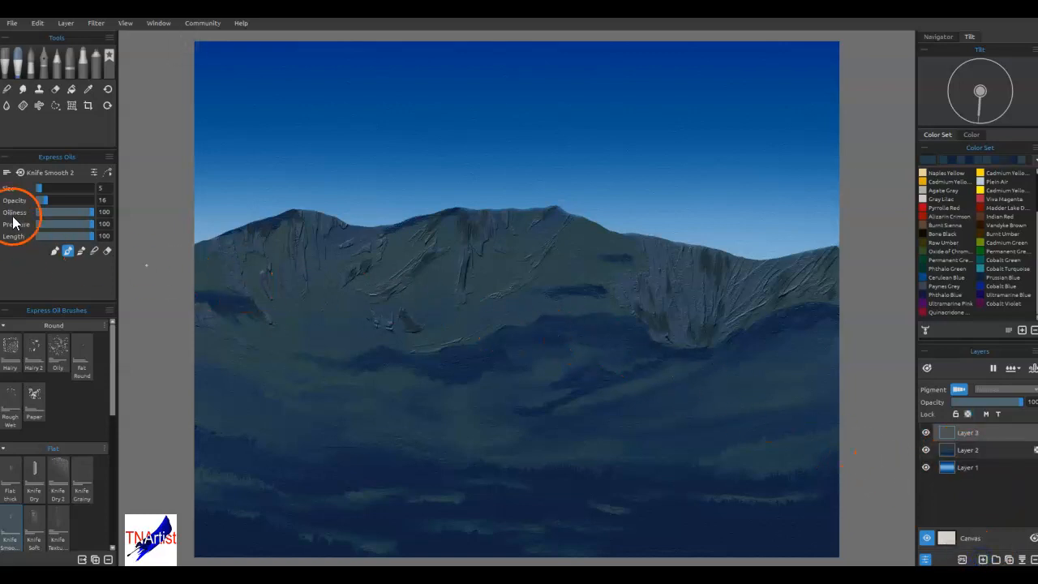
pyautogui.click(11, 60)
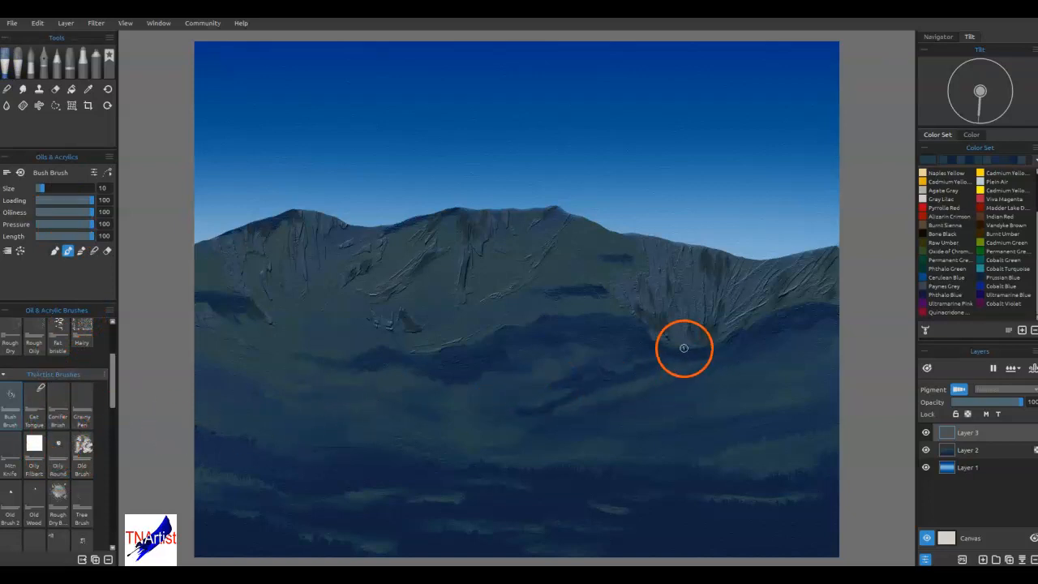
pyautogui.press('alt')
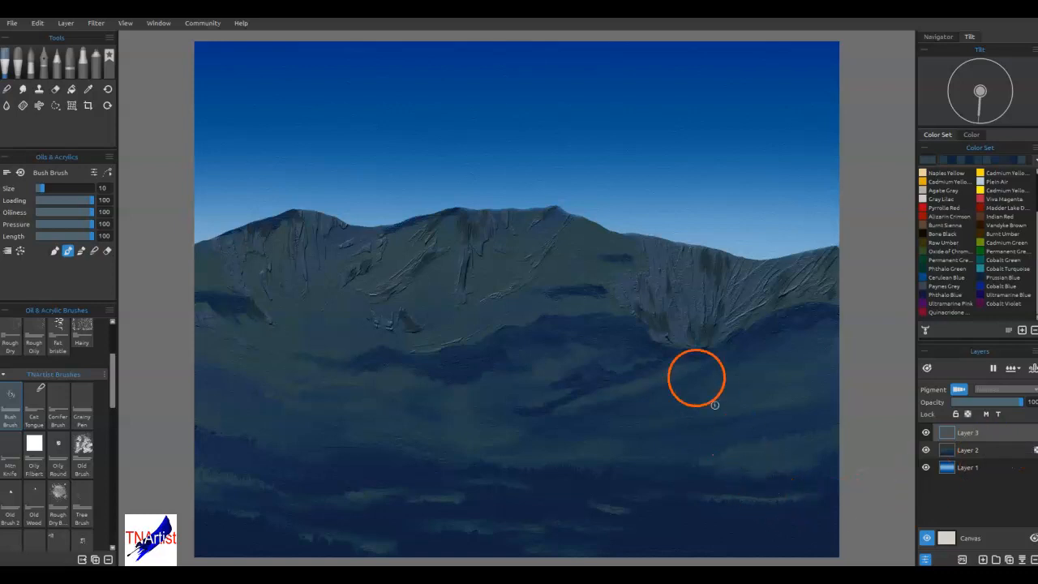
pyautogui.click(926, 163)
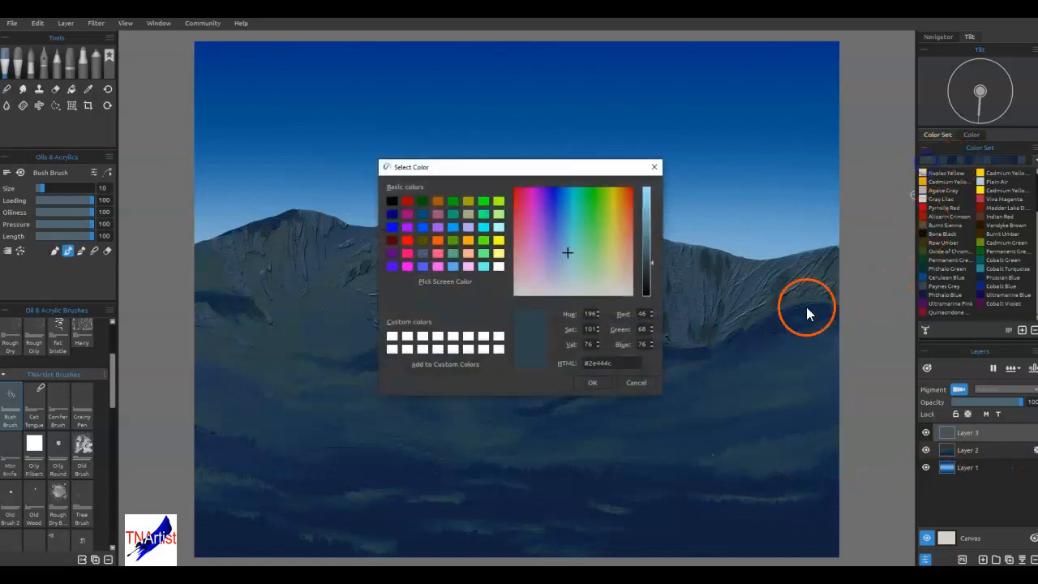
pyautogui.click(598, 251)
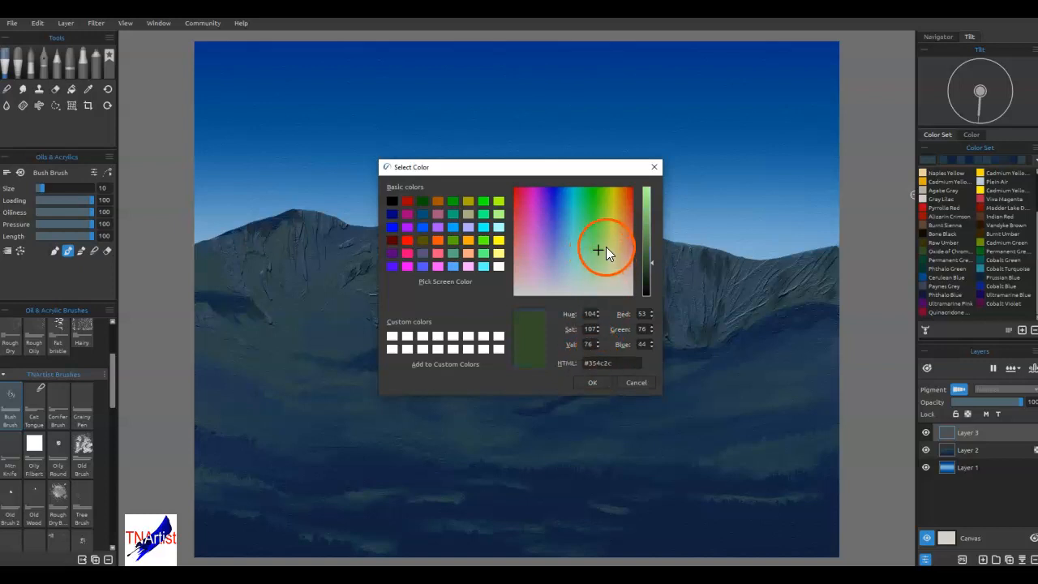
pyautogui.click(595, 382)
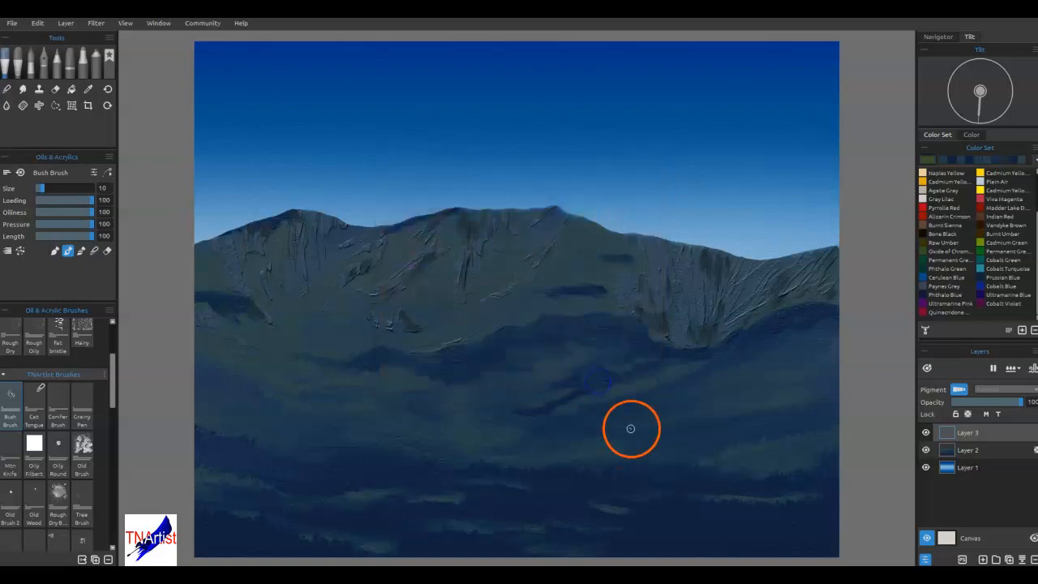
# - Try dabbing olive green with the Bush Brush on the central mountain slope above the blue shadow
pyautogui.click(546, 271)
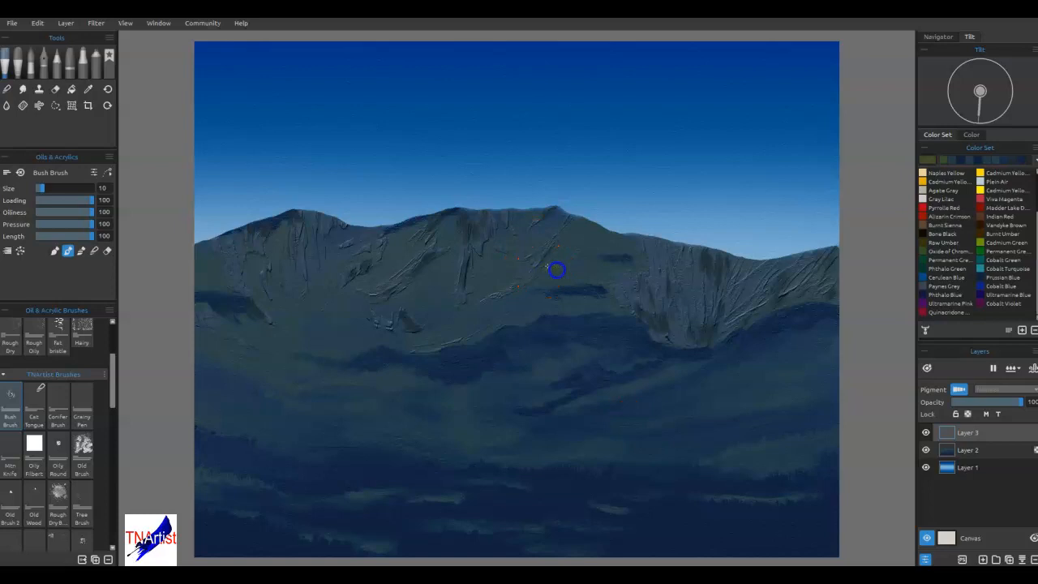
pyautogui.click(551, 275)
pyautogui.click(596, 277)
pyautogui.scroll(4, 596, 276)
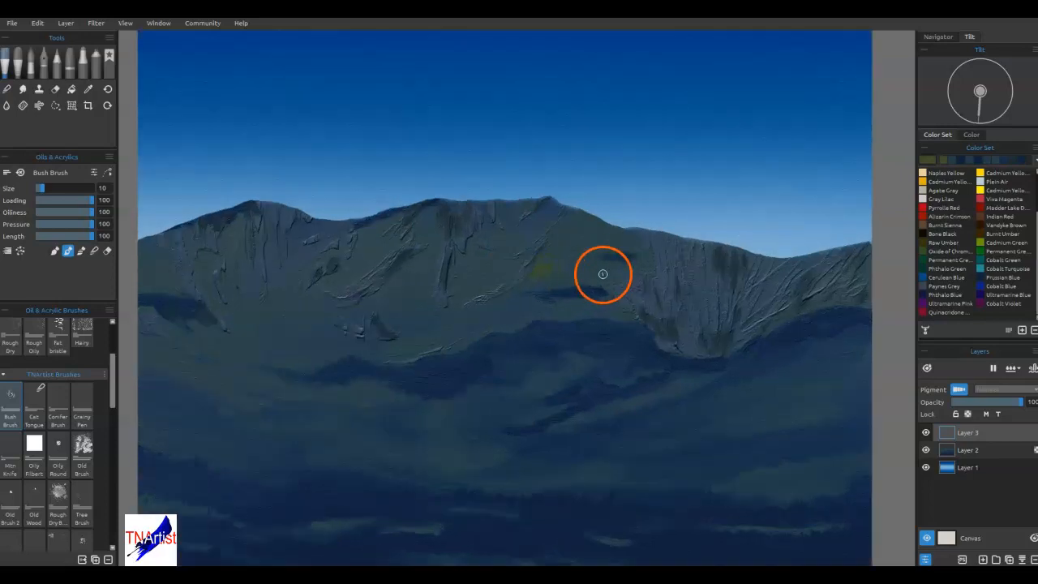
# - Lighten the paint color to olive green #526338
pyautogui.click(921, 161)
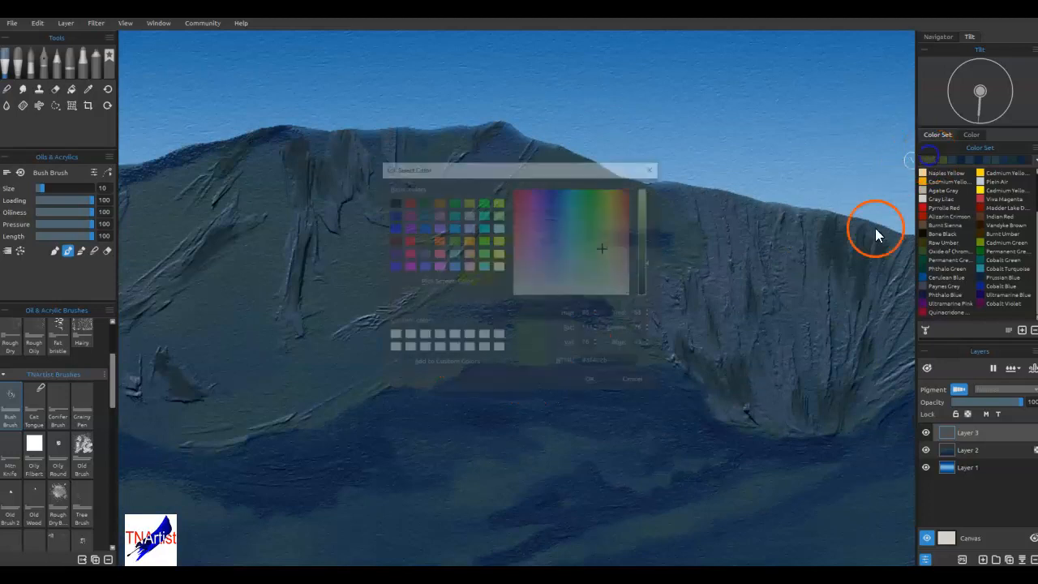
pyautogui.click(647, 258)
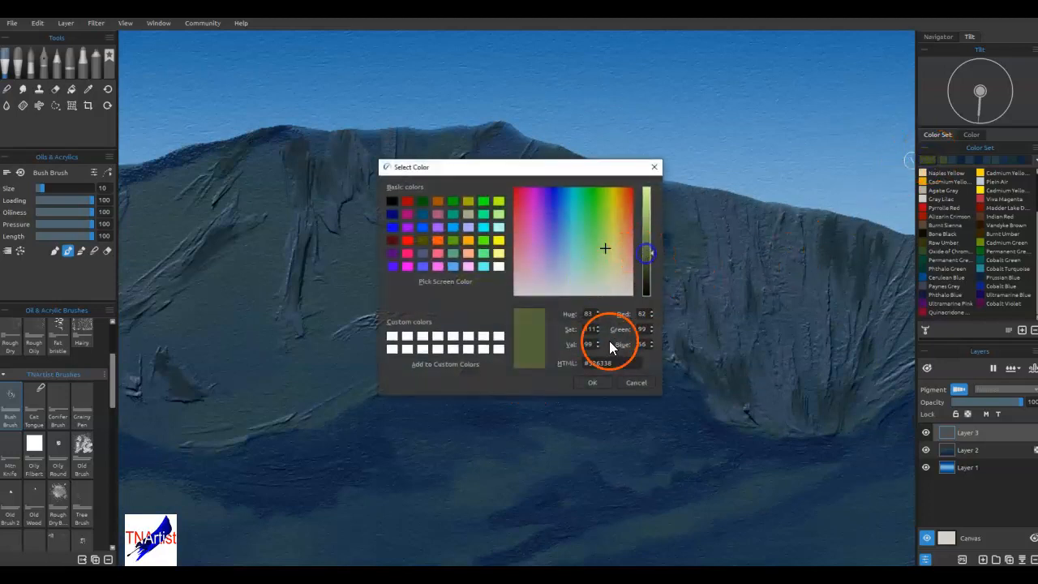
pyautogui.click(593, 383)
# - Test the olive green on the central slope with Bush Brush dabs and a Round Hard 3 patch, removing both
pyautogui.moveTo(471, 288); pyautogui.dragTo(500, 279)
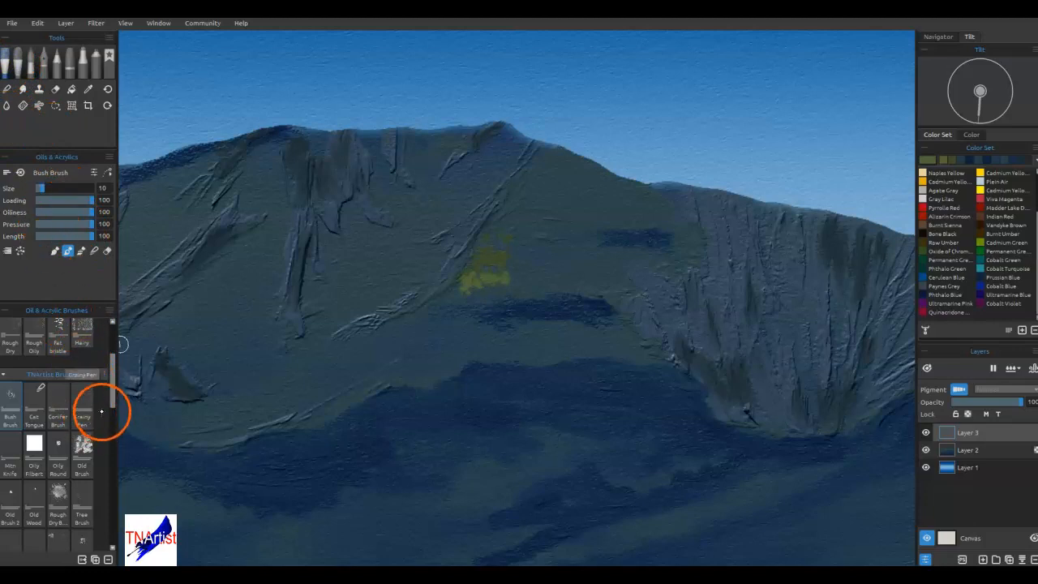
pyautogui.moveTo(110, 365); pyautogui.dragTo(111, 324)
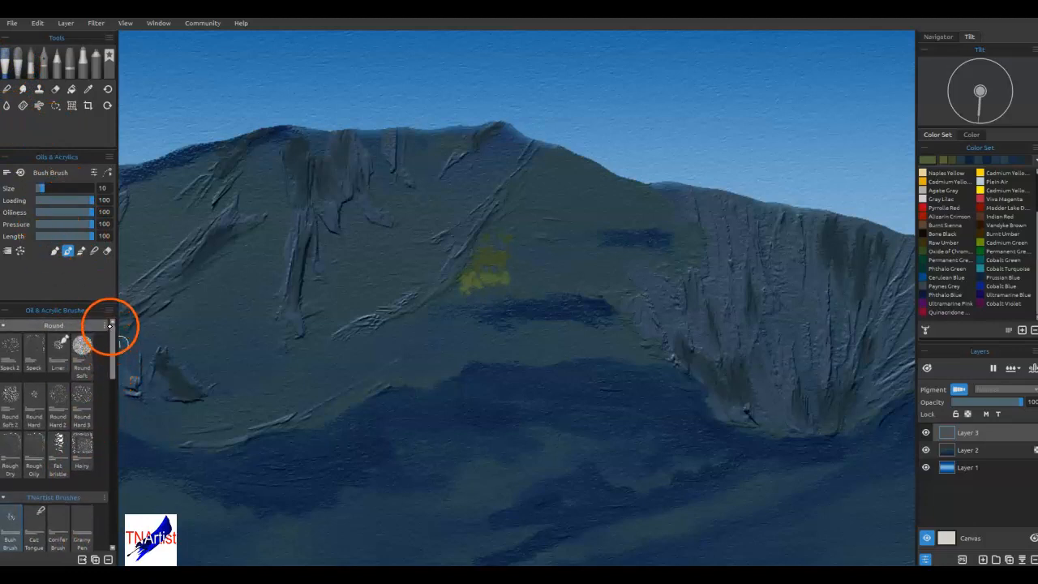
pyautogui.click(82, 398)
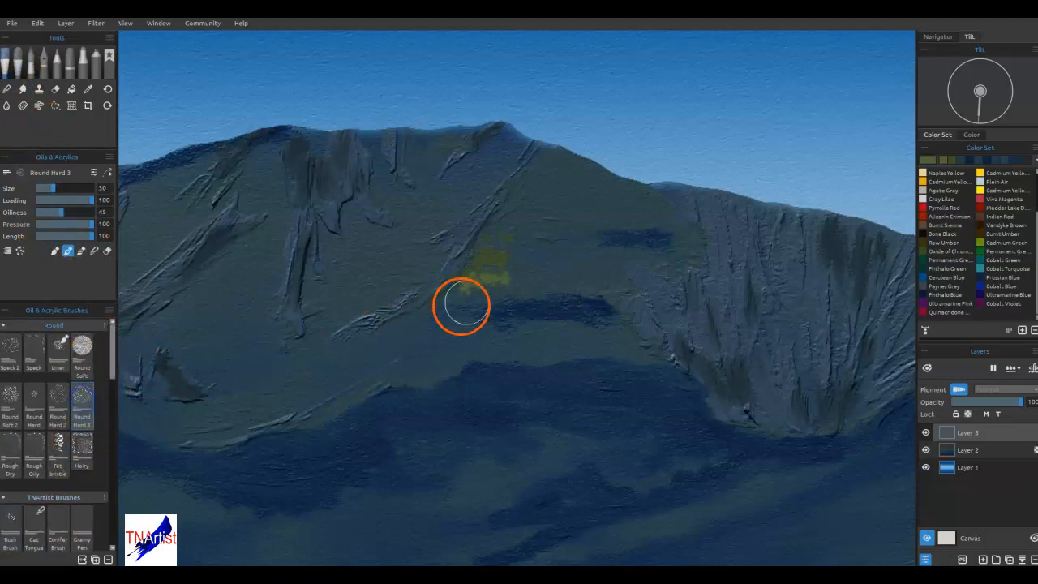
pyautogui.hotkey('ctrl', 'z')
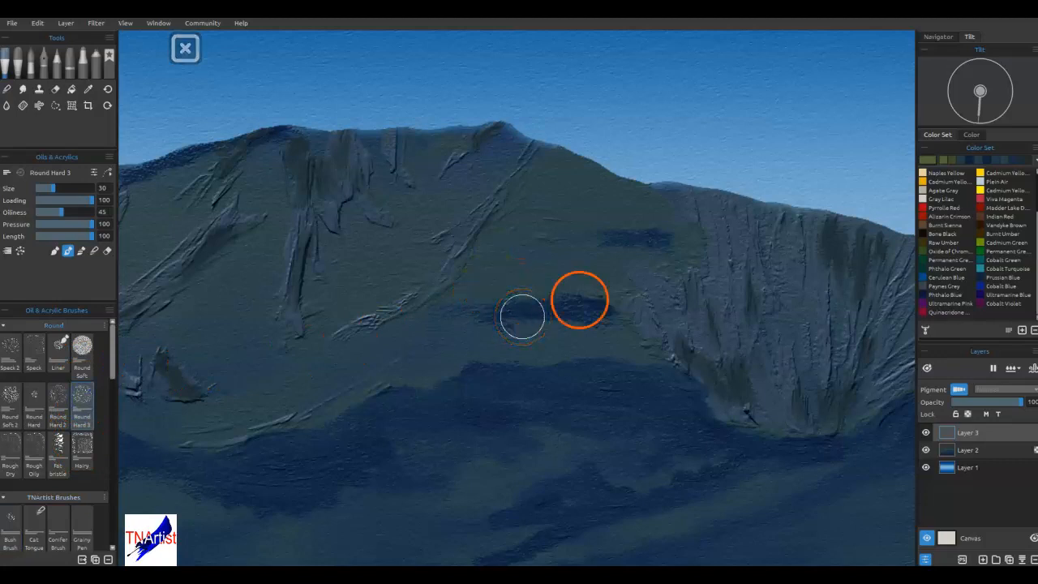
pyautogui.moveTo(461, 292)
pyautogui.mouseDown()
pyautogui.moveTo(487, 287)
pyautogui.moveTo(470, 287)
pyautogui.moveTo(482, 291)
pyautogui.moveTo(475, 271)
pyautogui.moveTo(530, 294)
pyautogui.moveTo(598, 281)
pyautogui.moveTo(516, 278)
pyautogui.moveTo(568, 272)
pyautogui.mouseUp()
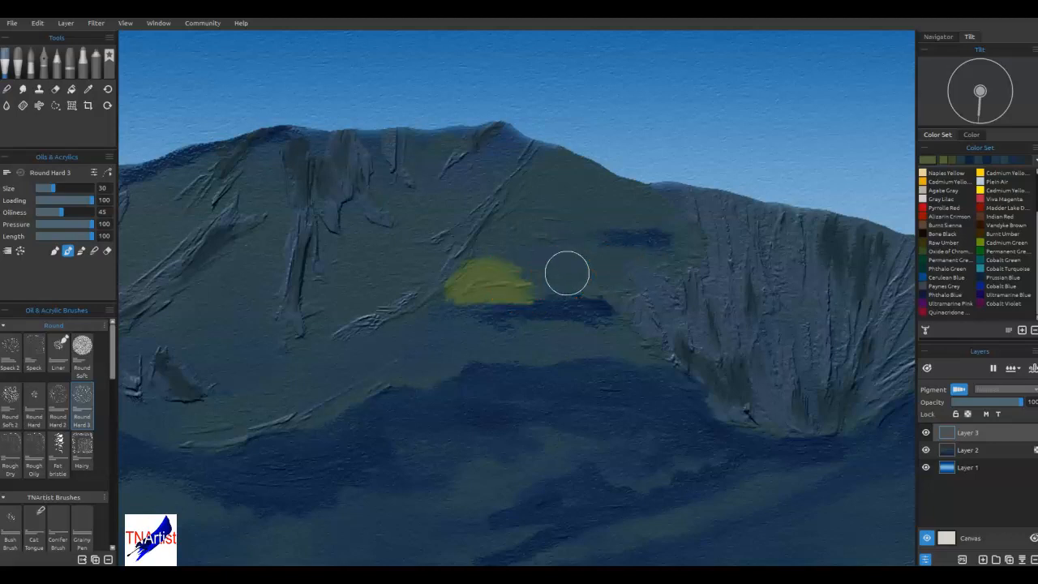
pyautogui.press('Delete')
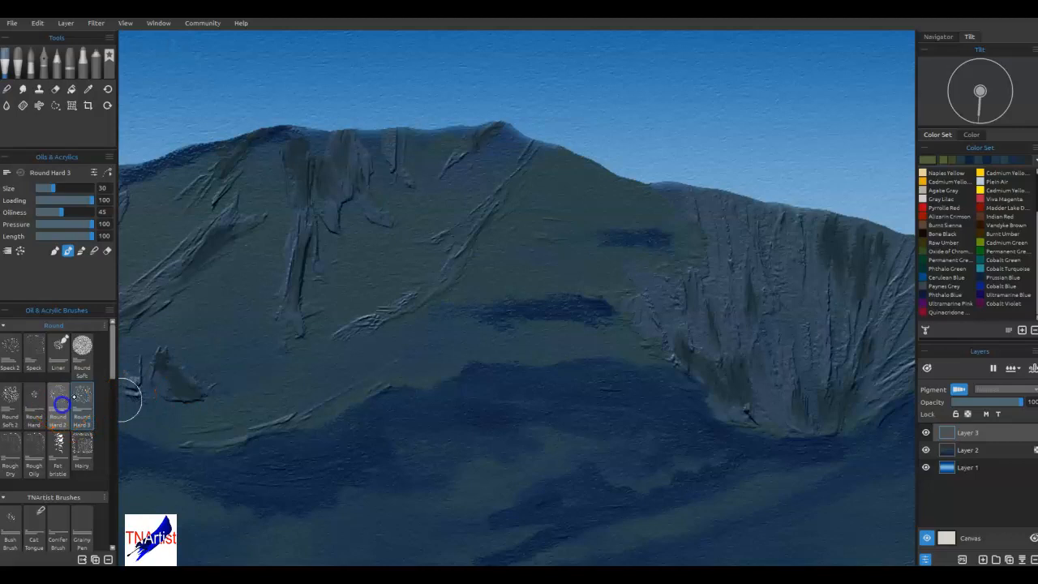
# - Set the Round Hard 2 brush to size 10 and paint olive green strokes above the blue shadow on the central slope
pyautogui.click(61, 397)
pyautogui.press('[')
pyautogui.press('[')
pyautogui.press('[')
pyautogui.press('[')
pyautogui.press('[')
pyautogui.press('[')
pyautogui.press('[')
pyautogui.press('[')
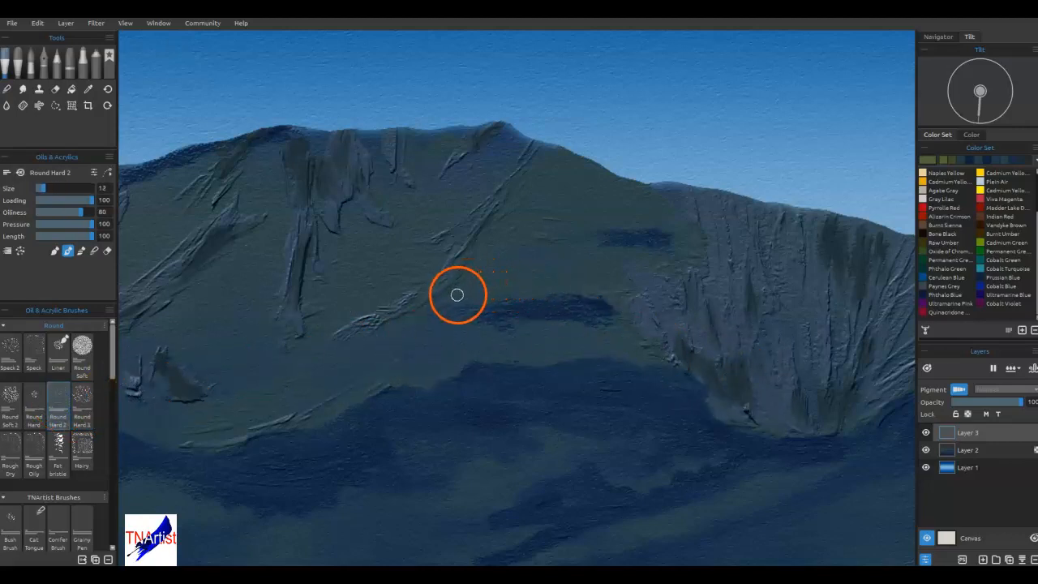
pyautogui.press('[')
pyautogui.moveTo(492, 286); pyautogui.dragTo(549, 280)
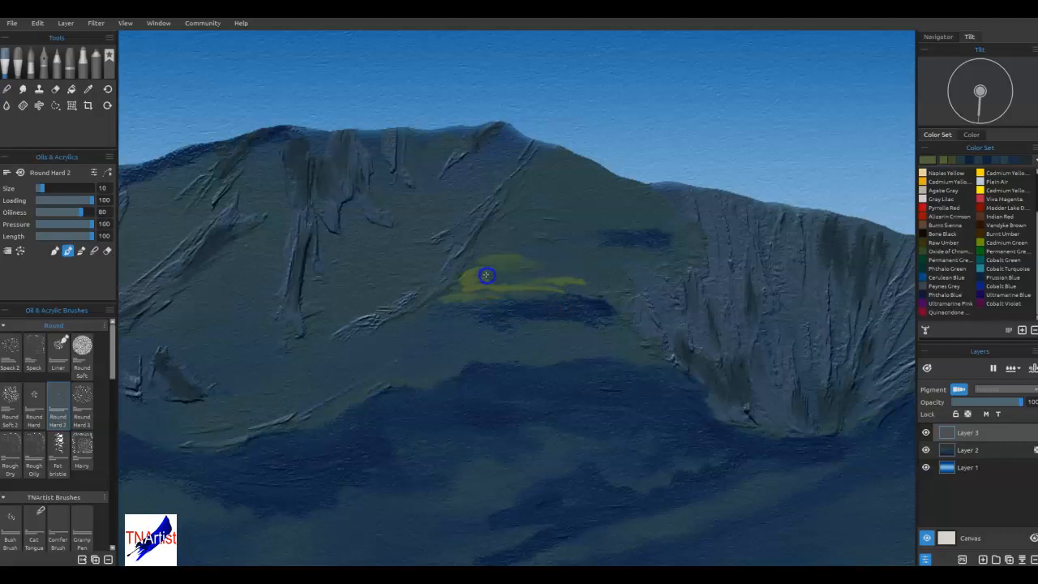
pyautogui.moveTo(523, 276)
pyautogui.mouseDown()
pyautogui.moveTo(493, 258)
pyautogui.moveTo(528, 247)
pyautogui.mouseUp()
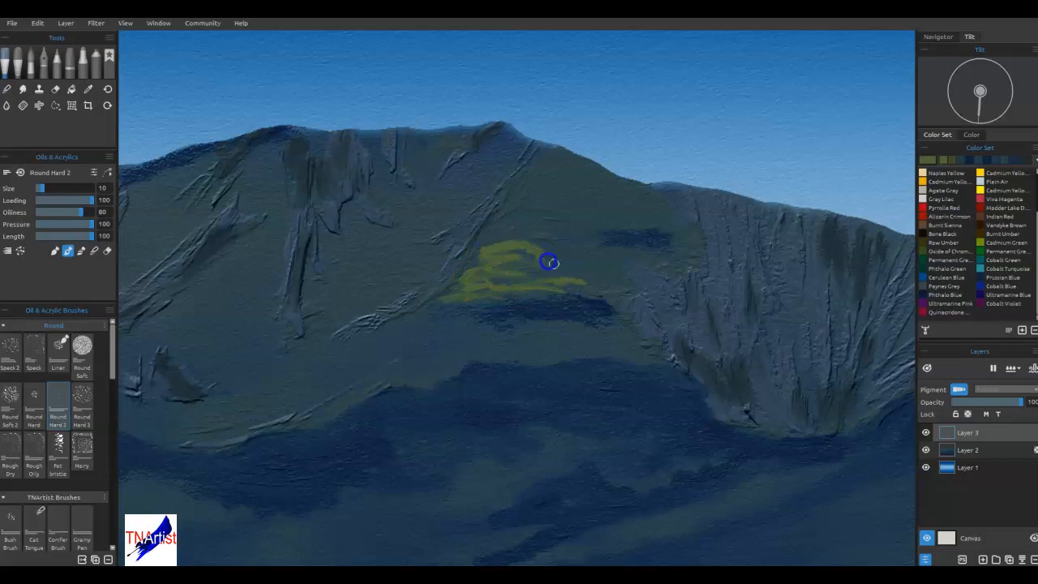
# - Extend the olive green strokes around the small upper shadow and up the central slope to the mountain ridge
pyautogui.moveTo(584, 270)
pyautogui.mouseDown()
pyautogui.moveTo(552, 263)
pyautogui.moveTo(614, 283)
pyautogui.mouseUp()
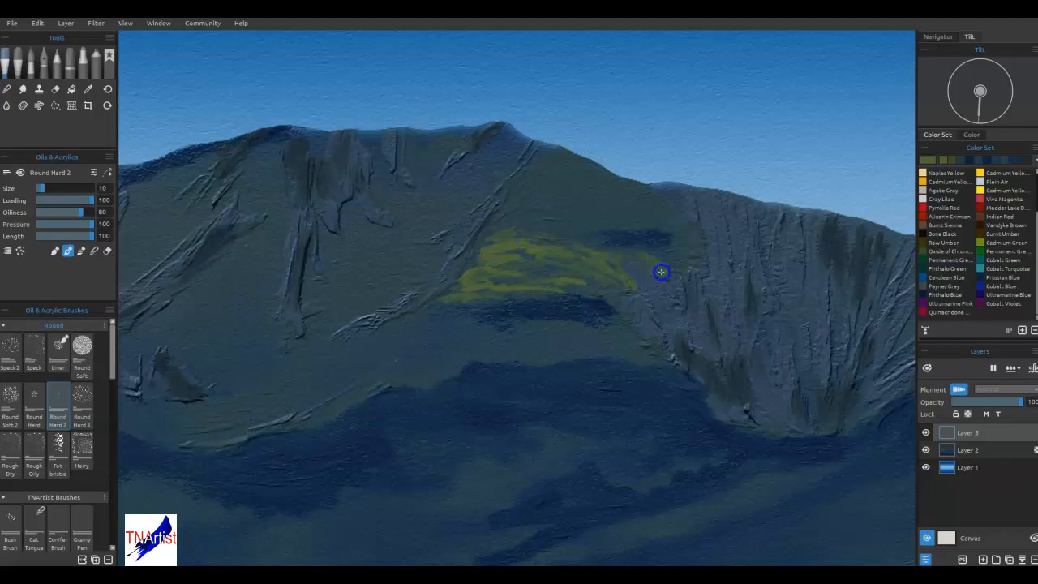
pyautogui.moveTo(677, 270)
pyautogui.mouseDown()
pyautogui.moveTo(655, 253)
pyautogui.moveTo(683, 261)
pyautogui.moveTo(672, 238)
pyautogui.moveTo(694, 251)
pyautogui.moveTo(685, 227)
pyautogui.moveTo(698, 236)
pyautogui.moveTo(661, 208)
pyautogui.moveTo(683, 218)
pyautogui.moveTo(663, 197)
pyautogui.moveTo(592, 167)
pyautogui.moveTo(620, 196)
pyautogui.moveTo(441, 210)
pyautogui.moveTo(584, 206)
pyautogui.moveTo(608, 199)
pyautogui.moveTo(548, 176)
pyautogui.moveTo(590, 179)
pyautogui.moveTo(589, 163)
pyautogui.moveTo(538, 153)
pyautogui.moveTo(554, 149)
pyautogui.moveTo(600, 170)
pyautogui.moveTo(555, 153)
pyautogui.moveTo(534, 168)
pyautogui.moveTo(597, 207)
pyautogui.moveTo(549, 207)
pyautogui.moveTo(586, 224)
pyautogui.moveTo(520, 230)
pyautogui.moveTo(586, 231)
pyautogui.moveTo(517, 224)
pyautogui.moveTo(554, 214)
pyautogui.moveTo(502, 215)
pyautogui.moveTo(545, 196)
pyautogui.mouseUp()
pyautogui.click(551, 161)
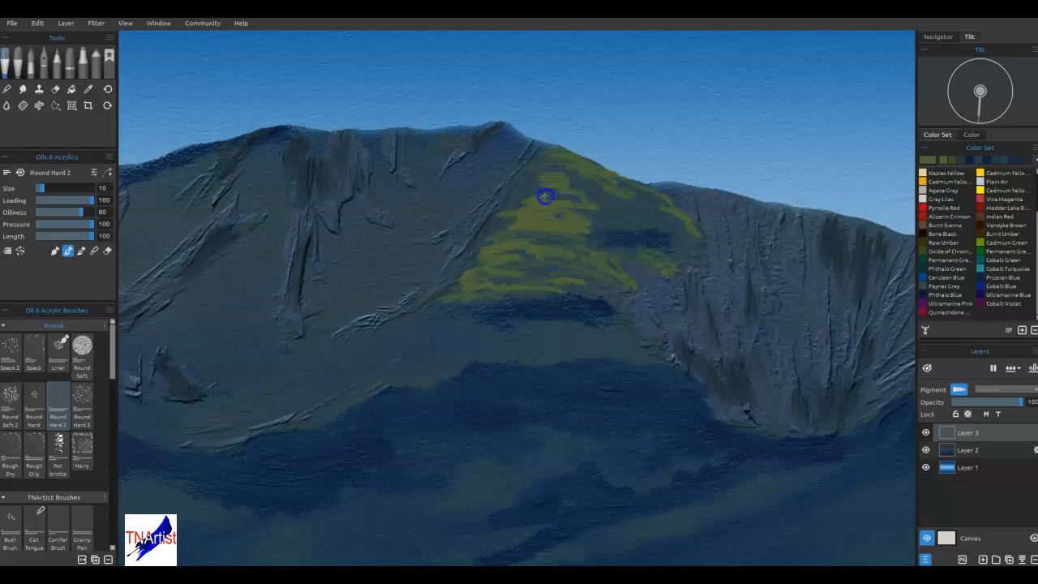
# - Blend the olive green strokes across the upper central slope, from the ridge down to the blue shadow
pyautogui.click(635, 248)
pyautogui.moveTo(635, 248)
pyautogui.mouseDown()
pyautogui.moveTo(621, 319)
pyautogui.moveTo(631, 275)
pyautogui.moveTo(561, 234)
pyautogui.moveTo(569, 230)
pyautogui.moveTo(558, 215)
pyautogui.moveTo(611, 219)
pyautogui.moveTo(547, 197)
pyautogui.mouseUp()
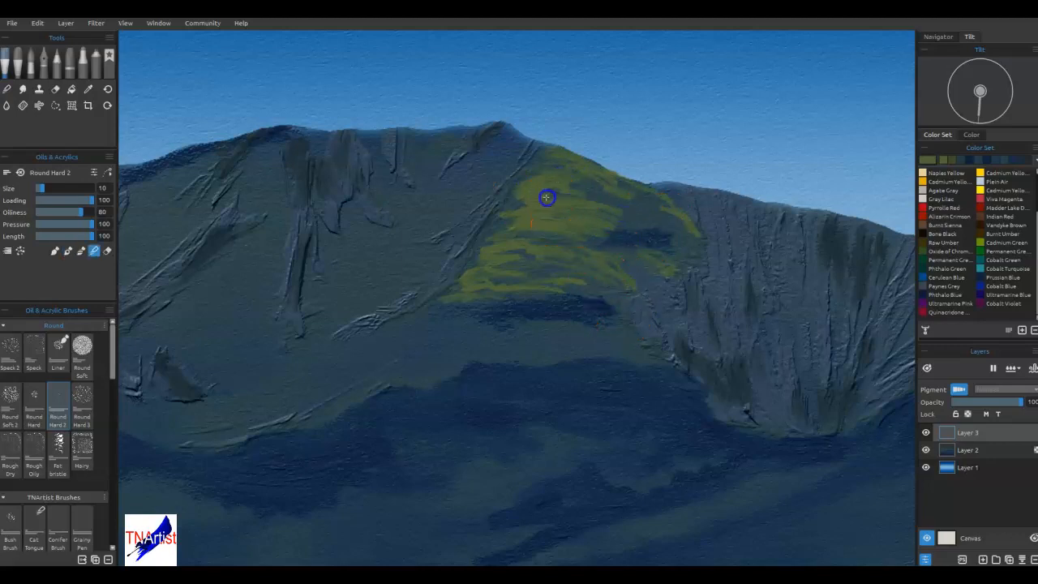
pyautogui.moveTo(620, 198)
pyautogui.mouseDown()
pyautogui.moveTo(580, 178)
pyautogui.moveTo(687, 218)
pyautogui.moveTo(628, 199)
pyautogui.moveTo(619, 227)
pyautogui.mouseUp()
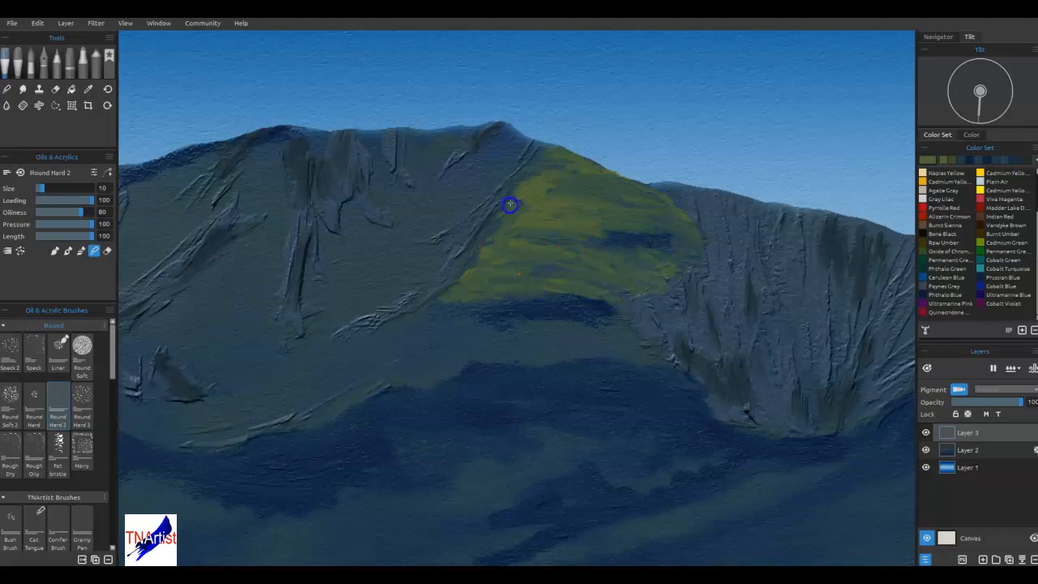
pyautogui.moveTo(535, 175); pyautogui.dragTo(563, 157)
pyautogui.moveTo(546, 277)
pyautogui.mouseDown()
pyautogui.moveTo(535, 289)
pyautogui.moveTo(601, 278)
pyautogui.moveTo(603, 291)
pyautogui.mouseUp()
pyautogui.moveTo(530, 290)
pyautogui.mouseDown()
pyautogui.moveTo(479, 316)
pyautogui.moveTo(521, 293)
pyautogui.moveTo(443, 299)
pyautogui.moveTo(480, 267)
pyautogui.moveTo(476, 257)
pyautogui.moveTo(503, 211)
pyautogui.mouseUp()
pyautogui.moveTo(631, 176); pyautogui.dragTo(590, 168)
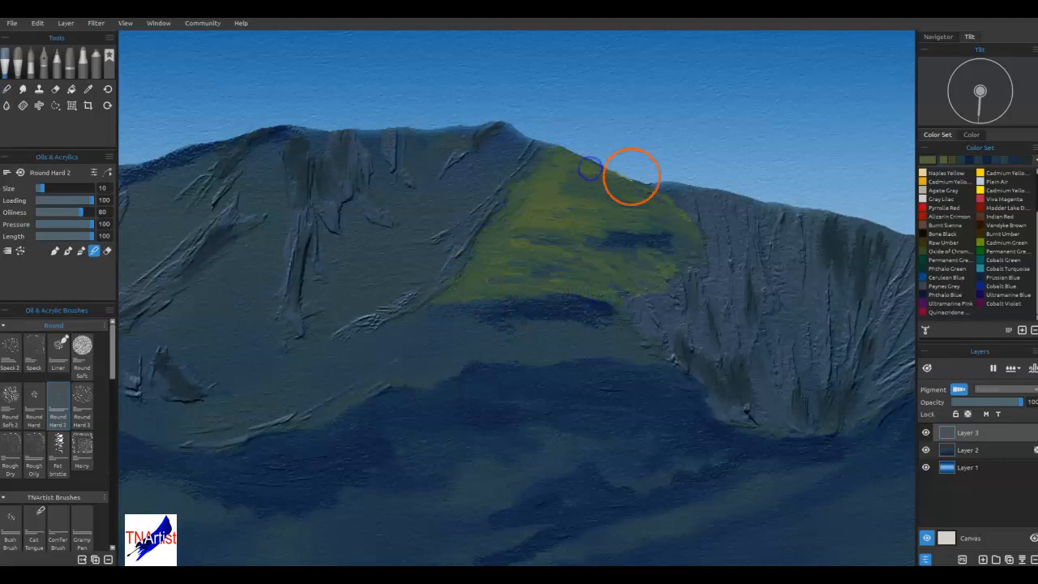
pyautogui.moveTo(560, 292); pyautogui.dragTo(511, 294)
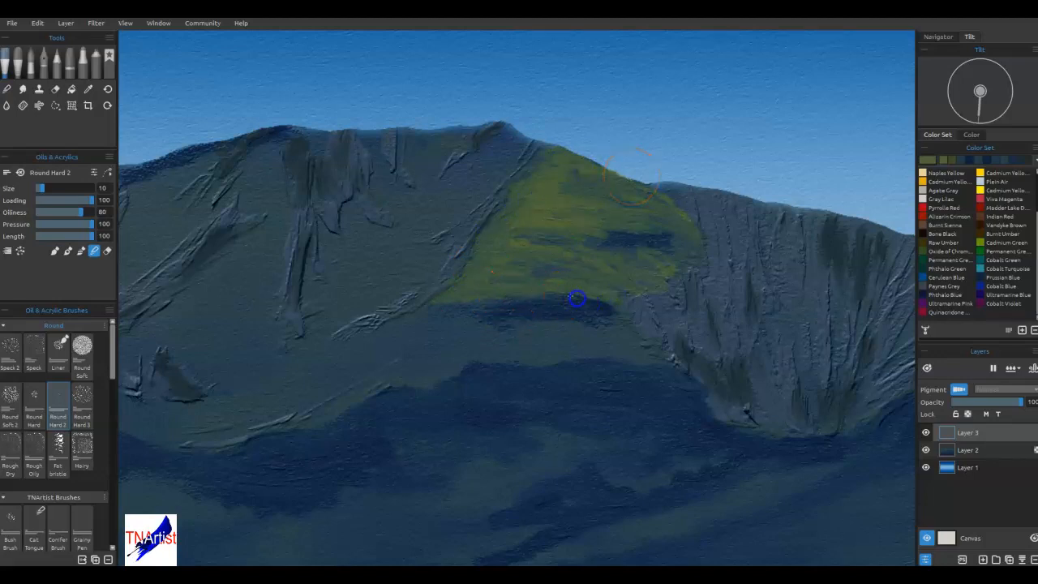
pyautogui.moveTo(607, 305); pyautogui.dragTo(504, 296)
pyautogui.hotkey('ctrl', '0')
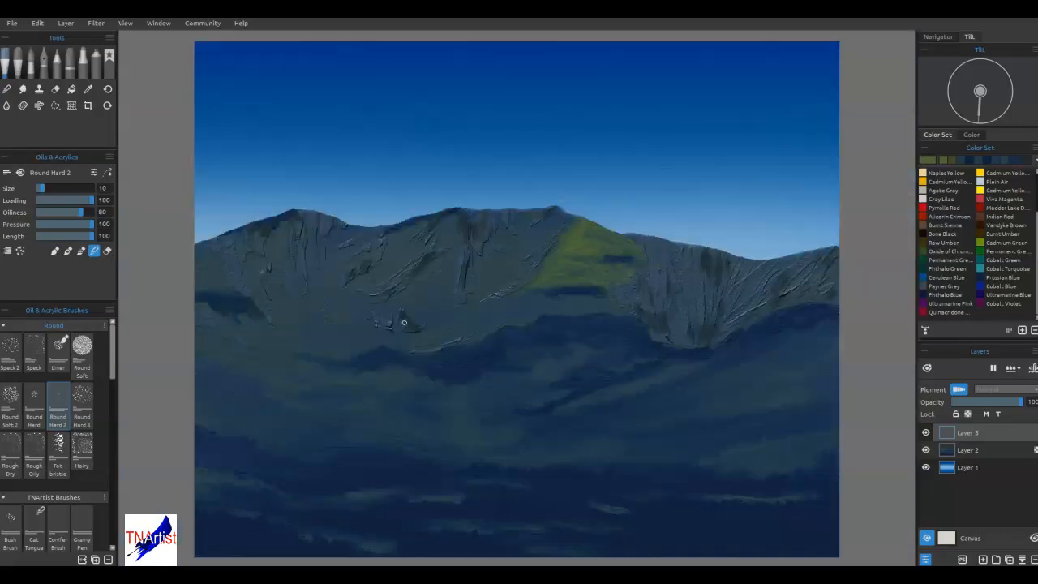
pyautogui.moveTo(598, 306)
pyautogui.mouseDown()
pyautogui.moveTo(537, 306)
pyautogui.moveTo(590, 318)
pyautogui.moveTo(542, 308)
pyautogui.moveTo(568, 308)
pyautogui.moveTo(492, 309)
pyautogui.moveTo(530, 310)
pyautogui.moveTo(519, 292)
pyautogui.moveTo(543, 276)
pyautogui.moveTo(554, 243)
pyautogui.moveTo(538, 286)
pyautogui.mouseUp()
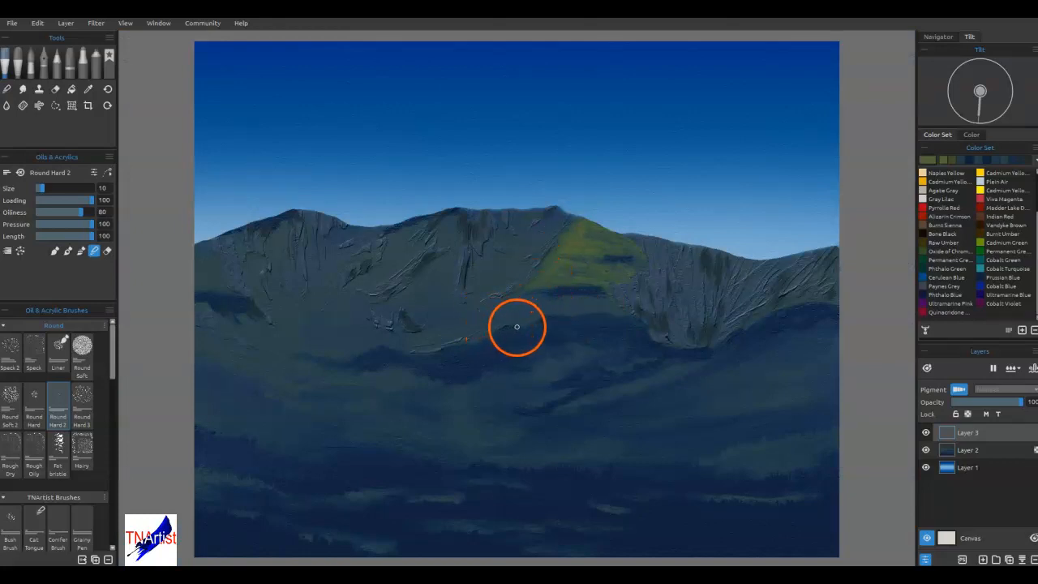
# - Paint olive green strokes beneath the blue shadow and down along the central slope's lower-left ridge
pyautogui.press('b')
pyautogui.moveTo(533, 309)
pyautogui.mouseDown()
pyautogui.moveTo(566, 313)
pyautogui.moveTo(572, 302)
pyautogui.mouseUp()
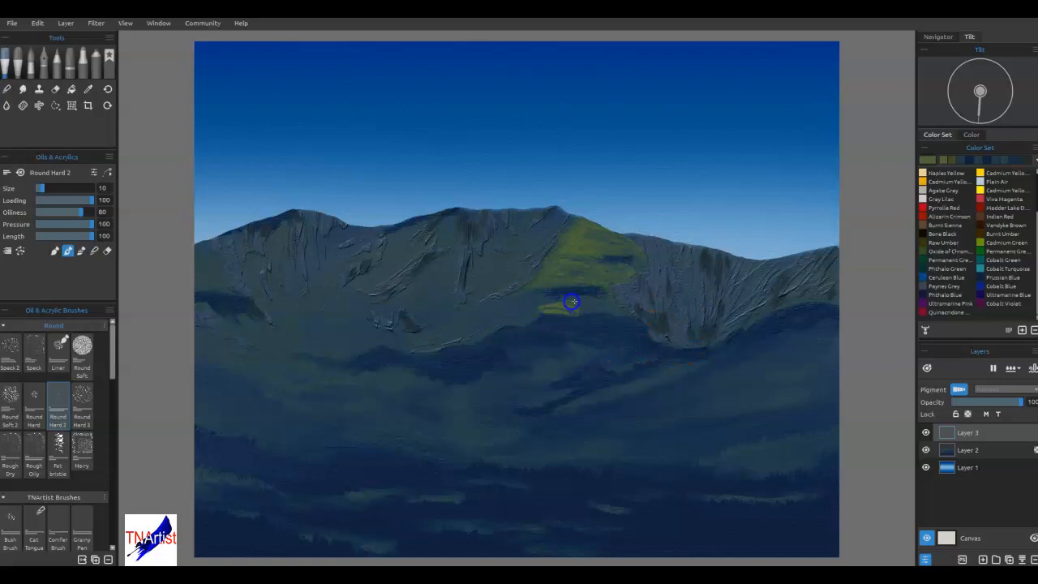
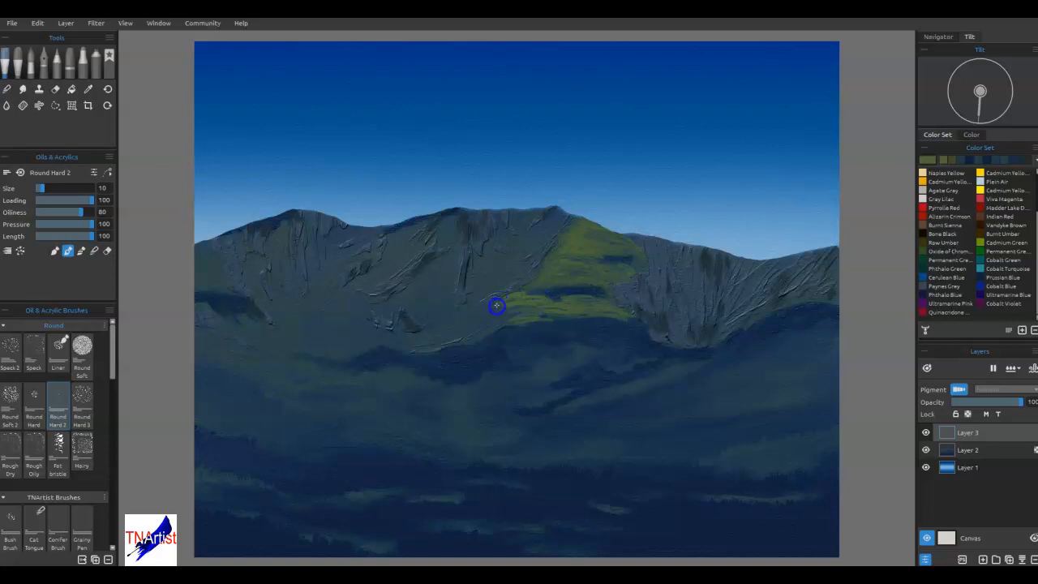
pyautogui.moveTo(485, 322)
pyautogui.mouseDown()
pyautogui.moveTo(518, 309)
pyautogui.moveTo(476, 311)
pyautogui.moveTo(452, 340)
pyautogui.moveTo(441, 338)
pyautogui.moveTo(458, 331)
pyautogui.moveTo(419, 342)
pyautogui.moveTo(463, 328)
pyautogui.moveTo(419, 339)
pyautogui.moveTo(459, 318)
pyautogui.mouseUp()
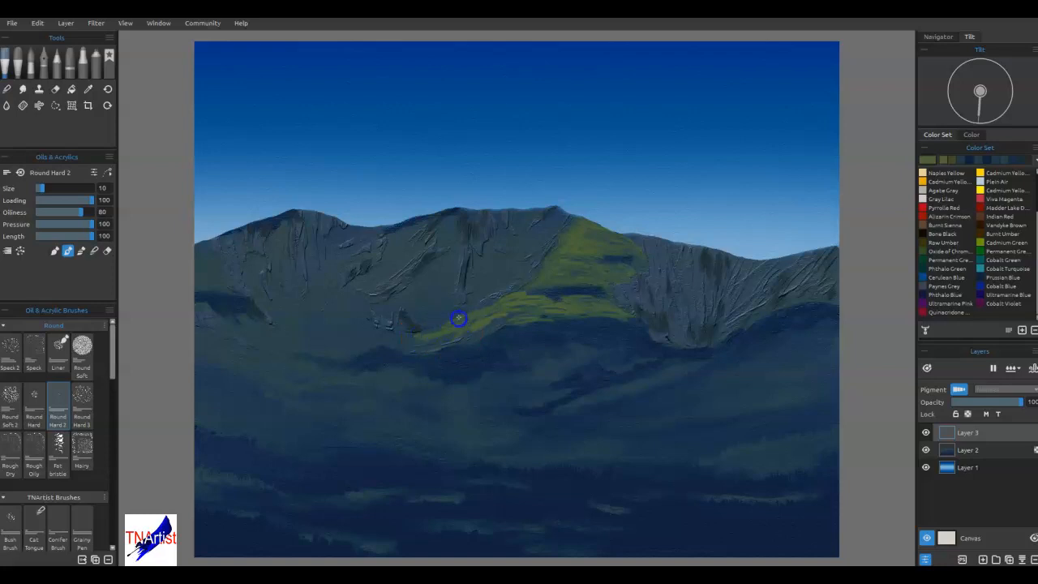
# - Blend the olive green band along the lower ridge and soften the valley edges beneath the right-hand cliffs
pyautogui.press('b')
pyautogui.moveTo(563, 315)
pyautogui.mouseDown()
pyautogui.moveTo(502, 317)
pyautogui.moveTo(620, 313)
pyautogui.moveTo(550, 309)
pyautogui.moveTo(592, 296)
pyautogui.moveTo(556, 296)
pyautogui.moveTo(582, 292)
pyautogui.moveTo(520, 298)
pyautogui.mouseUp()
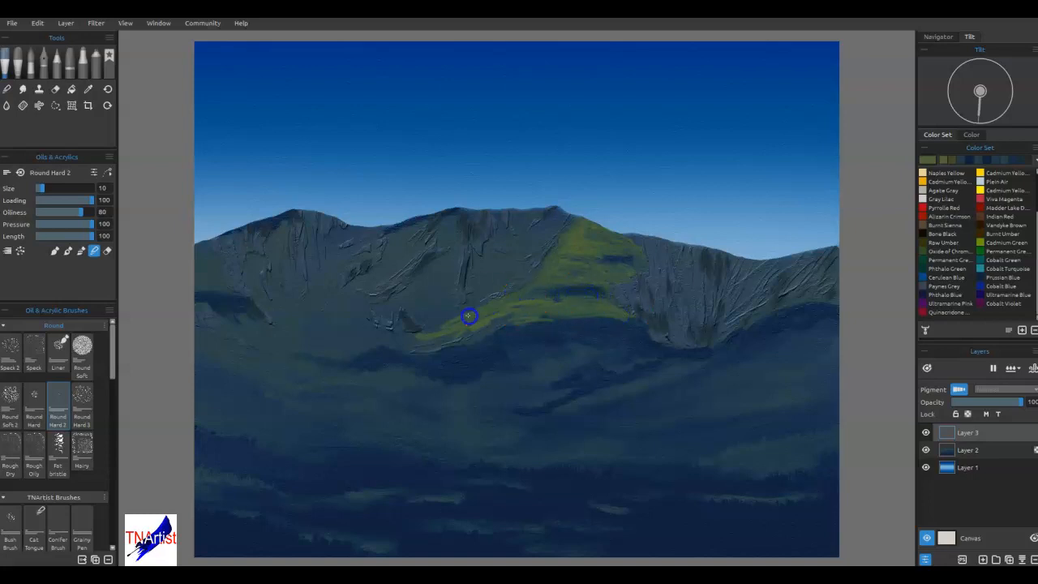
pyautogui.click(510, 326)
pyautogui.click(497, 333)
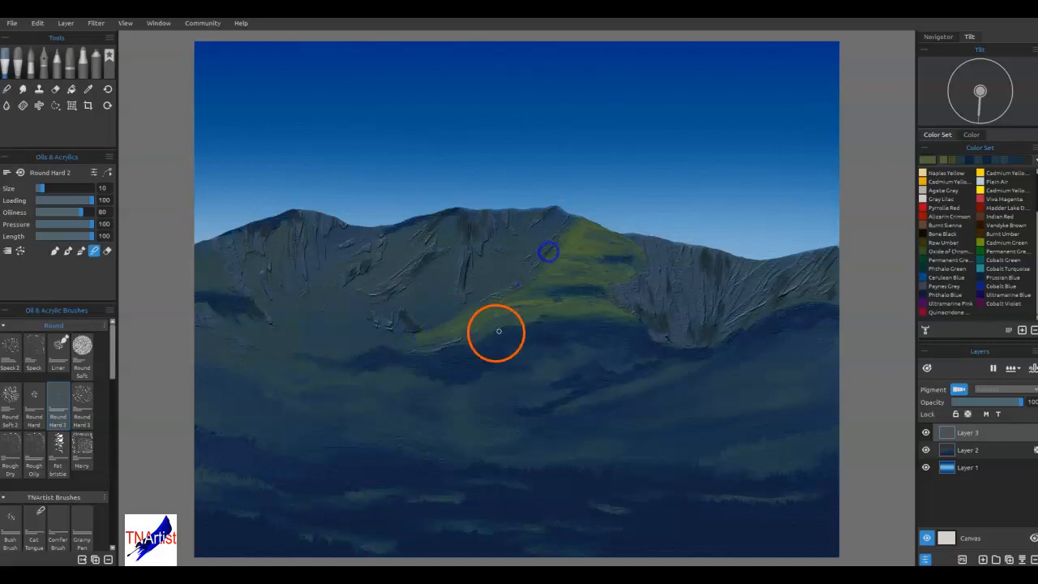
pyautogui.click(418, 350)
pyautogui.click(441, 344)
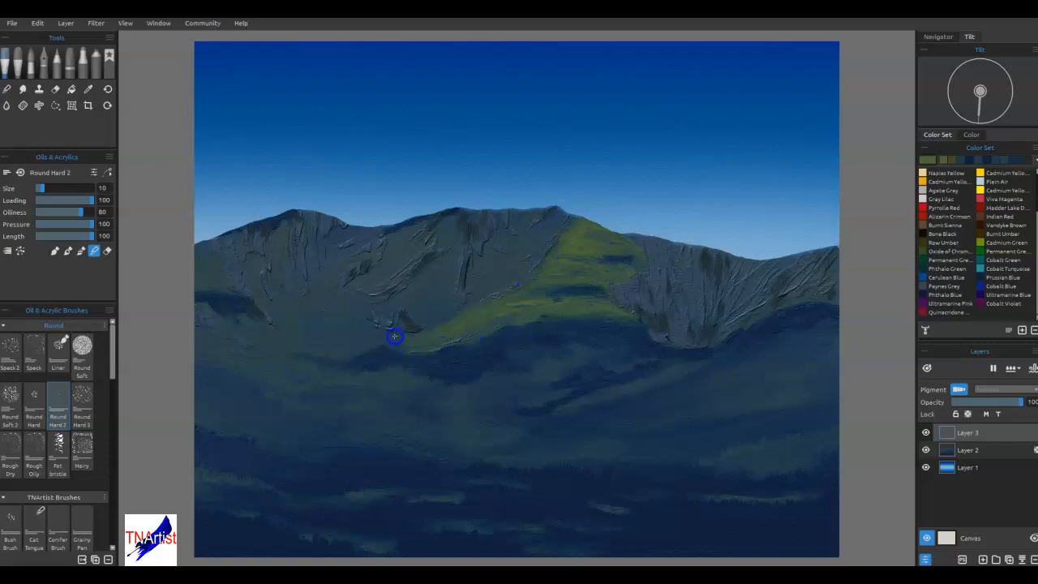
pyautogui.click(713, 353)
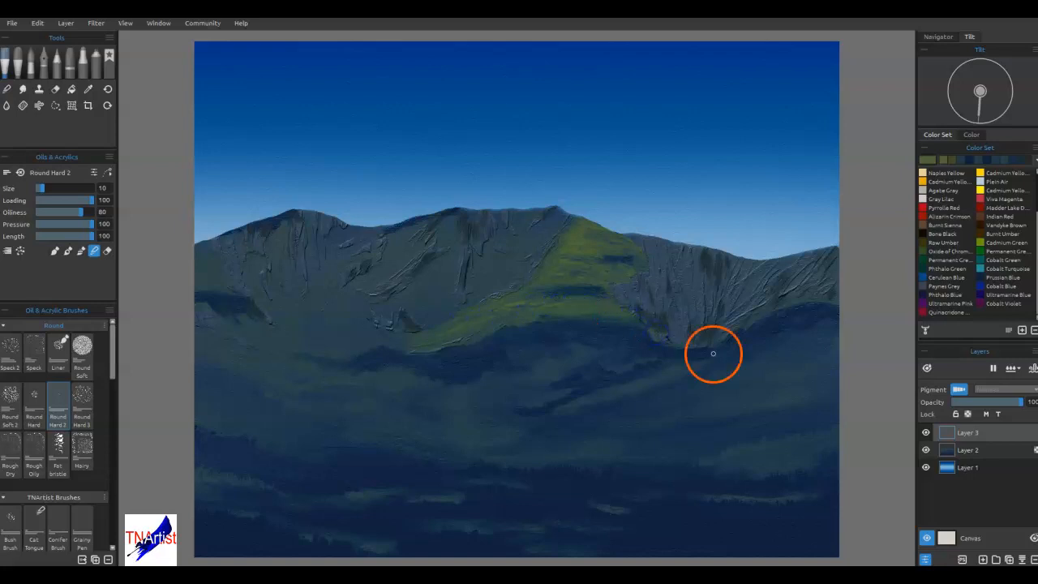
pyautogui.click(611, 347)
pyautogui.click(806, 320)
pyautogui.click(770, 387)
pyautogui.moveTo(770, 387)
pyautogui.mouseDown()
pyautogui.moveTo(795, 372)
pyautogui.moveTo(781, 389)
pyautogui.moveTo(807, 378)
pyautogui.moveTo(790, 393)
pyautogui.mouseUp()
# - Paint an olive green diagonal ridge line and short zigzag highlights beside the dark shadow in the middle valley
pyautogui.press('b')
pyautogui.moveTo(626, 387); pyautogui.dragTo(634, 385)
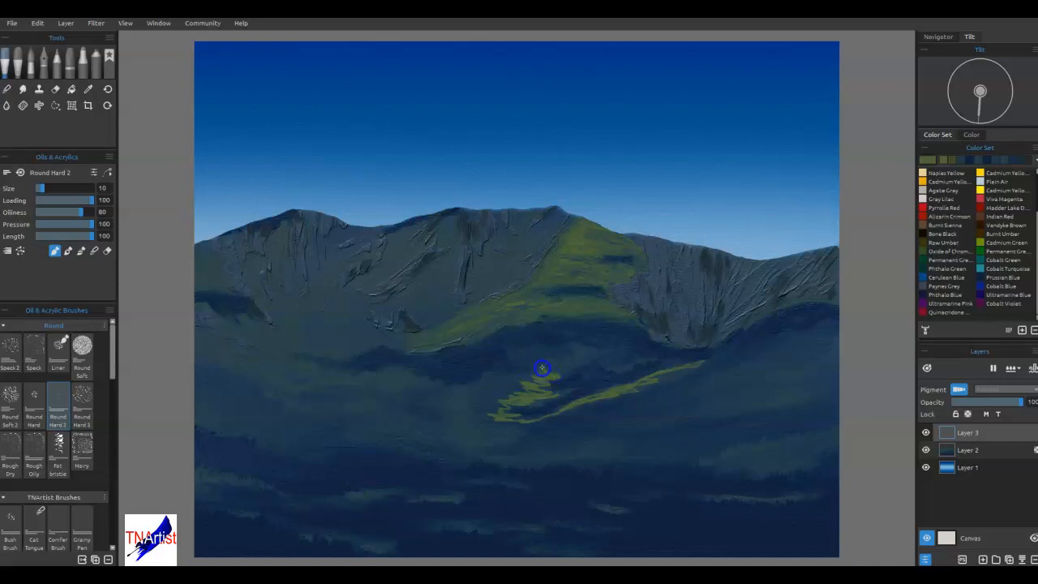
pyautogui.moveTo(648, 359)
pyautogui.mouseDown()
pyautogui.moveTo(632, 388)
pyautogui.moveTo(699, 364)
pyautogui.moveTo(600, 400)
pyautogui.moveTo(696, 365)
pyautogui.moveTo(621, 388)
pyautogui.mouseUp()
# - Blend the new olive green highlights around the middle valley shadow
pyautogui.press('b')
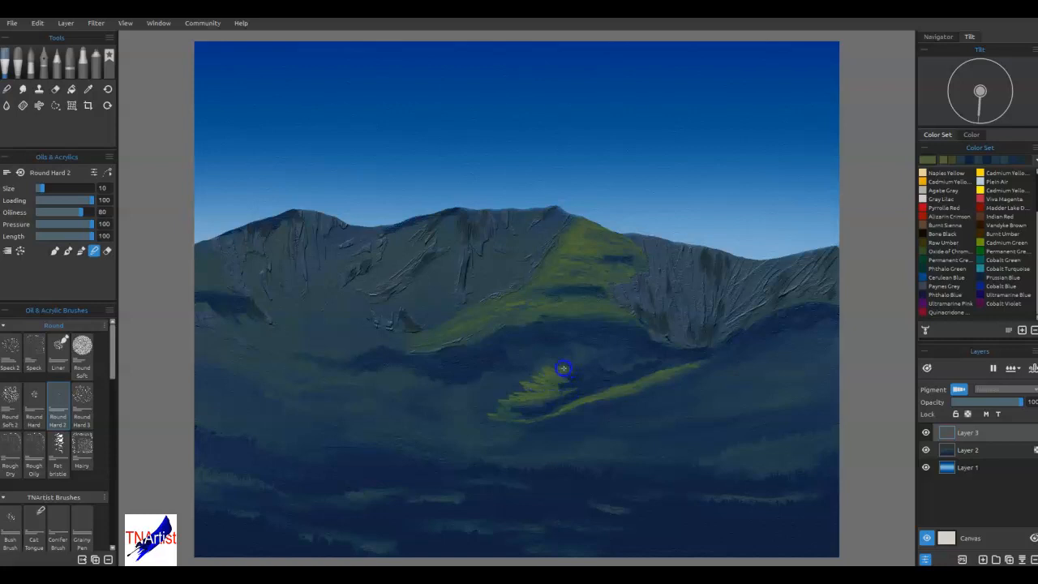
pyautogui.moveTo(585, 375)
pyautogui.mouseDown()
pyautogui.moveTo(565, 391)
pyautogui.moveTo(589, 372)
pyautogui.mouseUp()
pyautogui.moveTo(518, 392)
pyautogui.mouseDown()
pyautogui.moveTo(543, 392)
pyautogui.moveTo(498, 411)
pyautogui.mouseUp()
pyautogui.moveTo(472, 414)
pyautogui.mouseDown()
pyautogui.moveTo(498, 386)
pyautogui.moveTo(595, 368)
pyautogui.moveTo(498, 395)
pyautogui.moveTo(495, 409)
pyautogui.moveTo(506, 388)
pyautogui.moveTo(499, 404)
pyautogui.moveTo(515, 400)
pyautogui.moveTo(465, 407)
pyautogui.moveTo(501, 402)
pyautogui.mouseUp()
# - Set the Round Hard 2 brush to size 25 and paint broad olive green strokes along the valley floor
pyautogui.press(']')
pyautogui.press('b')
pyautogui.moveTo(489, 399)
pyautogui.mouseDown()
pyautogui.moveTo(520, 394)
pyautogui.moveTo(511, 391)
pyautogui.moveTo(523, 386)
pyautogui.moveTo(516, 370)
pyautogui.moveTo(544, 374)
pyautogui.moveTo(526, 378)
pyautogui.moveTo(528, 391)
pyautogui.moveTo(514, 376)
pyautogui.moveTo(470, 396)
pyautogui.moveTo(481, 383)
pyautogui.moveTo(428, 390)
pyautogui.moveTo(407, 376)
pyautogui.moveTo(445, 393)
pyautogui.moveTo(426, 405)
pyautogui.moveTo(450, 414)
pyautogui.moveTo(416, 378)
pyautogui.moveTo(310, 372)
pyautogui.moveTo(314, 389)
pyautogui.moveTo(345, 407)
pyautogui.moveTo(367, 414)
pyautogui.moveTo(334, 397)
pyautogui.moveTo(373, 392)
pyautogui.moveTo(381, 379)
pyautogui.moveTo(379, 396)
pyautogui.moveTo(419, 401)
pyautogui.moveTo(412, 407)
pyautogui.moveTo(456, 428)
pyautogui.mouseUp()
pyautogui.moveTo(453, 424); pyautogui.dragTo(475, 430)
pyautogui.moveTo(460, 433); pyautogui.dragTo(486, 438)
# - Paint olive green highlights on the right-hand hillside, including its lower patch and the upper end of the diagonal ridge
pyautogui.moveTo(717, 453)
pyautogui.mouseDown()
pyautogui.moveTo(736, 470)
pyautogui.moveTo(723, 476)
pyautogui.moveTo(737, 463)
pyautogui.moveTo(720, 457)
pyautogui.moveTo(799, 459)
pyautogui.moveTo(784, 464)
pyautogui.moveTo(816, 436)
pyautogui.mouseUp()
pyautogui.moveTo(658, 378)
pyautogui.mouseDown()
pyautogui.moveTo(737, 348)
pyautogui.moveTo(773, 363)
pyautogui.mouseUp()
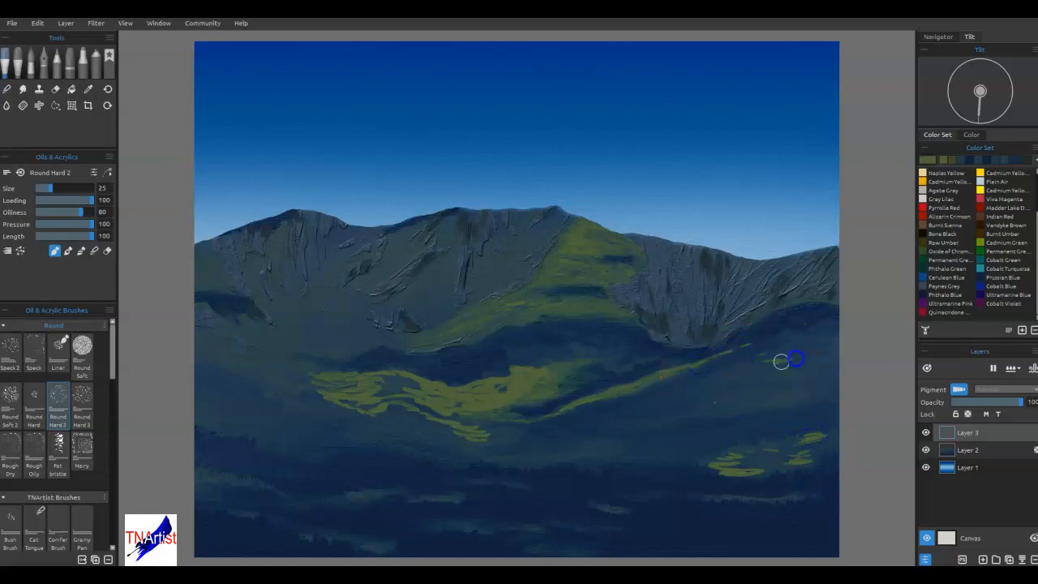
pyautogui.moveTo(684, 397)
pyautogui.mouseDown()
pyautogui.moveTo(650, 407)
pyautogui.moveTo(739, 391)
pyautogui.moveTo(794, 413)
pyautogui.moveTo(662, 407)
pyautogui.moveTo(684, 403)
pyautogui.moveTo(636, 412)
pyautogui.moveTo(731, 398)
pyautogui.mouseUp()
pyautogui.moveTo(781, 373); pyautogui.dragTo(762, 369)
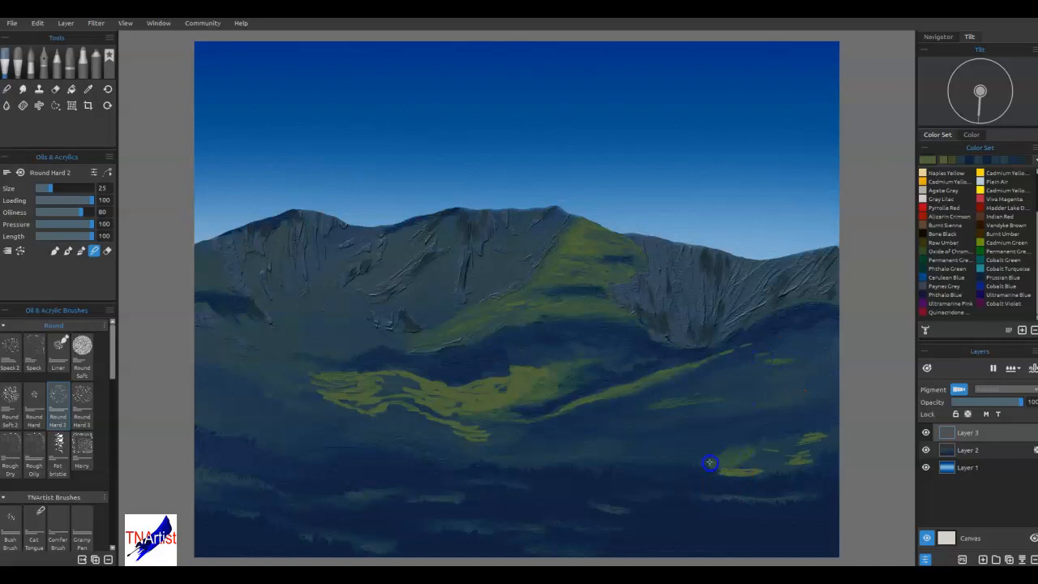
# - Blend the olive green patch on the lower right hillside and the broad strokes across the valley floor
pyautogui.moveTo(732, 469); pyautogui.dragTo(739, 472)
pyautogui.moveTo(781, 461)
pyautogui.mouseDown()
pyautogui.moveTo(728, 476)
pyautogui.moveTo(721, 459)
pyautogui.mouseUp()
pyautogui.moveTo(552, 362)
pyautogui.mouseDown()
pyautogui.moveTo(518, 370)
pyautogui.moveTo(532, 376)
pyautogui.moveTo(513, 363)
pyautogui.moveTo(582, 358)
pyautogui.moveTo(531, 375)
pyautogui.moveTo(502, 369)
pyautogui.moveTo(570, 357)
pyautogui.moveTo(481, 379)
pyautogui.mouseUp()
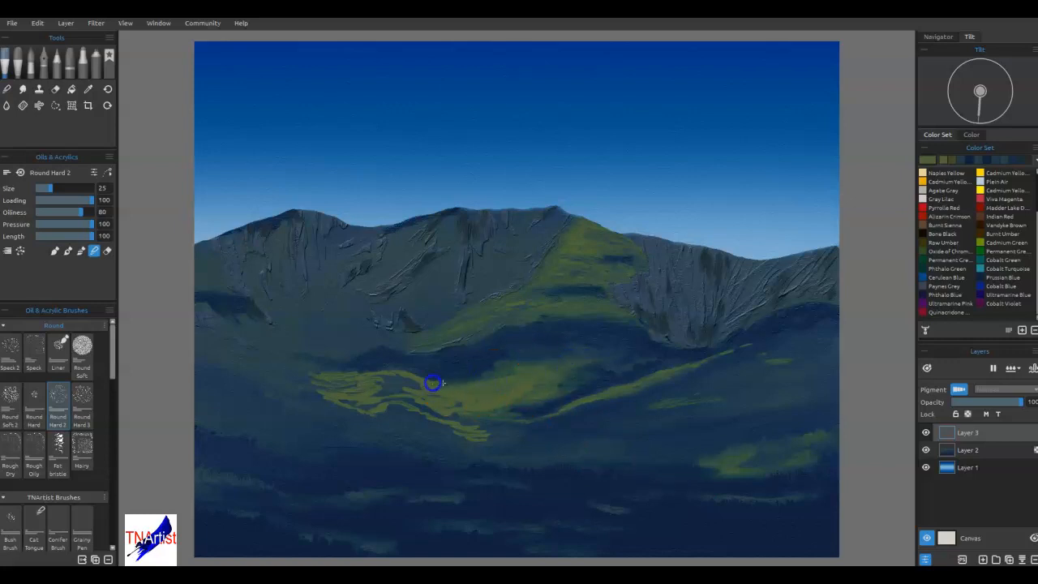
pyautogui.moveTo(347, 375)
pyautogui.mouseDown()
pyautogui.moveTo(325, 394)
pyautogui.moveTo(354, 410)
pyautogui.mouseUp()
pyautogui.moveTo(379, 399)
pyautogui.mouseDown()
pyautogui.moveTo(495, 432)
pyautogui.moveTo(454, 432)
pyautogui.moveTo(444, 409)
pyautogui.moveTo(424, 397)
pyautogui.moveTo(499, 406)
pyautogui.moveTo(364, 389)
pyautogui.moveTo(435, 389)
pyautogui.mouseUp()
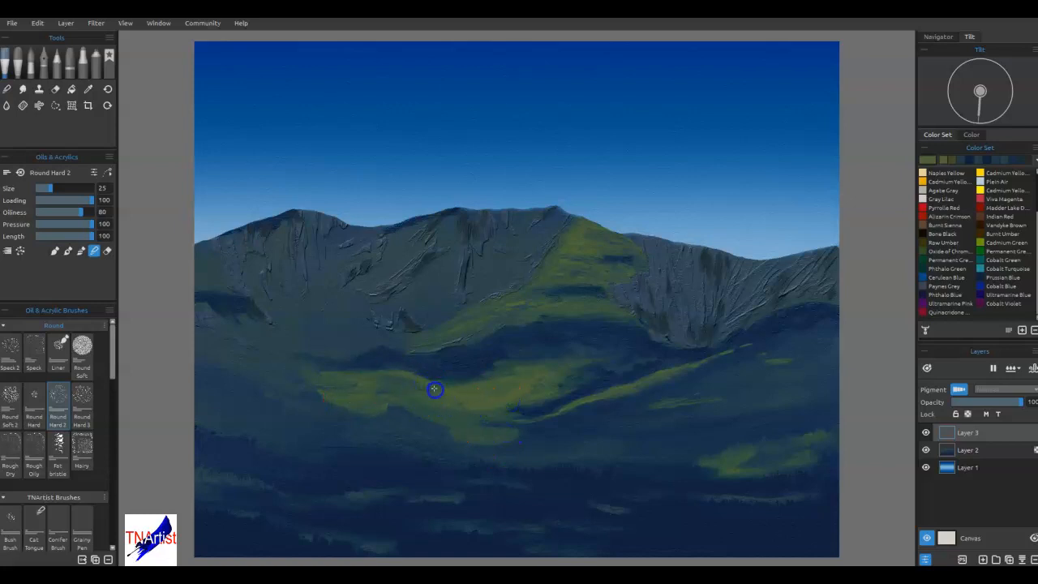
# - Soften the edges of the valley floor highlights and the diagonal ridge by blending them into the shadows
pyautogui.moveTo(550, 391)
pyautogui.mouseDown()
pyautogui.moveTo(477, 416)
pyautogui.moveTo(457, 404)
pyautogui.moveTo(446, 423)
pyautogui.moveTo(400, 399)
pyautogui.moveTo(415, 411)
pyautogui.moveTo(392, 415)
pyautogui.moveTo(453, 438)
pyautogui.moveTo(516, 426)
pyautogui.moveTo(470, 429)
pyautogui.moveTo(555, 438)
pyautogui.mouseUp()
pyautogui.moveTo(641, 376); pyautogui.dragTo(646, 374)
pyautogui.moveTo(357, 381)
pyautogui.mouseDown()
pyautogui.moveTo(344, 404)
pyautogui.moveTo(343, 390)
pyautogui.mouseUp()
pyautogui.moveTo(508, 379)
pyautogui.mouseDown()
pyautogui.moveTo(547, 417)
pyautogui.moveTo(721, 354)
pyautogui.mouseUp()
pyautogui.click(559, 424)
# - Paint olive green strokes down the rocky faces of the central mountain, following its textured ridges
pyautogui.moveTo(592, 371)
pyautogui.mouseDown()
pyautogui.moveTo(361, 283)
pyautogui.moveTo(310, 253)
pyautogui.moveTo(356, 236)
pyautogui.moveTo(359, 281)
pyautogui.mouseUp()
pyautogui.moveTo(305, 320)
pyautogui.mouseDown()
pyautogui.moveTo(375, 277)
pyautogui.moveTo(361, 288)
pyautogui.mouseUp()
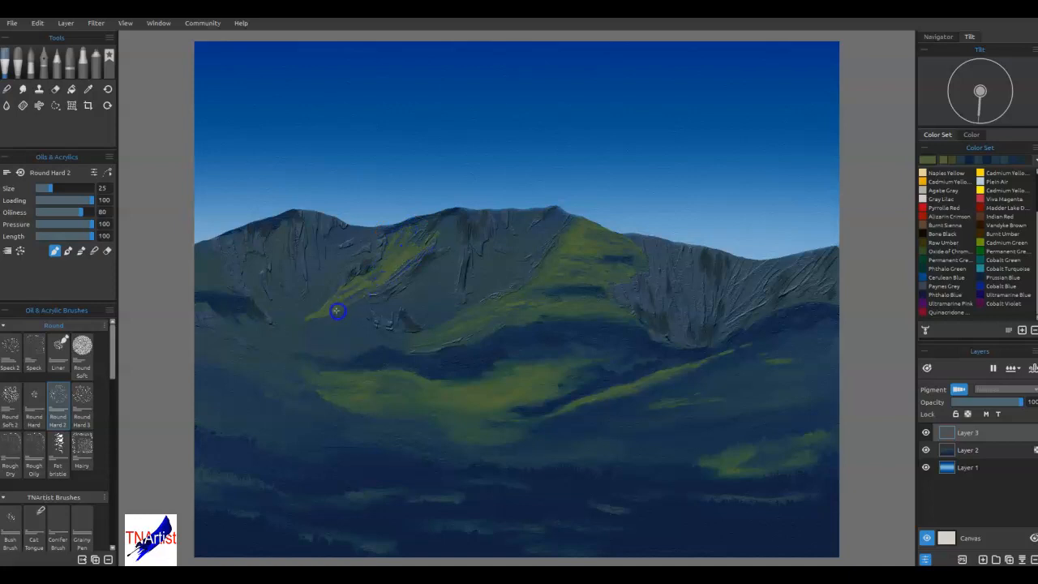
pyautogui.moveTo(416, 301)
pyautogui.mouseDown()
pyautogui.moveTo(452, 268)
pyautogui.moveTo(418, 308)
pyautogui.moveTo(449, 285)
pyautogui.moveTo(455, 259)
pyautogui.moveTo(440, 266)
pyautogui.moveTo(443, 254)
pyautogui.moveTo(395, 299)
pyautogui.mouseUp()
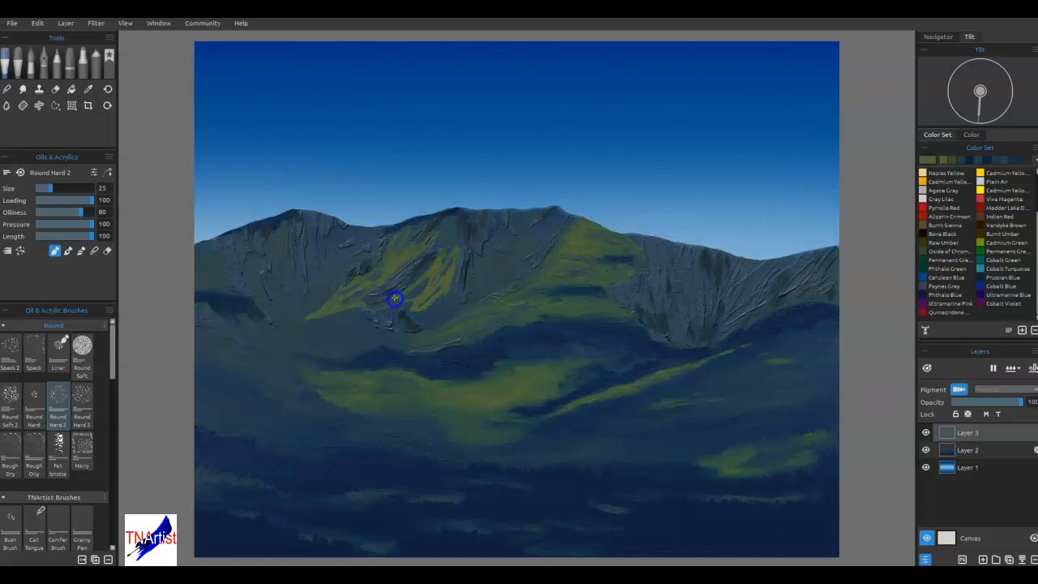
pyautogui.moveTo(448, 228)
pyautogui.mouseDown()
pyautogui.moveTo(508, 278)
pyautogui.moveTo(485, 282)
pyautogui.moveTo(486, 257)
pyautogui.moveTo(544, 236)
pyautogui.moveTo(551, 224)
pyautogui.moveTo(515, 241)
pyautogui.moveTo(530, 221)
pyautogui.mouseUp()
pyautogui.moveTo(523, 267); pyautogui.dragTo(510, 281)
# - Add olive green strokes to the right-hand cliffs and touches at the foot of the central mountain
pyautogui.moveTo(744, 309)
pyautogui.mouseDown()
pyautogui.moveTo(758, 278)
pyautogui.moveTo(729, 312)
pyautogui.moveTo(795, 292)
pyautogui.moveTo(766, 311)
pyautogui.moveTo(785, 304)
pyautogui.moveTo(834, 257)
pyautogui.moveTo(824, 281)
pyautogui.moveTo(737, 278)
pyautogui.moveTo(720, 294)
pyautogui.moveTo(690, 280)
pyautogui.mouseUp()
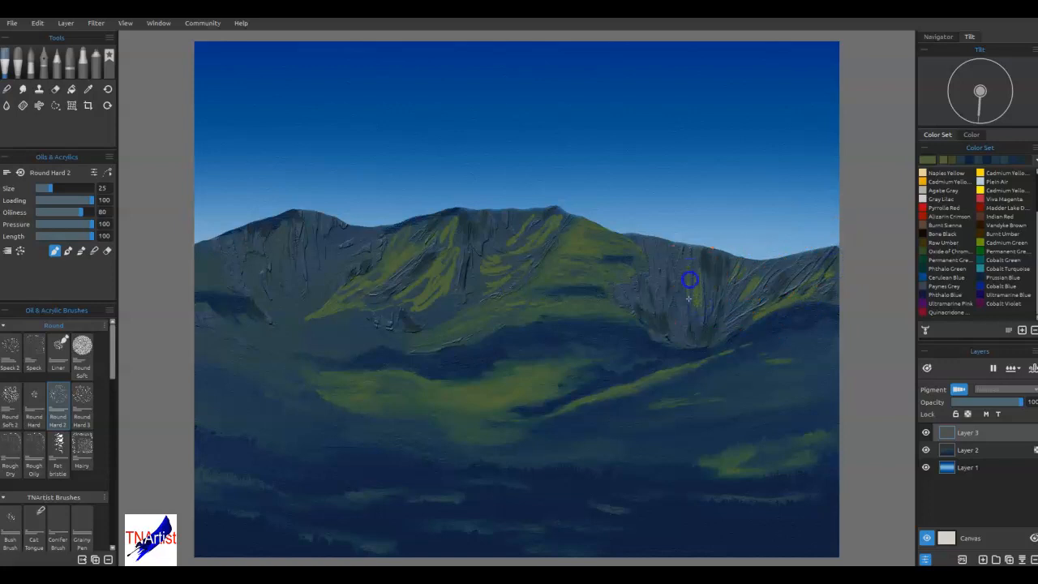
pyautogui.moveTo(659, 319); pyautogui.dragTo(665, 309)
pyautogui.click(710, 262)
pyautogui.click(440, 333)
pyautogui.moveTo(476, 333); pyautogui.dragTo(479, 309)
# - Blend the olive green strokes on the central mountain's rocky faces
pyautogui.press('b')
pyautogui.moveTo(452, 262)
pyautogui.mouseDown()
pyautogui.moveTo(444, 317)
pyautogui.moveTo(432, 324)
pyautogui.mouseUp()
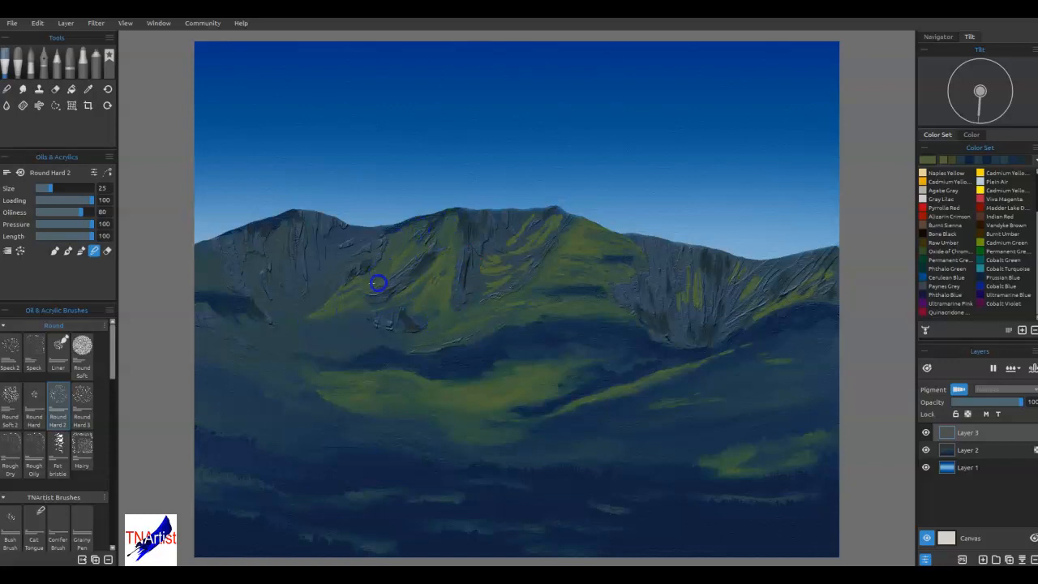
pyautogui.moveTo(330, 317)
pyautogui.mouseDown()
pyautogui.moveTo(347, 320)
pyautogui.moveTo(342, 348)
pyautogui.mouseUp()
pyautogui.moveTo(500, 265); pyautogui.dragTo(497, 271)
pyautogui.click(518, 239)
pyautogui.click(501, 224)
pyautogui.click(502, 217)
pyautogui.moveTo(510, 251); pyautogui.dragTo(487, 247)
# - Blend the olive green on the right-hand cliffs and around the central mountain's lower left foot
pyautogui.click(598, 281)
pyautogui.click(696, 301)
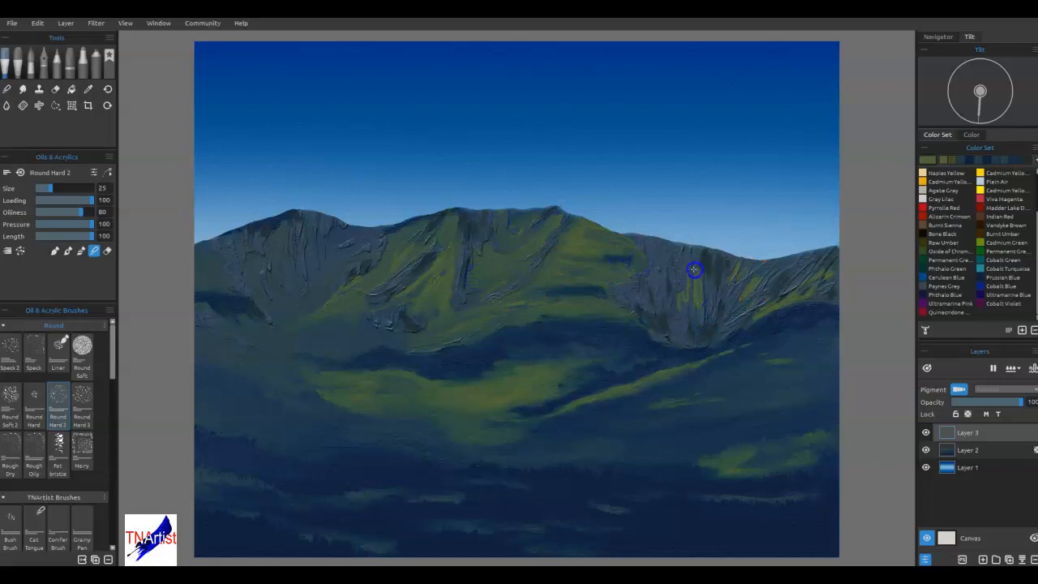
pyautogui.click(757, 304)
pyautogui.moveTo(834, 271)
pyautogui.mouseDown()
pyautogui.moveTo(840, 266)
pyautogui.moveTo(799, 284)
pyautogui.mouseUp()
pyautogui.click(431, 272)
pyautogui.click(382, 318)
pyautogui.click(346, 306)
pyautogui.click(328, 328)
pyautogui.moveTo(328, 320)
pyautogui.mouseDown()
pyautogui.moveTo(303, 334)
pyautogui.moveTo(306, 306)
pyautogui.moveTo(263, 329)
pyautogui.moveTo(258, 366)
pyautogui.moveTo(271, 395)
pyautogui.moveTo(325, 336)
pyautogui.moveTo(311, 368)
pyautogui.mouseUp()
# - Paint short horizontal olive green highlights across the dark foreground and along the lower left hillside
pyautogui.click(339, 501)
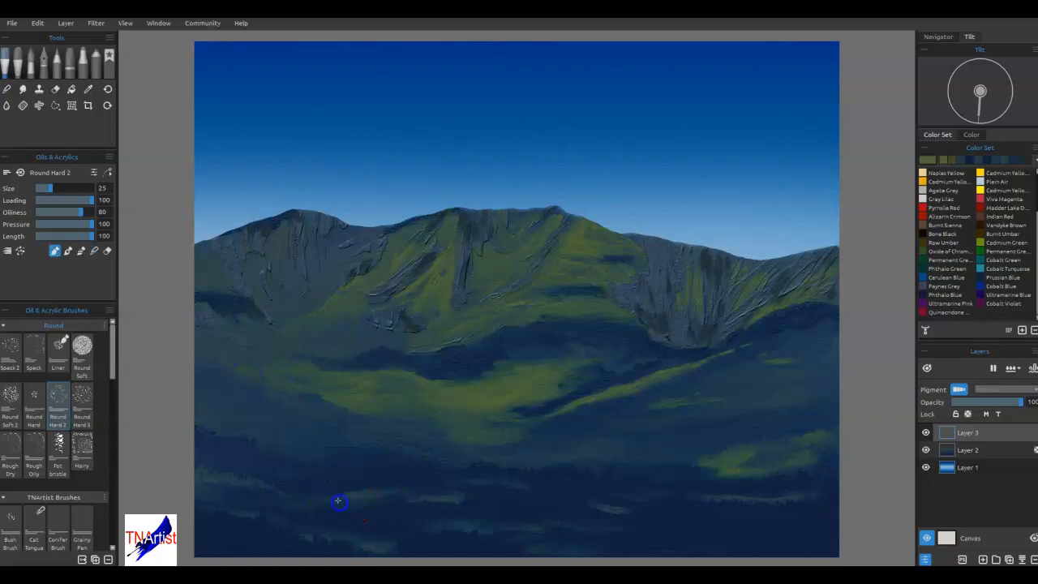
pyautogui.moveTo(367, 493)
pyautogui.mouseDown()
pyautogui.moveTo(462, 497)
pyautogui.moveTo(459, 521)
pyautogui.moveTo(529, 526)
pyautogui.mouseUp()
pyautogui.moveTo(596, 508); pyautogui.dragTo(622, 510)
pyautogui.moveTo(711, 496); pyautogui.dragTo(812, 493)
pyautogui.moveTo(378, 543); pyautogui.dragTo(328, 538)
pyautogui.moveTo(240, 510); pyautogui.dragTo(215, 511)
pyautogui.moveTo(266, 483); pyautogui.dragTo(223, 481)
pyautogui.moveTo(278, 427); pyautogui.dragTo(243, 424)
pyautogui.moveTo(315, 436); pyautogui.dragTo(380, 444)
pyautogui.moveTo(300, 448); pyautogui.dragTo(288, 446)
# - Paint olive green strokes along the left slope and up the faces of the left mountain
pyautogui.moveTo(233, 357)
pyautogui.mouseDown()
pyautogui.moveTo(300, 368)
pyautogui.moveTo(197, 354)
pyautogui.mouseUp()
pyautogui.moveTo(297, 332); pyautogui.dragTo(260, 334)
pyautogui.moveTo(276, 326)
pyautogui.mouseDown()
pyautogui.moveTo(307, 310)
pyautogui.moveTo(282, 314)
pyautogui.moveTo(337, 259)
pyautogui.moveTo(317, 276)
pyautogui.moveTo(313, 240)
pyautogui.moveTo(276, 257)
pyautogui.mouseUp()
pyautogui.moveTo(282, 262)
pyautogui.mouseDown()
pyautogui.moveTo(227, 278)
pyautogui.moveTo(184, 259)
pyautogui.moveTo(197, 251)
pyautogui.moveTo(195, 272)
pyautogui.moveTo(219, 277)
pyautogui.mouseUp()
pyautogui.moveTo(365, 288)
pyautogui.mouseDown()
pyautogui.moveTo(331, 318)
pyautogui.moveTo(288, 323)
pyautogui.moveTo(341, 340)
pyautogui.mouseUp()
# - Blend the olive green strokes on the left mountain and around its foot
pyautogui.press('b')
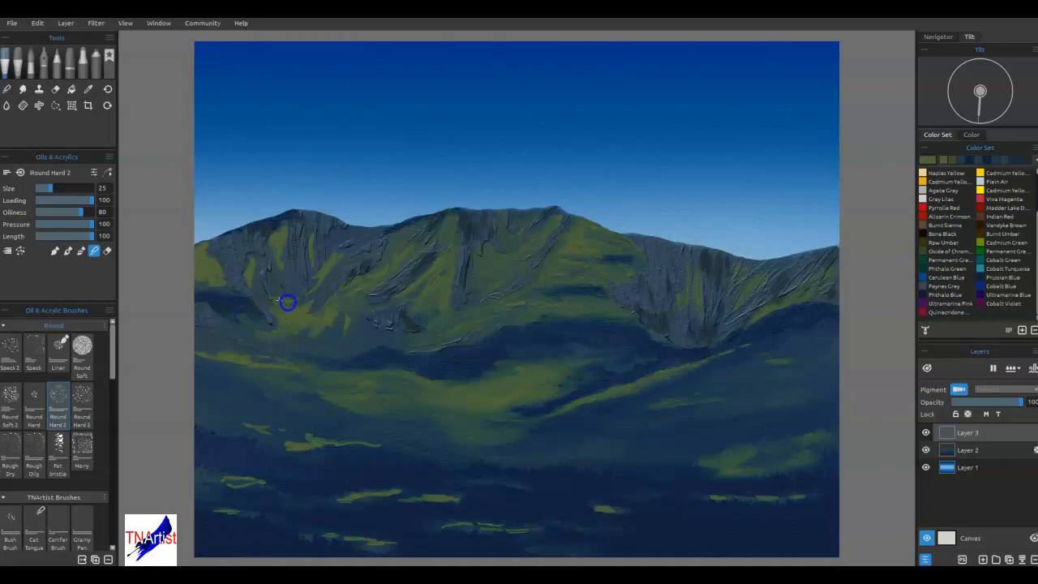
pyautogui.keyDown('alt'); pyautogui.click(253, 278); pyautogui.keyUp('alt')
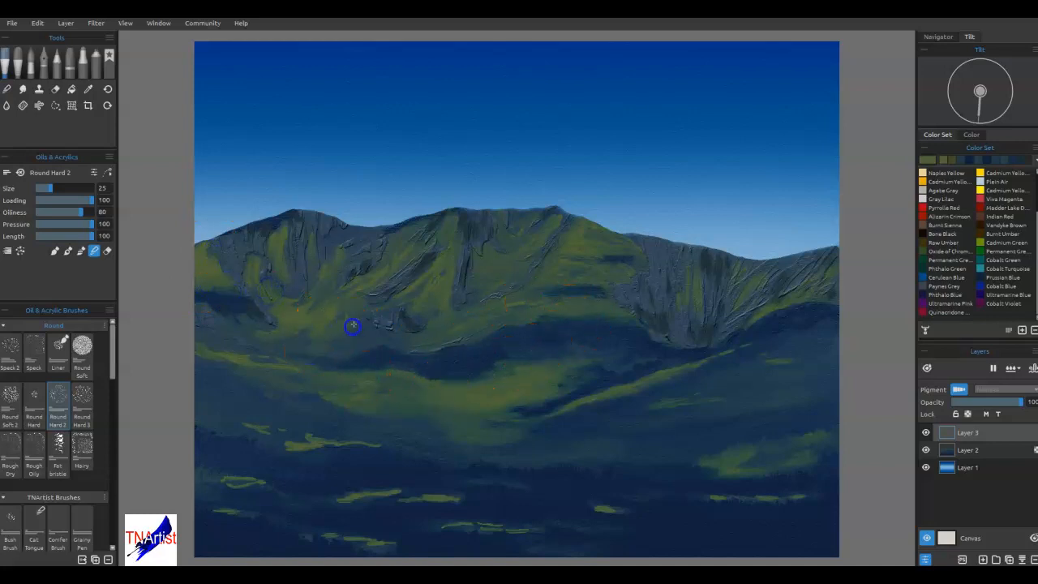
pyautogui.click(408, 294)
pyautogui.click(325, 340)
pyautogui.click(313, 341)
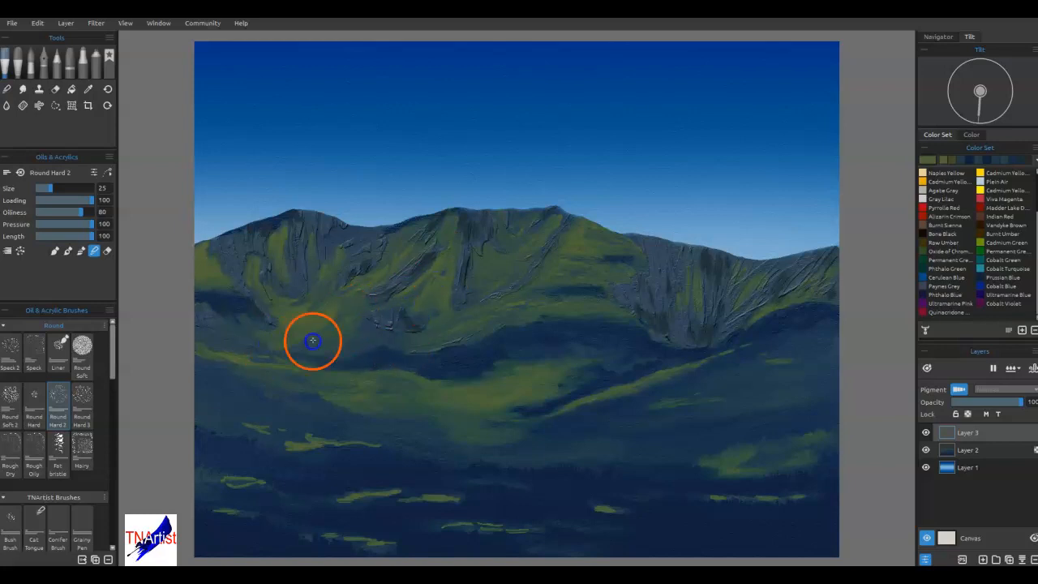
pyautogui.click(249, 330)
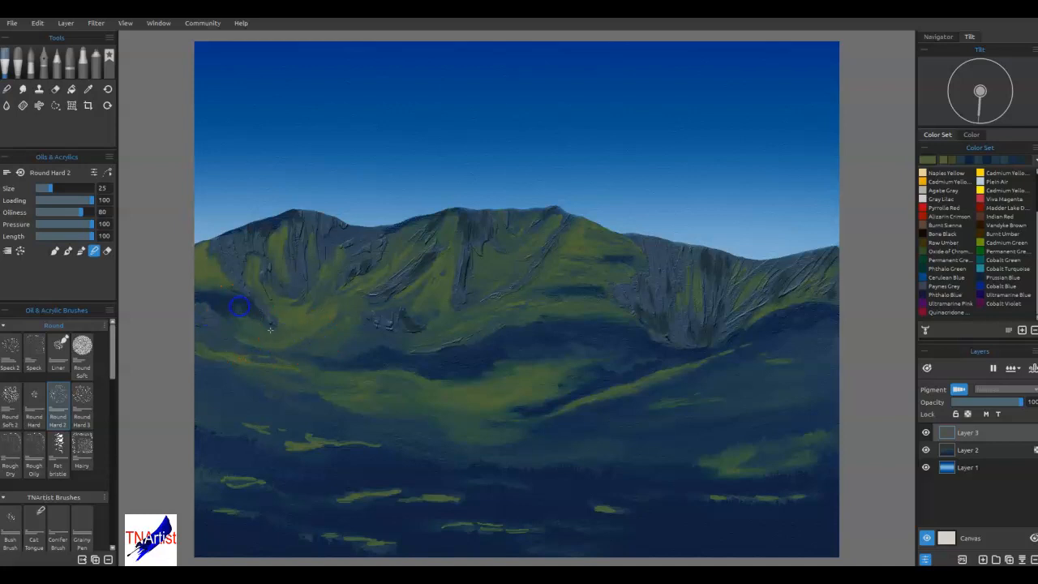
pyautogui.click(220, 332)
# - Blend the olive green along the central mountain's lower slope and the edges of the valley shadow
pyautogui.click(406, 339)
pyautogui.click(537, 301)
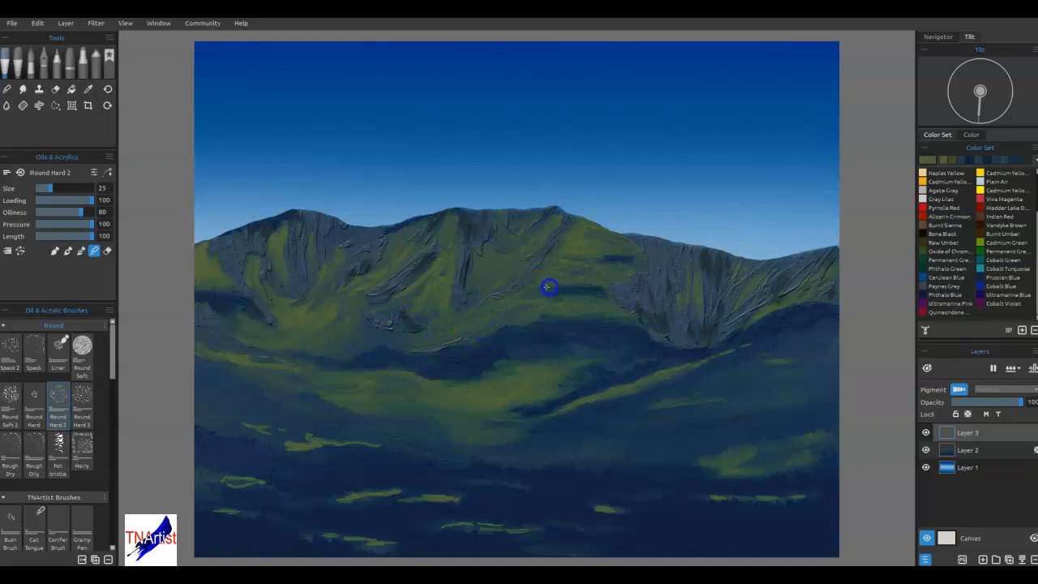
pyautogui.click(642, 359)
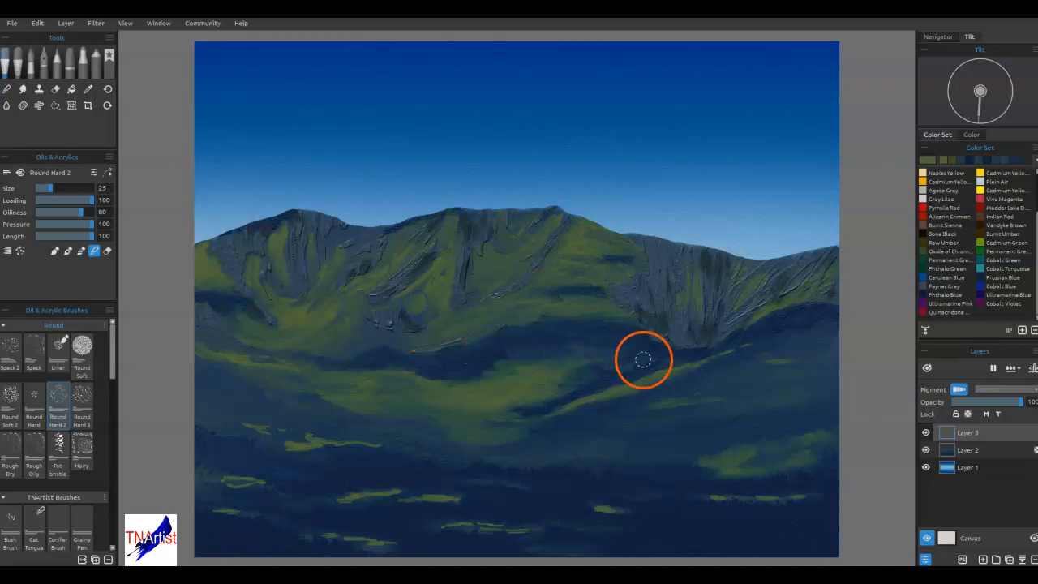
pyautogui.click(471, 333)
# - Select Layer 2 and blend the rock and shadow areas of the central and left mountains
pyautogui.click(959, 452)
pyautogui.moveTo(492, 269); pyautogui.dragTo(480, 245)
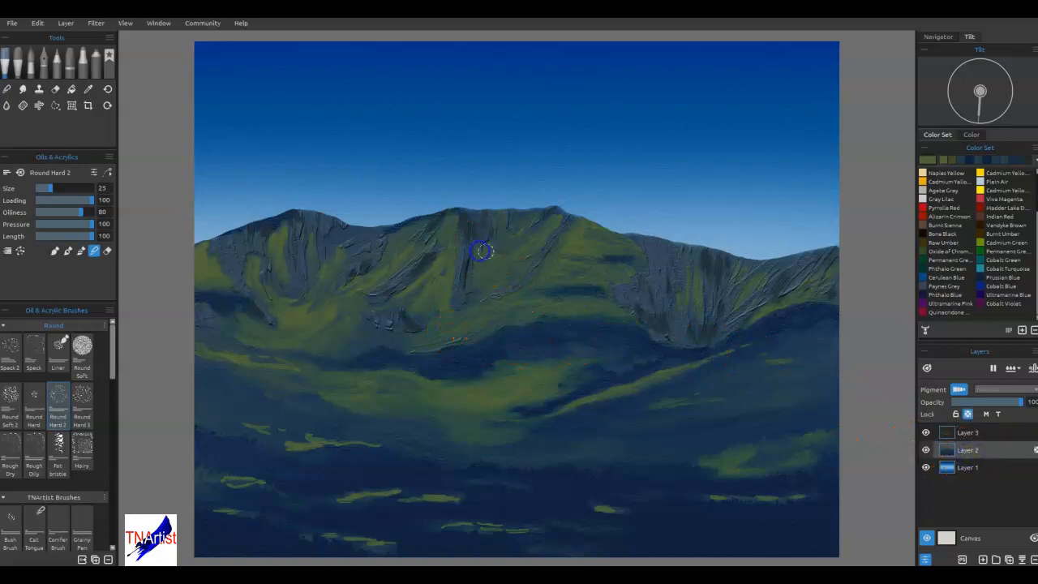
pyautogui.click(459, 311)
pyautogui.click(386, 304)
pyautogui.click(459, 327)
pyautogui.click(502, 301)
pyautogui.click(333, 317)
pyautogui.click(356, 280)
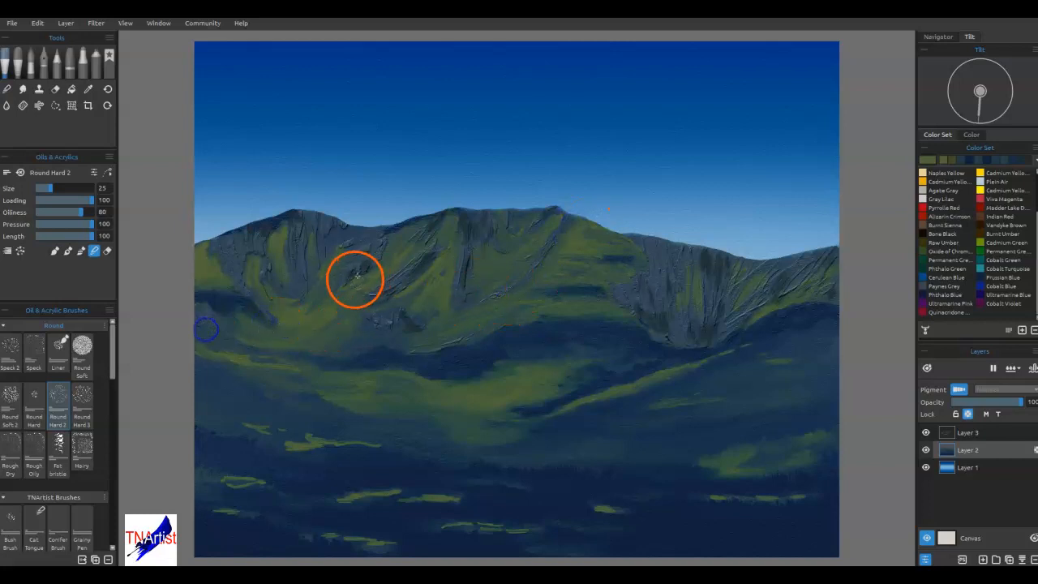
# - Blend Layer 2's dark paint on the right-hand slope and across the middle valley
pyautogui.click(787, 312)
pyautogui.click(779, 359)
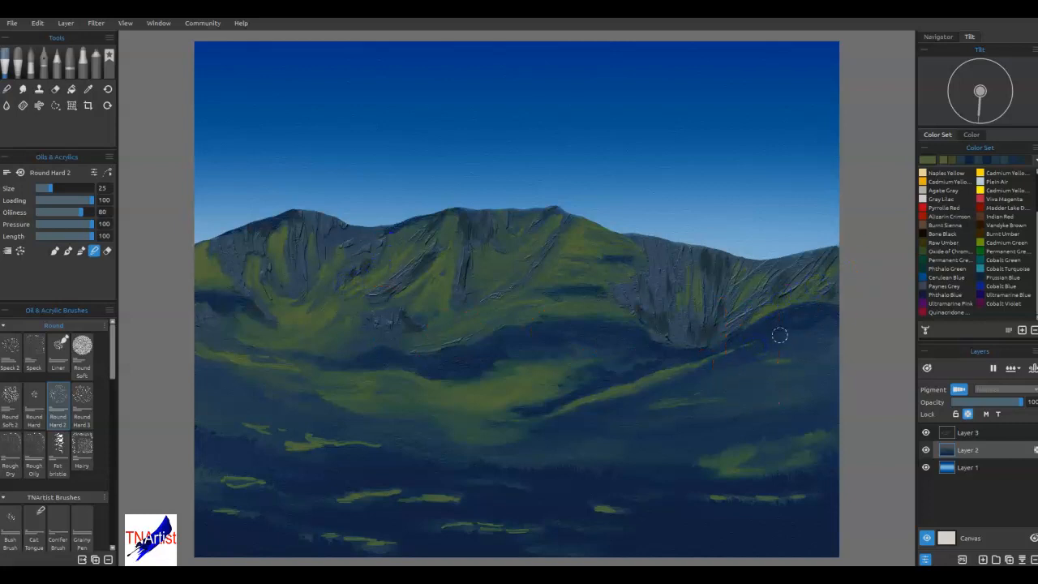
pyautogui.moveTo(649, 412)
pyautogui.mouseDown()
pyautogui.moveTo(624, 392)
pyautogui.moveTo(497, 418)
pyautogui.moveTo(448, 389)
pyautogui.moveTo(489, 380)
pyautogui.moveTo(413, 397)
pyautogui.moveTo(433, 401)
pyautogui.moveTo(314, 397)
pyautogui.mouseUp()
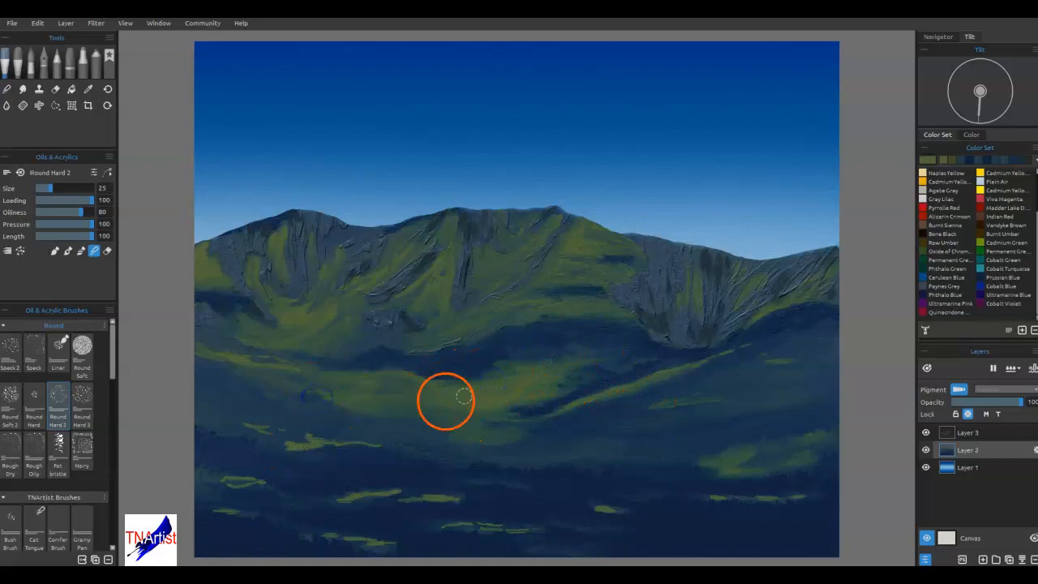
# - Select Layer 3 and blend the olive green strokes across the foreground and at the foot of the valley
pyautogui.click(967, 434)
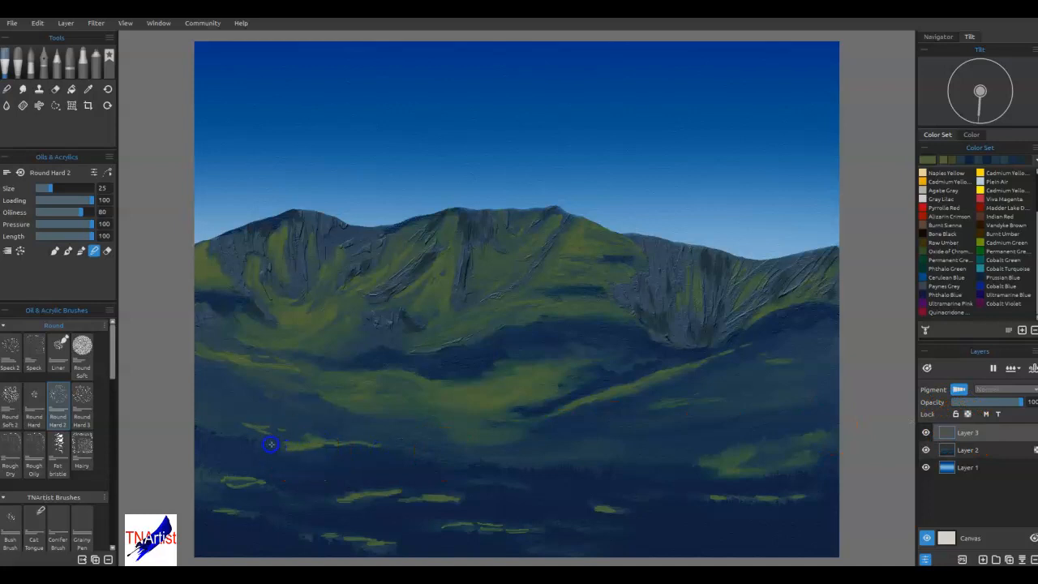
pyautogui.moveTo(268, 484)
pyautogui.mouseDown()
pyautogui.moveTo(223, 482)
pyautogui.moveTo(271, 484)
pyautogui.mouseUp()
pyautogui.keyDown('alt'); pyautogui.click(365, 498); pyautogui.keyUp('alt')
pyautogui.moveTo(529, 536)
pyautogui.mouseDown()
pyautogui.moveTo(452, 526)
pyautogui.moveTo(398, 542)
pyautogui.mouseUp()
pyautogui.click(618, 516)
pyautogui.moveTo(626, 514)
pyautogui.mouseDown()
pyautogui.moveTo(615, 513)
pyautogui.moveTo(686, 509)
pyautogui.mouseUp()
pyautogui.click(670, 431)
pyautogui.click(539, 412)
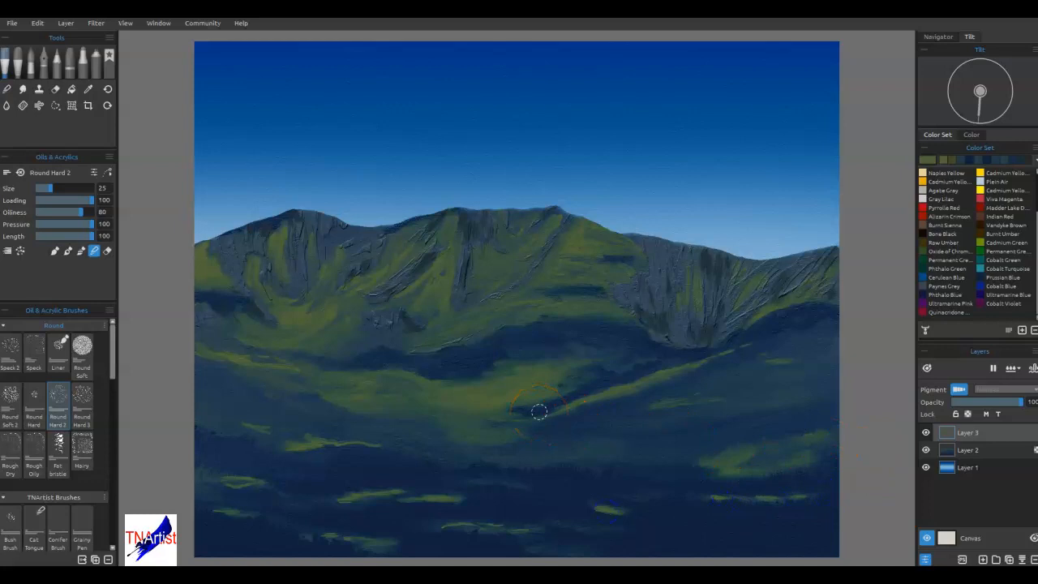
# - Blend Layer 3's olive green along the valley's left edge, around the central shadow and into the left foreground stroke
pyautogui.click(224, 355)
pyautogui.moveTo(236, 356)
pyautogui.mouseDown()
pyautogui.moveTo(191, 352)
pyautogui.moveTo(279, 368)
pyautogui.mouseUp()
pyautogui.click(298, 375)
pyautogui.click(564, 390)
pyautogui.click(520, 381)
pyautogui.click(513, 371)
pyautogui.moveTo(559, 363); pyautogui.dragTo(606, 349)
pyautogui.moveTo(612, 348); pyautogui.dragTo(666, 358)
pyautogui.click(826, 420)
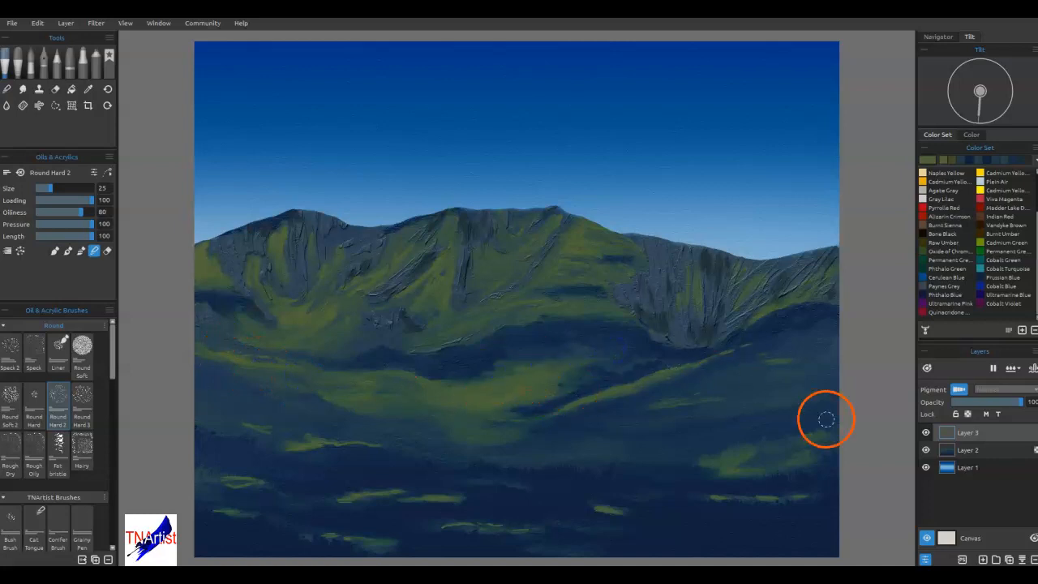
pyautogui.moveTo(235, 480); pyautogui.dragTo(257, 481)
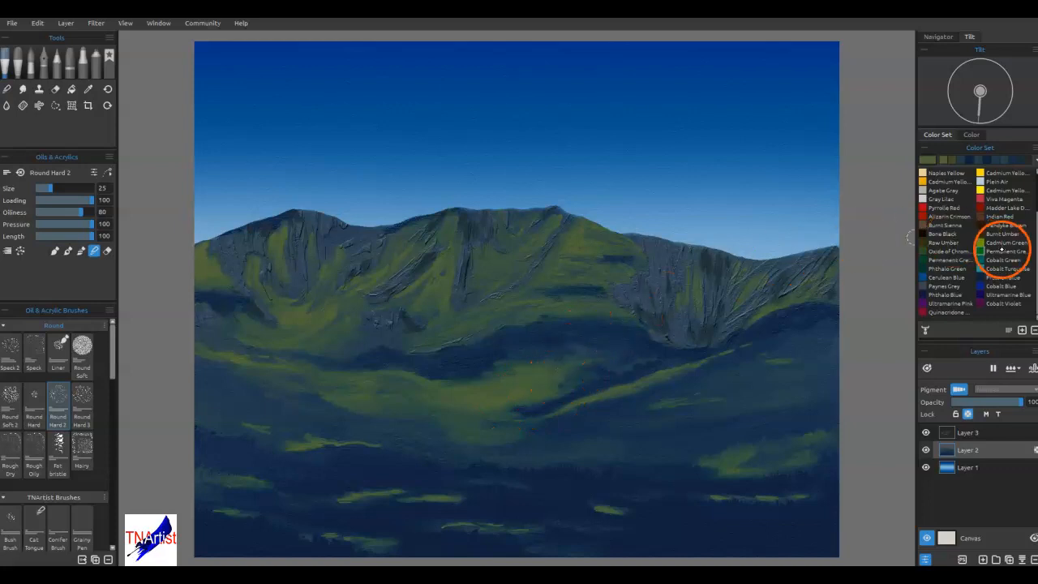
# - Try a dark green fill on Layer 2, undo it, and fill a new layer above Layer 2 instead
pyautogui.click(1004, 243)
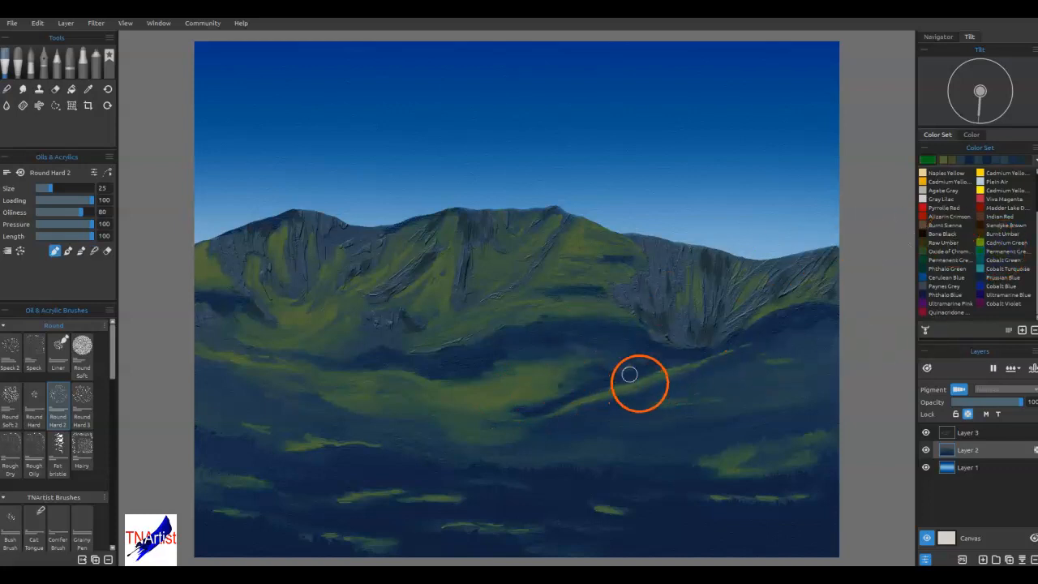
pyautogui.click(71, 90)
pyautogui.click(585, 235)
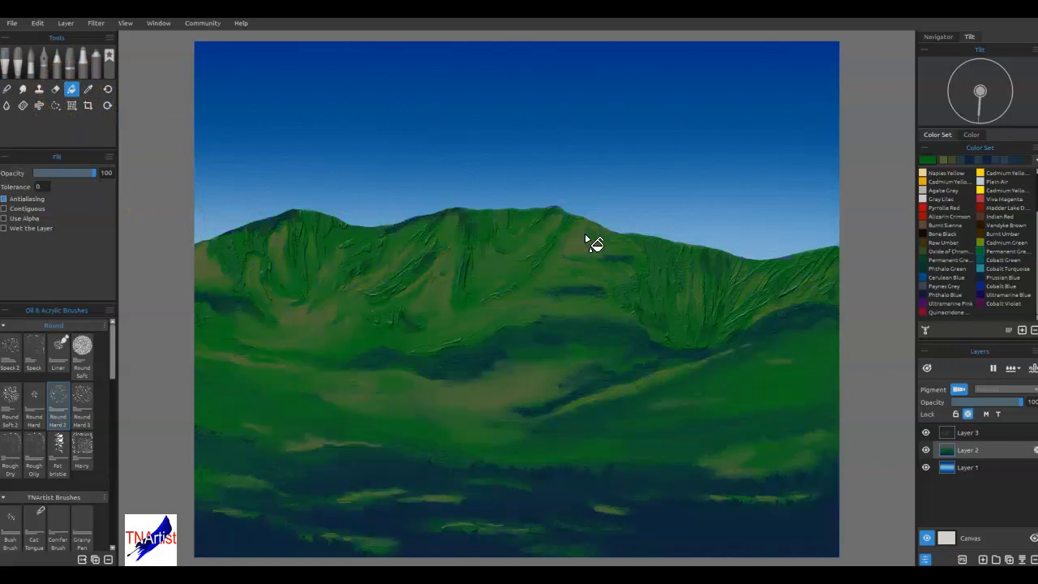
pyautogui.hotkey('ctrl', 'z')
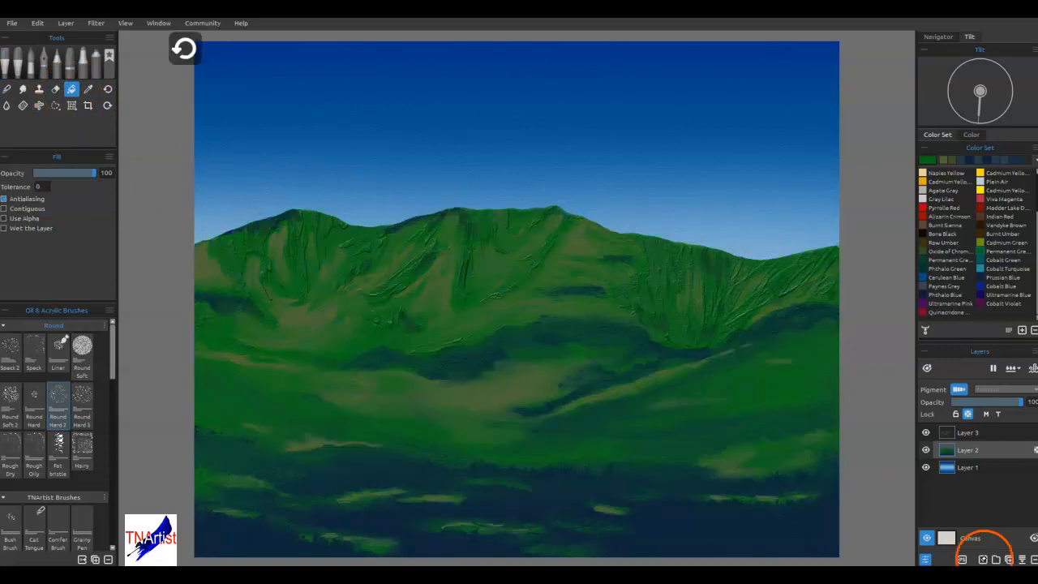
pyautogui.click(983, 559)
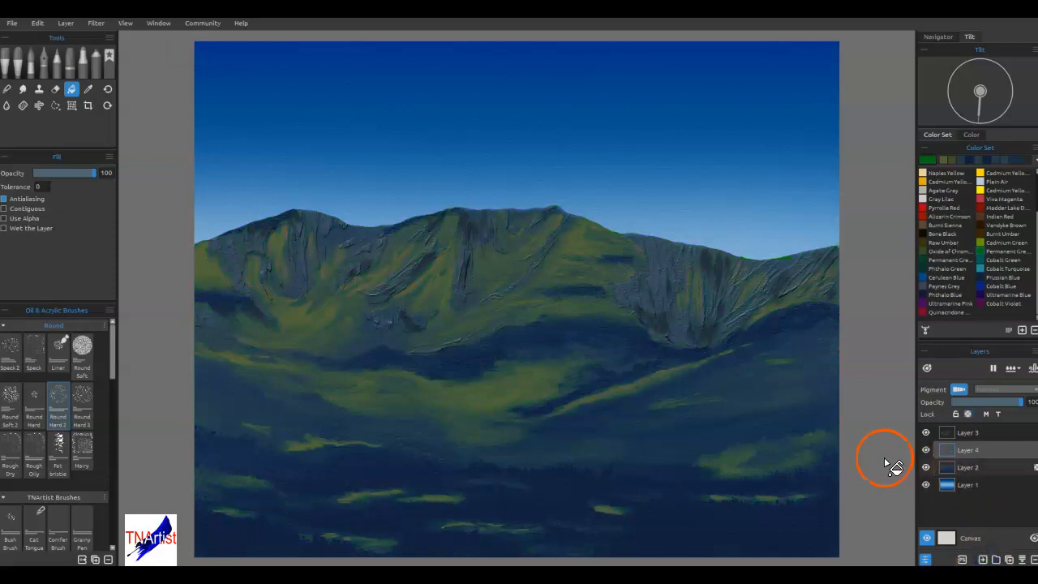
pyautogui.click(791, 411)
# - Turn off pigment blending on the green layer, set its blend mode to Overlay and reduce its opacity to 6
pyautogui.click(983, 403)
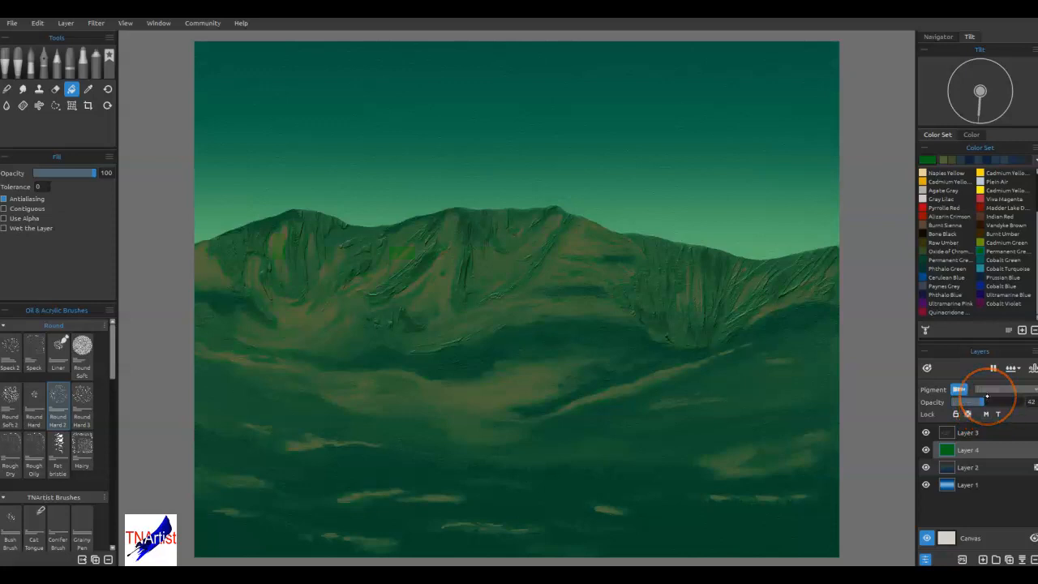
pyautogui.click(958, 389)
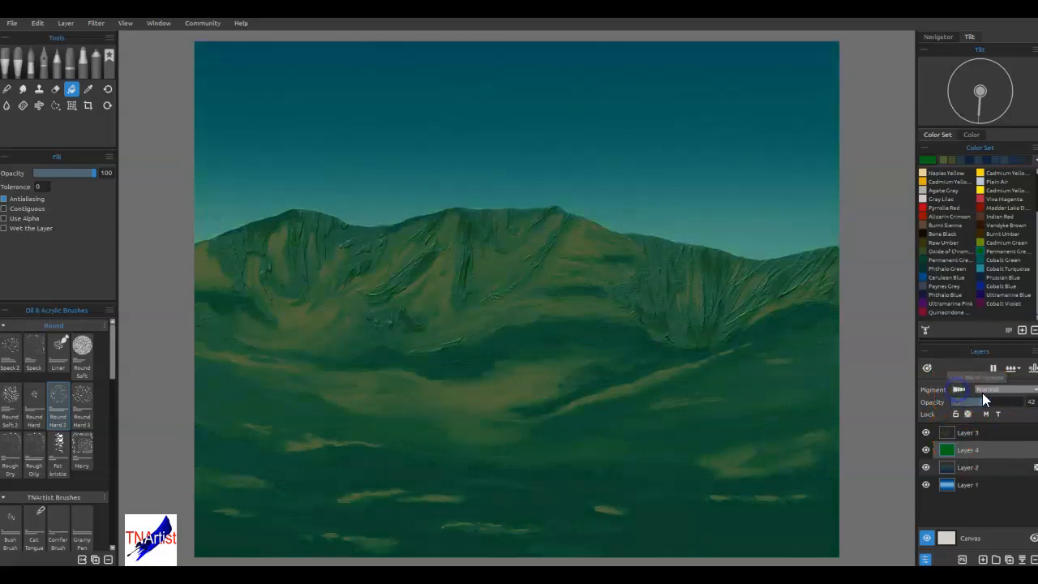
pyautogui.click(992, 389)
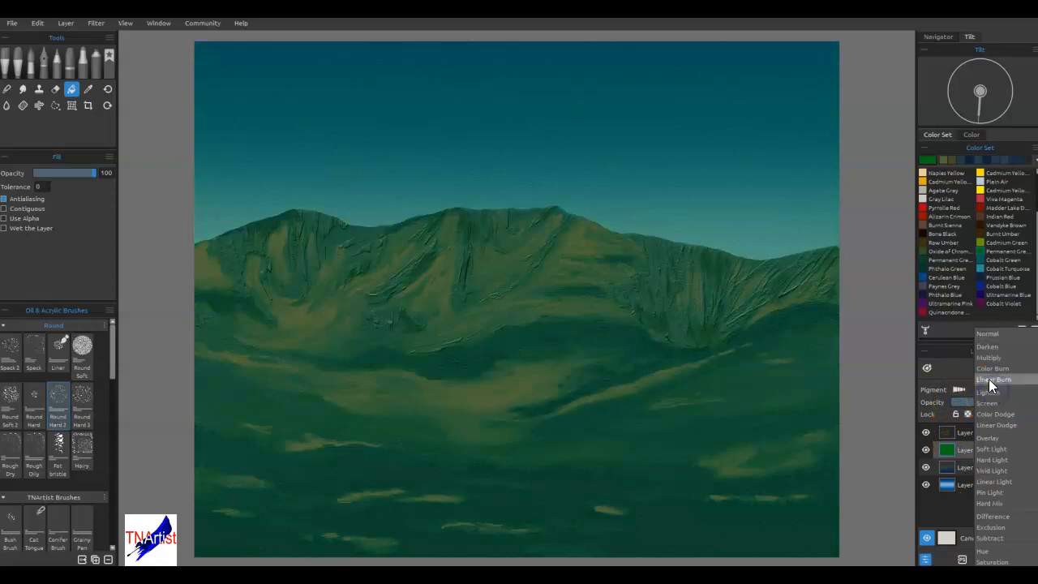
pyautogui.click(988, 439)
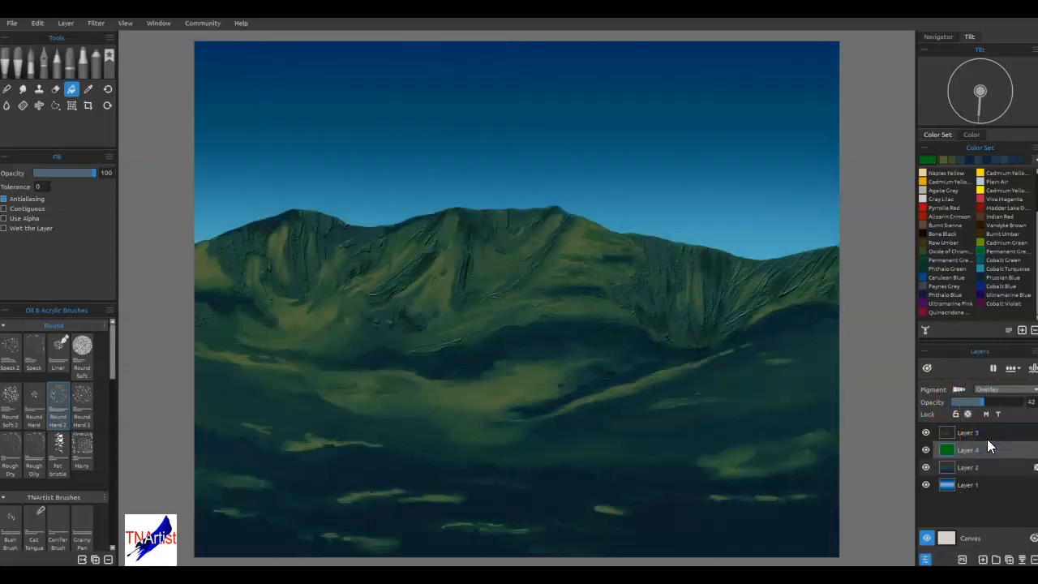
pyautogui.moveTo(973, 403); pyautogui.dragTo(972, 402)
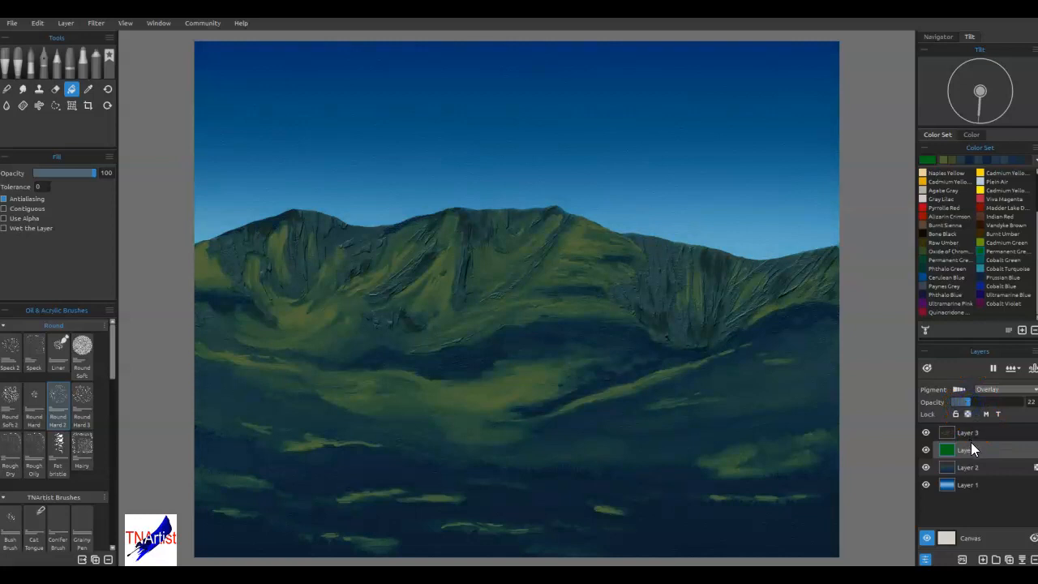
pyautogui.moveTo(961, 404); pyautogui.dragTo(955, 405)
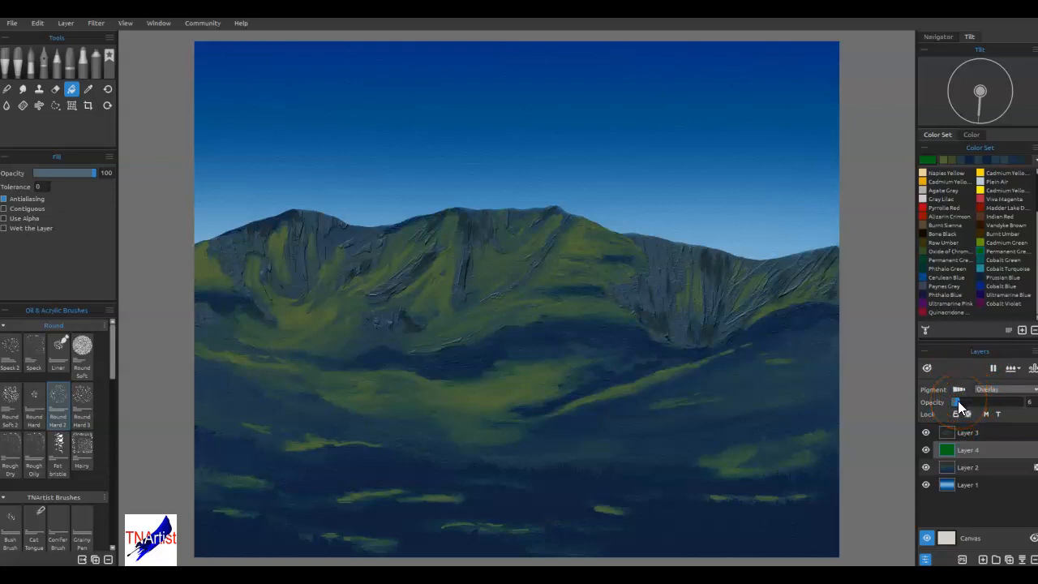
# - Remove the green from the sky area of Layer 4 using an inverted selection of Layer 2's contents, and deselect
pyautogui.keyDown('ctrl'); pyautogui.click(949, 467); pyautogui.keyUp('ctrl')
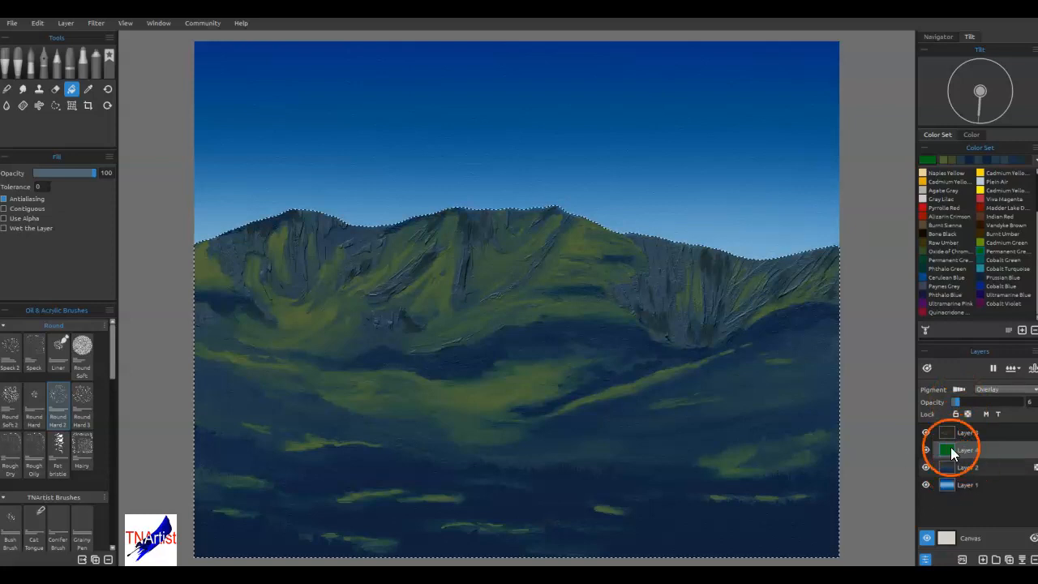
pyautogui.hotkey('ctrl', 'shift', 'i')
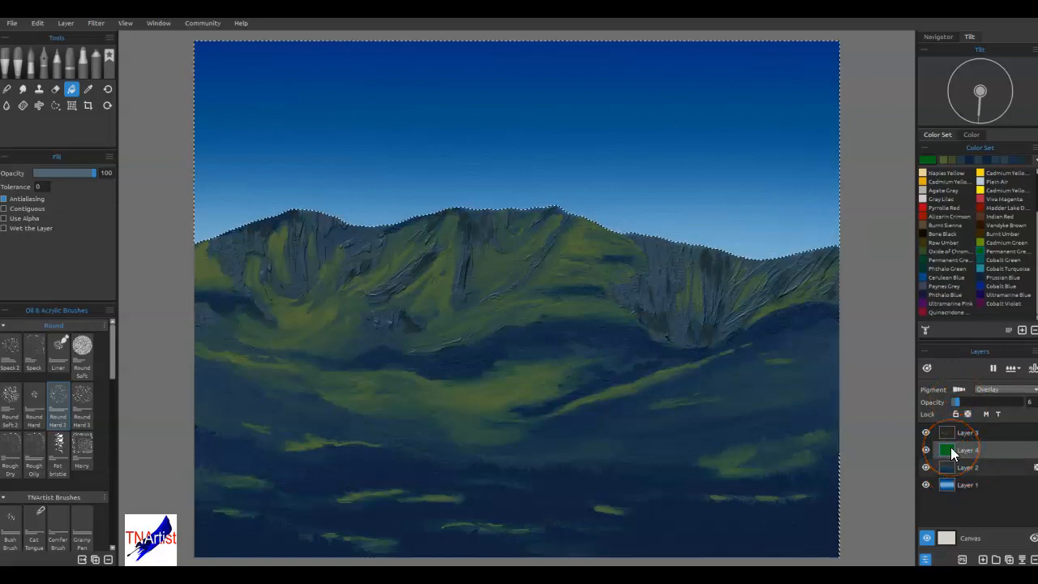
pyautogui.press('Delete')
pyautogui.hotkey('ctrl', 'd')
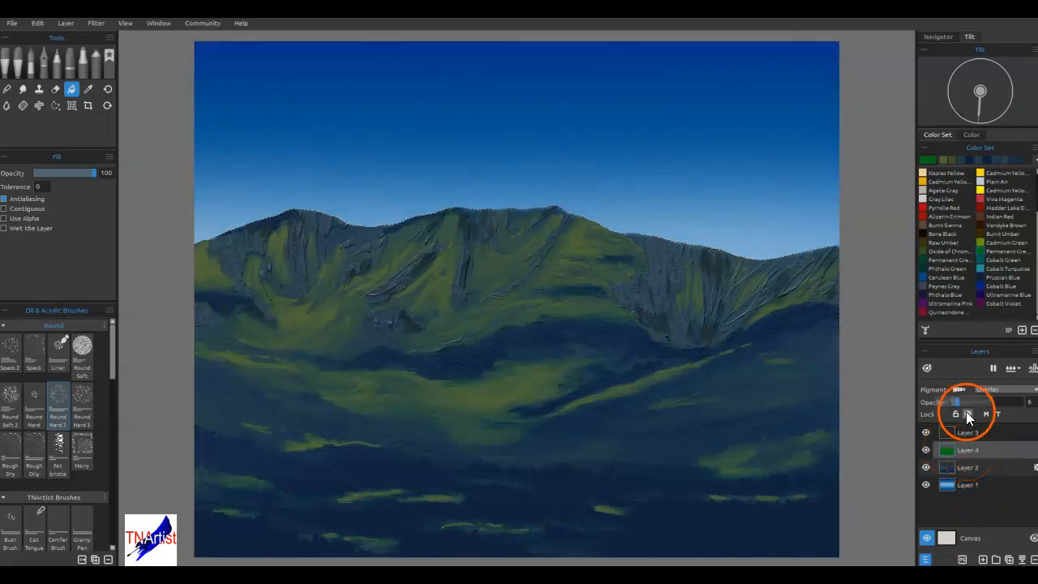
# - Load Layer 3's paint as a selection, set Layer 4's opacity to 9, and clear the selection
pyautogui.moveTo(960, 403); pyautogui.dragTo(981, 407)
pyautogui.keyDown('ctrl'); pyautogui.click(946, 430); pyautogui.keyUp('ctrl')
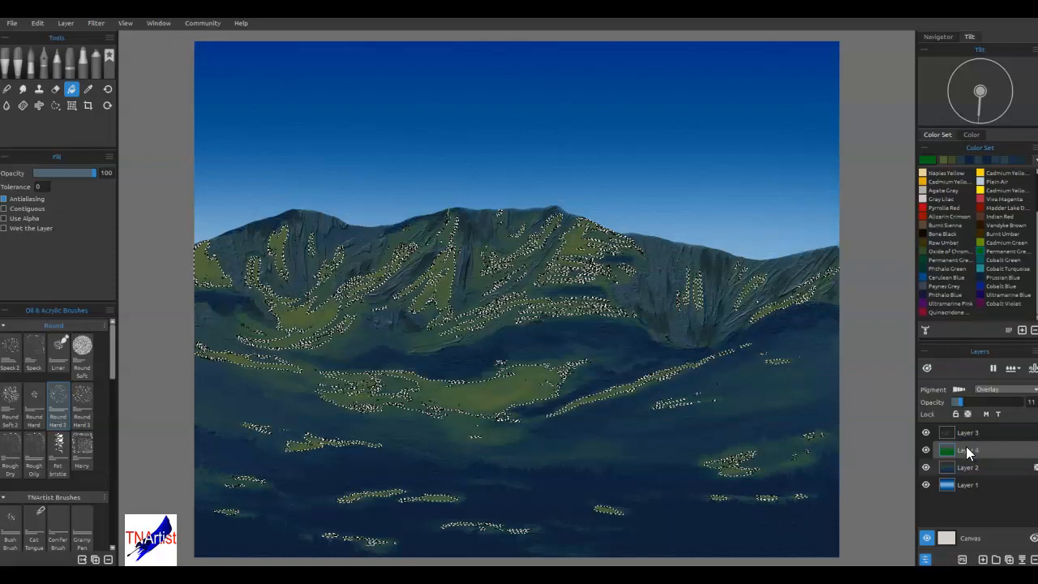
pyautogui.click(965, 432)
pyautogui.click(966, 452)
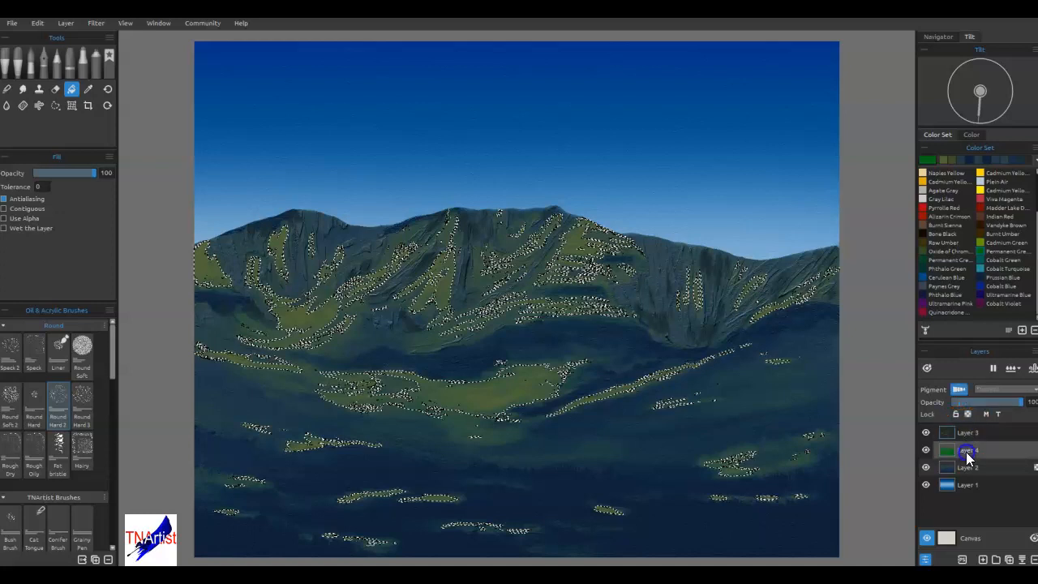
pyautogui.moveTo(963, 403); pyautogui.dragTo(960, 402)
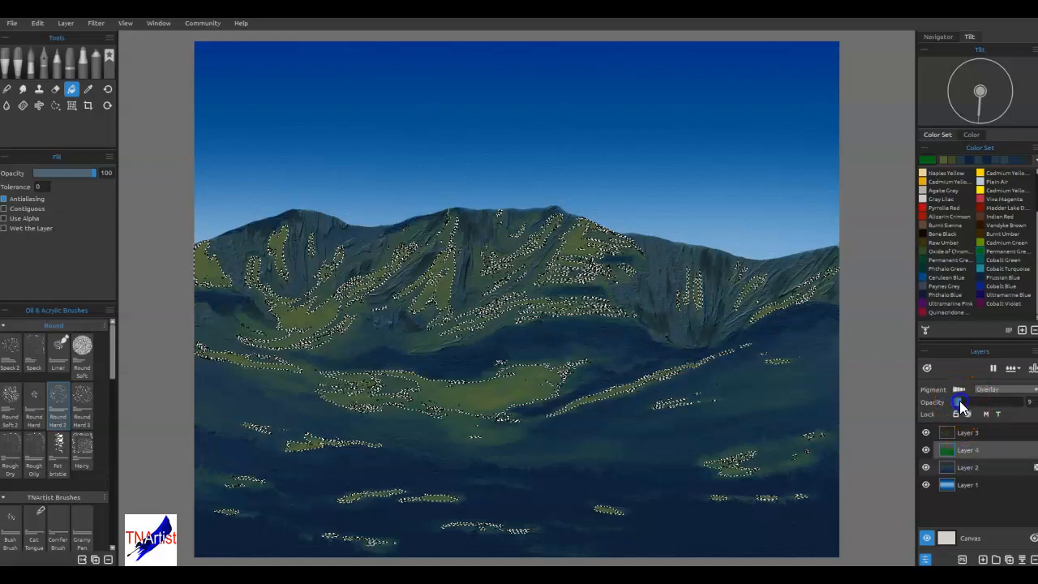
pyautogui.click(974, 434)
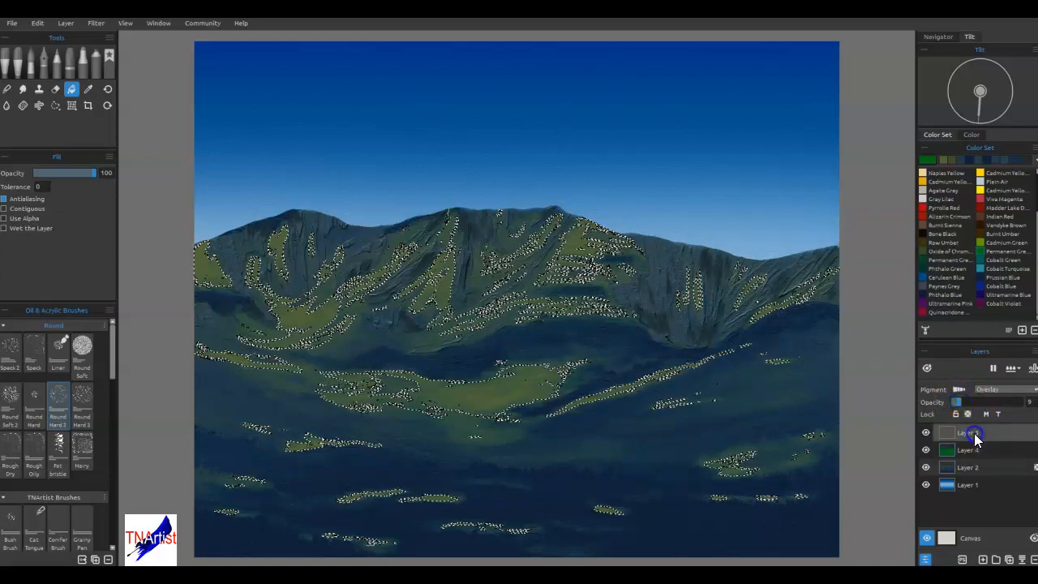
pyautogui.hotkey('ctrl', 'd')
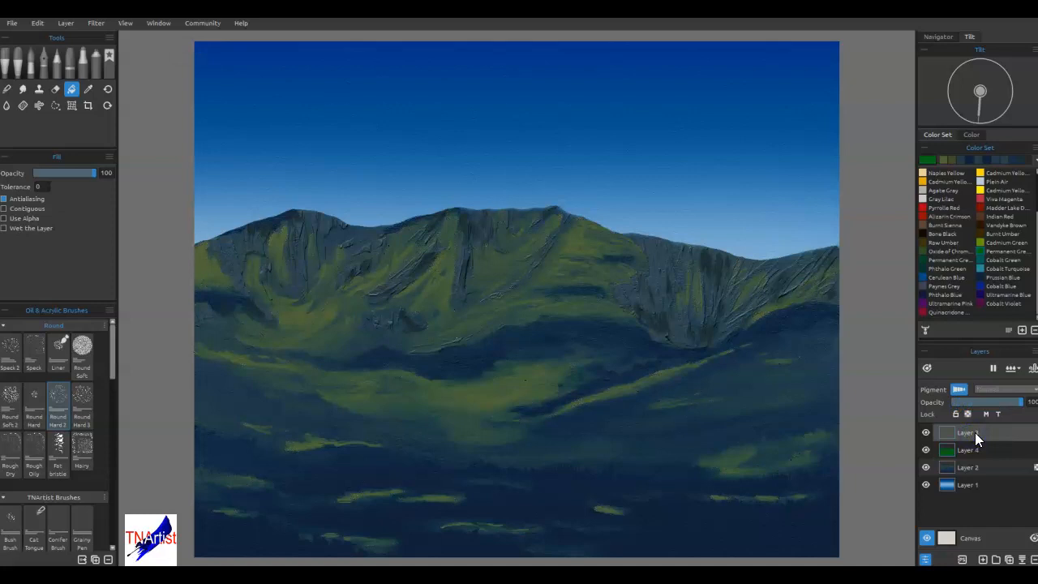
# - Try Soft Light on Layer 4, then set its blend mode to Color with an opacity of 4
pyautogui.click(973, 451)
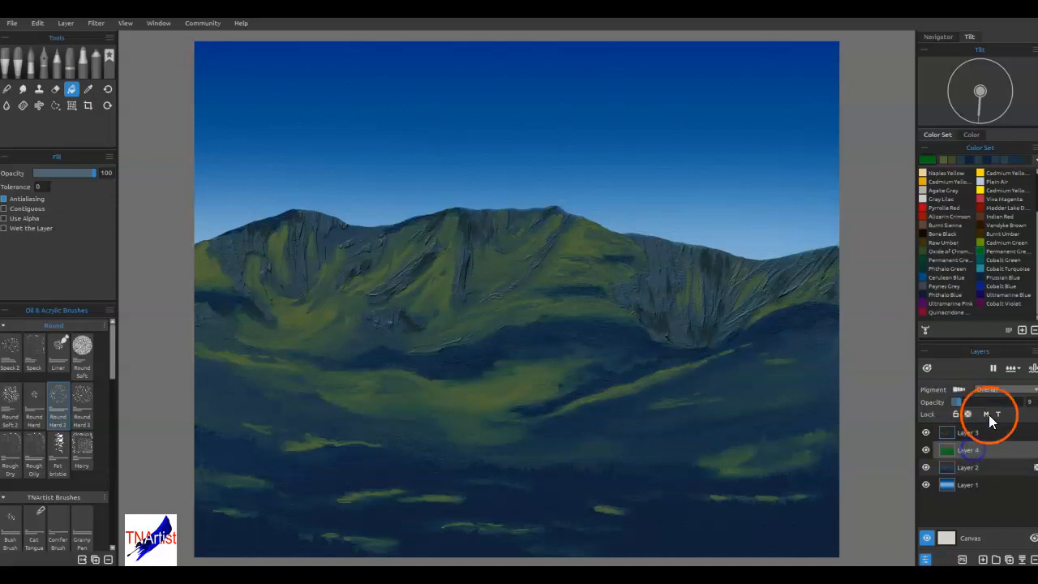
pyautogui.click(991, 390)
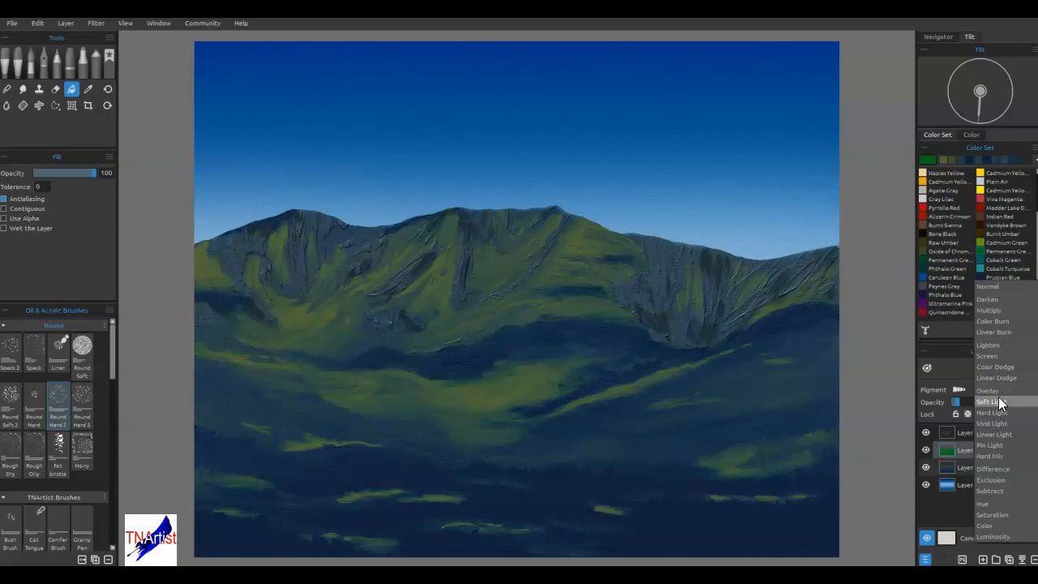
pyautogui.click(1000, 402)
pyautogui.click(997, 391)
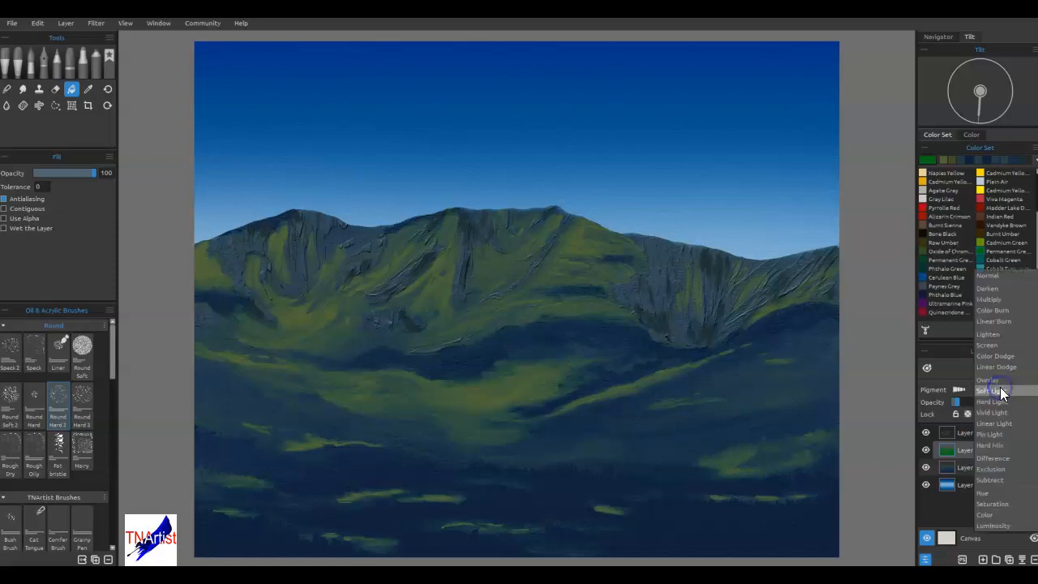
pyautogui.click(991, 513)
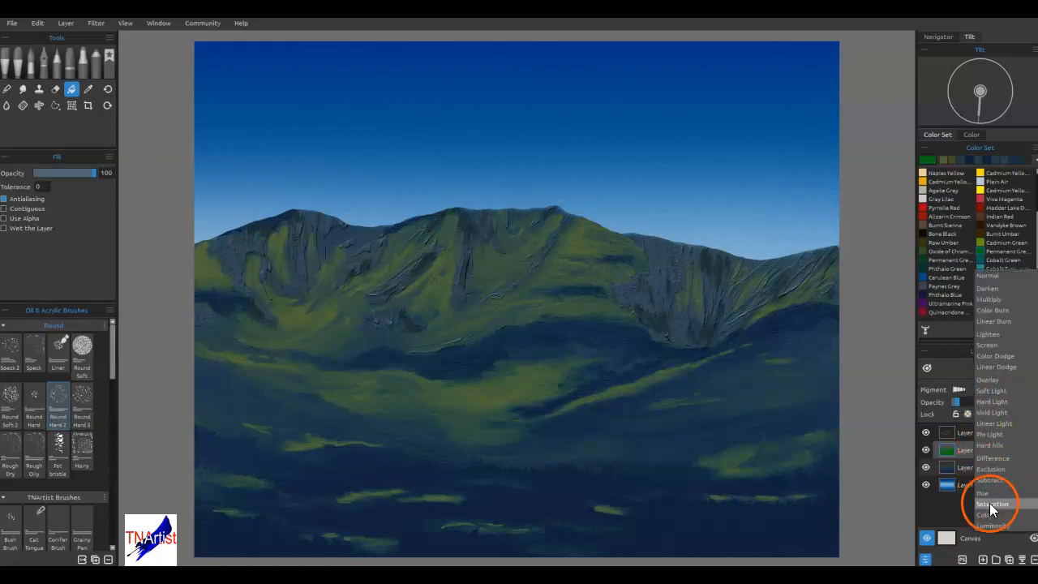
pyautogui.moveTo(959, 403)
pyautogui.mouseDown()
pyautogui.moveTo(968, 403)
pyautogui.moveTo(957, 404)
pyautogui.mouseUp()
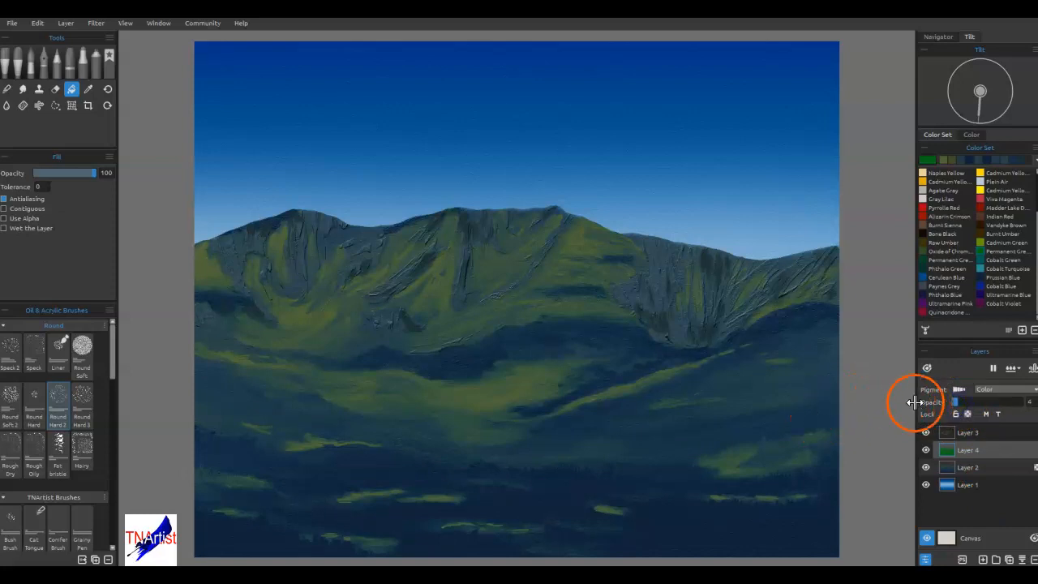
# - Set Layer 4's opacity to 6 while comparing the painting with Layer 4 and Layer 3 hidden and shown
pyautogui.click(926, 451)
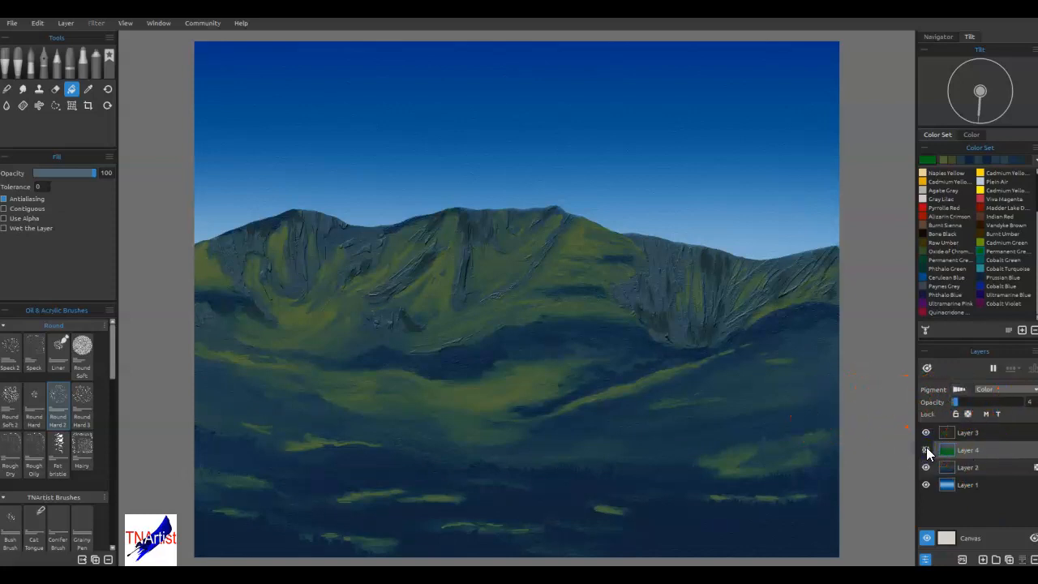
pyautogui.click(926, 451)
pyautogui.click(926, 451)
pyautogui.click(926, 451)
pyautogui.moveTo(965, 412); pyautogui.dragTo(958, 407)
pyautogui.click(926, 451)
pyautogui.click(926, 451)
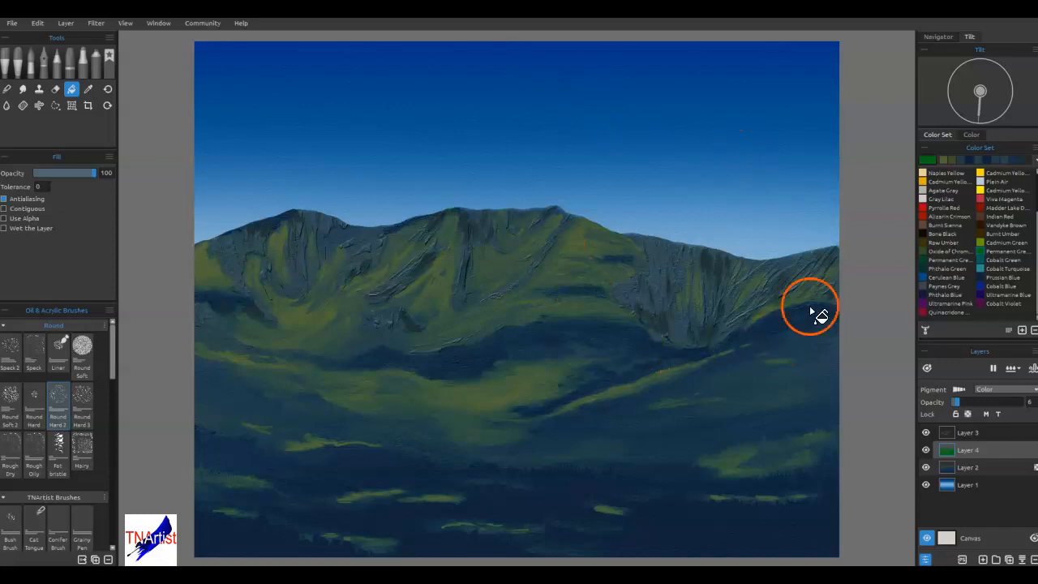
pyautogui.click(927, 434)
pyautogui.click(926, 433)
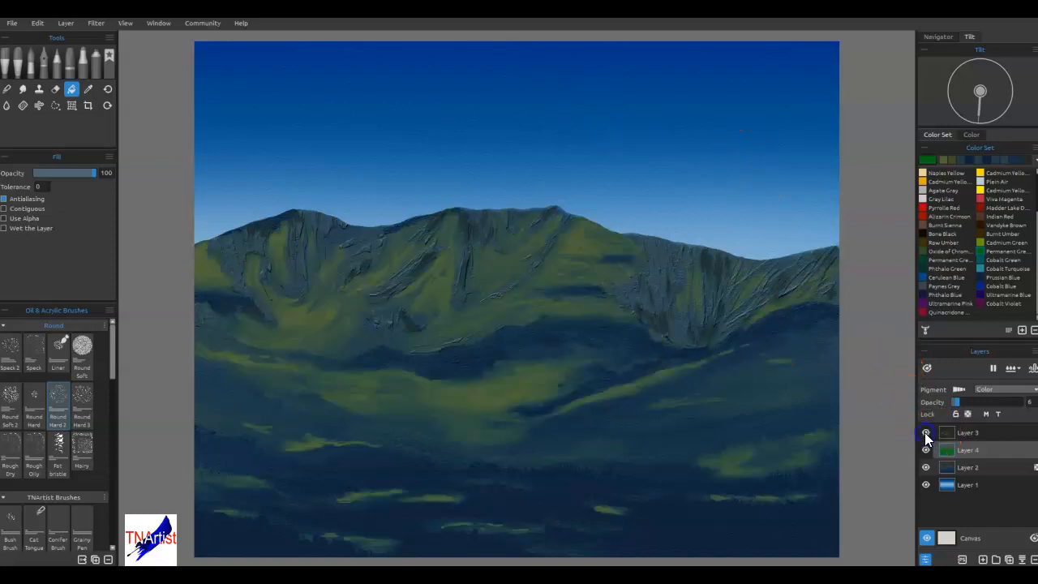
# - Adjust Layer 3's highlights with Brightness/Contrast, applying a brightness of 18 and a contrast of 5
pyautogui.click(975, 434)
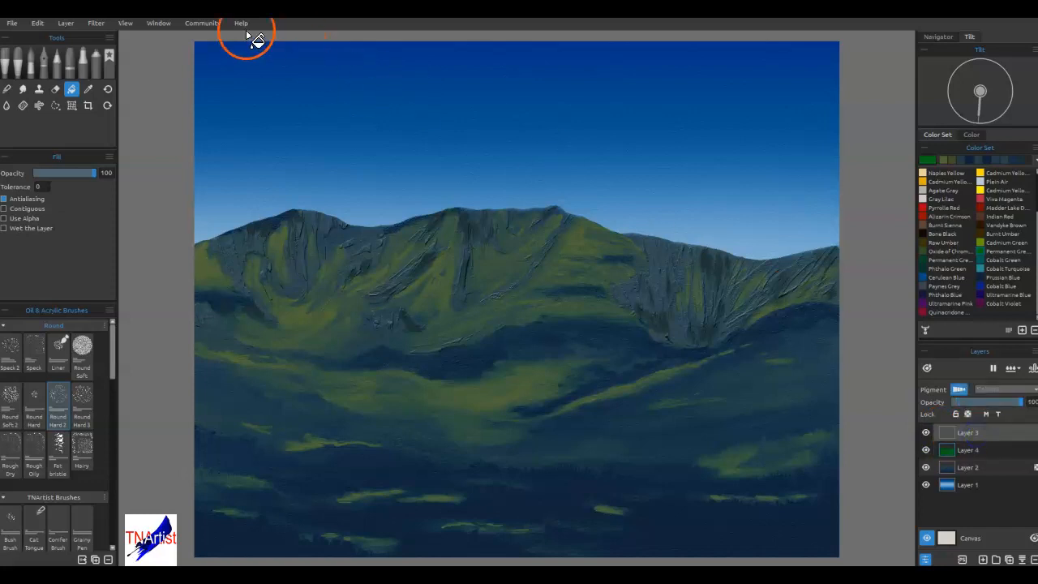
pyautogui.click(101, 24)
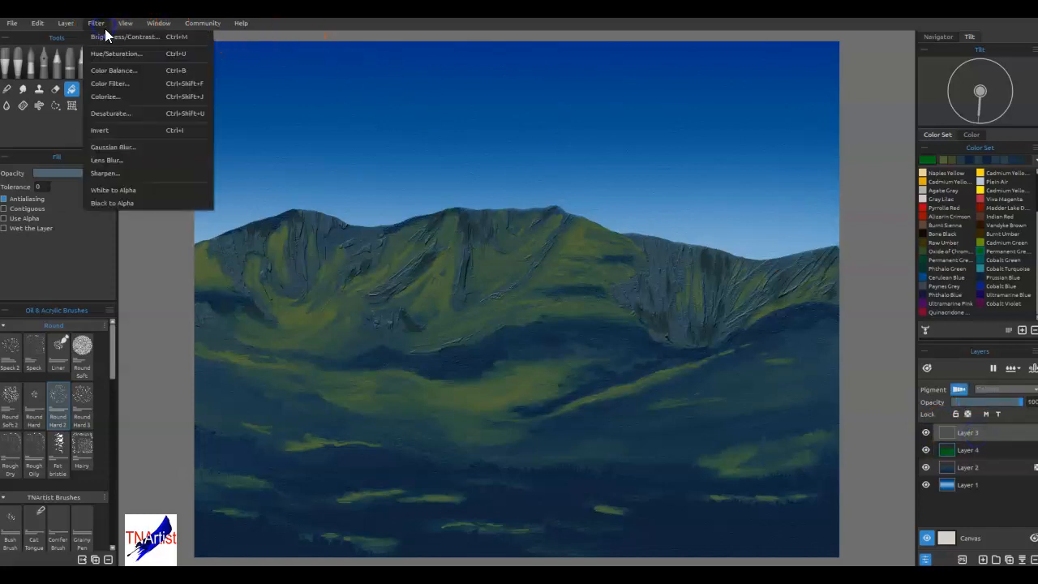
pyautogui.click(117, 37)
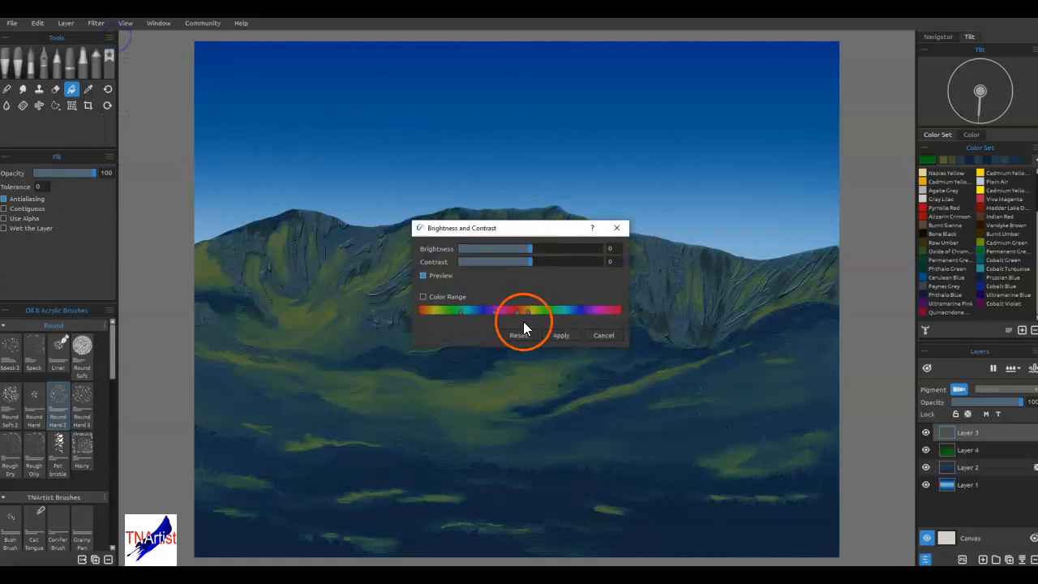
pyautogui.moveTo(535, 249); pyautogui.dragTo(541, 251)
pyautogui.moveTo(530, 261); pyautogui.dragTo(537, 261)
pyautogui.moveTo(545, 263); pyautogui.dragTo(533, 260)
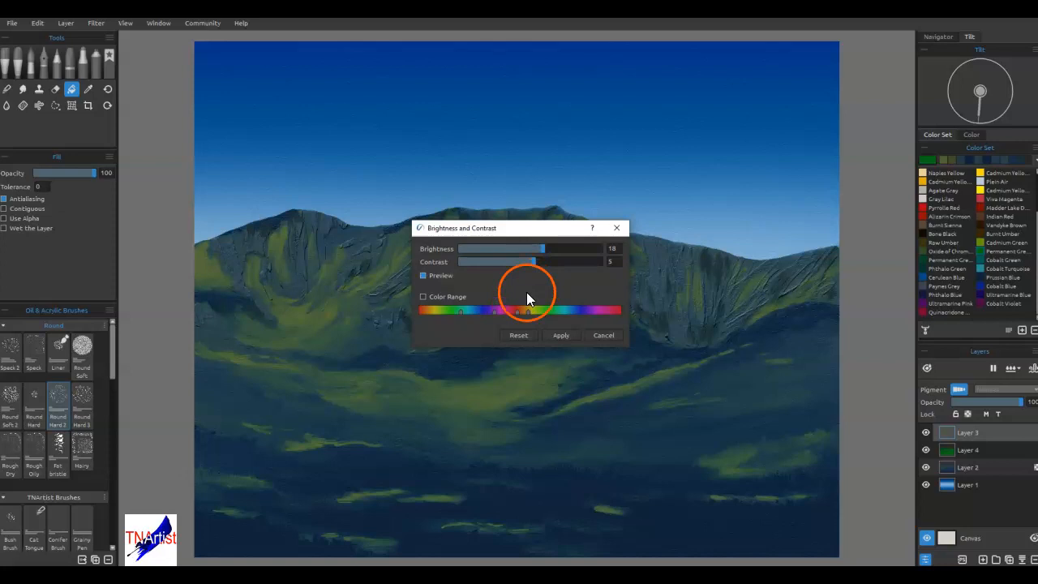
pyautogui.click(545, 335)
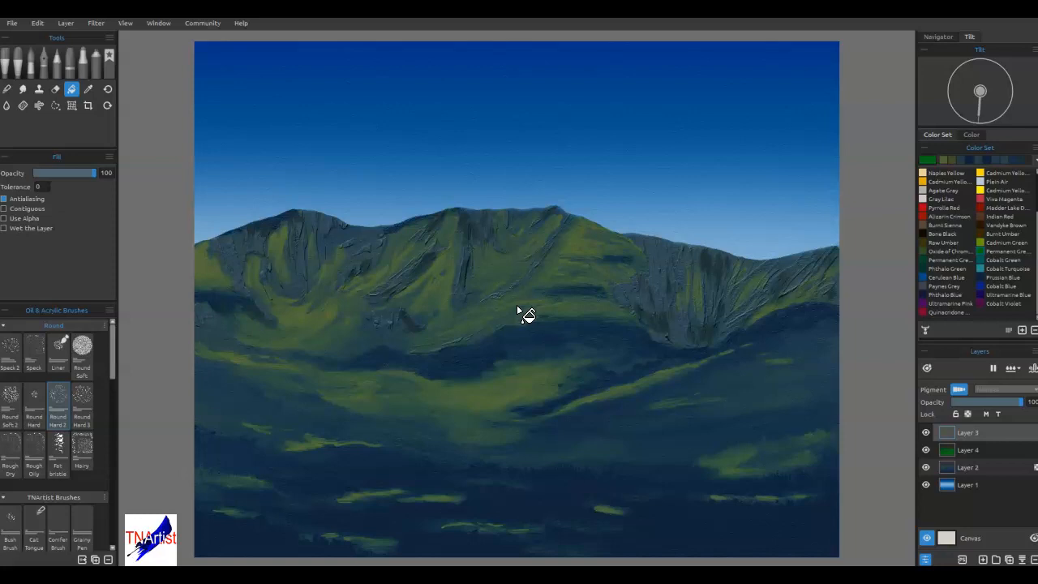
# - Load Layer 3's highlights as a selection, fill it with Naples Yellow on a new Overlay layer, and clear the selection
pyautogui.keyDown('ctrl'); pyautogui.click(948, 431); pyautogui.keyUp('ctrl')
pyautogui.click(983, 560)
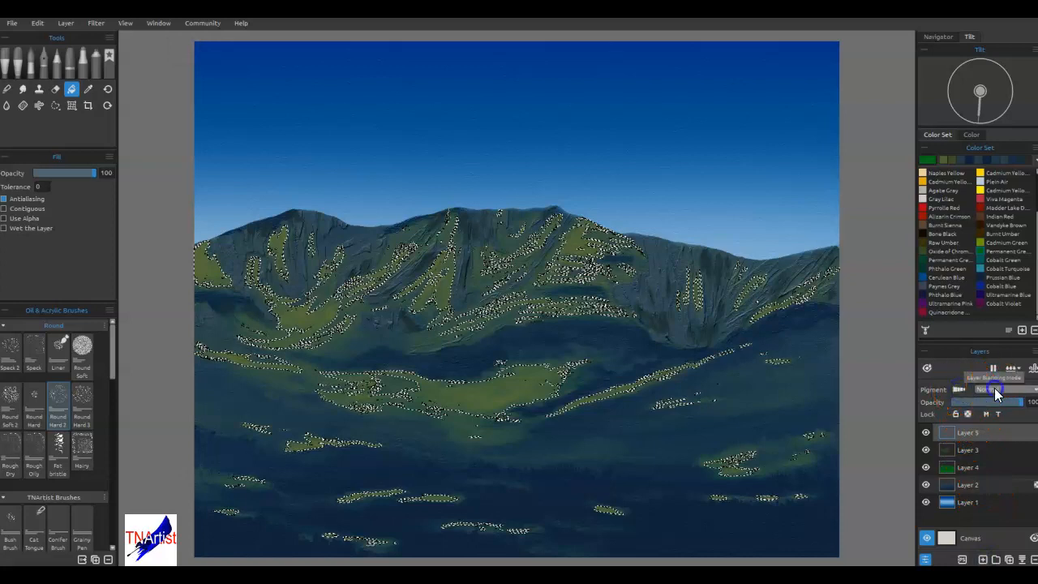
pyautogui.click(994, 390)
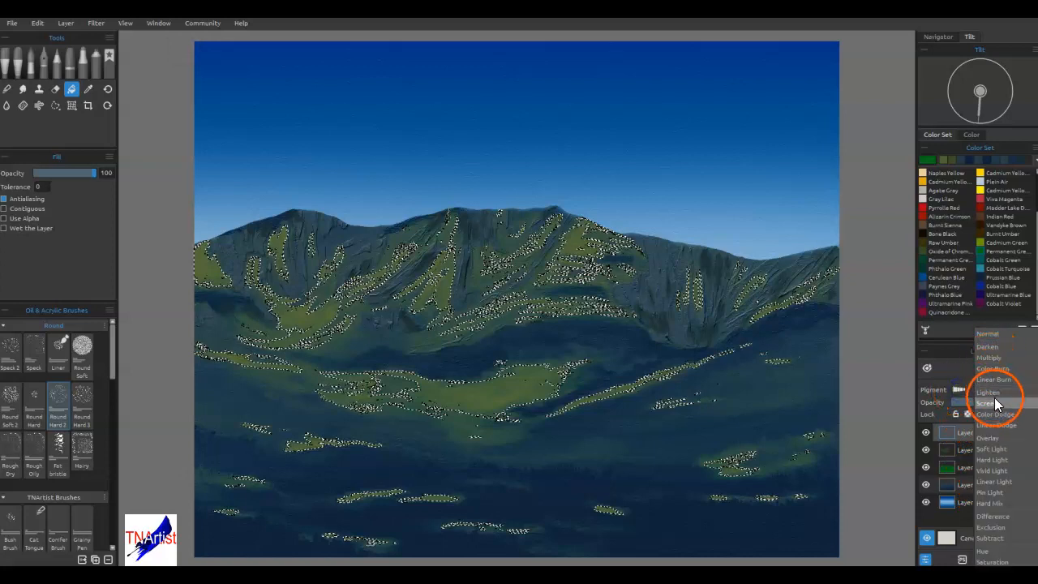
pyautogui.click(995, 438)
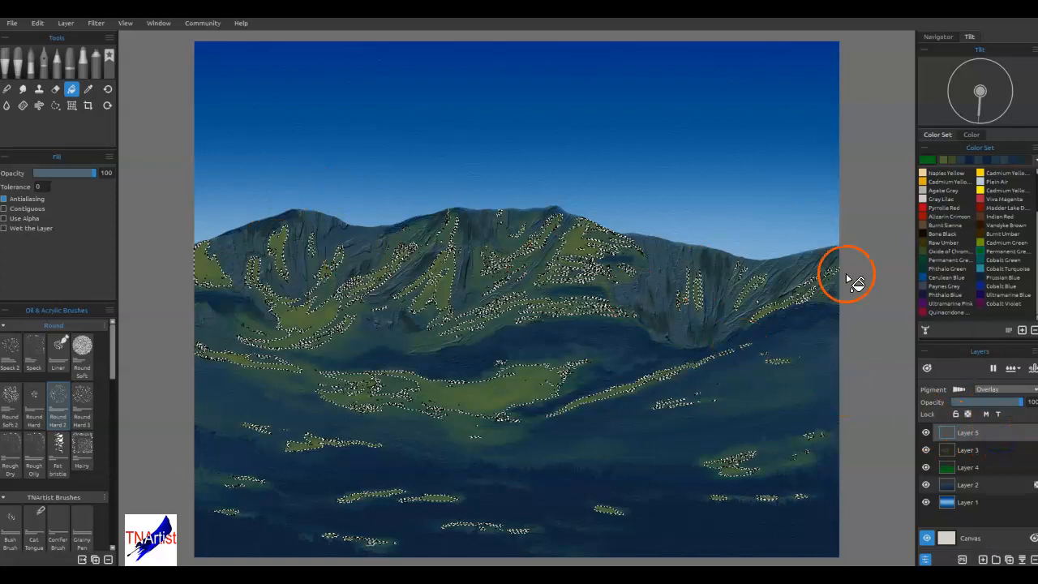
pyautogui.scroll(2, 981, 211)
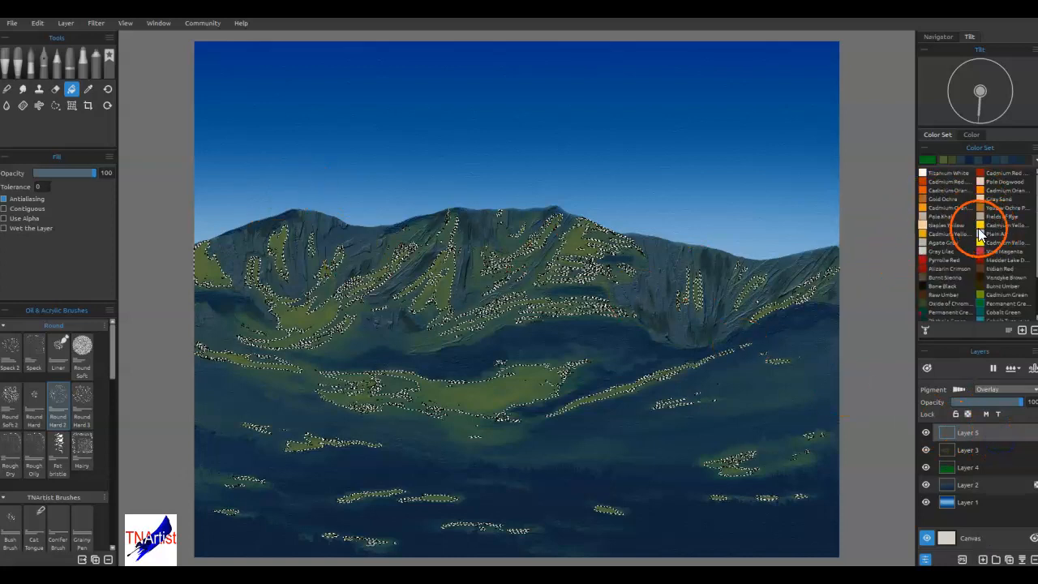
pyautogui.click(924, 226)
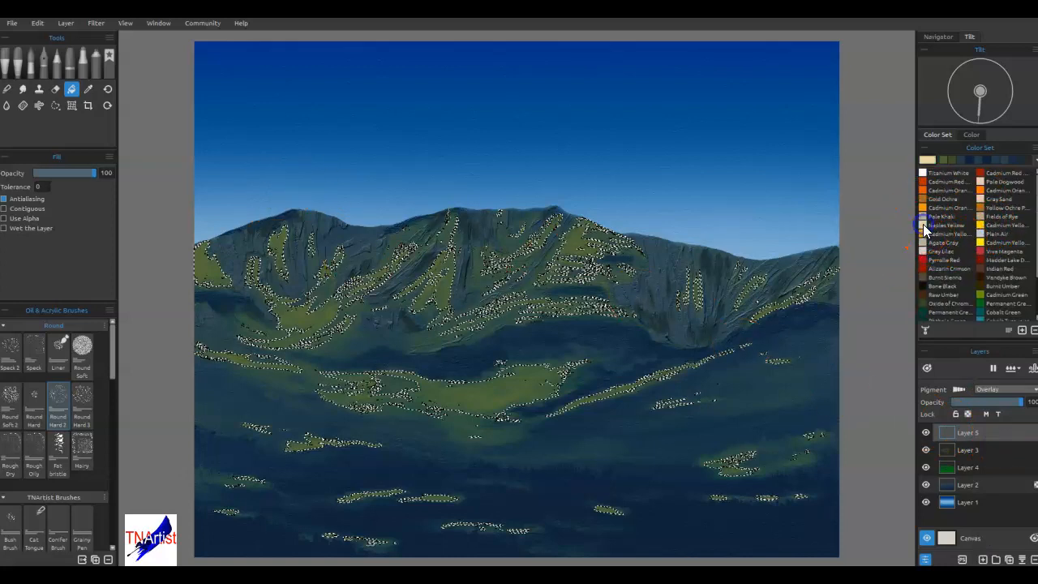
pyautogui.click(500, 398)
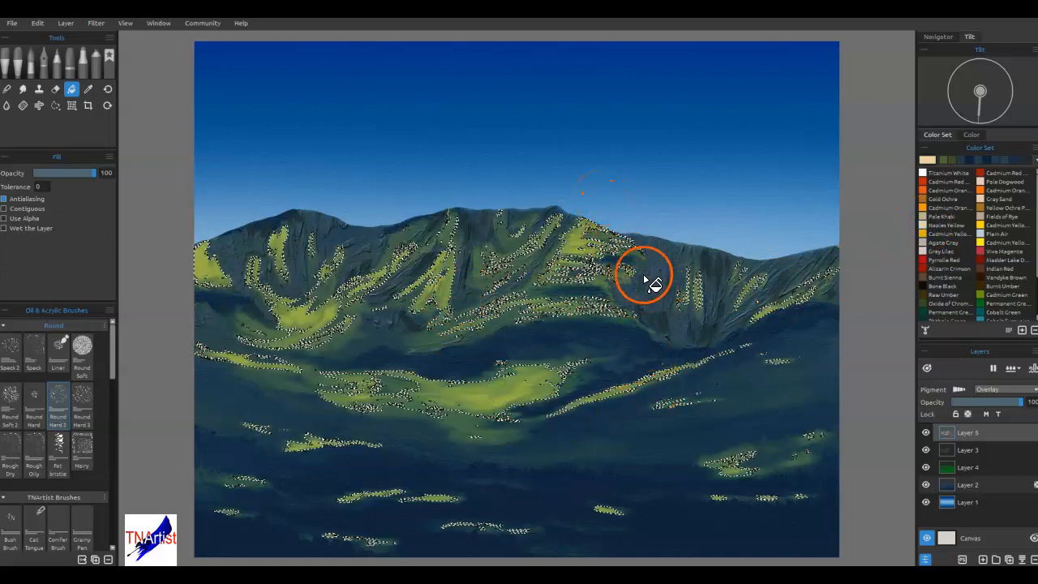
pyautogui.hotkey('ctrl', 'd')
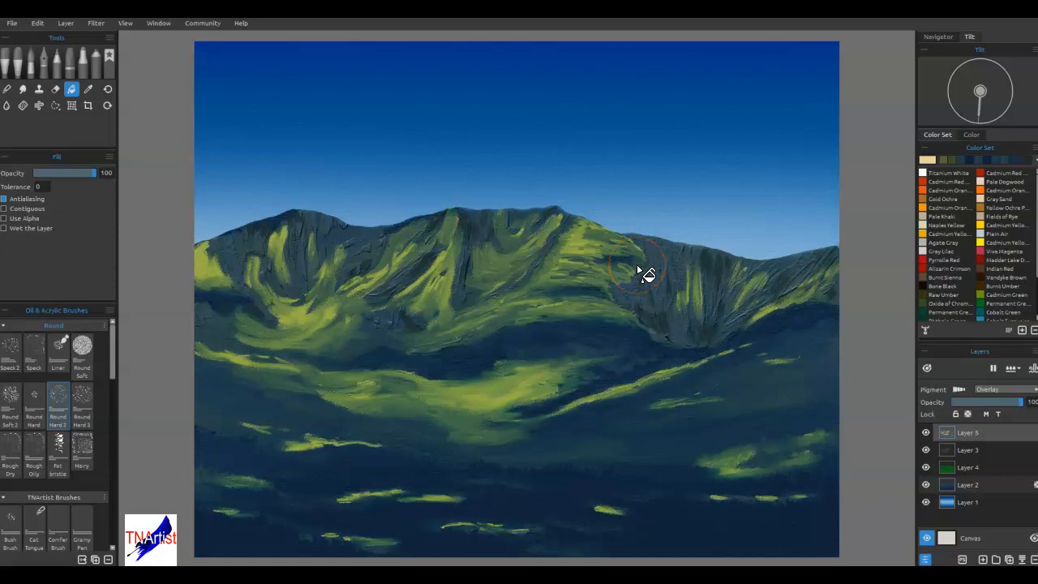
# - Set Layer 5's opacity to 75 and compare the painting with that layer hidden and shown
pyautogui.moveTo(965, 403); pyautogui.dragTo(1013, 439)
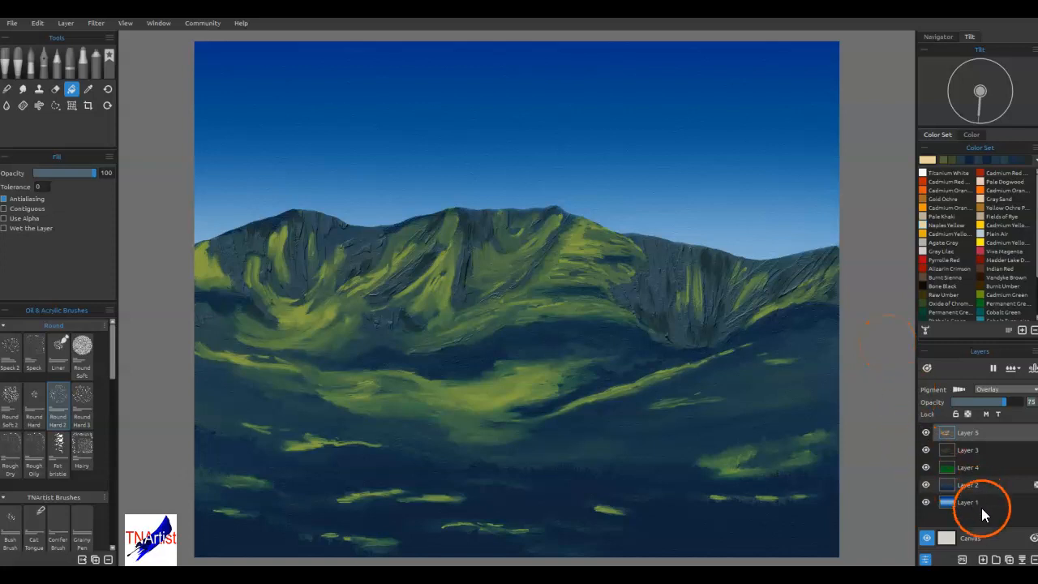
pyautogui.click(926, 433)
pyautogui.click(927, 433)
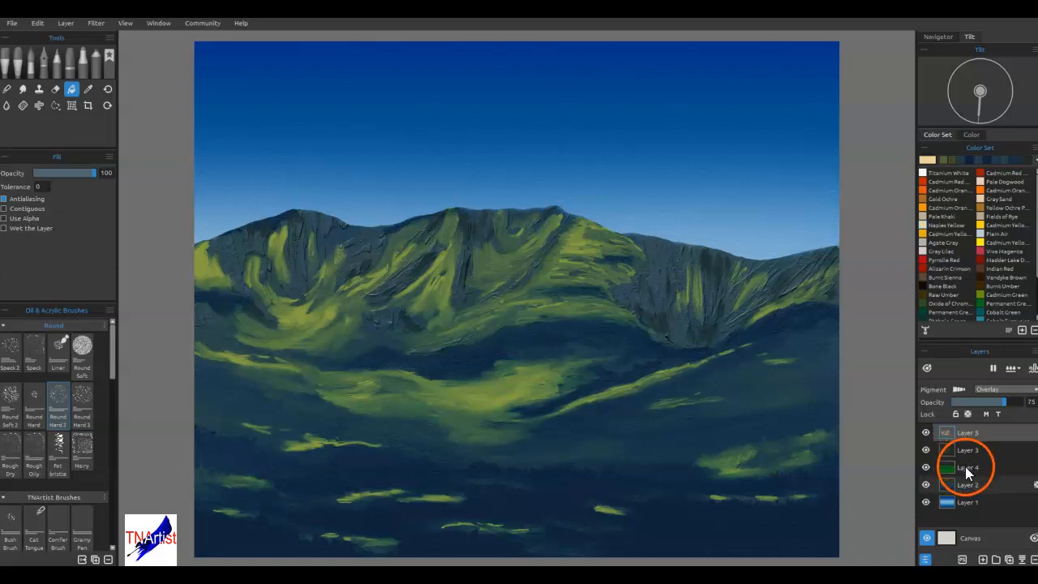
# - Try an opacity of 11 on Layer 4 and hide the layer
pyautogui.click(951, 484)
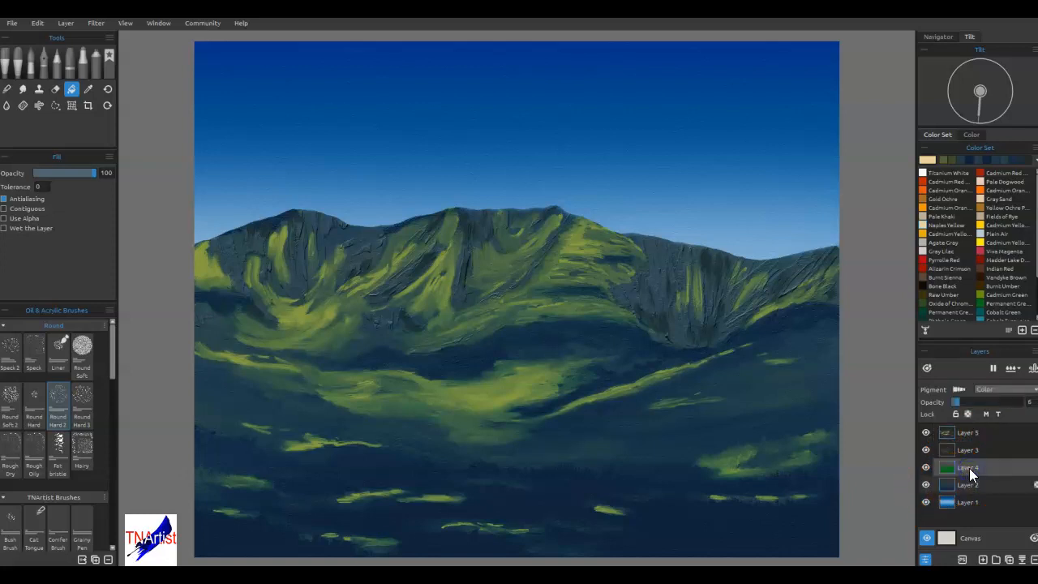
pyautogui.moveTo(960, 400)
pyautogui.mouseDown()
pyautogui.moveTo(985, 415)
pyautogui.moveTo(960, 409)
pyautogui.mouseUp()
pyautogui.click(926, 467)
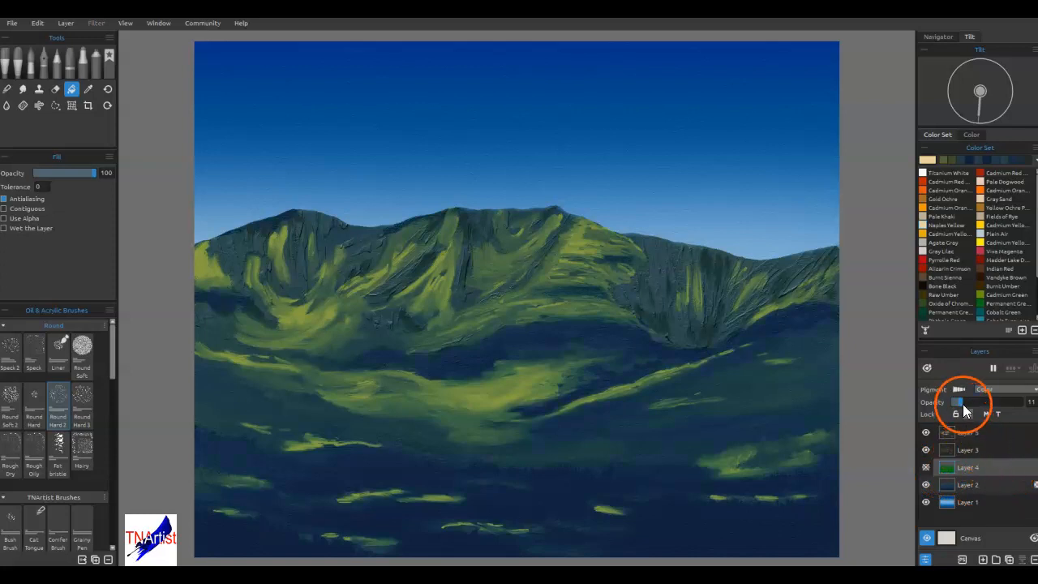
# - Compare the painting with Layer 3 and Layer 5 each hidden and shown
pyautogui.click(972, 451)
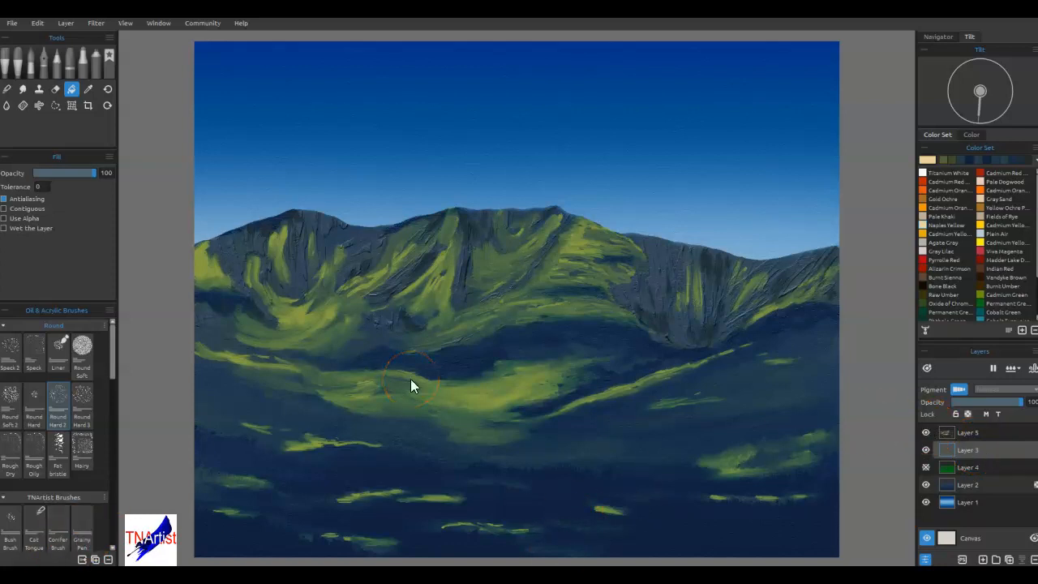
pyautogui.click(924, 451)
pyautogui.click(925, 452)
pyautogui.click(925, 434)
pyautogui.click(925, 434)
# - Lower the opacity of the Overlay Layer 5 and merge it down into Layer 3
pyautogui.click(959, 436)
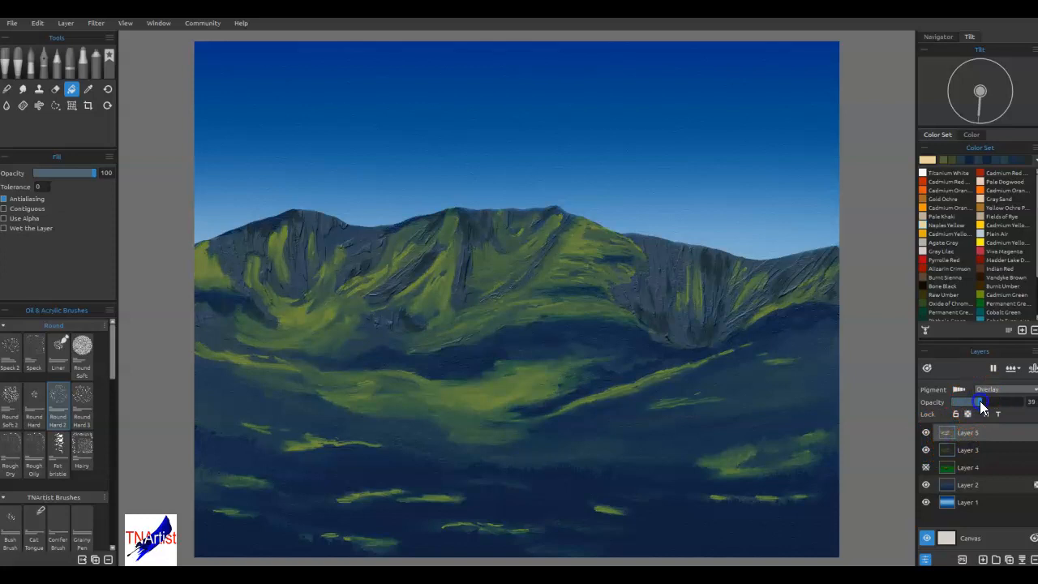
pyautogui.moveTo(980, 401); pyautogui.dragTo(980, 404)
pyautogui.moveTo(976, 411); pyautogui.dragTo(972, 413)
pyautogui.click(1023, 560)
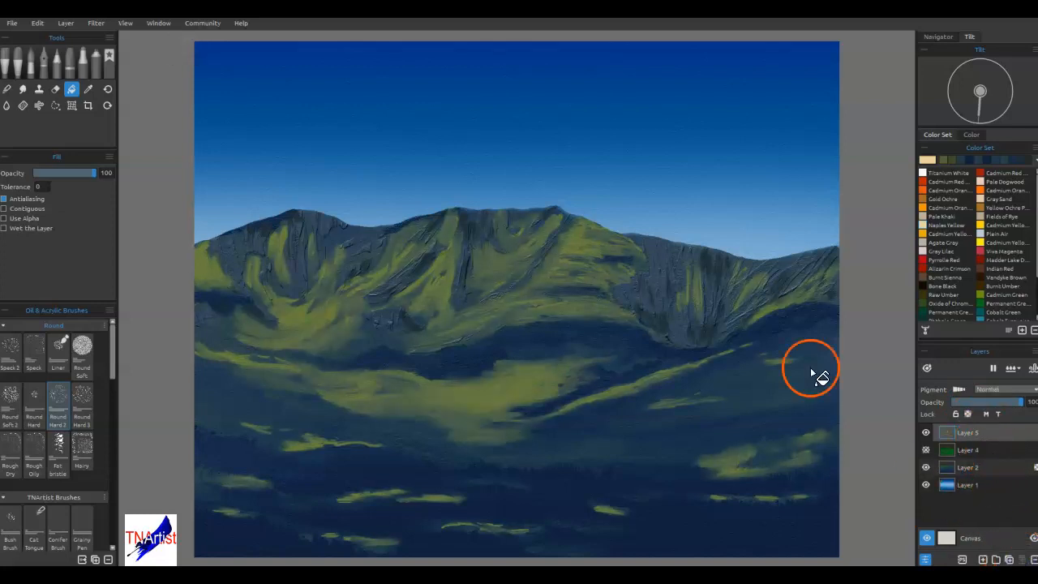
# - Delete the green Layer 4 and add a new layer above Layer 5
pyautogui.click(972, 454)
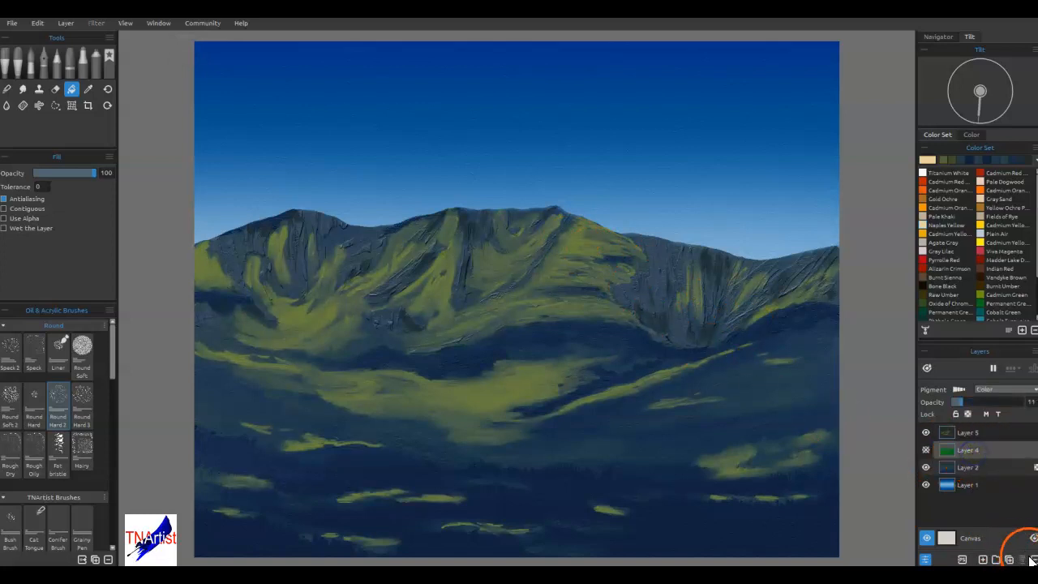
pyautogui.click(1035, 561)
pyautogui.click(971, 439)
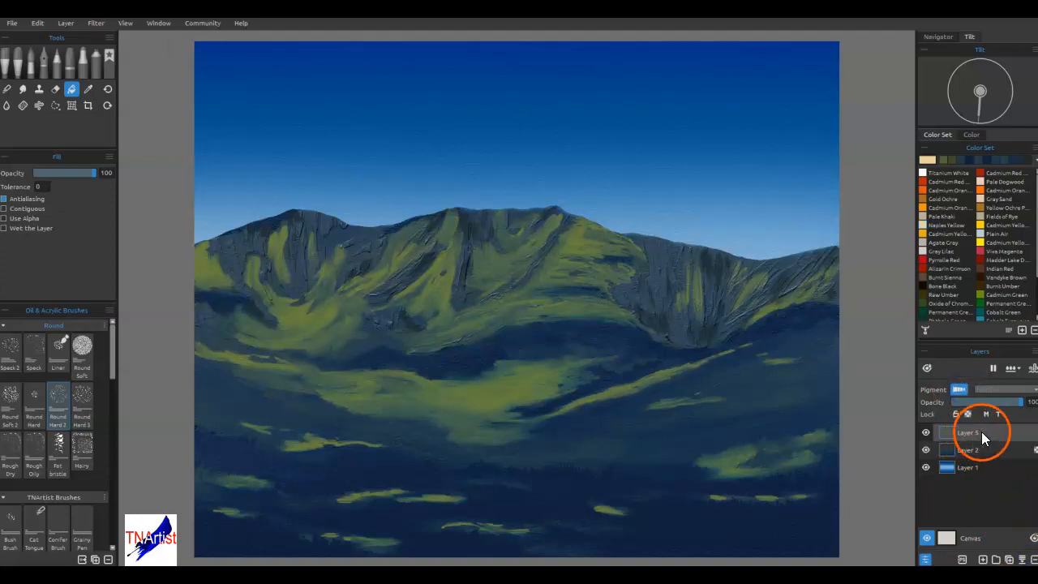
pyautogui.click(983, 560)
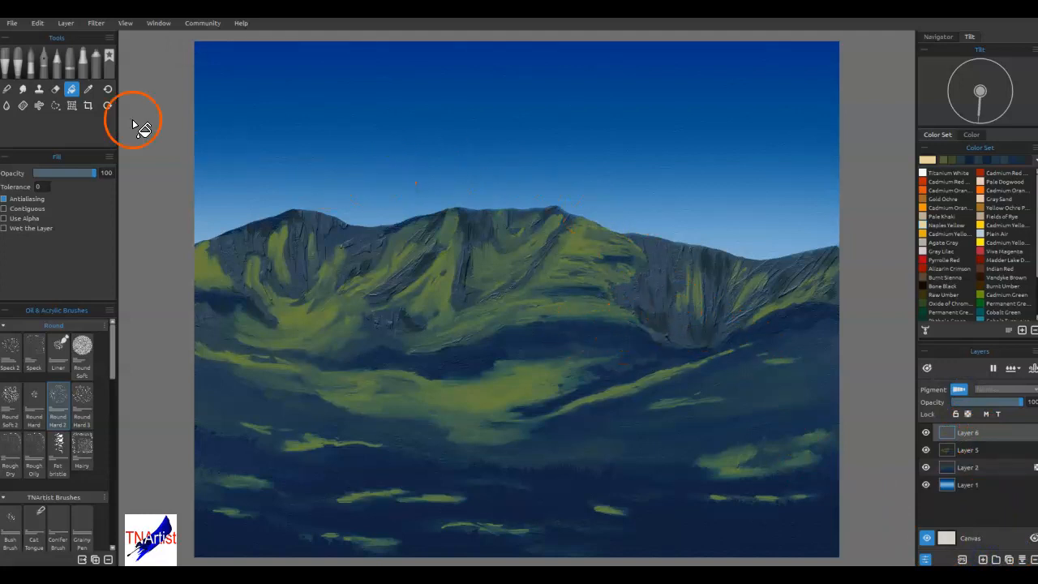
# - Lasso a large billowing cloud shape rising from the middle of the mountains up into the sky on the right
pyautogui.click(55, 105)
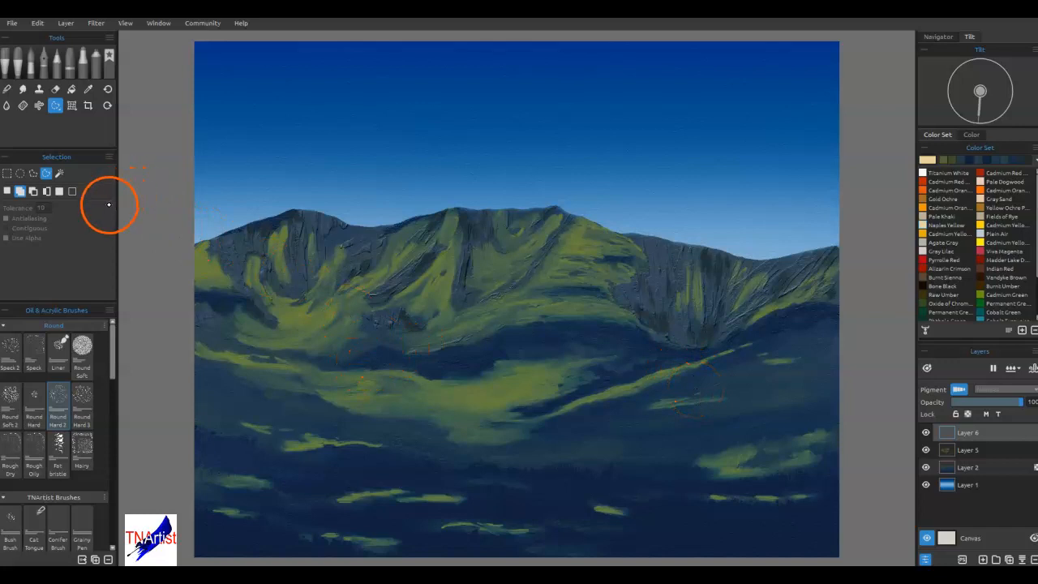
pyautogui.click(345, 363)
pyautogui.moveTo(405, 352)
pyautogui.mouseDown()
pyautogui.moveTo(460, 319)
pyautogui.moveTo(503, 328)
pyautogui.moveTo(551, 304)
pyautogui.mouseUp()
pyautogui.moveTo(654, 279); pyautogui.dragTo(729, 240)
pyautogui.moveTo(759, 178); pyautogui.dragTo(803, 117)
pyautogui.moveTo(766, 84); pyautogui.dragTo(658, 94)
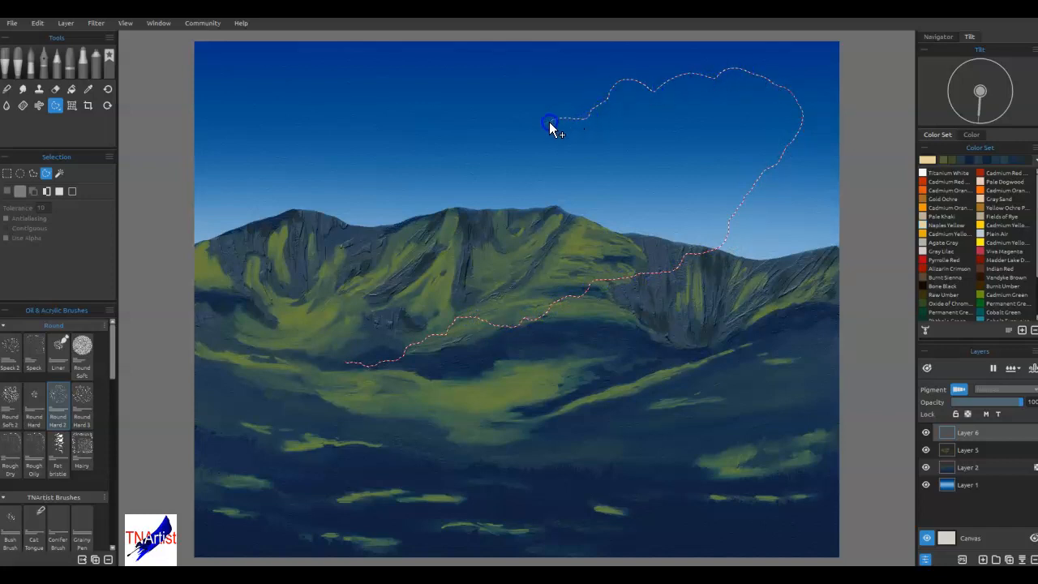
pyautogui.moveTo(554, 185)
pyautogui.mouseDown()
pyautogui.moveTo(510, 238)
pyautogui.moveTo(489, 227)
pyautogui.moveTo(458, 194)
pyautogui.mouseUp()
pyautogui.moveTo(425, 233); pyautogui.dragTo(434, 258)
pyautogui.moveTo(414, 292)
pyautogui.mouseDown()
pyautogui.moveTo(387, 300)
pyautogui.moveTo(346, 347)
pyautogui.moveTo(324, 350)
pyautogui.moveTo(349, 363)
pyautogui.mouseUp()
pyautogui.click(635, 290)
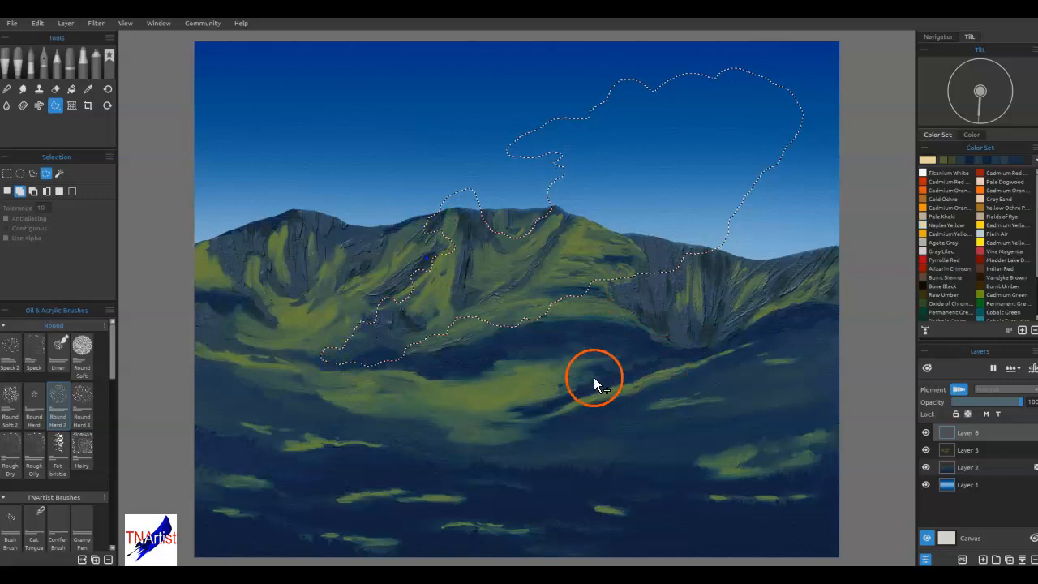
# - Add small freehand cloud shapes to the selection in the valley, along the right ridge and in the sky above it
pyautogui.click(575, 387)
pyautogui.moveTo(641, 367)
pyautogui.mouseDown()
pyautogui.moveTo(622, 365)
pyautogui.moveTo(578, 388)
pyautogui.mouseUp()
pyautogui.moveTo(675, 341)
pyautogui.mouseDown()
pyautogui.moveTo(703, 358)
pyautogui.moveTo(747, 308)
pyautogui.moveTo(717, 317)
pyautogui.moveTo(715, 301)
pyautogui.moveTo(702, 332)
pyautogui.moveTo(689, 321)
pyautogui.moveTo(675, 344)
pyautogui.mouseUp()
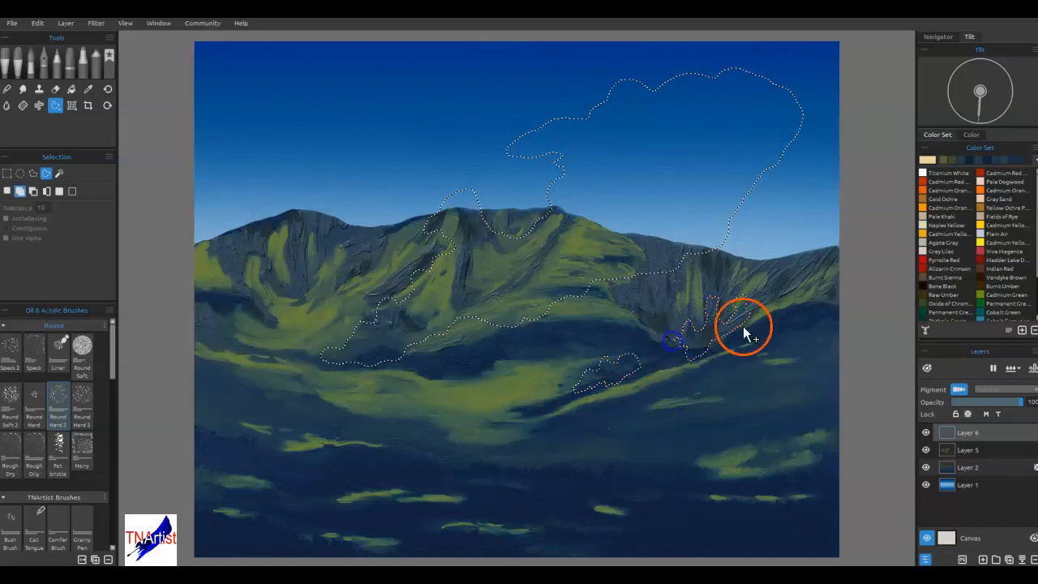
pyautogui.moveTo(707, 273)
pyautogui.mouseDown()
pyautogui.moveTo(747, 234)
pyautogui.moveTo(689, 261)
pyautogui.mouseUp()
pyautogui.moveTo(767, 225)
pyautogui.mouseDown()
pyautogui.moveTo(793, 255)
pyautogui.moveTo(841, 217)
pyautogui.moveTo(832, 206)
pyautogui.moveTo(808, 217)
pyautogui.moveTo(797, 182)
pyautogui.moveTo(764, 230)
pyautogui.mouseUp()
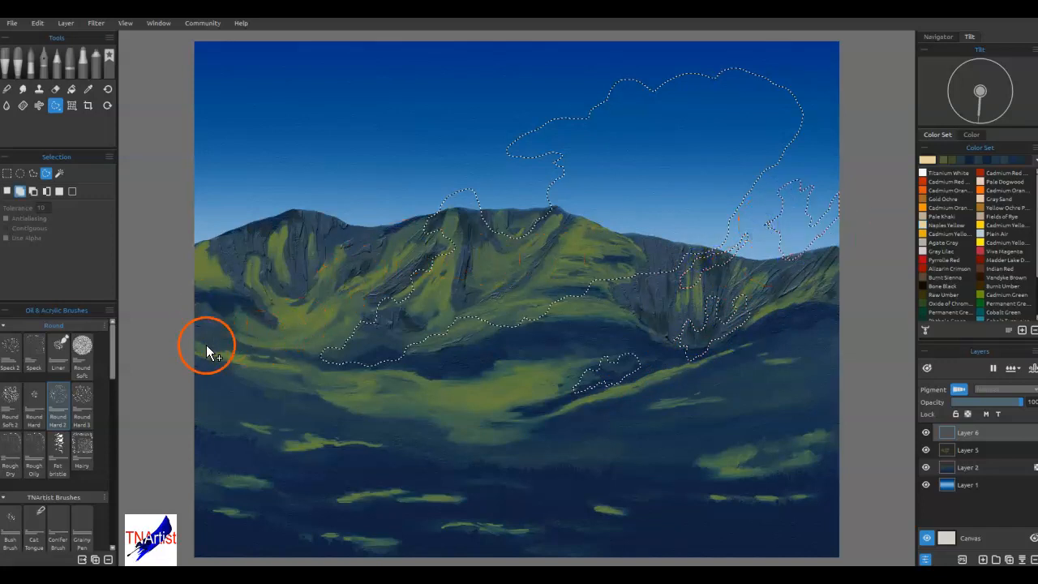
# - Add a low mist patch and a wide cloud bank above the mountains at the painting's left edge to the selection
pyautogui.moveTo(210, 323)
pyautogui.mouseDown()
pyautogui.moveTo(256, 297)
pyautogui.moveTo(216, 296)
pyautogui.moveTo(183, 324)
pyautogui.mouseUp()
pyautogui.moveTo(194, 237)
pyautogui.mouseDown()
pyautogui.moveTo(182, 240)
pyautogui.moveTo(228, 256)
pyautogui.mouseUp()
pyautogui.moveTo(287, 215)
pyautogui.mouseDown()
pyautogui.moveTo(356, 200)
pyautogui.moveTo(383, 176)
pyautogui.moveTo(359, 172)
pyautogui.moveTo(349, 154)
pyautogui.moveTo(269, 173)
pyautogui.moveTo(254, 150)
pyautogui.moveTo(175, 160)
pyautogui.moveTo(142, 245)
pyautogui.mouseUp()
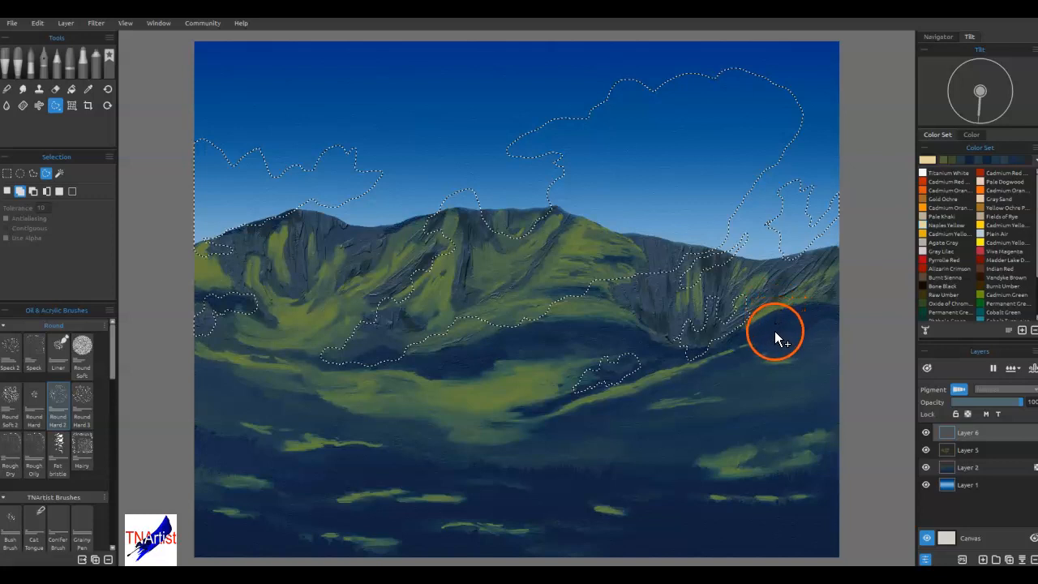
# - Add several thin, wispy cloud shapes across the upper sky to the selection
pyautogui.moveTo(403, 122); pyautogui.dragTo(404, 122)
pyautogui.moveTo(462, 99)
pyautogui.mouseDown()
pyautogui.moveTo(434, 95)
pyautogui.moveTo(398, 130)
pyautogui.mouseUp()
pyautogui.moveTo(422, 46); pyautogui.dragTo(376, 55)
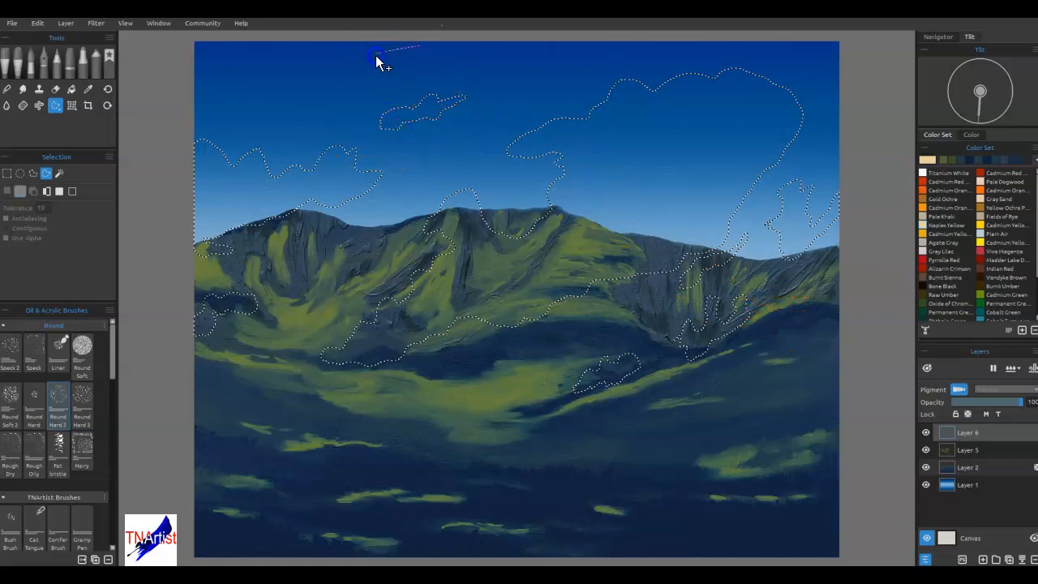
pyautogui.moveTo(328, 92)
pyautogui.mouseDown()
pyautogui.moveTo(311, 100)
pyautogui.moveTo(419, 65)
pyautogui.moveTo(438, 47)
pyautogui.mouseUp()
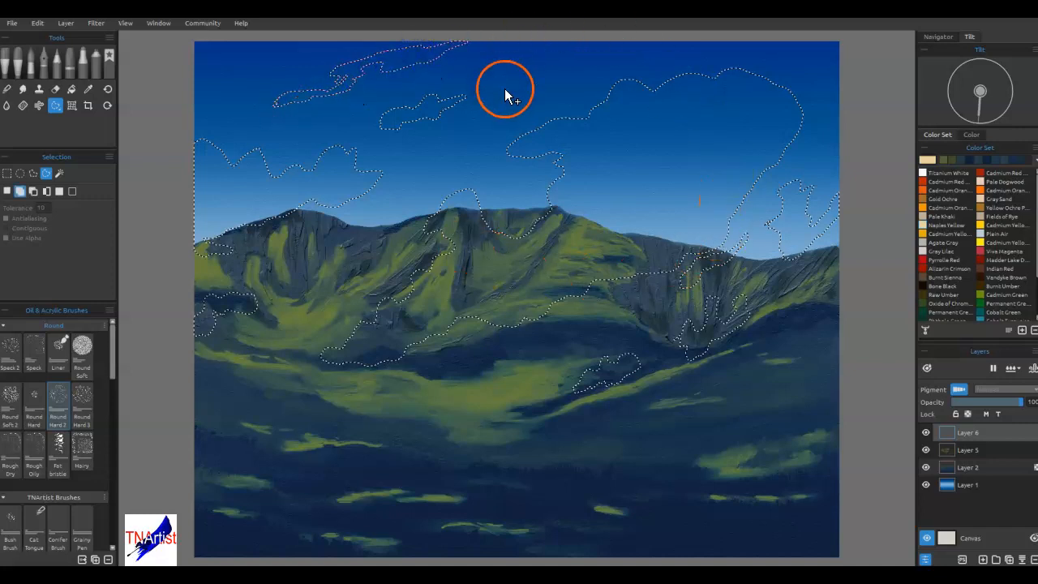
pyautogui.moveTo(523, 72)
pyautogui.mouseDown()
pyautogui.moveTo(512, 74)
pyautogui.moveTo(524, 83)
pyautogui.moveTo(598, 56)
pyautogui.moveTo(563, 36)
pyautogui.mouseUp()
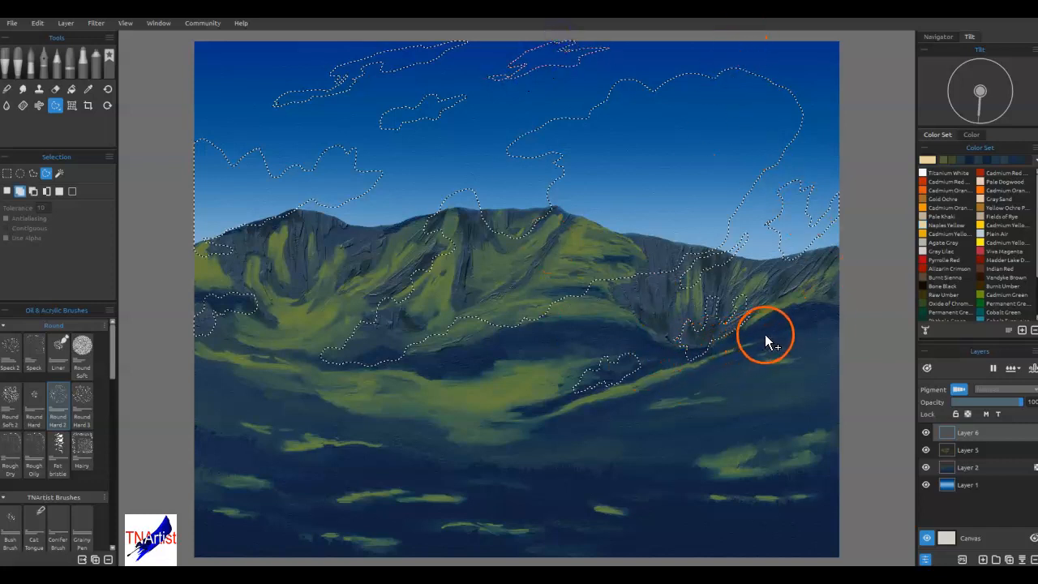
pyautogui.moveTo(790, 44); pyautogui.dragTo(817, 25)
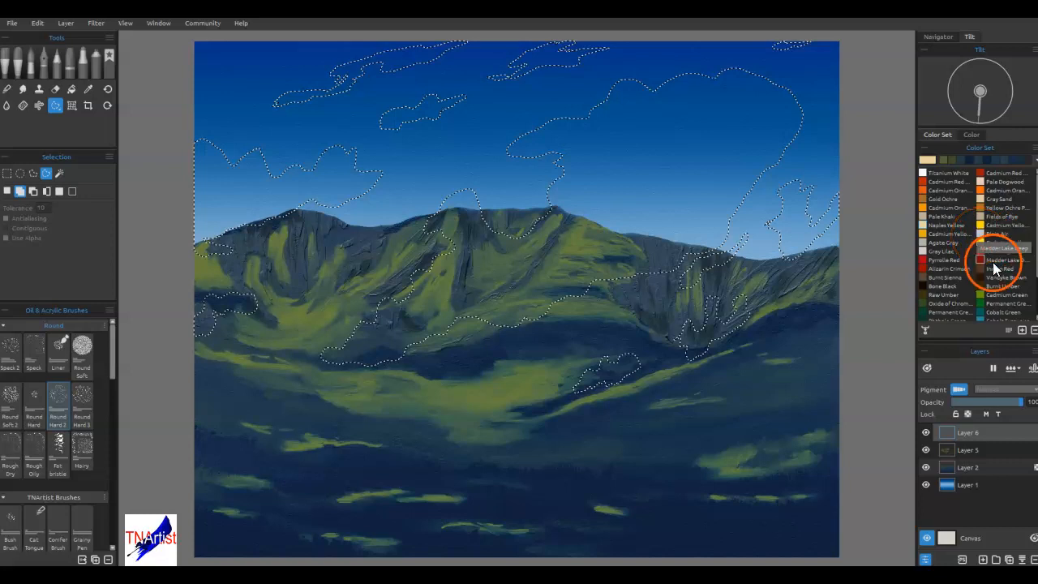
# - Fill the selected cloud shapes with Agate Gray on Layer 6
pyautogui.click(926, 242)
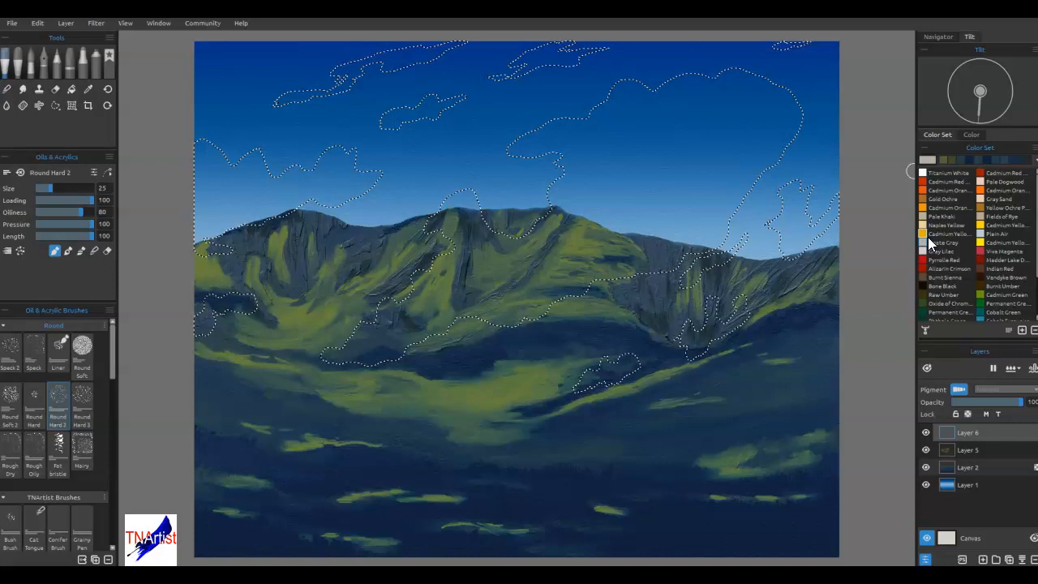
pyautogui.click(73, 90)
pyautogui.click(607, 212)
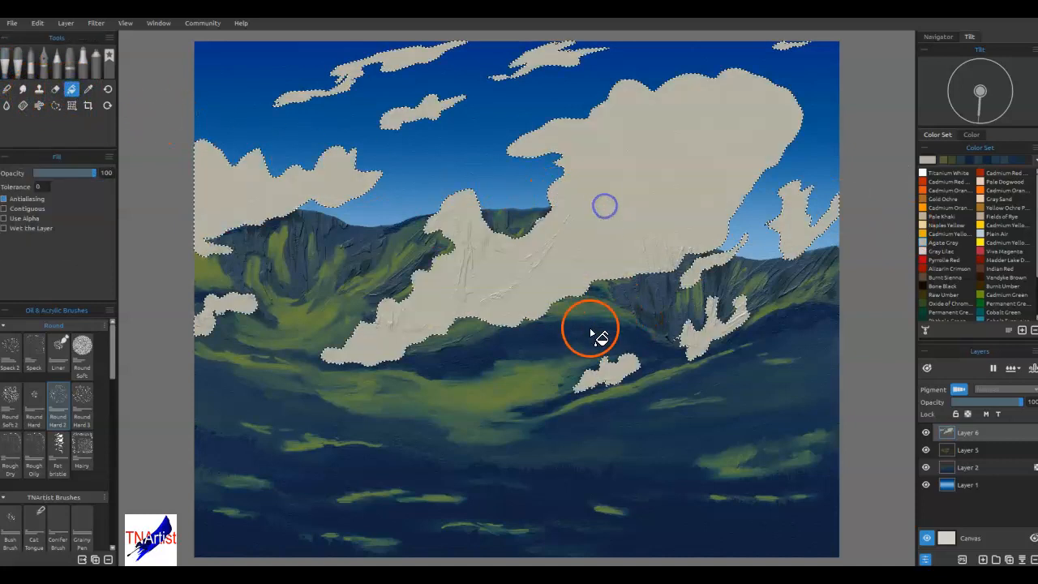
# - Texture all the selected clouds with Plain Air strokes using the Express Oils Paper brush at size 50
pyautogui.click(981, 235)
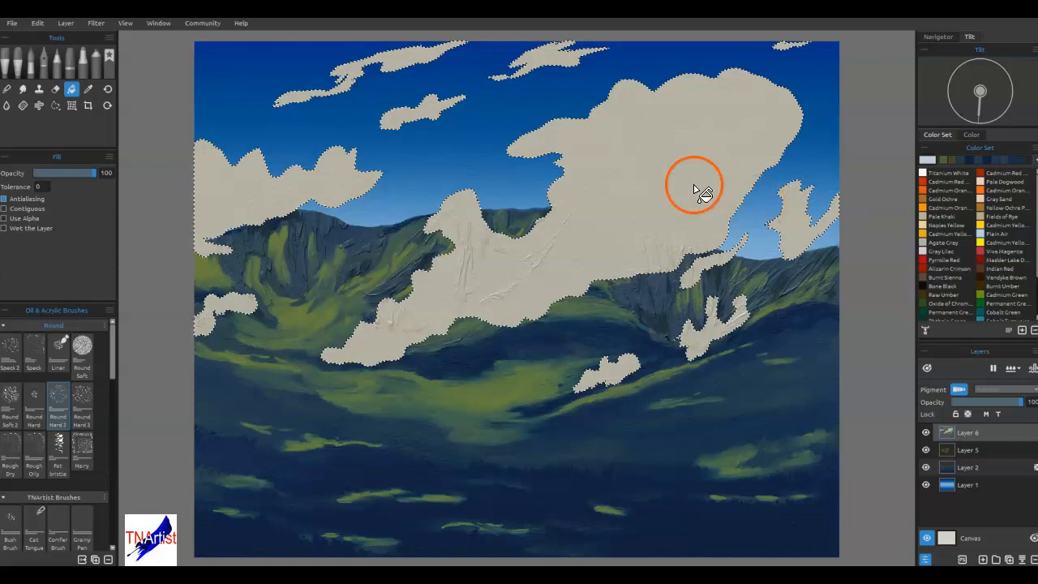
pyautogui.click(18, 69)
pyautogui.click(34, 398)
pyautogui.moveTo(670, 229)
pyautogui.mouseDown()
pyautogui.moveTo(652, 268)
pyautogui.moveTo(669, 277)
pyautogui.moveTo(606, 229)
pyautogui.moveTo(528, 307)
pyautogui.moveTo(458, 321)
pyautogui.moveTo(441, 294)
pyautogui.moveTo(504, 195)
pyautogui.moveTo(653, 210)
pyautogui.moveTo(691, 184)
pyautogui.moveTo(726, 124)
pyautogui.moveTo(726, 188)
pyautogui.moveTo(794, 219)
pyautogui.mouseUp()
pyautogui.click(796, 261)
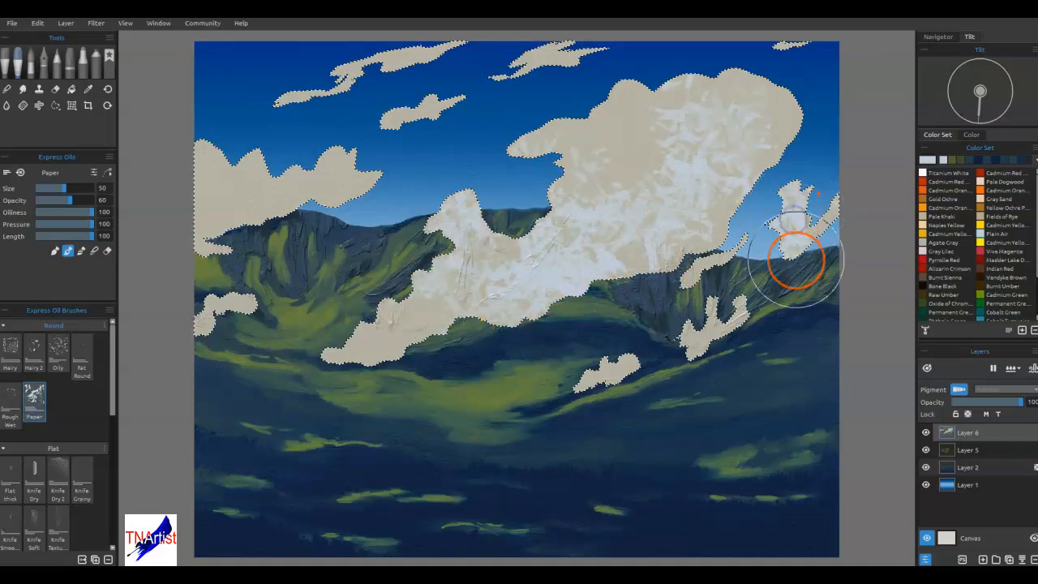
pyautogui.moveTo(646, 349)
pyautogui.mouseDown()
pyautogui.moveTo(618, 401)
pyautogui.moveTo(632, 390)
pyautogui.moveTo(554, 327)
pyautogui.moveTo(322, 208)
pyautogui.moveTo(185, 207)
pyautogui.moveTo(257, 268)
pyautogui.moveTo(251, 96)
pyautogui.moveTo(535, 75)
pyautogui.moveTo(734, 93)
pyautogui.moveTo(765, 135)
pyautogui.moveTo(795, 232)
pyautogui.moveTo(595, 360)
pyautogui.moveTo(332, 364)
pyautogui.moveTo(376, 153)
pyautogui.mouseUp()
pyautogui.moveTo(393, 53); pyautogui.dragTo(523, 214)
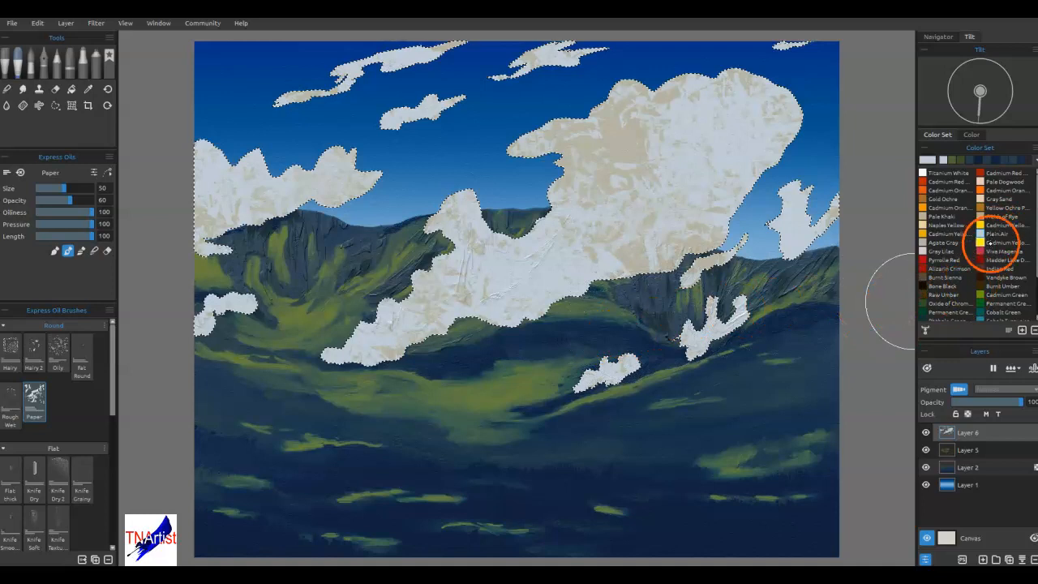
# - Paint darker blue-gray shadow texture over the clouds with the Paper brush, and clear the selection
pyautogui.click(931, 159)
pyautogui.moveTo(560, 269); pyautogui.dragTo(566, 273)
pyautogui.click(647, 227)
pyautogui.click(591, 378)
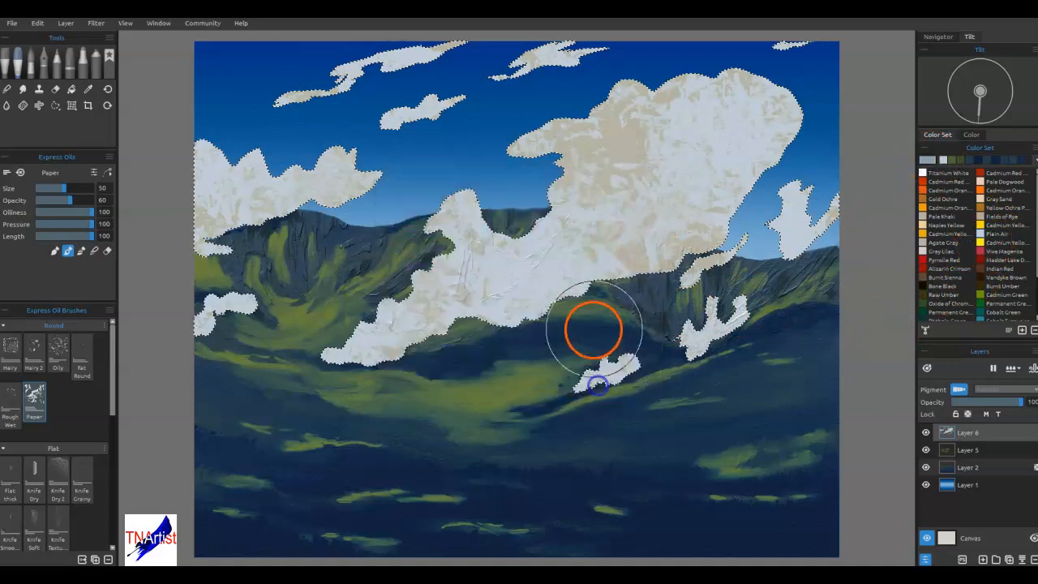
pyautogui.moveTo(545, 281)
pyautogui.mouseDown()
pyautogui.moveTo(526, 308)
pyautogui.moveTo(346, 394)
pyautogui.mouseUp()
pyautogui.moveTo(621, 313); pyautogui.dragTo(670, 252)
pyautogui.moveTo(654, 234)
pyautogui.mouseDown()
pyautogui.moveTo(665, 197)
pyautogui.moveTo(688, 173)
pyautogui.mouseUp()
pyautogui.moveTo(718, 205); pyautogui.dragTo(757, 161)
pyautogui.moveTo(788, 292)
pyautogui.mouseDown()
pyautogui.moveTo(783, 283)
pyautogui.moveTo(800, 305)
pyautogui.mouseUp()
pyautogui.moveTo(830, 255)
pyautogui.mouseDown()
pyautogui.moveTo(828, 245)
pyautogui.moveTo(845, 236)
pyautogui.mouseUp()
pyautogui.moveTo(765, 357); pyautogui.dragTo(663, 412)
pyautogui.moveTo(186, 360)
pyautogui.mouseDown()
pyautogui.moveTo(220, 342)
pyautogui.moveTo(224, 353)
pyautogui.moveTo(179, 240)
pyautogui.moveTo(294, 254)
pyautogui.mouseUp()
pyautogui.moveTo(294, 254)
pyautogui.mouseDown()
pyautogui.moveTo(401, 191)
pyautogui.moveTo(494, 92)
pyautogui.moveTo(528, 73)
pyautogui.moveTo(454, 122)
pyautogui.moveTo(390, 73)
pyautogui.mouseUp()
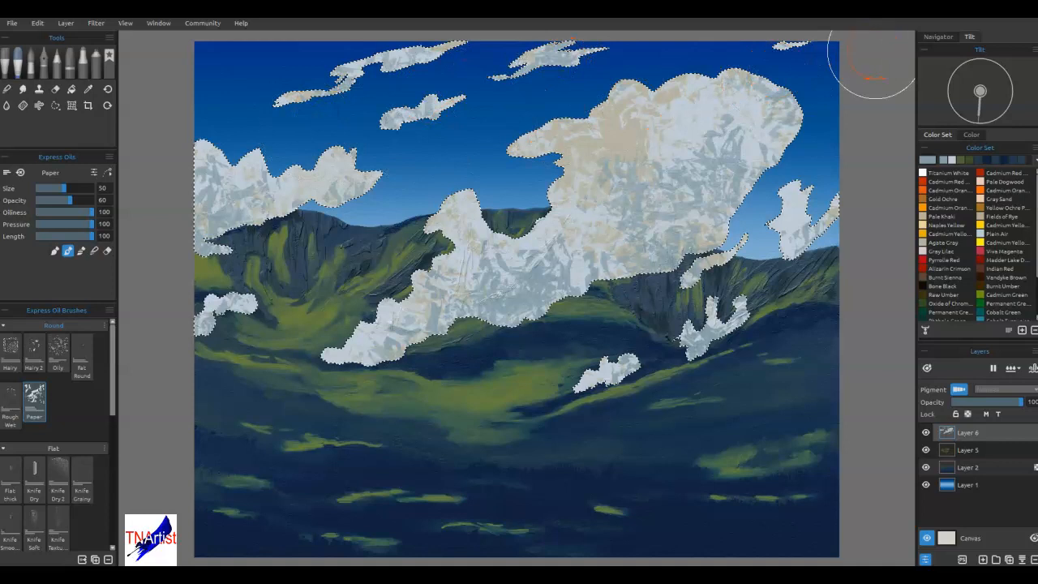
pyautogui.hotkey('ctrl', 'd')
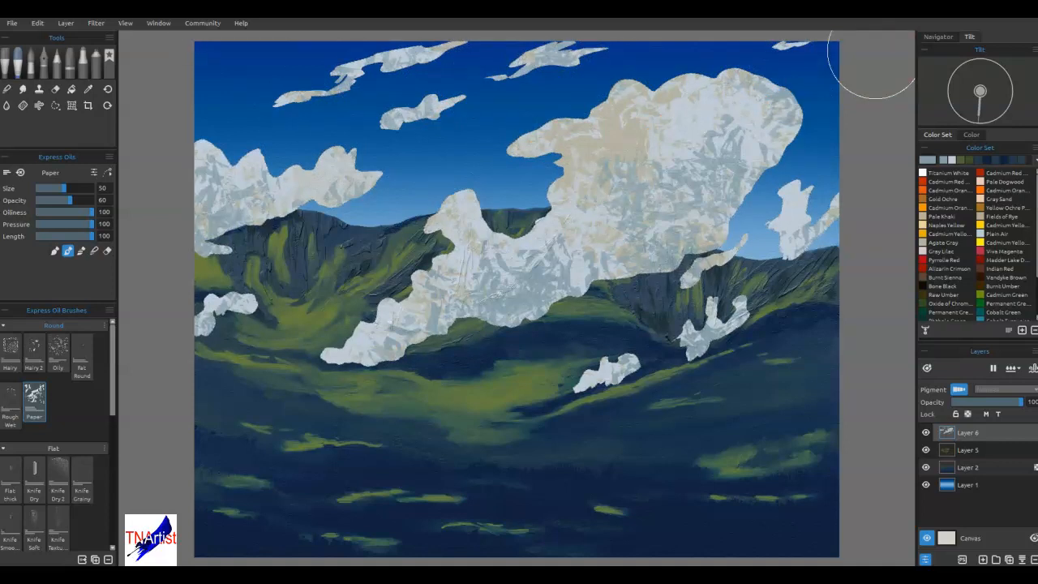
# - Blend and roughen the lower-left tail of the large cloud using the Paper brush in a paint-and-blend mode at size 12 to 16
pyautogui.click(81, 251)
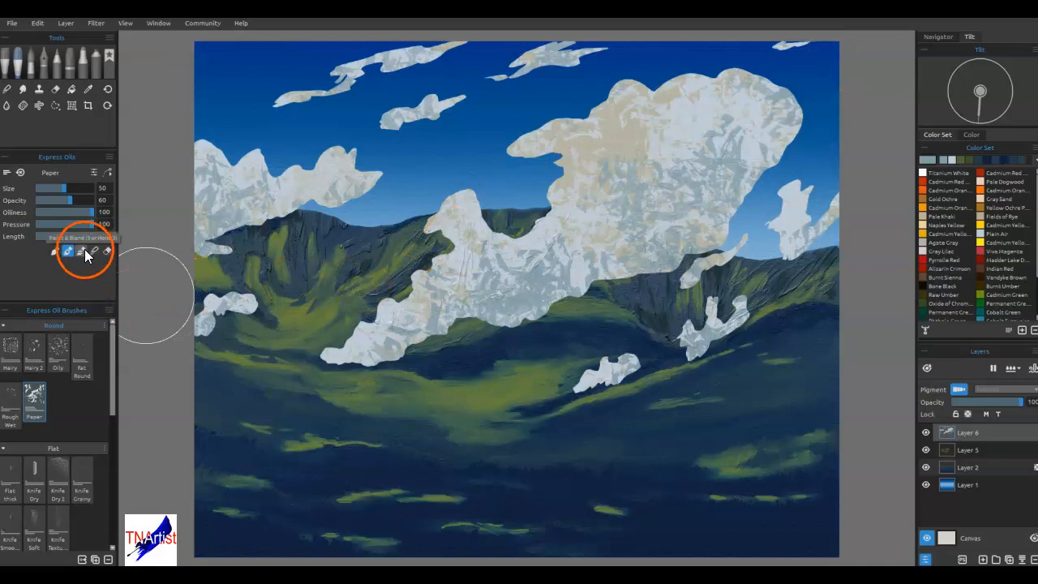
pyautogui.press('[')
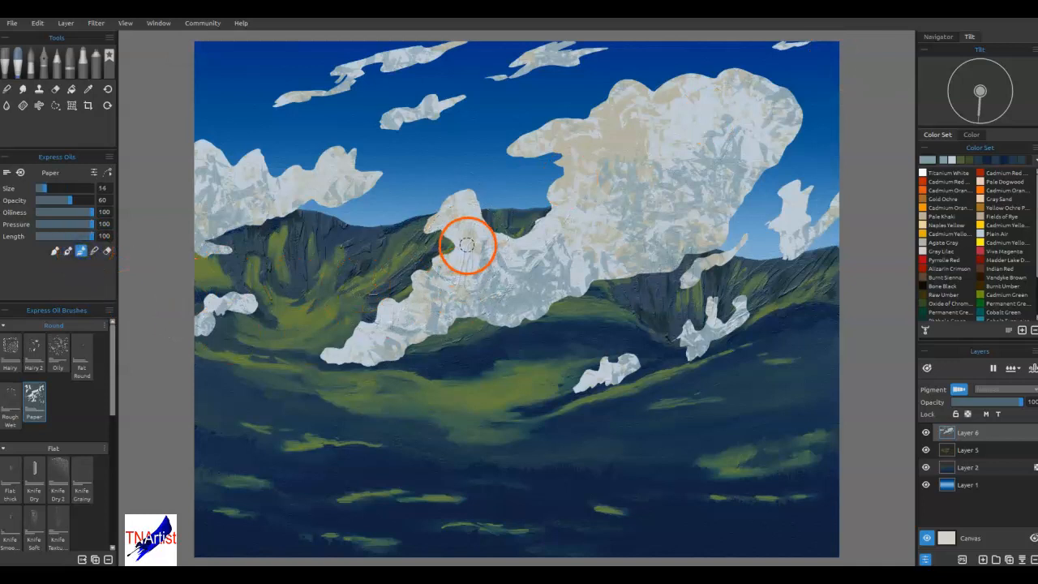
pyautogui.press(']')
pyautogui.press(']')
pyautogui.moveTo(418, 255); pyautogui.dragTo(398, 305)
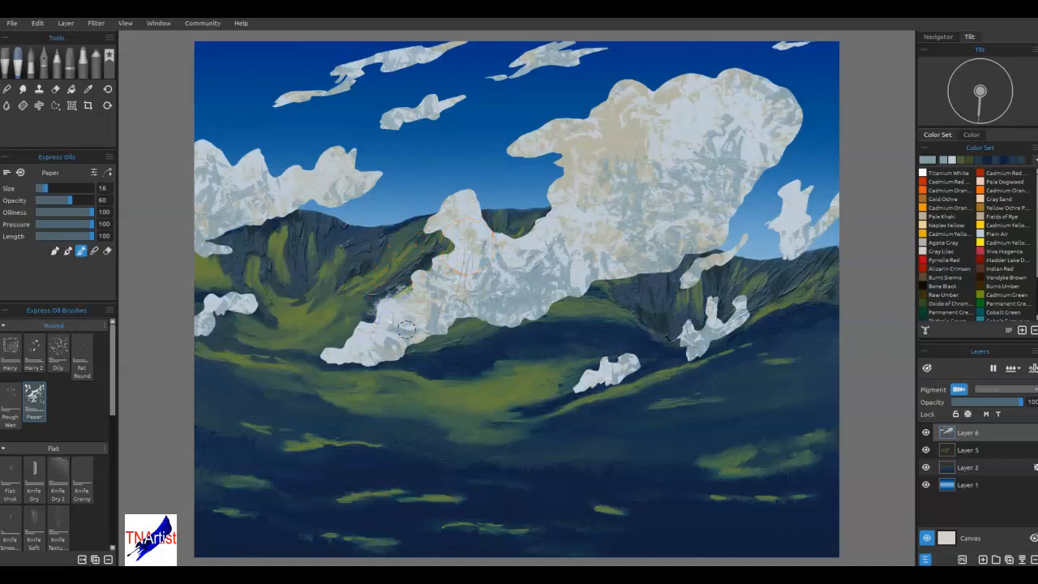
pyautogui.moveTo(407, 328)
pyautogui.mouseDown()
pyautogui.moveTo(371, 317)
pyautogui.moveTo(381, 322)
pyautogui.mouseUp()
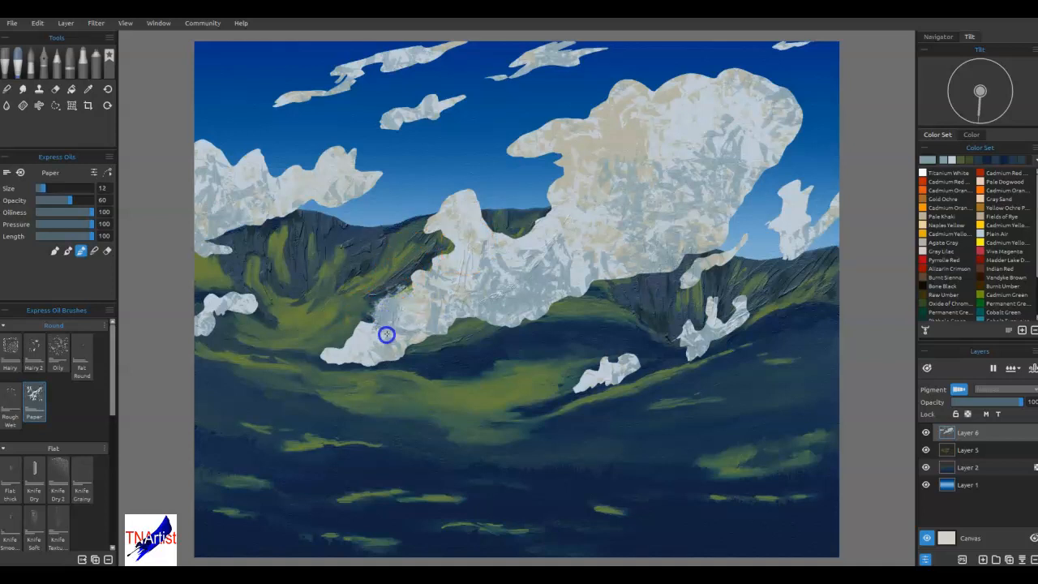
pyautogui.moveTo(377, 372)
pyautogui.mouseDown()
pyautogui.moveTo(405, 293)
pyautogui.moveTo(381, 325)
pyautogui.moveTo(365, 326)
pyautogui.moveTo(361, 342)
pyautogui.moveTo(325, 361)
pyautogui.moveTo(425, 336)
pyautogui.moveTo(463, 272)
pyautogui.mouseUp()
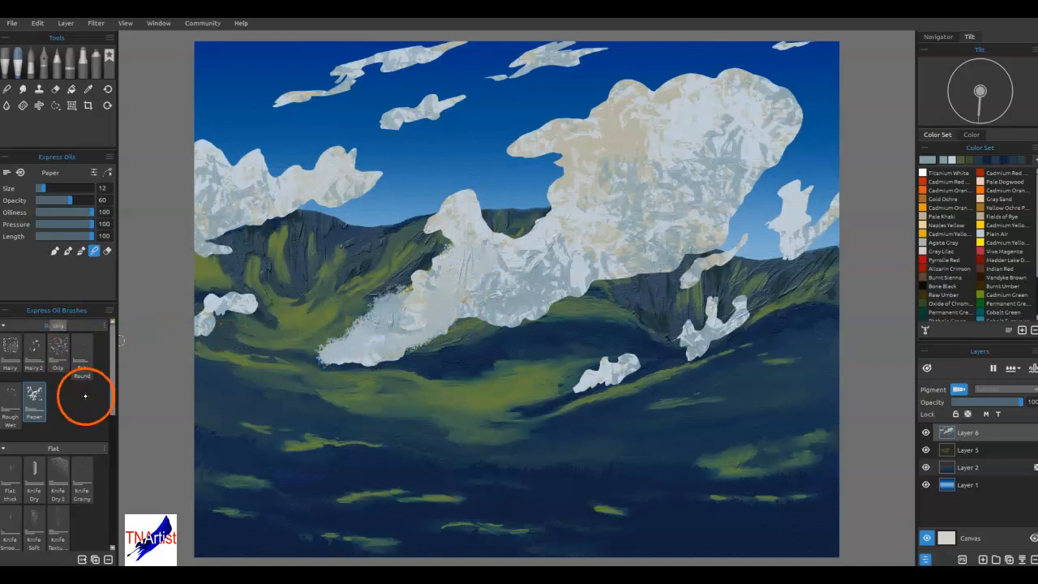
# - Smooth the texture through the large cloud's lower body and middle with the Oily brush in blend mode
pyautogui.click(61, 353)
pyautogui.moveTo(393, 313)
pyautogui.mouseDown()
pyautogui.moveTo(434, 280)
pyautogui.moveTo(424, 279)
pyautogui.moveTo(519, 275)
pyautogui.moveTo(560, 291)
pyautogui.moveTo(548, 268)
pyautogui.moveTo(585, 241)
pyautogui.moveTo(658, 240)
pyautogui.mouseUp()
pyautogui.moveTo(621, 192); pyautogui.dragTo(624, 169)
pyautogui.moveTo(682, 193); pyautogui.dragTo(690, 186)
# - Blend the large cloud's body, right edge and lower tail with the Knife Smooth 2 brush, reducing its size from 35 to 25
pyautogui.click(16, 529)
pyautogui.moveTo(459, 316)
pyautogui.mouseDown()
pyautogui.moveTo(610, 260)
pyautogui.moveTo(620, 275)
pyautogui.mouseUp()
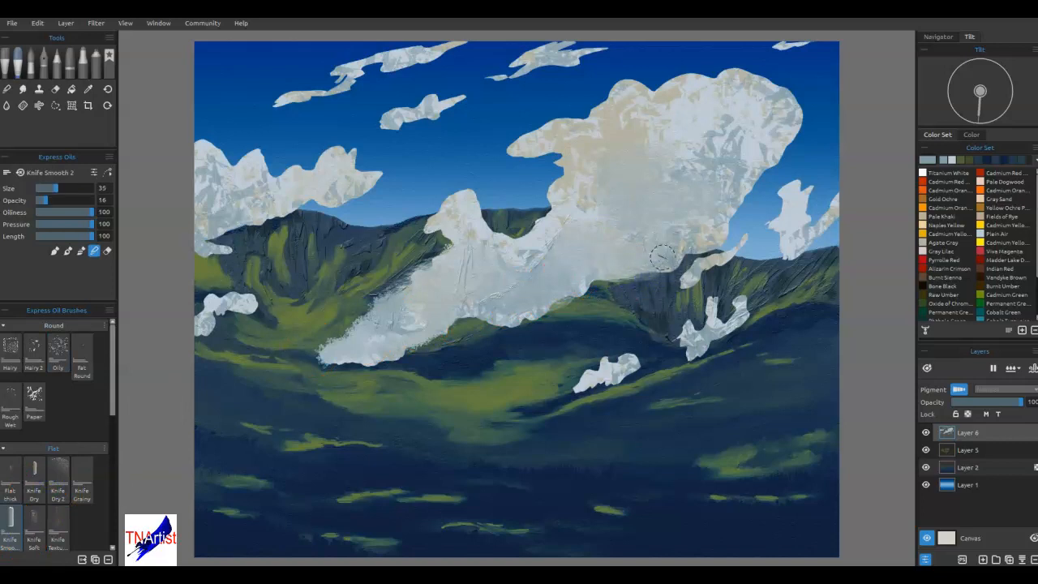
pyautogui.moveTo(706, 188); pyautogui.dragTo(737, 215)
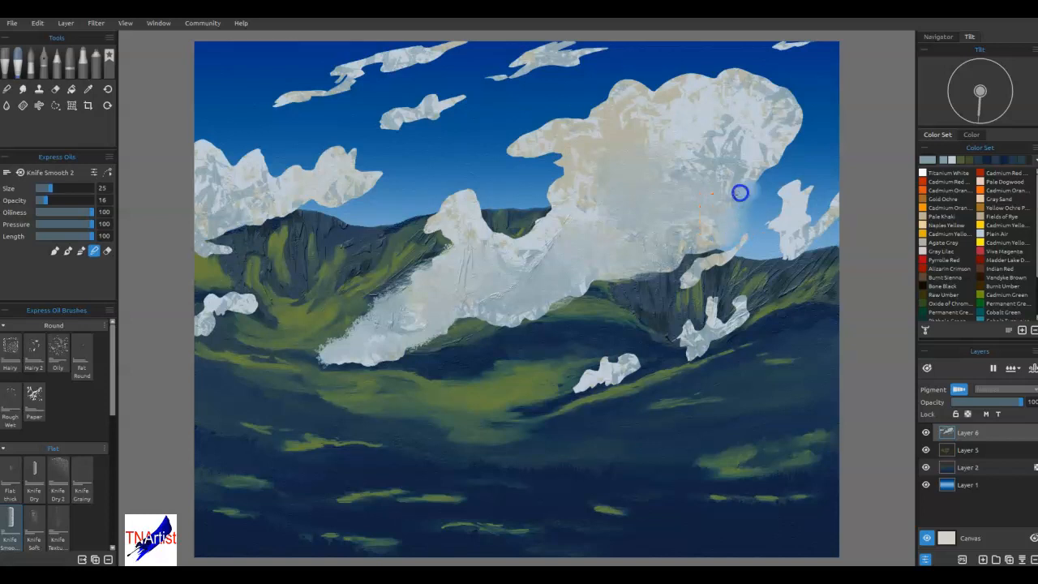
pyautogui.moveTo(780, 154); pyautogui.dragTo(746, 155)
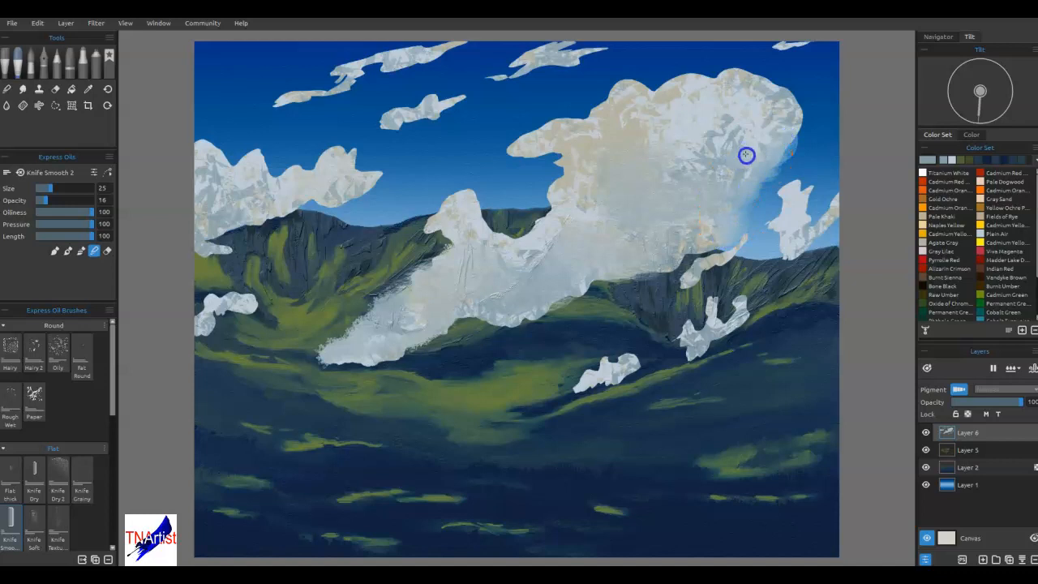
pyautogui.moveTo(804, 134)
pyautogui.mouseDown()
pyautogui.moveTo(789, 113)
pyautogui.moveTo(735, 123)
pyautogui.moveTo(806, 112)
pyautogui.moveTo(785, 102)
pyautogui.moveTo(739, 113)
pyautogui.moveTo(705, 154)
pyautogui.moveTo(673, 164)
pyautogui.mouseUp()
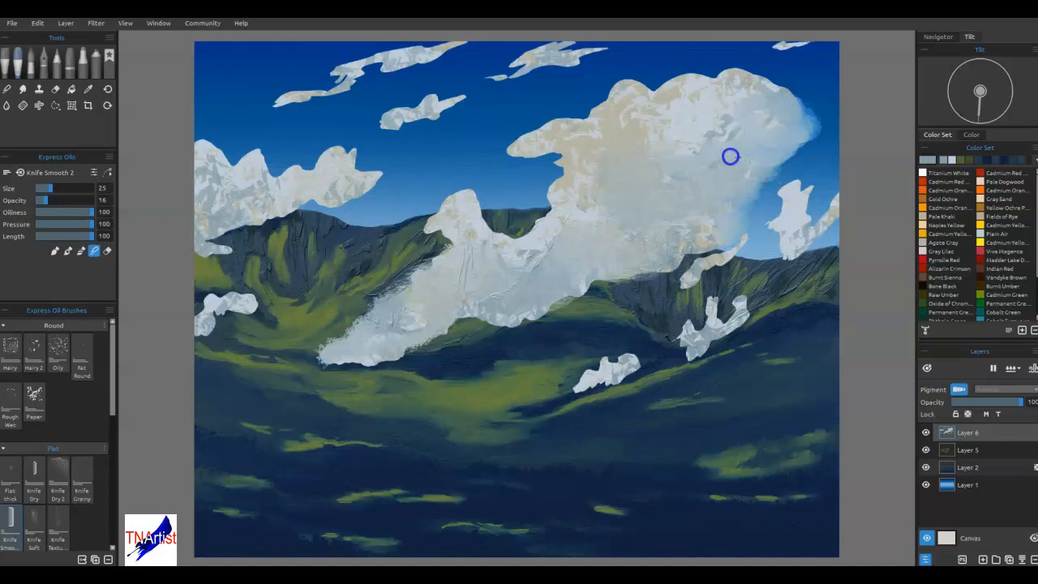
pyautogui.moveTo(650, 237)
pyautogui.mouseDown()
pyautogui.moveTo(678, 254)
pyautogui.moveTo(635, 280)
pyautogui.mouseUp()
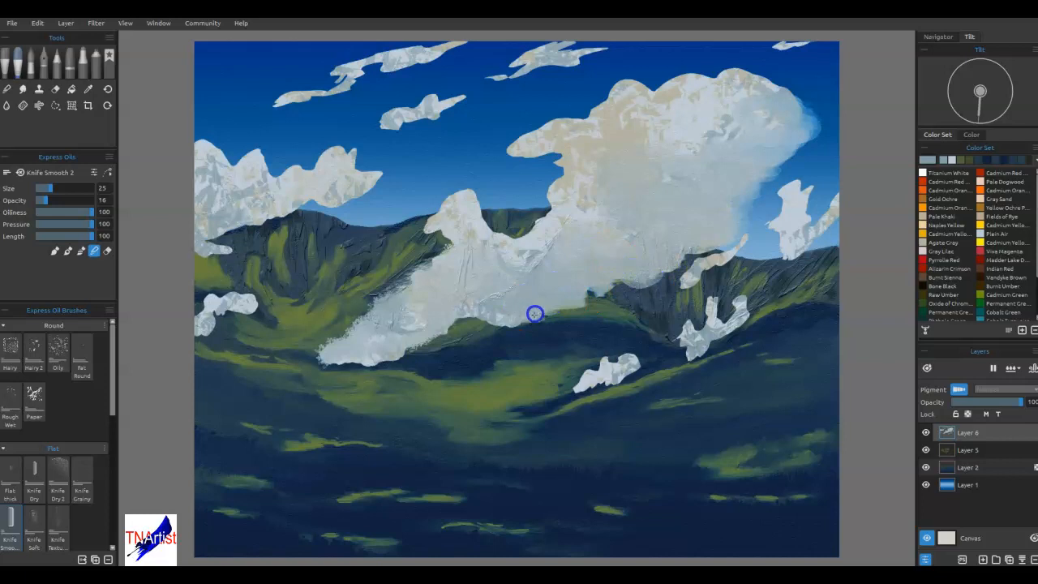
pyautogui.moveTo(475, 309)
pyautogui.mouseDown()
pyautogui.moveTo(511, 326)
pyautogui.moveTo(465, 296)
pyautogui.moveTo(434, 322)
pyautogui.moveTo(441, 328)
pyautogui.moveTo(474, 283)
pyautogui.moveTo(528, 273)
pyautogui.moveTo(517, 237)
pyautogui.moveTo(526, 256)
pyautogui.moveTo(553, 235)
pyautogui.moveTo(486, 248)
pyautogui.moveTo(512, 211)
pyautogui.moveTo(476, 201)
pyautogui.moveTo(473, 186)
pyautogui.moveTo(436, 192)
pyautogui.moveTo(436, 219)
pyautogui.moveTo(447, 199)
pyautogui.moveTo(450, 229)
pyautogui.moveTo(434, 220)
pyautogui.moveTo(428, 247)
pyautogui.moveTo(454, 258)
pyautogui.moveTo(445, 276)
pyautogui.moveTo(414, 285)
pyautogui.moveTo(431, 305)
pyautogui.moveTo(398, 316)
pyautogui.moveTo(391, 308)
pyautogui.moveTo(370, 346)
pyautogui.moveTo(326, 355)
pyautogui.moveTo(341, 368)
pyautogui.moveTo(387, 355)
pyautogui.moveTo(357, 355)
pyautogui.moveTo(418, 356)
pyautogui.moveTo(419, 330)
pyautogui.moveTo(446, 348)
pyautogui.moveTo(461, 339)
pyautogui.moveTo(397, 322)
pyautogui.moveTo(474, 342)
pyautogui.moveTo(515, 330)
pyautogui.moveTo(504, 281)
pyautogui.mouseUp()
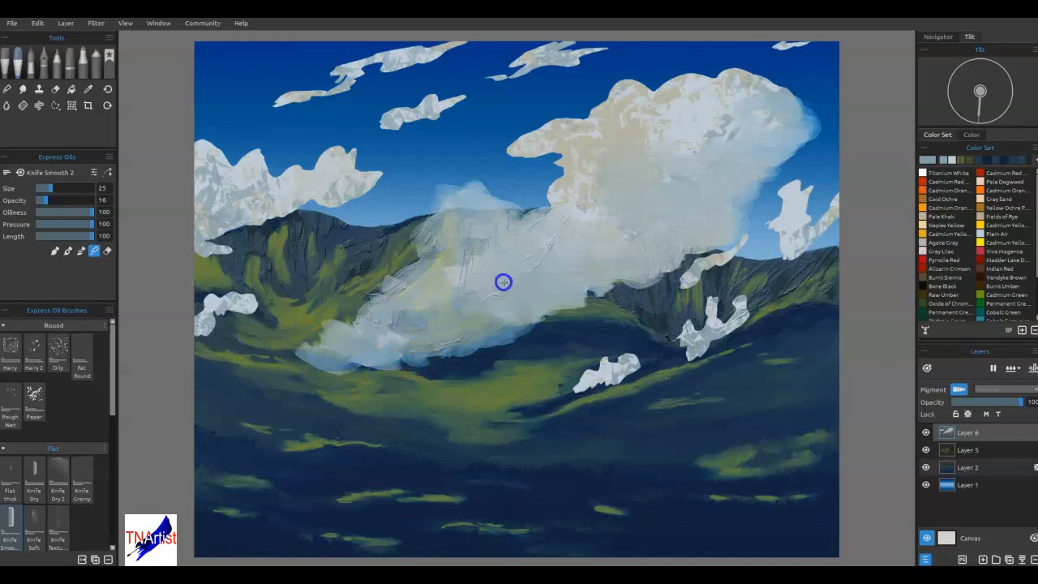
# - Soften the two small clouds over the right side of the valley with Knife Smooth 2 at size 14 to 16
pyautogui.click(654, 239)
pyautogui.click(691, 305)
pyautogui.click(601, 359)
pyautogui.moveTo(610, 375); pyautogui.dragTo(603, 367)
pyautogui.click(605, 356)
pyautogui.press('[')
pyautogui.click(598, 363)
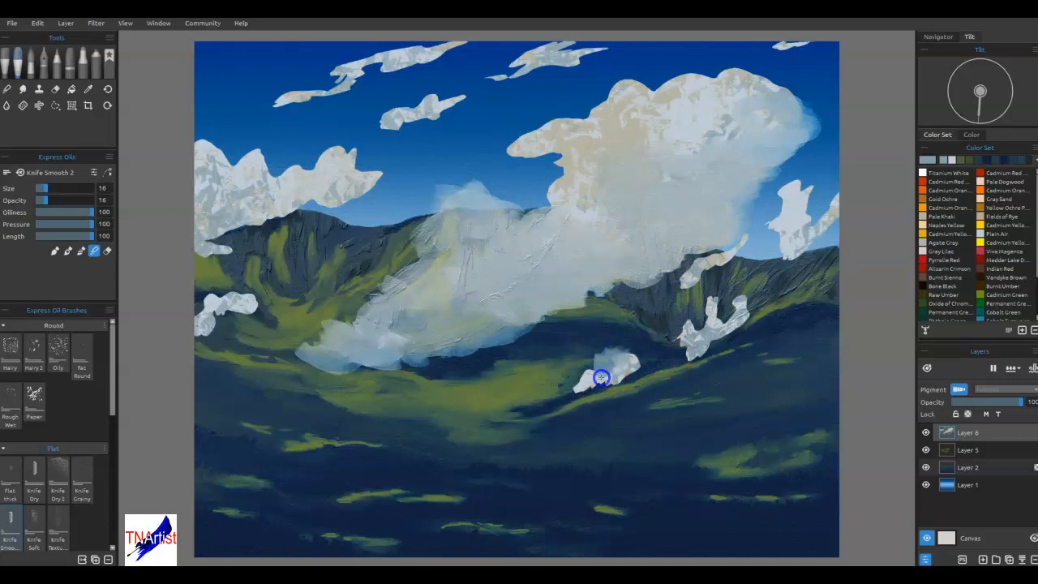
pyautogui.moveTo(551, 396); pyautogui.dragTo(584, 389)
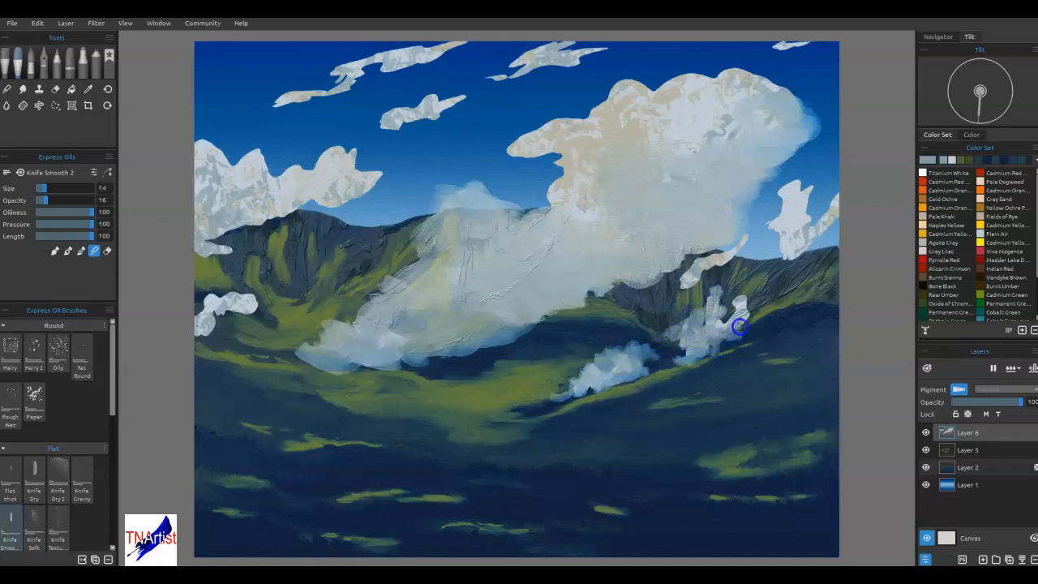
# - Blend the clouds along the right edge of the painting and the wisp over the right ridge at brush size 14
pyautogui.moveTo(751, 300)
pyautogui.mouseDown()
pyautogui.moveTo(815, 212)
pyautogui.moveTo(805, 182)
pyautogui.moveTo(815, 172)
pyautogui.moveTo(779, 212)
pyautogui.mouseUp()
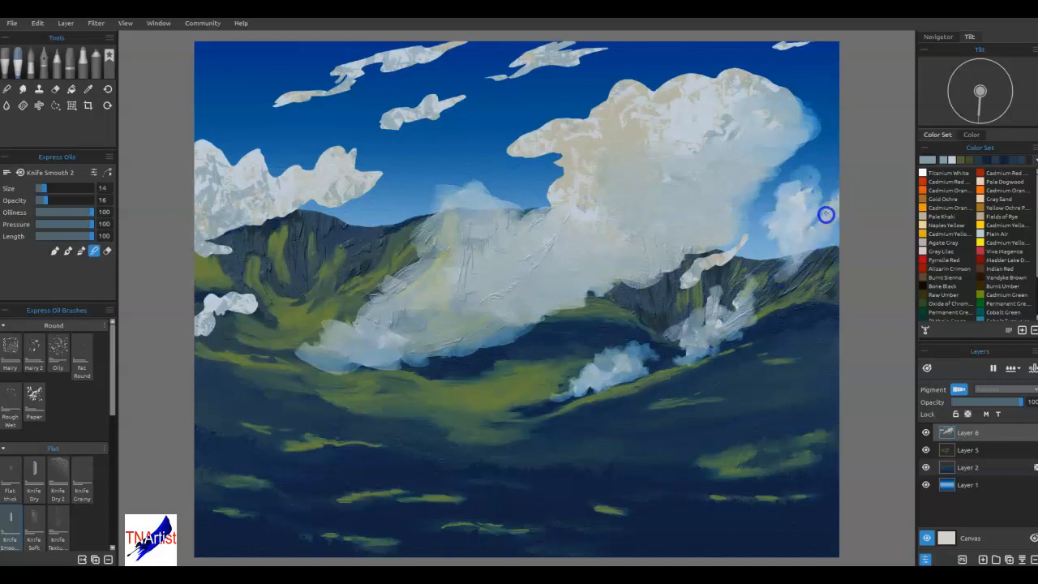
pyautogui.moveTo(817, 174); pyautogui.dragTo(796, 243)
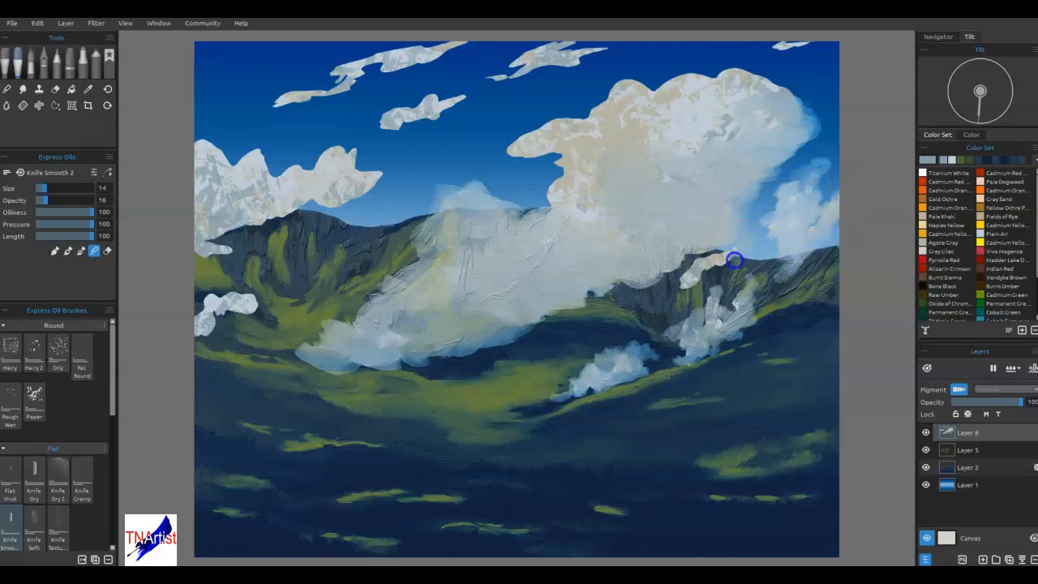
pyautogui.moveTo(717, 260)
pyautogui.mouseDown()
pyautogui.moveTo(661, 306)
pyautogui.moveTo(696, 270)
pyautogui.moveTo(673, 304)
pyautogui.moveTo(673, 325)
pyautogui.moveTo(692, 266)
pyautogui.moveTo(659, 278)
pyautogui.moveTo(628, 272)
pyautogui.moveTo(583, 316)
pyautogui.moveTo(547, 323)
pyautogui.moveTo(558, 331)
pyautogui.moveTo(561, 316)
pyautogui.moveTo(537, 343)
pyautogui.moveTo(495, 339)
pyautogui.moveTo(525, 297)
pyautogui.mouseUp()
# - Enlarge the blending brush and smudge the top and left edges of the large cloud and the wisp in the upper-right sky
pyautogui.press(']')
pyautogui.press(']')
pyautogui.press(']')
pyautogui.press(']')
pyautogui.press(']')
pyautogui.press(']')
pyautogui.press(']')
pyautogui.press(']')
pyautogui.moveTo(723, 165); pyautogui.dragTo(789, 81)
pyautogui.moveTo(802, 42); pyautogui.dragTo(775, 53)
pyautogui.moveTo(719, 69)
pyautogui.mouseDown()
pyautogui.moveTo(665, 114)
pyautogui.moveTo(614, 85)
pyautogui.moveTo(540, 144)
pyautogui.moveTo(554, 153)
pyautogui.moveTo(520, 164)
pyautogui.moveTo(525, 153)
pyautogui.moveTo(573, 175)
pyautogui.moveTo(528, 178)
pyautogui.moveTo(546, 149)
pyautogui.moveTo(513, 164)
pyautogui.moveTo(566, 149)
pyautogui.moveTo(561, 116)
pyautogui.moveTo(585, 172)
pyautogui.moveTo(571, 161)
pyautogui.moveTo(590, 176)
pyautogui.moveTo(538, 195)
pyautogui.moveTo(590, 193)
pyautogui.moveTo(642, 136)
pyautogui.moveTo(630, 150)
pyautogui.moveTo(656, 194)
pyautogui.moveTo(585, 226)
pyautogui.mouseUp()
# - Reduce the blending brush to size 18 and smooth the remaining texture in the large cloud's crown and around its left side
pyautogui.press('[')
pyautogui.press('[')
pyautogui.press('[')
pyautogui.press('[')
pyautogui.press('[')
pyautogui.press('[')
pyautogui.moveTo(674, 156)
pyautogui.mouseDown()
pyautogui.moveTo(702, 108)
pyautogui.moveTo(673, 113)
pyautogui.moveTo(688, 79)
pyautogui.moveTo(731, 70)
pyautogui.mouseUp()
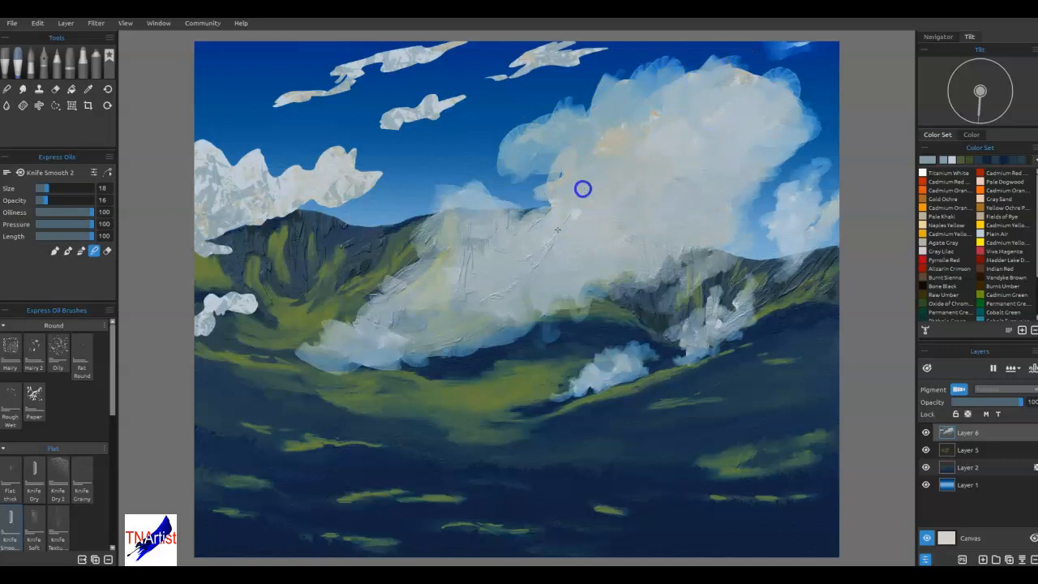
pyautogui.moveTo(536, 193); pyautogui.dragTo(559, 269)
pyautogui.moveTo(537, 221)
pyautogui.mouseDown()
pyautogui.moveTo(577, 214)
pyautogui.moveTo(499, 298)
pyautogui.moveTo(569, 243)
pyautogui.moveTo(649, 205)
pyautogui.mouseUp()
# - Blend the left-hand clouds and stretch the thin upper-sky clouds into soft streaks
pyautogui.moveTo(397, 199)
pyautogui.mouseDown()
pyautogui.moveTo(387, 157)
pyautogui.moveTo(386, 168)
pyautogui.moveTo(337, 162)
pyautogui.moveTo(312, 176)
pyautogui.moveTo(299, 207)
pyautogui.moveTo(373, 185)
pyautogui.moveTo(344, 151)
pyautogui.moveTo(303, 178)
pyautogui.moveTo(312, 162)
pyautogui.moveTo(288, 154)
pyautogui.moveTo(255, 169)
pyautogui.moveTo(249, 149)
pyautogui.moveTo(186, 150)
pyautogui.moveTo(220, 133)
pyautogui.moveTo(189, 196)
pyautogui.moveTo(244, 192)
pyautogui.moveTo(247, 211)
pyautogui.moveTo(233, 222)
pyautogui.moveTo(373, 164)
pyautogui.moveTo(400, 168)
pyautogui.moveTo(339, 197)
pyautogui.moveTo(202, 189)
pyautogui.mouseUp()
pyautogui.moveTo(241, 297)
pyautogui.mouseDown()
pyautogui.moveTo(204, 324)
pyautogui.moveTo(241, 316)
pyautogui.moveTo(168, 329)
pyautogui.moveTo(292, 297)
pyautogui.moveTo(215, 331)
pyautogui.moveTo(275, 300)
pyautogui.mouseUp()
pyautogui.moveTo(288, 99)
pyautogui.mouseDown()
pyautogui.moveTo(256, 109)
pyautogui.moveTo(348, 94)
pyautogui.moveTo(365, 65)
pyautogui.moveTo(337, 69)
pyautogui.moveTo(476, 42)
pyautogui.mouseUp()
pyautogui.moveTo(422, 62)
pyautogui.mouseDown()
pyautogui.moveTo(367, 58)
pyautogui.moveTo(410, 70)
pyautogui.mouseUp()
pyautogui.moveTo(469, 95)
pyautogui.mouseDown()
pyautogui.moveTo(378, 109)
pyautogui.moveTo(479, 98)
pyautogui.moveTo(487, 73)
pyautogui.moveTo(619, 46)
pyautogui.moveTo(510, 46)
pyautogui.moveTo(586, 51)
pyautogui.moveTo(654, 36)
pyautogui.mouseUp()
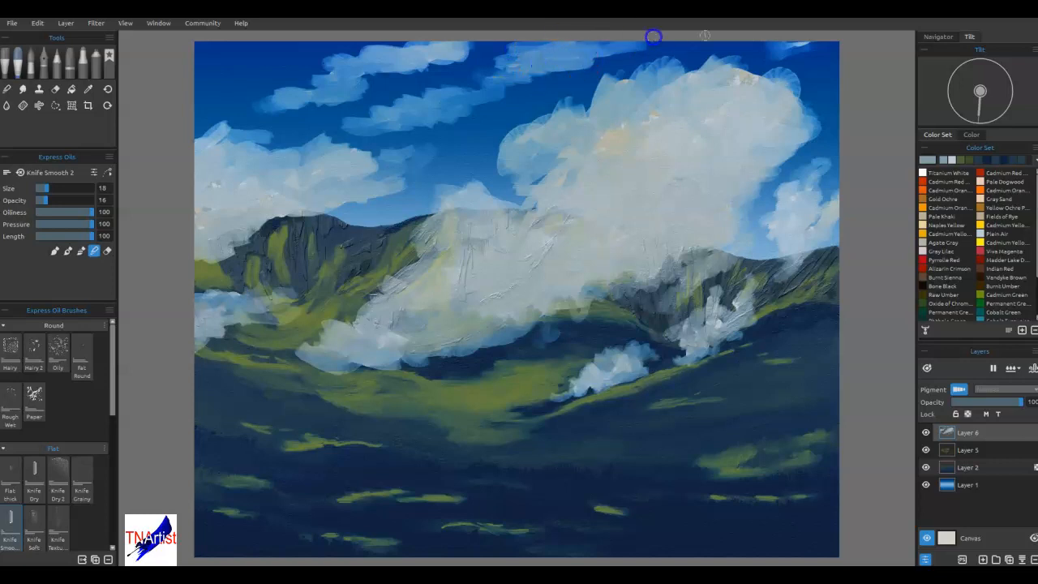
# - Smooth the lower and central parts of the large cloud where it meets the mountains
pyautogui.moveTo(667, 254)
pyautogui.mouseDown()
pyautogui.moveTo(603, 279)
pyautogui.moveTo(625, 232)
pyautogui.mouseUp()
pyautogui.moveTo(545, 232); pyautogui.dragTo(554, 260)
pyautogui.moveTo(605, 221)
pyautogui.mouseDown()
pyautogui.moveTo(579, 297)
pyautogui.moveTo(545, 327)
pyautogui.mouseUp()
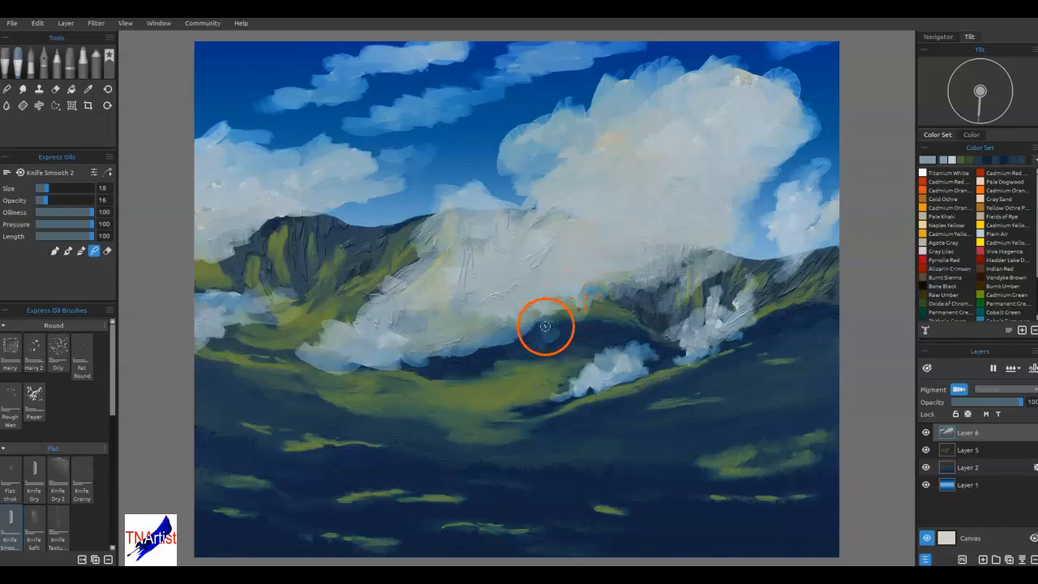
# - Erase sections along the large cloud's left edge and lower tail with Knife Smooth 2, revealing the sky and ridge behind
pyautogui.press('e')
pyautogui.moveTo(534, 143)
pyautogui.mouseDown()
pyautogui.moveTo(579, 102)
pyautogui.moveTo(581, 138)
pyautogui.mouseUp()
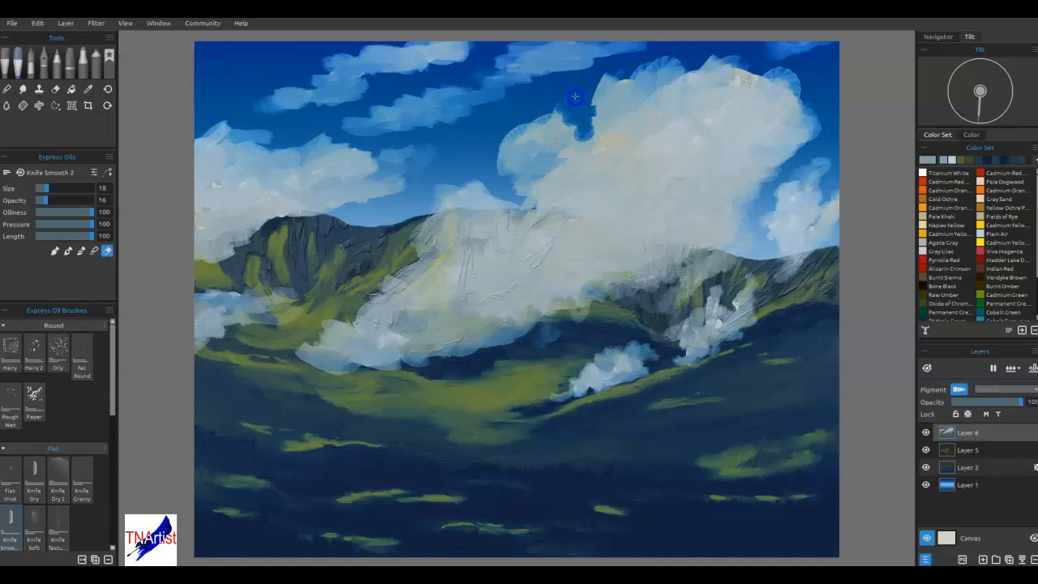
pyautogui.moveTo(520, 128)
pyautogui.mouseDown()
pyautogui.moveTo(515, 153)
pyautogui.moveTo(545, 179)
pyautogui.mouseUp()
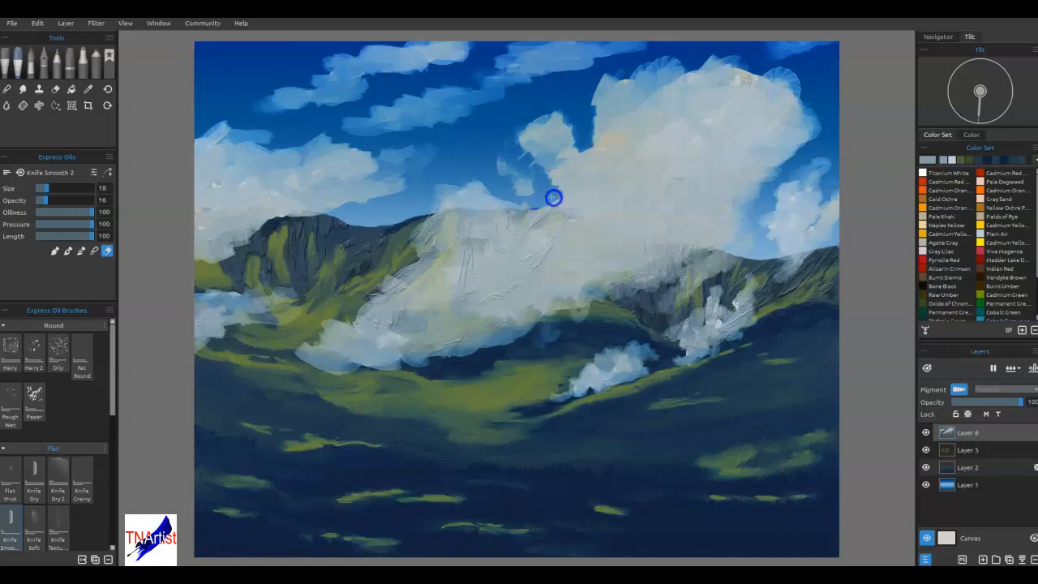
pyautogui.moveTo(540, 178)
pyautogui.mouseDown()
pyautogui.moveTo(503, 176)
pyautogui.moveTo(547, 211)
pyautogui.mouseUp()
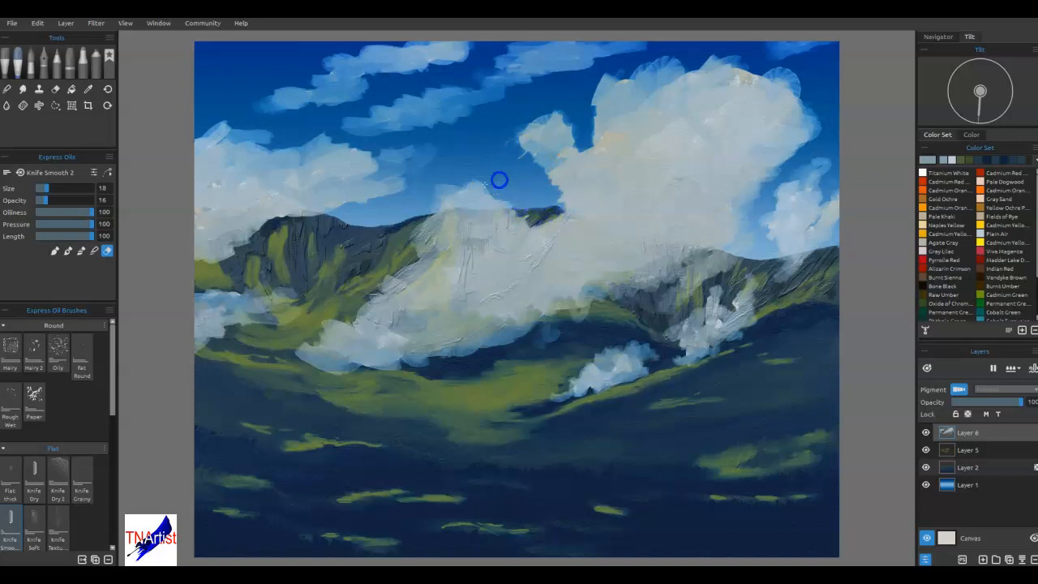
pyautogui.moveTo(439, 188)
pyautogui.mouseDown()
pyautogui.moveTo(466, 260)
pyautogui.moveTo(422, 268)
pyautogui.moveTo(438, 270)
pyautogui.mouseUp()
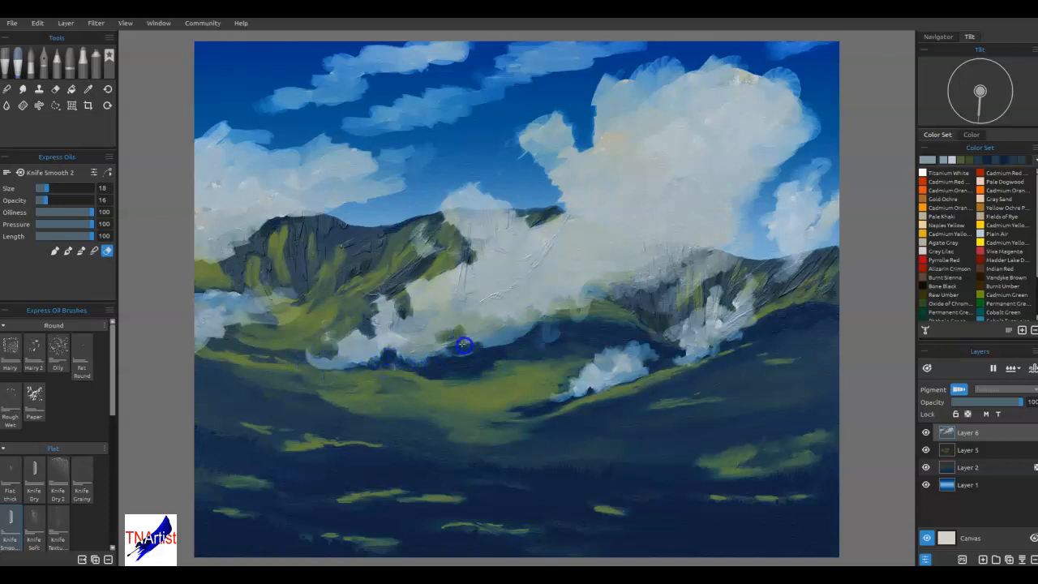
# - Erase openings in the large cloud's underside and right side, and trim the small clouds over the right valley and right edge
pyautogui.moveTo(519, 329)
pyautogui.mouseDown()
pyautogui.moveTo(528, 306)
pyautogui.moveTo(514, 297)
pyautogui.moveTo(545, 329)
pyautogui.moveTo(606, 310)
pyautogui.moveTo(610, 277)
pyautogui.moveTo(622, 287)
pyautogui.moveTo(650, 269)
pyautogui.mouseUp()
pyautogui.moveTo(695, 192)
pyautogui.mouseDown()
pyautogui.moveTo(699, 220)
pyautogui.moveTo(678, 226)
pyautogui.moveTo(675, 283)
pyautogui.moveTo(656, 284)
pyautogui.moveTo(623, 313)
pyautogui.moveTo(627, 293)
pyautogui.moveTo(693, 236)
pyautogui.mouseUp()
pyautogui.moveTo(750, 262)
pyautogui.mouseDown()
pyautogui.moveTo(737, 200)
pyautogui.moveTo(760, 193)
pyautogui.moveTo(758, 178)
pyautogui.moveTo(785, 158)
pyautogui.moveTo(748, 159)
pyautogui.moveTo(791, 161)
pyautogui.moveTo(806, 139)
pyautogui.moveTo(725, 153)
pyautogui.mouseUp()
pyautogui.moveTo(741, 341)
pyautogui.mouseDown()
pyautogui.moveTo(736, 326)
pyautogui.moveTo(706, 375)
pyautogui.mouseUp()
pyautogui.moveTo(638, 393)
pyautogui.mouseDown()
pyautogui.moveTo(623, 370)
pyautogui.moveTo(644, 378)
pyautogui.moveTo(627, 377)
pyautogui.moveTo(597, 391)
pyautogui.mouseUp()
pyautogui.moveTo(818, 244); pyautogui.dragTo(835, 222)
# - Erase the underside of the left cloud along the ridge and thin out the streaky clouds in the upper sky
pyautogui.moveTo(357, 215)
pyautogui.mouseDown()
pyautogui.moveTo(343, 225)
pyautogui.moveTo(269, 216)
pyautogui.mouseUp()
pyautogui.moveTo(204, 217)
pyautogui.mouseDown()
pyautogui.moveTo(218, 202)
pyautogui.moveTo(206, 219)
pyautogui.mouseUp()
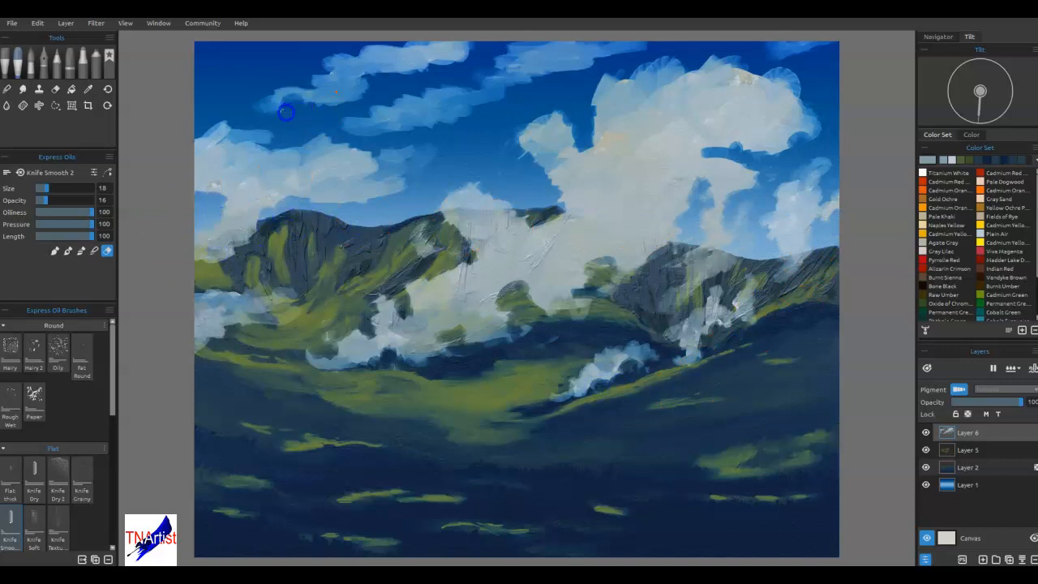
pyautogui.moveTo(364, 79); pyautogui.dragTo(427, 64)
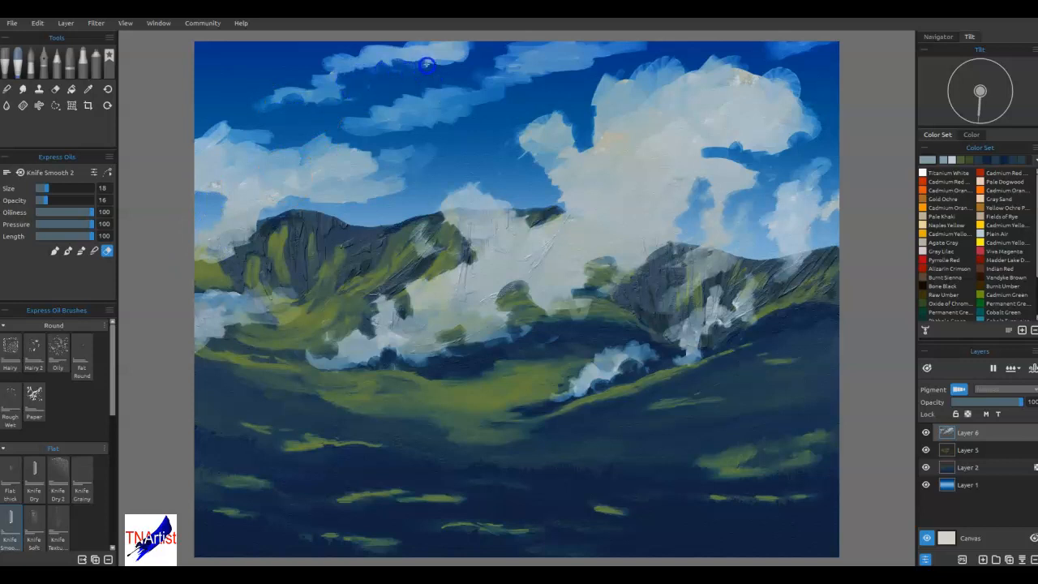
pyautogui.moveTo(426, 104)
pyautogui.mouseDown()
pyautogui.moveTo(456, 98)
pyautogui.moveTo(455, 85)
pyautogui.moveTo(461, 122)
pyautogui.moveTo(363, 135)
pyautogui.moveTo(334, 127)
pyautogui.mouseUp()
pyautogui.moveTo(416, 150)
pyautogui.mouseDown()
pyautogui.moveTo(557, 86)
pyautogui.moveTo(575, 66)
pyautogui.mouseUp()
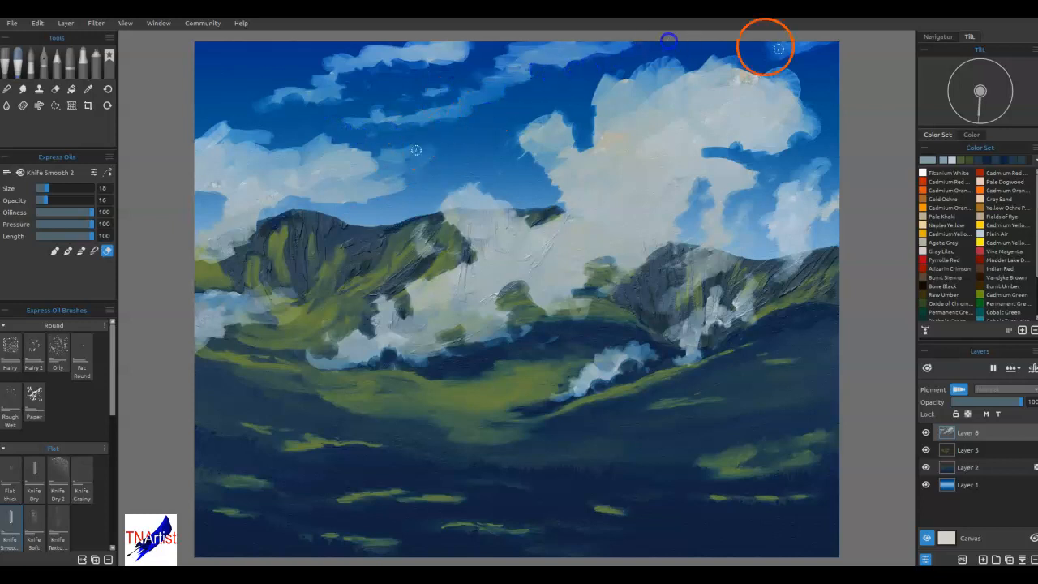
# - Erase gaps into the large cloud's upper left and more small openings in its lower part over the mountains
pyautogui.moveTo(647, 121)
pyautogui.mouseDown()
pyautogui.moveTo(626, 106)
pyautogui.moveTo(644, 139)
pyautogui.mouseUp()
pyautogui.moveTo(598, 94); pyautogui.dragTo(605, 125)
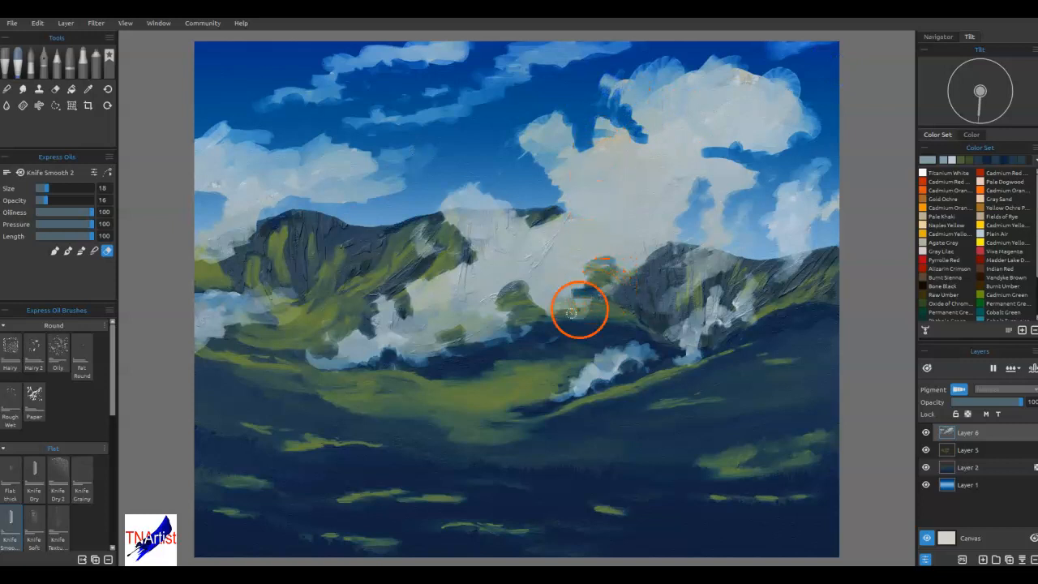
pyautogui.moveTo(457, 276)
pyautogui.mouseDown()
pyautogui.moveTo(442, 309)
pyautogui.moveTo(445, 275)
pyautogui.mouseUp()
pyautogui.moveTo(726, 429)
pyautogui.mouseDown()
pyautogui.moveTo(753, 433)
pyautogui.moveTo(750, 443)
pyautogui.mouseUp()
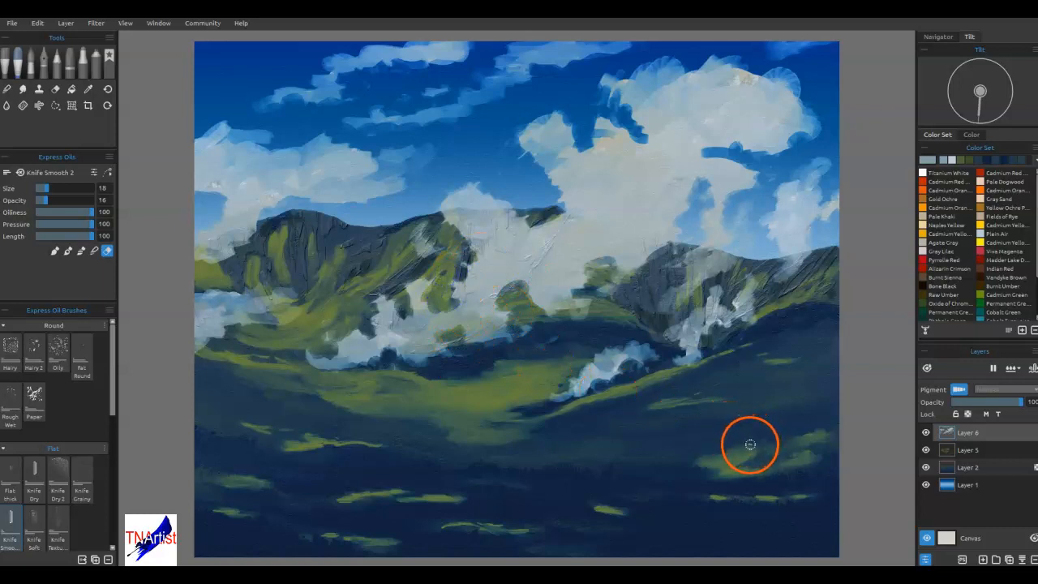
# - Return to blend mode and soften the erased edges of the cloud tail over the left mountain slopes and valley
pyautogui.press('b')
pyautogui.moveTo(477, 197)
pyautogui.mouseDown()
pyautogui.moveTo(459, 176)
pyautogui.moveTo(449, 202)
pyautogui.moveTo(474, 175)
pyautogui.moveTo(456, 206)
pyautogui.mouseUp()
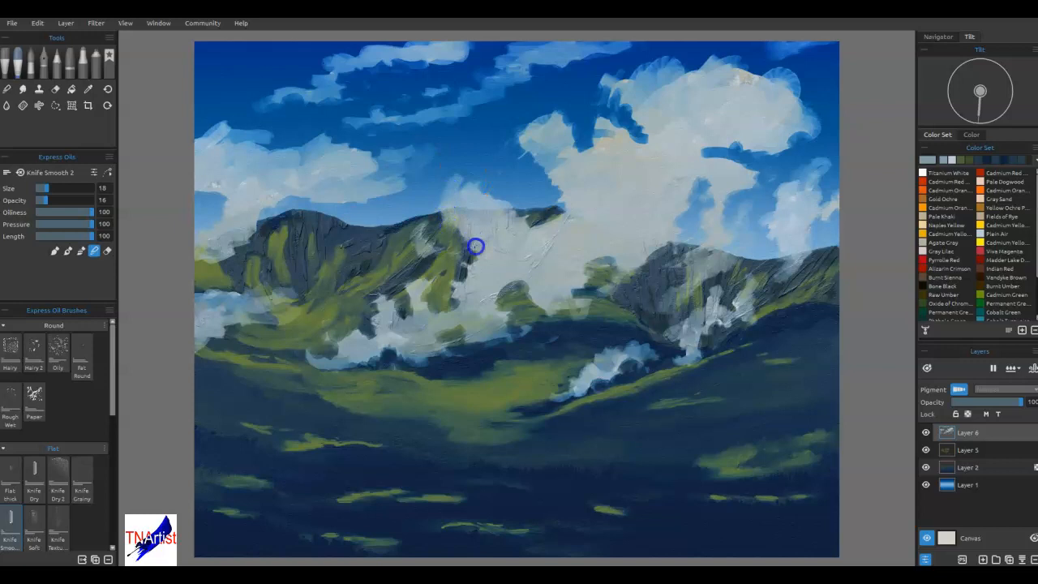
pyautogui.moveTo(479, 269); pyautogui.dragTo(473, 274)
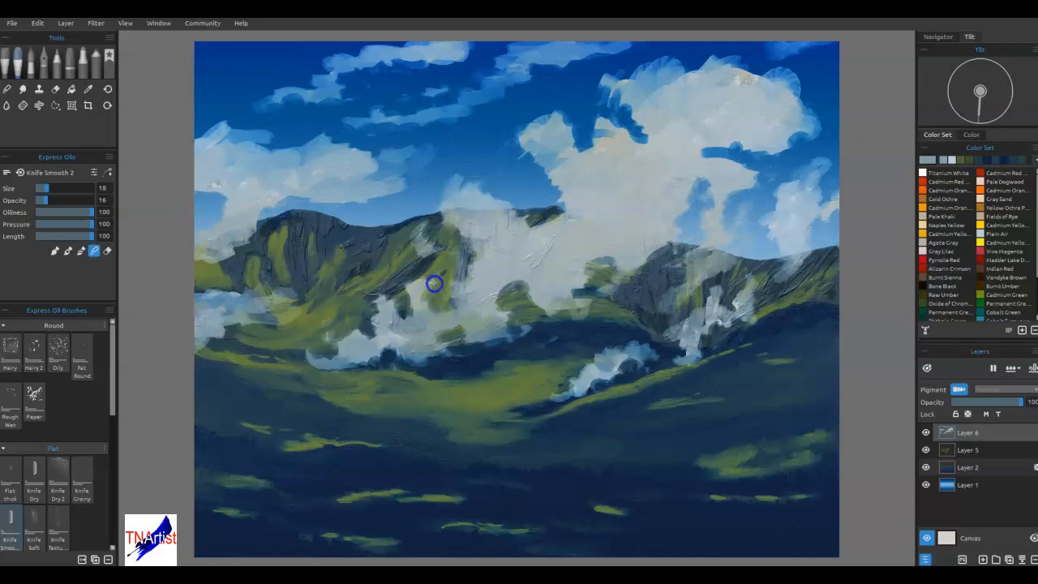
pyautogui.moveTo(403, 321)
pyautogui.mouseDown()
pyautogui.moveTo(380, 290)
pyautogui.moveTo(362, 324)
pyautogui.mouseUp()
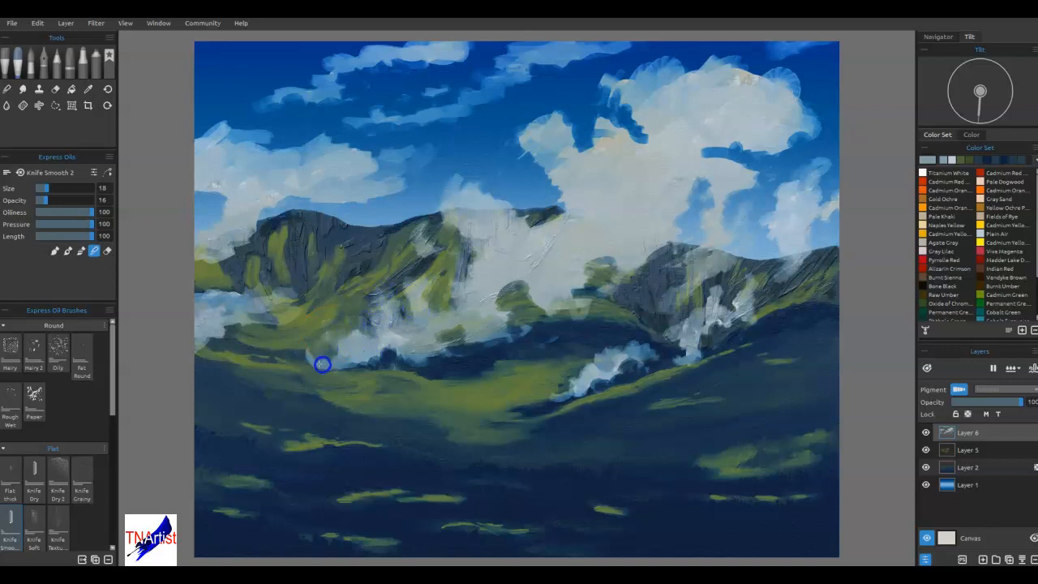
pyautogui.moveTo(307, 339)
pyautogui.mouseDown()
pyautogui.moveTo(390, 364)
pyautogui.moveTo(401, 353)
pyautogui.mouseUp()
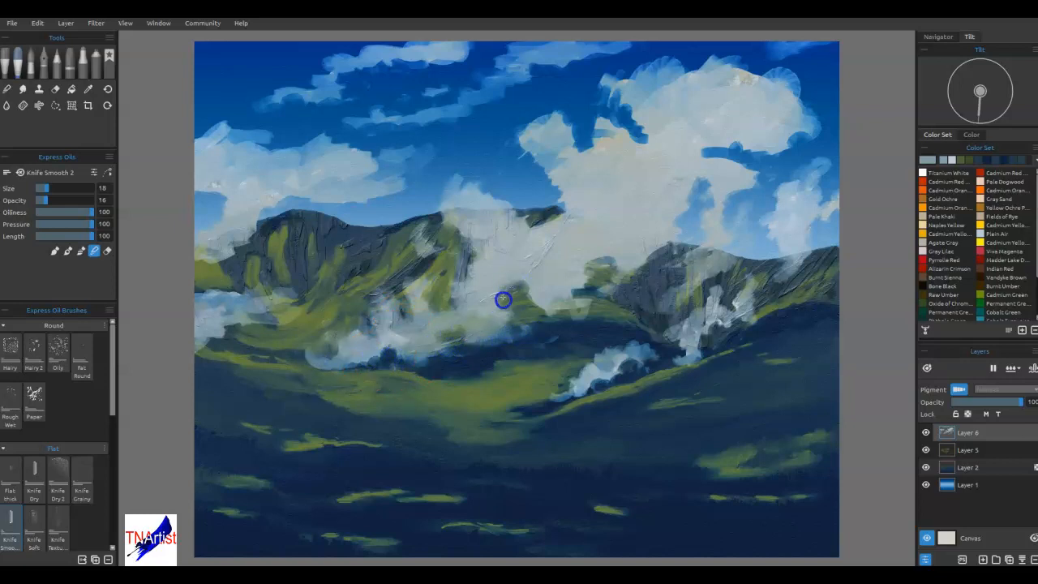
# - Blend the central cloud's edges along the ridge top and its underside into the sky and mountains at size 18
pyautogui.moveTo(537, 280)
pyautogui.mouseDown()
pyautogui.moveTo(552, 320)
pyautogui.moveTo(566, 288)
pyautogui.moveTo(528, 305)
pyautogui.moveTo(514, 285)
pyautogui.moveTo(543, 249)
pyautogui.moveTo(546, 297)
pyautogui.moveTo(536, 302)
pyautogui.moveTo(524, 279)
pyautogui.moveTo(540, 258)
pyautogui.moveTo(458, 257)
pyautogui.moveTo(461, 201)
pyautogui.moveTo(445, 192)
pyautogui.moveTo(487, 159)
pyautogui.moveTo(463, 201)
pyautogui.moveTo(485, 173)
pyautogui.moveTo(469, 191)
pyautogui.moveTo(508, 187)
pyautogui.mouseUp()
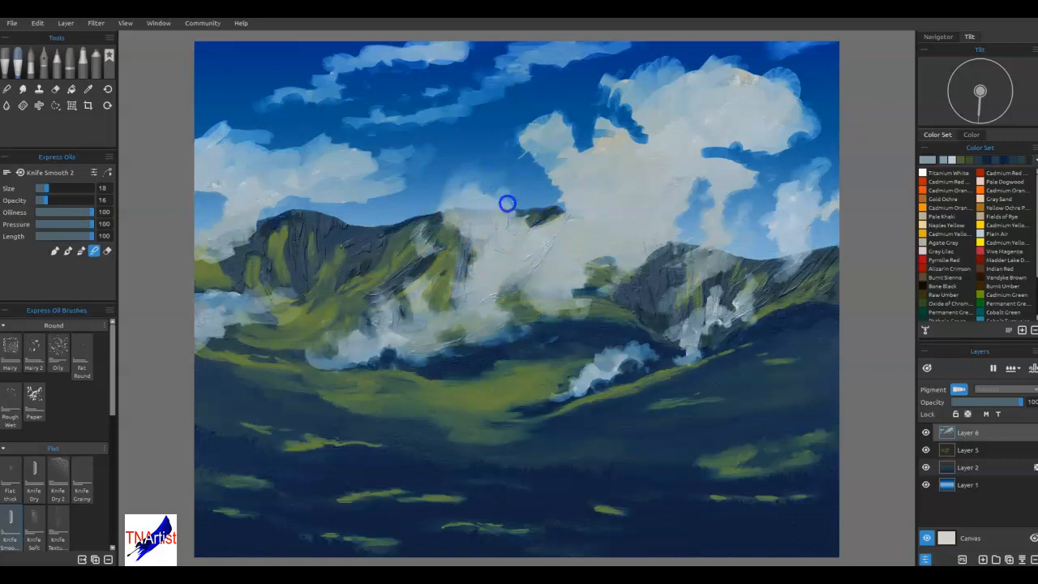
pyautogui.moveTo(531, 201)
pyautogui.mouseDown()
pyautogui.moveTo(528, 246)
pyautogui.moveTo(558, 273)
pyautogui.moveTo(571, 209)
pyautogui.moveTo(560, 324)
pyautogui.mouseUp()
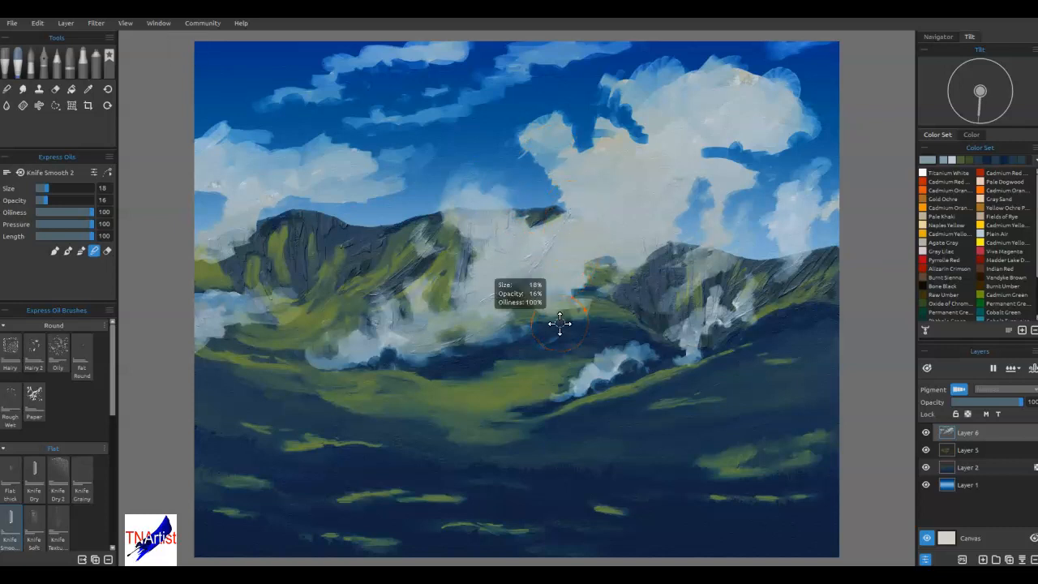
pyautogui.moveTo(591, 264); pyautogui.dragTo(563, 317)
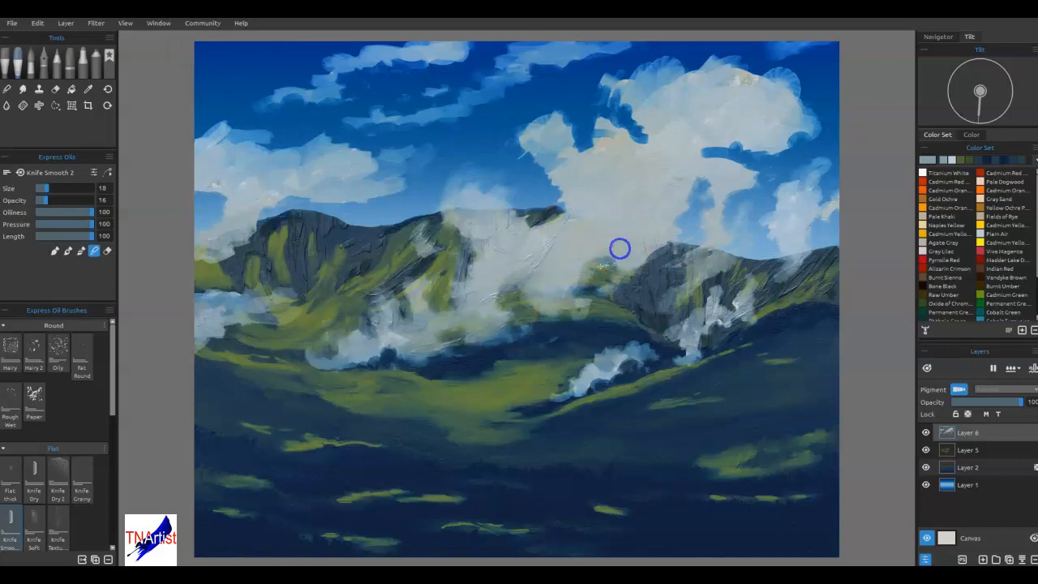
pyautogui.moveTo(605, 257); pyautogui.dragTo(662, 245)
pyautogui.moveTo(571, 296)
pyautogui.mouseDown()
pyautogui.moveTo(599, 305)
pyautogui.moveTo(587, 279)
pyautogui.mouseUp()
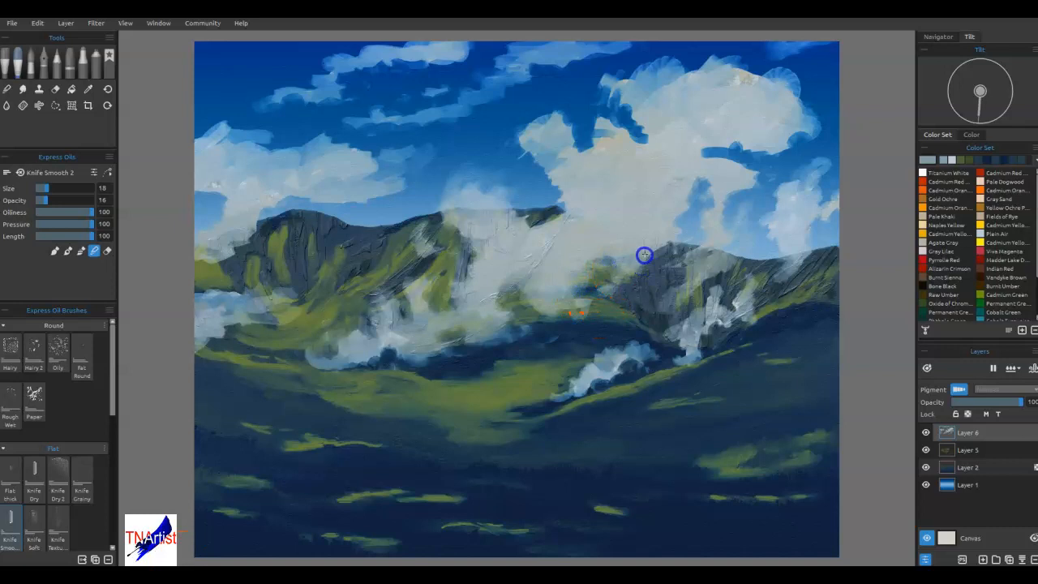
# - Blend the large cloud's ragged upper and left edges into the sky and soften its lower parts over the mountains
pyautogui.moveTo(684, 211)
pyautogui.mouseDown()
pyautogui.moveTo(698, 185)
pyautogui.moveTo(748, 187)
pyautogui.moveTo(707, 146)
pyautogui.moveTo(766, 156)
pyautogui.moveTo(815, 135)
pyautogui.moveTo(798, 106)
pyautogui.moveTo(801, 82)
pyautogui.moveTo(783, 91)
pyautogui.moveTo(790, 69)
pyautogui.moveTo(762, 84)
pyautogui.moveTo(740, 62)
pyautogui.moveTo(711, 73)
pyautogui.moveTo(676, 66)
pyautogui.moveTo(682, 51)
pyautogui.moveTo(650, 81)
pyautogui.moveTo(601, 84)
pyautogui.moveTo(652, 140)
pyautogui.moveTo(633, 121)
pyautogui.moveTo(619, 143)
pyautogui.moveTo(600, 139)
pyautogui.moveTo(606, 118)
pyautogui.moveTo(579, 152)
pyautogui.moveTo(552, 122)
pyautogui.moveTo(559, 98)
pyautogui.moveTo(538, 128)
pyautogui.moveTo(554, 109)
pyautogui.mouseUp()
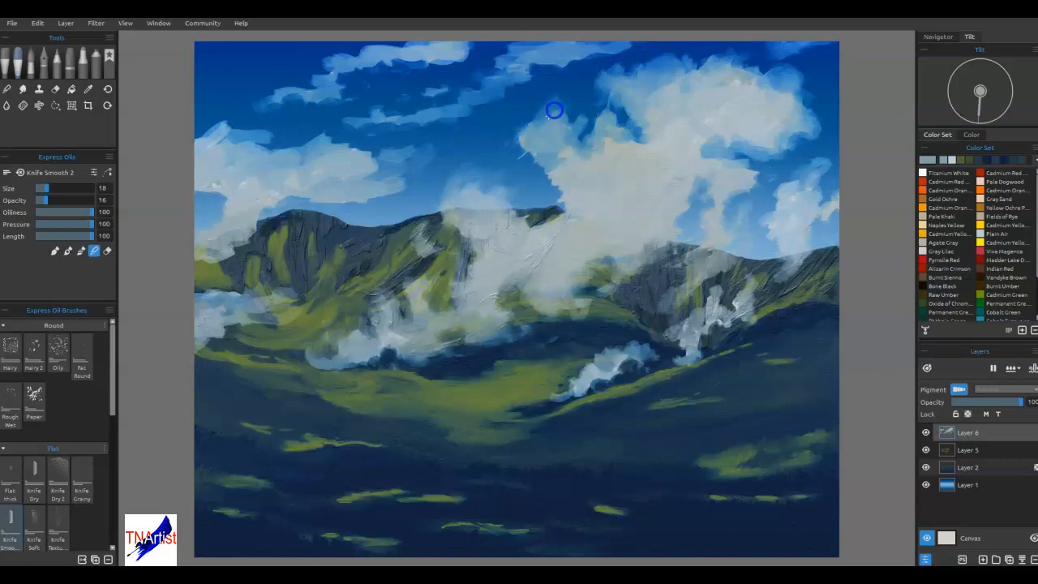
pyautogui.moveTo(548, 165); pyautogui.dragTo(552, 222)
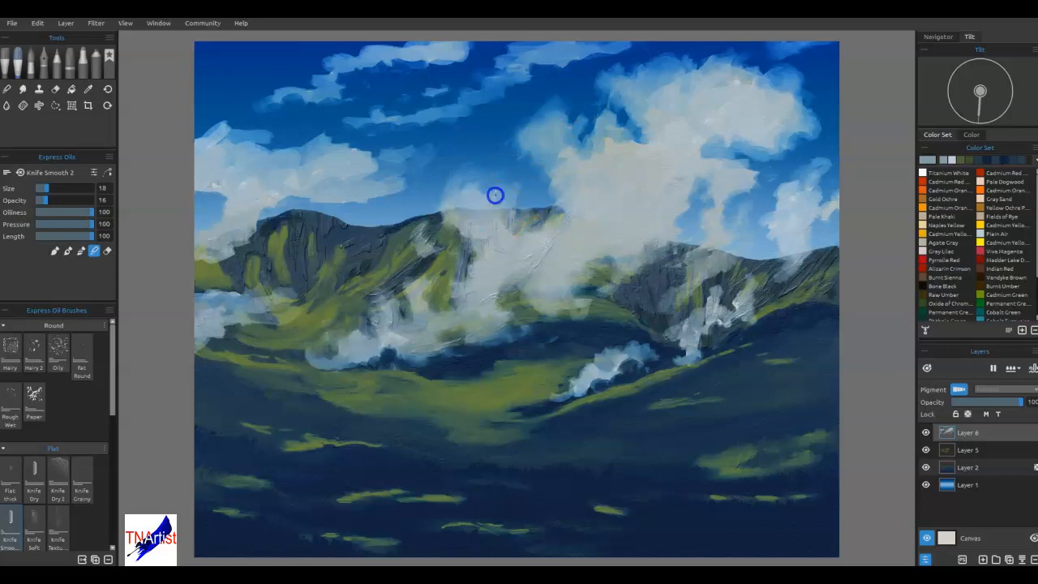
pyautogui.moveTo(477, 248); pyautogui.dragTo(461, 235)
pyautogui.moveTo(656, 303)
pyautogui.mouseDown()
pyautogui.moveTo(636, 181)
pyautogui.moveTo(617, 257)
pyautogui.moveTo(578, 266)
pyautogui.mouseUp()
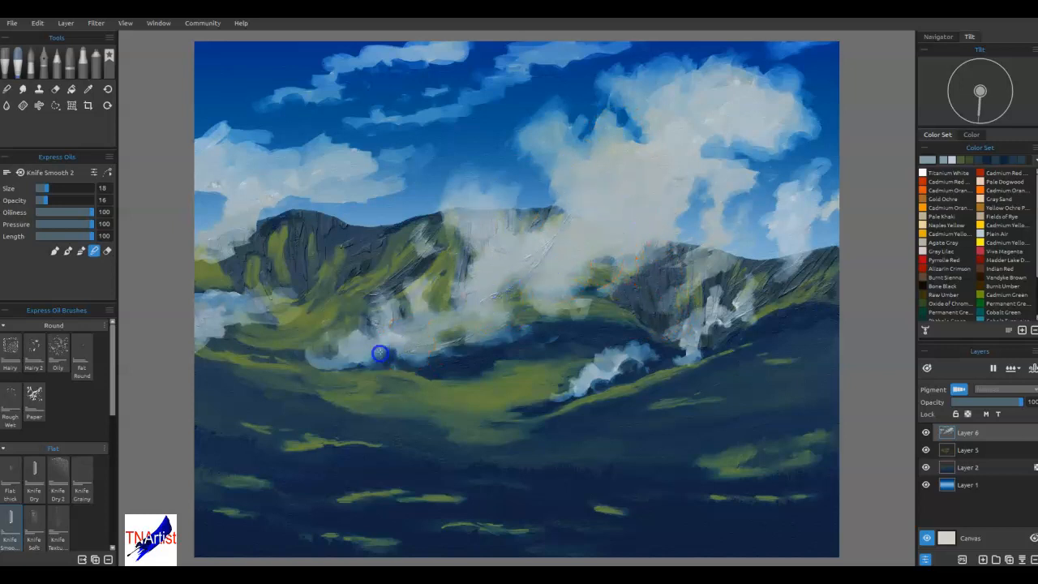
# - Soften the small mist patches in the central valley, on the right slope and at the painting's left edge
pyautogui.click(622, 371)
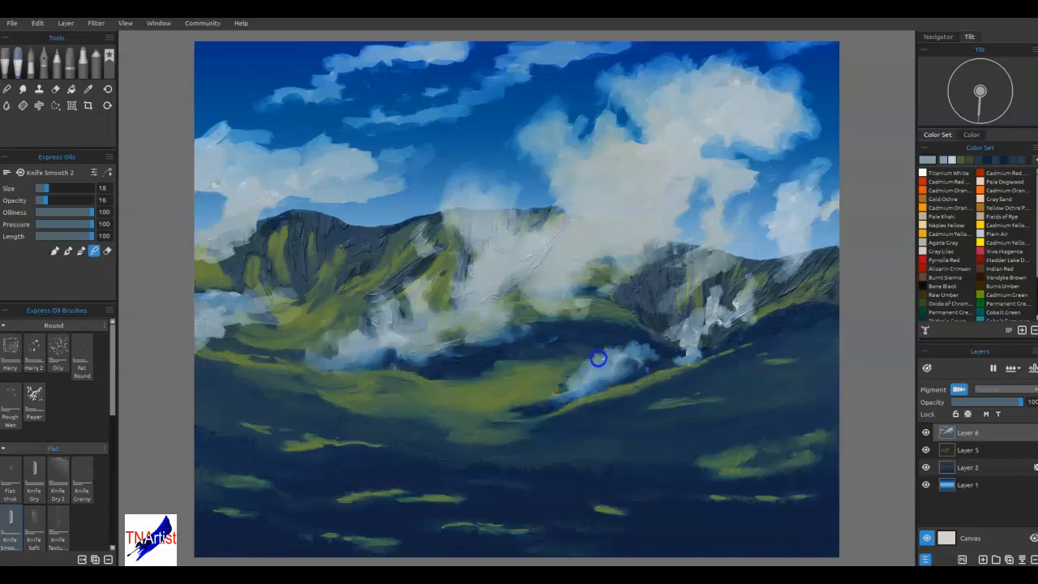
pyautogui.moveTo(609, 339)
pyautogui.mouseDown()
pyautogui.moveTo(629, 363)
pyautogui.moveTo(621, 357)
pyautogui.moveTo(648, 322)
pyautogui.moveTo(629, 365)
pyautogui.mouseUp()
pyautogui.moveTo(686, 312)
pyautogui.mouseDown()
pyautogui.moveTo(693, 338)
pyautogui.moveTo(730, 322)
pyautogui.moveTo(770, 259)
pyautogui.moveTo(727, 327)
pyautogui.moveTo(720, 278)
pyautogui.moveTo(683, 322)
pyautogui.mouseUp()
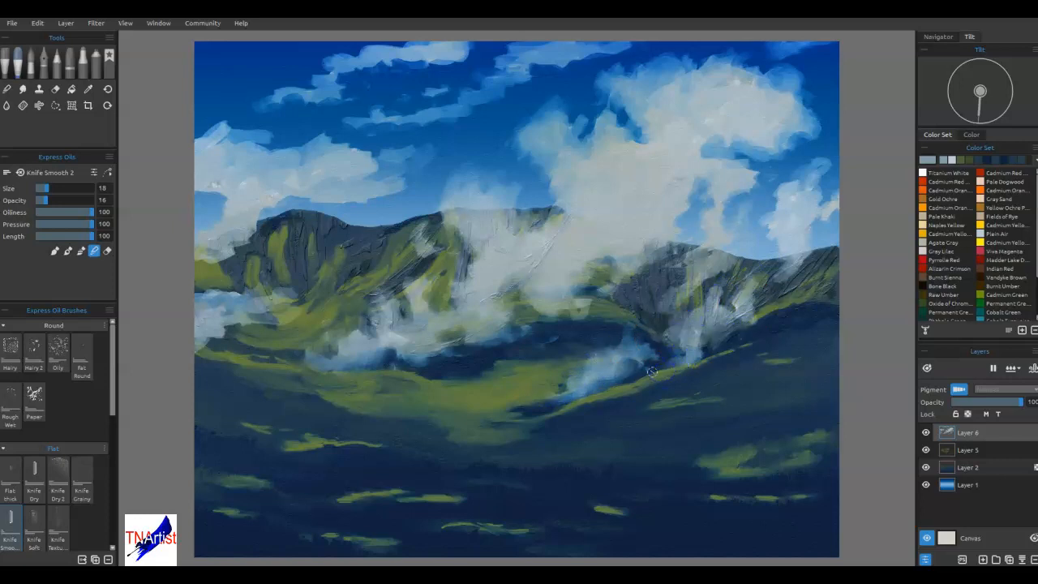
pyautogui.moveTo(204, 340); pyautogui.dragTo(212, 345)
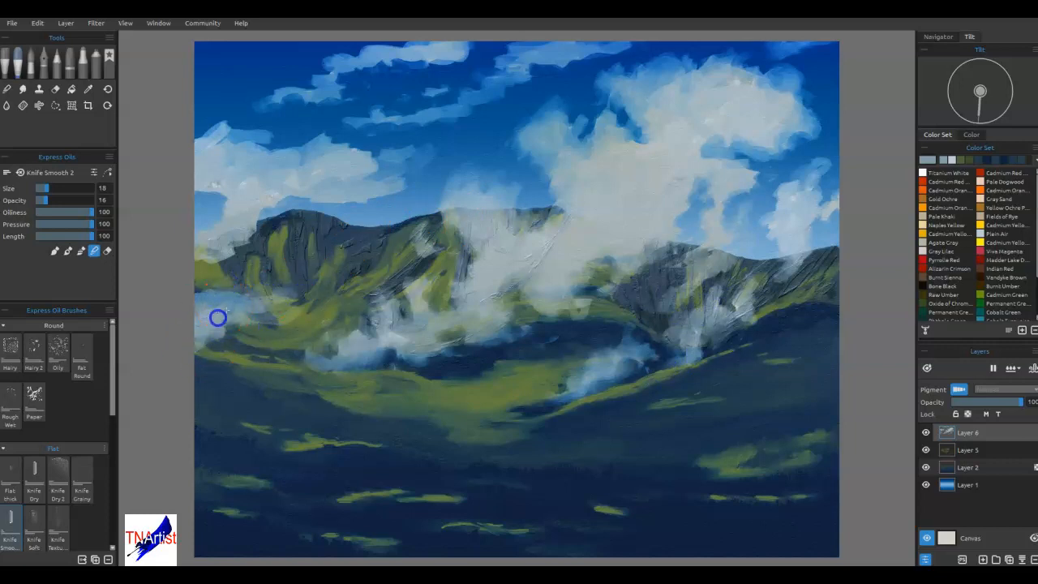
# - Blend the mist over the central mountain slope and its puffs rising above the ridge line
pyautogui.moveTo(414, 255)
pyautogui.mouseDown()
pyautogui.moveTo(436, 219)
pyautogui.moveTo(424, 252)
pyautogui.moveTo(451, 246)
pyautogui.mouseUp()
pyautogui.moveTo(476, 221); pyautogui.dragTo(471, 222)
pyautogui.click(457, 204)
pyautogui.click(472, 202)
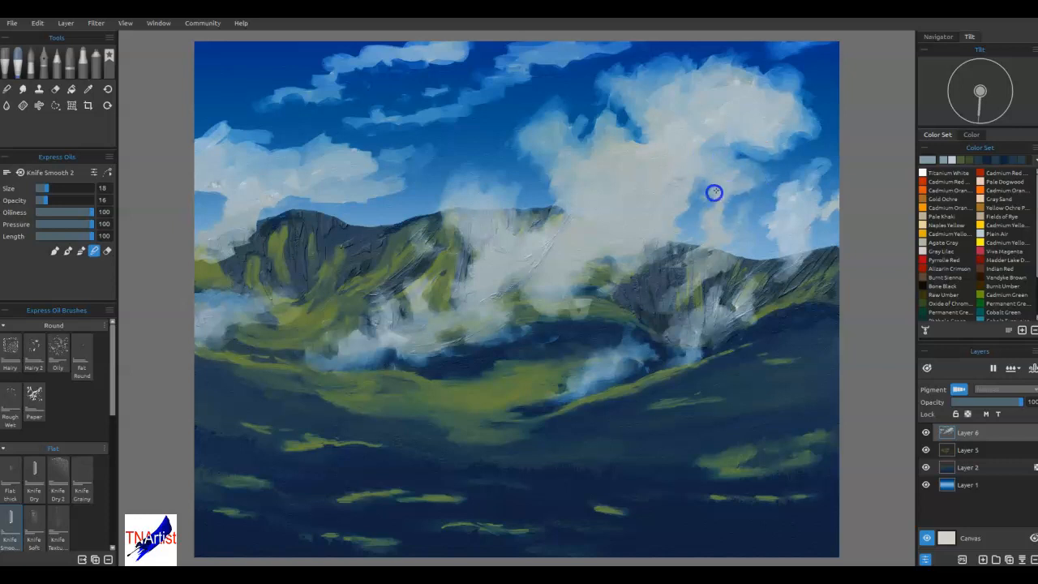
# - Blend the large cloud's inner gaps and upper body, and smooth the small cloud above the right ridge
pyautogui.moveTo(704, 168); pyautogui.dragTo(630, 139)
pyautogui.moveTo(628, 102); pyautogui.dragTo(610, 114)
pyautogui.moveTo(591, 151)
pyautogui.mouseDown()
pyautogui.moveTo(596, 121)
pyautogui.moveTo(566, 120)
pyautogui.moveTo(590, 117)
pyautogui.moveTo(575, 149)
pyautogui.moveTo(584, 101)
pyautogui.moveTo(568, 157)
pyautogui.mouseUp()
pyautogui.moveTo(816, 165)
pyautogui.mouseDown()
pyautogui.moveTo(772, 253)
pyautogui.moveTo(833, 212)
pyautogui.moveTo(806, 249)
pyautogui.moveTo(807, 264)
pyautogui.moveTo(780, 268)
pyautogui.mouseUp()
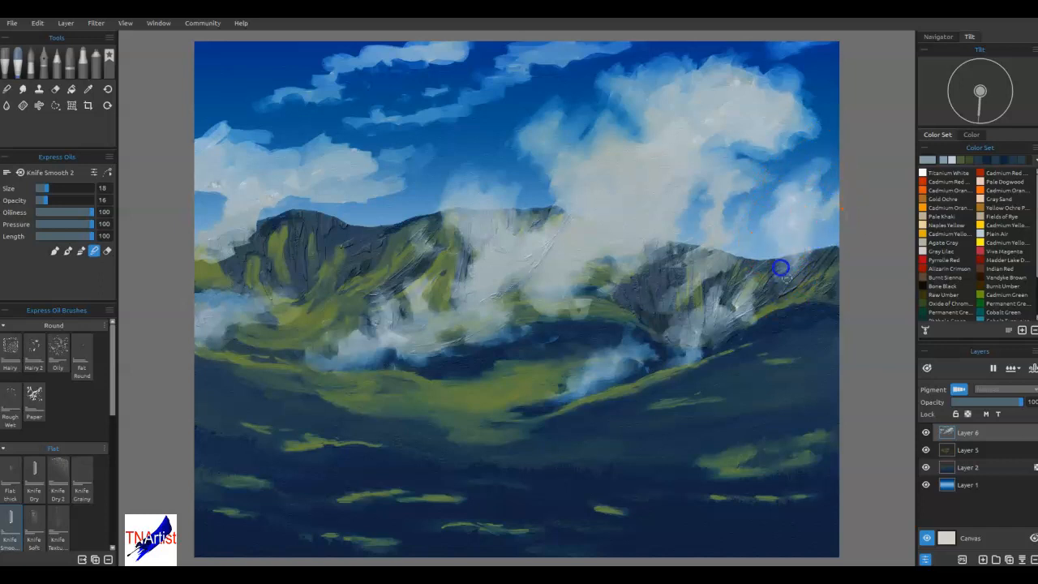
pyautogui.moveTo(766, 134)
pyautogui.mouseDown()
pyautogui.moveTo(777, 139)
pyautogui.moveTo(760, 127)
pyautogui.moveTo(783, 109)
pyautogui.moveTo(792, 78)
pyautogui.moveTo(805, 82)
pyautogui.moveTo(735, 95)
pyautogui.mouseUp()
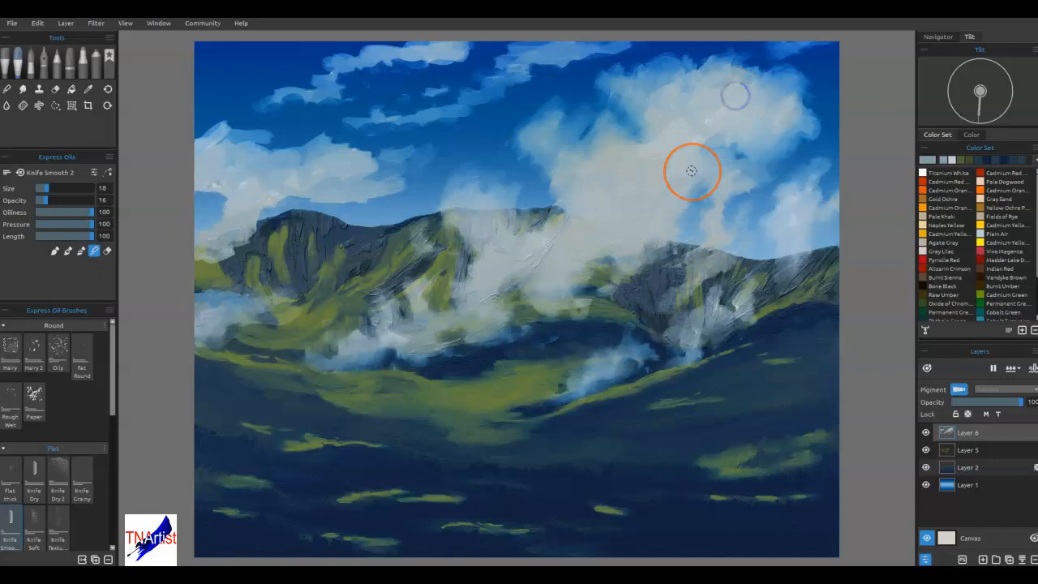
# - Smooth the streaky clouds in the upper sky into soft wisps
pyautogui.moveTo(455, 113)
pyautogui.mouseDown()
pyautogui.moveTo(424, 112)
pyautogui.moveTo(437, 86)
pyautogui.moveTo(394, 98)
pyautogui.moveTo(392, 109)
pyautogui.mouseUp()
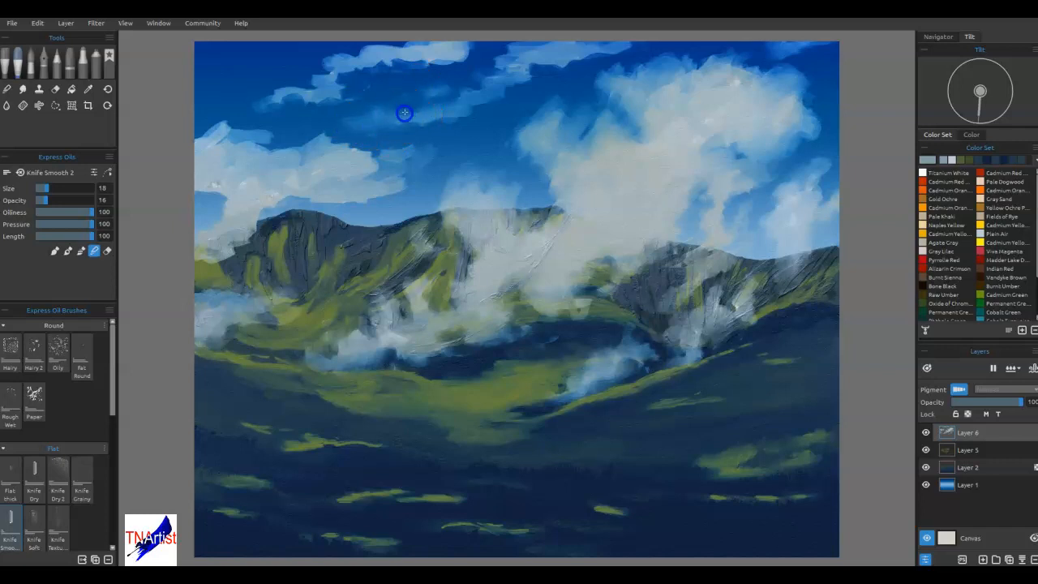
pyautogui.moveTo(460, 115)
pyautogui.mouseDown()
pyautogui.moveTo(480, 81)
pyautogui.moveTo(547, 60)
pyautogui.moveTo(551, 72)
pyautogui.moveTo(576, 51)
pyautogui.moveTo(522, 42)
pyautogui.moveTo(500, 75)
pyautogui.mouseUp()
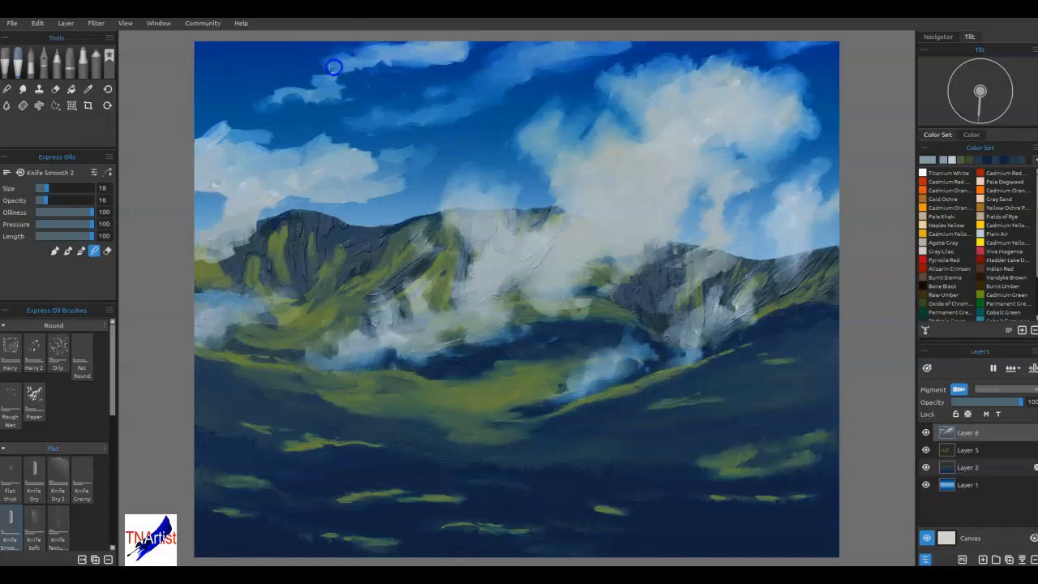
pyautogui.moveTo(294, 96); pyautogui.dragTo(275, 95)
pyautogui.click(361, 229)
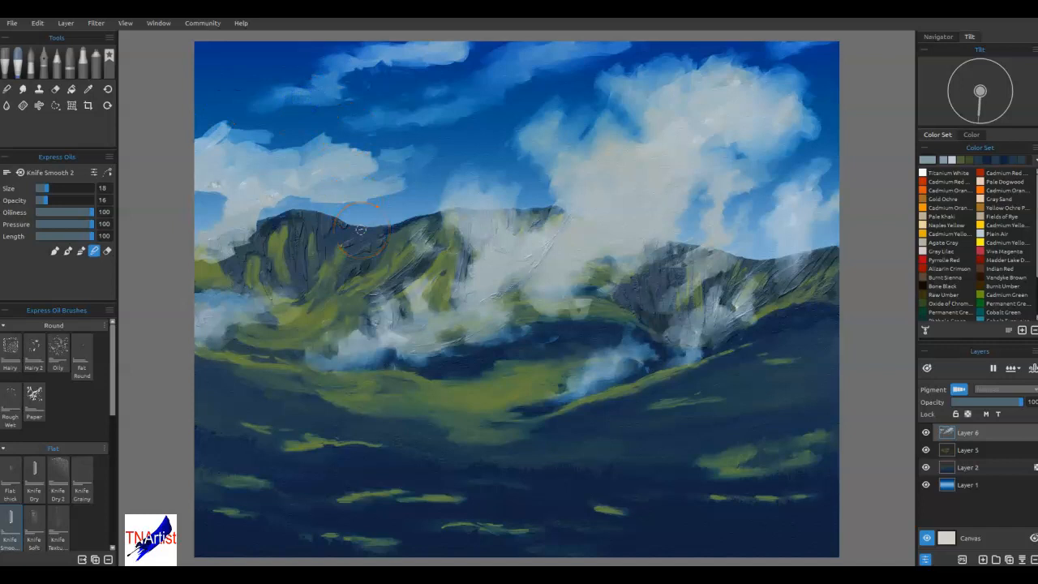
# - Blend the left cloud into the sky with the brush at size 20 and soften the mist over the left slopes
pyautogui.moveTo(286, 171)
pyautogui.mouseDown()
pyautogui.moveTo(238, 121)
pyautogui.moveTo(230, 138)
pyautogui.moveTo(209, 122)
pyautogui.moveTo(244, 138)
pyautogui.mouseUp()
pyautogui.click(187, 139)
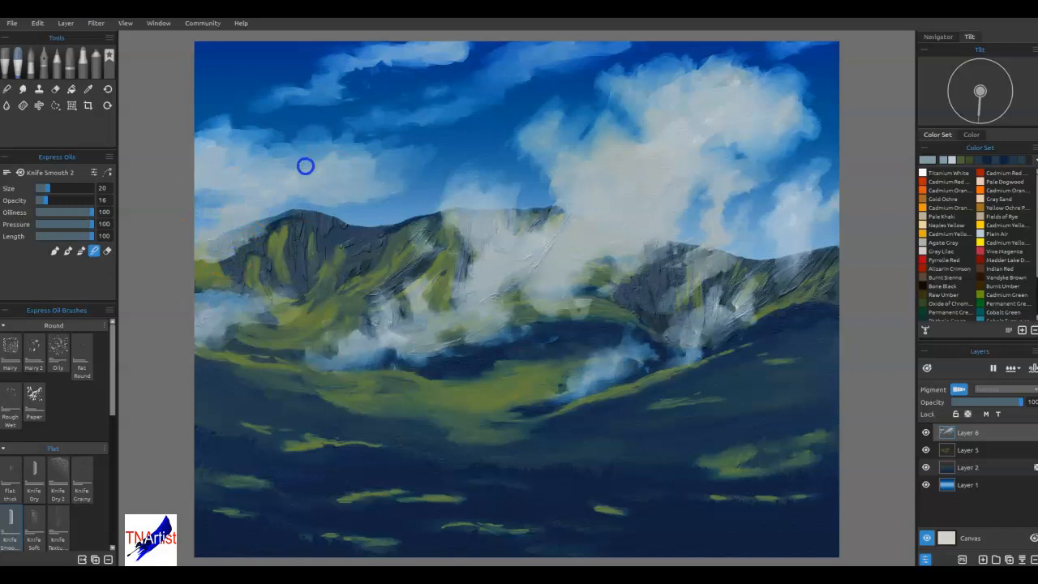
pyautogui.moveTo(318, 294); pyautogui.dragTo(437, 288)
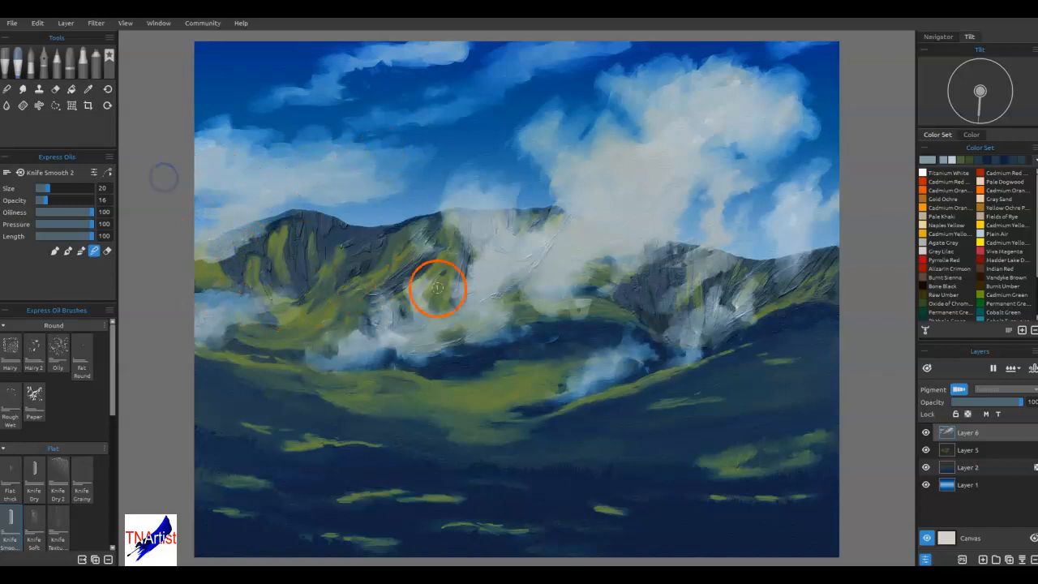
pyautogui.moveTo(220, 335); pyautogui.dragTo(213, 327)
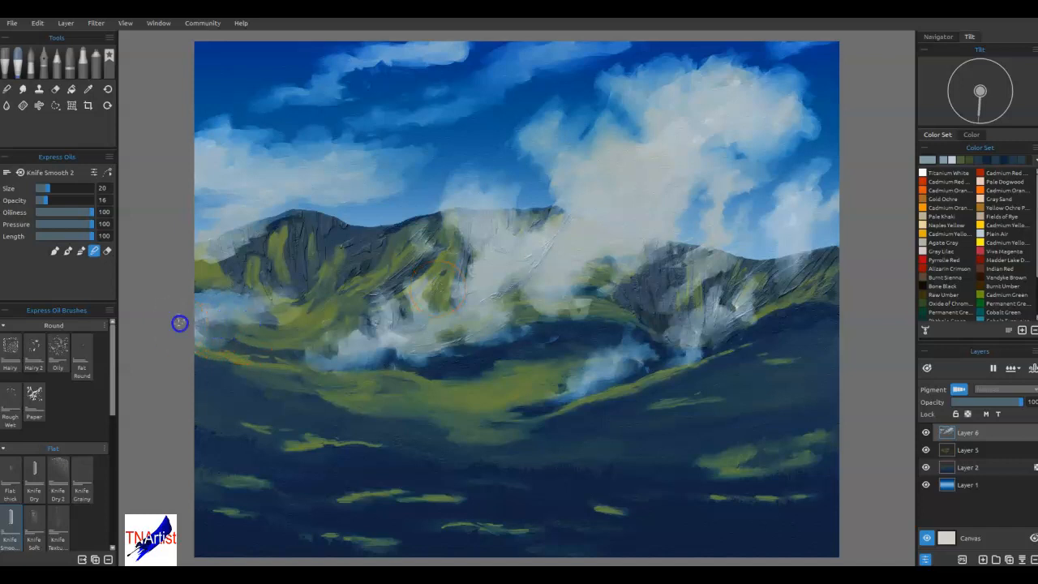
pyautogui.moveTo(205, 337); pyautogui.dragTo(284, 309)
pyautogui.moveTo(391, 342); pyautogui.dragTo(396, 346)
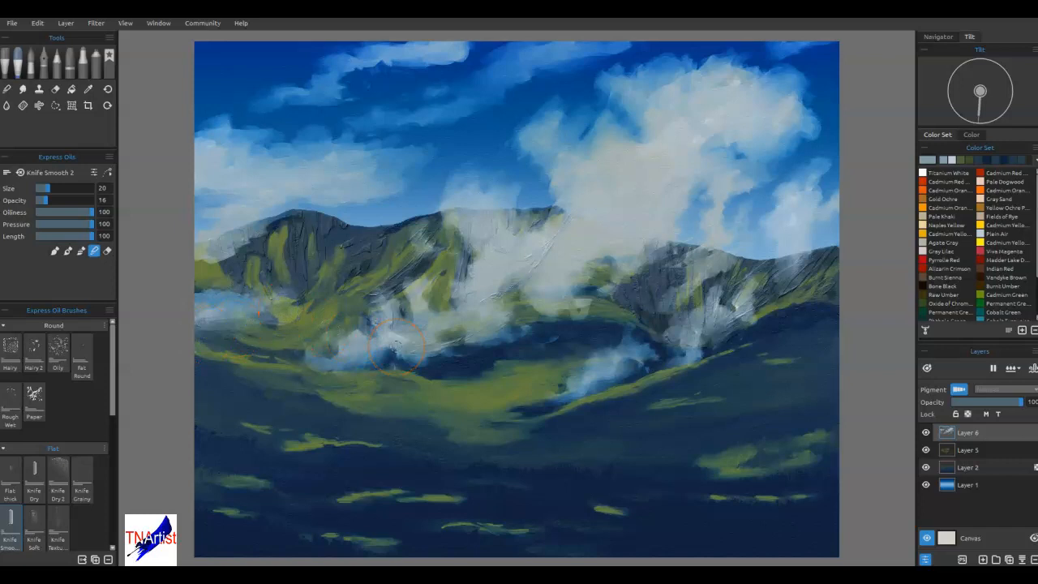
# - Sample the large cloud's light grey and paint it over the cloud's upper part at 100 opacity
pyautogui.keyDown('alt'); pyautogui.click(675, 133); pyautogui.keyUp('alt')
pyautogui.moveTo(693, 114); pyautogui.dragTo(693, 106)
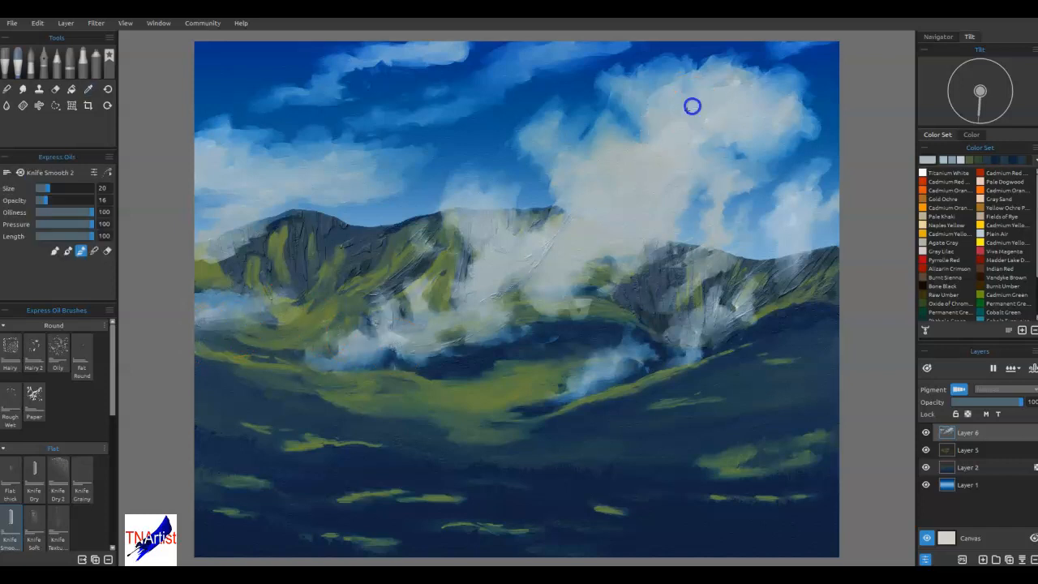
pyautogui.moveTo(45, 201); pyautogui.dragTo(127, 193)
pyautogui.moveTo(675, 102)
pyautogui.mouseDown()
pyautogui.moveTo(704, 119)
pyautogui.moveTo(725, 109)
pyautogui.moveTo(738, 123)
pyautogui.moveTo(754, 96)
pyautogui.moveTo(746, 88)
pyautogui.moveTo(772, 111)
pyautogui.moveTo(779, 94)
pyautogui.moveTo(788, 110)
pyautogui.moveTo(767, 87)
pyautogui.moveTo(785, 106)
pyautogui.moveTo(773, 120)
pyautogui.moveTo(789, 108)
pyautogui.moveTo(781, 140)
pyautogui.moveTo(792, 129)
pyautogui.moveTo(706, 152)
pyautogui.moveTo(776, 126)
pyautogui.moveTo(737, 126)
pyautogui.mouseUp()
# - Set the paint colour to dark grey #575d5f and paint shadow strokes along the large cloud's underside and trailing mist
pyautogui.click(911, 162)
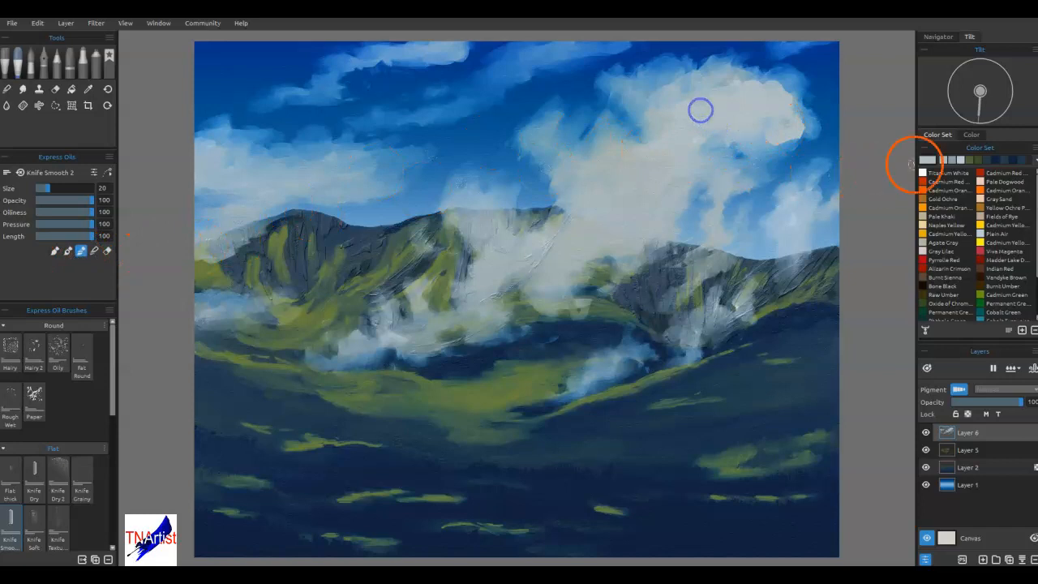
pyautogui.click(647, 255)
pyautogui.click(592, 382)
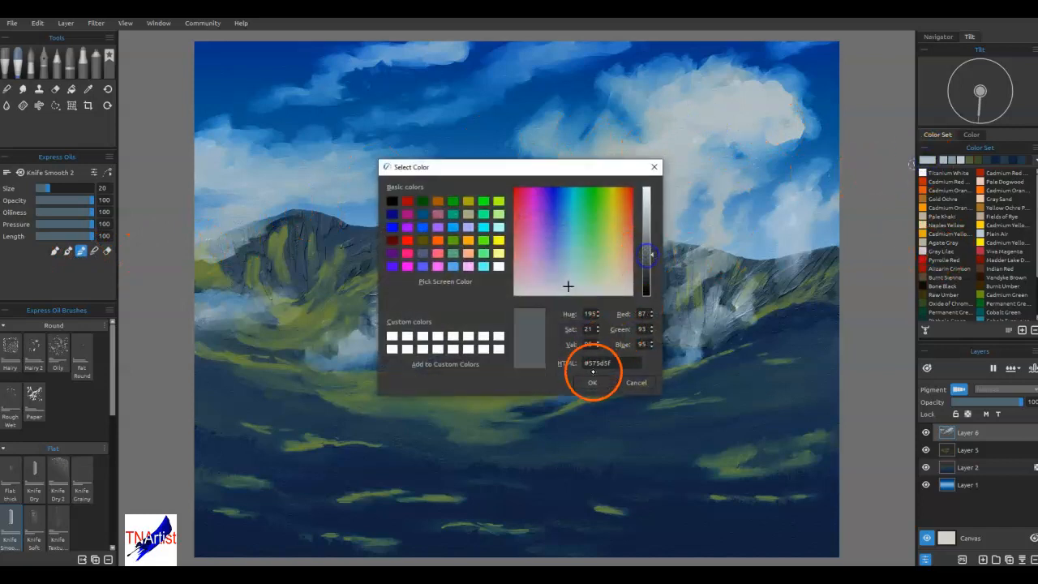
pyautogui.moveTo(730, 190); pyautogui.dragTo(737, 142)
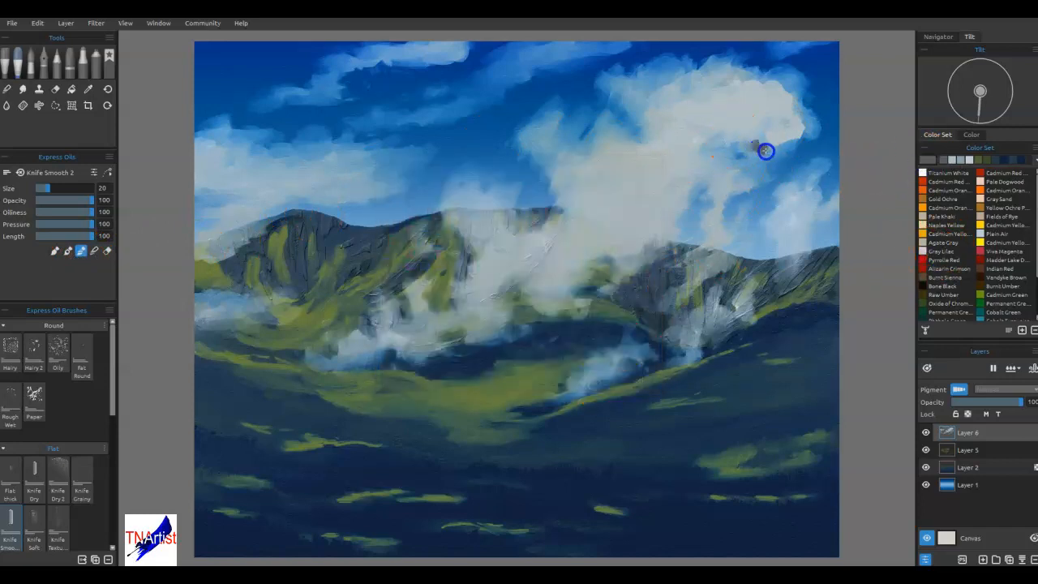
pyautogui.moveTo(697, 148)
pyautogui.mouseDown()
pyautogui.moveTo(686, 192)
pyautogui.moveTo(669, 169)
pyautogui.mouseUp()
pyautogui.moveTo(636, 200)
pyautogui.mouseDown()
pyautogui.moveTo(658, 203)
pyautogui.moveTo(648, 190)
pyautogui.mouseUp()
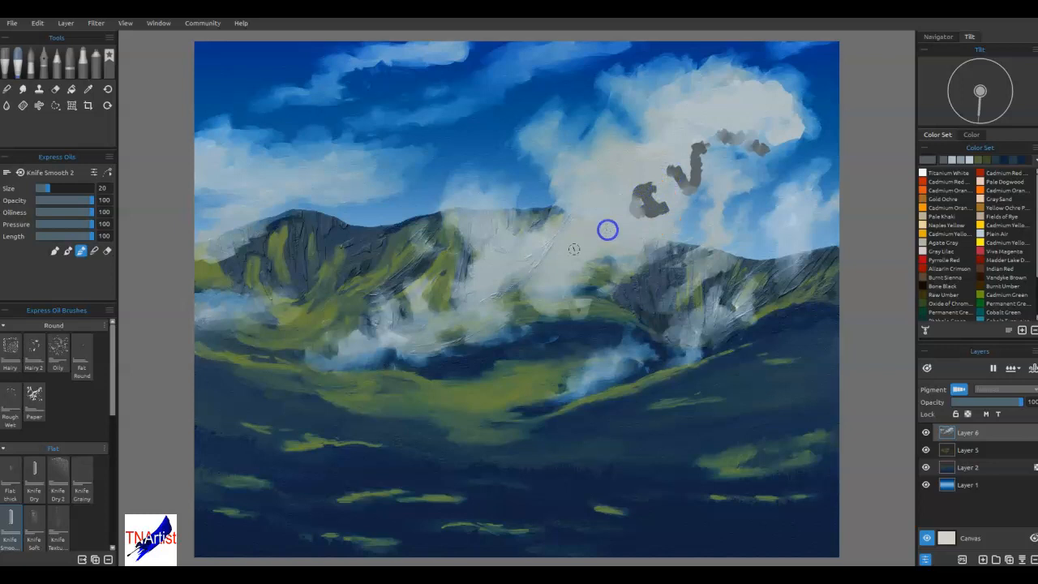
pyautogui.moveTo(588, 240); pyautogui.dragTo(570, 241)
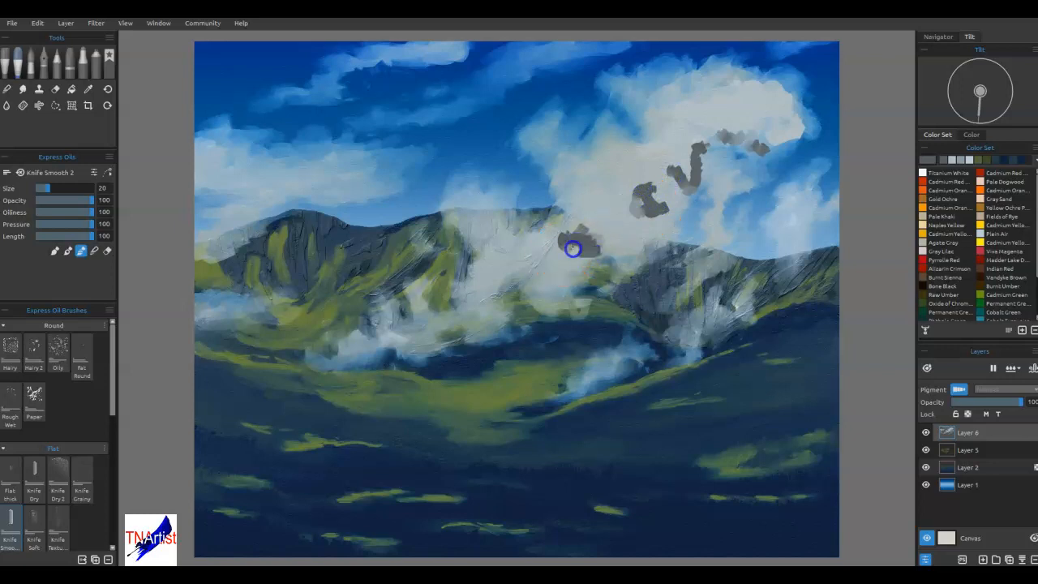
pyautogui.moveTo(512, 264)
pyautogui.mouseDown()
pyautogui.moveTo(528, 259)
pyautogui.moveTo(492, 297)
pyautogui.moveTo(463, 292)
pyautogui.mouseUp()
pyautogui.moveTo(443, 332); pyautogui.dragTo(375, 353)
# - Sample a sky blue and add blue accents to the grey shadows in the large cloud's lower part
pyautogui.keyDown('alt'); pyautogui.click(797, 156); pyautogui.keyUp('alt')
pyautogui.moveTo(637, 206)
pyautogui.mouseDown()
pyautogui.moveTo(613, 214)
pyautogui.moveTo(641, 204)
pyautogui.moveTo(618, 226)
pyautogui.moveTo(507, 271)
pyautogui.mouseUp()
# - Resample the dark grey and paint shadow strokes beneath the left cloud and in the streaky upper clouds
pyautogui.keyDown('alt'); pyautogui.click(489, 279); pyautogui.keyUp('alt')
pyautogui.moveTo(326, 187); pyautogui.dragTo(230, 227)
pyautogui.keyDown('alt'); pyautogui.click(213, 316); pyautogui.keyUp('alt')
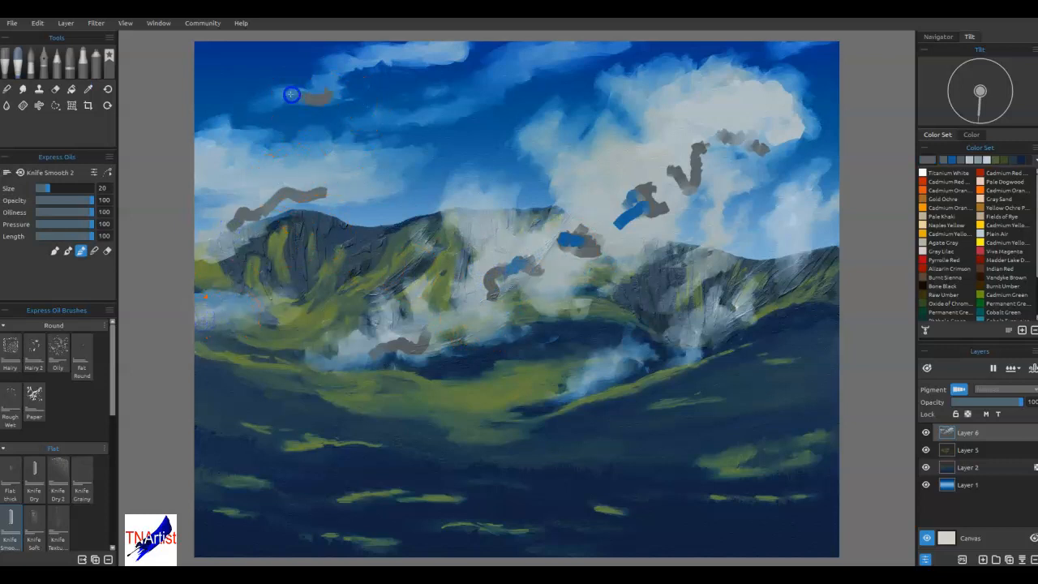
pyautogui.moveTo(533, 57); pyautogui.dragTo(557, 53)
pyautogui.moveTo(494, 82); pyautogui.dragTo(468, 91)
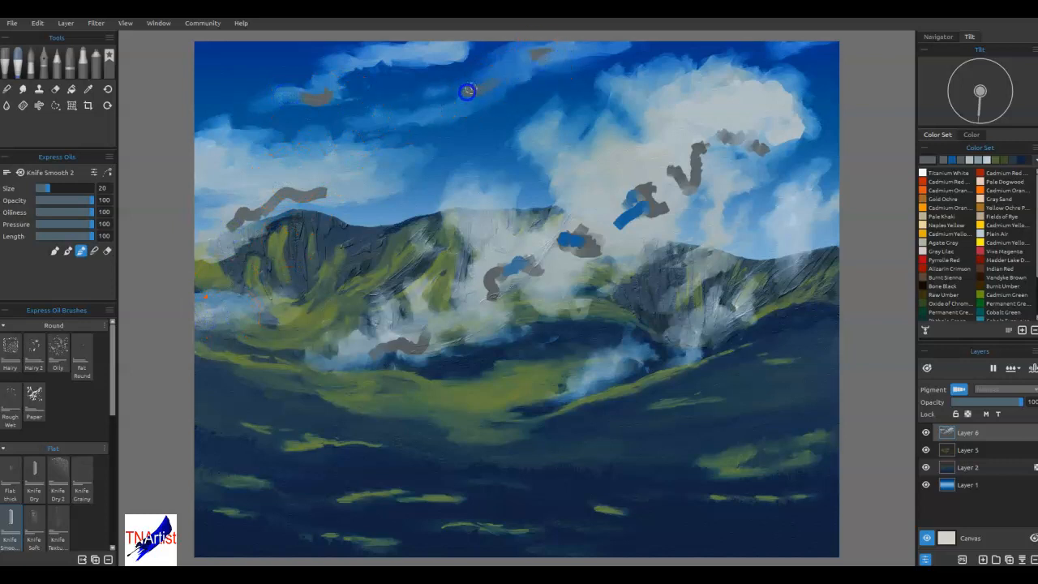
pyautogui.moveTo(721, 294); pyautogui.dragTo(675, 348)
# - Return to blend mode and blend the grey and blue shadow strokes into the large cloud and its trailing mist
pyautogui.press('b')
pyautogui.moveTo(687, 180)
pyautogui.mouseDown()
pyautogui.moveTo(647, 159)
pyautogui.moveTo(661, 154)
pyautogui.moveTo(686, 173)
pyautogui.moveTo(725, 140)
pyautogui.moveTo(695, 147)
pyautogui.moveTo(724, 132)
pyautogui.moveTo(691, 186)
pyautogui.moveTo(643, 171)
pyautogui.moveTo(637, 215)
pyautogui.moveTo(665, 212)
pyautogui.moveTo(618, 195)
pyautogui.moveTo(645, 189)
pyautogui.moveTo(614, 192)
pyautogui.moveTo(634, 198)
pyautogui.moveTo(619, 203)
pyautogui.moveTo(623, 217)
pyautogui.moveTo(606, 214)
pyautogui.moveTo(625, 217)
pyautogui.moveTo(618, 227)
pyautogui.moveTo(644, 210)
pyautogui.moveTo(607, 215)
pyautogui.moveTo(622, 228)
pyautogui.moveTo(621, 208)
pyautogui.moveTo(603, 213)
pyautogui.moveTo(666, 214)
pyautogui.moveTo(623, 188)
pyautogui.mouseUp()
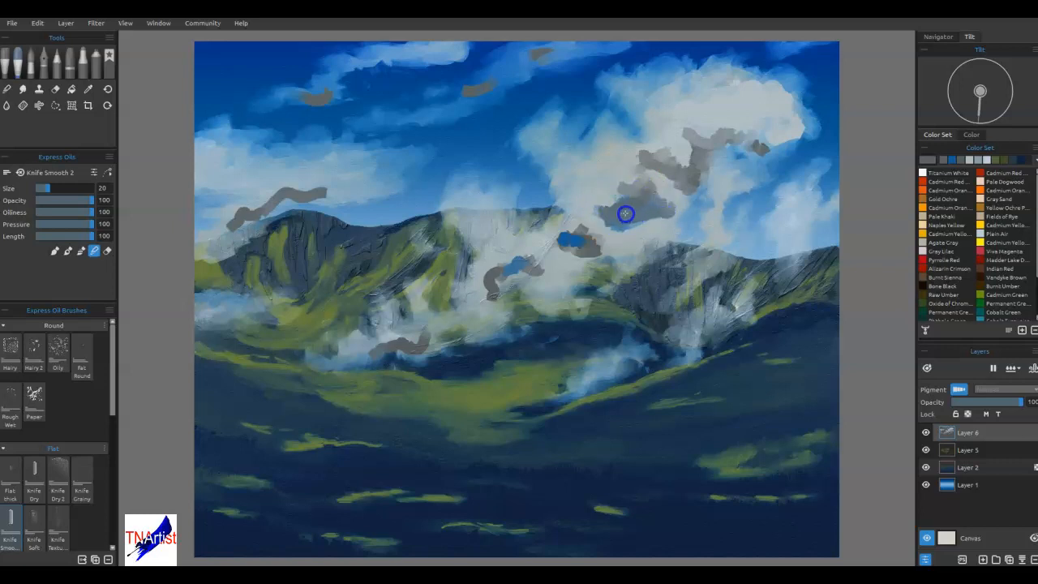
pyautogui.moveTo(570, 236)
pyautogui.mouseDown()
pyautogui.moveTo(593, 246)
pyautogui.moveTo(520, 260)
pyautogui.moveTo(548, 266)
pyautogui.moveTo(516, 263)
pyautogui.moveTo(531, 271)
pyautogui.moveTo(498, 271)
pyautogui.moveTo(493, 288)
pyautogui.moveTo(470, 295)
pyautogui.moveTo(495, 281)
pyautogui.moveTo(490, 269)
pyautogui.moveTo(521, 259)
pyautogui.mouseUp()
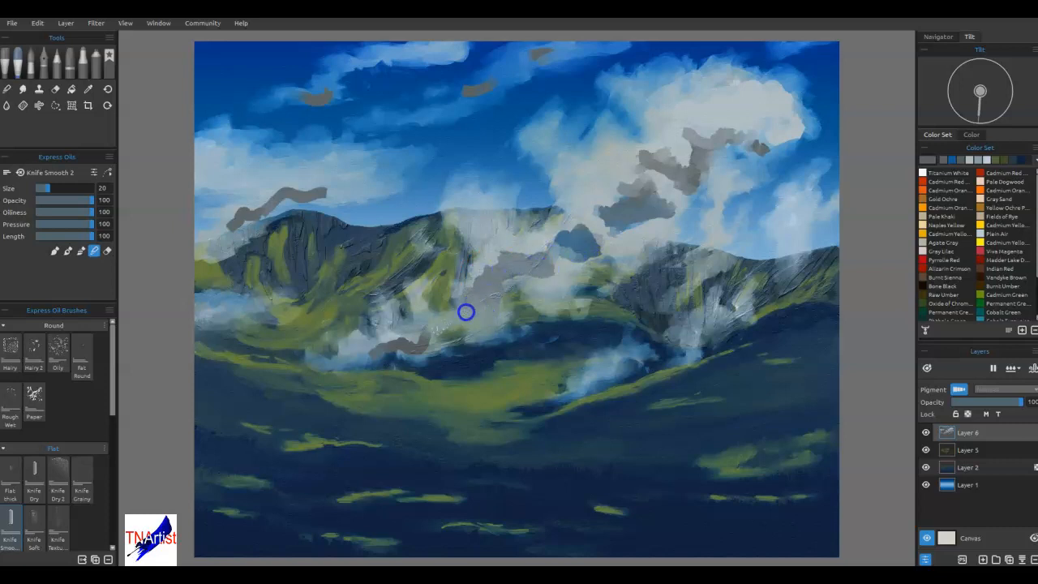
# - Blend the grey shadow strokes into the large cloud and the valley cloud with the Knife Smooth 2 brush at size 20
pyautogui.moveTo(423, 343)
pyautogui.mouseDown()
pyautogui.moveTo(441, 329)
pyautogui.moveTo(390, 347)
pyautogui.mouseUp()
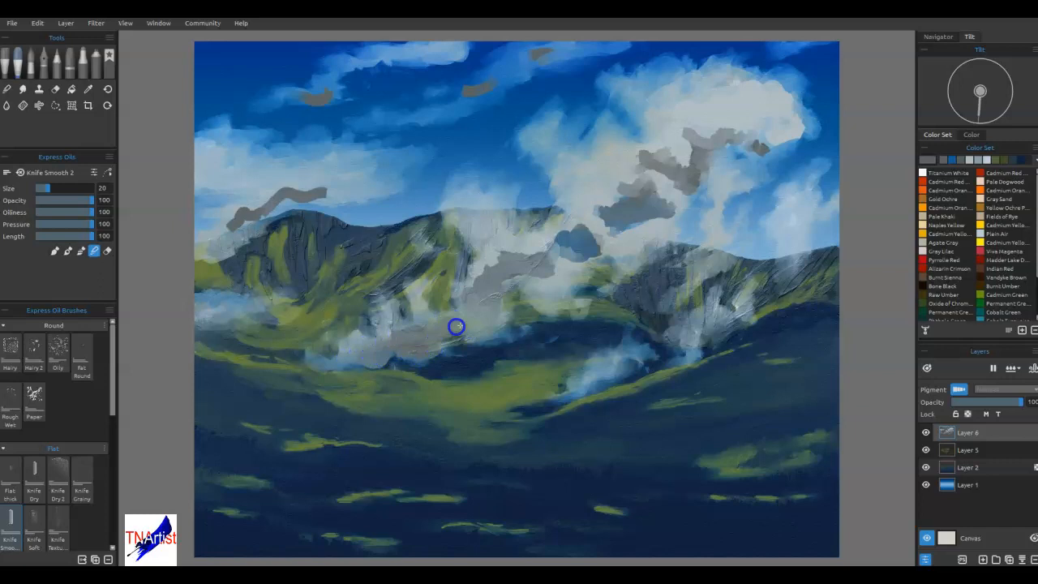
pyautogui.moveTo(562, 222)
pyautogui.mouseDown()
pyautogui.moveTo(607, 240)
pyautogui.moveTo(585, 233)
pyautogui.moveTo(601, 208)
pyautogui.moveTo(596, 178)
pyautogui.moveTo(628, 211)
pyautogui.moveTo(597, 200)
pyautogui.moveTo(609, 190)
pyautogui.moveTo(639, 204)
pyautogui.moveTo(607, 185)
pyautogui.moveTo(614, 171)
pyautogui.moveTo(594, 193)
pyautogui.moveTo(641, 170)
pyautogui.moveTo(645, 176)
pyautogui.moveTo(649, 153)
pyautogui.moveTo(613, 187)
pyautogui.moveTo(590, 180)
pyautogui.moveTo(597, 190)
pyautogui.moveTo(576, 190)
pyautogui.moveTo(615, 206)
pyautogui.moveTo(621, 197)
pyautogui.moveTo(589, 174)
pyautogui.moveTo(657, 208)
pyautogui.moveTo(700, 177)
pyautogui.moveTo(666, 171)
pyautogui.moveTo(628, 140)
pyautogui.moveTo(639, 157)
pyautogui.moveTo(615, 127)
pyautogui.moveTo(600, 148)
pyautogui.moveTo(702, 156)
pyautogui.moveTo(681, 138)
pyautogui.moveTo(703, 142)
pyautogui.moveTo(648, 313)
pyautogui.moveTo(713, 124)
pyautogui.moveTo(718, 140)
pyautogui.moveTo(759, 147)
pyautogui.moveTo(787, 136)
pyautogui.moveTo(717, 134)
pyautogui.moveTo(692, 101)
pyautogui.moveTo(664, 99)
pyautogui.moveTo(657, 85)
pyautogui.moveTo(695, 95)
pyautogui.moveTo(675, 135)
pyautogui.moveTo(685, 149)
pyautogui.moveTo(731, 125)
pyautogui.moveTo(723, 138)
pyautogui.moveTo(797, 132)
pyautogui.moveTo(733, 129)
pyautogui.mouseUp()
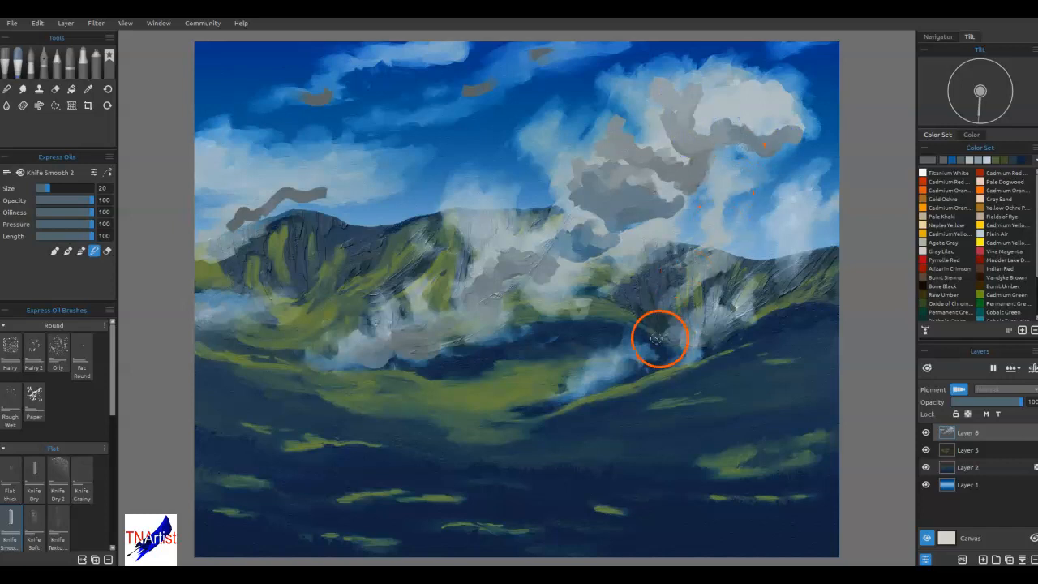
pyautogui.click(527, 273)
pyautogui.moveTo(577, 247)
pyautogui.mouseDown()
pyautogui.moveTo(616, 243)
pyautogui.moveTo(505, 253)
pyautogui.moveTo(499, 224)
pyautogui.moveTo(481, 235)
pyautogui.moveTo(489, 220)
pyautogui.moveTo(458, 209)
pyautogui.mouseUp()
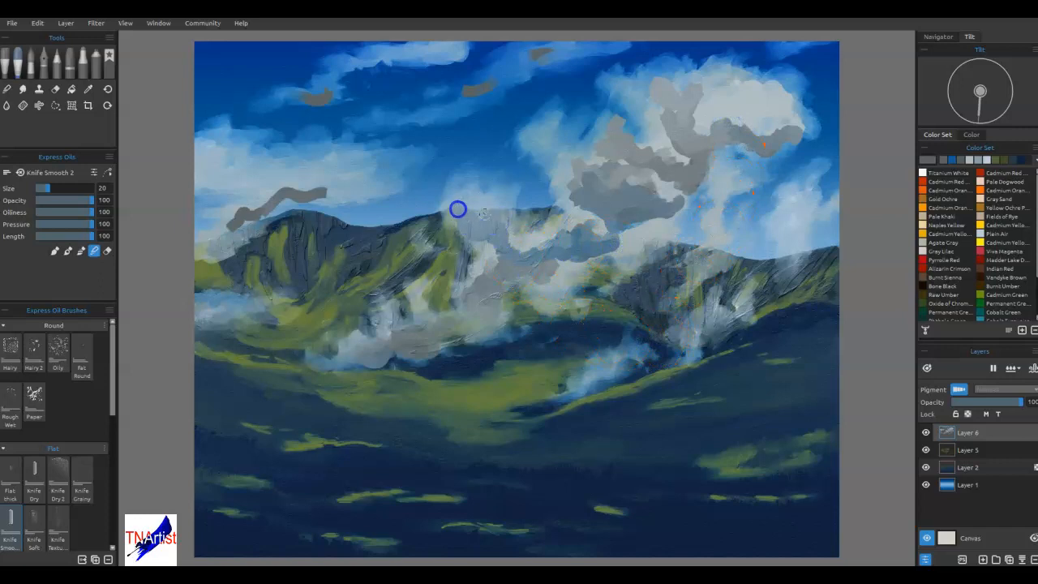
pyautogui.moveTo(581, 221)
pyautogui.mouseDown()
pyautogui.moveTo(577, 187)
pyautogui.moveTo(530, 179)
pyautogui.moveTo(591, 186)
pyautogui.moveTo(605, 225)
pyautogui.moveTo(508, 268)
pyautogui.moveTo(417, 338)
pyautogui.moveTo(387, 352)
pyautogui.moveTo(352, 350)
pyautogui.mouseUp()
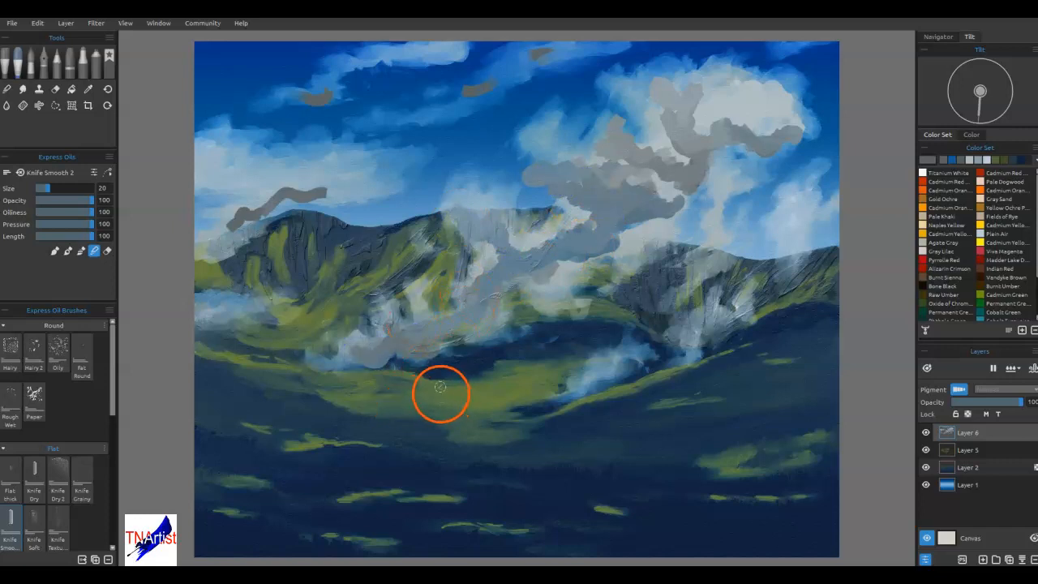
# - Blend the grey shadow strokes into the cloud above the left mountain and the small clouds high in the sky
pyautogui.moveTo(310, 192)
pyautogui.mouseDown()
pyautogui.moveTo(355, 189)
pyautogui.moveTo(319, 182)
pyautogui.moveTo(358, 189)
pyautogui.moveTo(293, 191)
pyautogui.moveTo(303, 185)
pyautogui.moveTo(259, 209)
pyautogui.mouseUp()
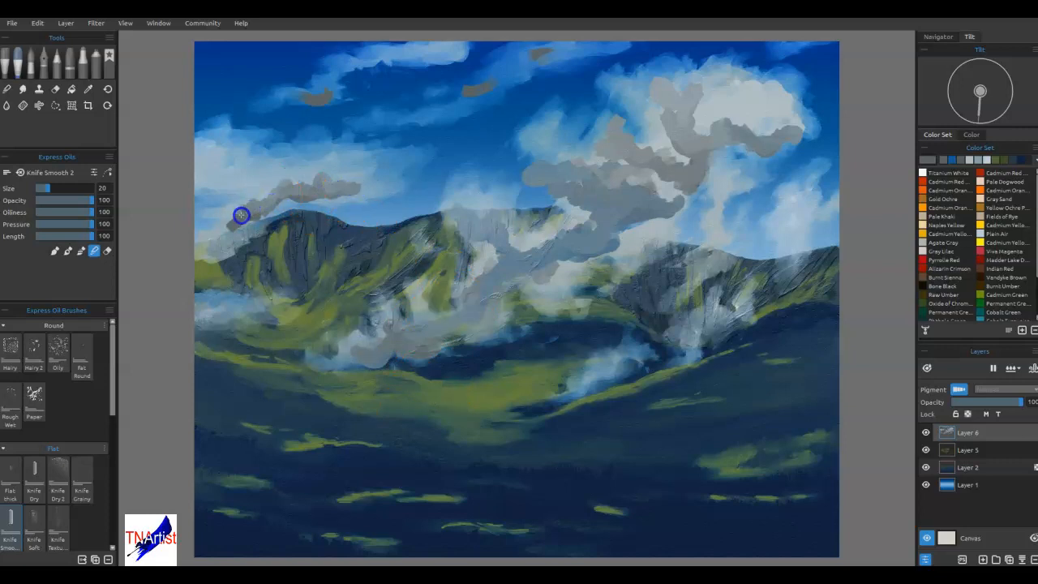
pyautogui.moveTo(362, 184)
pyautogui.mouseDown()
pyautogui.moveTo(225, 192)
pyautogui.moveTo(244, 175)
pyautogui.moveTo(211, 186)
pyautogui.mouseUp()
pyautogui.moveTo(284, 195)
pyautogui.mouseDown()
pyautogui.moveTo(206, 230)
pyautogui.moveTo(245, 276)
pyautogui.moveTo(232, 309)
pyautogui.moveTo(226, 264)
pyautogui.moveTo(239, 212)
pyautogui.moveTo(220, 310)
pyautogui.moveTo(306, 193)
pyautogui.moveTo(350, 191)
pyautogui.moveTo(318, 85)
pyautogui.moveTo(324, 95)
pyautogui.moveTo(268, 103)
pyautogui.moveTo(350, 98)
pyautogui.mouseUp()
pyautogui.moveTo(448, 85)
pyautogui.mouseDown()
pyautogui.moveTo(480, 104)
pyautogui.moveTo(476, 86)
pyautogui.moveTo(536, 81)
pyautogui.moveTo(497, 94)
pyautogui.mouseUp()
pyautogui.moveTo(558, 58)
pyautogui.mouseDown()
pyautogui.moveTo(611, 51)
pyautogui.moveTo(755, 126)
pyautogui.moveTo(712, 134)
pyautogui.moveTo(765, 107)
pyautogui.moveTo(783, 109)
pyautogui.moveTo(745, 132)
pyautogui.moveTo(673, 131)
pyautogui.moveTo(693, 93)
pyautogui.moveTo(655, 155)
pyautogui.moveTo(670, 141)
pyautogui.moveTo(642, 137)
pyautogui.moveTo(654, 156)
pyautogui.mouseUp()
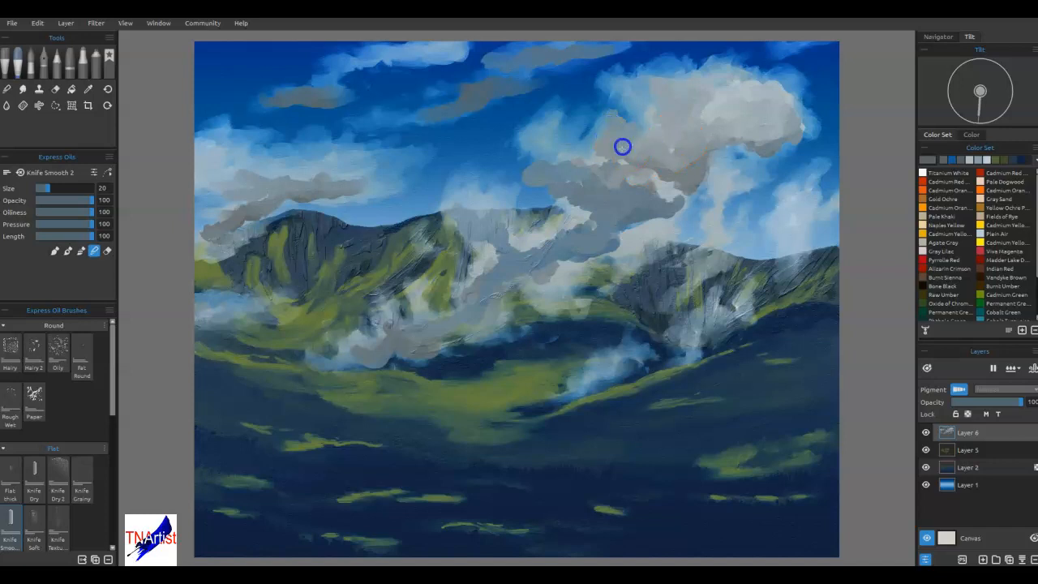
# - Smooth the grey shadows on the large cloud's underside and in the valley cloud below it
pyautogui.moveTo(645, 137)
pyautogui.mouseDown()
pyautogui.moveTo(670, 168)
pyautogui.moveTo(680, 148)
pyautogui.moveTo(709, 173)
pyautogui.moveTo(676, 197)
pyautogui.moveTo(740, 188)
pyautogui.moveTo(721, 173)
pyautogui.moveTo(702, 192)
pyautogui.moveTo(716, 211)
pyautogui.moveTo(657, 234)
pyautogui.moveTo(653, 252)
pyautogui.moveTo(638, 241)
pyautogui.moveTo(643, 213)
pyautogui.mouseUp()
pyautogui.moveTo(576, 199)
pyautogui.mouseDown()
pyautogui.moveTo(556, 232)
pyautogui.moveTo(519, 252)
pyautogui.moveTo(515, 238)
pyautogui.mouseUp()
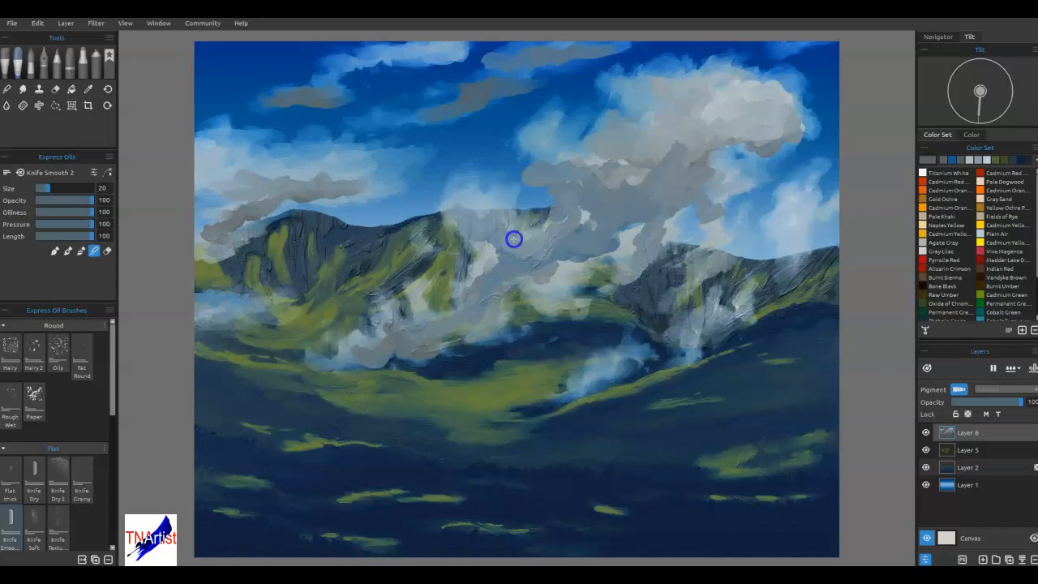
pyautogui.moveTo(553, 168)
pyautogui.mouseDown()
pyautogui.moveTo(538, 145)
pyautogui.moveTo(532, 161)
pyautogui.moveTo(576, 157)
pyautogui.mouseUp()
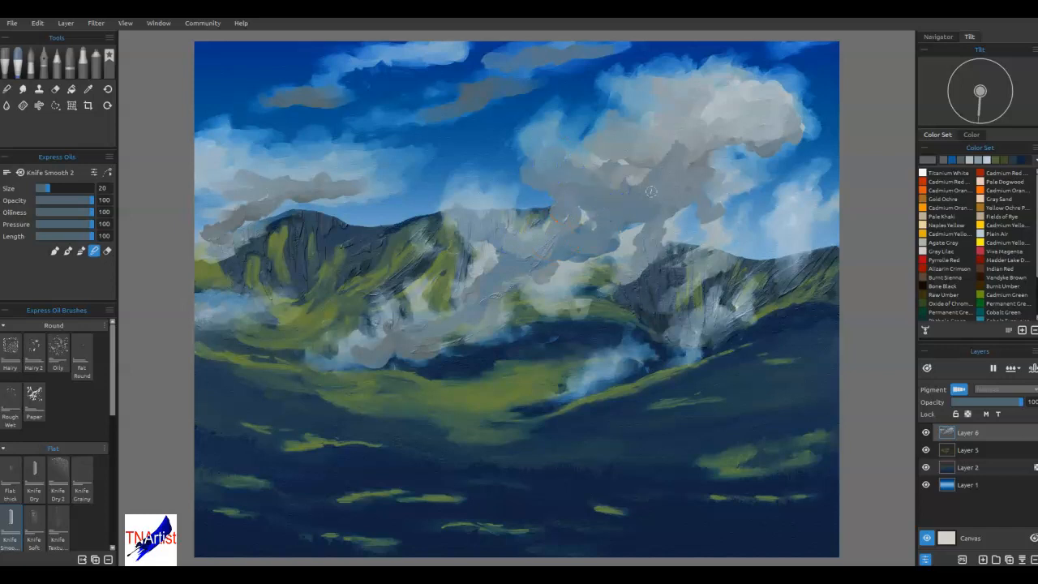
pyautogui.moveTo(423, 331)
pyautogui.mouseDown()
pyautogui.moveTo(430, 305)
pyautogui.moveTo(398, 350)
pyautogui.mouseUp()
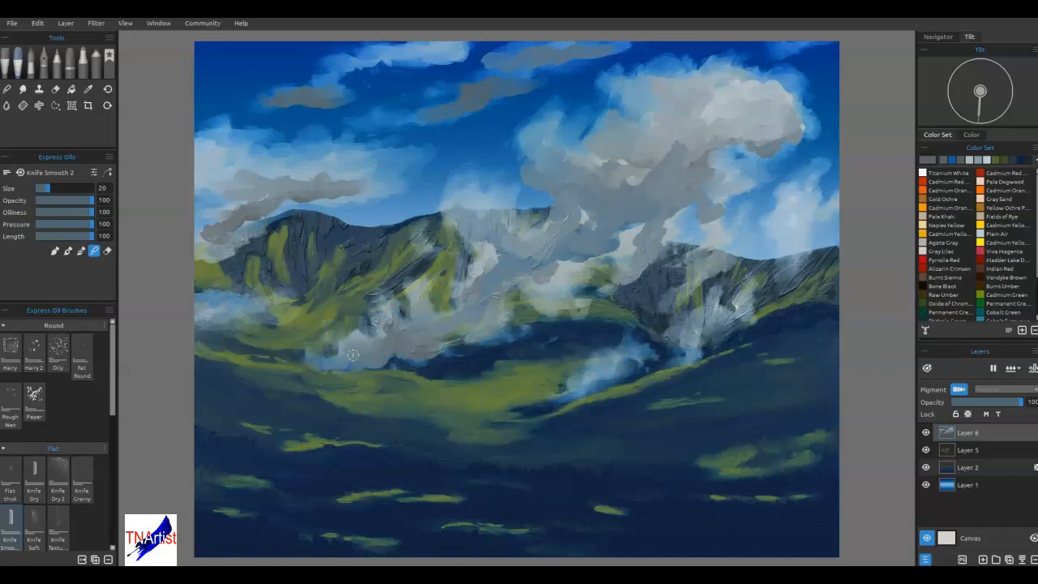
# - Sample a light tone from the large cloud and paint rounded highlight puffs on it and on the cloud trailing into the valley
pyautogui.press('alt')
pyautogui.keyDown('alt'); pyautogui.click(744, 90); pyautogui.keyUp('alt')
pyautogui.moveTo(718, 95)
pyautogui.mouseDown()
pyautogui.moveTo(745, 114)
pyautogui.moveTo(729, 108)
pyautogui.moveTo(744, 131)
pyautogui.moveTo(677, 98)
pyautogui.moveTo(676, 70)
pyautogui.moveTo(657, 82)
pyautogui.moveTo(664, 95)
pyautogui.moveTo(646, 98)
pyautogui.moveTo(655, 95)
pyautogui.moveTo(621, 76)
pyautogui.moveTo(630, 107)
pyautogui.moveTo(614, 127)
pyautogui.moveTo(545, 117)
pyautogui.moveTo(536, 129)
pyautogui.moveTo(560, 164)
pyautogui.moveTo(538, 165)
pyautogui.moveTo(585, 173)
pyautogui.moveTo(594, 204)
pyautogui.moveTo(618, 214)
pyautogui.moveTo(587, 225)
pyautogui.mouseUp()
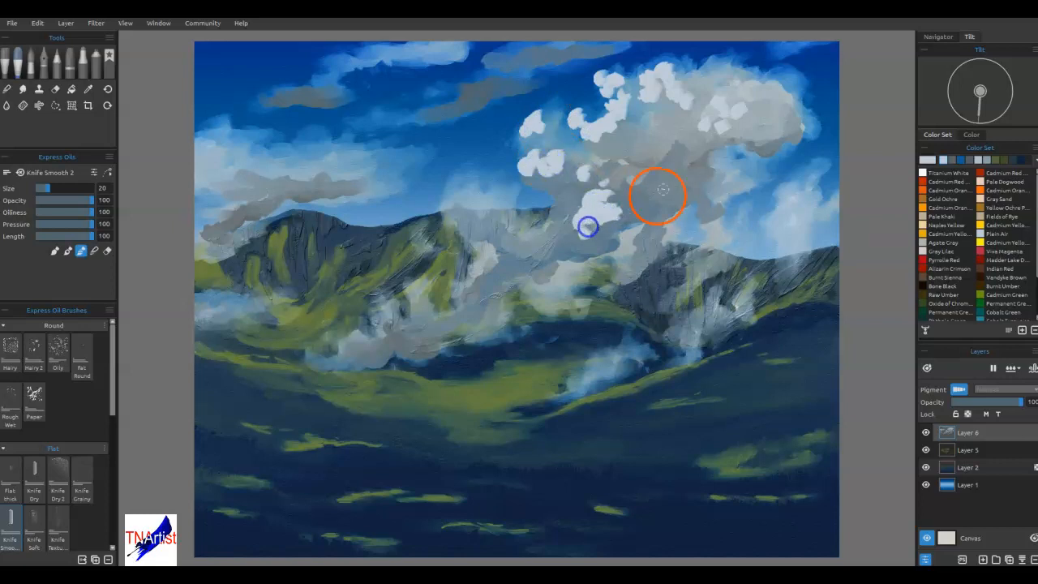
pyautogui.moveTo(660, 146)
pyautogui.mouseDown()
pyautogui.moveTo(646, 158)
pyautogui.moveTo(646, 141)
pyautogui.moveTo(670, 138)
pyautogui.moveTo(657, 108)
pyautogui.mouseUp()
pyautogui.moveTo(658, 222)
pyautogui.mouseDown()
pyautogui.moveTo(553, 280)
pyautogui.moveTo(502, 253)
pyautogui.moveTo(500, 220)
pyautogui.moveTo(499, 231)
pyautogui.moveTo(486, 223)
pyautogui.moveTo(475, 174)
pyautogui.mouseUp()
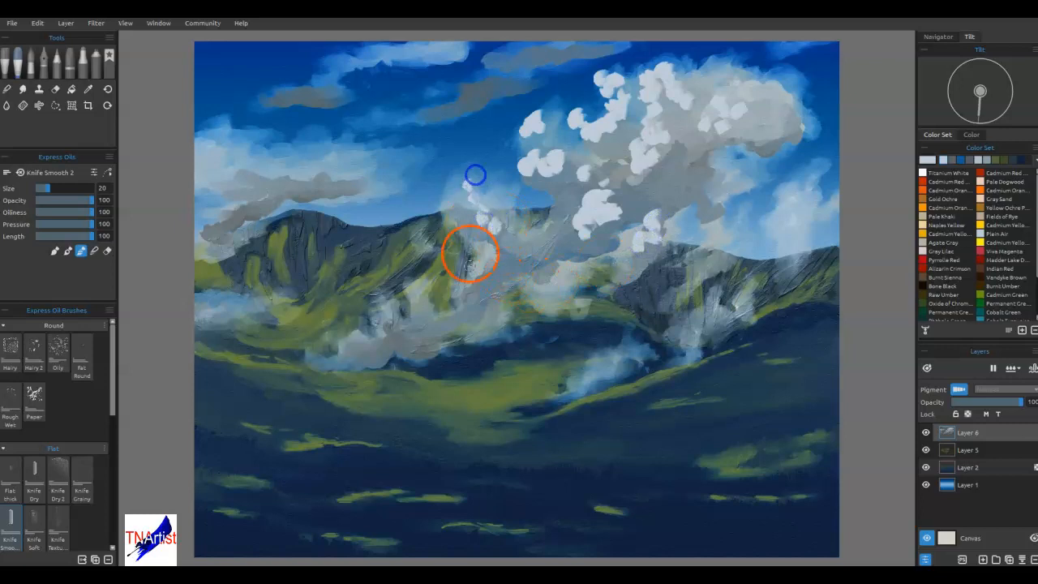
pyautogui.moveTo(422, 292)
pyautogui.mouseDown()
pyautogui.moveTo(399, 288)
pyautogui.moveTo(373, 328)
pyautogui.mouseUp()
pyautogui.moveTo(746, 102)
pyautogui.mouseDown()
pyautogui.moveTo(772, 100)
pyautogui.moveTo(748, 89)
pyautogui.moveTo(755, 75)
pyautogui.moveTo(741, 68)
pyautogui.moveTo(776, 92)
pyautogui.mouseUp()
# - Paint light highlights along the tops of the left-hand clouds and the small clouds high in the sky
pyautogui.moveTo(389, 168)
pyautogui.mouseDown()
pyautogui.moveTo(300, 167)
pyautogui.moveTo(296, 150)
pyautogui.moveTo(277, 182)
pyautogui.moveTo(255, 176)
pyautogui.moveTo(260, 163)
pyautogui.moveTo(199, 157)
pyautogui.mouseUp()
pyautogui.moveTo(280, 237)
pyautogui.mouseDown()
pyautogui.moveTo(276, 288)
pyautogui.moveTo(213, 297)
pyautogui.moveTo(236, 300)
pyautogui.mouseUp()
pyautogui.click(399, 49)
pyautogui.moveTo(329, 64)
pyautogui.mouseDown()
pyautogui.moveTo(305, 111)
pyautogui.moveTo(301, 95)
pyautogui.moveTo(268, 94)
pyautogui.mouseUp()
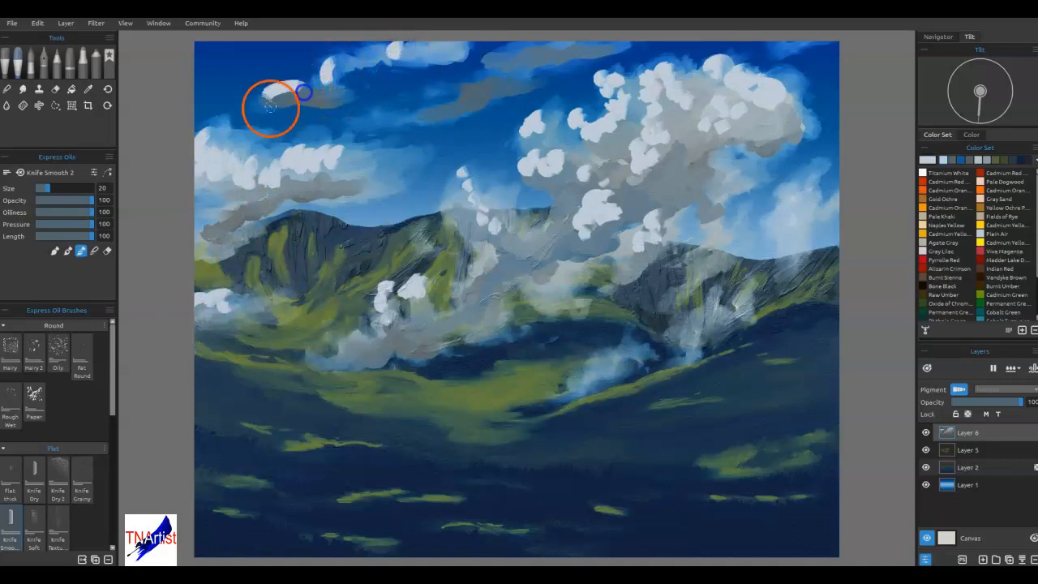
pyautogui.moveTo(524, 46); pyautogui.dragTo(428, 110)
pyautogui.click(422, 242)
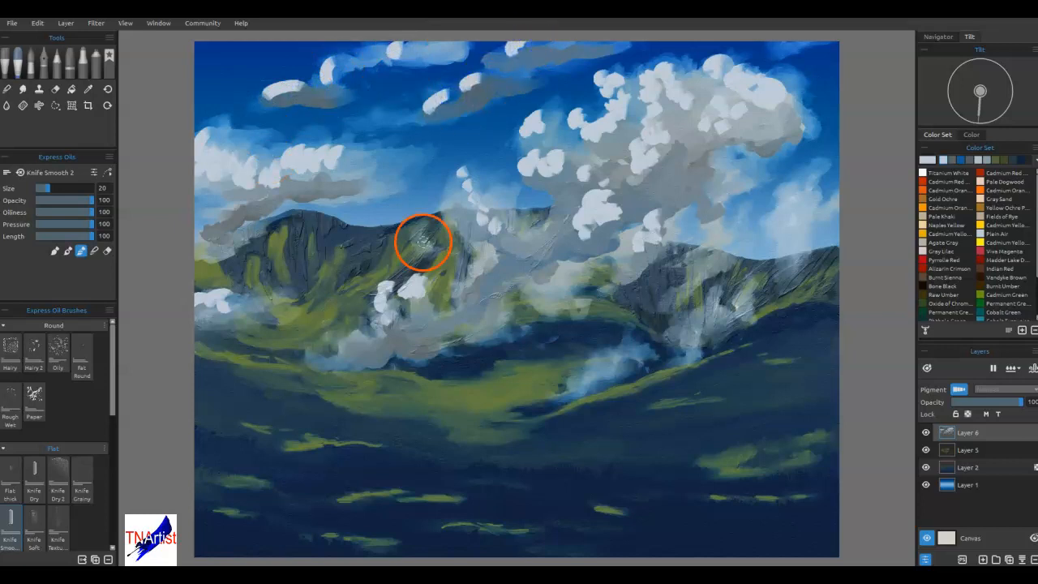
# - Dab light highlights on the small cloud right of the valley centre and the left end of the valley cloud
pyautogui.moveTo(619, 357); pyautogui.dragTo(581, 394)
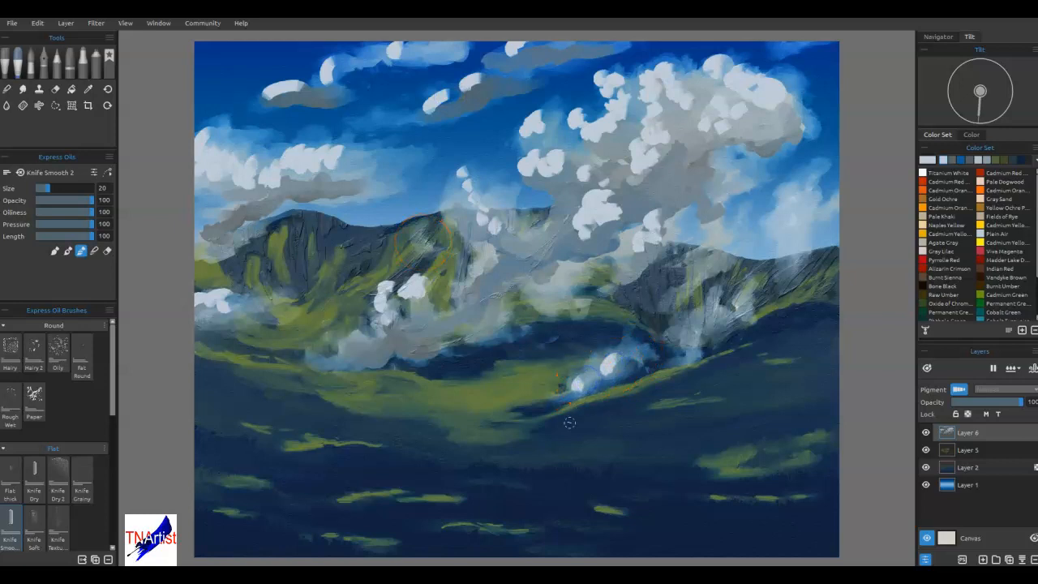
pyautogui.moveTo(367, 333); pyautogui.dragTo(348, 352)
pyautogui.click(330, 358)
pyautogui.click(321, 357)
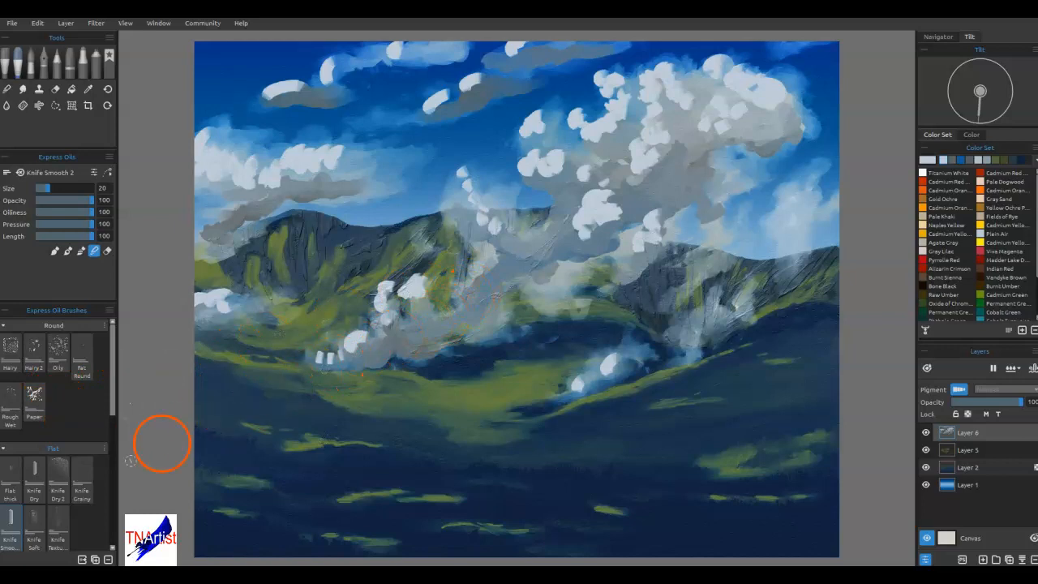
# - Blend the highlights in the large cloud's lower middle using the Knife Textured brush in blend mode at size 18
pyautogui.scroll(-5, 110, 412)
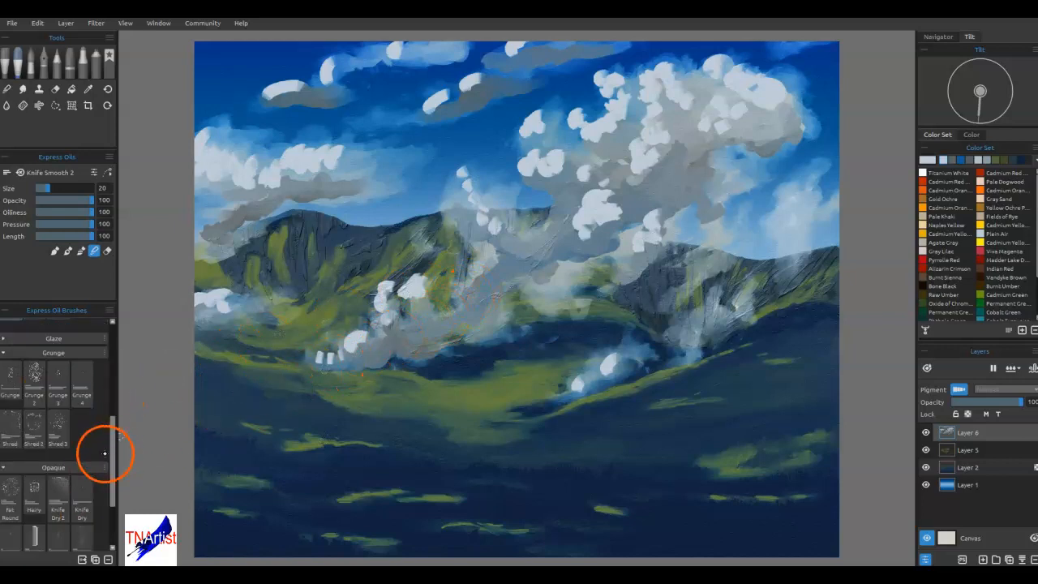
pyautogui.scroll(3, 113, 434)
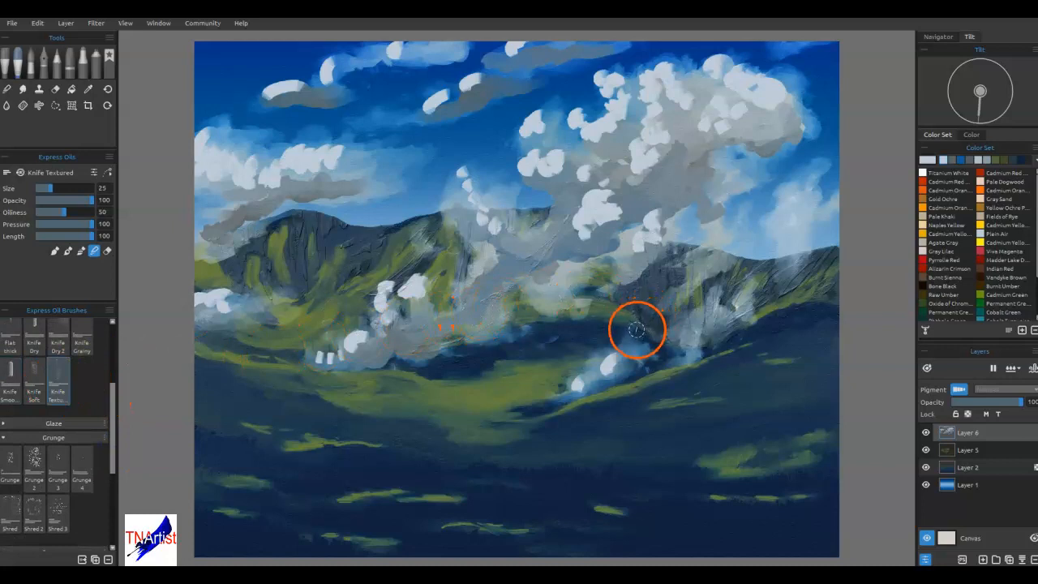
pyautogui.moveTo(592, 199); pyautogui.dragTo(616, 216)
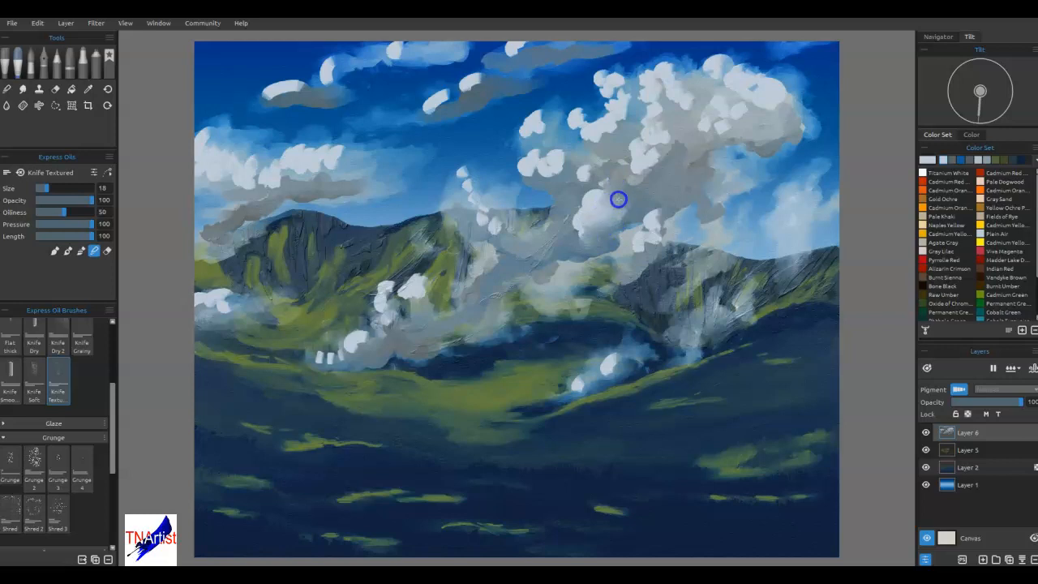
pyautogui.click(654, 171)
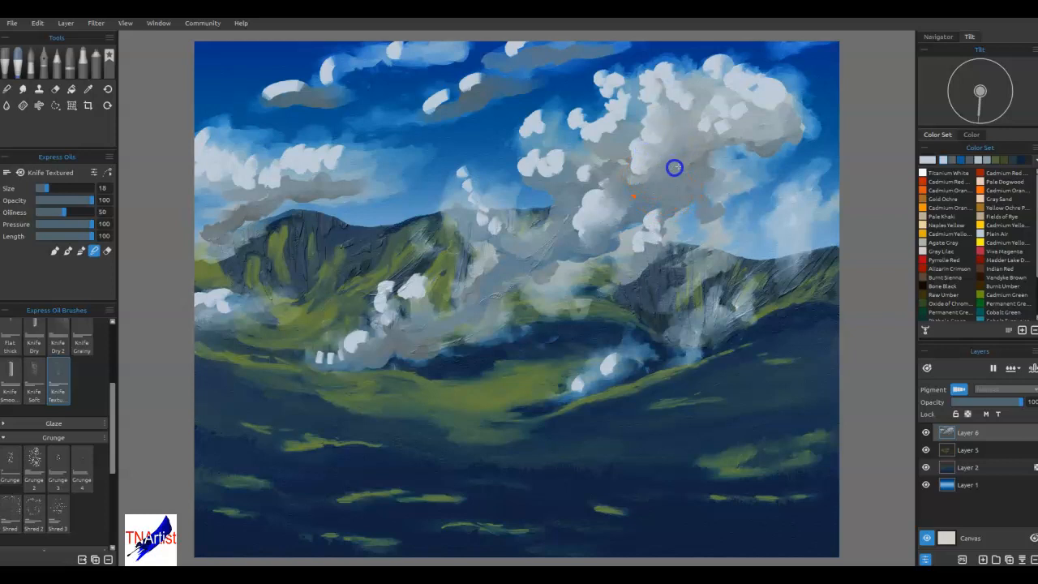
pyautogui.click(668, 223)
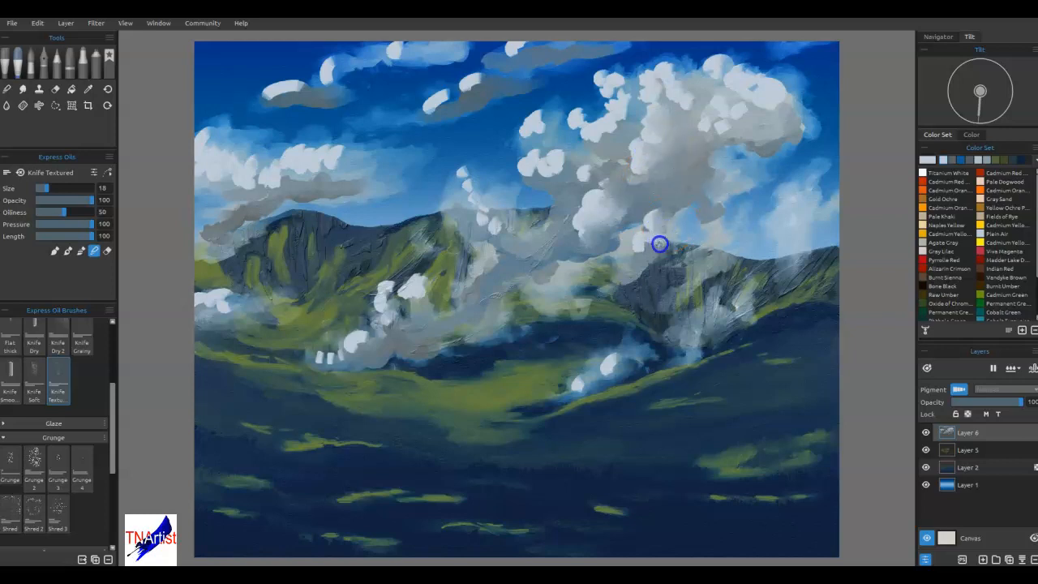
pyautogui.moveTo(665, 227); pyautogui.dragTo(649, 246)
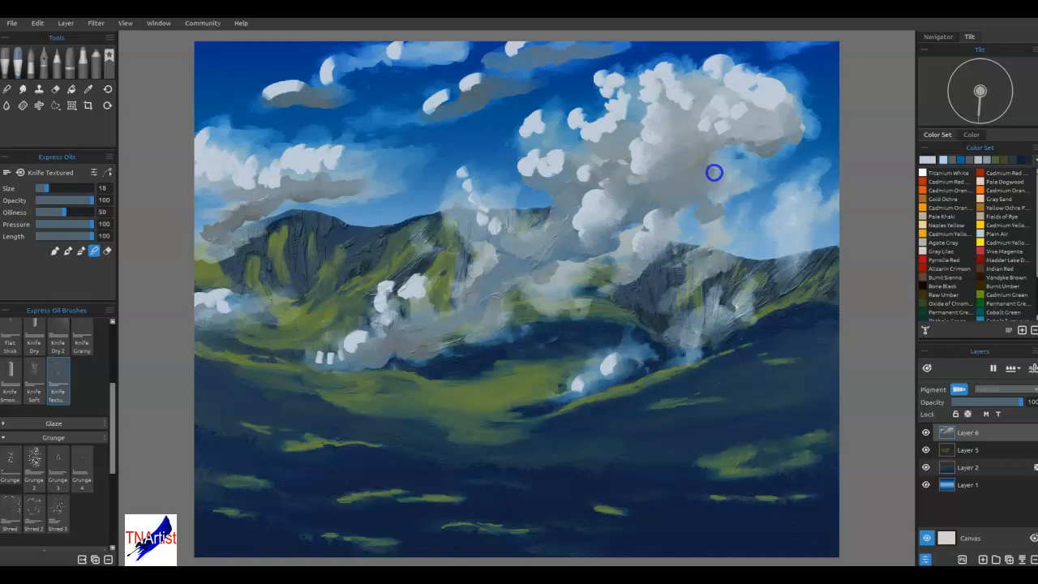
# - Blend the highlights into the large cloud's upper right crown, lower right edge and left lobe
pyautogui.moveTo(740, 130); pyautogui.dragTo(709, 128)
pyautogui.moveTo(758, 71)
pyautogui.mouseDown()
pyautogui.moveTo(783, 107)
pyautogui.moveTo(781, 78)
pyautogui.mouseUp()
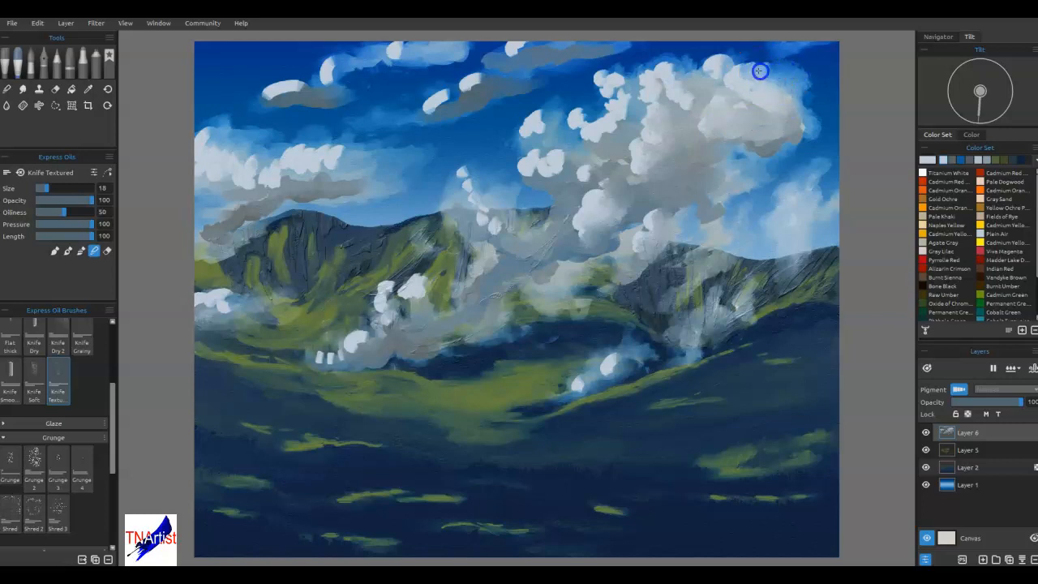
pyautogui.moveTo(733, 209); pyautogui.dragTo(702, 214)
pyautogui.moveTo(587, 203); pyautogui.dragTo(568, 174)
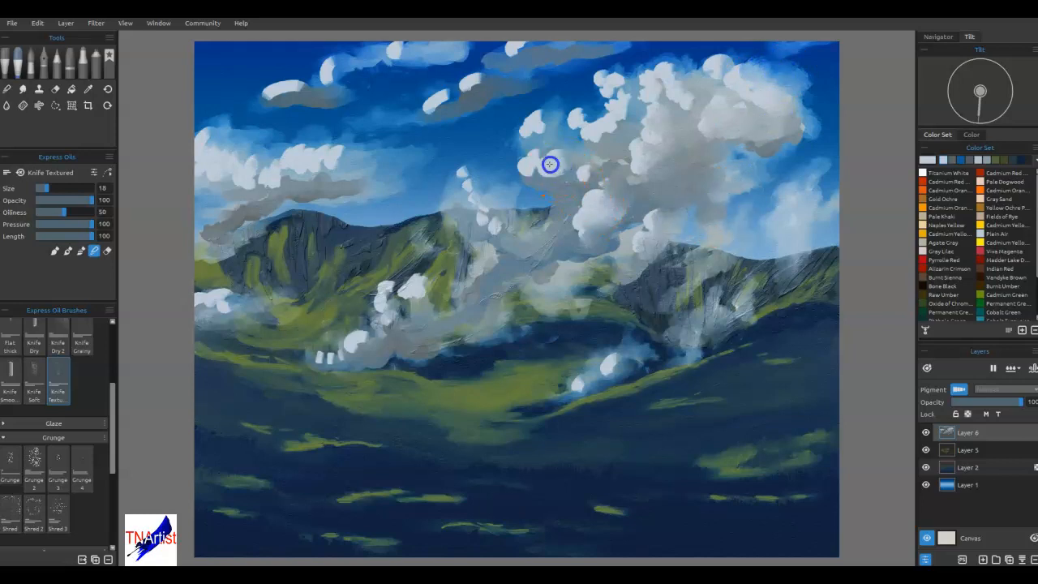
pyautogui.moveTo(535, 161)
pyautogui.mouseDown()
pyautogui.moveTo(569, 169)
pyautogui.moveTo(545, 184)
pyautogui.mouseUp()
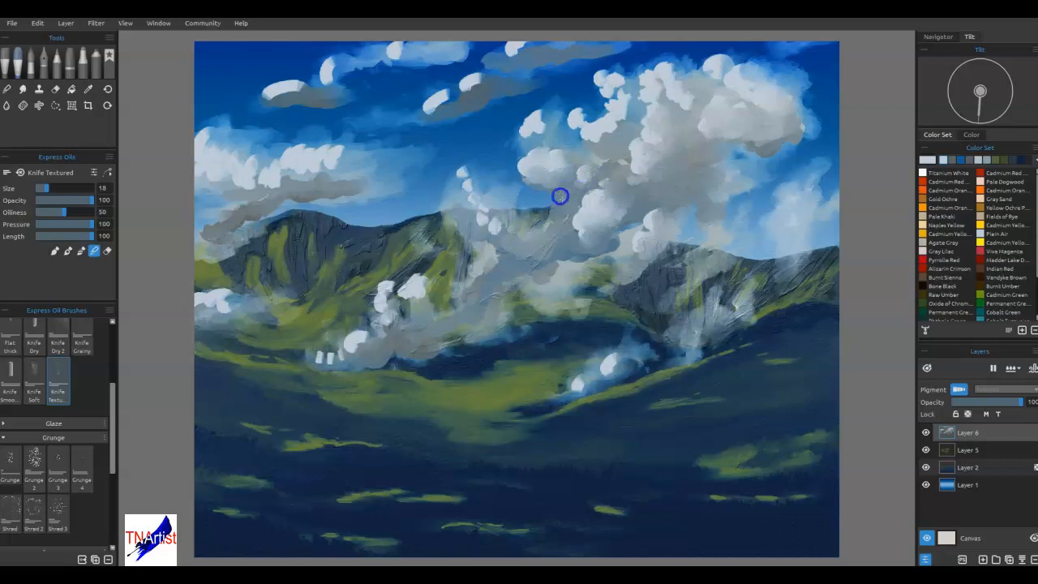
# - Blend the highlights in the cloud column below the large cloud and in the valley cloud at its lower left
pyautogui.click(581, 249)
pyautogui.moveTo(556, 273)
pyautogui.mouseDown()
pyautogui.moveTo(487, 211)
pyautogui.moveTo(467, 169)
pyautogui.moveTo(499, 233)
pyautogui.mouseUp()
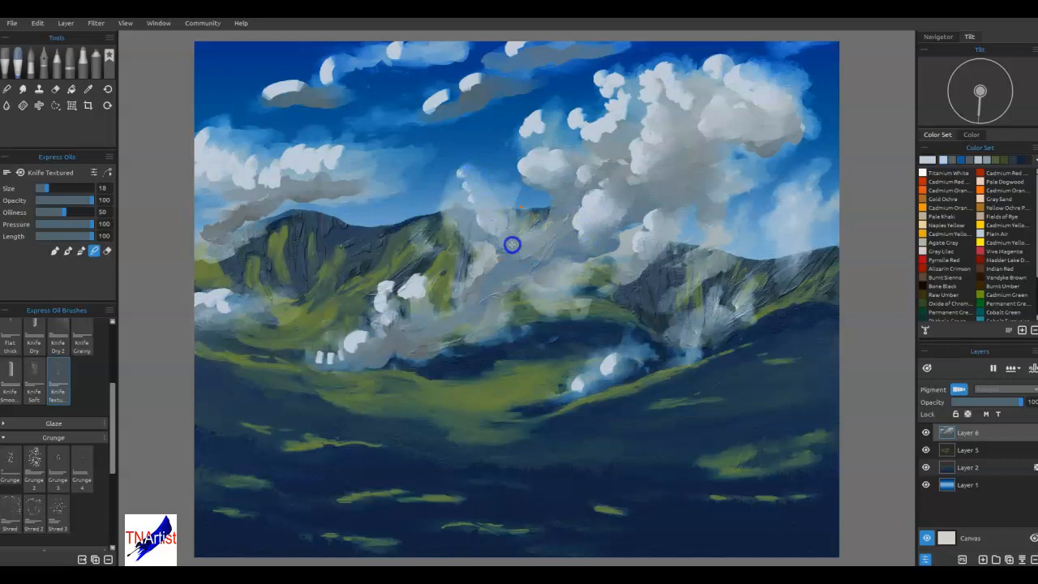
pyautogui.moveTo(417, 296)
pyautogui.mouseDown()
pyautogui.moveTo(414, 327)
pyautogui.moveTo(388, 297)
pyautogui.moveTo(394, 319)
pyautogui.moveTo(366, 349)
pyautogui.moveTo(319, 360)
pyautogui.moveTo(367, 359)
pyautogui.moveTo(344, 372)
pyautogui.moveTo(363, 341)
pyautogui.moveTo(390, 339)
pyautogui.moveTo(395, 315)
pyautogui.moveTo(431, 324)
pyautogui.moveTo(425, 285)
pyautogui.moveTo(452, 315)
pyautogui.mouseUp()
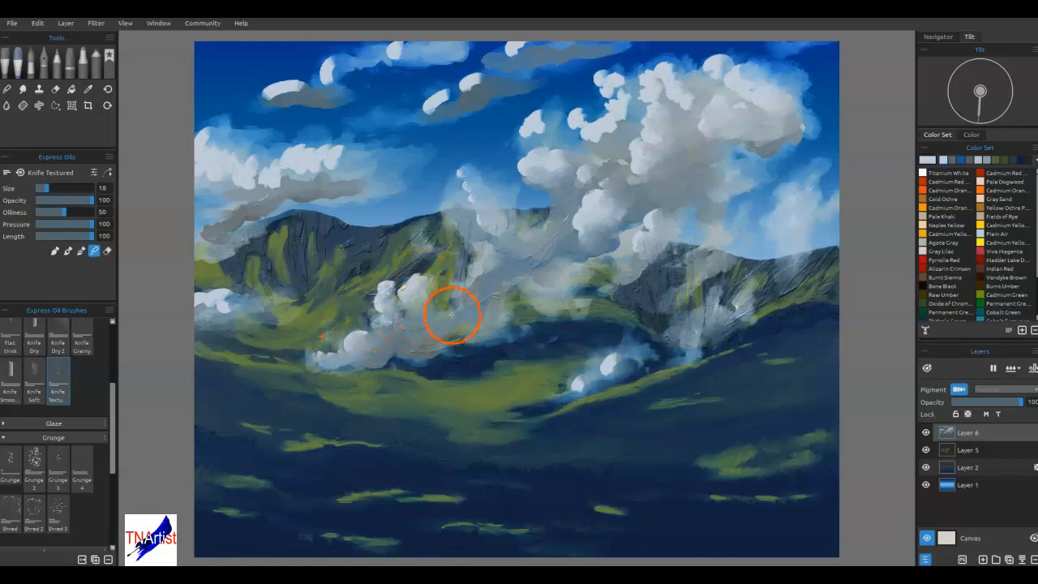
# - Soften the remaining hard highlight edges across the large cloud's centre, crown and upper left puffs
pyautogui.moveTo(664, 205); pyautogui.dragTo(655, 245)
pyautogui.moveTo(661, 203)
pyautogui.mouseDown()
pyautogui.moveTo(674, 150)
pyautogui.moveTo(648, 166)
pyautogui.moveTo(732, 152)
pyautogui.moveTo(779, 102)
pyautogui.mouseUp()
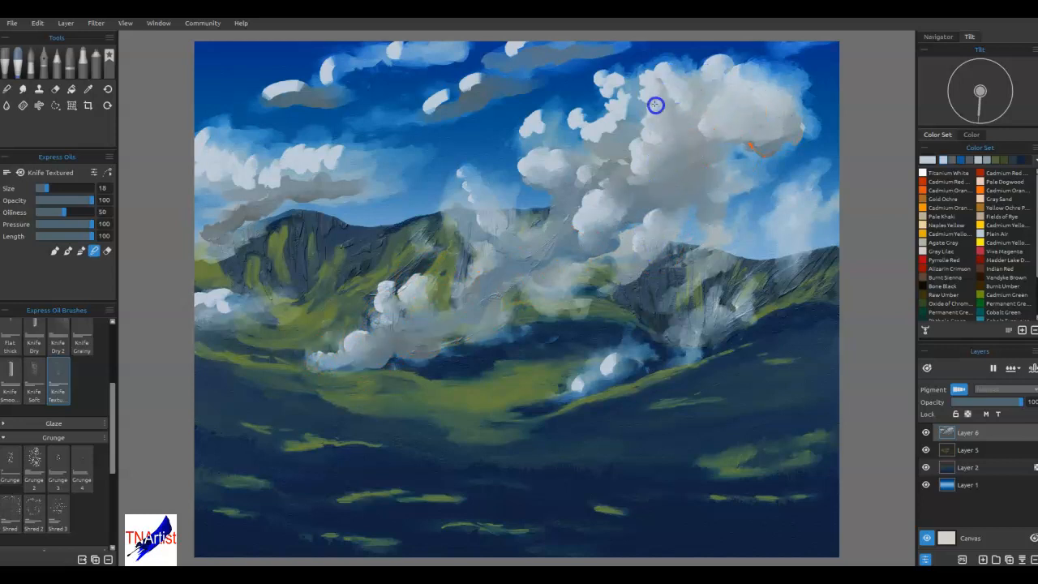
pyautogui.moveTo(612, 137); pyautogui.dragTo(595, 150)
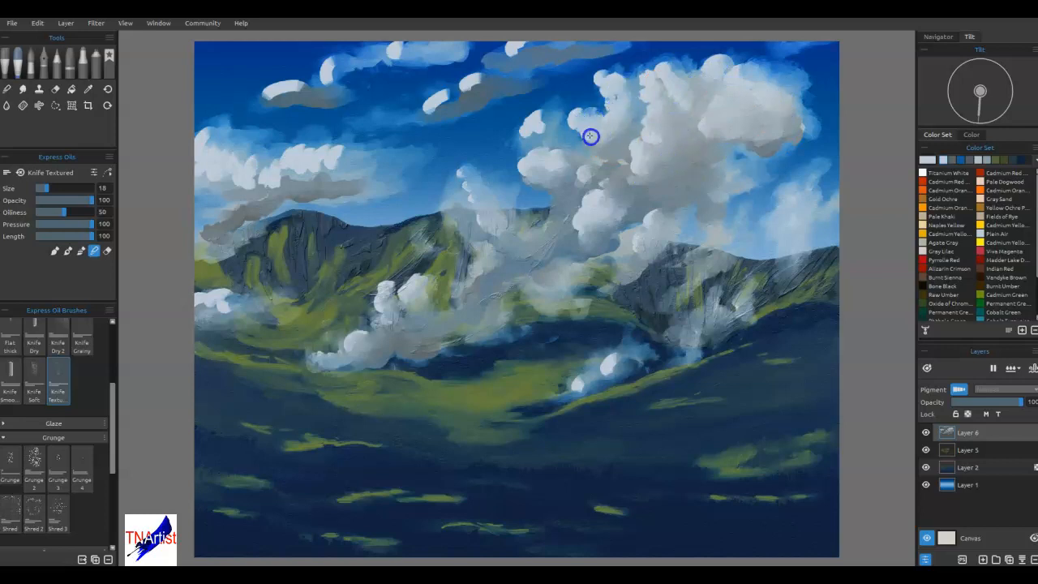
pyautogui.moveTo(615, 143)
pyautogui.mouseDown()
pyautogui.moveTo(563, 163)
pyautogui.moveTo(526, 131)
pyautogui.moveTo(544, 113)
pyautogui.moveTo(563, 145)
pyautogui.moveTo(537, 146)
pyautogui.moveTo(535, 194)
pyautogui.mouseUp()
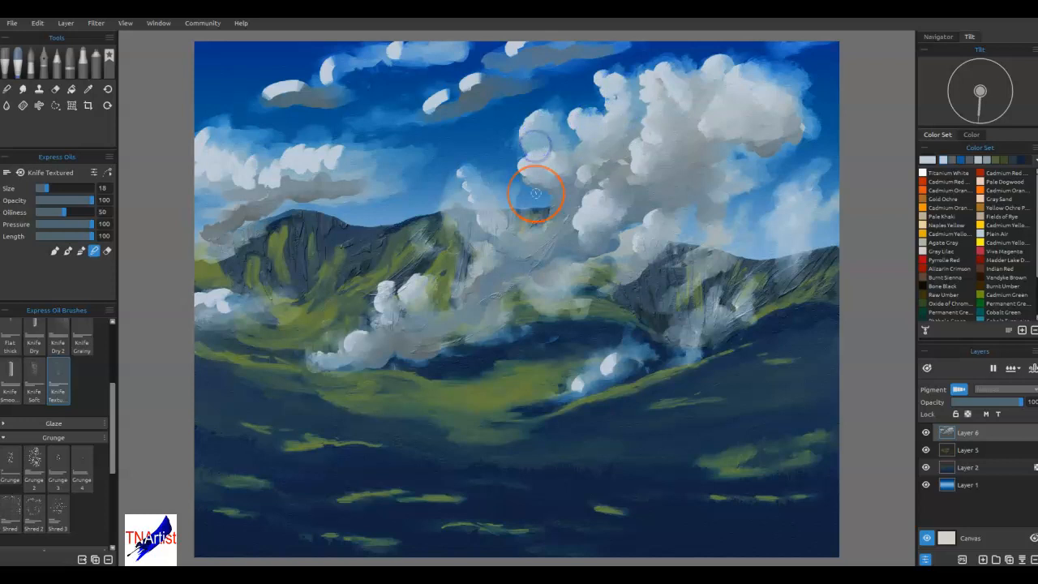
# - Blend the highlights in the small valley cloud on the right, the main valley cloud and the low cloud at the far left
pyautogui.moveTo(608, 378)
pyautogui.mouseDown()
pyautogui.moveTo(621, 358)
pyautogui.moveTo(593, 392)
pyautogui.mouseUp()
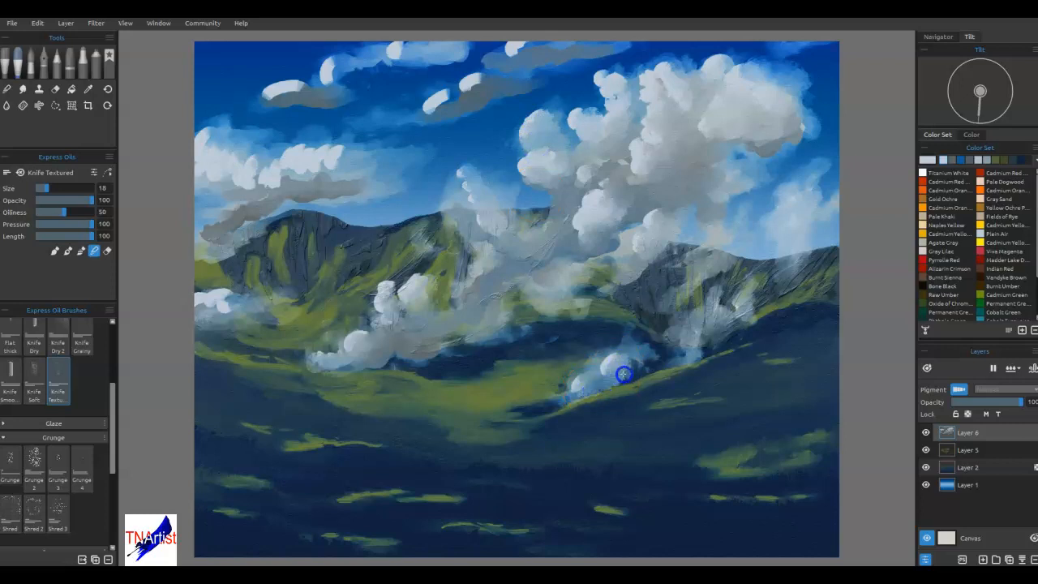
pyautogui.click(654, 273)
pyautogui.moveTo(391, 314); pyautogui.dragTo(371, 338)
pyautogui.moveTo(241, 316)
pyautogui.mouseDown()
pyautogui.moveTo(212, 312)
pyautogui.moveTo(227, 297)
pyautogui.moveTo(257, 301)
pyautogui.mouseUp()
# - Blend the highlights into the cloud bank above the left mountain and the small clouds high in the sky
pyautogui.moveTo(288, 195)
pyautogui.mouseDown()
pyautogui.moveTo(258, 193)
pyautogui.moveTo(289, 190)
pyautogui.moveTo(304, 166)
pyautogui.moveTo(334, 166)
pyautogui.moveTo(299, 148)
pyautogui.moveTo(290, 164)
pyautogui.moveTo(347, 149)
pyautogui.moveTo(298, 193)
pyautogui.moveTo(348, 189)
pyautogui.moveTo(305, 185)
pyautogui.moveTo(183, 239)
pyautogui.moveTo(283, 203)
pyautogui.moveTo(279, 211)
pyautogui.moveTo(338, 199)
pyautogui.mouseUp()
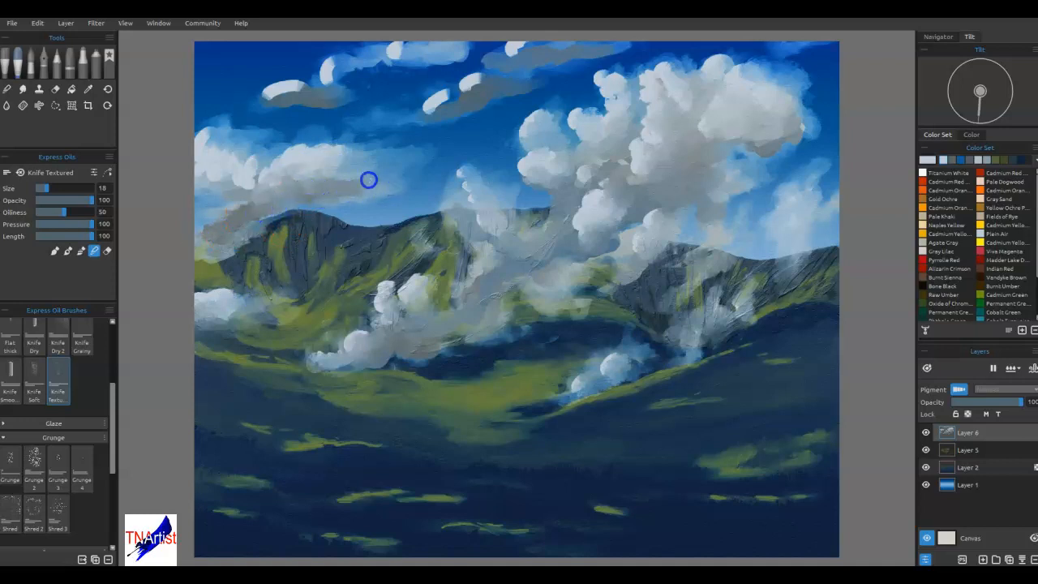
pyautogui.moveTo(195, 161); pyautogui.dragTo(252, 184)
pyautogui.moveTo(301, 98)
pyautogui.mouseDown()
pyautogui.moveTo(244, 96)
pyautogui.moveTo(331, 101)
pyautogui.moveTo(333, 66)
pyautogui.moveTo(334, 91)
pyautogui.moveTo(310, 98)
pyautogui.moveTo(337, 63)
pyautogui.moveTo(434, 50)
pyautogui.moveTo(427, 114)
pyautogui.moveTo(457, 106)
pyautogui.moveTo(475, 82)
pyautogui.moveTo(452, 100)
pyautogui.moveTo(481, 88)
pyautogui.moveTo(411, 112)
pyautogui.moveTo(509, 86)
pyautogui.moveTo(509, 54)
pyautogui.moveTo(529, 43)
pyautogui.moveTo(513, 67)
pyautogui.moveTo(569, 54)
pyautogui.moveTo(543, 49)
pyautogui.moveTo(497, 215)
pyautogui.moveTo(462, 207)
pyautogui.moveTo(465, 175)
pyautogui.moveTo(466, 216)
pyautogui.moveTo(492, 222)
pyautogui.moveTo(490, 245)
pyautogui.moveTo(469, 264)
pyautogui.moveTo(598, 225)
pyautogui.moveTo(564, 244)
pyautogui.moveTo(578, 221)
pyautogui.mouseUp()
# - Soften the large cloud's base over the mountains and the lower edges of both valley clouds
pyautogui.moveTo(677, 245); pyautogui.dragTo(627, 293)
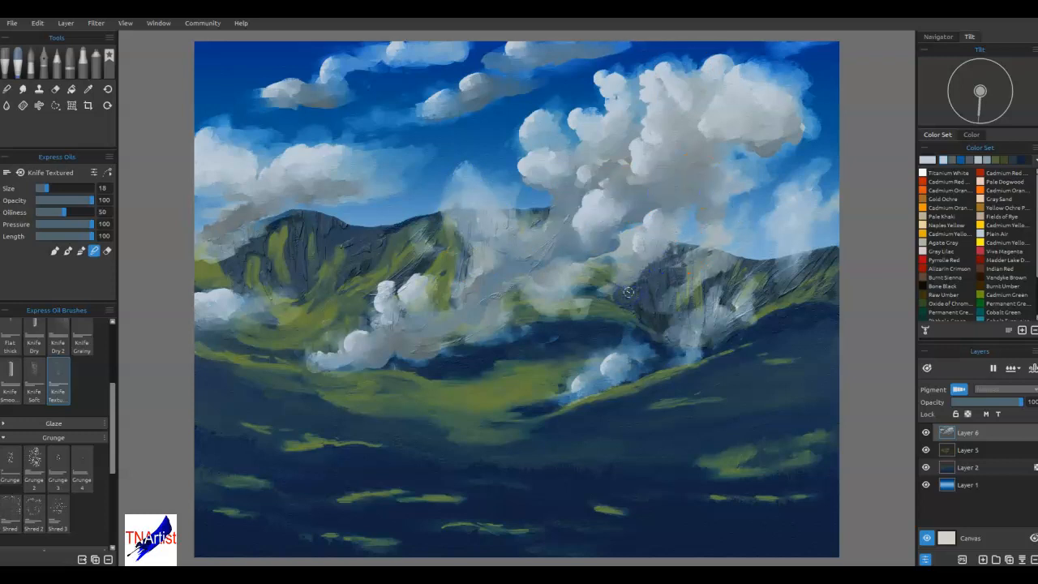
pyautogui.moveTo(625, 365); pyautogui.dragTo(529, 414)
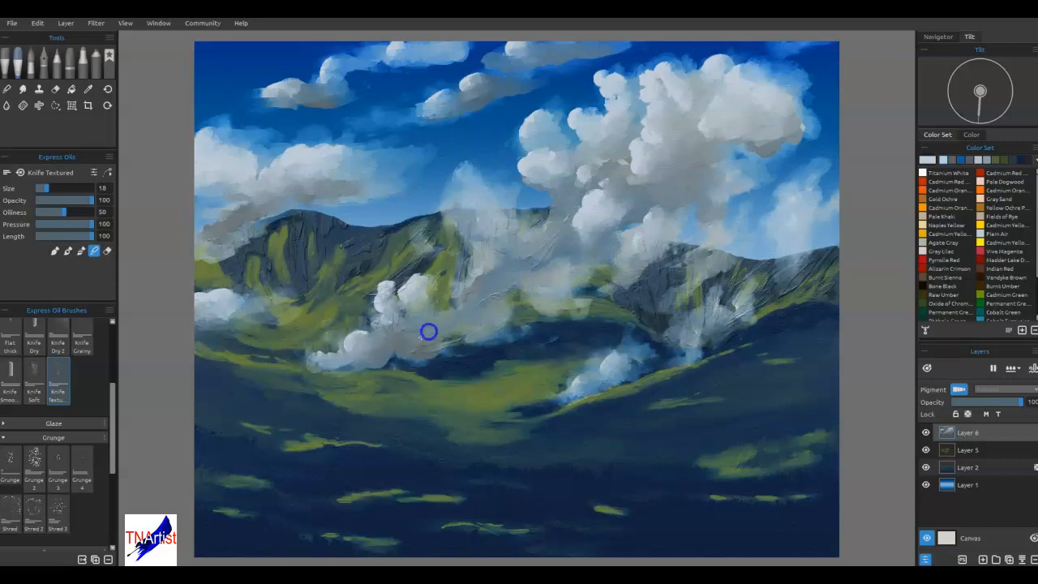
pyautogui.moveTo(312, 369)
pyautogui.mouseDown()
pyautogui.moveTo(391, 353)
pyautogui.moveTo(382, 305)
pyautogui.moveTo(417, 260)
pyautogui.moveTo(417, 295)
pyautogui.moveTo(396, 279)
pyautogui.moveTo(424, 317)
pyautogui.moveTo(478, 236)
pyautogui.moveTo(454, 192)
pyautogui.moveTo(495, 295)
pyautogui.mouseUp()
pyautogui.moveTo(689, 175); pyautogui.dragTo(646, 168)
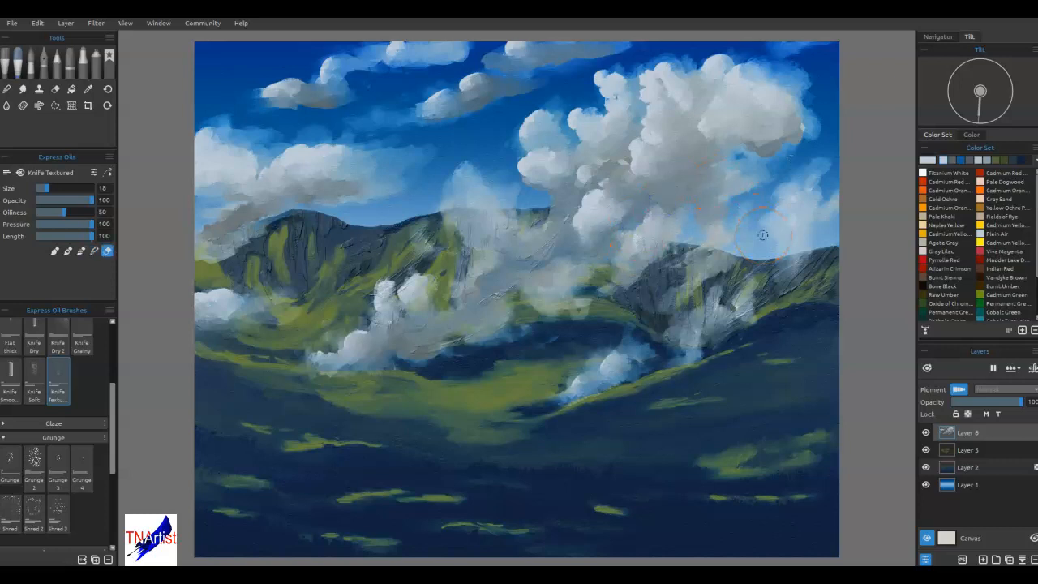
# - Erase streaks from the large cloud's lower right underside to open gaps of sky, and return to blending there
pyautogui.moveTo(636, 233)
pyautogui.mouseDown()
pyautogui.moveTo(662, 185)
pyautogui.moveTo(656, 195)
pyautogui.mouseUp()
pyautogui.moveTo(733, 219)
pyautogui.mouseDown()
pyautogui.moveTo(697, 219)
pyautogui.moveTo(710, 191)
pyautogui.mouseUp()
pyautogui.moveTo(719, 271)
pyautogui.mouseDown()
pyautogui.moveTo(710, 274)
pyautogui.moveTo(767, 190)
pyautogui.moveTo(744, 155)
pyautogui.moveTo(723, 171)
pyautogui.moveTo(720, 279)
pyautogui.mouseUp()
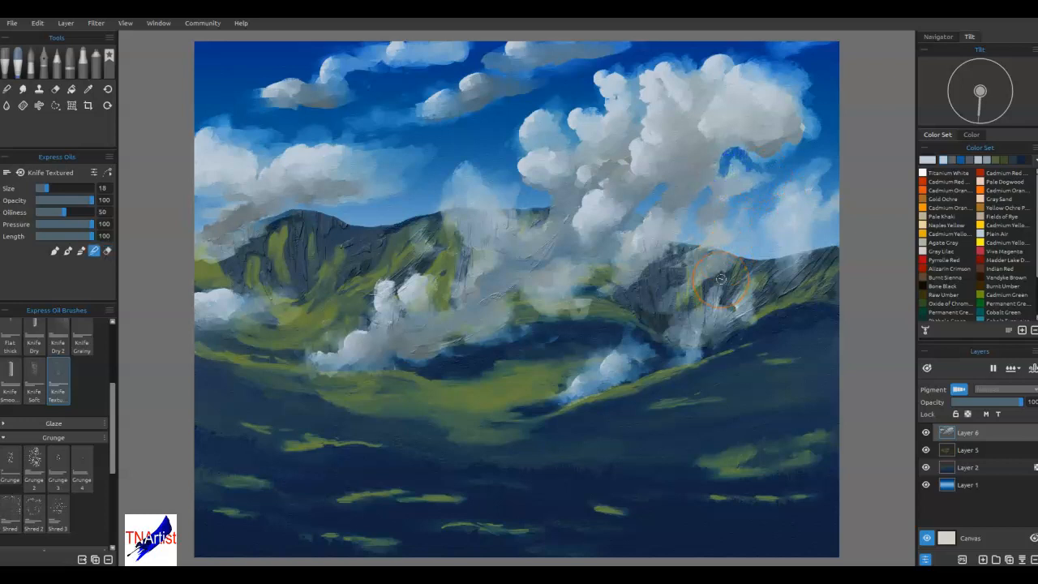
# - Soften the sky gap under the large cloud's right side and blend the cloud's upper right mass
pyautogui.moveTo(704, 151); pyautogui.dragTo(727, 159)
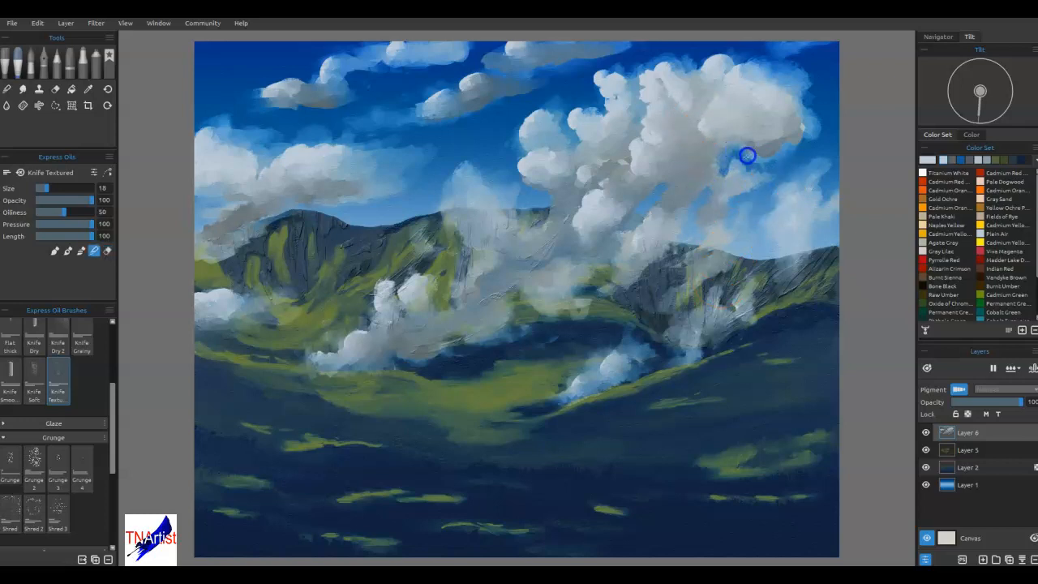
pyautogui.click(696, 213)
pyautogui.moveTo(789, 225); pyautogui.dragTo(752, 189)
pyautogui.moveTo(806, 162)
pyautogui.mouseDown()
pyautogui.moveTo(843, 145)
pyautogui.moveTo(780, 144)
pyautogui.moveTo(830, 129)
pyautogui.moveTo(782, 120)
pyautogui.moveTo(793, 113)
pyautogui.moveTo(769, 105)
pyautogui.moveTo(814, 87)
pyautogui.moveTo(795, 87)
pyautogui.moveTo(781, 72)
pyautogui.moveTo(791, 69)
pyautogui.moveTo(769, 59)
pyautogui.moveTo(748, 74)
pyautogui.moveTo(750, 65)
pyautogui.moveTo(729, 68)
pyautogui.moveTo(761, 65)
pyautogui.moveTo(752, 95)
pyautogui.moveTo(724, 66)
pyautogui.moveTo(720, 96)
pyautogui.moveTo(709, 70)
pyautogui.moveTo(674, 70)
pyautogui.mouseUp()
pyautogui.moveTo(767, 108)
pyautogui.mouseDown()
pyautogui.moveTo(767, 195)
pyautogui.moveTo(726, 197)
pyautogui.moveTo(747, 204)
pyautogui.mouseUp()
# - Brighten the large cloud's upper right crown with light strokes and blend the lights into the shaded middle below
pyautogui.press('b')
pyautogui.moveTo(762, 85); pyautogui.dragTo(714, 69)
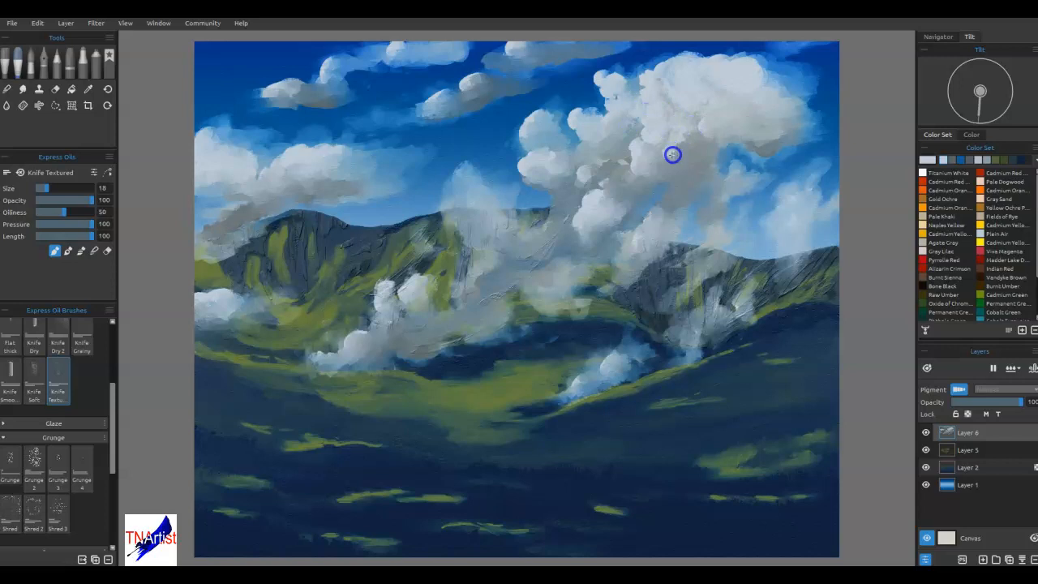
pyautogui.click(689, 174)
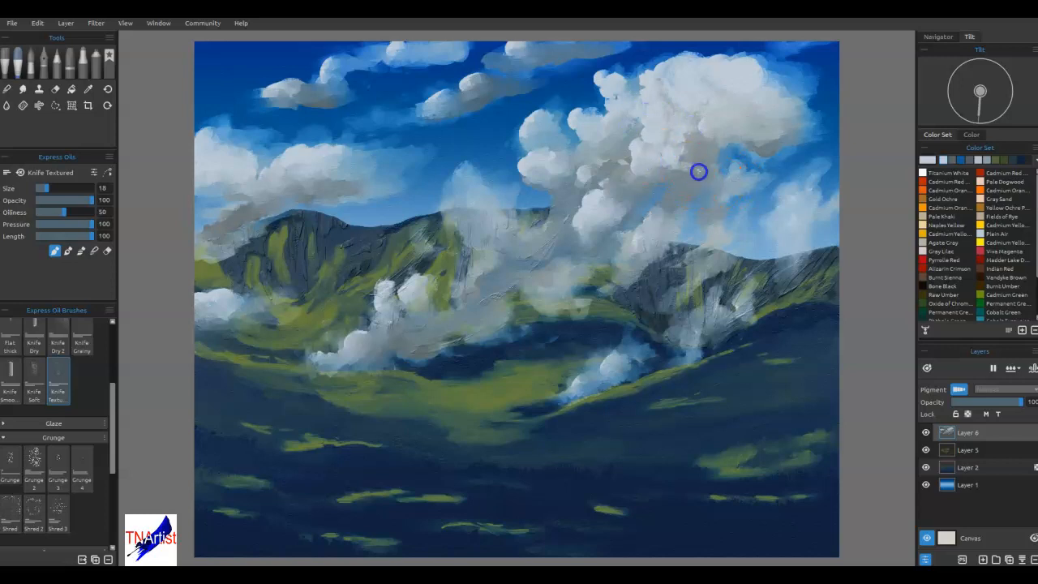
pyautogui.press('b')
pyautogui.click(684, 172)
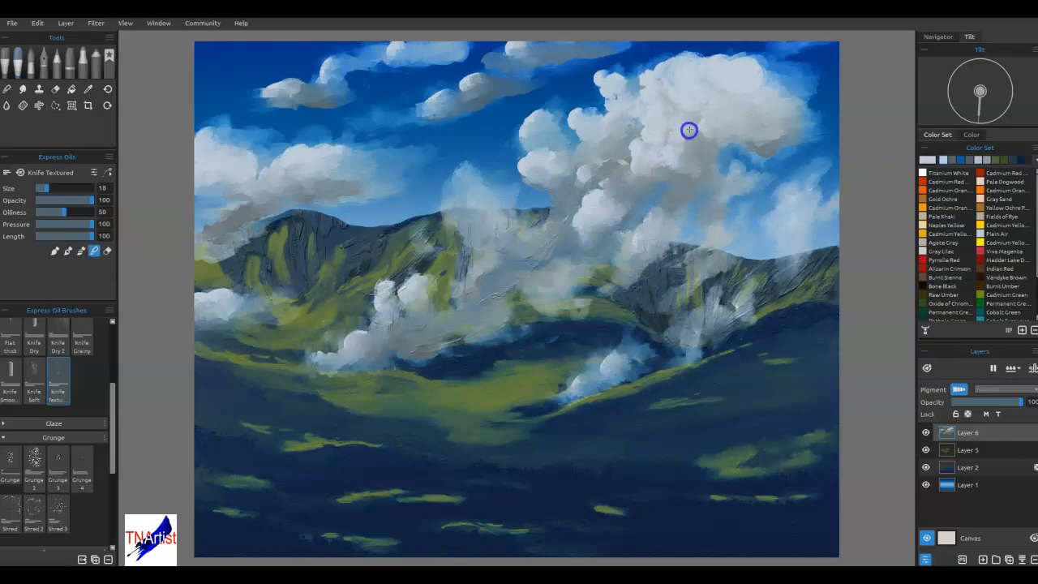
pyautogui.click(687, 147)
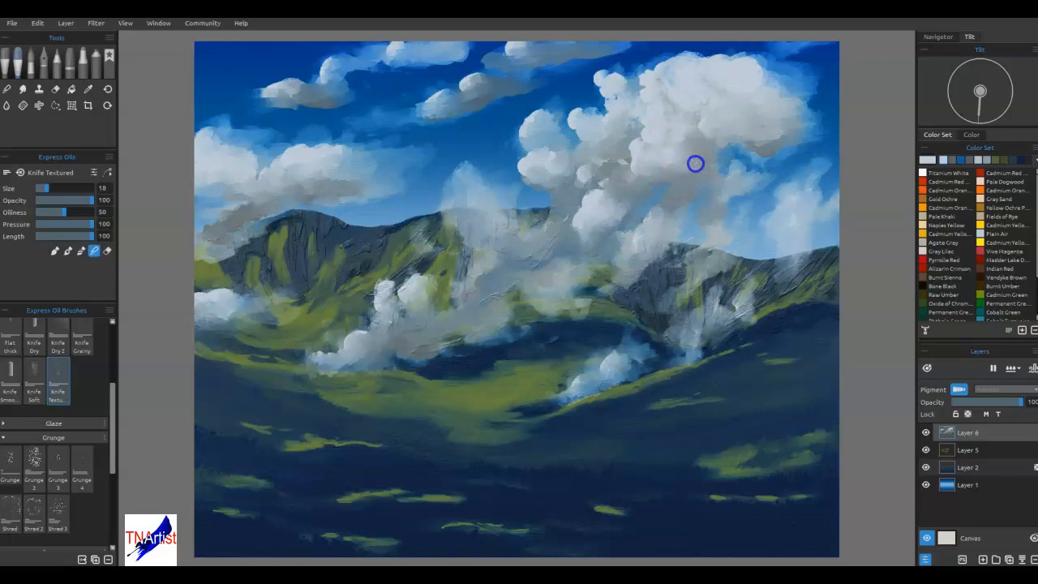
pyautogui.click(687, 116)
# - Paint and blend light puffs in the large cloud's lower left and brighten the wispy cloud rising over the central ridge
pyautogui.moveTo(588, 167)
pyautogui.mouseDown()
pyautogui.moveTo(593, 186)
pyautogui.moveTo(575, 222)
pyautogui.moveTo(593, 173)
pyautogui.moveTo(614, 197)
pyautogui.moveTo(617, 167)
pyautogui.moveTo(596, 211)
pyautogui.moveTo(549, 221)
pyautogui.moveTo(555, 231)
pyautogui.moveTo(570, 206)
pyautogui.moveTo(552, 218)
pyautogui.moveTo(555, 195)
pyautogui.moveTo(562, 234)
pyautogui.moveTo(538, 173)
pyautogui.moveTo(529, 192)
pyautogui.mouseUp()
pyautogui.press('b')
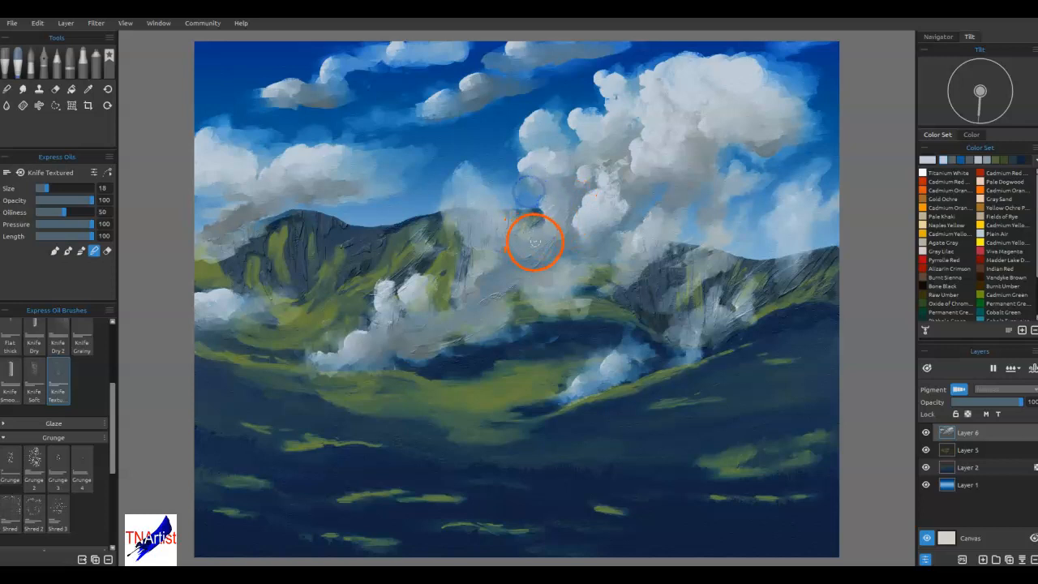
pyautogui.press('b')
pyautogui.moveTo(465, 164)
pyautogui.mouseDown()
pyautogui.moveTo(459, 207)
pyautogui.moveTo(472, 154)
pyautogui.moveTo(450, 209)
pyautogui.moveTo(487, 241)
pyautogui.mouseUp()
pyautogui.press('b')
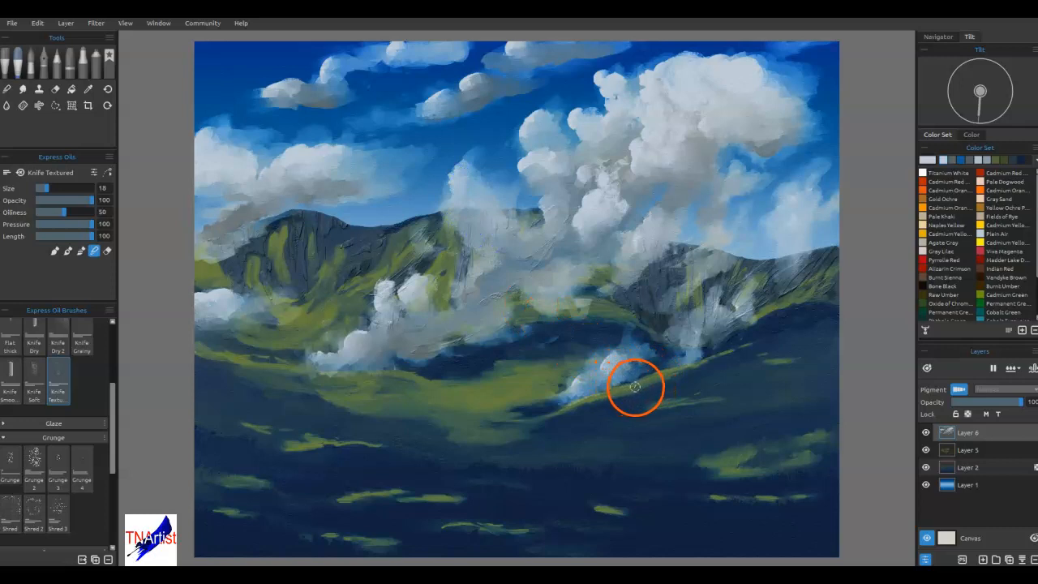
pyautogui.moveTo(596, 189)
pyautogui.mouseDown()
pyautogui.moveTo(624, 160)
pyautogui.moveTo(610, 232)
pyautogui.moveTo(596, 258)
pyautogui.moveTo(592, 223)
pyautogui.moveTo(563, 281)
pyautogui.moveTo(589, 225)
pyautogui.mouseUp()
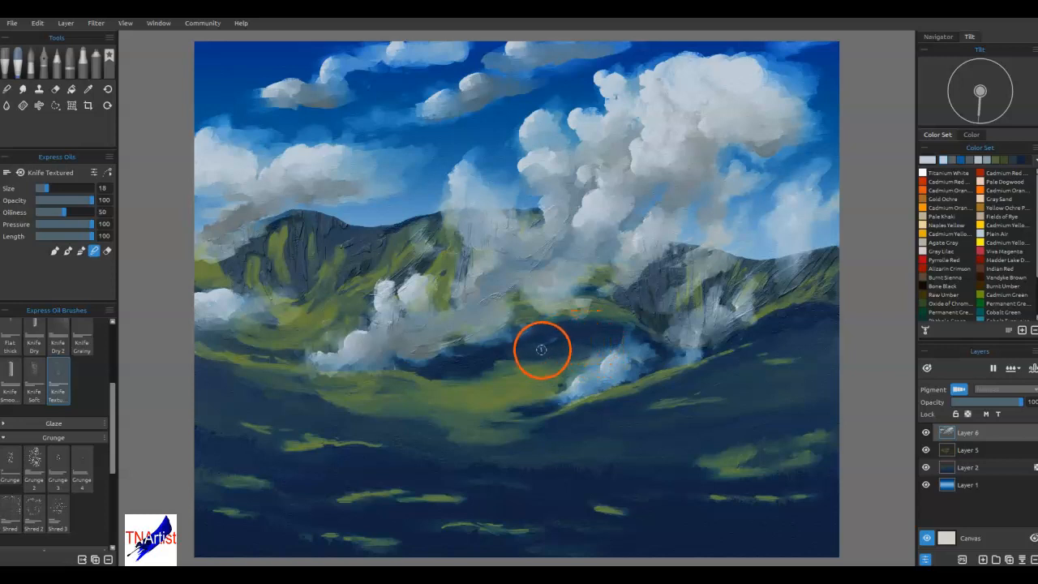
# - Sample a muted blue and paint mist below the main valley cloud, across the dark valley and along the right ridge
pyautogui.keyDown('alt'); pyautogui.click(503, 334); pyautogui.keyUp('alt')
pyautogui.moveTo(475, 362); pyautogui.dragTo(467, 367)
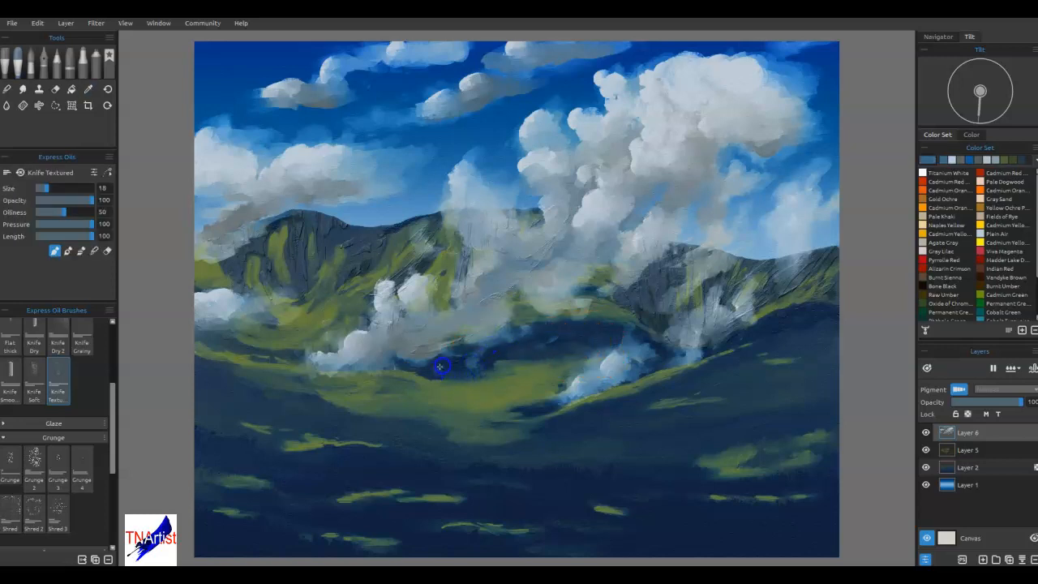
pyautogui.moveTo(435, 352); pyautogui.dragTo(517, 338)
pyautogui.moveTo(593, 315); pyautogui.dragTo(584, 335)
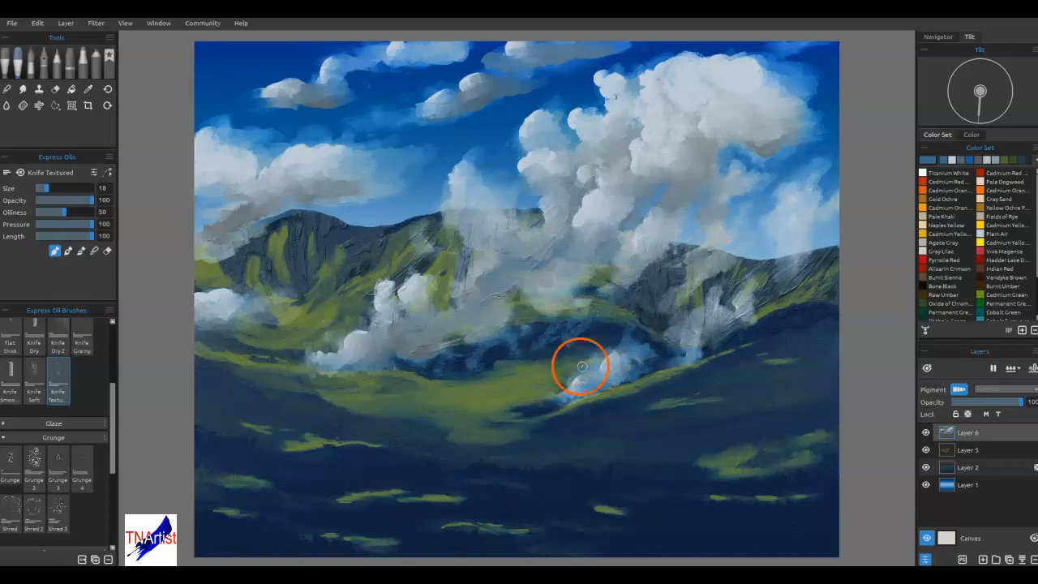
pyautogui.click(714, 337)
pyautogui.click(774, 350)
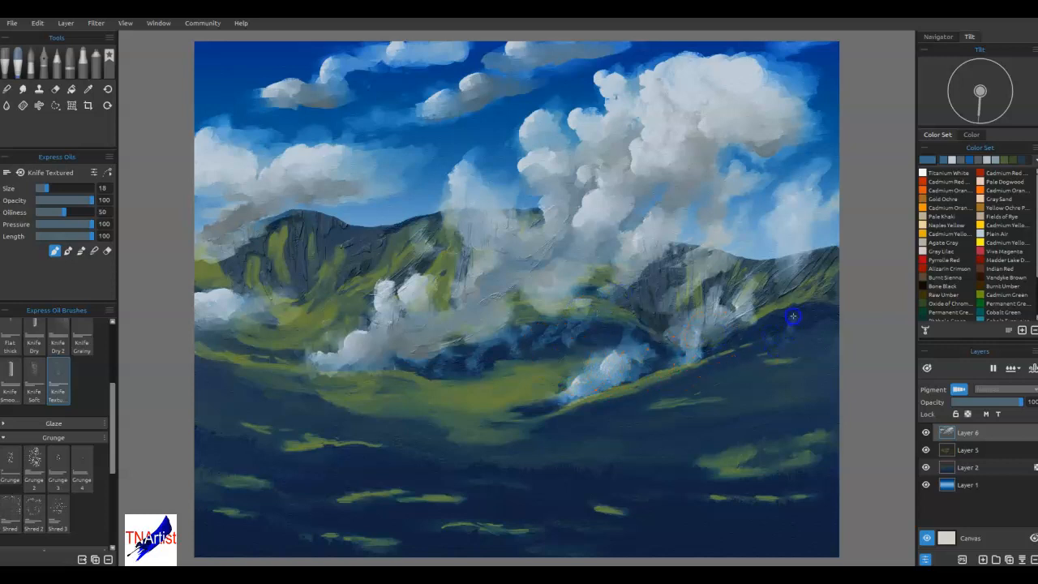
pyautogui.moveTo(764, 335)
pyautogui.mouseDown()
pyautogui.moveTo(796, 293)
pyautogui.moveTo(800, 320)
pyautogui.moveTo(832, 293)
pyautogui.moveTo(771, 336)
pyautogui.moveTo(770, 324)
pyautogui.mouseUp()
# - Blend the blue mist into the dark valley and the underside of the main valley cloud
pyautogui.press('b')
pyautogui.moveTo(572, 346)
pyautogui.mouseDown()
pyautogui.moveTo(588, 323)
pyautogui.moveTo(572, 317)
pyautogui.mouseUp()
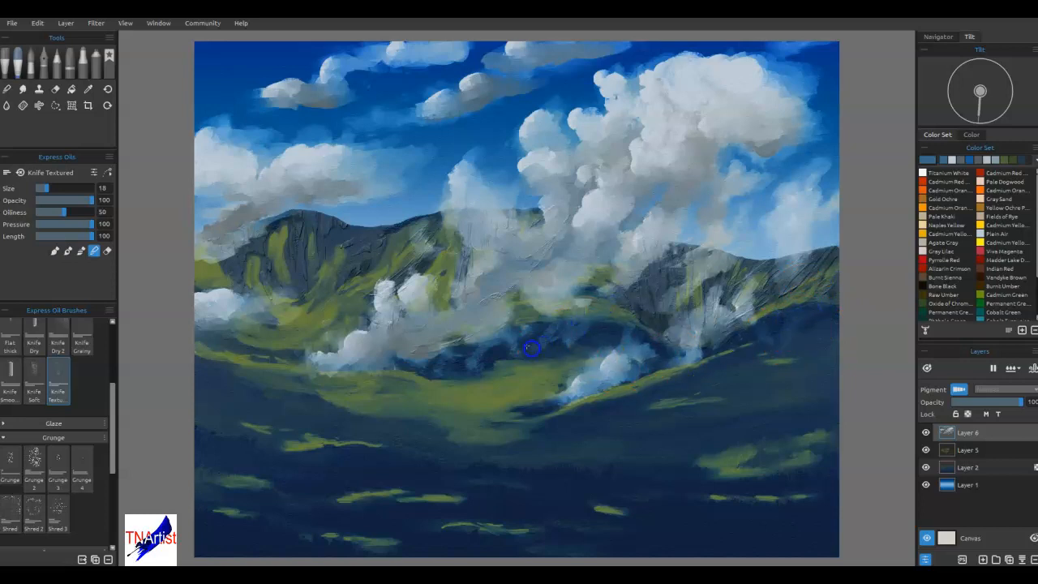
pyautogui.moveTo(484, 341); pyautogui.dragTo(507, 297)
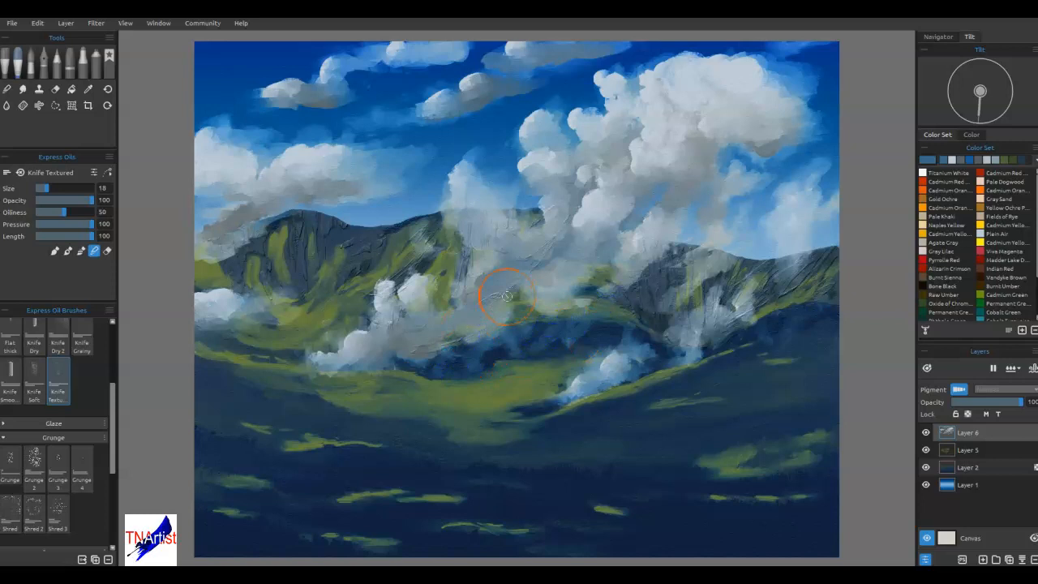
# - Paint faint blue mist on the dark slope at the far left edge and blend it in
pyautogui.press('b')
pyautogui.click(232, 429)
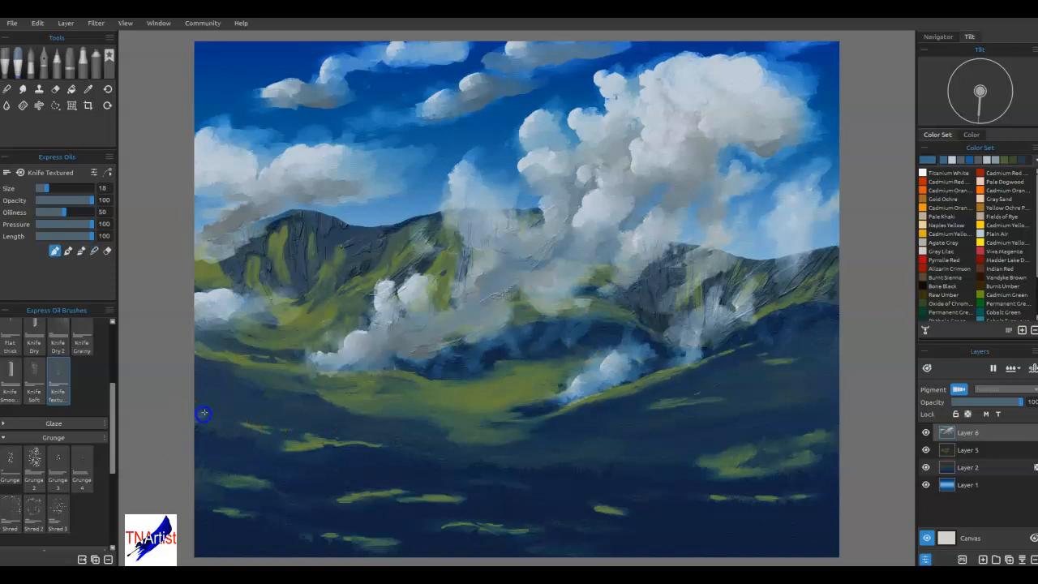
pyautogui.moveTo(228, 412)
pyautogui.mouseDown()
pyautogui.moveTo(293, 403)
pyautogui.moveTo(181, 401)
pyautogui.mouseUp()
pyautogui.press('b')
pyautogui.moveTo(250, 406)
pyautogui.mouseDown()
pyautogui.moveTo(305, 392)
pyautogui.moveTo(220, 399)
pyautogui.moveTo(324, 409)
pyautogui.moveTo(261, 397)
pyautogui.moveTo(199, 412)
pyautogui.mouseUp()
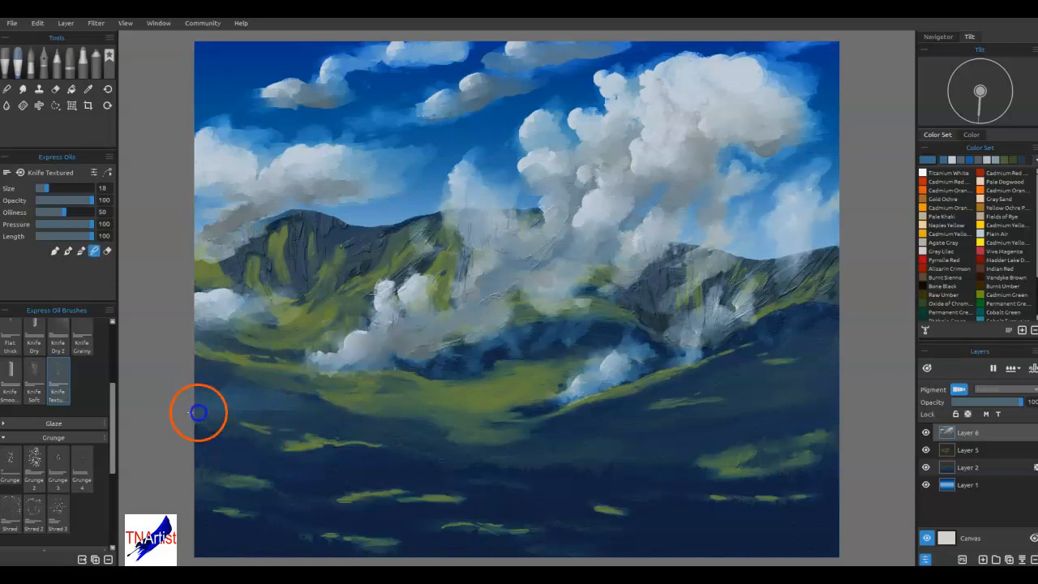
# - Paint a small blue shadow base for a new low cloud in the foreground valley and reduce the brush size to 10
pyautogui.moveTo(642, 424)
pyautogui.mouseDown()
pyautogui.moveTo(619, 408)
pyautogui.moveTo(611, 437)
pyautogui.mouseUp()
pyautogui.press('b')
pyautogui.moveTo(554, 452)
pyautogui.mouseDown()
pyautogui.moveTo(616, 448)
pyautogui.moveTo(580, 449)
pyautogui.moveTo(574, 436)
pyautogui.moveTo(512, 441)
pyautogui.mouseUp()
pyautogui.press('b')
pyautogui.moveTo(631, 449)
pyautogui.mouseDown()
pyautogui.moveTo(494, 445)
pyautogui.moveTo(571, 432)
pyautogui.moveTo(622, 444)
pyautogui.moveTo(577, 441)
pyautogui.mouseUp()
pyautogui.press('b')
pyautogui.moveTo(620, 480)
pyautogui.mouseDown()
pyautogui.moveTo(655, 460)
pyautogui.moveTo(537, 456)
pyautogui.moveTo(656, 453)
pyautogui.moveTo(521, 455)
pyautogui.moveTo(652, 447)
pyautogui.moveTo(565, 447)
pyautogui.moveTo(604, 446)
pyautogui.moveTo(619, 424)
pyautogui.moveTo(605, 452)
pyautogui.moveTo(654, 387)
pyautogui.moveTo(708, 283)
pyautogui.moveTo(720, 341)
pyautogui.mouseUp()
pyautogui.press('b')
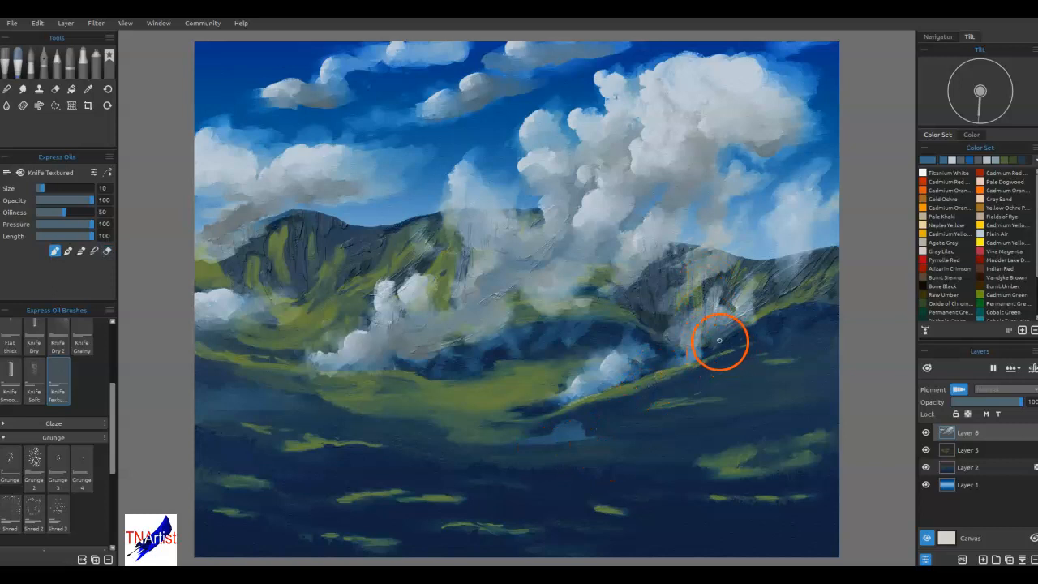
# - Sample a light cloud colour and paint bumpy crests for three small foreground clouds at the centre, right and left
pyautogui.keyDown('alt'); pyautogui.click(641, 151); pyautogui.keyUp('alt')
pyautogui.moveTo(571, 417); pyautogui.dragTo(510, 443)
pyautogui.moveTo(571, 429); pyautogui.dragTo(570, 426)
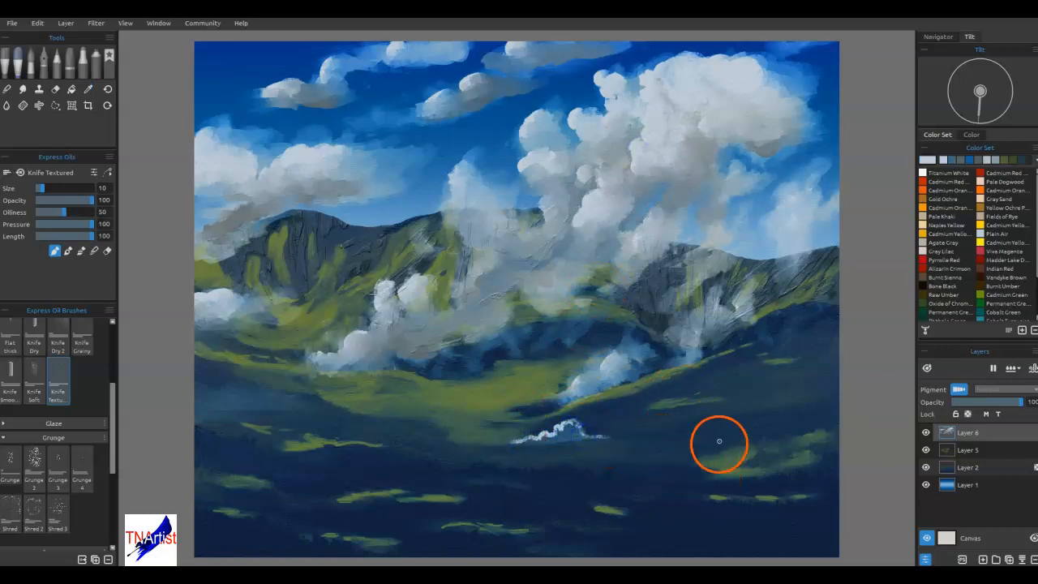
pyautogui.moveTo(706, 440); pyautogui.dragTo(771, 439)
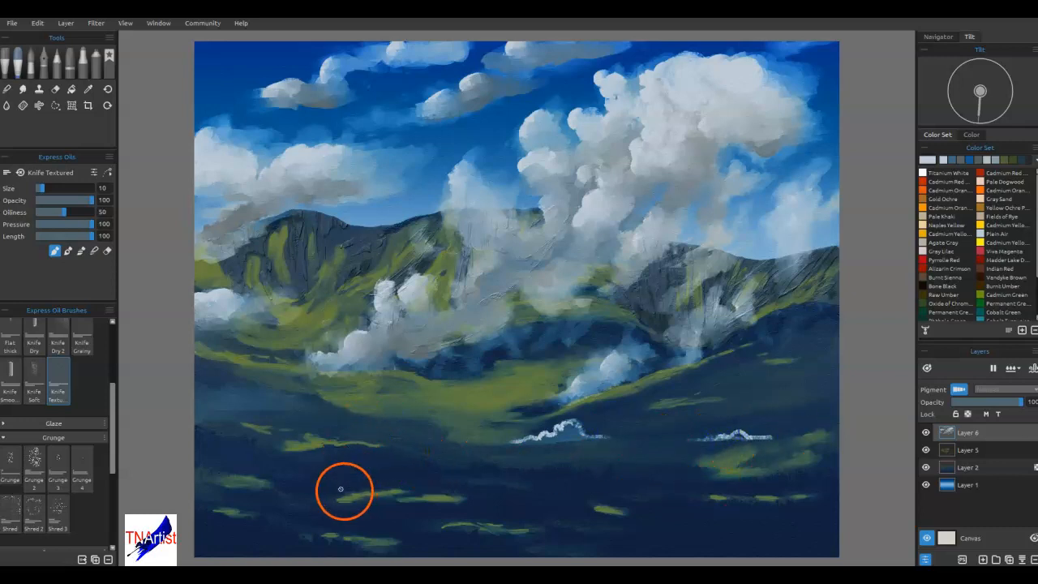
pyautogui.moveTo(323, 468)
pyautogui.mouseDown()
pyautogui.moveTo(358, 471)
pyautogui.moveTo(297, 472)
pyautogui.moveTo(375, 468)
pyautogui.mouseUp()
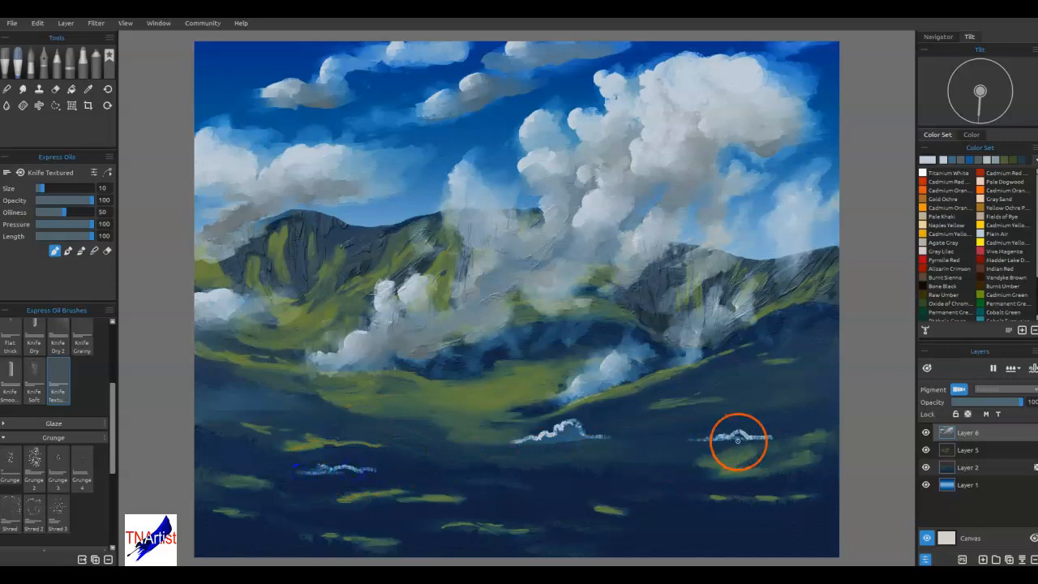
# - Blend the light crests down into soft bodies on the three small foreground clouds
pyautogui.press('b')
pyautogui.moveTo(308, 472); pyautogui.dragTo(345, 469)
pyautogui.moveTo(544, 440); pyautogui.dragTo(546, 441)
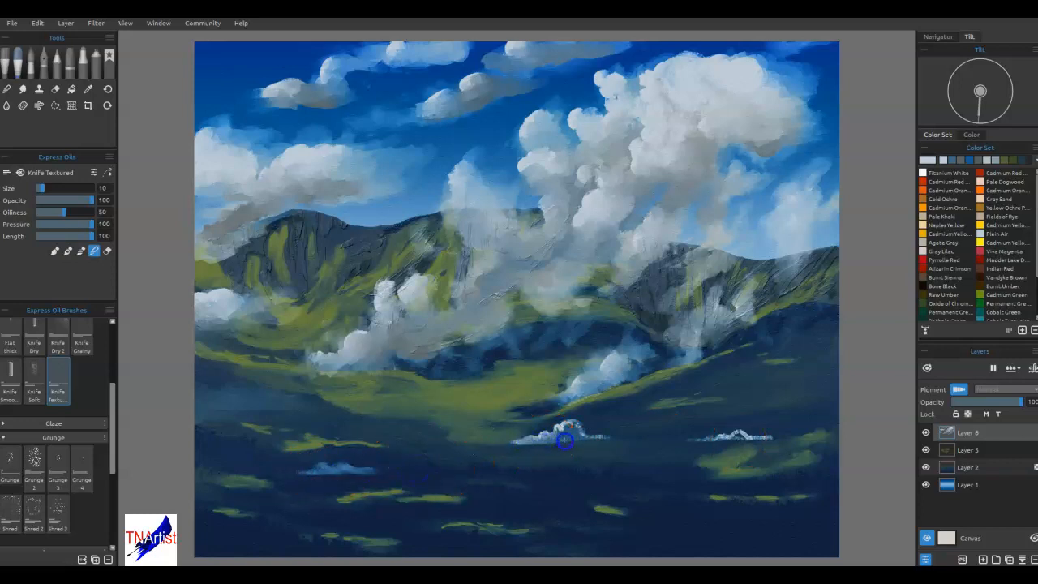
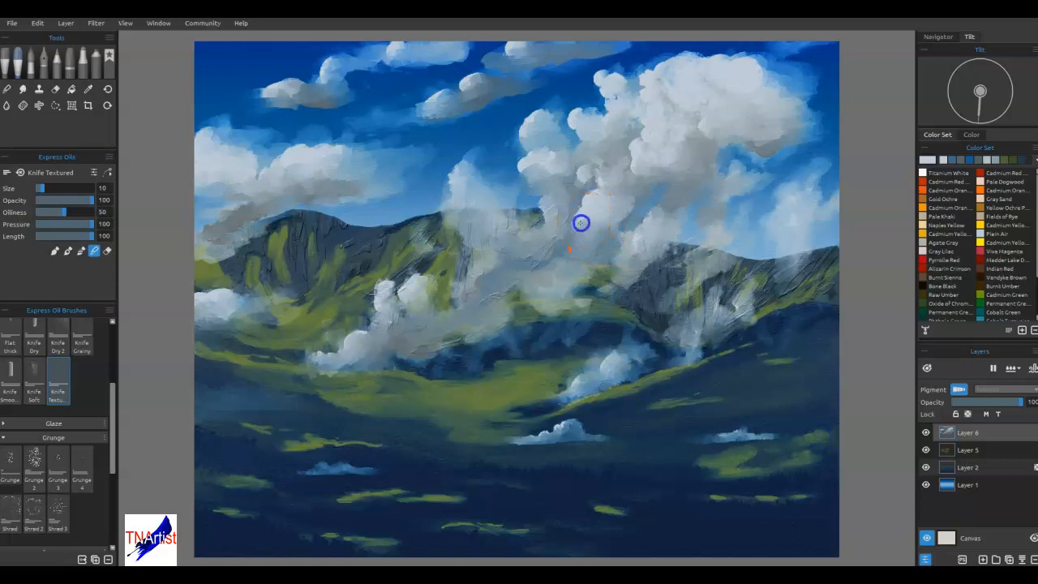
pyautogui.click(572, 345)
# - Add a new layer on top and set up the Charcoal Soft pencil in Titanium White at size 5
pyautogui.click(57, 59)
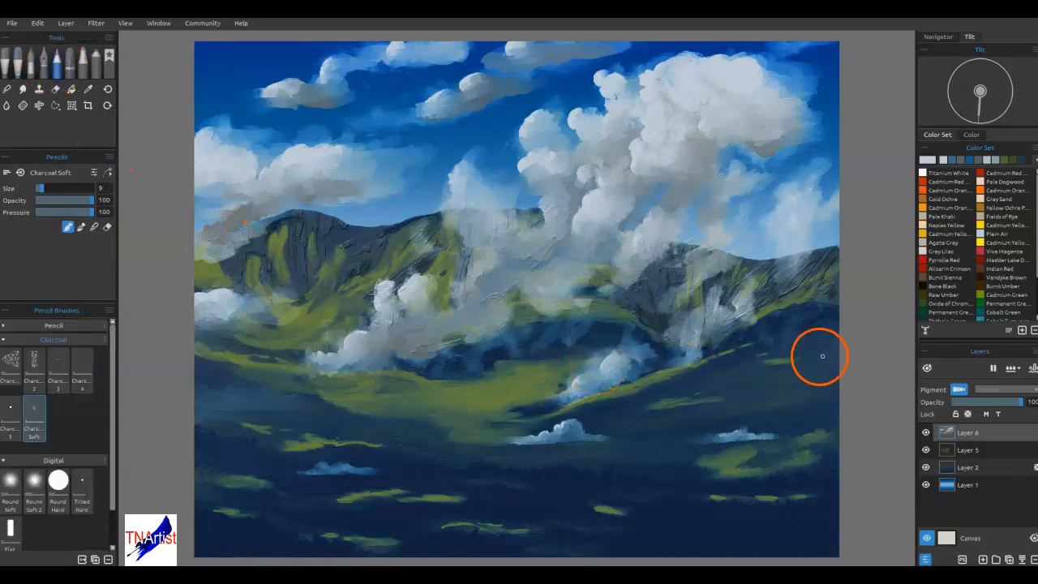
pyautogui.click(922, 172)
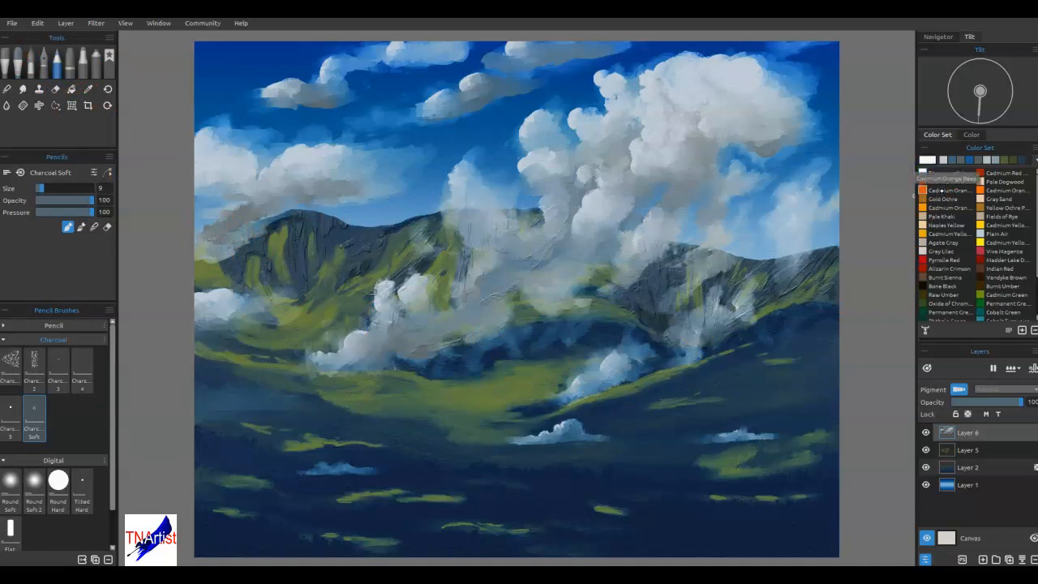
pyautogui.click(983, 560)
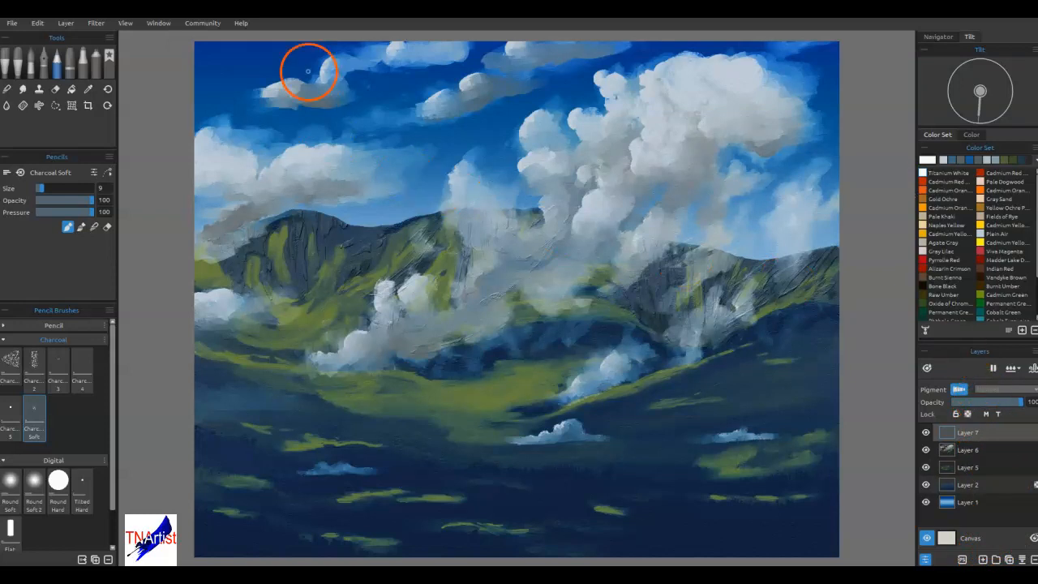
pyautogui.scroll(5, 450, 231)
pyautogui.moveTo(475, 230); pyautogui.dragTo(439, 351)
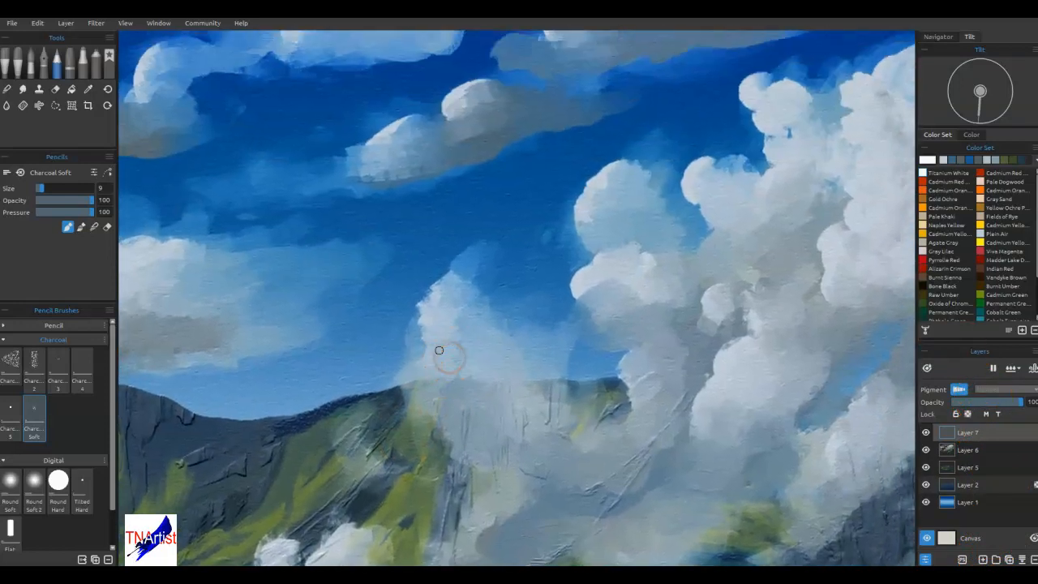
pyautogui.press('[')
pyautogui.press('[')
pyautogui.press('[')
pyautogui.press('[')
# - Draw thin white rim highlights along the large cloud's left lobes and the left edge of the wispy cloud beside it
pyautogui.moveTo(614, 166); pyautogui.dragTo(620, 163)
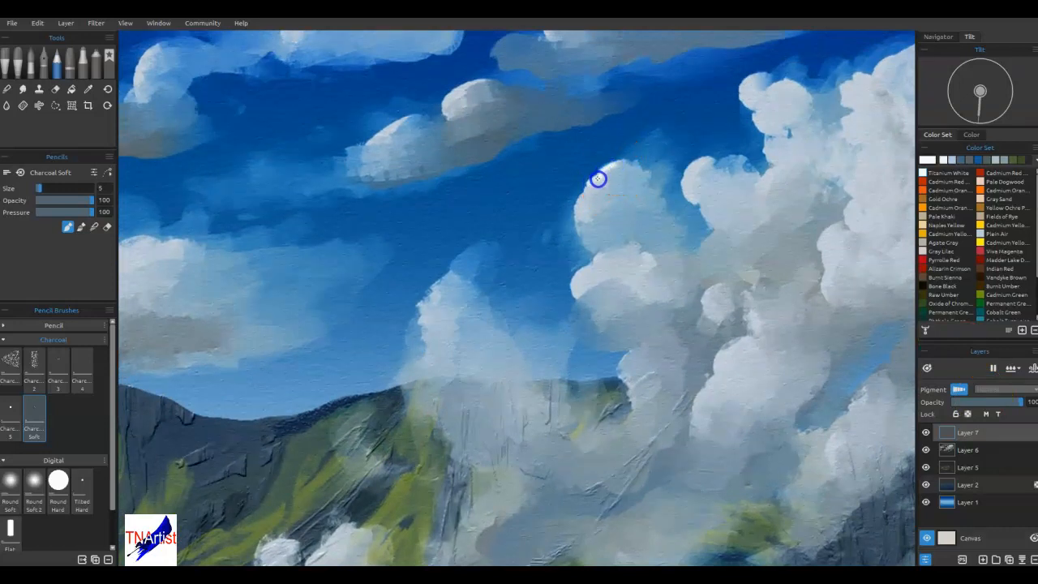
pyautogui.moveTo(580, 216); pyautogui.dragTo(582, 219)
pyautogui.moveTo(586, 271); pyautogui.dragTo(578, 288)
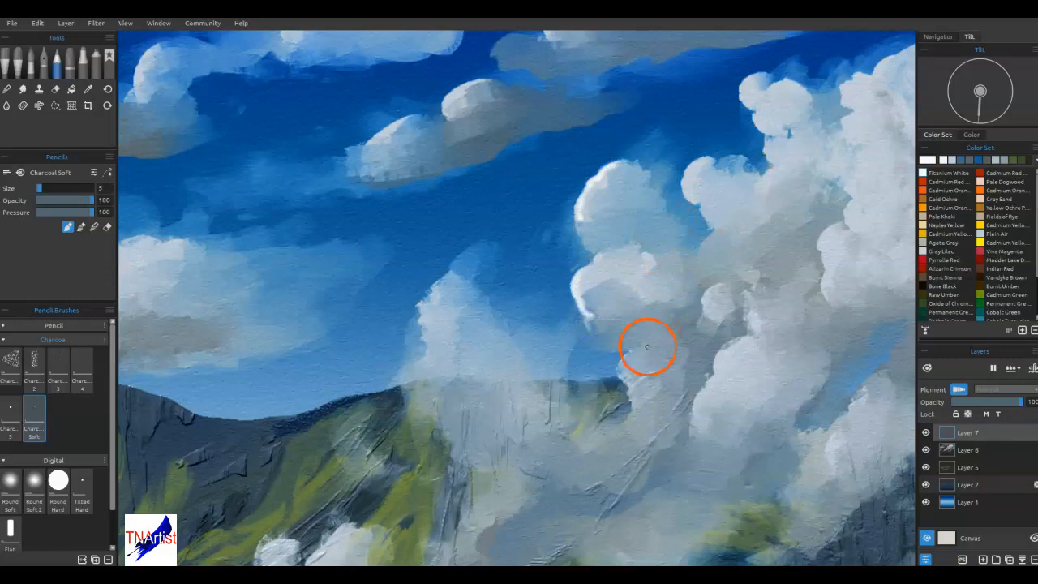
pyautogui.click(436, 290)
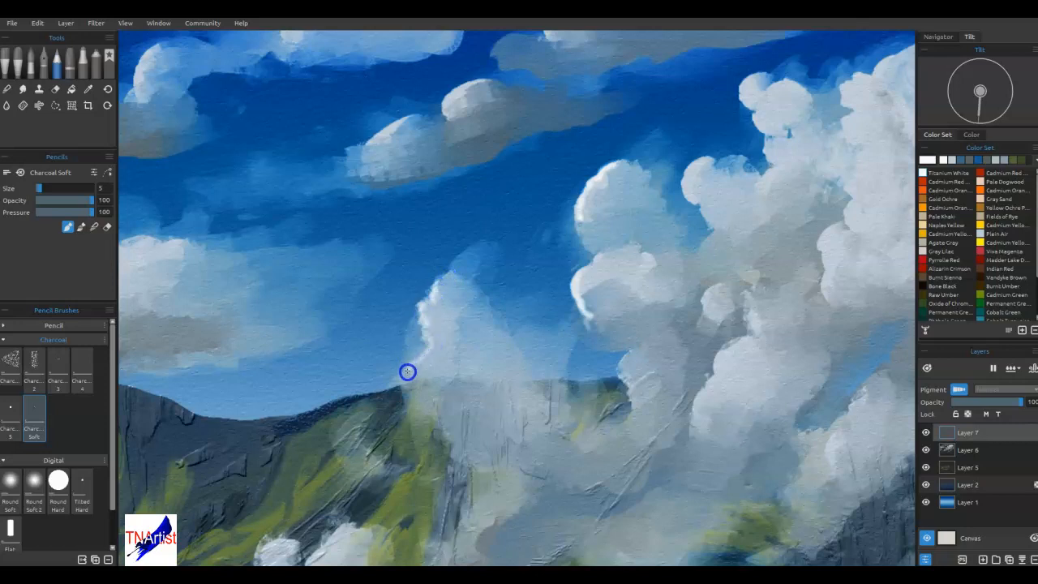
pyautogui.moveTo(416, 398); pyautogui.dragTo(423, 413)
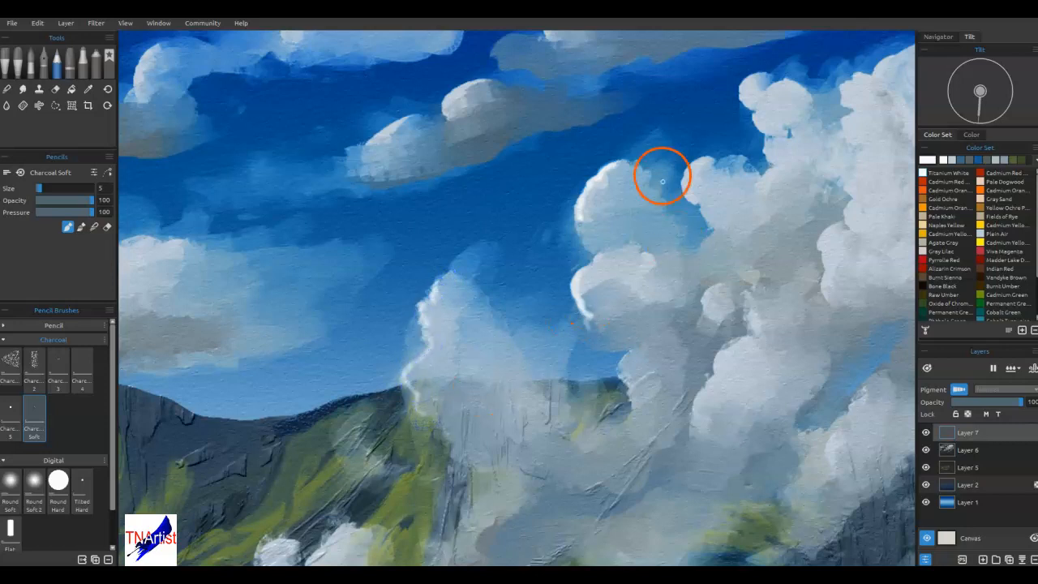
pyautogui.click(747, 87)
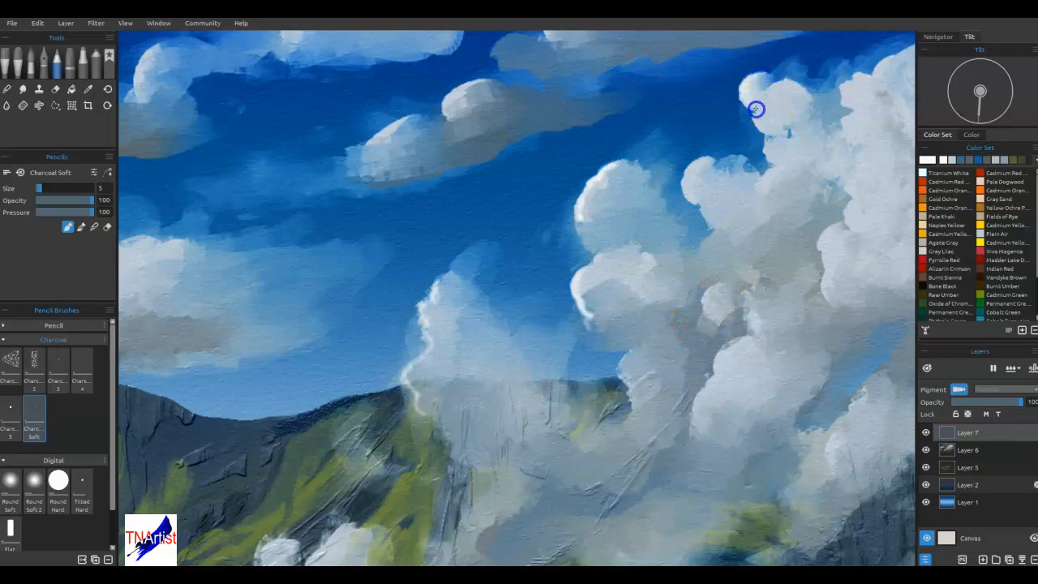
# - Switch to the Tri Hard dry pastel and reduce its size to 16
pyautogui.moveTo(759, 324); pyautogui.dragTo(503, 490)
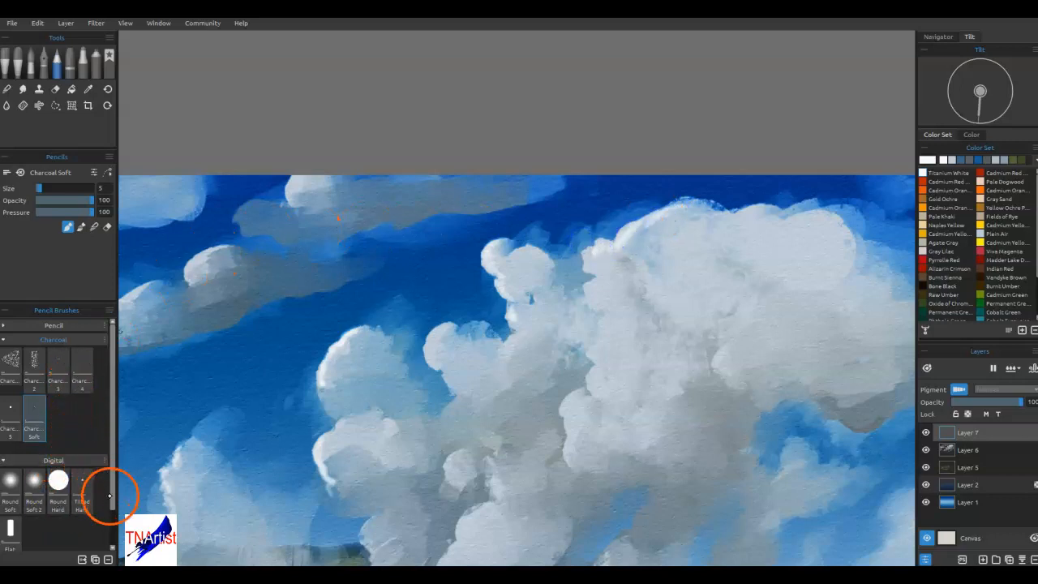
pyautogui.click(114, 550)
pyautogui.click(86, 530)
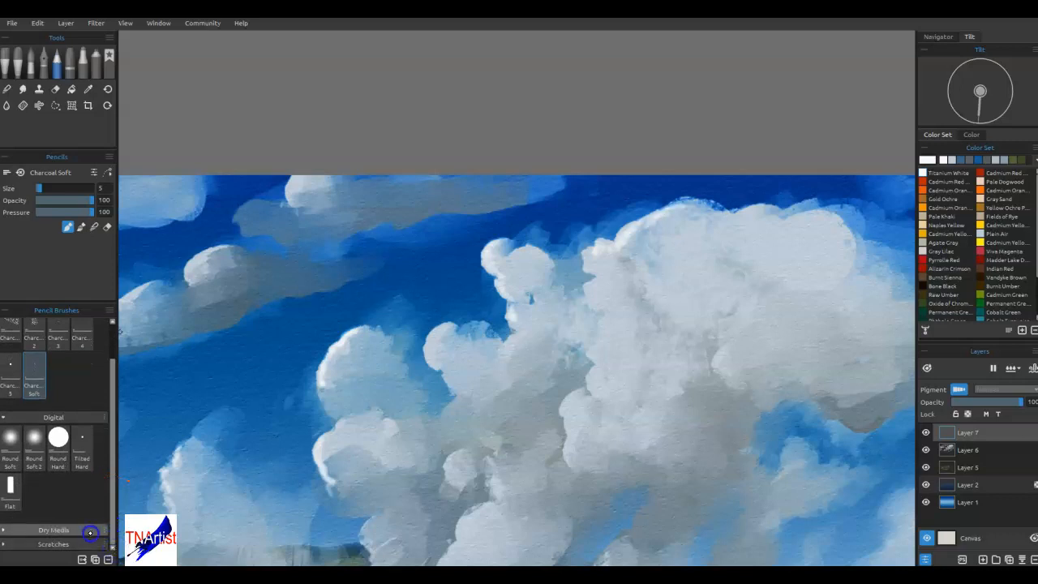
pyautogui.click(76, 59)
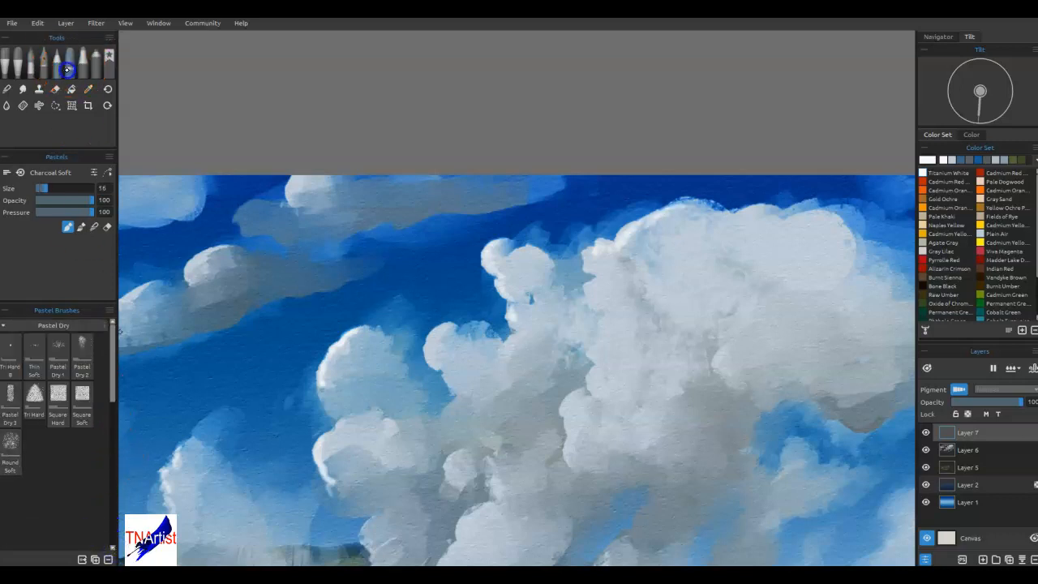
pyautogui.click(35, 397)
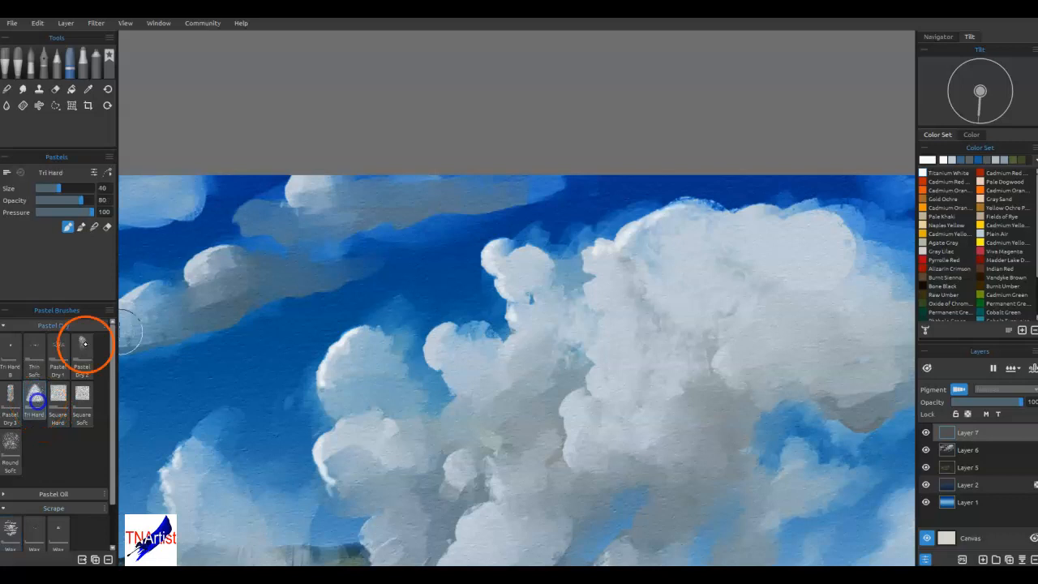
pyautogui.press('[')
pyautogui.press('[')
pyautogui.press('[')
pyautogui.press('[')
pyautogui.press('[')
pyautogui.press('[')
# - Paint white highlights along the large cloud's upper-left edge and blend them and its left lobes softly into the body
pyautogui.click(607, 251)
pyautogui.moveTo(595, 271)
pyautogui.mouseDown()
pyautogui.moveTo(597, 257)
pyautogui.moveTo(635, 229)
pyautogui.mouseUp()
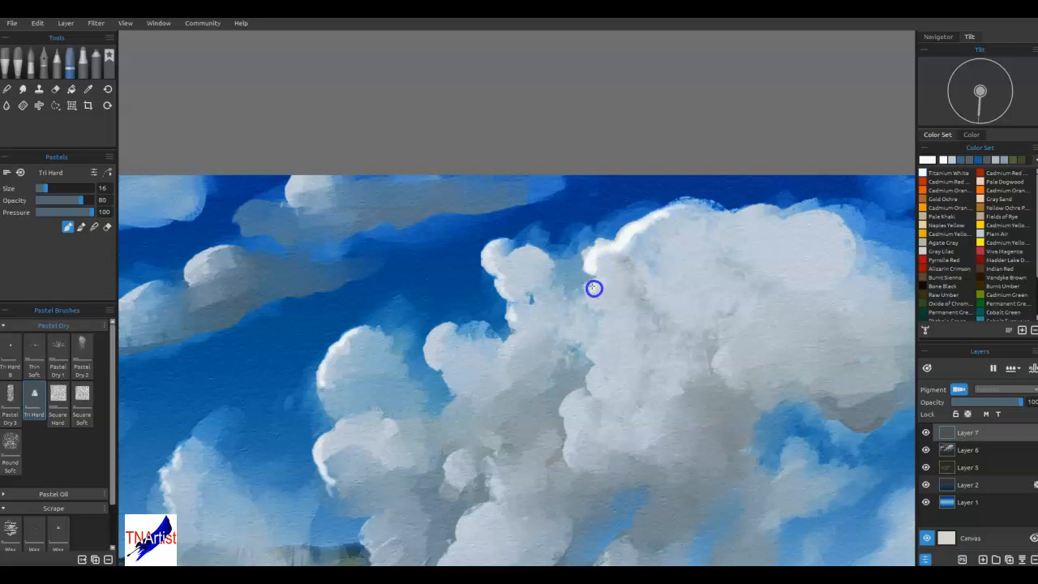
pyautogui.moveTo(595, 300)
pyautogui.mouseDown()
pyautogui.moveTo(630, 242)
pyautogui.moveTo(623, 278)
pyautogui.moveTo(592, 286)
pyautogui.mouseUp()
pyautogui.moveTo(623, 252)
pyautogui.mouseDown()
pyautogui.moveTo(686, 211)
pyautogui.moveTo(631, 245)
pyautogui.mouseUp()
pyautogui.press('b')
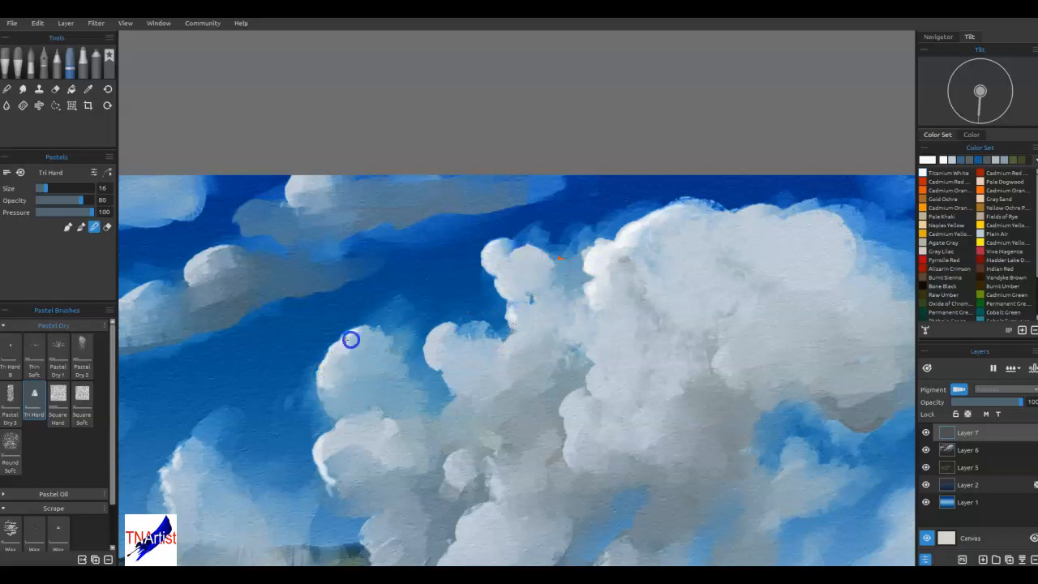
pyautogui.moveTo(345, 436); pyautogui.dragTo(346, 498)
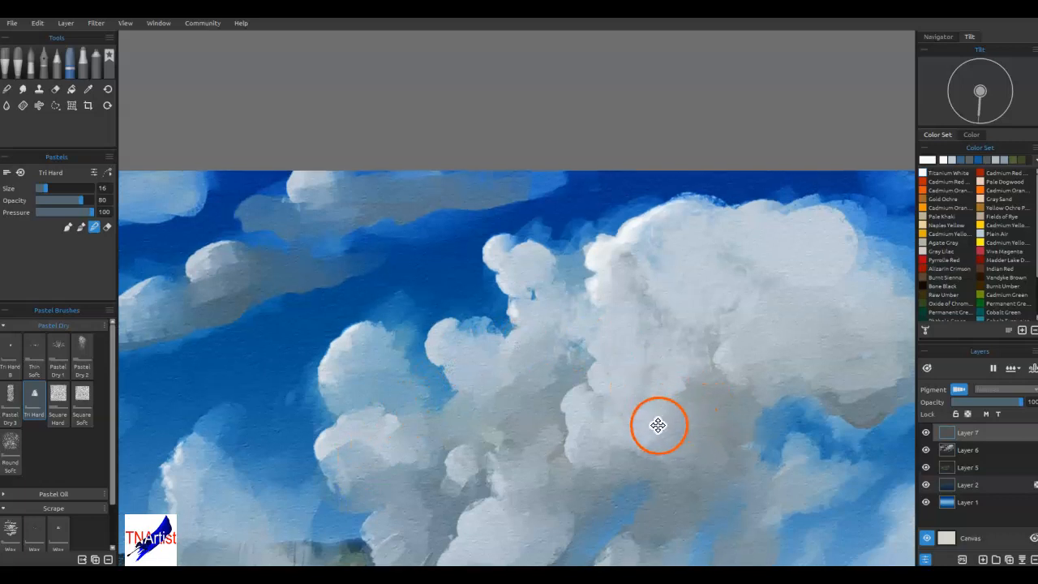
# - Paint a white rim on the large cloud's bulging middle lobe and blend it inward
pyautogui.moveTo(657, 427); pyautogui.dragTo(759, 311)
pyautogui.press('b')
pyautogui.click(706, 264)
pyautogui.moveTo(707, 264)
pyautogui.mouseDown()
pyautogui.moveTo(680, 289)
pyautogui.moveTo(680, 352)
pyautogui.mouseUp()
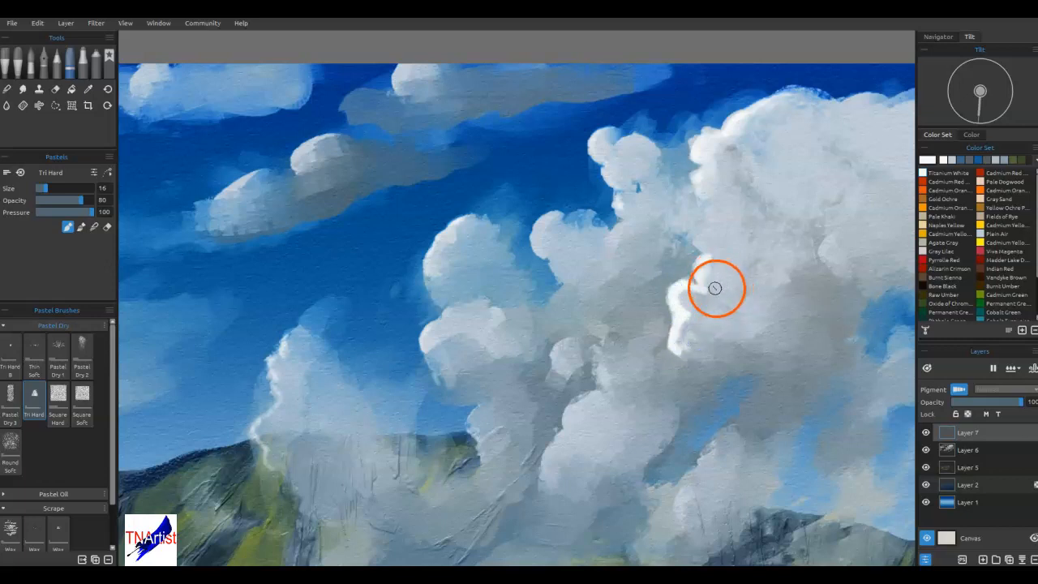
pyautogui.press('b')
pyautogui.moveTo(699, 298)
pyautogui.mouseDown()
pyautogui.moveTo(684, 297)
pyautogui.moveTo(713, 300)
pyautogui.moveTo(686, 320)
pyautogui.moveTo(676, 350)
pyautogui.moveTo(716, 288)
pyautogui.moveTo(705, 269)
pyautogui.moveTo(709, 278)
pyautogui.moveTo(788, 254)
pyautogui.moveTo(804, 292)
pyautogui.moveTo(670, 352)
pyautogui.moveTo(702, 351)
pyautogui.moveTo(668, 395)
pyautogui.mouseUp()
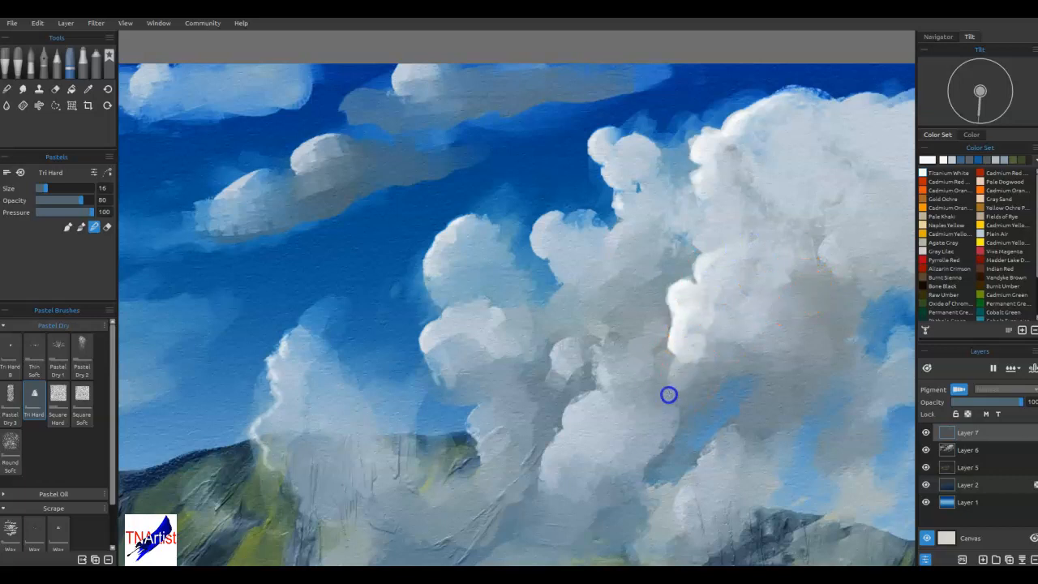
pyautogui.moveTo(735, 397)
pyautogui.mouseDown()
pyautogui.moveTo(713, 364)
pyautogui.moveTo(647, 451)
pyautogui.mouseUp()
# - Add small white puffs under the large cloud beside the blue sky gap and blend them into wisps
pyautogui.press('b')
pyautogui.press('n')
pyautogui.moveTo(596, 492)
pyautogui.mouseDown()
pyautogui.moveTo(670, 454)
pyautogui.moveTo(737, 411)
pyautogui.moveTo(716, 436)
pyautogui.moveTo(752, 435)
pyautogui.mouseUp()
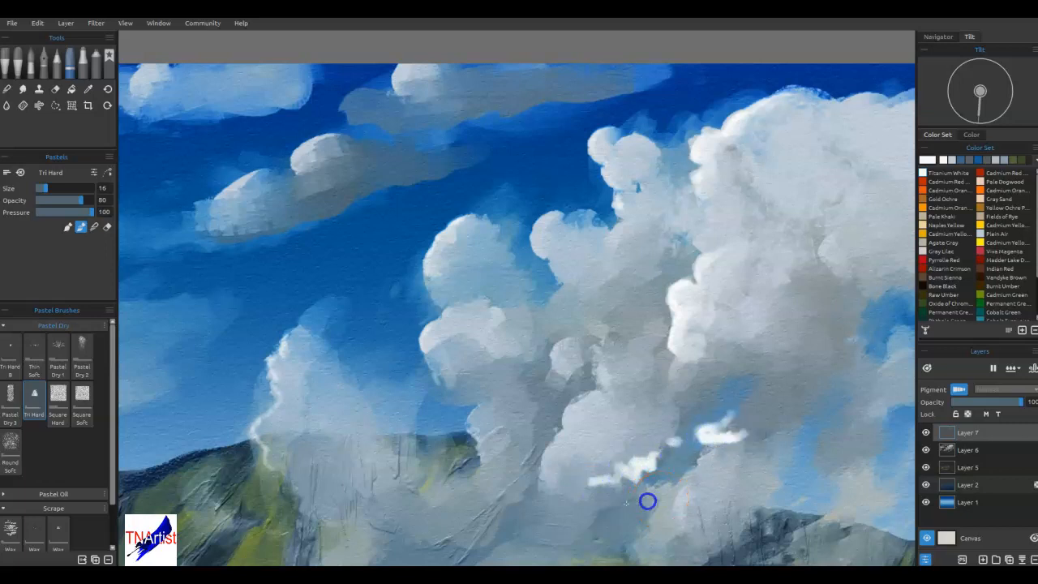
pyautogui.press('b')
pyautogui.moveTo(635, 477)
pyautogui.mouseDown()
pyautogui.moveTo(605, 488)
pyautogui.moveTo(652, 453)
pyautogui.moveTo(783, 422)
pyautogui.mouseUp()
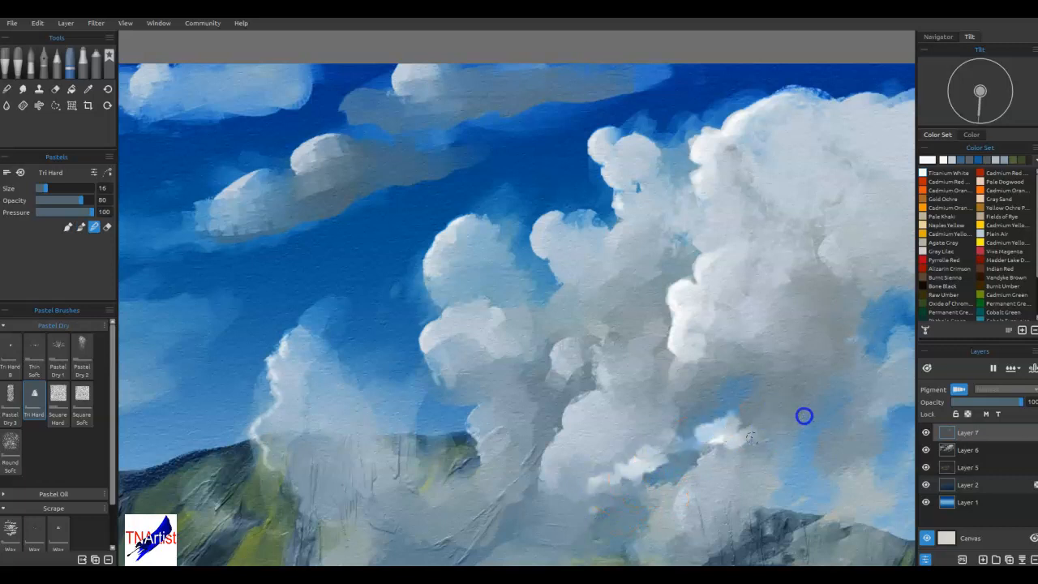
# - Dab white puffs in a row across the mist at the valley's far end and blend them into low cloud banks
pyautogui.moveTo(691, 480); pyautogui.dragTo(830, 292)
pyautogui.press('b')
pyautogui.moveTo(512, 397)
pyautogui.mouseDown()
pyautogui.moveTo(548, 383)
pyautogui.moveTo(592, 393)
pyautogui.moveTo(626, 364)
pyautogui.moveTo(655, 396)
pyautogui.moveTo(710, 381)
pyautogui.moveTo(759, 394)
pyautogui.moveTo(809, 371)
pyautogui.mouseUp()
pyautogui.moveTo(597, 425); pyautogui.dragTo(519, 435)
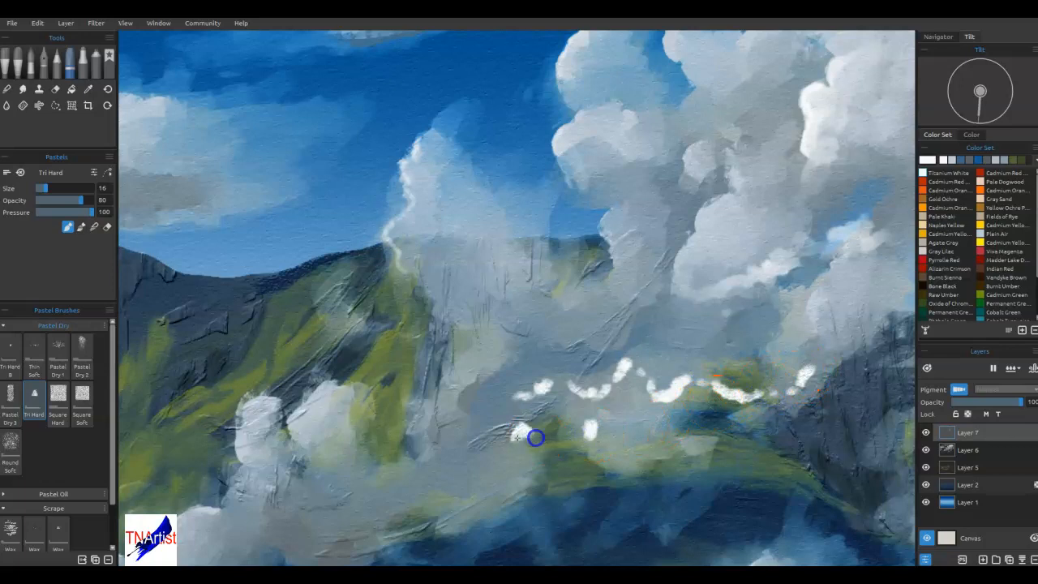
pyautogui.press('m')
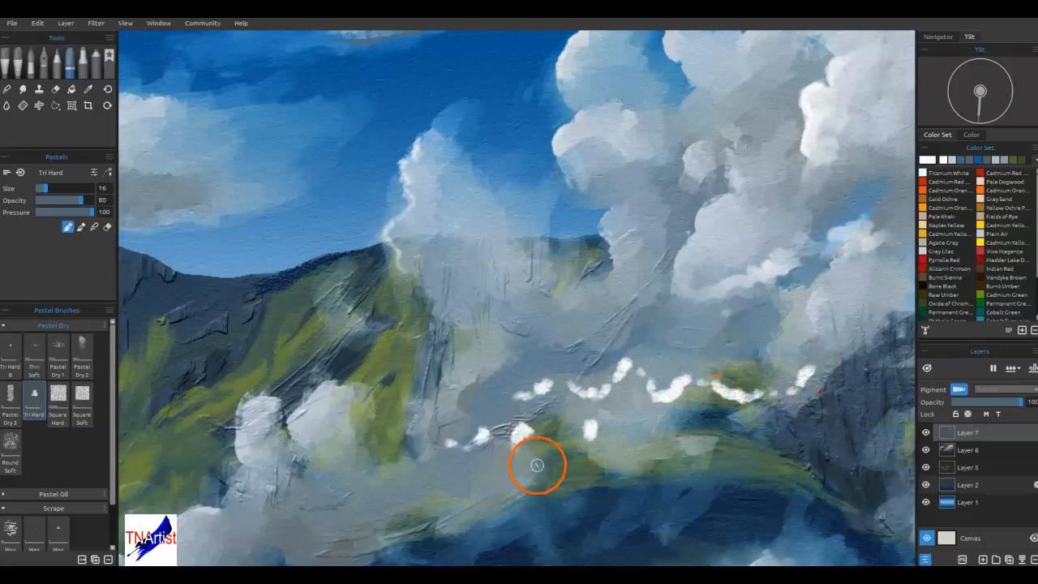
pyautogui.moveTo(447, 446)
pyautogui.mouseDown()
pyautogui.moveTo(488, 448)
pyautogui.moveTo(527, 428)
pyautogui.moveTo(641, 433)
pyautogui.moveTo(720, 411)
pyautogui.moveTo(742, 426)
pyautogui.moveTo(773, 391)
pyautogui.moveTo(811, 379)
pyautogui.moveTo(803, 395)
pyautogui.moveTo(688, 387)
pyautogui.moveTo(664, 401)
pyautogui.moveTo(652, 379)
pyautogui.moveTo(712, 386)
pyautogui.moveTo(655, 388)
pyautogui.moveTo(711, 386)
pyautogui.moveTo(633, 375)
pyautogui.moveTo(614, 390)
pyautogui.moveTo(631, 362)
pyautogui.moveTo(649, 381)
pyautogui.moveTo(464, 399)
pyautogui.moveTo(751, 397)
pyautogui.moveTo(804, 381)
pyautogui.moveTo(872, 380)
pyautogui.mouseUp()
pyautogui.moveTo(809, 375)
pyautogui.mouseDown()
pyautogui.moveTo(725, 482)
pyautogui.moveTo(748, 406)
pyautogui.moveTo(740, 422)
pyautogui.moveTo(721, 398)
pyautogui.moveTo(755, 401)
pyautogui.moveTo(644, 393)
pyautogui.moveTo(678, 385)
pyautogui.mouseUp()
pyautogui.moveTo(571, 395)
pyautogui.mouseDown()
pyautogui.moveTo(526, 417)
pyautogui.moveTo(484, 403)
pyautogui.mouseUp()
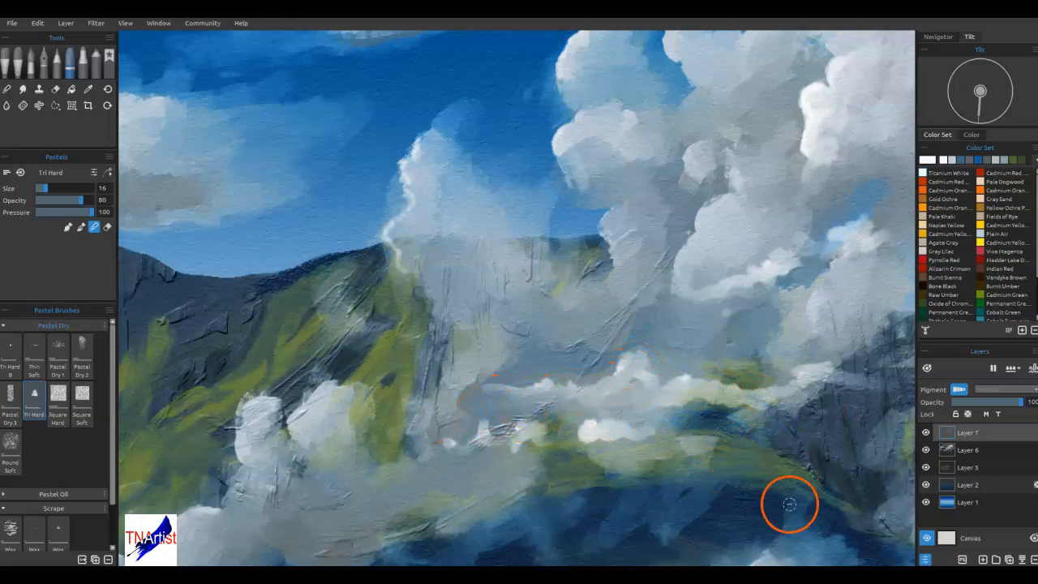
pyautogui.hotkey('ctrl', '0')
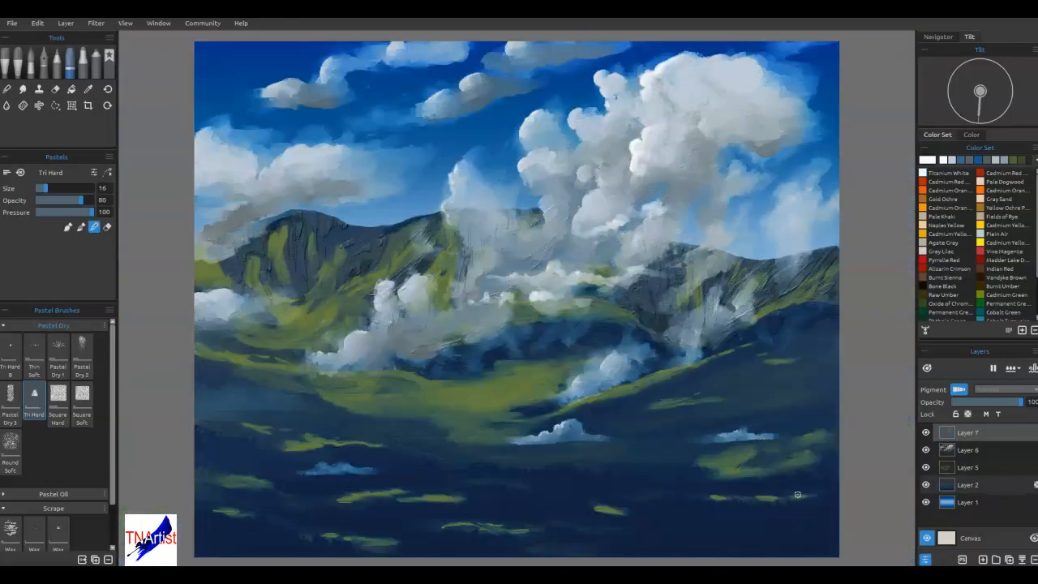
# - Paint small white bumps on the lower-left end of the central valley cloud and blend them into its base
pyautogui.moveTo(686, 327)
pyautogui.mouseDown()
pyautogui.moveTo(691, 352)
pyautogui.moveTo(671, 357)
pyautogui.moveTo(657, 389)
pyautogui.mouseUp()
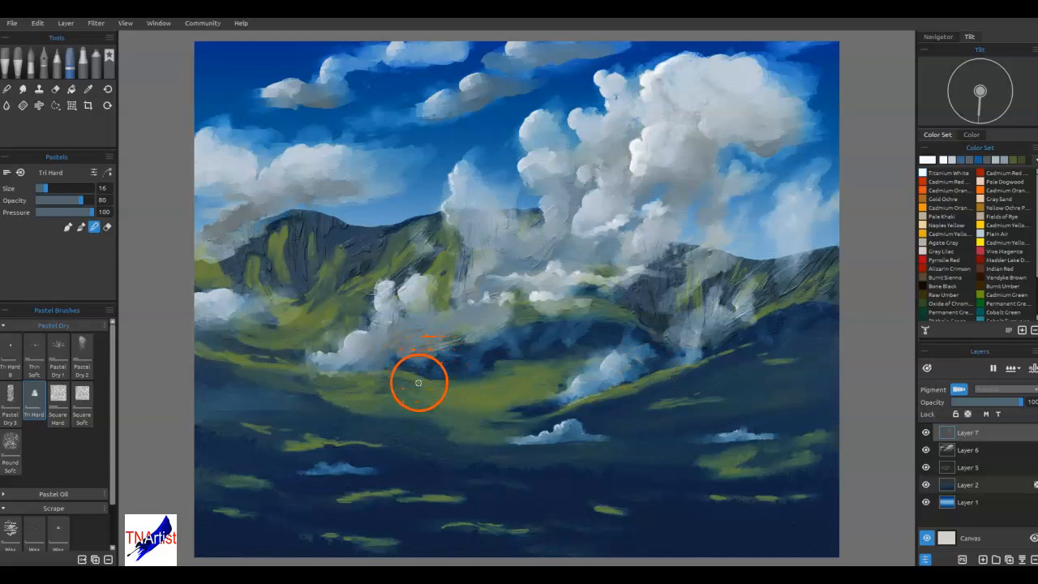
pyautogui.press('b')
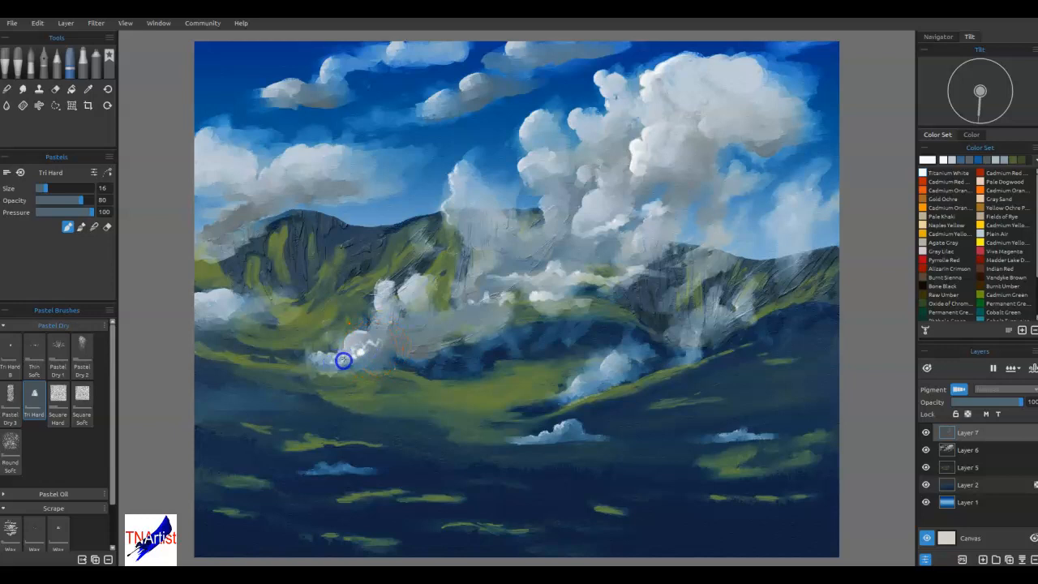
pyautogui.press('n')
pyautogui.moveTo(341, 352); pyautogui.dragTo(369, 353)
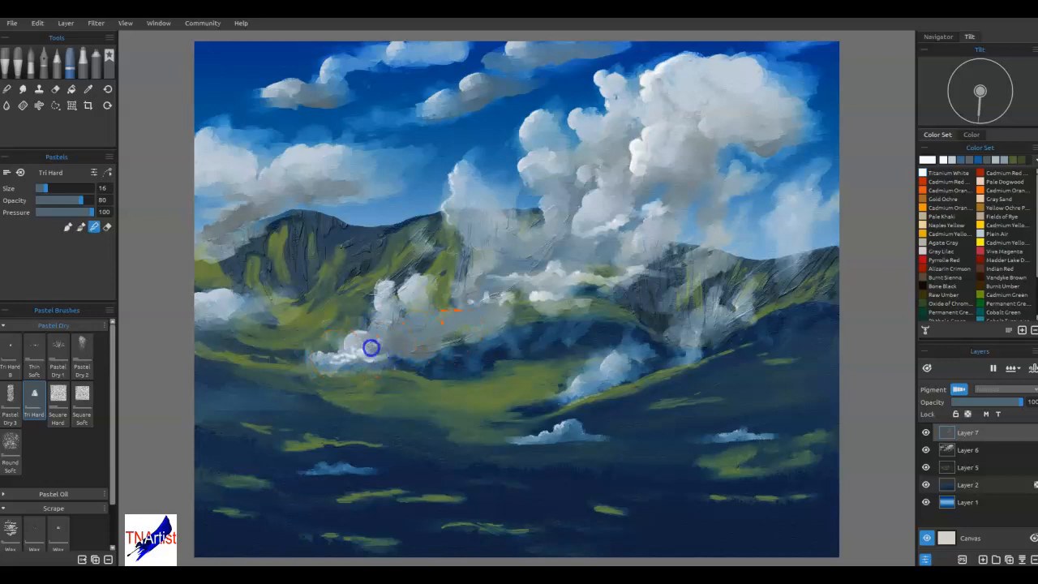
pyautogui.moveTo(323, 364); pyautogui.dragTo(458, 358)
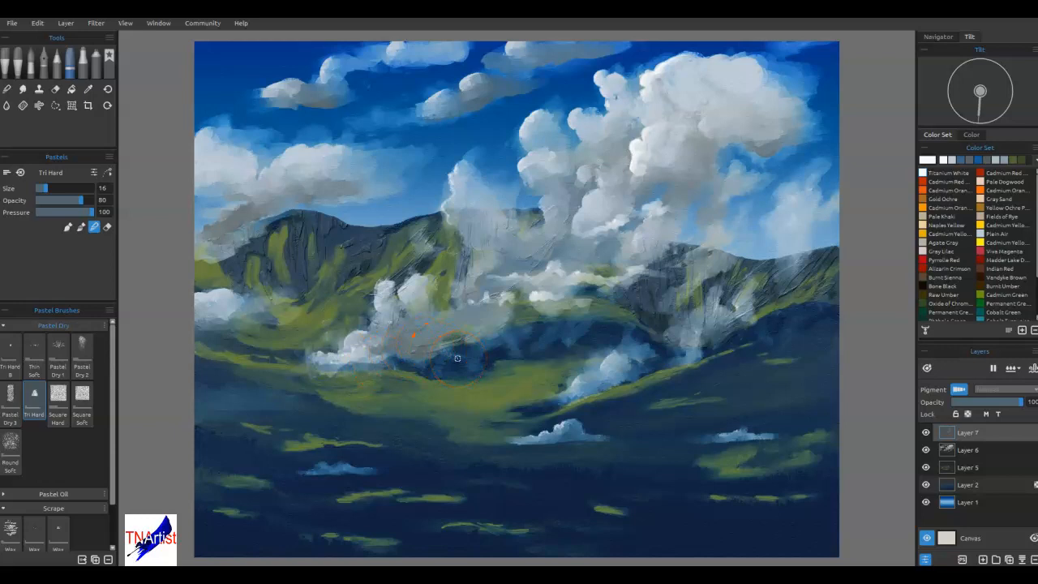
# - Paint curly white puffs along the central valley cloud's lower right edge, then blend them with the brush at size 20
pyautogui.keyDown('alt'); pyautogui.click(510, 396); pyautogui.keyUp('alt')
pyautogui.moveTo(502, 410); pyautogui.dragTo(401, 359)
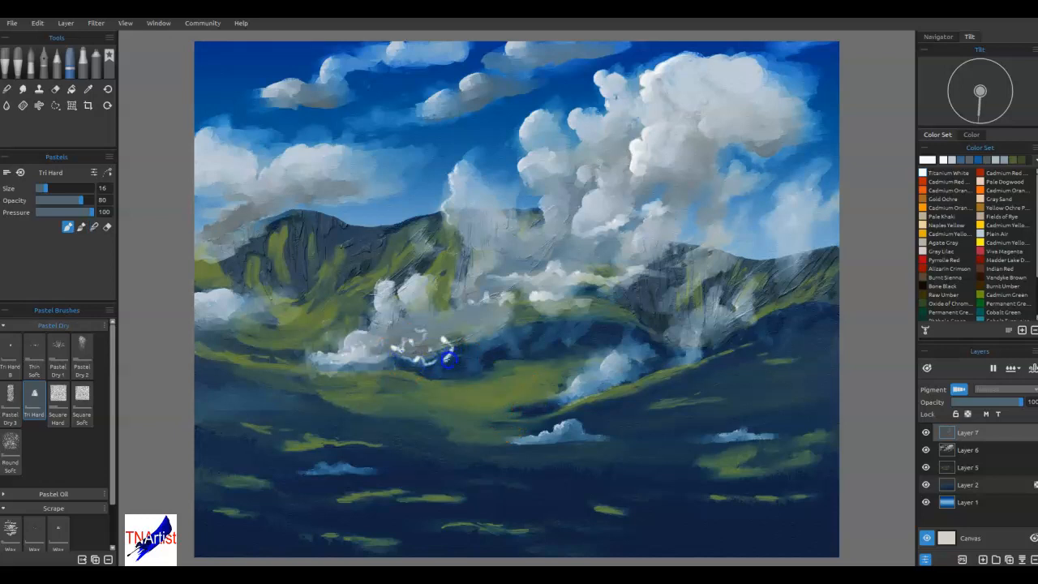
pyautogui.moveTo(475, 356); pyautogui.dragTo(479, 357)
pyautogui.moveTo(521, 326)
pyautogui.mouseDown()
pyautogui.moveTo(547, 323)
pyautogui.moveTo(520, 329)
pyautogui.mouseUp()
pyautogui.press('b')
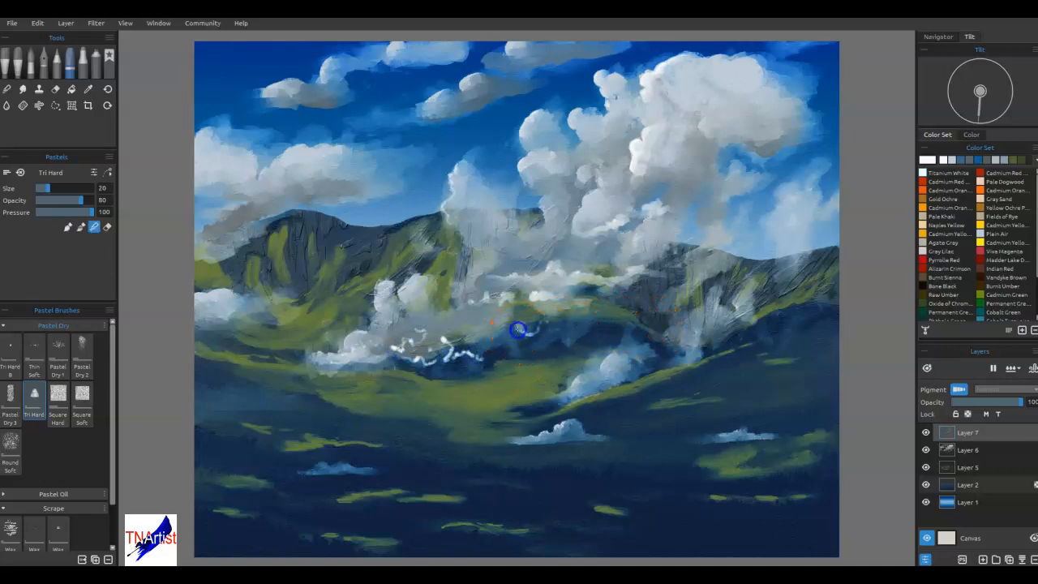
pyautogui.moveTo(490, 355); pyautogui.dragTo(467, 357)
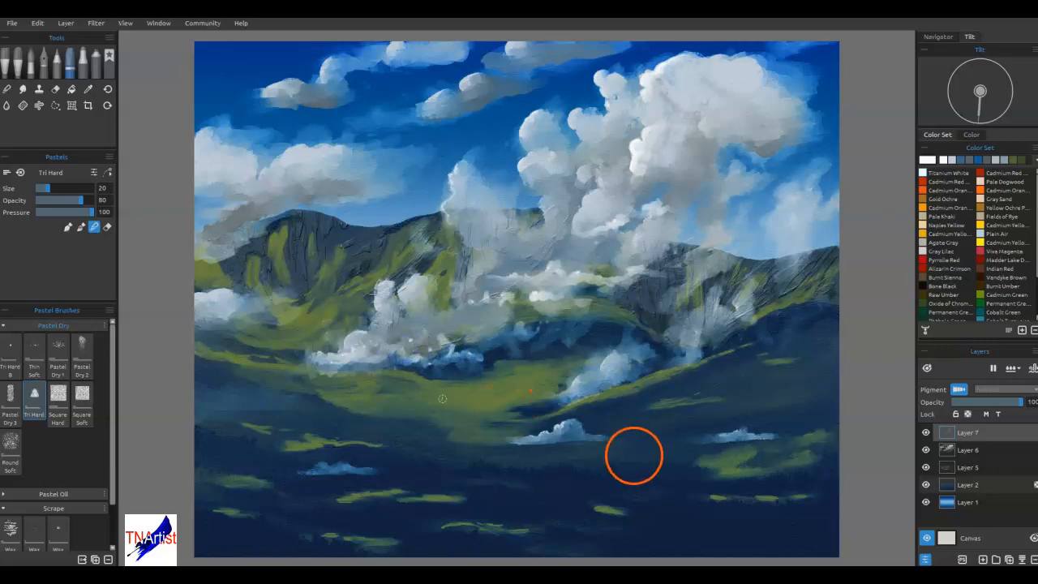
pyautogui.moveTo(285, 365); pyautogui.dragTo(318, 356)
pyautogui.moveTo(283, 357)
pyautogui.mouseDown()
pyautogui.moveTo(292, 364)
pyautogui.moveTo(284, 397)
pyautogui.mouseUp()
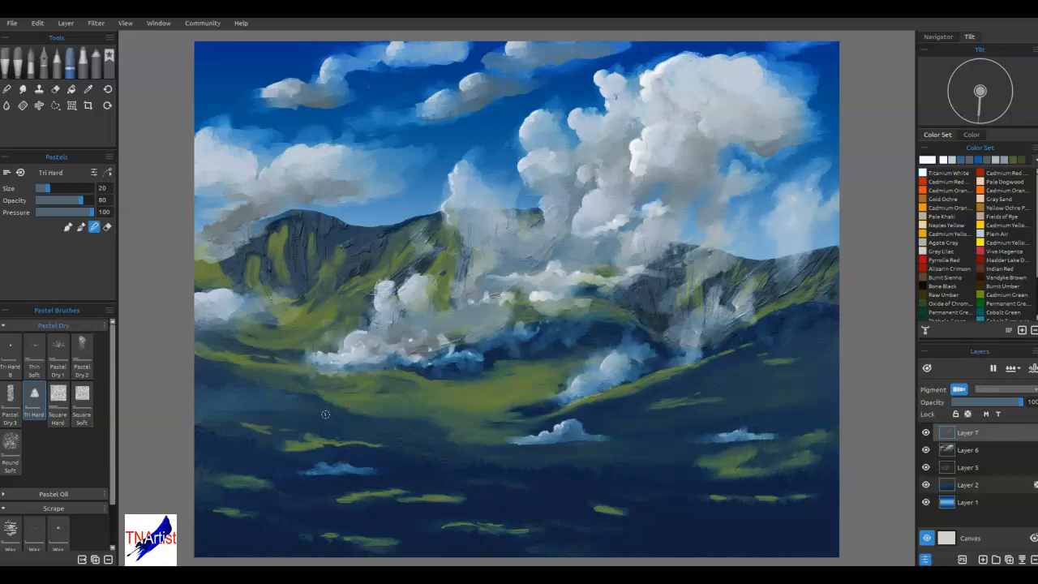
# - Paint white highlights and a thin strip of low cloud at the valley's left edge, then blend them
pyautogui.moveTo(275, 332)
pyautogui.mouseDown()
pyautogui.moveTo(223, 287)
pyautogui.moveTo(220, 309)
pyautogui.moveTo(216, 278)
pyautogui.moveTo(230, 297)
pyautogui.mouseUp()
pyautogui.click(69, 522)
pyautogui.moveTo(499, 336)
pyautogui.mouseDown()
pyautogui.moveTo(435, 364)
pyautogui.moveTo(437, 375)
pyautogui.mouseUp()
pyautogui.click(271, 285)
pyautogui.moveTo(270, 285)
pyautogui.mouseDown()
pyautogui.moveTo(220, 313)
pyautogui.moveTo(193, 307)
pyautogui.mouseUp()
pyautogui.click(199, 308)
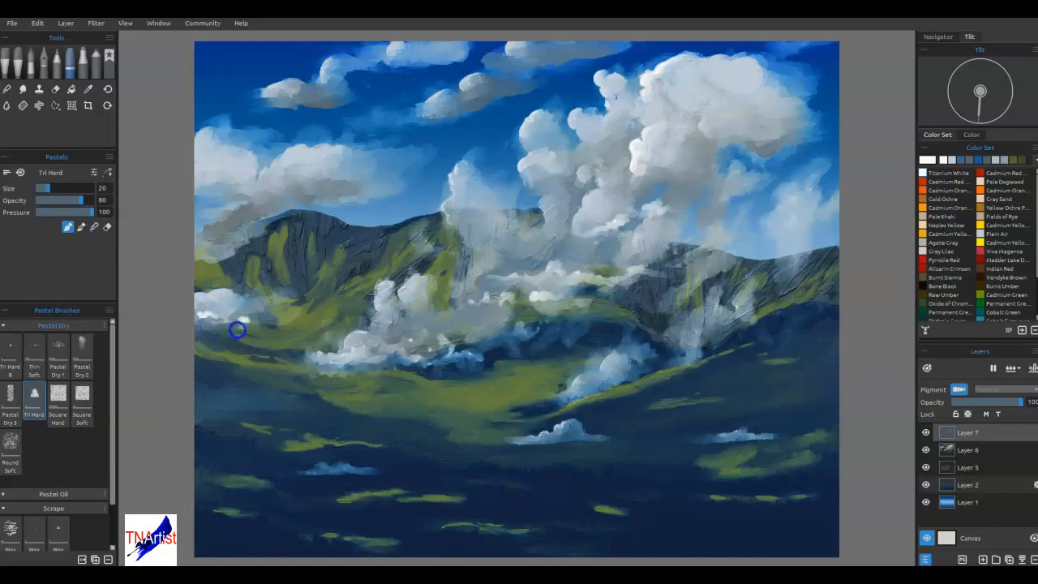
pyautogui.click(193, 333)
pyautogui.moveTo(212, 329)
pyautogui.mouseDown()
pyautogui.moveTo(254, 332)
pyautogui.moveTo(202, 335)
pyautogui.moveTo(232, 334)
pyautogui.mouseUp()
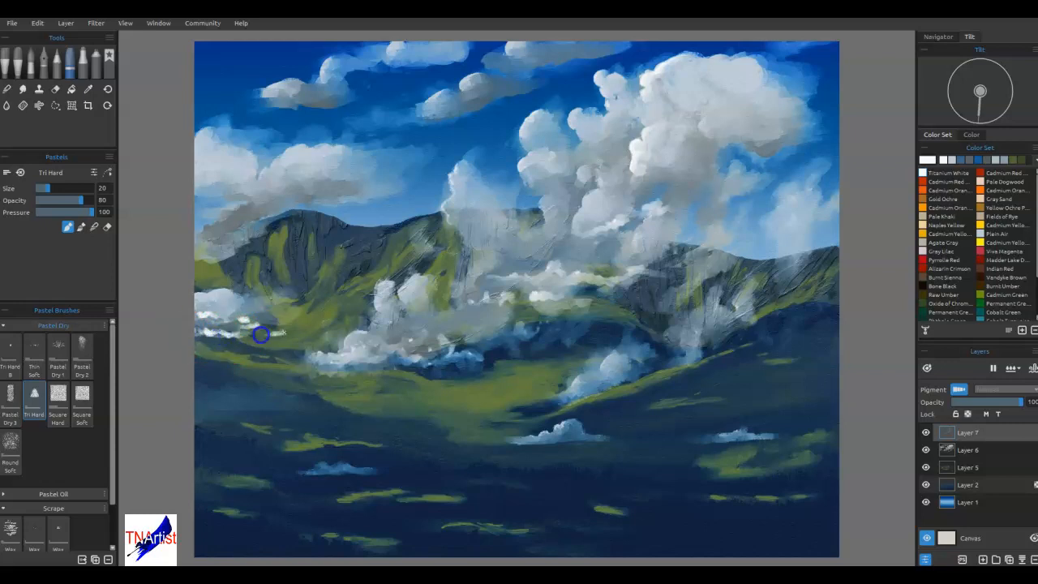
pyautogui.click(458, 309)
pyautogui.press('b')
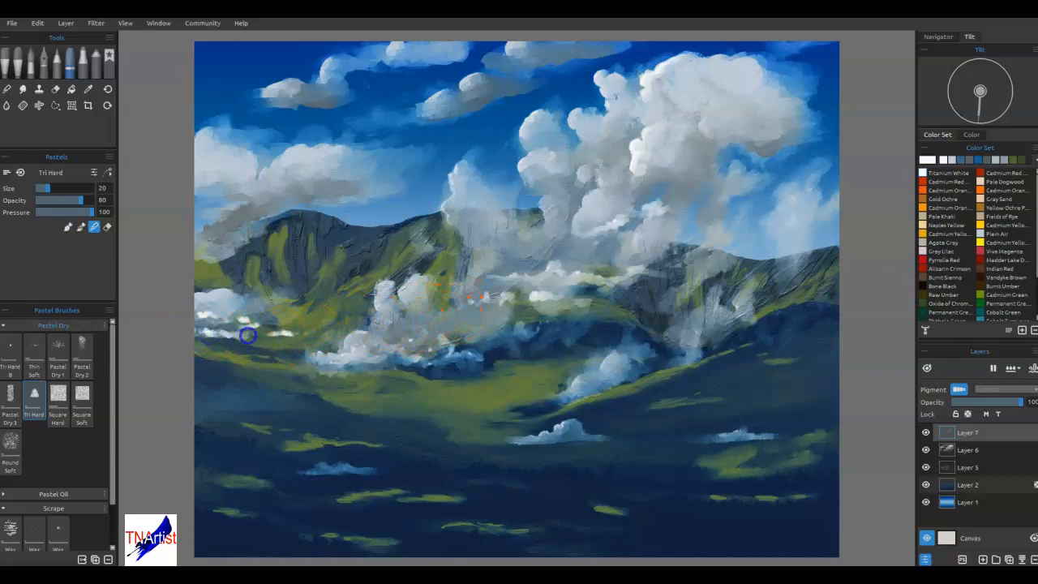
pyautogui.moveTo(318, 334)
pyautogui.mouseDown()
pyautogui.moveTo(281, 339)
pyautogui.moveTo(234, 325)
pyautogui.moveTo(360, 314)
pyautogui.moveTo(439, 246)
pyautogui.moveTo(414, 216)
pyautogui.moveTo(396, 228)
pyautogui.moveTo(400, 211)
pyautogui.moveTo(461, 219)
pyautogui.moveTo(424, 241)
pyautogui.moveTo(355, 238)
pyautogui.moveTo(285, 195)
pyautogui.moveTo(272, 156)
pyautogui.moveTo(262, 171)
pyautogui.moveTo(294, 151)
pyautogui.moveTo(300, 160)
pyautogui.moveTo(274, 172)
pyautogui.moveTo(312, 176)
pyautogui.moveTo(257, 181)
pyautogui.moveTo(318, 176)
pyautogui.moveTo(474, 229)
pyautogui.moveTo(352, 231)
pyautogui.moveTo(268, 177)
pyautogui.mouseUp()
# - Paint bright white highlights on the tops of the left sky cloud and blend them down into its body
pyautogui.press('b')
pyautogui.press('b')
pyautogui.moveTo(258, 179); pyautogui.dragTo(339, 180)
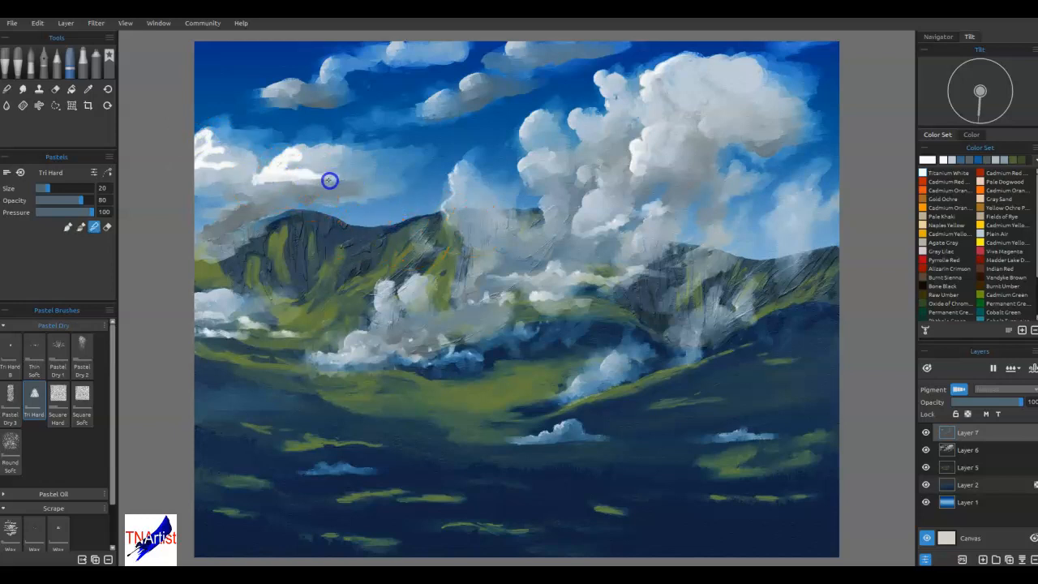
pyautogui.moveTo(292, 176); pyautogui.dragTo(350, 149)
pyautogui.moveTo(242, 182); pyautogui.dragTo(393, 185)
pyautogui.moveTo(303, 167); pyautogui.dragTo(359, 176)
pyautogui.moveTo(227, 168)
pyautogui.mouseDown()
pyautogui.moveTo(195, 163)
pyautogui.moveTo(228, 159)
pyautogui.moveTo(240, 171)
pyautogui.moveTo(218, 152)
pyautogui.moveTo(239, 167)
pyautogui.mouseUp()
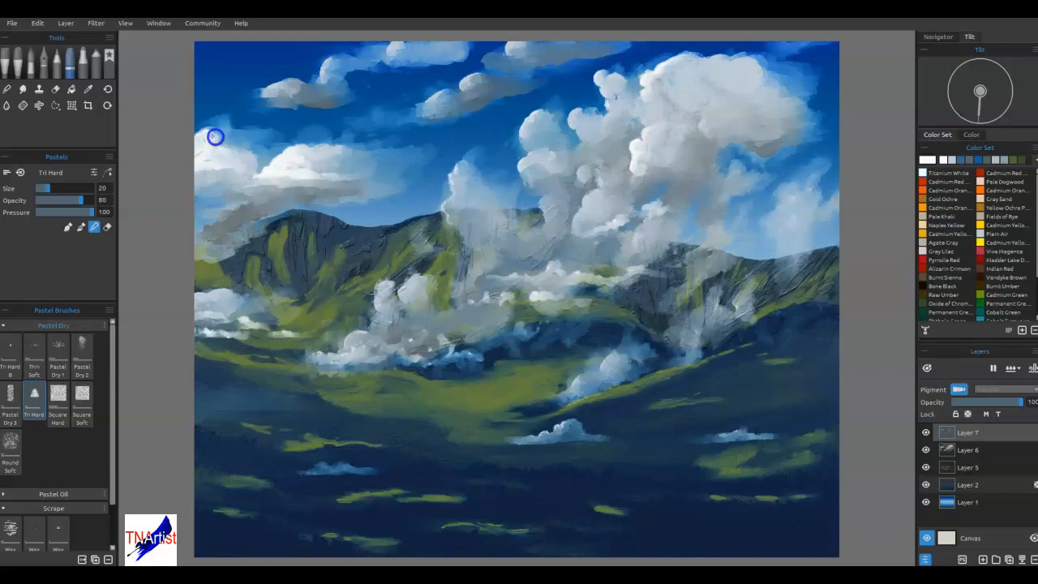
pyautogui.moveTo(259, 159); pyautogui.dragTo(262, 160)
pyautogui.moveTo(222, 167); pyautogui.dragTo(254, 168)
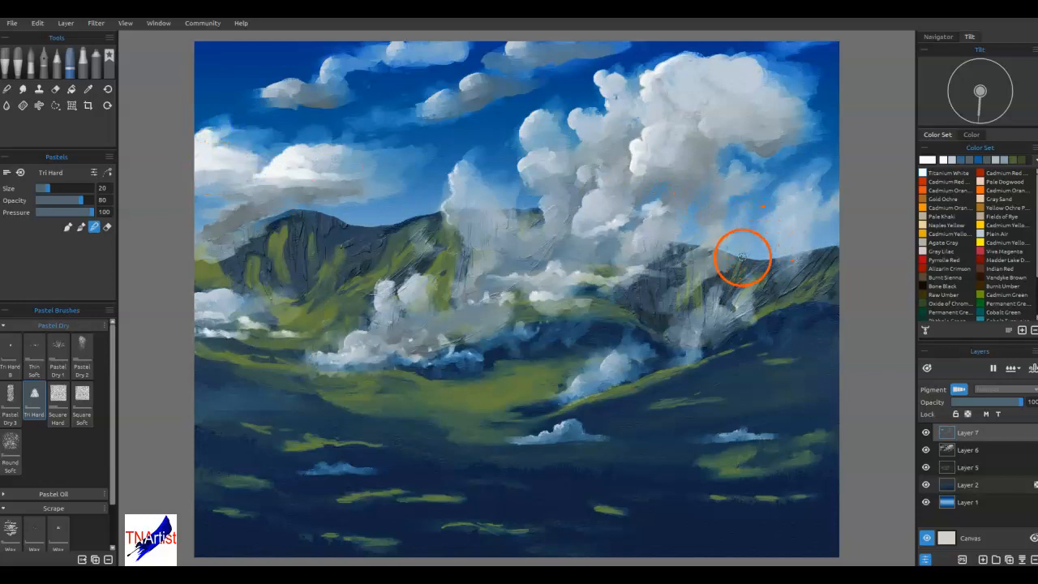
# - Paint white on the large cloud's far-left lobe with a trailing wisp and on the wispy ridge cloud, then blend both
pyautogui.press('b')
pyautogui.moveTo(531, 130); pyautogui.dragTo(539, 121)
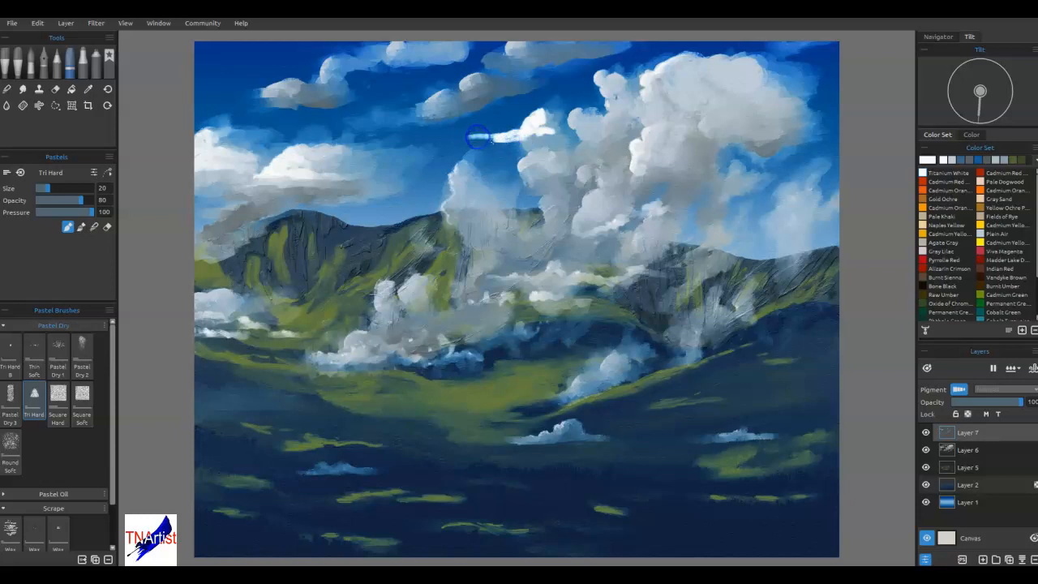
pyautogui.moveTo(509, 138); pyautogui.dragTo(547, 132)
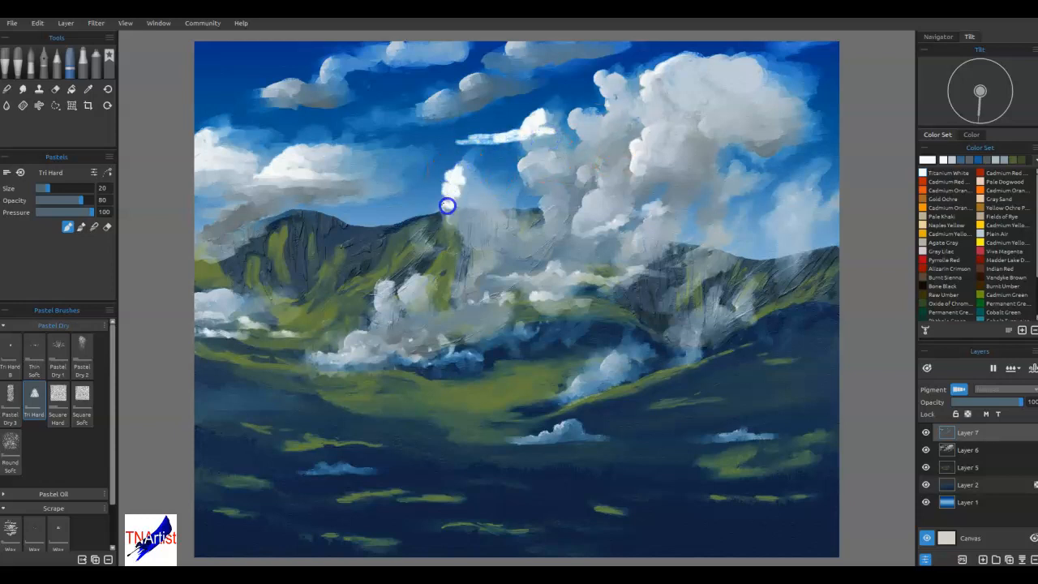
pyautogui.press('b')
pyautogui.moveTo(463, 195)
pyautogui.mouseDown()
pyautogui.moveTo(487, 209)
pyautogui.moveTo(457, 214)
pyautogui.moveTo(595, 172)
pyautogui.moveTo(541, 130)
pyautogui.moveTo(528, 139)
pyautogui.moveTo(598, 143)
pyautogui.moveTo(637, 182)
pyautogui.mouseUp()
# - Paint broad white highlights over the large cloud's crown and middle lobes with the brush at size 40
pyautogui.moveTo(776, 169)
pyautogui.mouseDown()
pyautogui.moveTo(732, 200)
pyautogui.moveTo(742, 234)
pyautogui.moveTo(665, 246)
pyautogui.moveTo(634, 268)
pyautogui.moveTo(680, 274)
pyautogui.moveTo(661, 277)
pyautogui.moveTo(675, 91)
pyautogui.mouseUp()
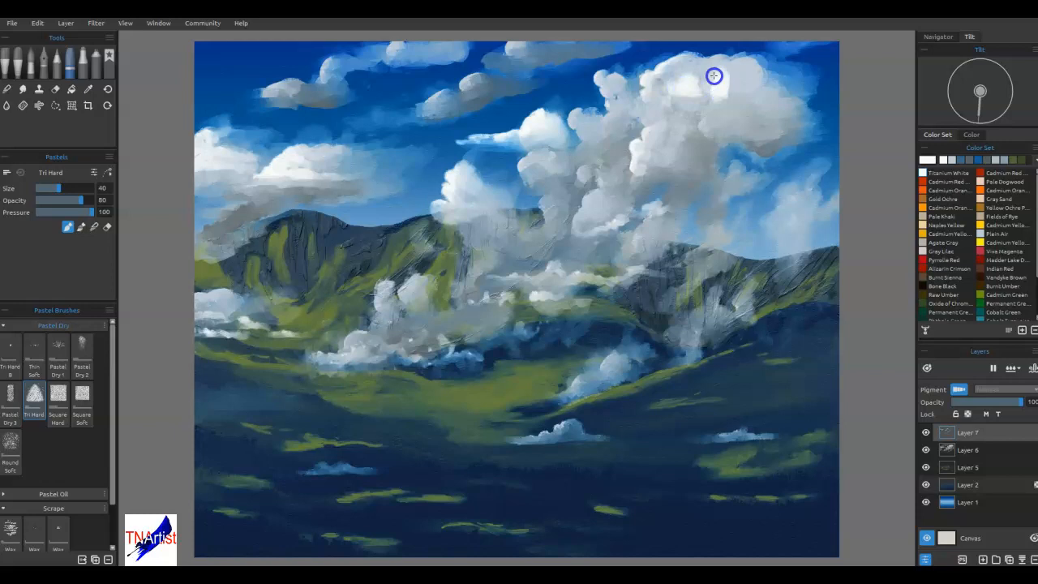
pyautogui.moveTo(738, 101)
pyautogui.mouseDown()
pyautogui.moveTo(768, 112)
pyautogui.moveTo(754, 99)
pyautogui.moveTo(725, 103)
pyautogui.moveTo(756, 94)
pyautogui.moveTo(737, 106)
pyautogui.moveTo(662, 103)
pyautogui.moveTo(676, 120)
pyautogui.moveTo(764, 92)
pyautogui.moveTo(664, 146)
pyautogui.mouseUp()
pyautogui.moveTo(658, 109)
pyautogui.mouseDown()
pyautogui.moveTo(757, 207)
pyautogui.moveTo(736, 231)
pyautogui.moveTo(600, 198)
pyautogui.moveTo(623, 213)
pyautogui.moveTo(631, 259)
pyautogui.moveTo(616, 212)
pyautogui.moveTo(595, 197)
pyautogui.moveTo(599, 210)
pyautogui.moveTo(580, 217)
pyautogui.moveTo(637, 214)
pyautogui.moveTo(651, 244)
pyautogui.moveTo(651, 227)
pyautogui.moveTo(651, 237)
pyautogui.moveTo(602, 203)
pyautogui.mouseUp()
# - Blend the large cloud's broad white highlights into its grey shadows with the brush at size 35
pyautogui.press('[')
pyautogui.press('[')
pyautogui.press('b')
pyautogui.press(']')
pyautogui.press(']')
pyautogui.press(']')
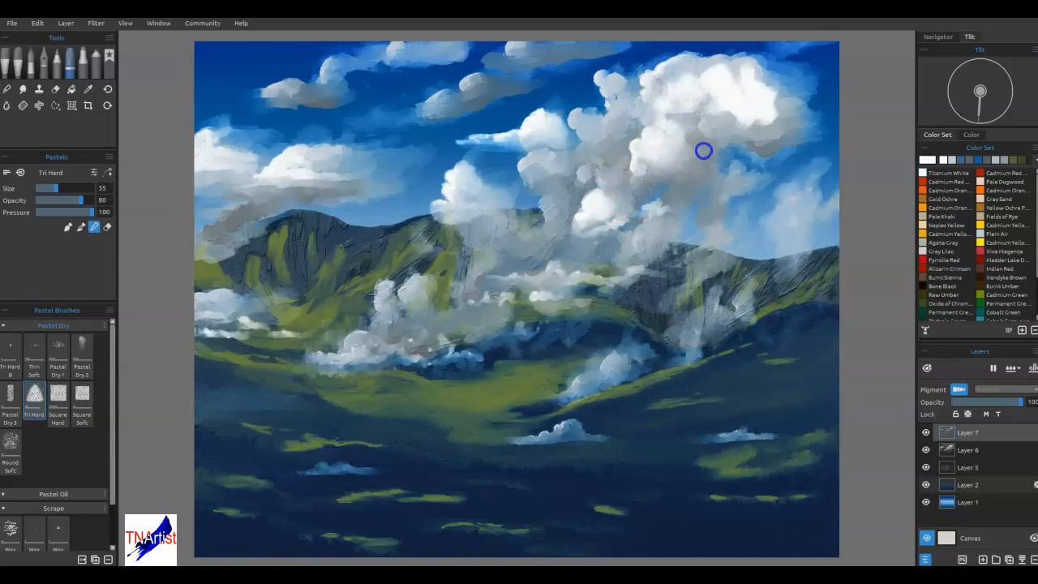
pyautogui.moveTo(763, 102)
pyautogui.mouseDown()
pyautogui.moveTo(776, 109)
pyautogui.moveTo(772, 92)
pyautogui.moveTo(723, 130)
pyautogui.moveTo(718, 103)
pyautogui.mouseUp()
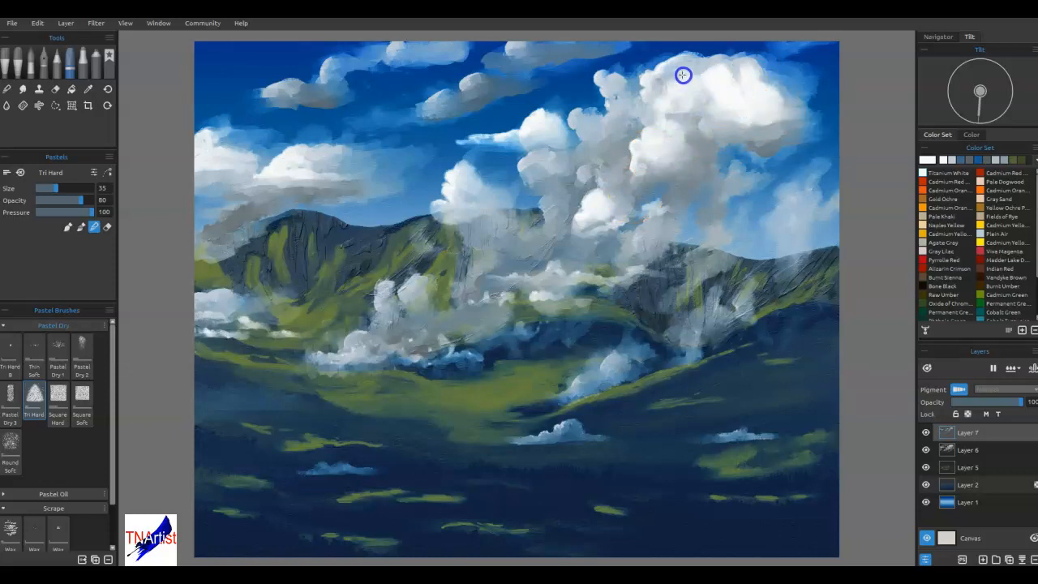
pyautogui.moveTo(781, 305); pyautogui.dragTo(764, 352)
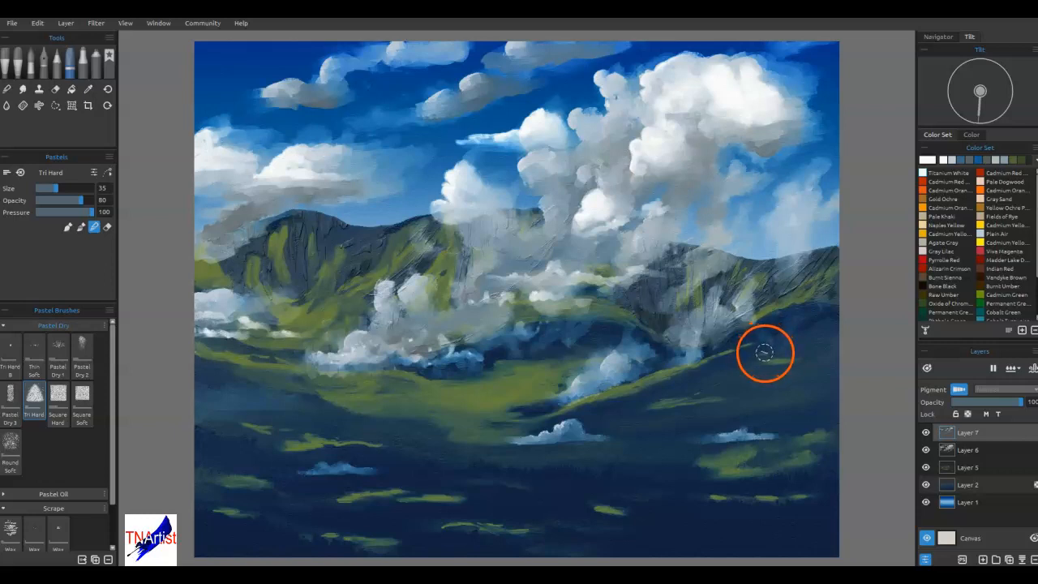
# - Paint white highlights on the small upper-left sky clouds with the brush at size 20 and blend them into the grey
pyautogui.press('b')
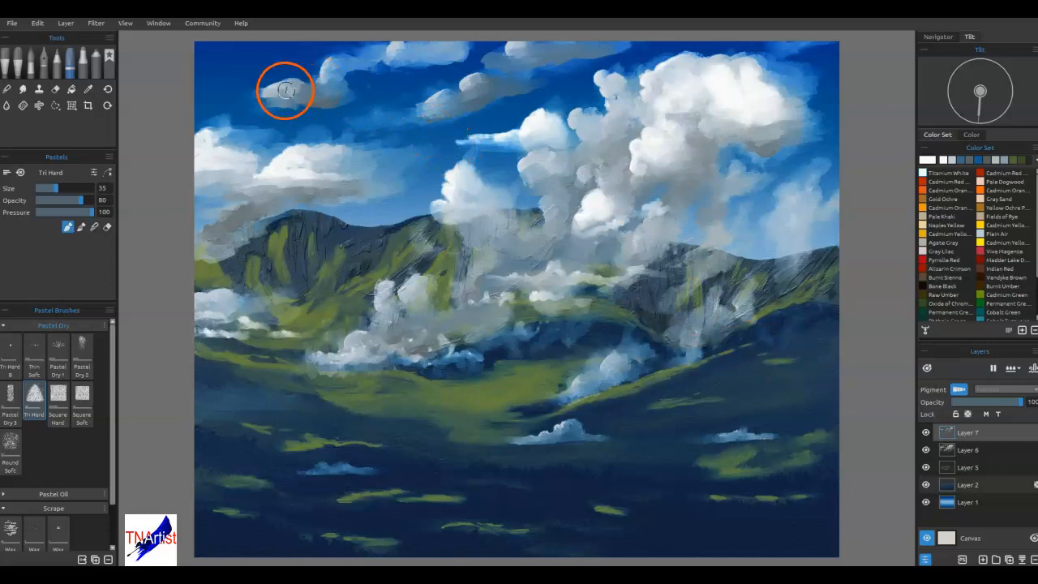
pyautogui.press('[')
pyautogui.press('[')
pyautogui.press('[')
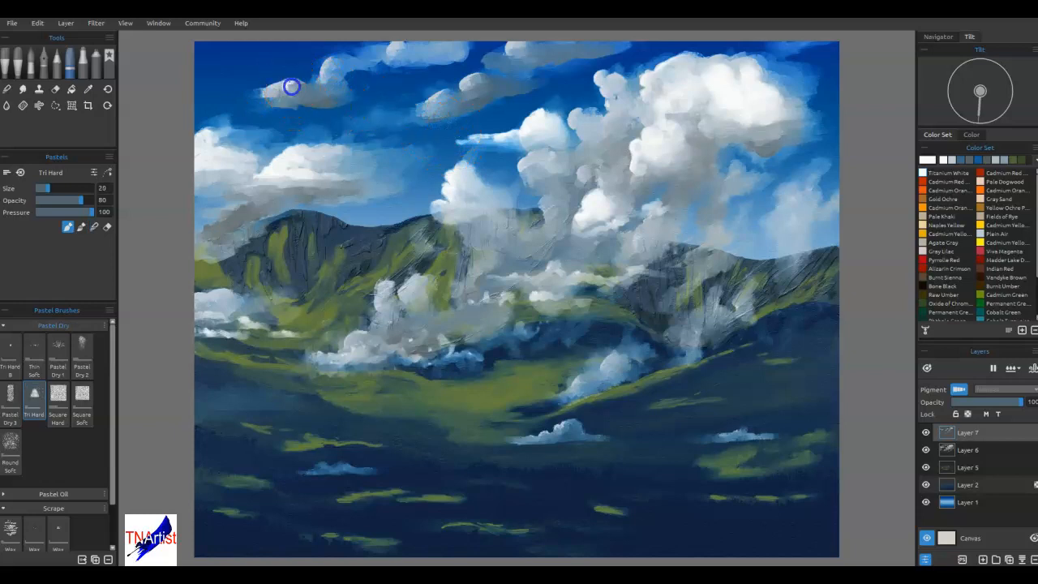
pyautogui.moveTo(302, 90)
pyautogui.mouseDown()
pyautogui.moveTo(330, 70)
pyautogui.moveTo(365, 64)
pyautogui.mouseUp()
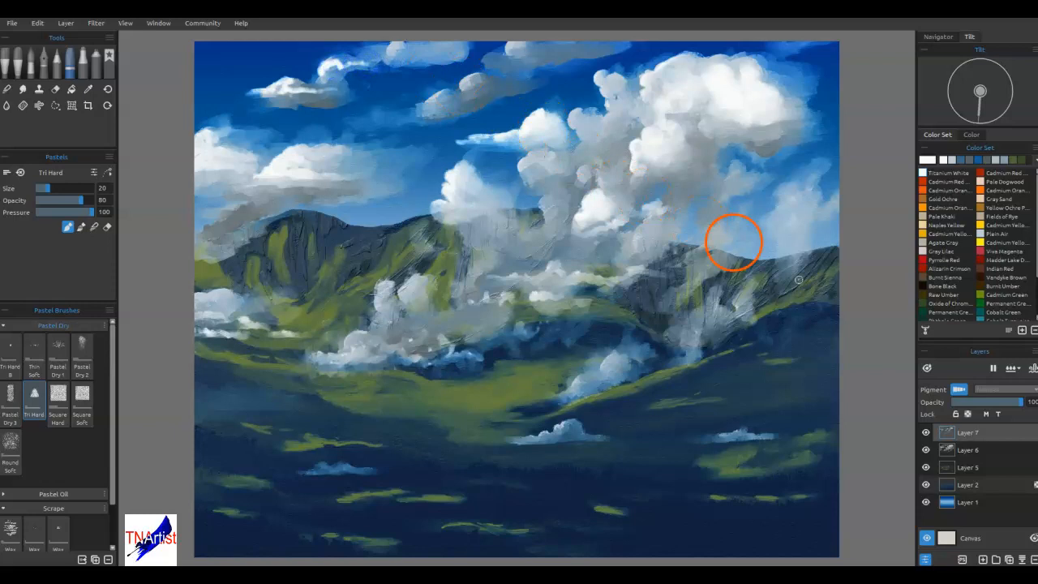
pyautogui.press('b')
pyautogui.moveTo(295, 90)
pyautogui.mouseDown()
pyautogui.moveTo(261, 92)
pyautogui.moveTo(339, 92)
pyautogui.moveTo(285, 93)
pyautogui.moveTo(350, 65)
pyautogui.moveTo(380, 67)
pyautogui.moveTo(351, 68)
pyautogui.moveTo(375, 69)
pyautogui.moveTo(399, 50)
pyautogui.moveTo(430, 51)
pyautogui.mouseUp()
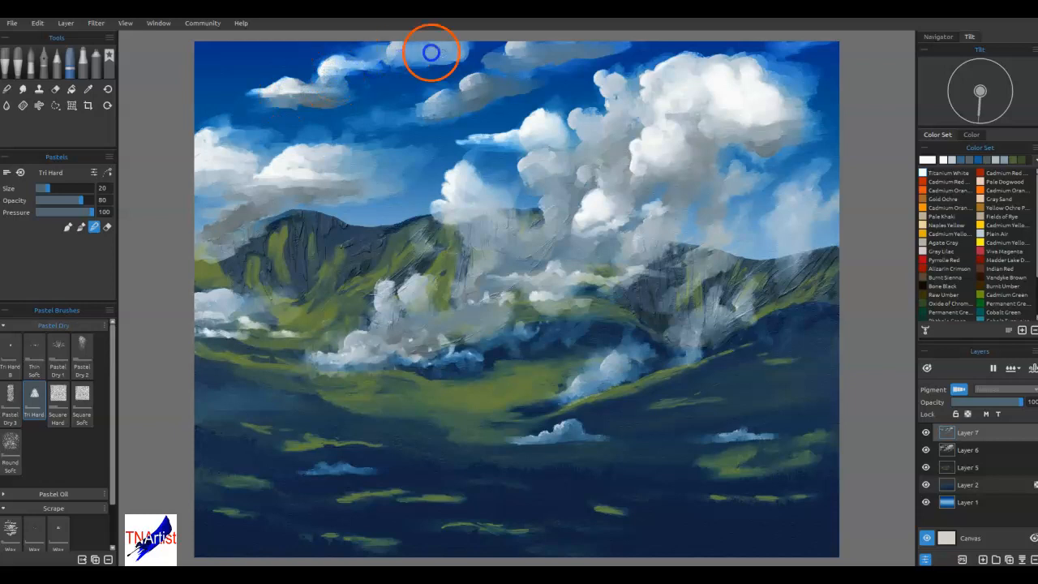
pyautogui.click(314, 91)
pyautogui.click(492, 115)
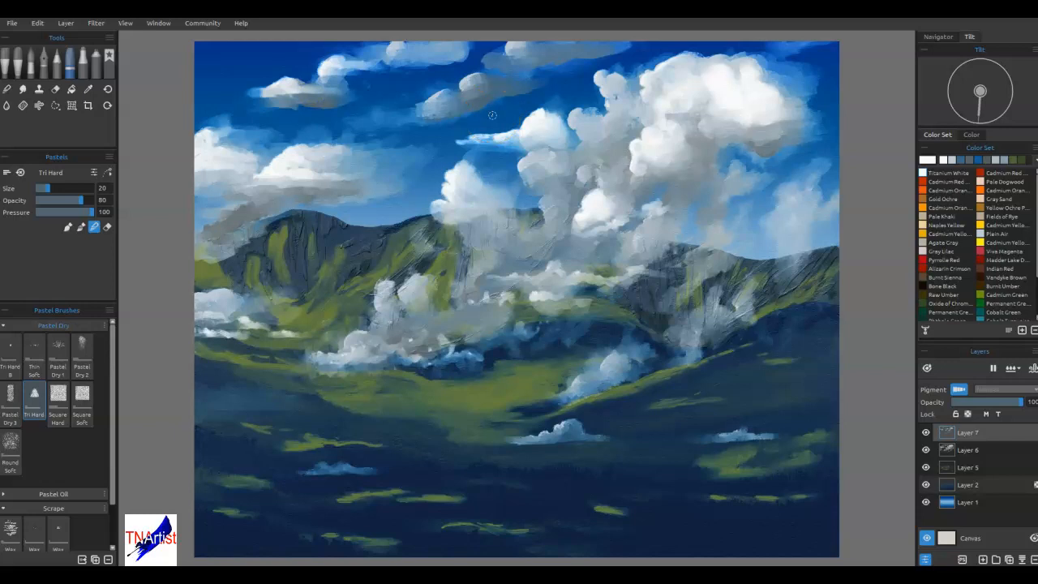
# - Add a new layer above Layer 7 and set its blend mode to Overlay
pyautogui.click(982, 560)
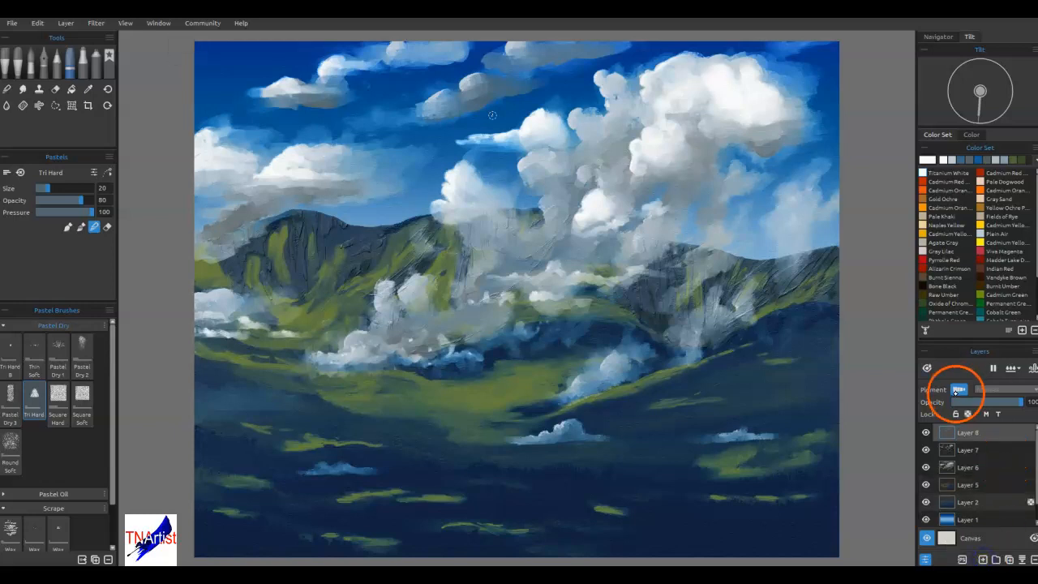
pyautogui.click(993, 389)
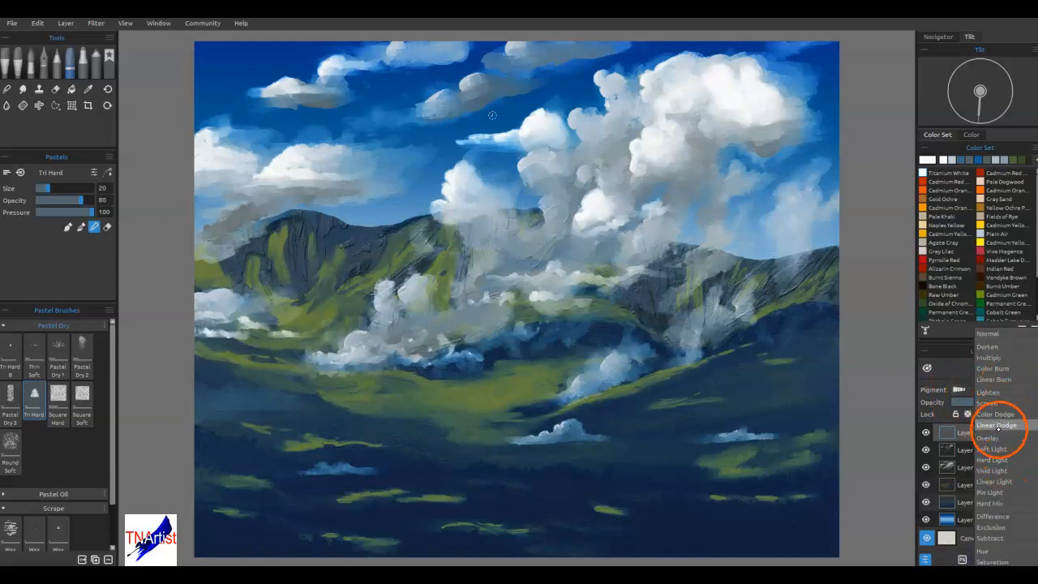
pyautogui.click(993, 438)
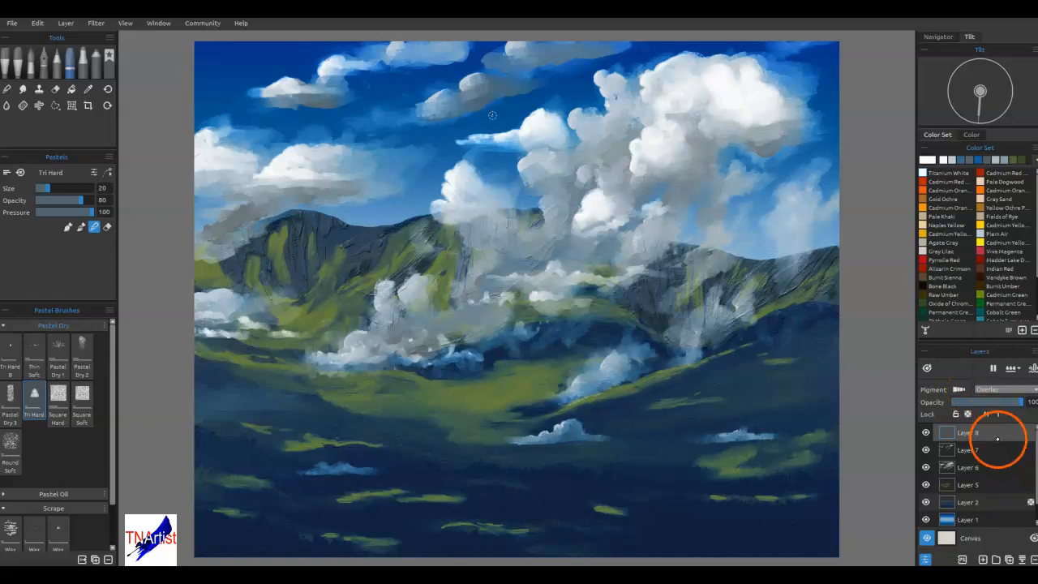
# - Paint Naples Yellow sunlight on the right foreground grass, the central valley meadow and the right ridge
pyautogui.click(946, 224)
pyautogui.moveTo(726, 475)
pyautogui.mouseDown()
pyautogui.moveTo(751, 471)
pyautogui.moveTo(693, 465)
pyautogui.moveTo(735, 466)
pyautogui.moveTo(719, 459)
pyautogui.moveTo(741, 455)
pyautogui.moveTo(799, 466)
pyautogui.mouseUp()
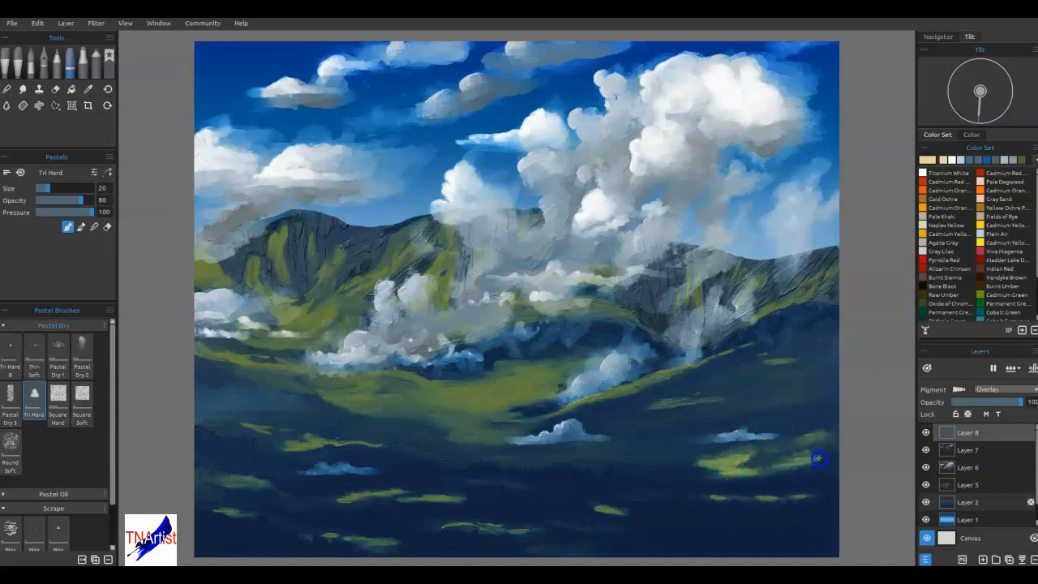
pyautogui.click(637, 452)
pyautogui.moveTo(637, 453)
pyautogui.mouseDown()
pyautogui.moveTo(454, 436)
pyautogui.moveTo(492, 433)
pyautogui.moveTo(459, 426)
pyautogui.moveTo(505, 410)
pyautogui.moveTo(458, 408)
pyautogui.moveTo(521, 402)
pyautogui.mouseUp()
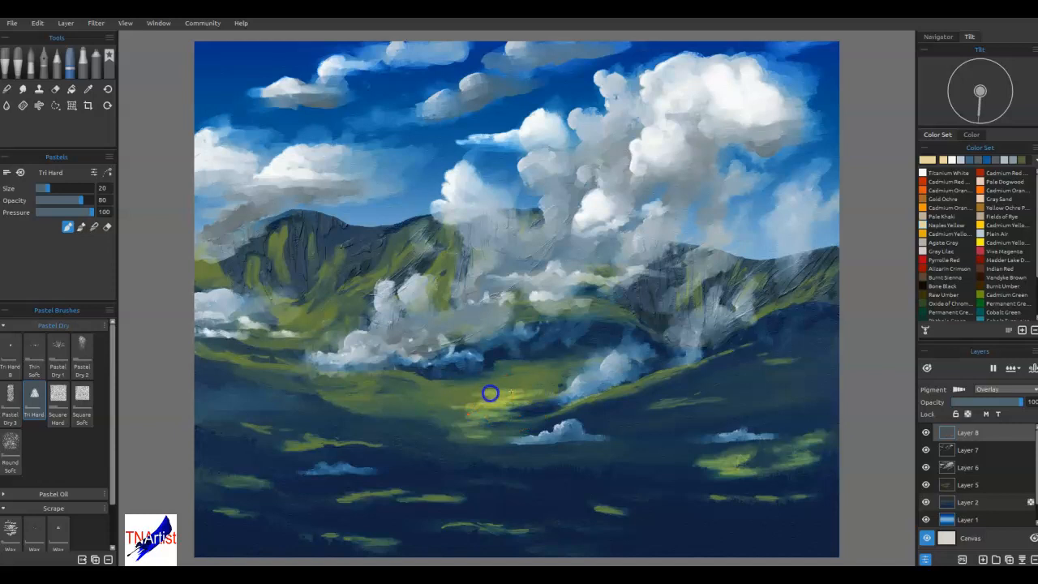
pyautogui.moveTo(555, 376)
pyautogui.mouseDown()
pyautogui.moveTo(455, 400)
pyautogui.moveTo(409, 395)
pyautogui.moveTo(495, 392)
pyautogui.moveTo(467, 389)
pyautogui.moveTo(422, 408)
pyautogui.moveTo(590, 361)
pyautogui.moveTo(573, 306)
pyautogui.moveTo(525, 314)
pyautogui.moveTo(600, 314)
pyautogui.mouseUp()
pyautogui.moveTo(750, 321)
pyautogui.mouseDown()
pyautogui.moveTo(812, 295)
pyautogui.moveTo(775, 308)
pyautogui.moveTo(808, 298)
pyautogui.moveTo(800, 350)
pyautogui.mouseUp()
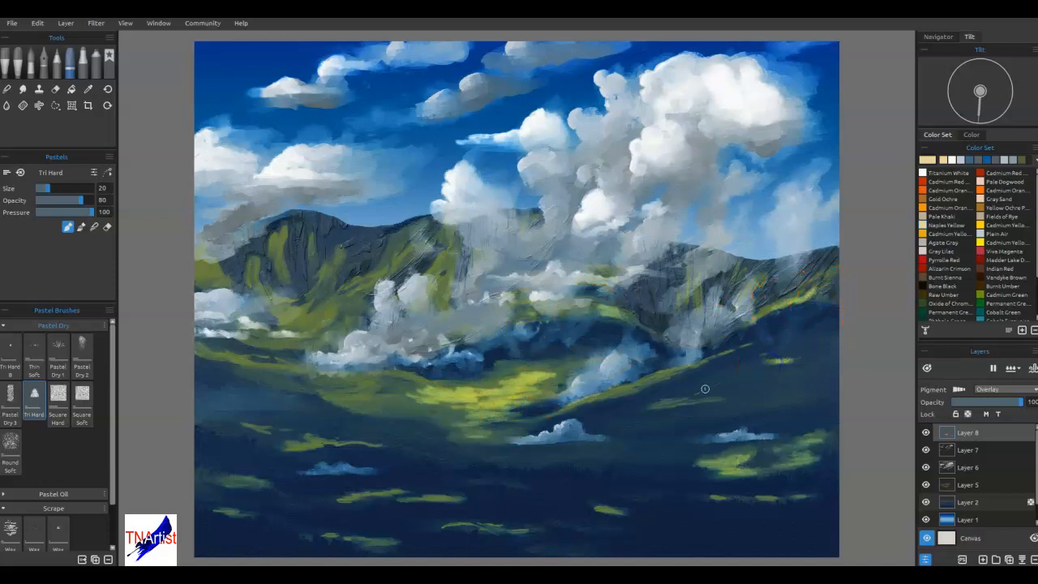
# - Extend the yellow sunlight to the meadow's left side and the scattered grass patches in the left foreground
pyautogui.moveTo(402, 380)
pyautogui.mouseDown()
pyautogui.moveTo(343, 394)
pyautogui.moveTo(382, 413)
pyautogui.moveTo(297, 445)
pyautogui.moveTo(338, 442)
pyautogui.mouseUp()
pyautogui.click(383, 451)
pyautogui.moveTo(243, 492); pyautogui.dragTo(238, 483)
pyautogui.moveTo(247, 528)
pyautogui.mouseDown()
pyautogui.moveTo(225, 510)
pyautogui.moveTo(242, 513)
pyautogui.mouseUp()
pyautogui.moveTo(364, 500); pyautogui.dragTo(434, 498)
pyautogui.moveTo(350, 538); pyautogui.dragTo(344, 542)
pyautogui.moveTo(378, 540); pyautogui.dragTo(421, 535)
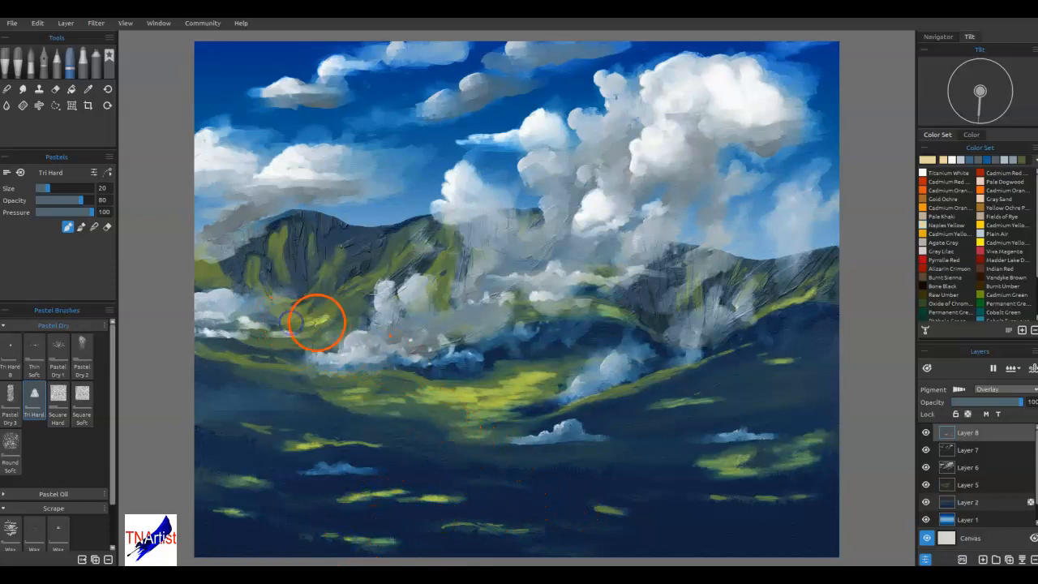
# - Paint yellow sunlight on the green slopes of the left mountain and touch up the right mountain
pyautogui.moveTo(357, 284); pyautogui.dragTo(353, 294)
pyautogui.moveTo(403, 265)
pyautogui.mouseDown()
pyautogui.moveTo(394, 264)
pyautogui.moveTo(440, 269)
pyautogui.mouseUp()
pyautogui.moveTo(280, 268); pyautogui.dragTo(282, 234)
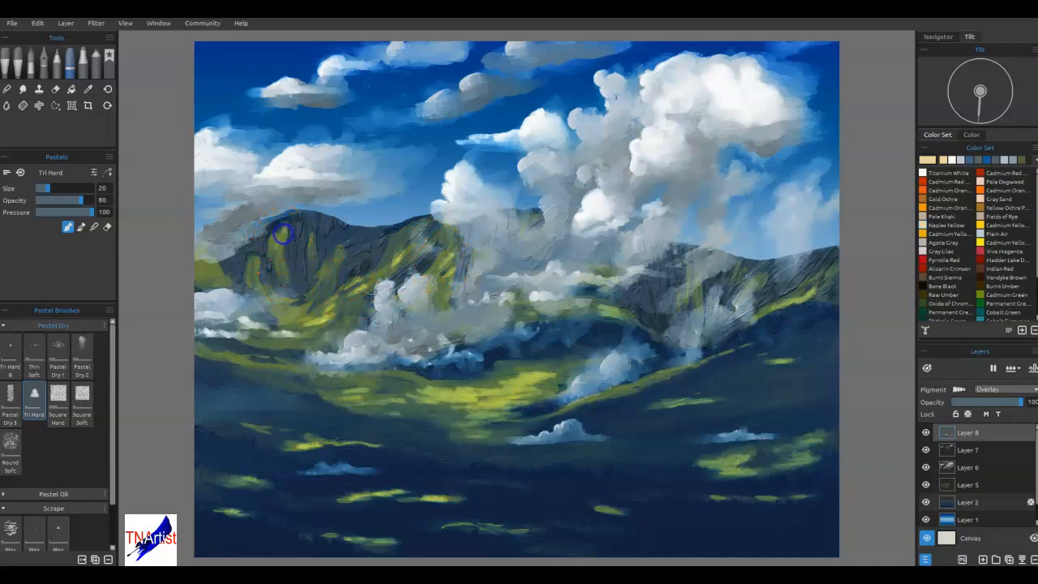
pyautogui.moveTo(229, 273); pyautogui.dragTo(211, 277)
pyautogui.click(357, 286)
pyautogui.moveTo(749, 289); pyautogui.dragTo(719, 292)
# - Add more yellow light across the central meadow, along the hillside edge and on the far-left valley floor
pyautogui.moveTo(501, 384); pyautogui.dragTo(516, 369)
pyautogui.moveTo(628, 373)
pyautogui.mouseDown()
pyautogui.moveTo(583, 398)
pyautogui.moveTo(609, 401)
pyautogui.mouseUp()
pyautogui.click(697, 364)
pyautogui.click(468, 373)
pyautogui.click(346, 402)
pyautogui.click(390, 409)
pyautogui.moveTo(253, 367); pyautogui.dragTo(246, 376)
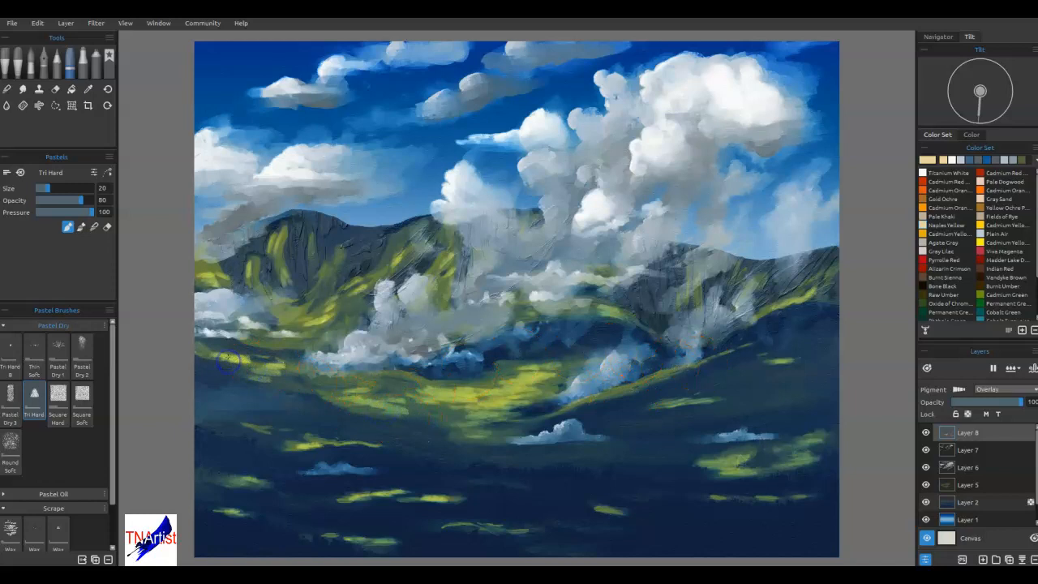
# - Blend the yellow light on the foreground grass patches and across the central and left meadow
pyautogui.moveTo(708, 467)
pyautogui.mouseDown()
pyautogui.moveTo(752, 452)
pyautogui.moveTo(761, 471)
pyautogui.mouseUp()
pyautogui.click(610, 507)
pyautogui.moveTo(524, 509); pyautogui.dragTo(456, 499)
pyautogui.moveTo(342, 499); pyautogui.dragTo(388, 495)
pyautogui.moveTo(314, 446)
pyautogui.mouseDown()
pyautogui.moveTo(300, 445)
pyautogui.moveTo(364, 439)
pyautogui.mouseUp()
pyautogui.click(424, 413)
pyautogui.moveTo(443, 398)
pyautogui.mouseDown()
pyautogui.moveTo(503, 395)
pyautogui.moveTo(558, 366)
pyautogui.mouseUp()
pyautogui.moveTo(488, 387); pyautogui.dragTo(477, 414)
pyautogui.click(412, 403)
pyautogui.click(401, 414)
pyautogui.click(382, 394)
pyautogui.moveTo(329, 390); pyautogui.dragTo(271, 377)
pyautogui.click(277, 365)
pyautogui.click(220, 357)
# - Blend the yellow light on the left mountain slopes, the right ridge and the neighbouring parts of the meadow
pyautogui.moveTo(349, 290); pyautogui.dragTo(336, 293)
pyautogui.moveTo(452, 255); pyautogui.dragTo(450, 271)
pyautogui.moveTo(784, 313); pyautogui.dragTo(795, 300)
pyautogui.moveTo(607, 319); pyautogui.dragTo(617, 311)
pyautogui.moveTo(529, 357); pyautogui.dragTo(535, 382)
pyautogui.click(442, 392)
pyautogui.moveTo(388, 395); pyautogui.dragTo(353, 389)
pyautogui.click(224, 285)
pyautogui.click(236, 362)
pyautogui.click(325, 325)
pyautogui.click(357, 290)
pyautogui.click(324, 316)
# - Soften the remaining yellow light on the left foreground patches and smooth the meadow's bright areas
pyautogui.moveTo(306, 434)
pyautogui.mouseDown()
pyautogui.moveTo(284, 440)
pyautogui.moveTo(364, 441)
pyautogui.mouseUp()
pyautogui.click(255, 488)
pyautogui.click(236, 511)
pyautogui.click(415, 507)
pyautogui.click(601, 448)
pyautogui.click(484, 396)
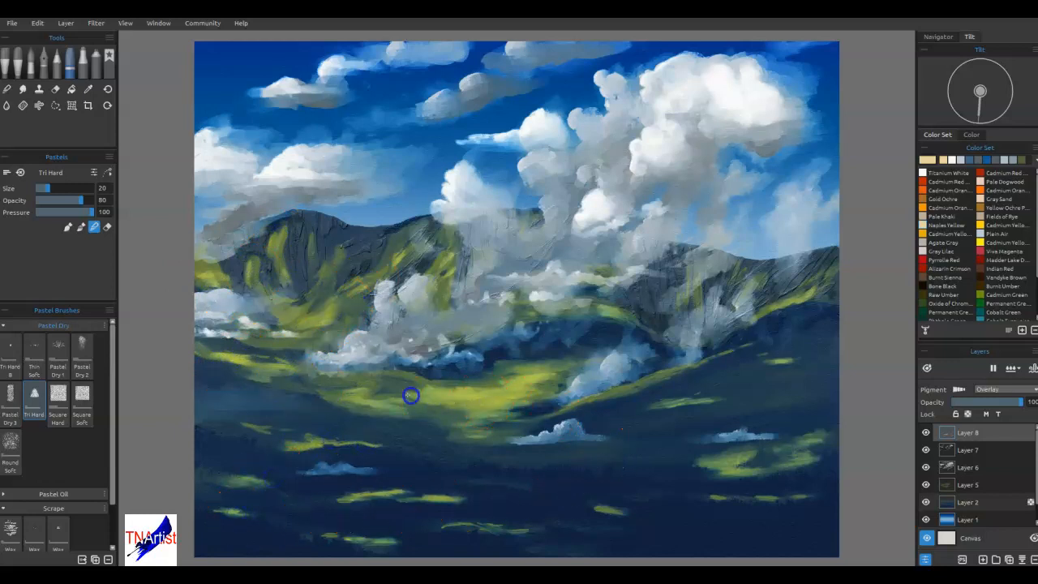
pyautogui.click(519, 387)
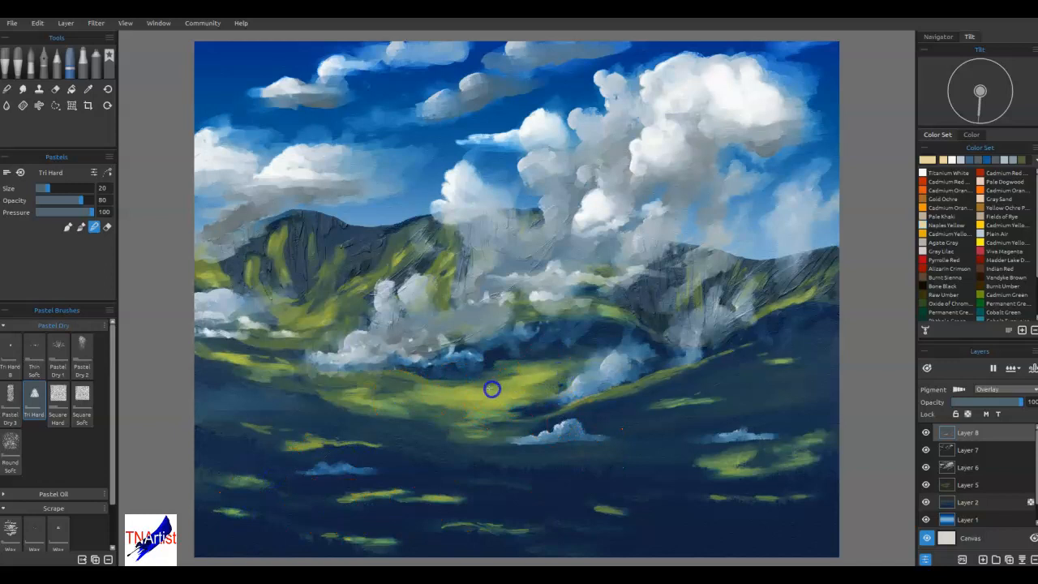
pyautogui.click(569, 390)
pyautogui.click(378, 495)
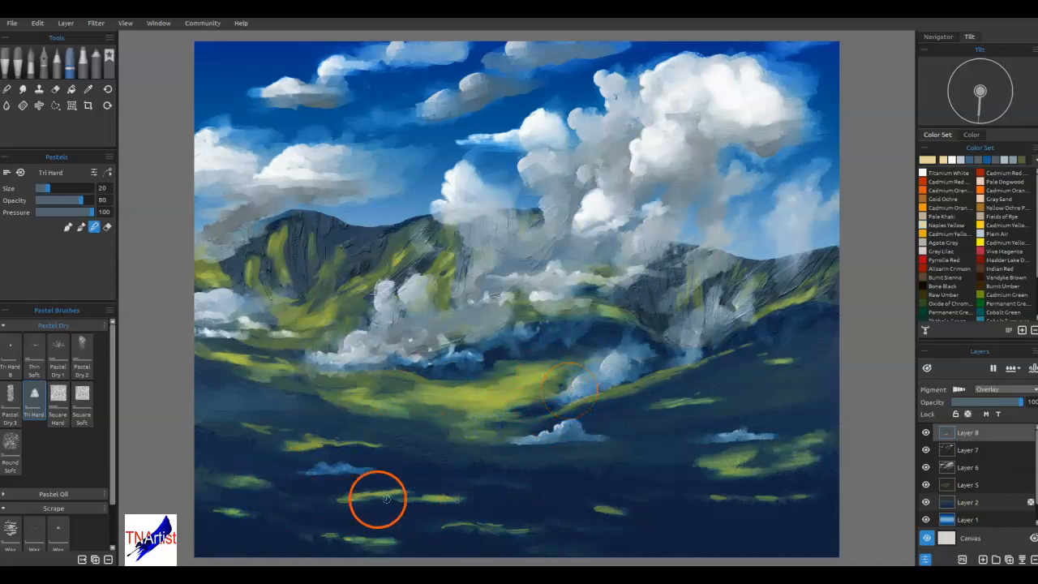
pyautogui.click(432, 488)
pyautogui.click(517, 419)
pyautogui.click(336, 387)
pyautogui.click(227, 370)
pyautogui.click(252, 361)
pyautogui.click(557, 375)
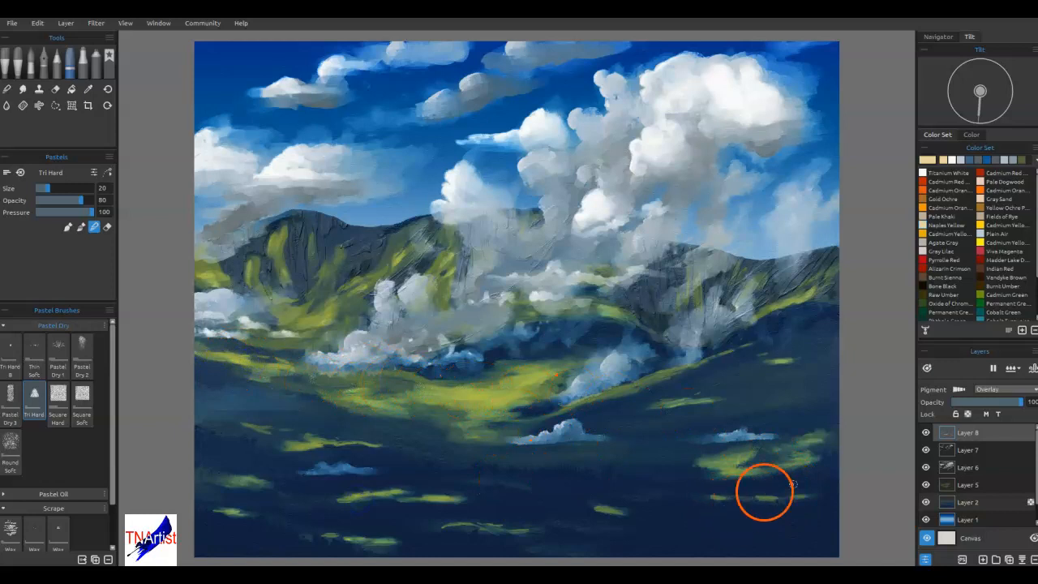
# - Add a new layer above Layer 8 and set its blend mode to Multiply
pyautogui.click(983, 559)
pyautogui.click(1004, 391)
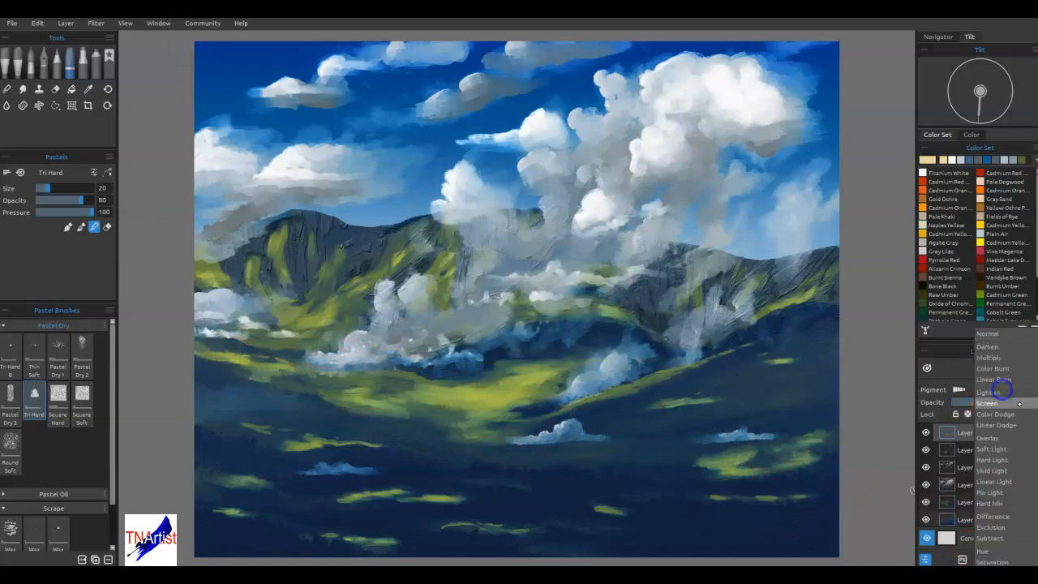
pyautogui.click(991, 358)
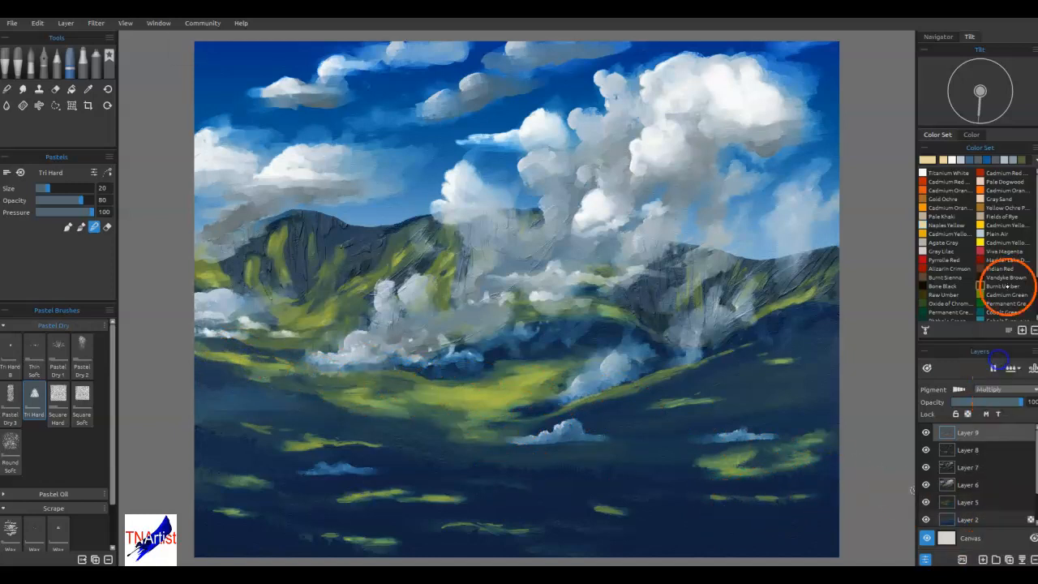
# - Paint light grey shading over the right foreground, the right hillside and the mist at its edge
pyautogui.moveTo(757, 524); pyautogui.dragTo(805, 521)
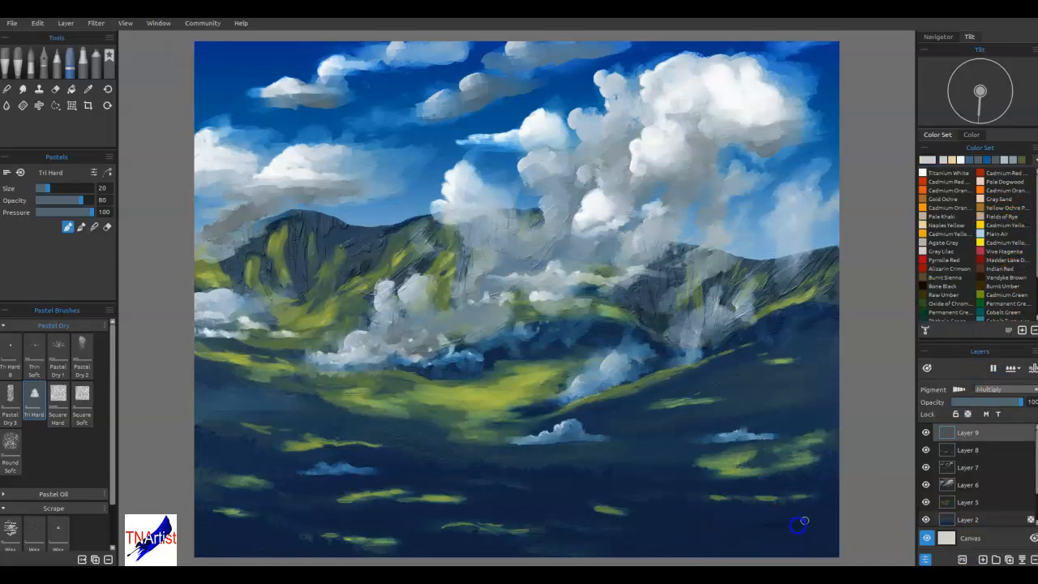
pyautogui.click(777, 413)
pyautogui.moveTo(813, 484)
pyautogui.mouseDown()
pyautogui.moveTo(802, 406)
pyautogui.moveTo(752, 381)
pyautogui.mouseUp()
pyautogui.click(658, 350)
pyautogui.click(712, 354)
pyautogui.click(743, 339)
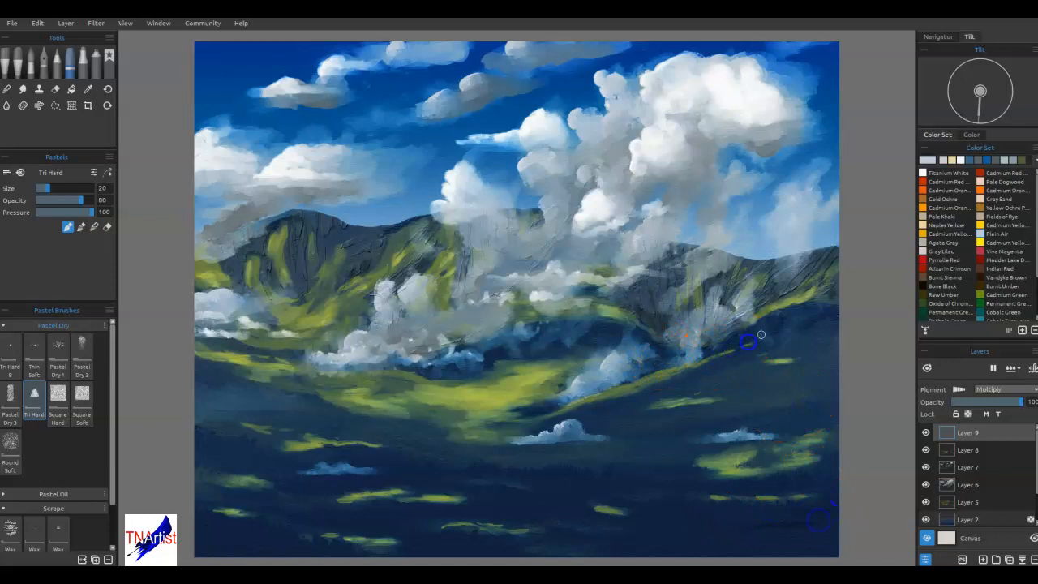
# - Shade the large cloud's underside and lower column, blending the shadows with the brush at size 40
pyautogui.moveTo(777, 265)
pyautogui.mouseDown()
pyautogui.moveTo(681, 178)
pyautogui.moveTo(705, 153)
pyautogui.moveTo(690, 139)
pyautogui.moveTo(707, 155)
pyautogui.moveTo(699, 177)
pyautogui.mouseUp()
pyautogui.press('b')
pyautogui.press(']')
pyautogui.press(']')
pyautogui.moveTo(711, 143)
pyautogui.mouseDown()
pyautogui.moveTo(697, 123)
pyautogui.moveTo(678, 174)
pyautogui.moveTo(684, 195)
pyautogui.mouseUp()
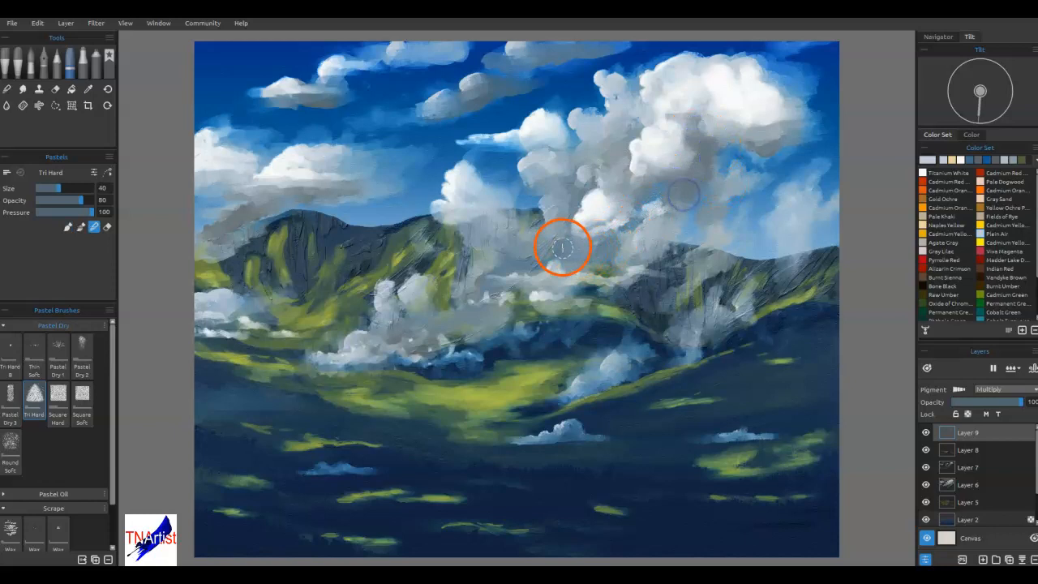
pyautogui.press('b')
pyautogui.moveTo(583, 193)
pyautogui.mouseDown()
pyautogui.moveTo(569, 229)
pyautogui.moveTo(540, 245)
pyautogui.moveTo(585, 244)
pyautogui.moveTo(527, 260)
pyautogui.moveTo(567, 249)
pyautogui.moveTo(555, 221)
pyautogui.moveTo(571, 163)
pyautogui.moveTo(549, 229)
pyautogui.moveTo(559, 253)
pyautogui.moveTo(546, 236)
pyautogui.moveTo(533, 258)
pyautogui.moveTo(585, 249)
pyautogui.moveTo(548, 252)
pyautogui.mouseUp()
pyautogui.press('n')
# - Paint bluish-grey shading on the left mountain face and the dark ground below the meadow with the brush at size 40
pyautogui.press('b')
pyautogui.moveTo(344, 245)
pyautogui.mouseDown()
pyautogui.moveTo(372, 238)
pyautogui.moveTo(346, 275)
pyautogui.mouseUp()
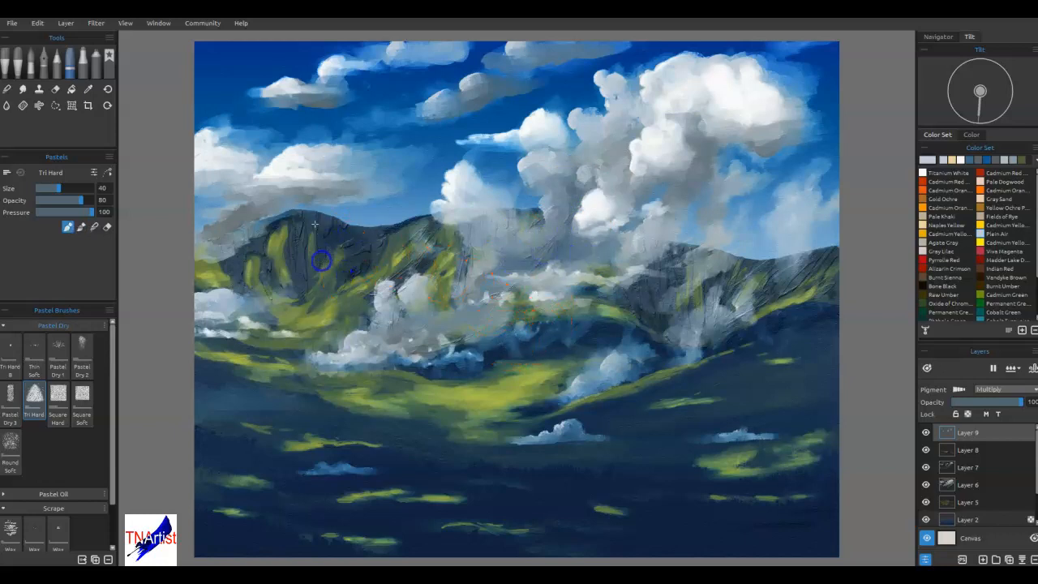
pyautogui.moveTo(301, 437)
pyautogui.mouseDown()
pyautogui.moveTo(395, 426)
pyautogui.moveTo(424, 440)
pyautogui.mouseUp()
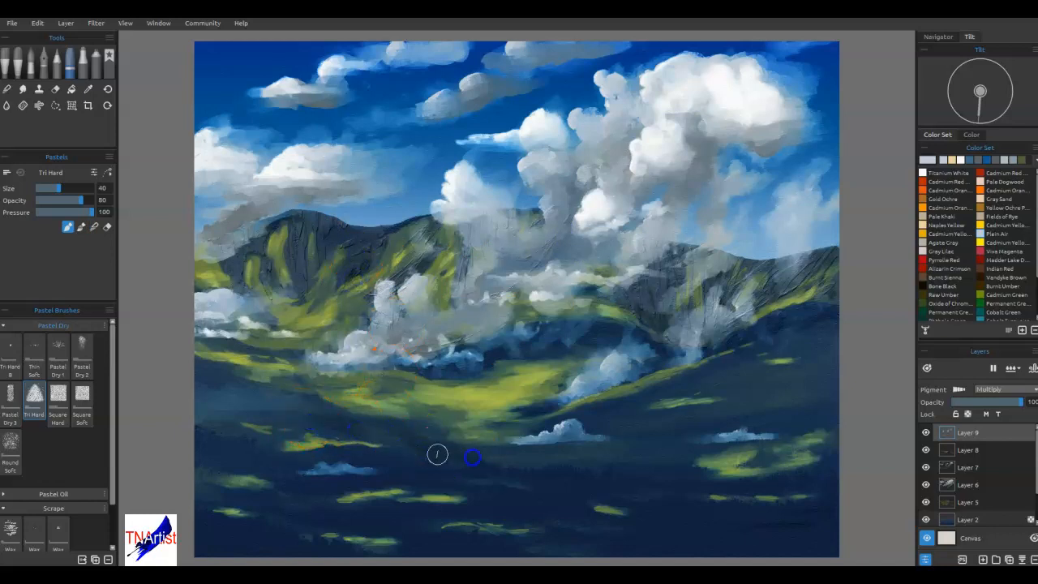
pyautogui.moveTo(391, 486)
pyautogui.mouseDown()
pyautogui.moveTo(388, 460)
pyautogui.moveTo(429, 463)
pyautogui.mouseUp()
pyautogui.moveTo(466, 516)
pyautogui.mouseDown()
pyautogui.moveTo(386, 520)
pyautogui.moveTo(397, 526)
pyautogui.moveTo(302, 520)
pyautogui.moveTo(212, 544)
pyautogui.moveTo(394, 540)
pyautogui.moveTo(482, 545)
pyautogui.mouseUp()
# - Darken the foreground from its lower-right corner up the right hillside and back across to the far-left edge
pyautogui.click(662, 541)
pyautogui.moveTo(661, 542)
pyautogui.mouseDown()
pyautogui.moveTo(788, 543)
pyautogui.moveTo(843, 524)
pyautogui.moveTo(650, 516)
pyautogui.moveTo(734, 516)
pyautogui.moveTo(754, 539)
pyautogui.moveTo(802, 521)
pyautogui.mouseUp()
pyautogui.moveTo(821, 409)
pyautogui.mouseDown()
pyautogui.moveTo(749, 407)
pyautogui.moveTo(765, 378)
pyautogui.moveTo(821, 334)
pyautogui.mouseUp()
pyautogui.moveTo(696, 381)
pyautogui.mouseDown()
pyautogui.moveTo(828, 397)
pyautogui.moveTo(632, 426)
pyautogui.moveTo(642, 418)
pyautogui.moveTo(588, 472)
pyautogui.moveTo(639, 466)
pyautogui.moveTo(606, 455)
pyautogui.mouseUp()
pyautogui.moveTo(414, 480)
pyautogui.mouseDown()
pyautogui.moveTo(249, 472)
pyautogui.moveTo(272, 452)
pyautogui.moveTo(233, 453)
pyautogui.mouseUp()
pyautogui.moveTo(190, 415)
pyautogui.mouseDown()
pyautogui.moveTo(289, 409)
pyautogui.moveTo(180, 378)
pyautogui.mouseUp()
pyautogui.moveTo(269, 479); pyautogui.dragTo(279, 485)
# - Deepen the shadows on the left mountain's slopes, the right ridge and the hillside beneath it
pyautogui.moveTo(335, 289); pyautogui.dragTo(299, 313)
pyautogui.moveTo(354, 277); pyautogui.dragTo(310, 284)
pyautogui.moveTo(369, 258)
pyautogui.mouseDown()
pyautogui.moveTo(310, 276)
pyautogui.moveTo(329, 235)
pyautogui.moveTo(295, 268)
pyautogui.moveTo(274, 231)
pyautogui.moveTo(260, 265)
pyautogui.mouseUp()
pyautogui.moveTo(238, 258); pyautogui.dragTo(238, 258)
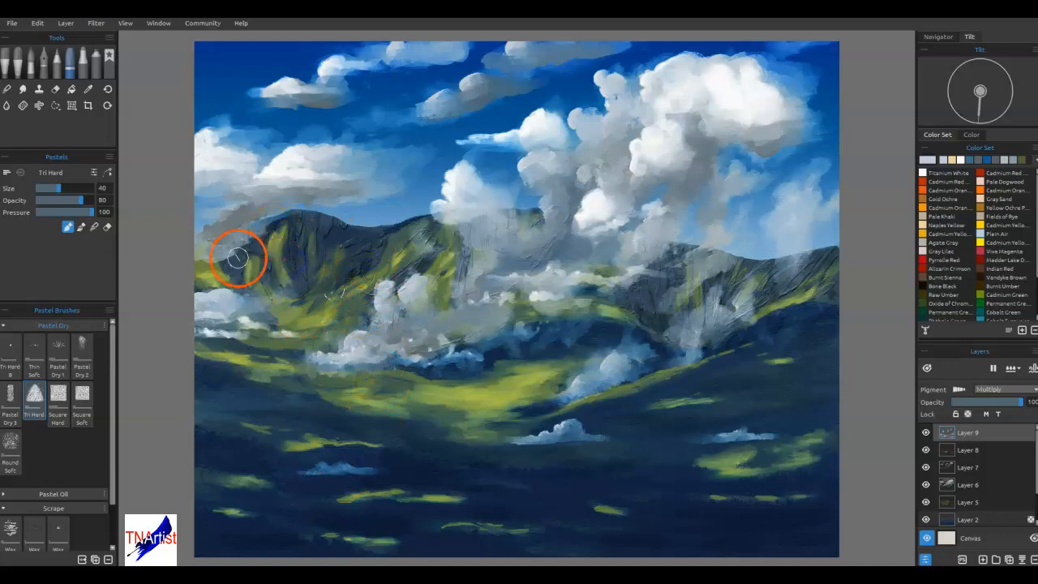
pyautogui.moveTo(817, 279)
pyautogui.mouseDown()
pyautogui.moveTo(832, 279)
pyautogui.moveTo(831, 323)
pyautogui.moveTo(796, 350)
pyautogui.mouseUp()
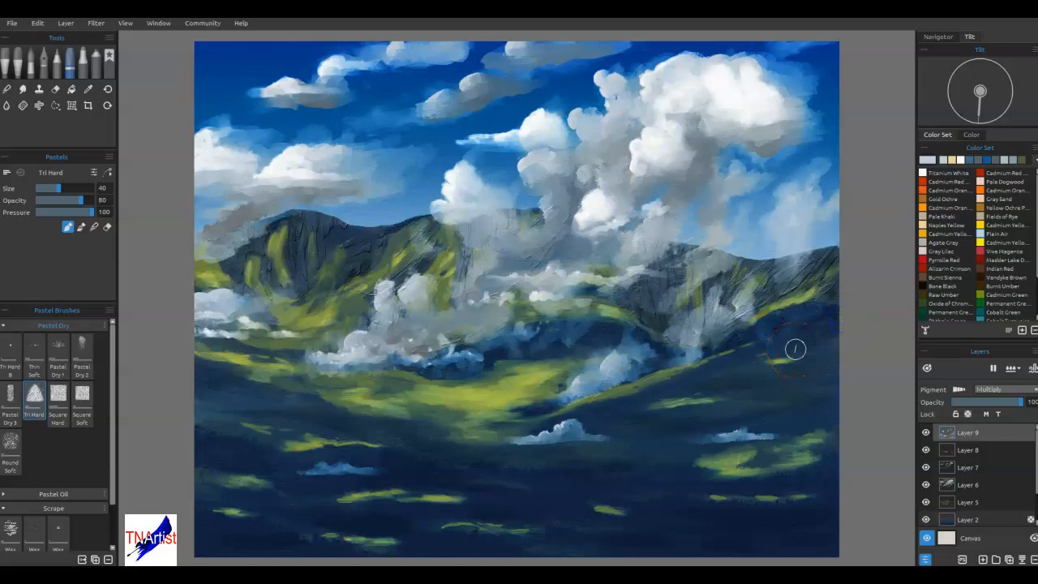
pyautogui.click(729, 462)
# - Shade the mist over the central ridge, the undersides of the valley clouds and the small foreground clouds
pyautogui.click(519, 218)
pyautogui.moveTo(521, 218); pyautogui.dragTo(535, 273)
pyautogui.moveTo(461, 285); pyautogui.dragTo(479, 309)
pyautogui.click(621, 477)
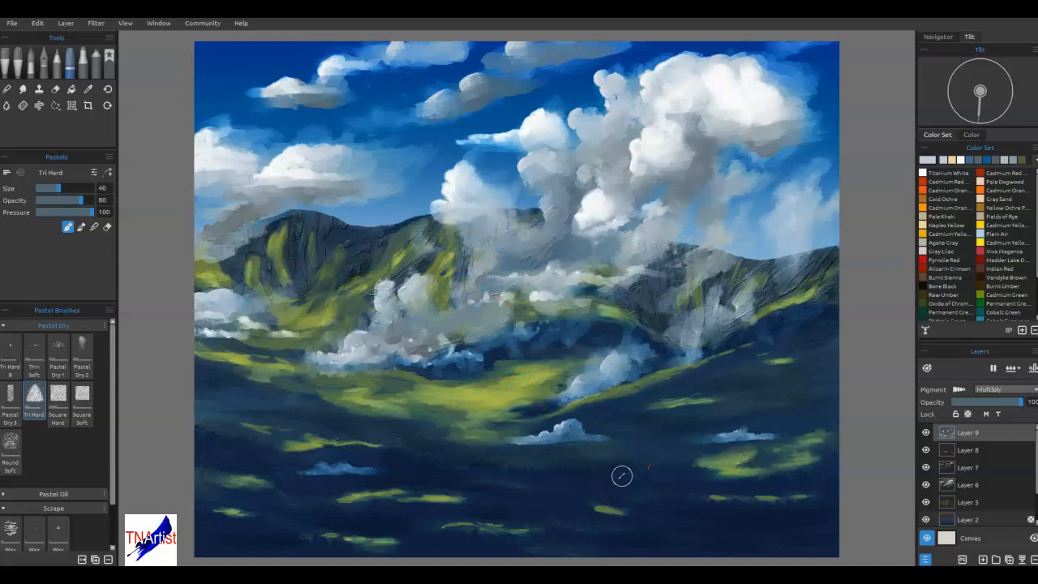
pyautogui.moveTo(519, 334); pyautogui.dragTo(476, 342)
pyautogui.click(478, 346)
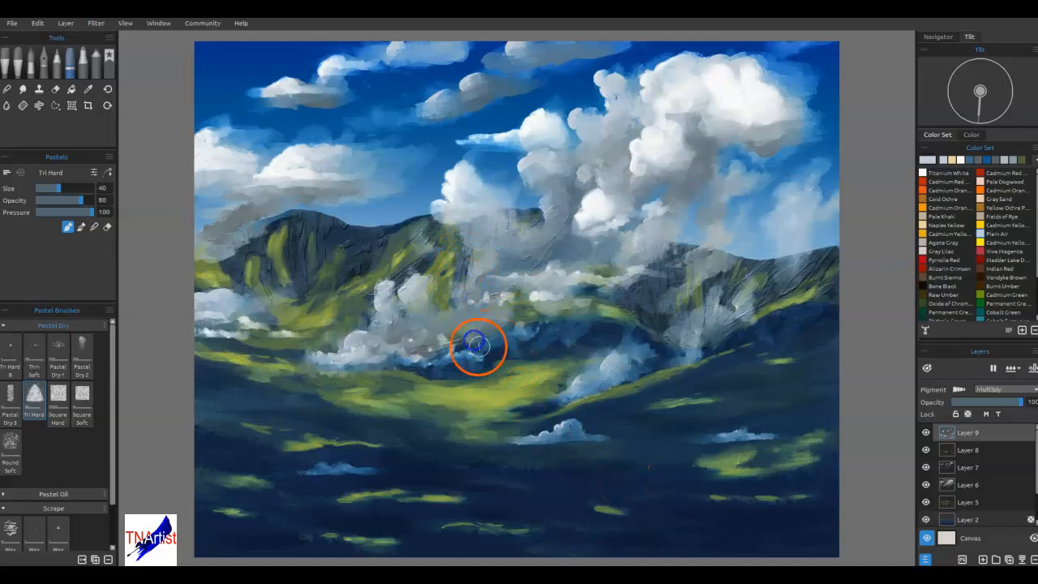
pyautogui.click(522, 313)
pyautogui.click(571, 378)
pyautogui.click(729, 439)
pyautogui.click(386, 473)
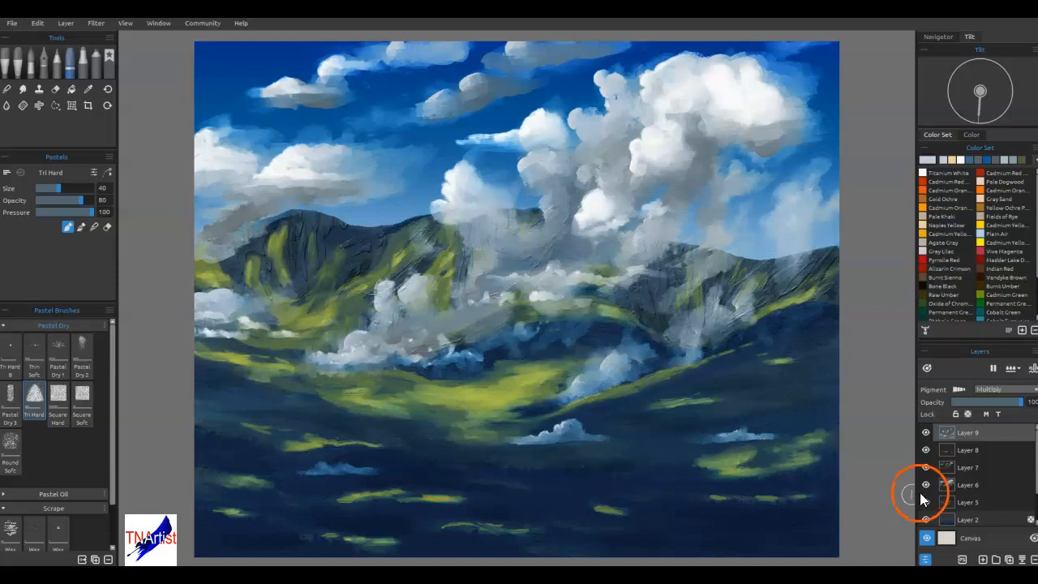
# - Add a new layer, enlarge the bird-flock stencil over the valley and paint all its birds white
pyautogui.click(983, 560)
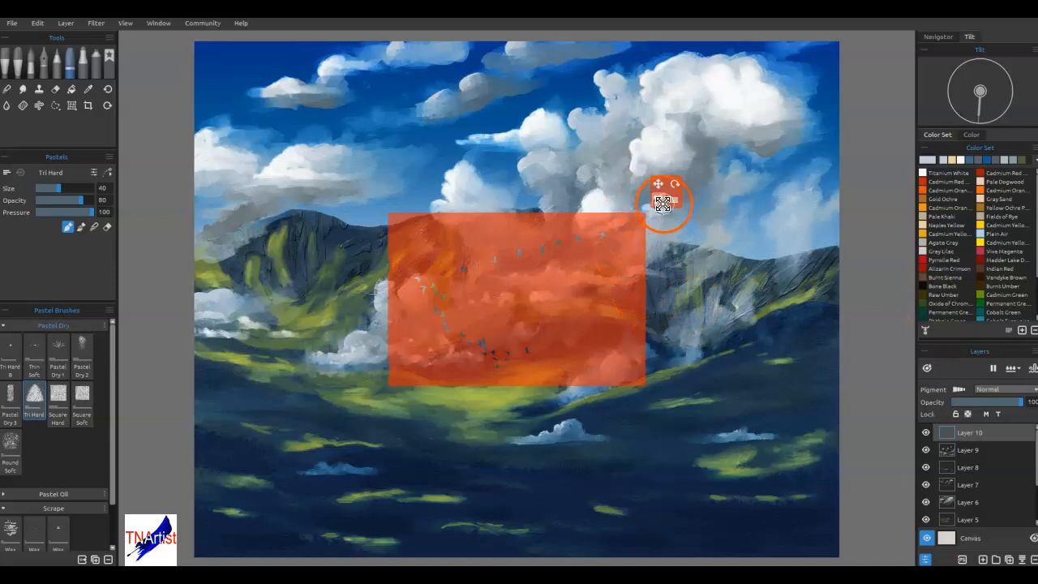
pyautogui.moveTo(659, 202); pyautogui.dragTo(797, 155)
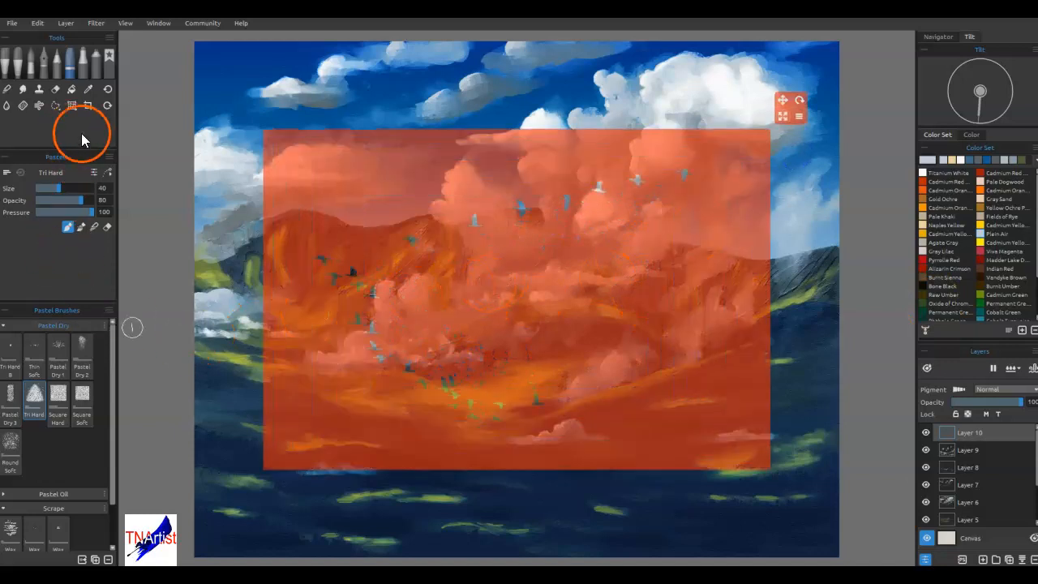
pyautogui.click(958, 156)
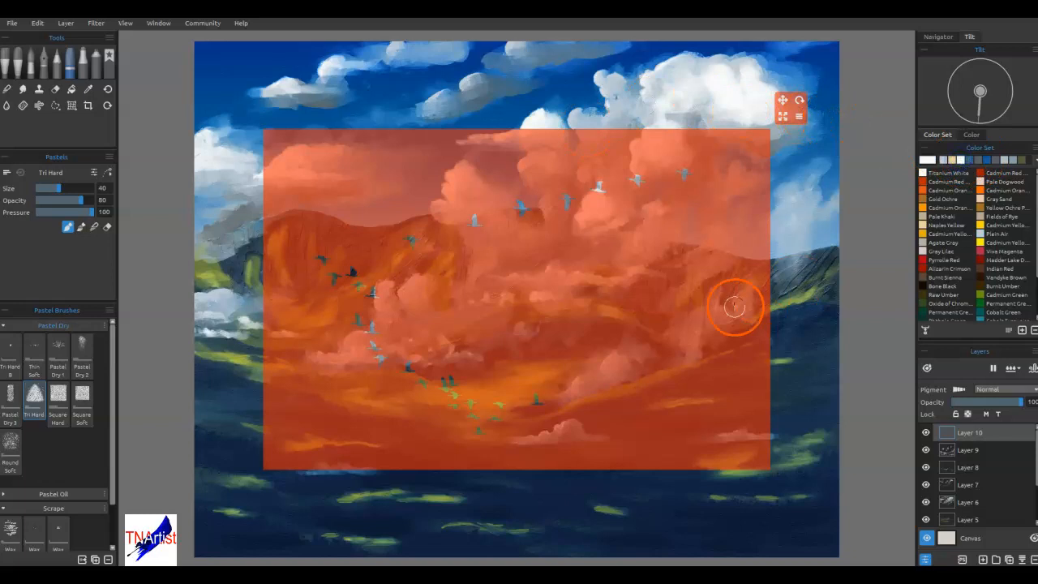
pyautogui.moveTo(671, 173)
pyautogui.mouseDown()
pyautogui.moveTo(560, 200)
pyautogui.moveTo(449, 243)
pyautogui.mouseUp()
pyautogui.moveTo(390, 283)
pyautogui.mouseDown()
pyautogui.moveTo(330, 232)
pyautogui.moveTo(321, 321)
pyautogui.moveTo(322, 268)
pyautogui.moveTo(368, 381)
pyautogui.moveTo(377, 348)
pyautogui.moveTo(421, 413)
pyautogui.moveTo(447, 431)
pyautogui.moveTo(462, 423)
pyautogui.moveTo(476, 372)
pyautogui.moveTo(484, 442)
pyautogui.moveTo(498, 443)
pyautogui.moveTo(559, 364)
pyautogui.mouseUp()
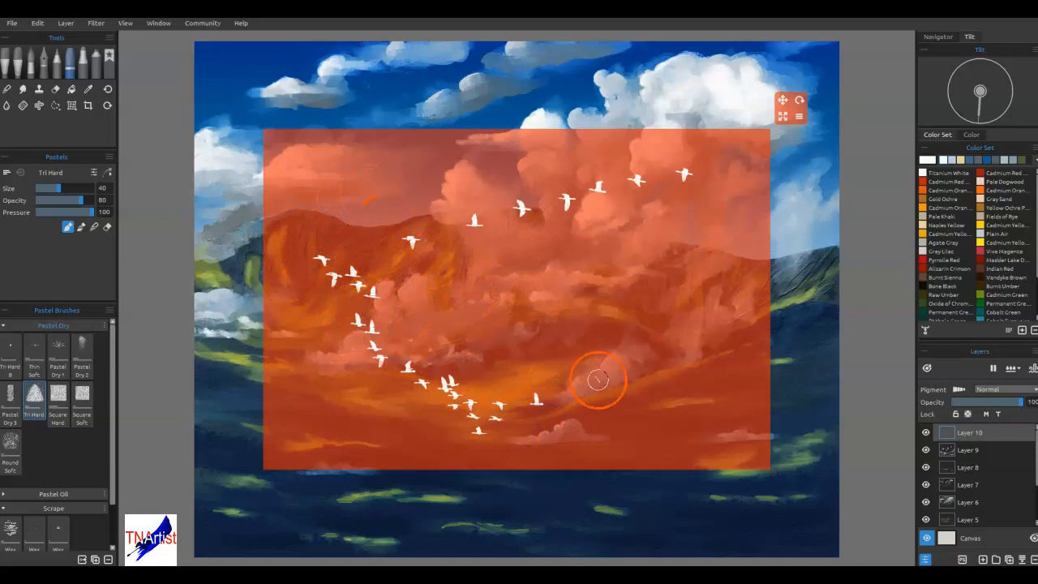
# - Remove the bird stencil, shrink the painted flock to about 1.4 × 0.95 in and place it over the dark foreground below the valley
pyautogui.press('Delete')
pyautogui.hotkey('ctrl', 't')
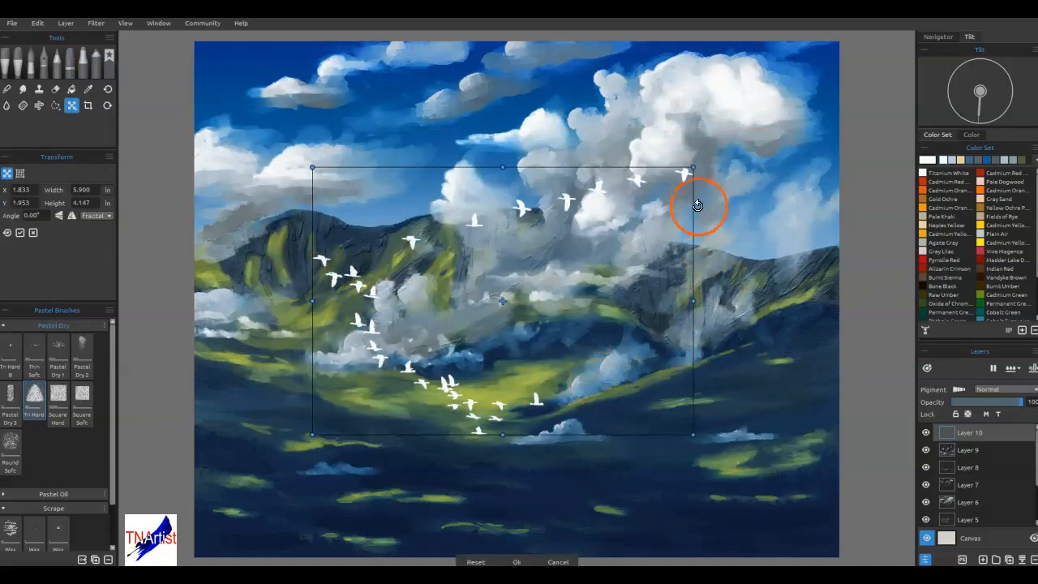
pyautogui.moveTo(695, 164); pyautogui.dragTo(406, 361)
pyautogui.moveTo(392, 405); pyautogui.dragTo(468, 453)
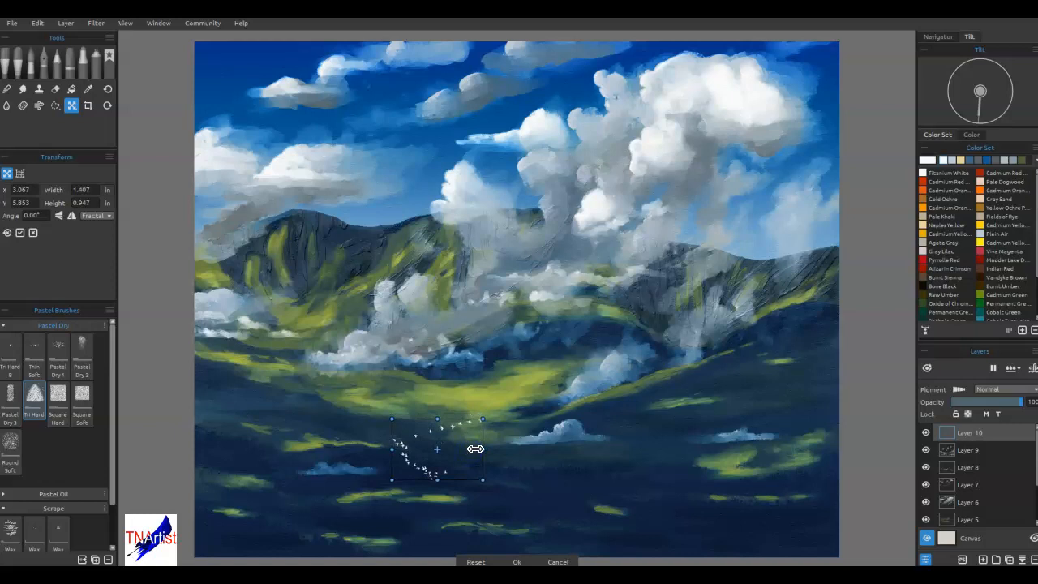
pyautogui.press('Return')
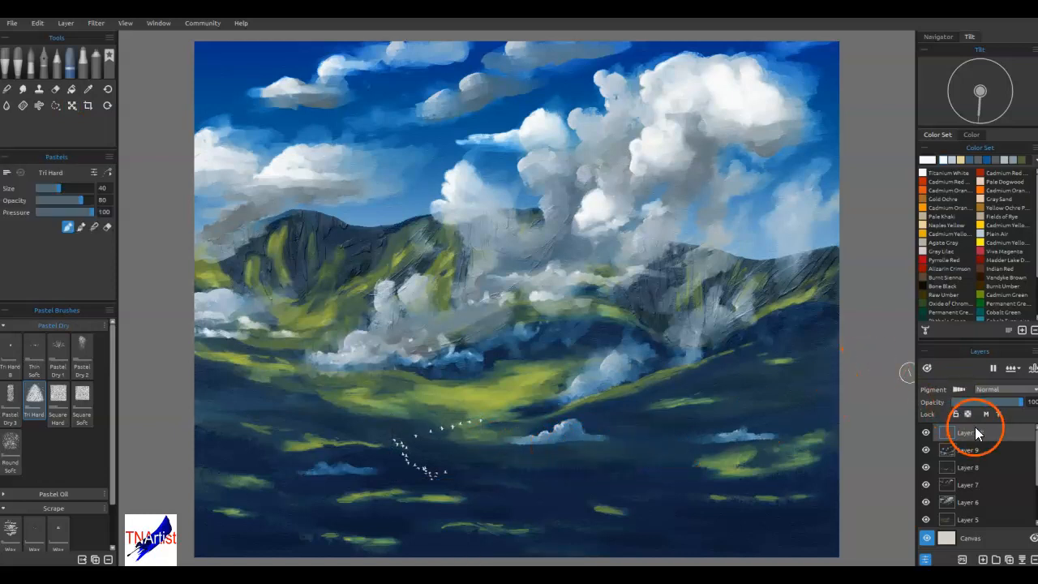
# - Duplicate the flock layer, enlarge the copy to about 1.53 × 1.11 in and place it lower in the foreground, beneath the small central cloud
pyautogui.click(1009, 560)
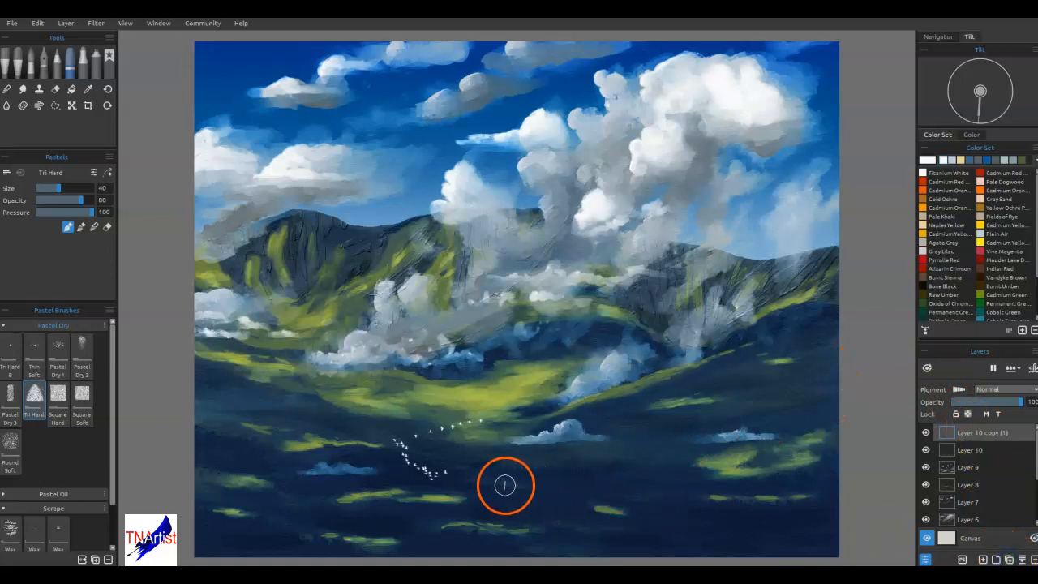
pyautogui.hotkey('ctrl', 't')
pyautogui.moveTo(503, 486); pyautogui.dragTo(623, 506)
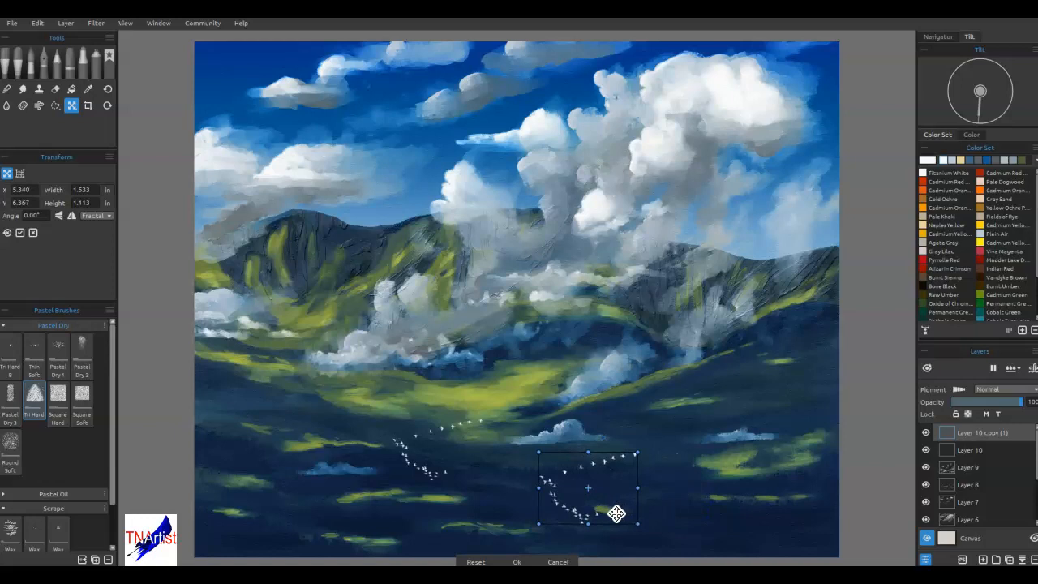
pyautogui.click(629, 511)
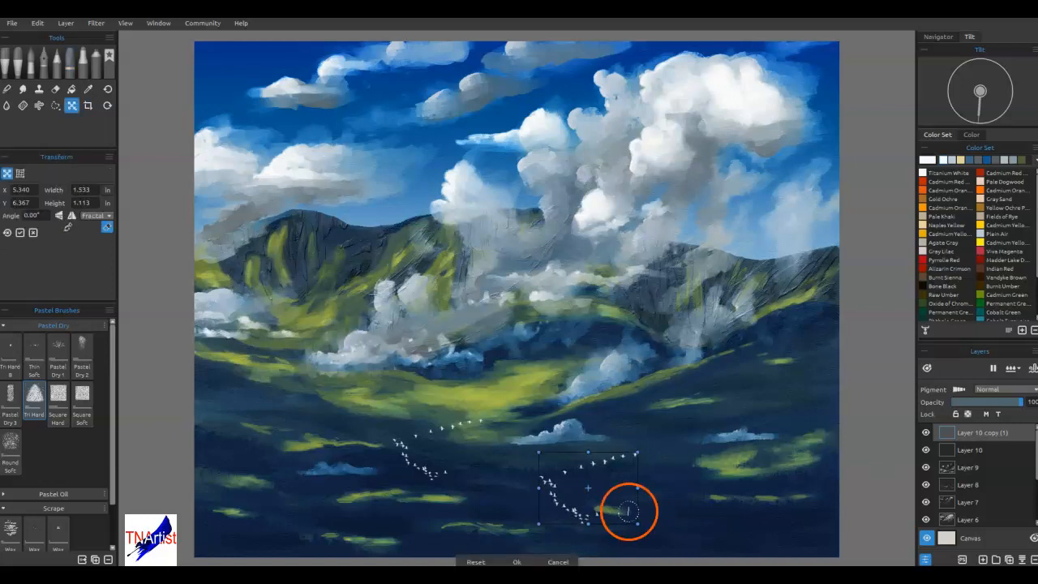
pyautogui.press('Return')
# - Thin out both flocks by erasing several birds from the copy and a few from the original on Layer 10
pyautogui.moveTo(602, 520)
pyautogui.mouseDown()
pyautogui.moveTo(558, 529)
pyautogui.moveTo(573, 527)
pyautogui.moveTo(548, 514)
pyautogui.moveTo(581, 528)
pyautogui.mouseUp()
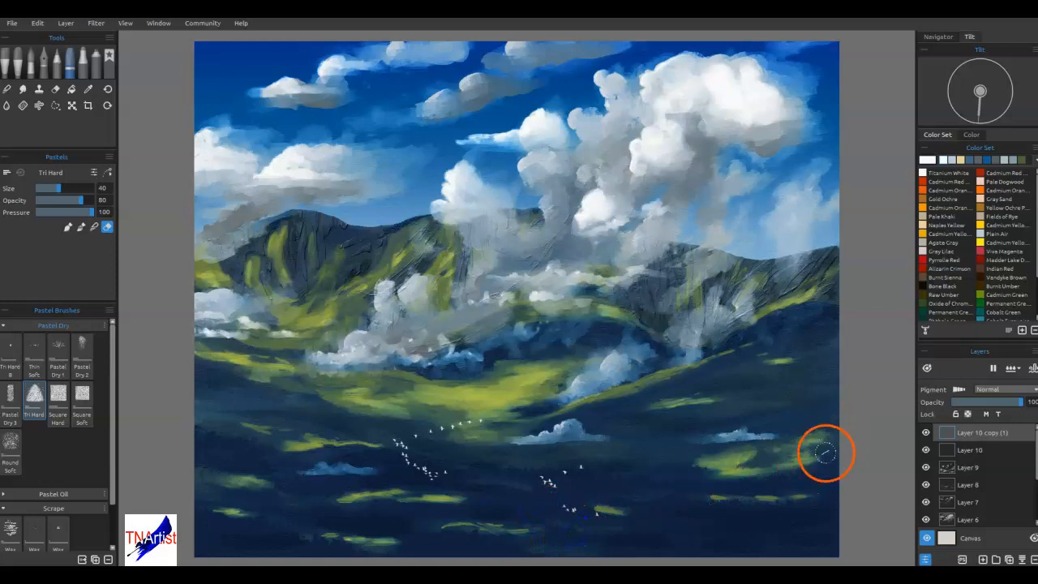
pyautogui.moveTo(421, 508)
pyautogui.mouseDown()
pyautogui.moveTo(444, 461)
pyautogui.moveTo(429, 436)
pyautogui.mouseUp()
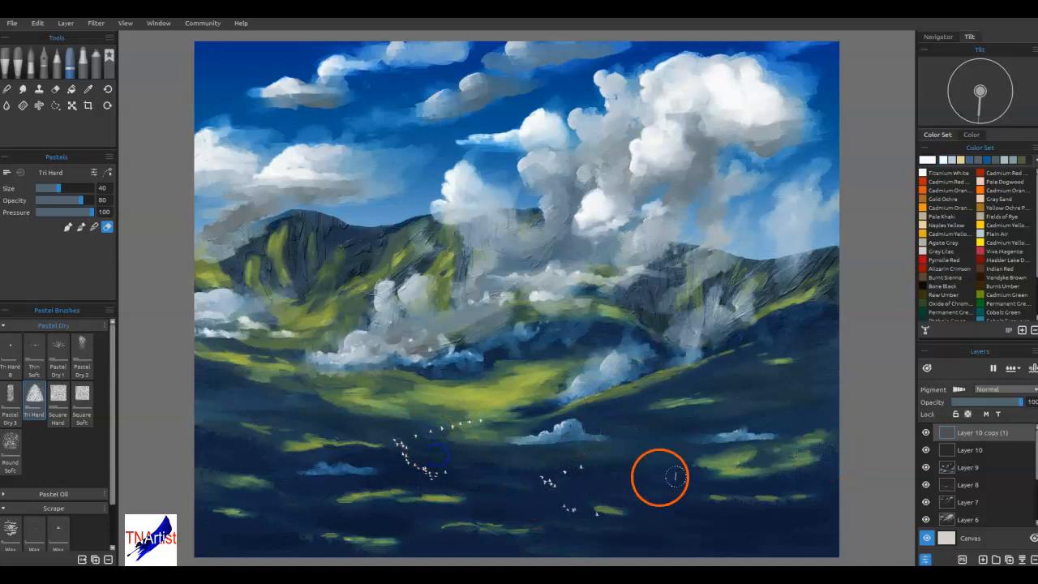
pyautogui.click(962, 451)
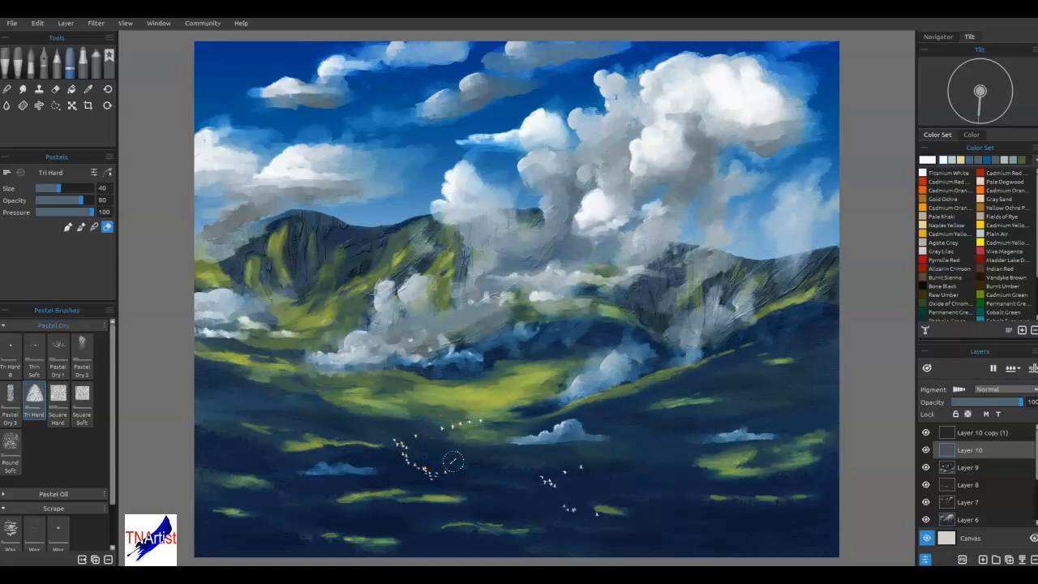
# - Toggle the visibility of Layers 7, 6, 5 and 2 in turn to examine what each contributes to the painting
pyautogui.click(950, 473)
pyautogui.click(926, 502)
pyautogui.click(926, 502)
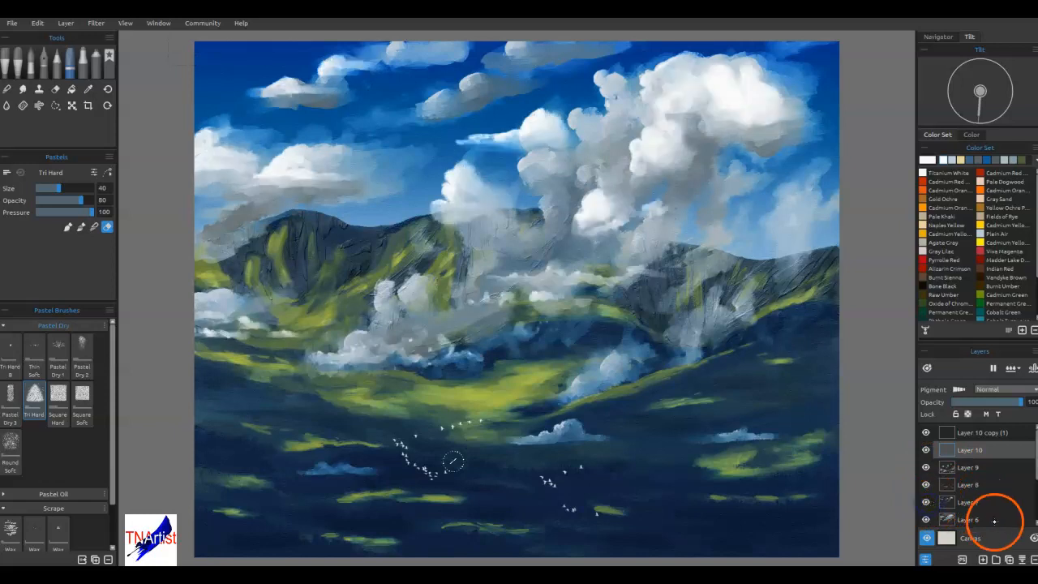
pyautogui.click(995, 521)
pyautogui.click(926, 520)
pyautogui.click(926, 519)
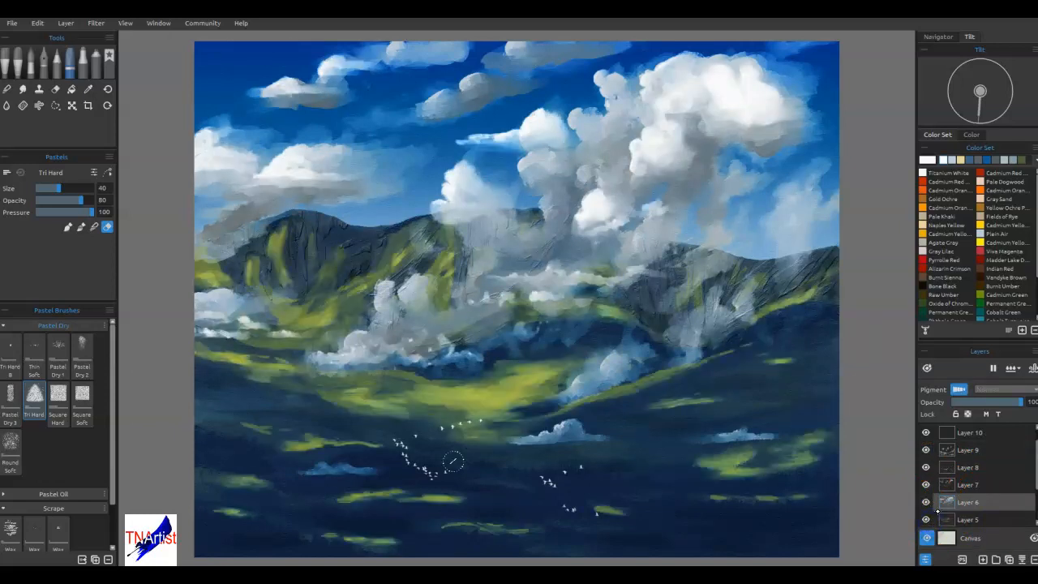
pyautogui.scroll(-1, 970, 484)
pyautogui.scroll(2, 977, 480)
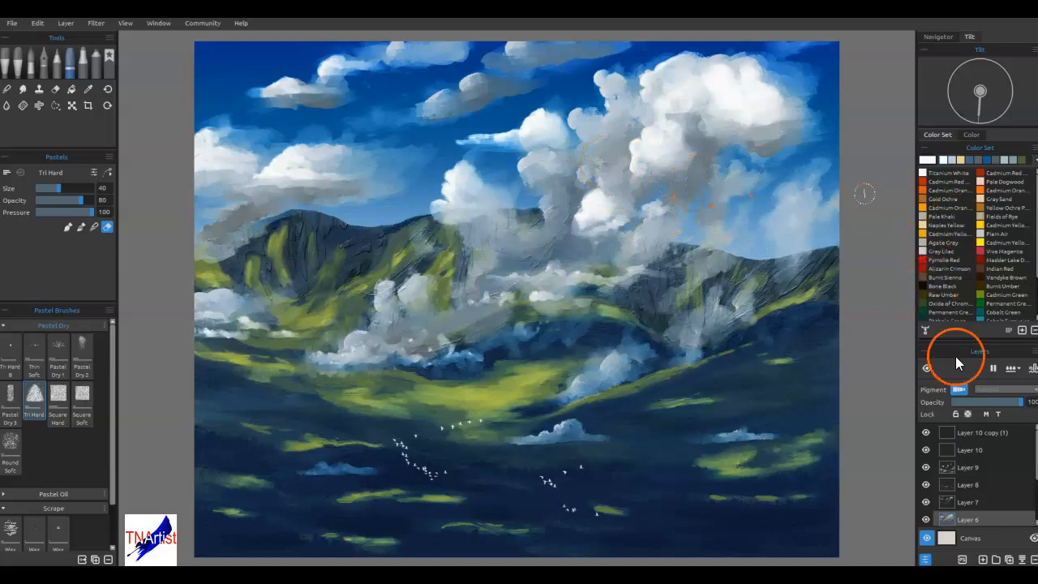
pyautogui.scroll(-1, 969, 463)
pyautogui.click(927, 468)
pyautogui.click(926, 468)
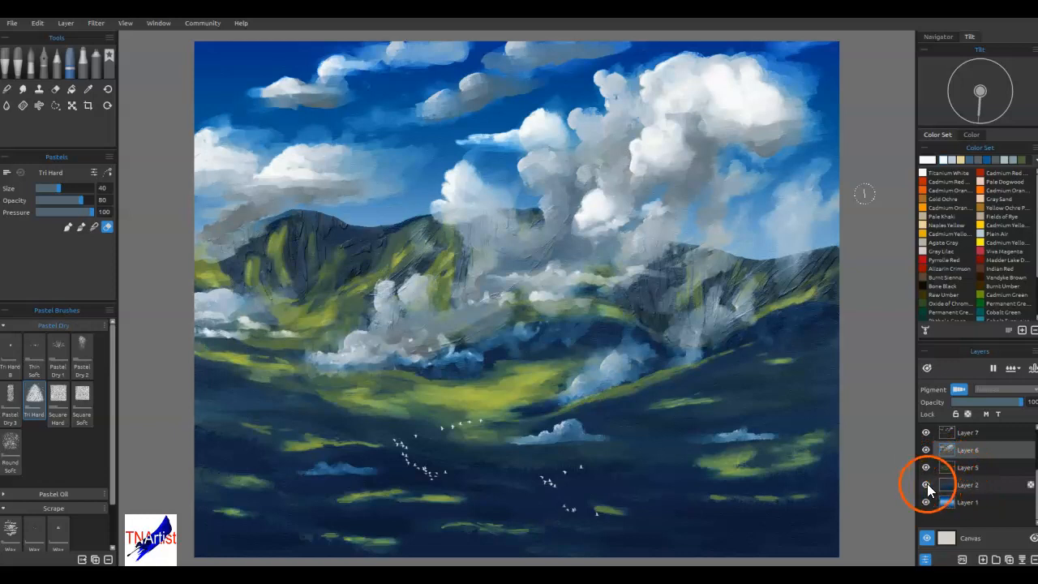
pyautogui.click(926, 485)
pyautogui.click(926, 485)
# - Try a duplicate of Layer 2 in Multiply mode at 6% opacity, compare it on and off, and clear its contents
pyautogui.click(971, 485)
pyautogui.click(1009, 560)
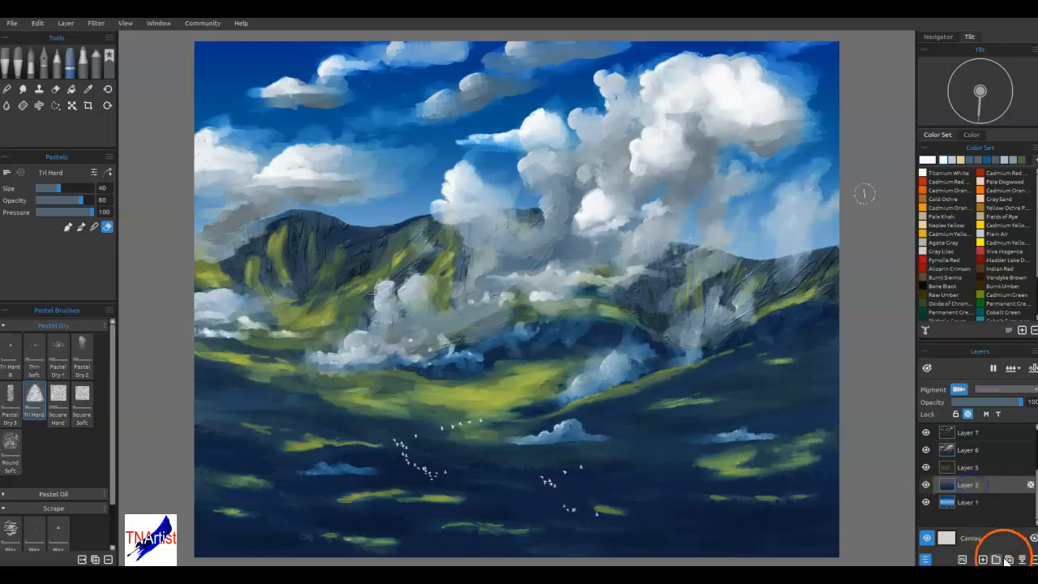
pyautogui.click(997, 485)
pyautogui.click(991, 391)
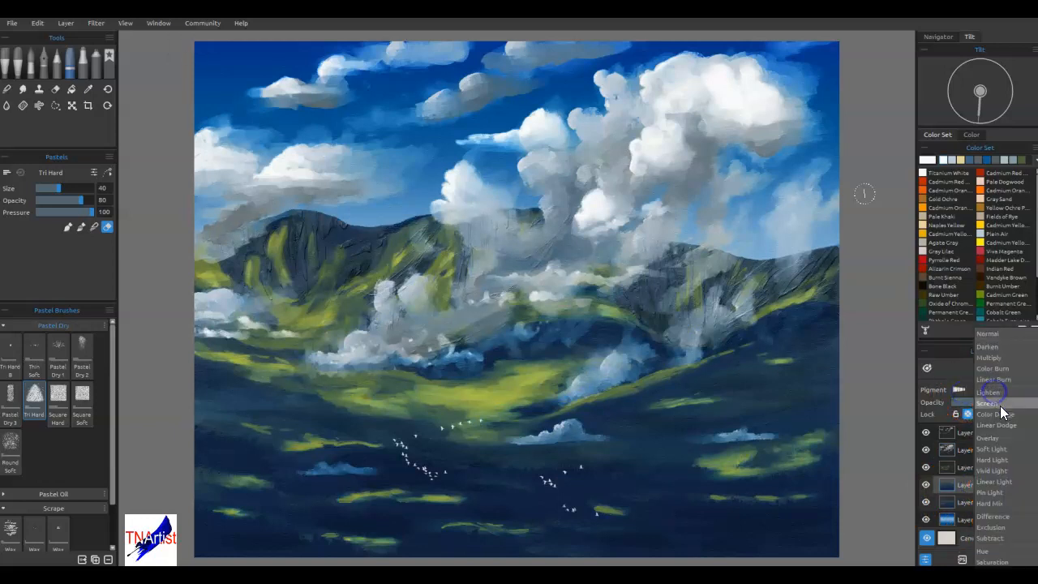
pyautogui.click(1001, 365)
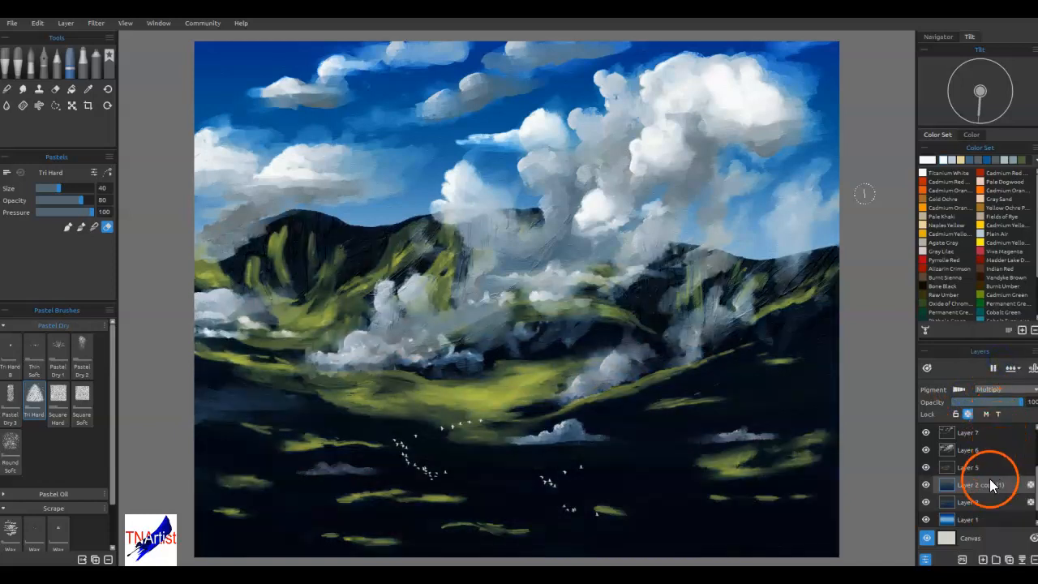
pyautogui.click(958, 401)
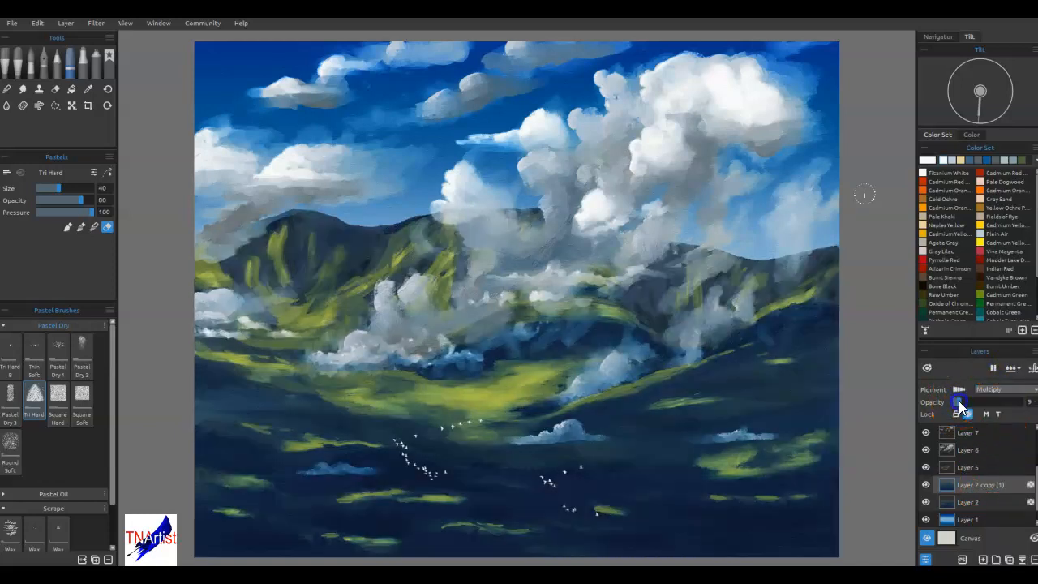
pyautogui.click(926, 485)
pyautogui.click(927, 485)
pyautogui.press('Delete')
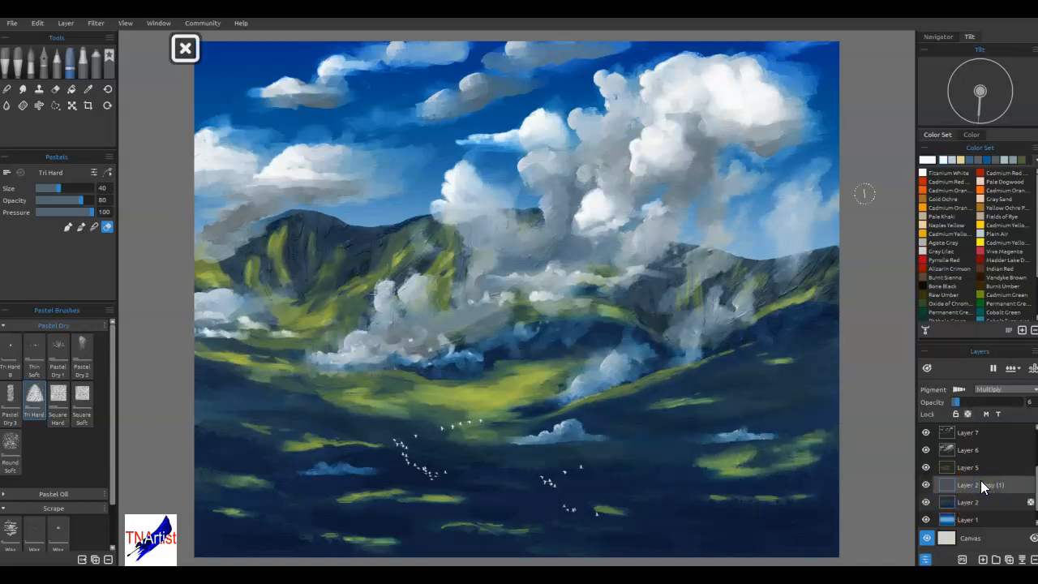
# - Undo the clearing and the whole Multiply duplicate of Layer 2
pyautogui.hotkey('ctrl', 'z')
pyautogui.hotkey('ctrl', 'z')
pyautogui.hotkey('ctrl', 'z')
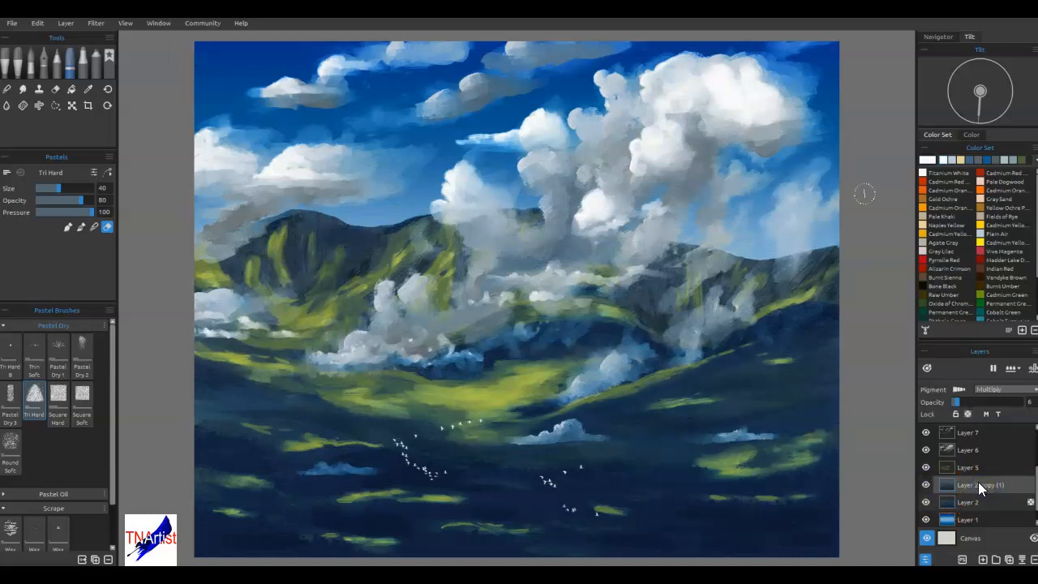
pyautogui.hotkey('ctrl', 'z')
pyautogui.hotkey('ctrl', 'z')
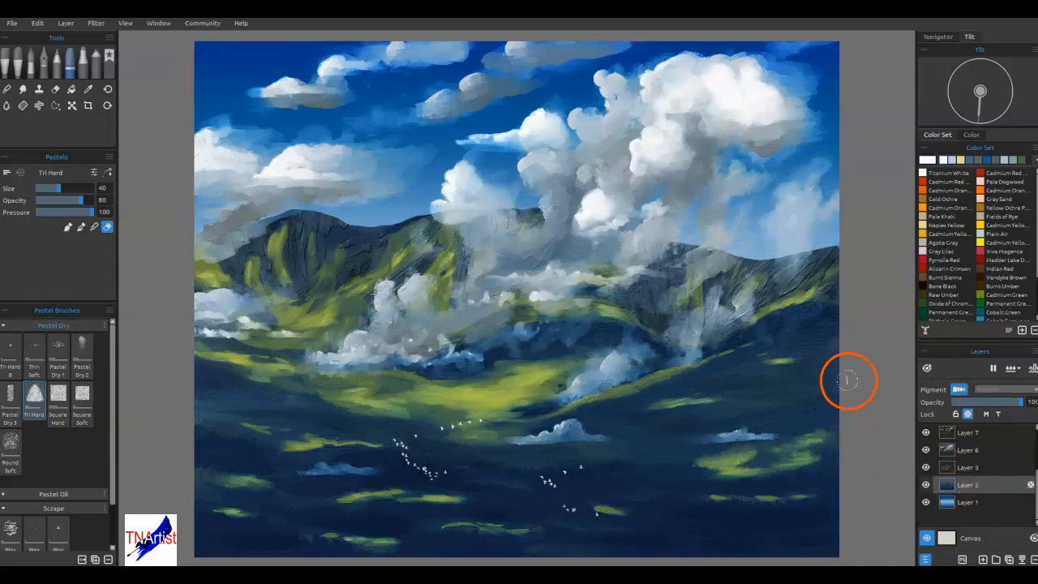
# - Compare Layer 6 on and off, select it, and erase the haze in the right sky and along the big cloud's right edge
pyautogui.click(927, 452)
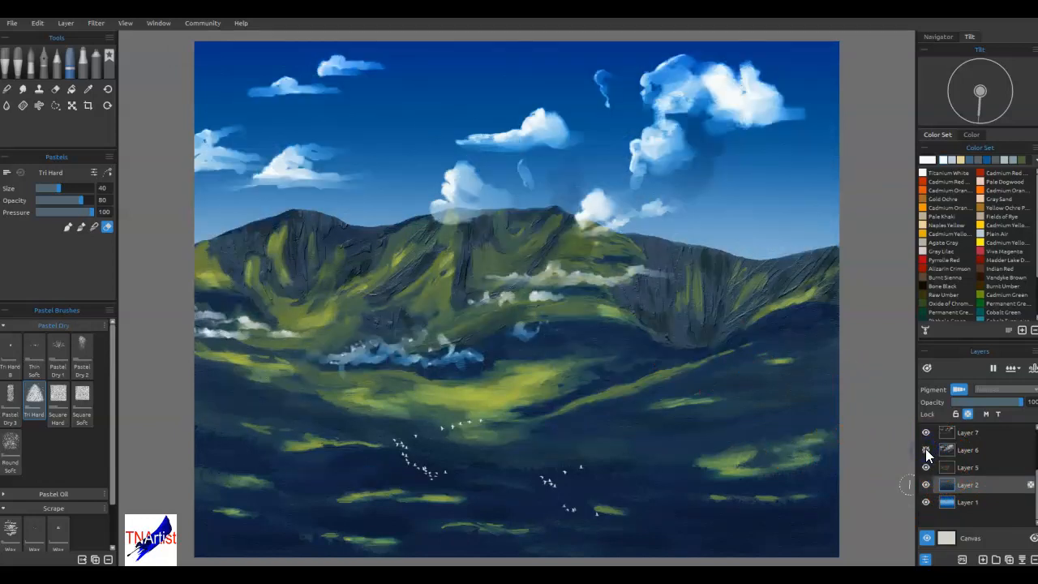
pyautogui.click(926, 451)
pyautogui.click(962, 451)
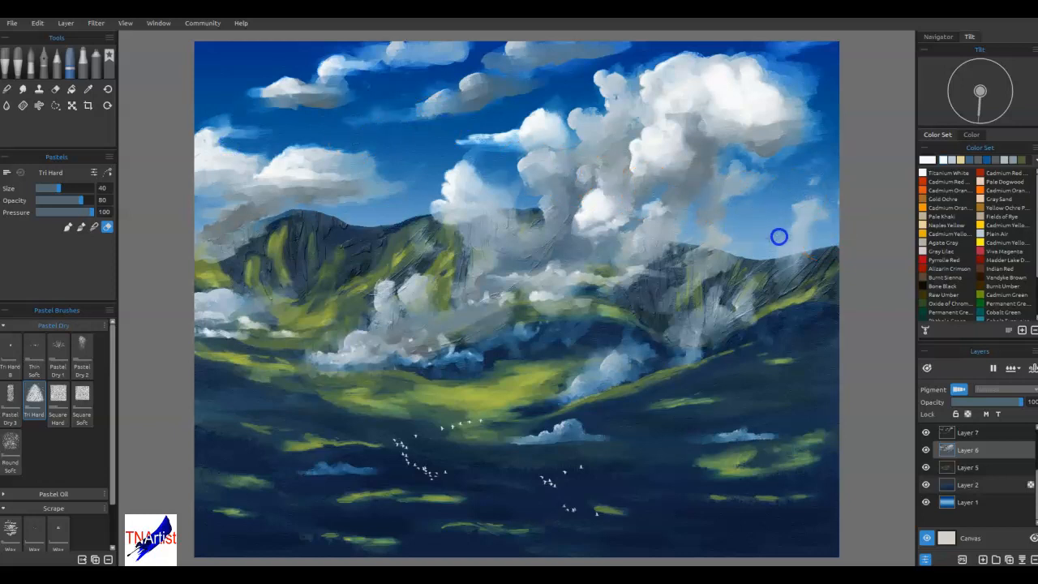
pyautogui.moveTo(725, 166); pyautogui.dragTo(773, 162)
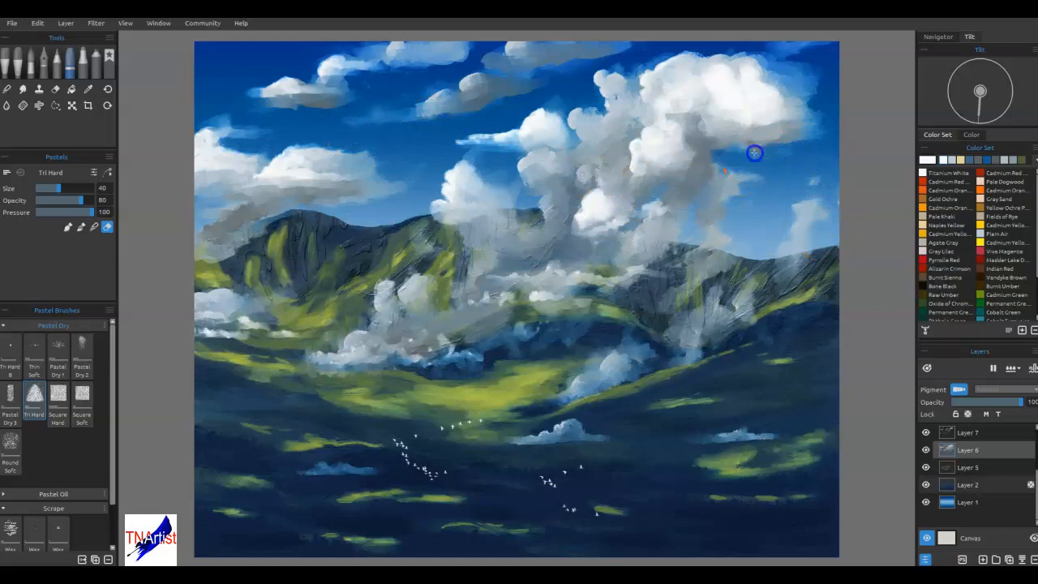
pyautogui.moveTo(794, 75)
pyautogui.mouseDown()
pyautogui.moveTo(793, 89)
pyautogui.moveTo(729, 74)
pyautogui.mouseUp()
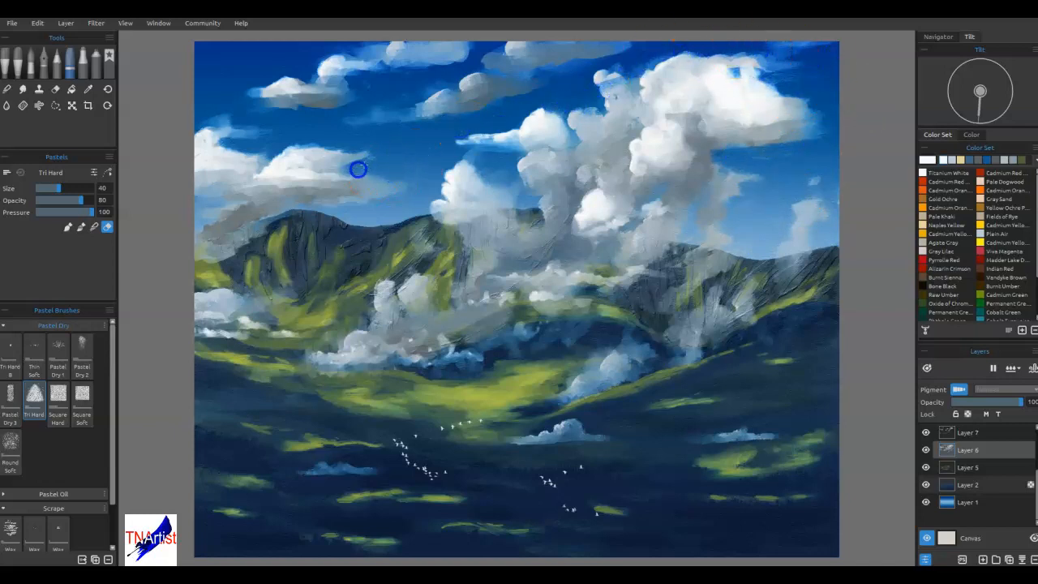
# - Erase stray haze around the left and upper clouds on Layer 6, and undo the last stroke over the central cloud column
pyautogui.moveTo(387, 107); pyautogui.dragTo(359, 121)
pyautogui.click(304, 134)
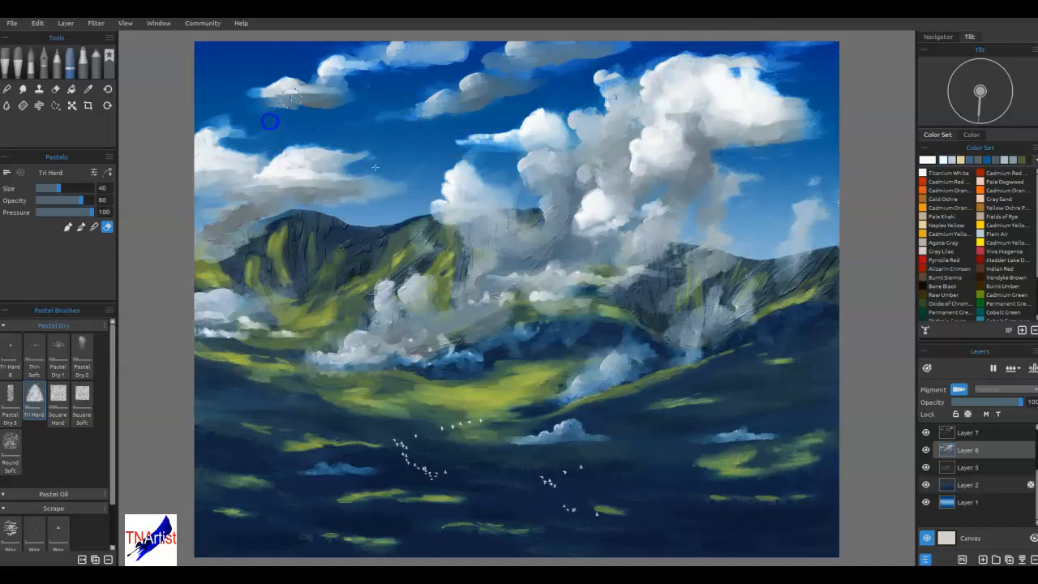
pyautogui.moveTo(270, 82)
pyautogui.mouseDown()
pyautogui.moveTo(336, 50)
pyautogui.moveTo(366, 58)
pyautogui.moveTo(364, 36)
pyautogui.moveTo(381, 45)
pyautogui.moveTo(384, 66)
pyautogui.moveTo(510, 34)
pyautogui.mouseUp()
pyautogui.click(452, 50)
pyautogui.moveTo(566, 202); pyautogui.dragTo(559, 248)
pyautogui.scroll(1, 565, 213)
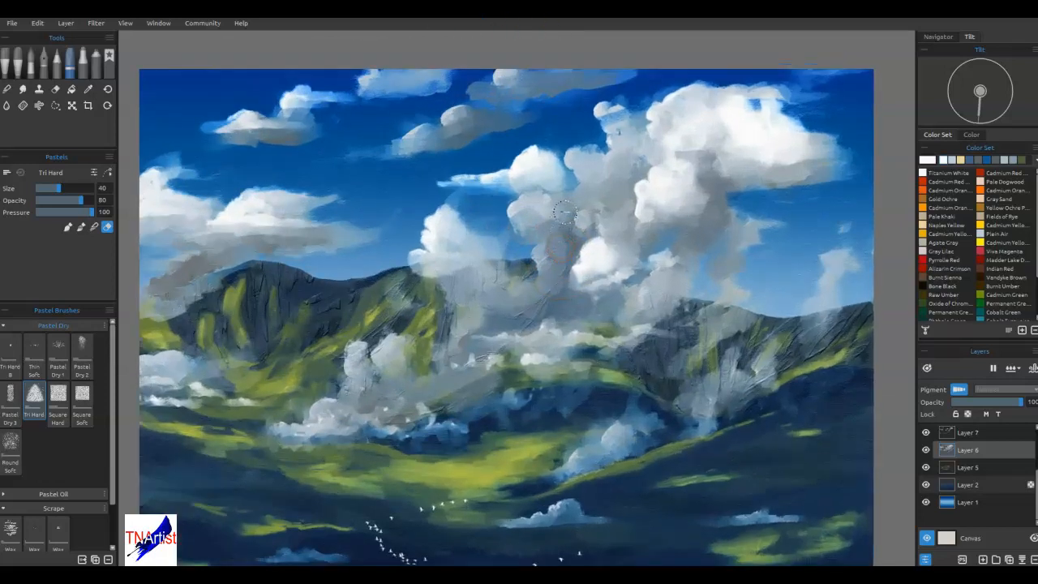
pyautogui.moveTo(589, 134)
pyautogui.mouseDown()
pyautogui.moveTo(625, 124)
pyautogui.moveTo(659, 188)
pyautogui.mouseUp()
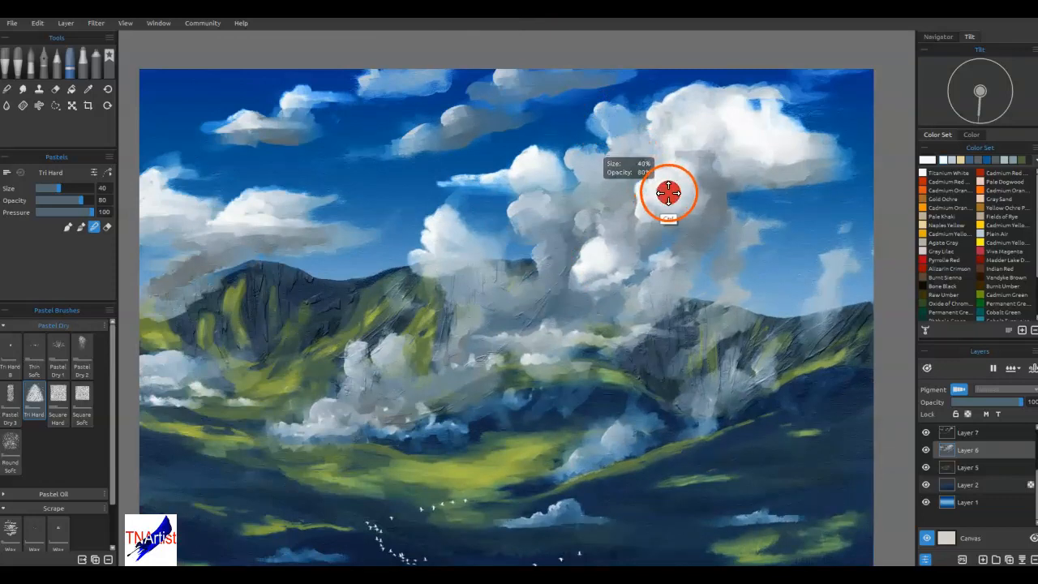
pyautogui.hotkey('ctrl', 'z')
# - Blend the edges of the big right cloud and the central, left and upper clouds on Layer 6 with a size 25 pastel blender
pyautogui.press('[')
pyautogui.press('[')
pyautogui.click(809, 120)
pyautogui.click(756, 101)
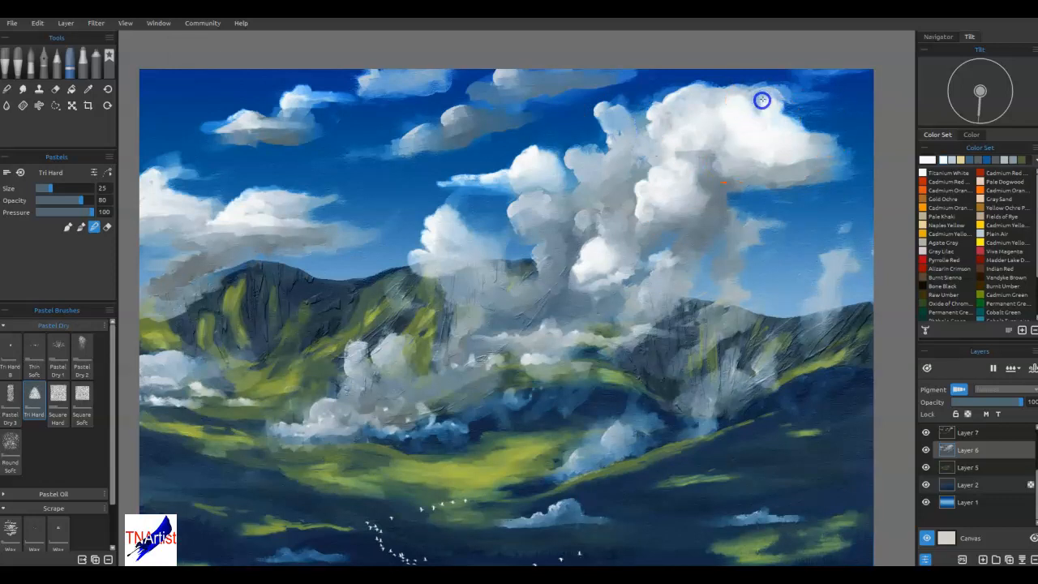
pyautogui.click(459, 160)
pyautogui.click(162, 190)
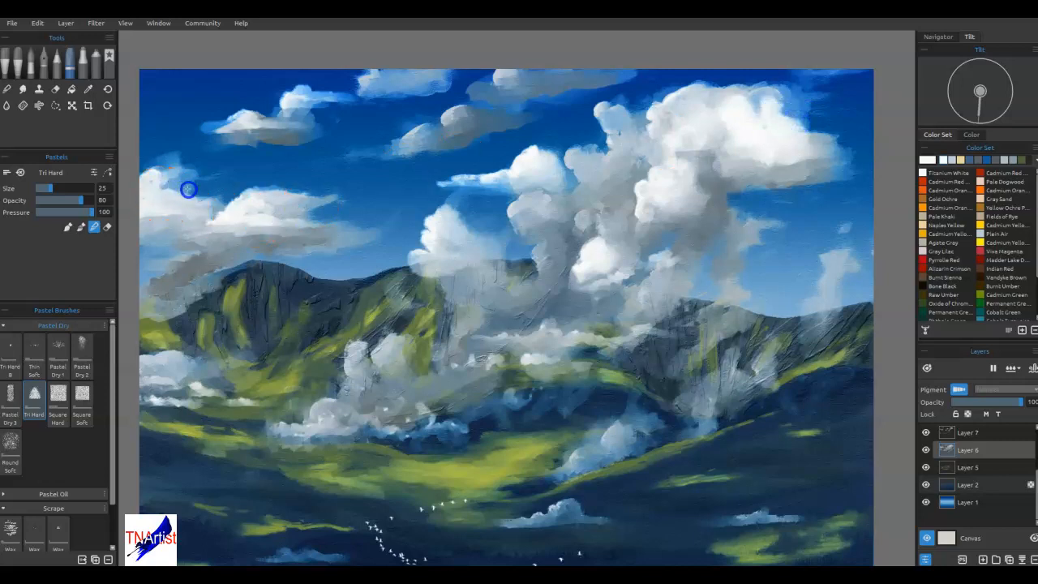
pyautogui.click(441, 126)
pyautogui.click(309, 118)
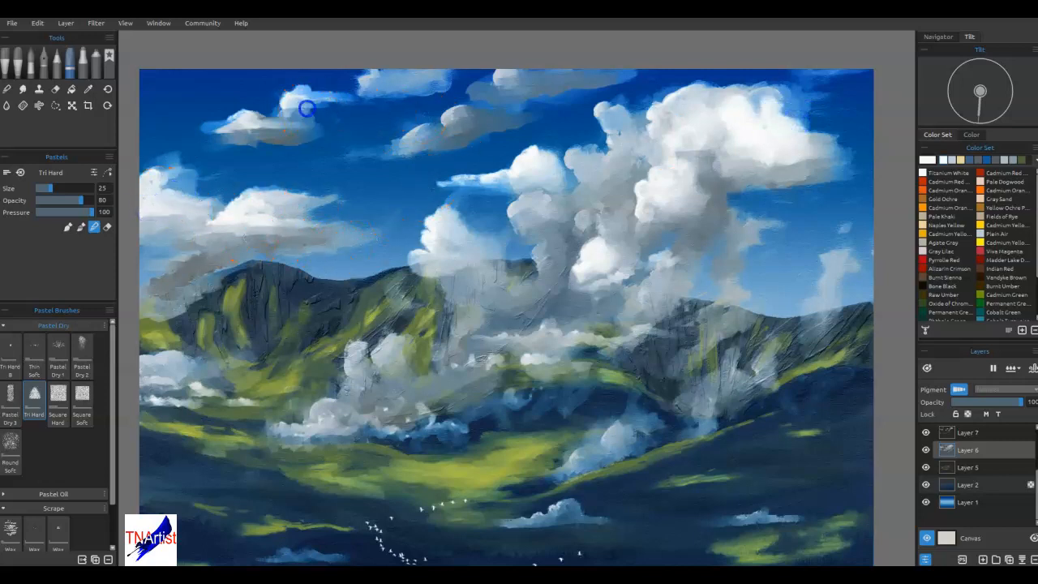
pyautogui.click(378, 134)
# - Blend the white highlights of the right, central, left and upper-left clouds on Layer 7
pyautogui.click(965, 437)
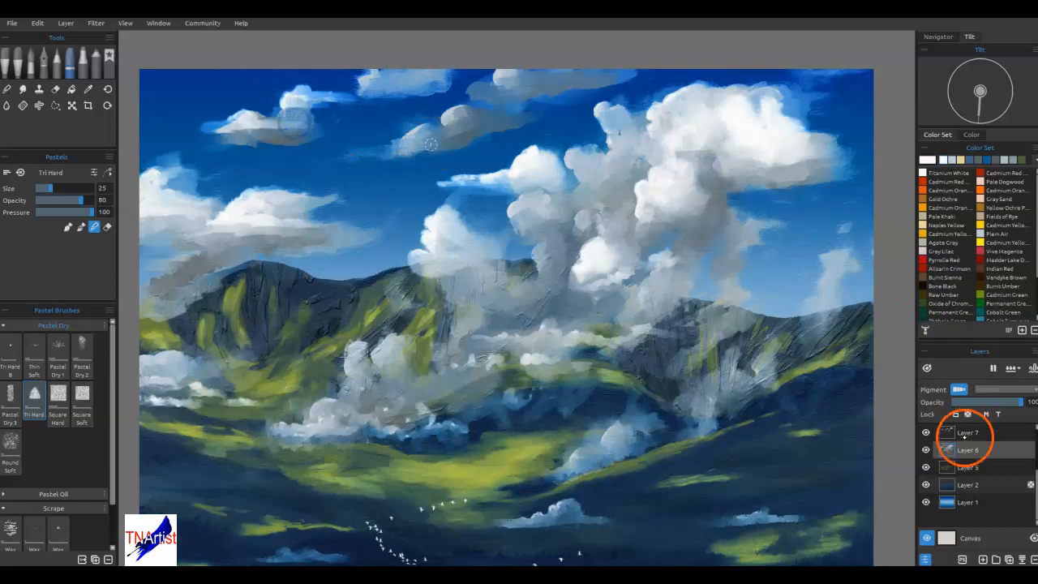
pyautogui.click(292, 116)
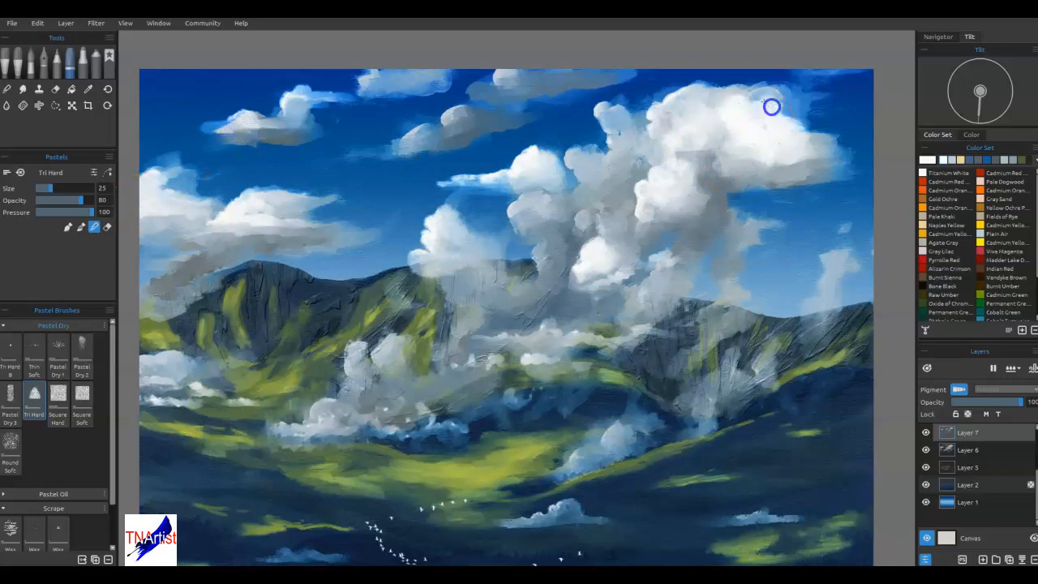
pyautogui.click(730, 154)
pyautogui.click(718, 154)
pyautogui.moveTo(496, 193); pyautogui.dragTo(519, 178)
pyautogui.click(503, 179)
pyautogui.click(446, 225)
pyautogui.click(268, 225)
pyautogui.moveTo(321, 236)
pyautogui.mouseDown()
pyautogui.moveTo(253, 240)
pyautogui.moveTo(235, 230)
pyautogui.moveTo(234, 214)
pyautogui.moveTo(281, 209)
pyautogui.mouseUp()
pyautogui.click(300, 105)
pyautogui.moveTo(298, 105)
pyautogui.mouseDown()
pyautogui.moveTo(325, 103)
pyautogui.moveTo(290, 109)
pyautogui.mouseUp()
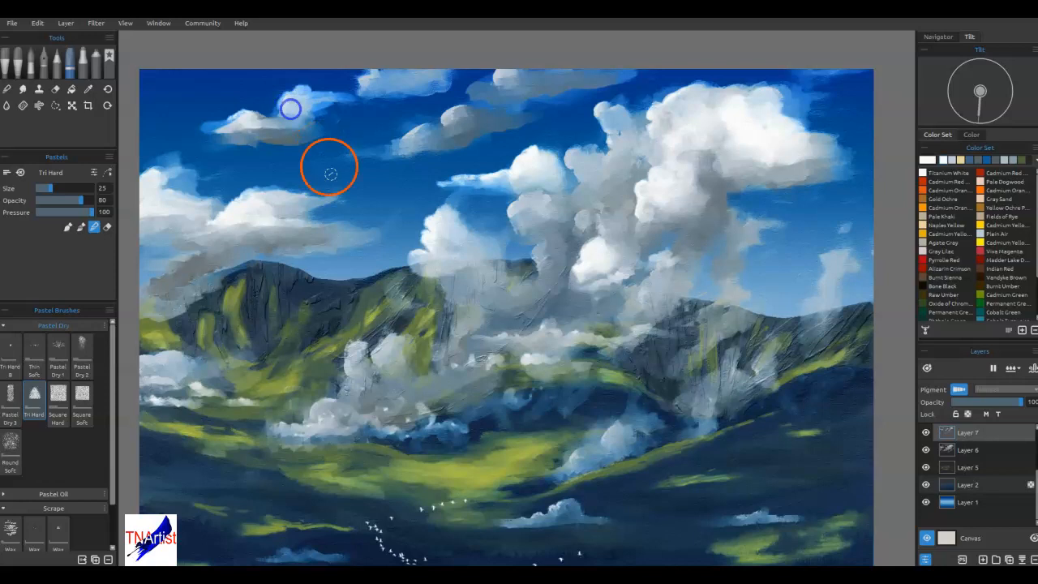
# - Erase the faint left tip of the small upper-left cloud on Layer 6
pyautogui.click(955, 451)
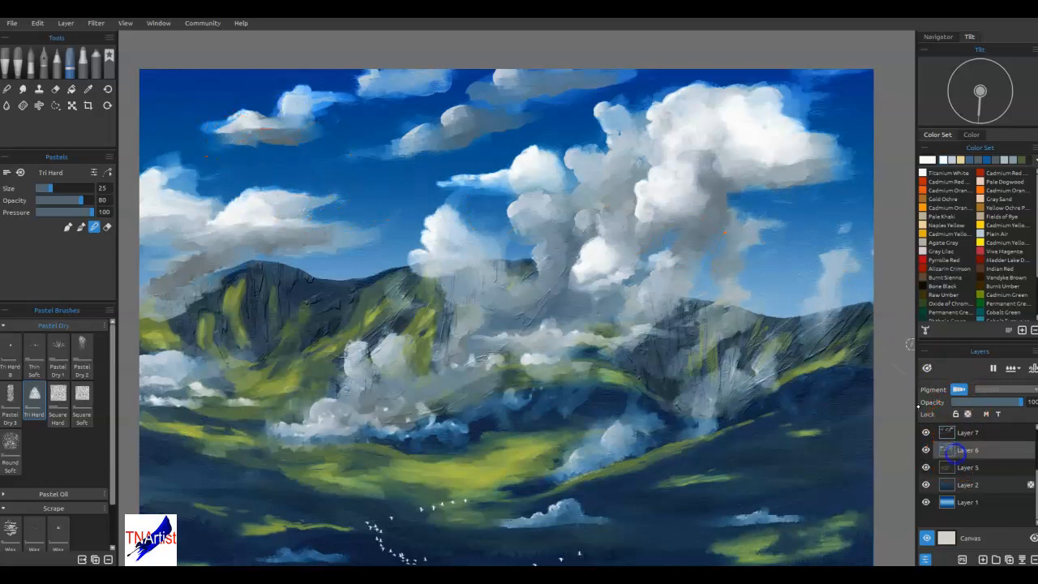
pyautogui.moveTo(202, 137); pyautogui.dragTo(195, 125)
pyautogui.press('e')
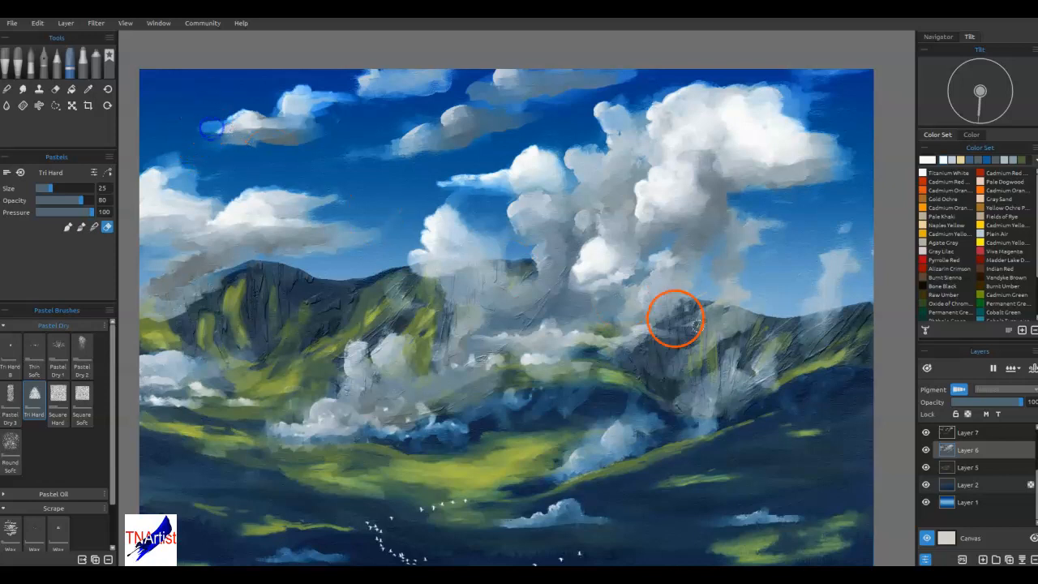
# - Erase stray haze from the sky above and beside the left cloud on Layer 6
pyautogui.click(974, 438)
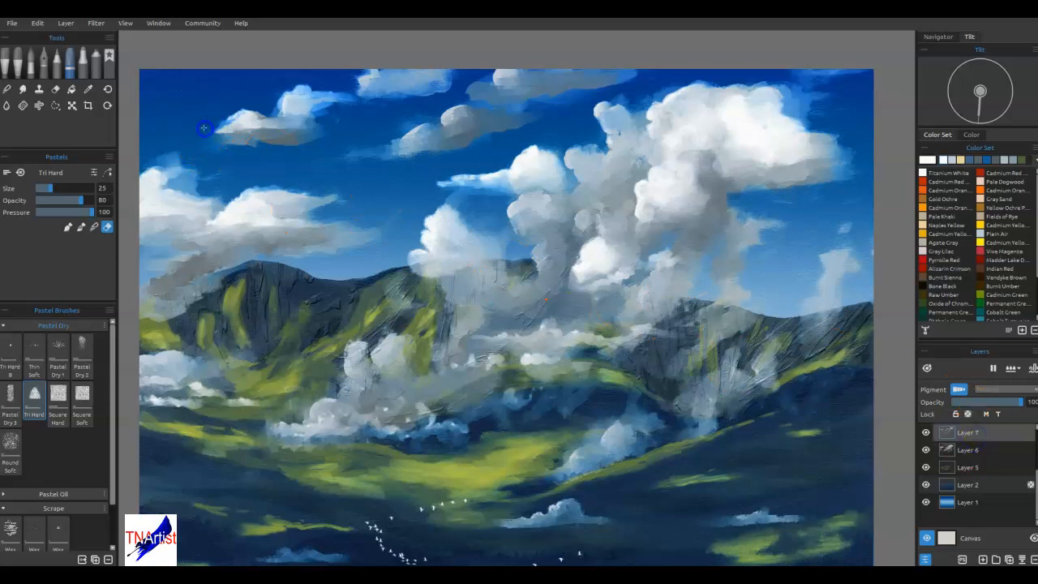
pyautogui.click(958, 451)
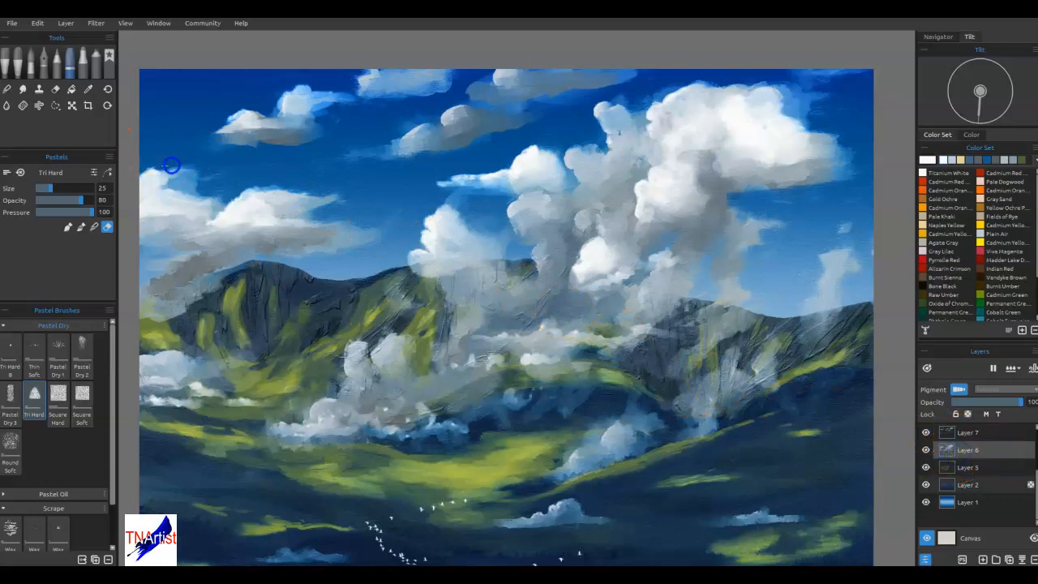
pyautogui.moveTo(215, 166)
pyautogui.mouseDown()
pyautogui.moveTo(363, 166)
pyautogui.moveTo(314, 166)
pyautogui.mouseUp()
pyautogui.click(386, 203)
pyautogui.click(375, 185)
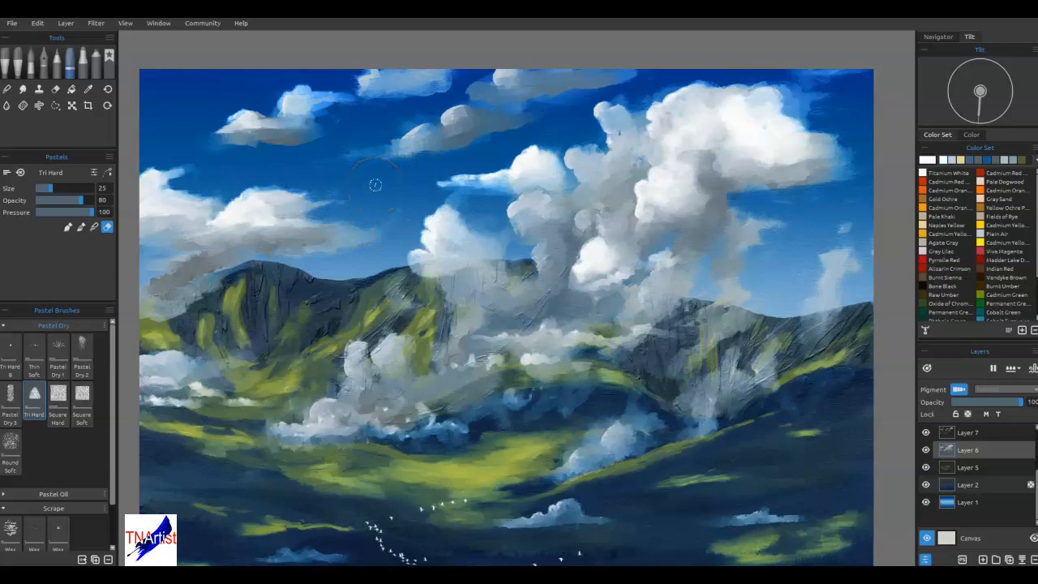
# - Erase stray cloud haze beside the right-hand mountain ridge and along the slope of the left mountain on Layer 6
pyautogui.click(670, 341)
pyautogui.moveTo(648, 331); pyautogui.dragTo(674, 324)
pyautogui.click(701, 353)
pyautogui.hotkey('ctrl', '0')
pyautogui.click(240, 272)
pyautogui.moveTo(199, 267)
pyautogui.mouseDown()
pyautogui.moveTo(209, 251)
pyautogui.moveTo(250, 236)
pyautogui.mouseUp()
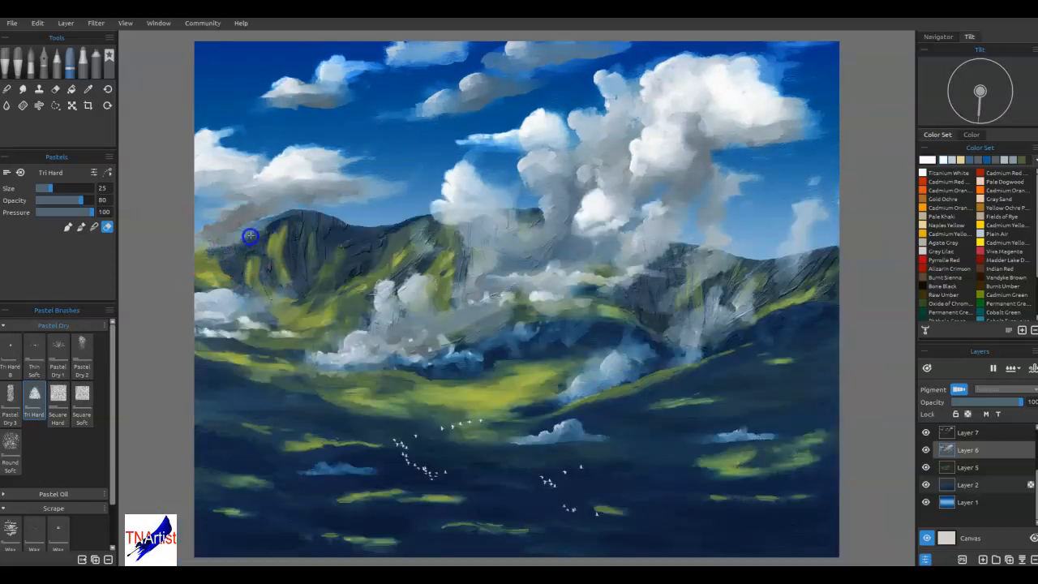
pyautogui.click(281, 225)
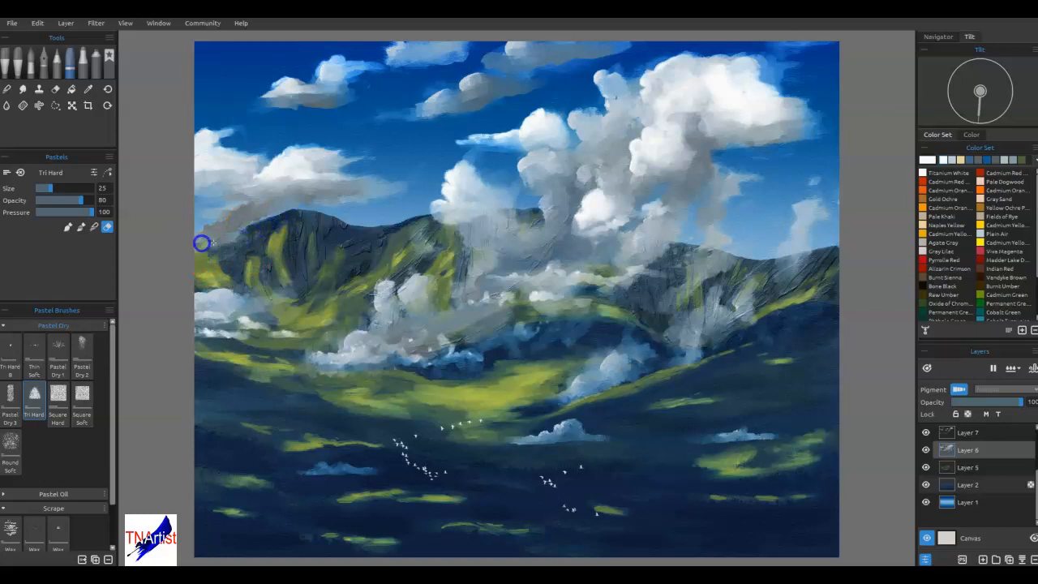
pyautogui.click(213, 200)
pyautogui.click(308, 297)
# - Blend the grey underside of the left cloud into the edge of the left mountain on Layer 6
pyautogui.click(971, 439)
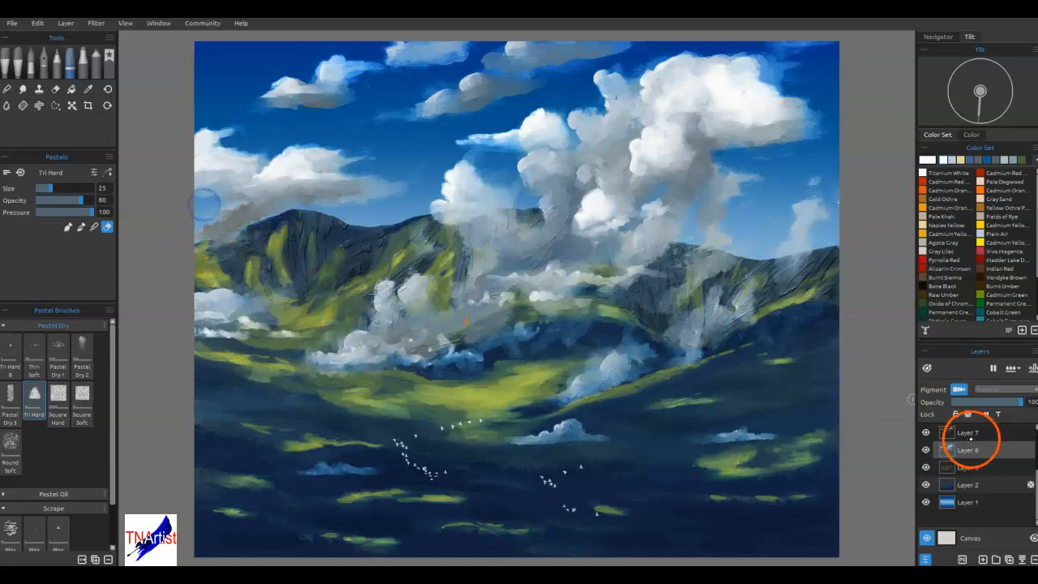
pyautogui.moveTo(205, 258)
pyautogui.mouseDown()
pyautogui.moveTo(261, 265)
pyautogui.moveTo(232, 273)
pyautogui.mouseUp()
pyautogui.press('e')
pyautogui.moveTo(242, 206)
pyautogui.mouseDown()
pyautogui.moveTo(234, 241)
pyautogui.moveTo(213, 259)
pyautogui.mouseUp()
pyautogui.moveTo(300, 209); pyautogui.dragTo(262, 215)
pyautogui.click(975, 460)
pyautogui.click(280, 303)
pyautogui.moveTo(209, 266)
pyautogui.mouseDown()
pyautogui.moveTo(184, 261)
pyautogui.moveTo(280, 209)
pyautogui.mouseUp()
# - Blend the wispy cloud at the far right, the underside of the big right cloud and the left cloud on Layer 6
pyautogui.moveTo(820, 218)
pyautogui.mouseDown()
pyautogui.moveTo(789, 199)
pyautogui.moveTo(831, 195)
pyautogui.moveTo(823, 177)
pyautogui.moveTo(833, 168)
pyautogui.moveTo(815, 213)
pyautogui.moveTo(802, 206)
pyautogui.moveTo(803, 234)
pyautogui.moveTo(825, 193)
pyautogui.moveTo(784, 239)
pyautogui.mouseUp()
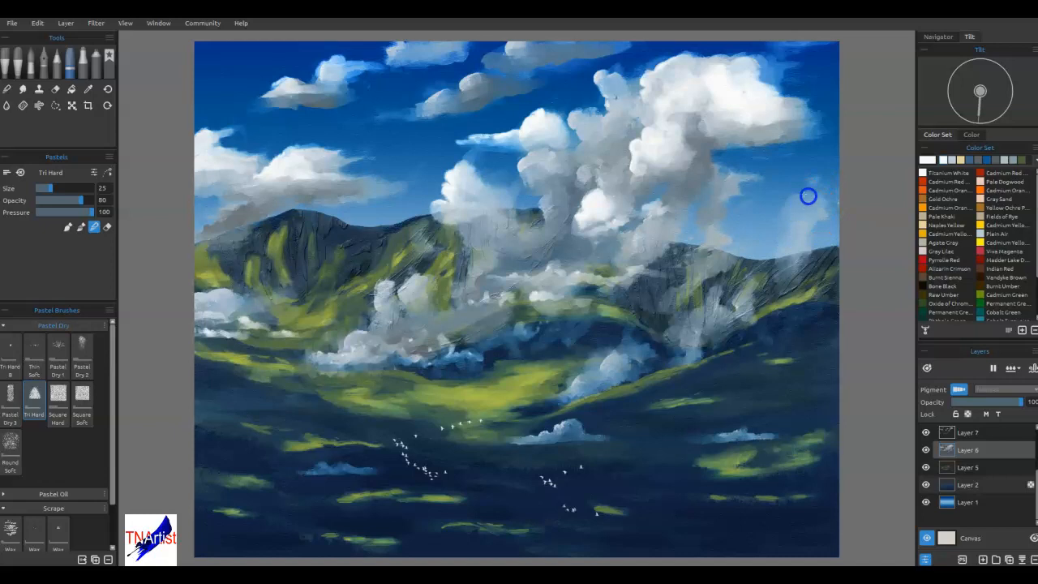
pyautogui.moveTo(780, 291)
pyautogui.mouseDown()
pyautogui.moveTo(813, 197)
pyautogui.moveTo(786, 208)
pyautogui.mouseUp()
pyautogui.moveTo(794, 148)
pyautogui.mouseDown()
pyautogui.moveTo(731, 151)
pyautogui.moveTo(807, 133)
pyautogui.moveTo(738, 151)
pyautogui.moveTo(739, 137)
pyautogui.moveTo(712, 149)
pyautogui.mouseUp()
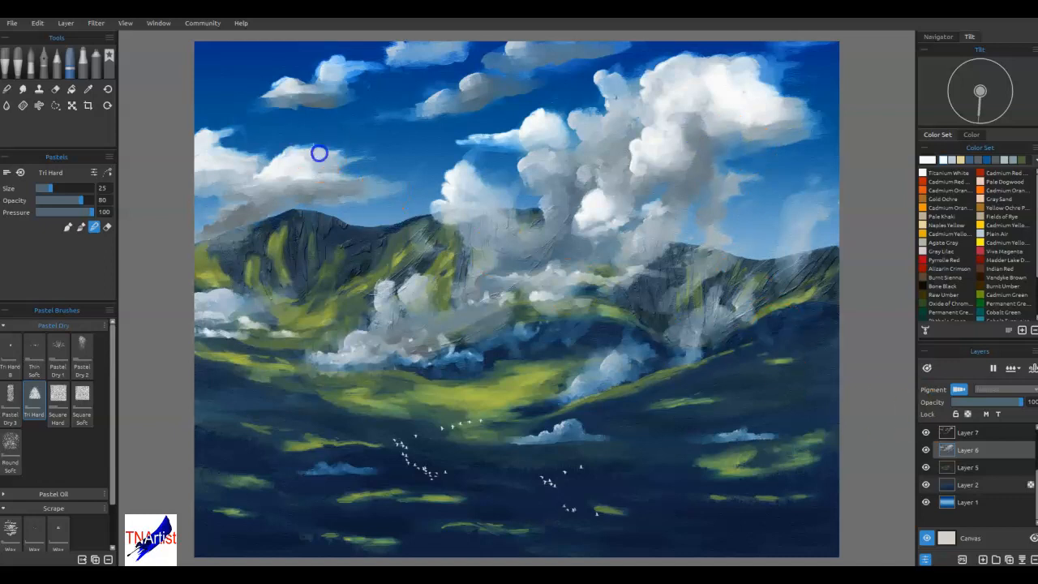
pyautogui.moveTo(226, 152)
pyautogui.mouseDown()
pyautogui.moveTo(230, 133)
pyautogui.moveTo(194, 137)
pyautogui.moveTo(261, 135)
pyautogui.mouseUp()
# - Merge Layer 7 down into Layer 6
pyautogui.click(933, 433)
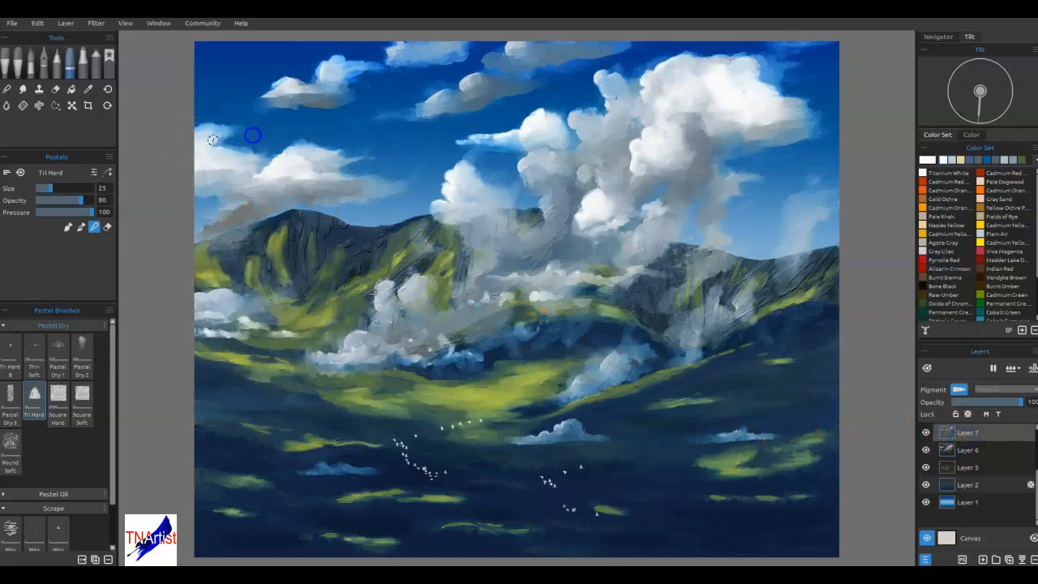
pyautogui.click(996, 450)
pyautogui.click(1022, 559)
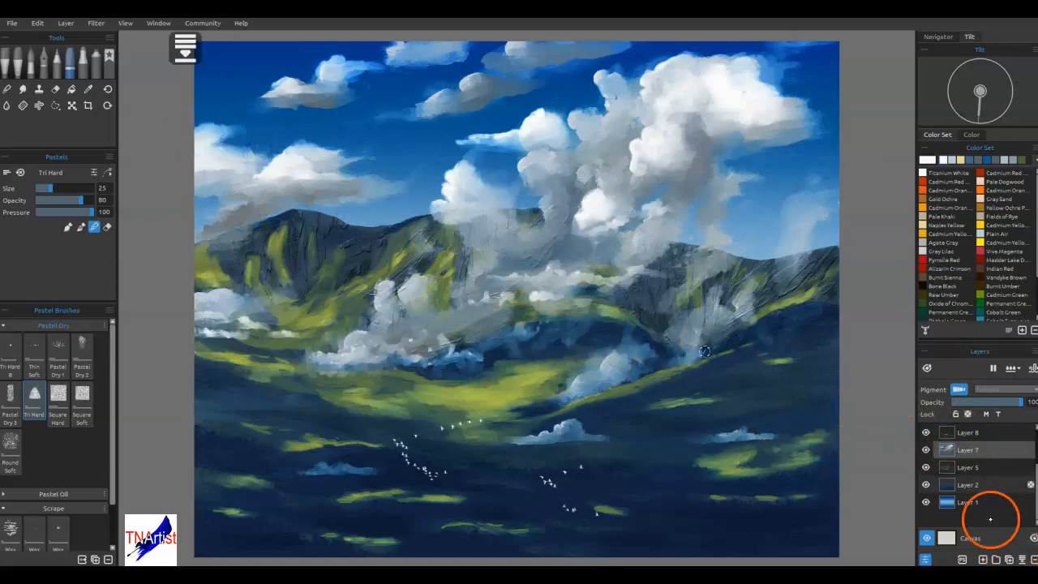
# - Blend the edges of the left, big right and central clouds on the merged Layer 7
pyautogui.moveTo(228, 149); pyautogui.dragTo(204, 143)
pyautogui.moveTo(787, 141)
pyautogui.mouseDown()
pyautogui.moveTo(709, 157)
pyautogui.moveTo(722, 162)
pyautogui.moveTo(709, 139)
pyautogui.moveTo(728, 149)
pyautogui.moveTo(709, 143)
pyautogui.mouseUp()
pyautogui.moveTo(753, 135); pyautogui.dragTo(744, 149)
pyautogui.moveTo(641, 68); pyautogui.dragTo(663, 68)
pyautogui.moveTo(585, 103)
pyautogui.mouseDown()
pyautogui.moveTo(481, 138)
pyautogui.moveTo(376, 120)
pyautogui.mouseUp()
pyautogui.moveTo(438, 132); pyautogui.dragTo(491, 153)
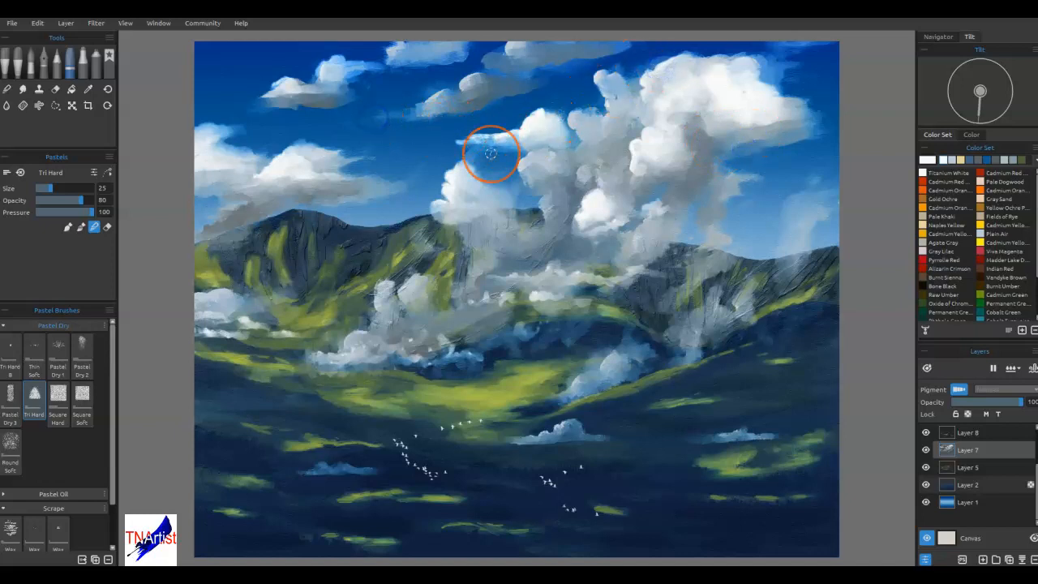
# - Soften the outline and grey underside of the small upper-left cloud on Layer 7 with the blender
pyautogui.moveTo(272, 80); pyautogui.dragTo(247, 114)
pyautogui.moveTo(316, 108); pyautogui.dragTo(288, 107)
pyautogui.moveTo(252, 103)
pyautogui.mouseDown()
pyautogui.moveTo(355, 94)
pyautogui.moveTo(248, 89)
pyautogui.moveTo(268, 94)
pyautogui.mouseUp()
pyautogui.moveTo(272, 96)
pyautogui.mouseDown()
pyautogui.moveTo(235, 104)
pyautogui.moveTo(301, 91)
pyautogui.moveTo(284, 86)
pyautogui.moveTo(358, 88)
pyautogui.moveTo(330, 69)
pyautogui.moveTo(328, 83)
pyautogui.moveTo(359, 85)
pyautogui.mouseUp()
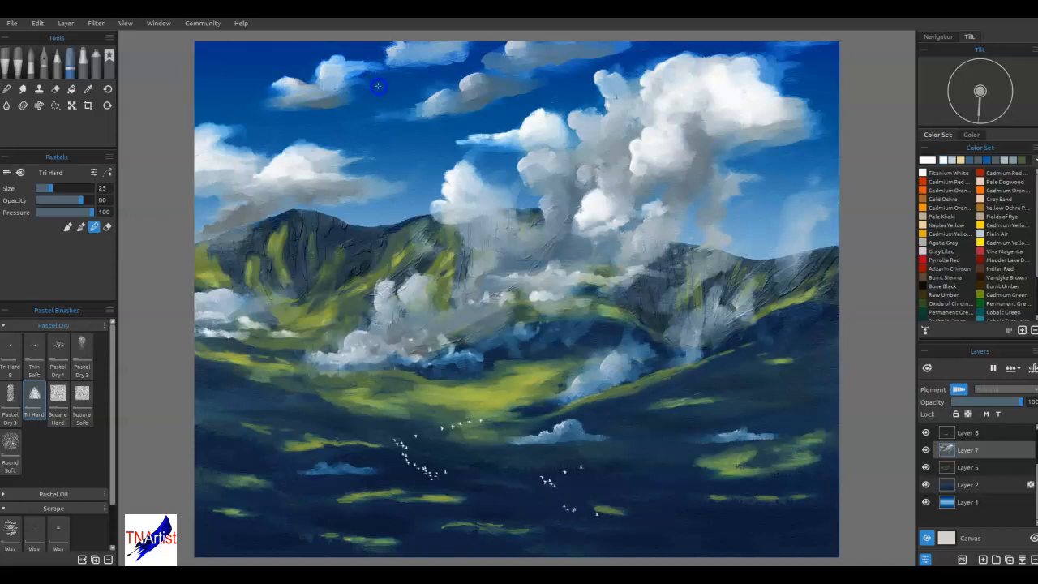
pyautogui.moveTo(321, 79); pyautogui.dragTo(372, 90)
# - Blend the cloud haze where it meets the left, central and right mountain ridges on Layer 7
pyautogui.click(269, 206)
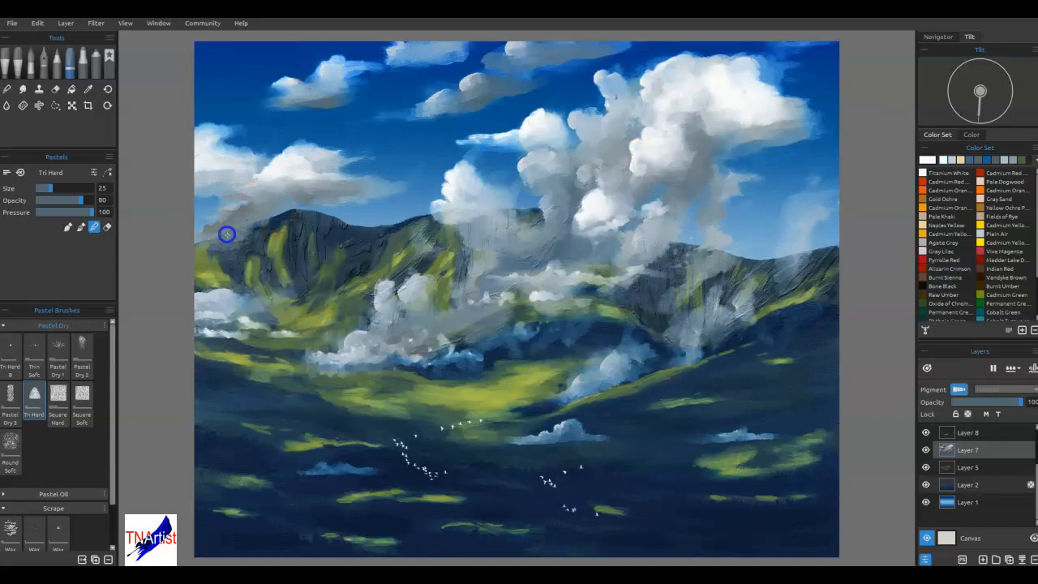
pyautogui.click(301, 287)
pyautogui.click(320, 241)
pyautogui.click(414, 276)
pyautogui.click(679, 244)
pyautogui.click(537, 192)
pyautogui.click(484, 212)
pyautogui.click(519, 254)
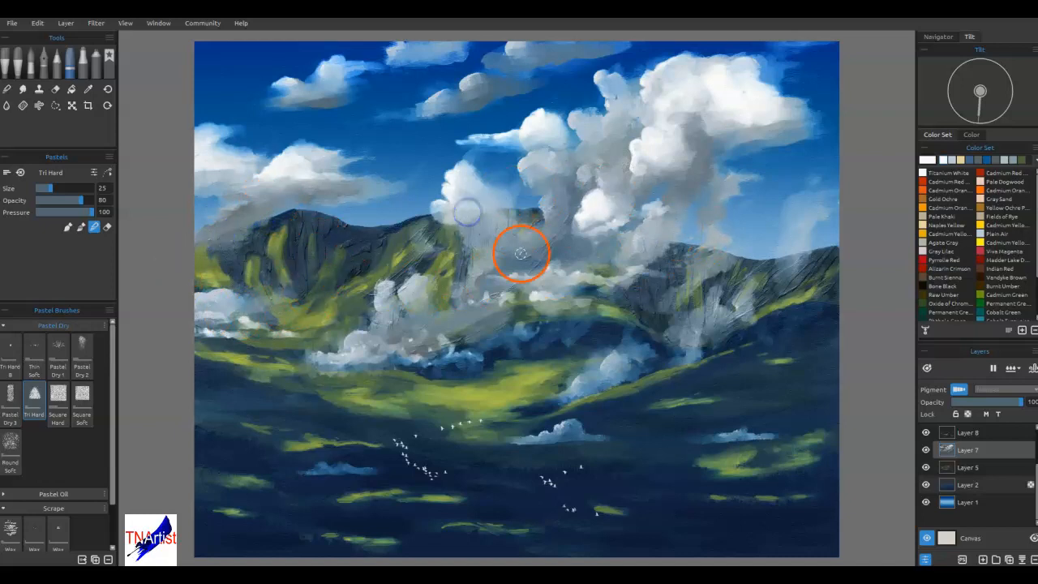
# - Blend the dark left mountain and right hillside on Layer 2, and turn off that layer's transparency lock
pyautogui.click(963, 469)
pyautogui.click(927, 485)
pyautogui.click(927, 485)
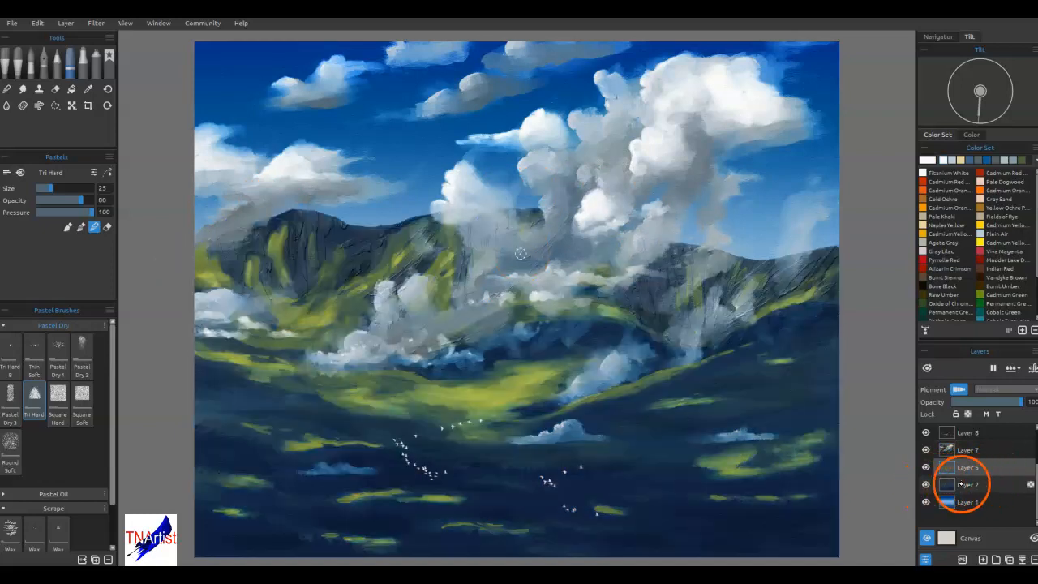
pyautogui.click(967, 485)
pyautogui.moveTo(323, 228); pyautogui.dragTo(333, 247)
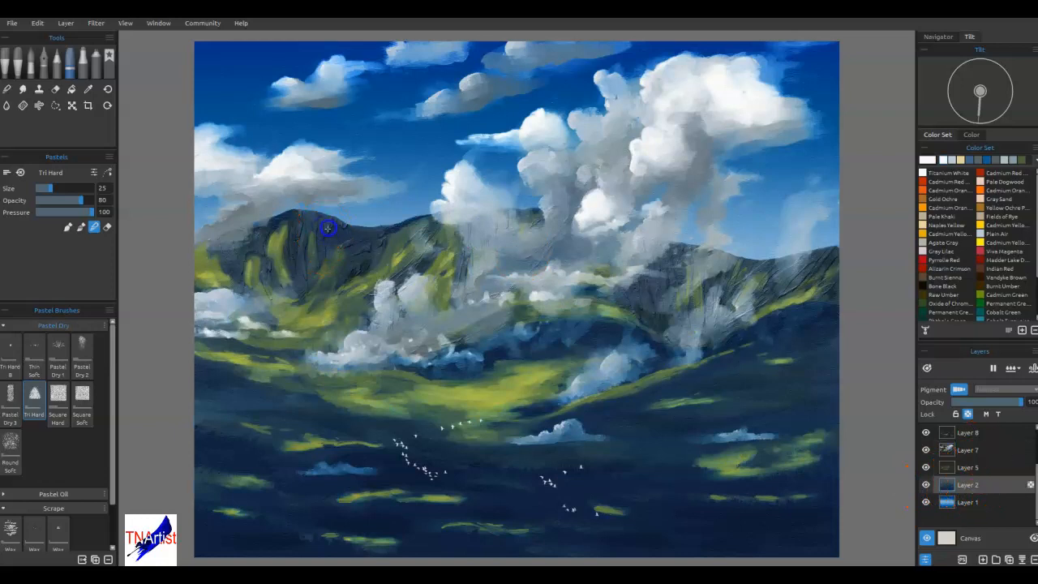
pyautogui.moveTo(685, 363); pyautogui.dragTo(719, 361)
pyautogui.click(967, 414)
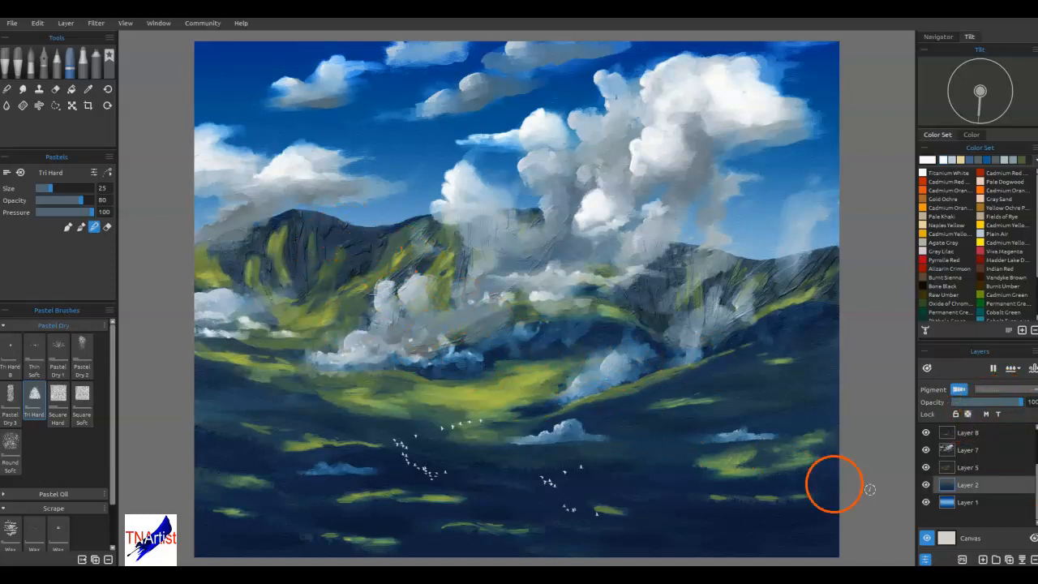
# - Blend the green patches on the left mountain and the central valley slope on Layer 5
pyautogui.click(967, 468)
pyautogui.moveTo(314, 234); pyautogui.dragTo(320, 233)
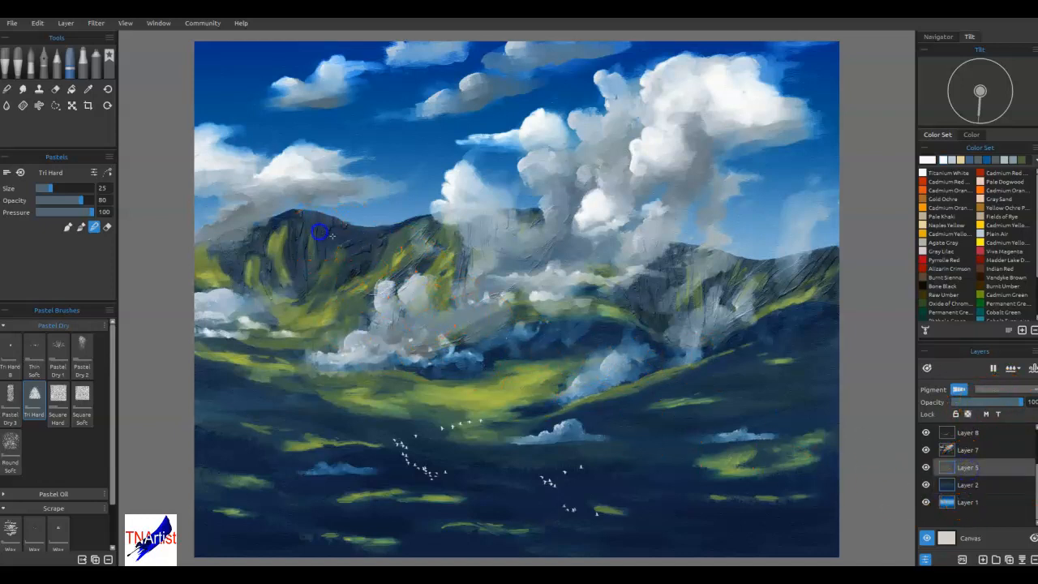
pyautogui.moveTo(427, 348); pyautogui.dragTo(489, 388)
# - Check what the upper layers down to Layer 5 contribute by briefly hiding and showing them in turn
pyautogui.scroll(2, 986, 487)
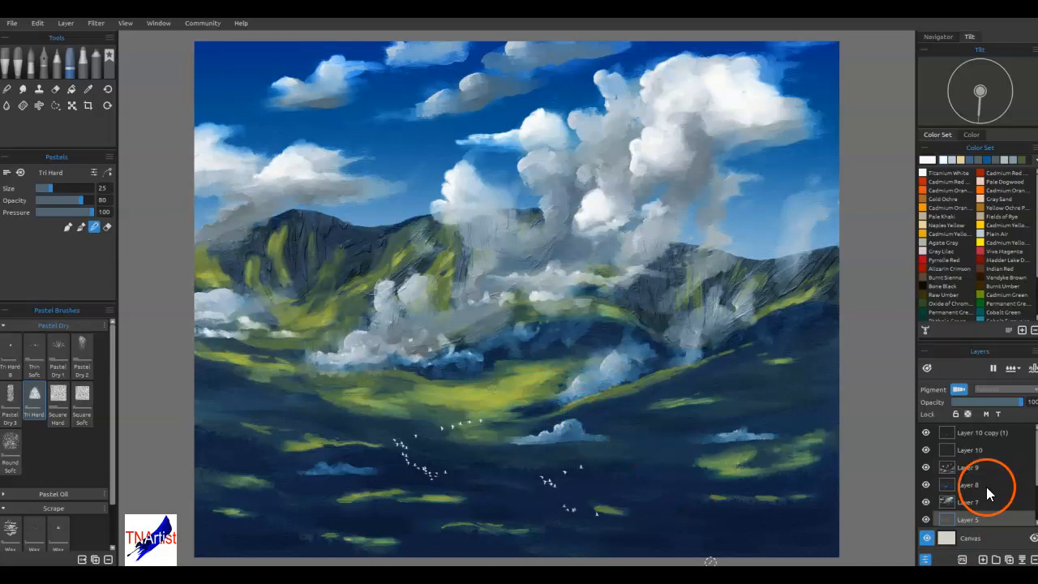
pyautogui.click(925, 433)
pyautogui.click(926, 467)
pyautogui.click(927, 466)
pyautogui.click(926, 467)
pyautogui.click(926, 468)
pyautogui.click(926, 467)
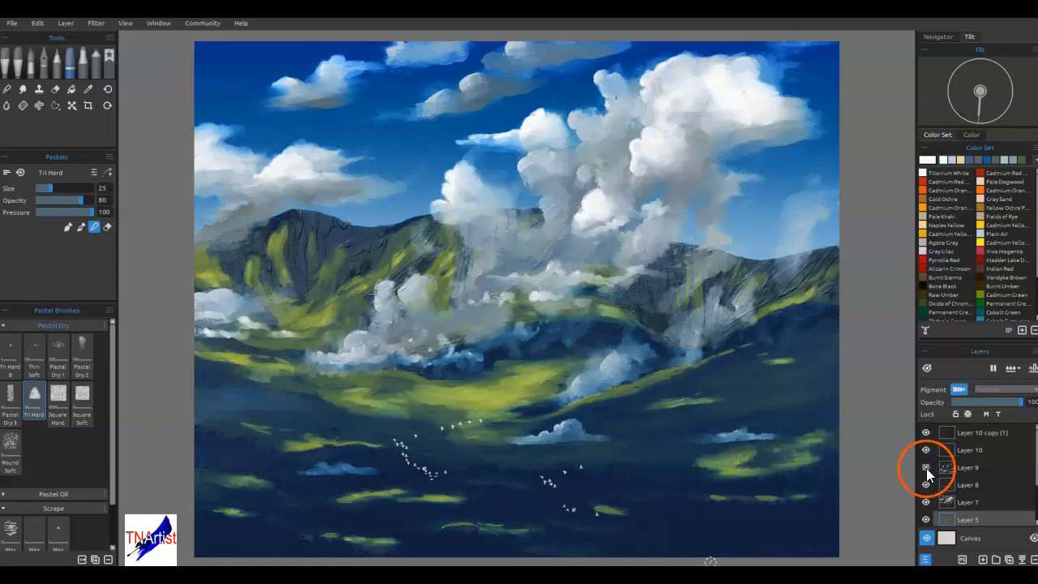
pyautogui.click(926, 468)
pyautogui.click(927, 485)
pyautogui.click(926, 485)
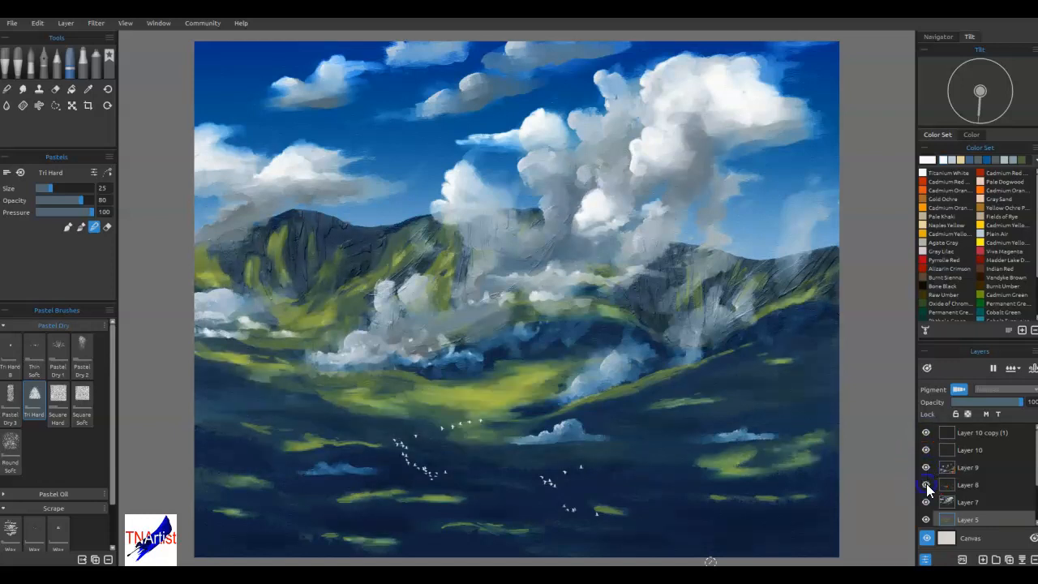
pyautogui.click(927, 486)
pyautogui.click(927, 485)
pyautogui.click(926, 502)
pyautogui.click(926, 502)
pyautogui.click(926, 520)
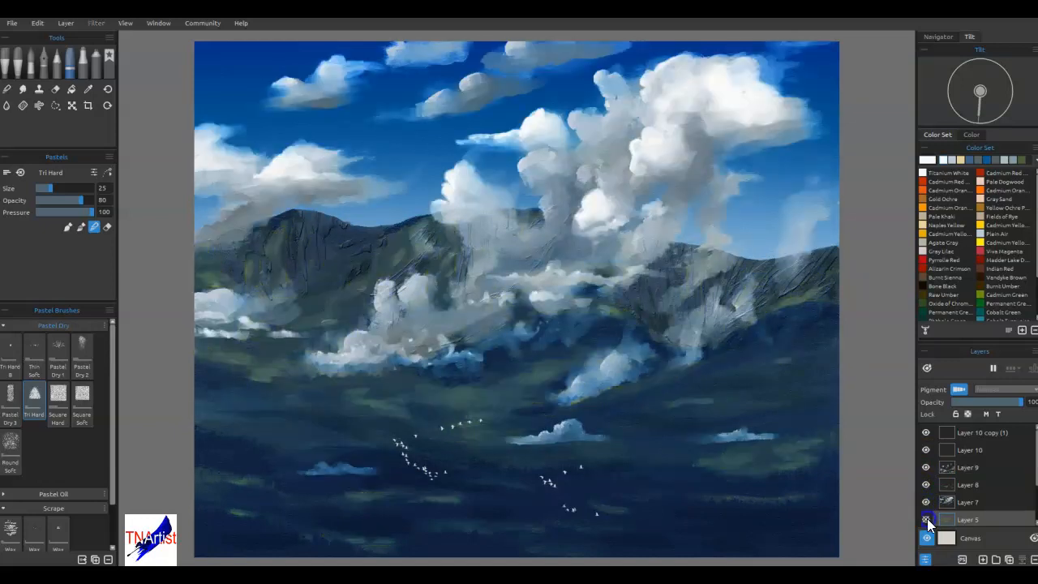
pyautogui.click(927, 520)
# - Try a brightness of -2 and a contrast of -16 on the sky in Layer 1
pyautogui.scroll(-2, 939, 491)
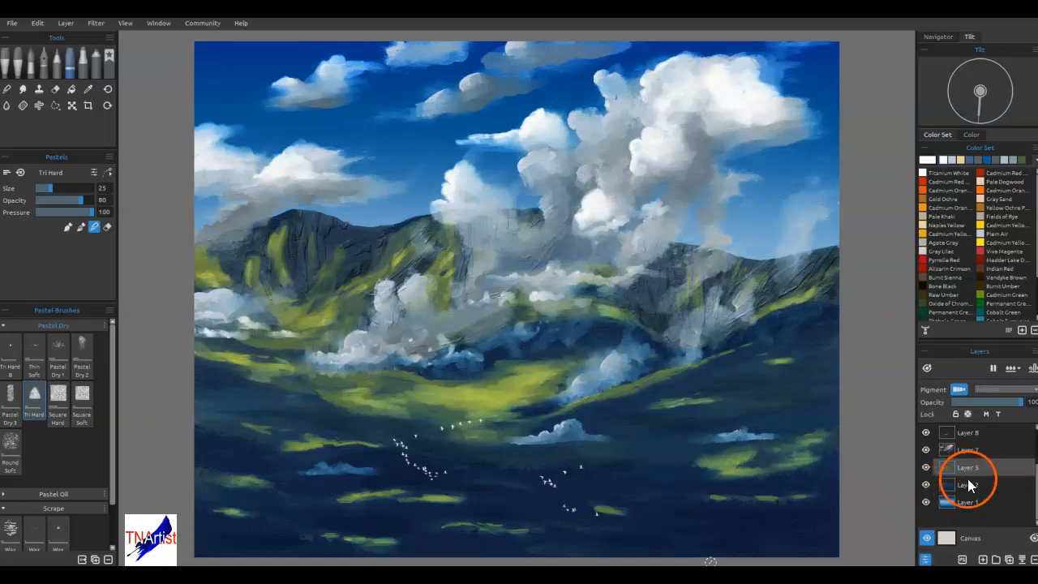
pyautogui.click(996, 504)
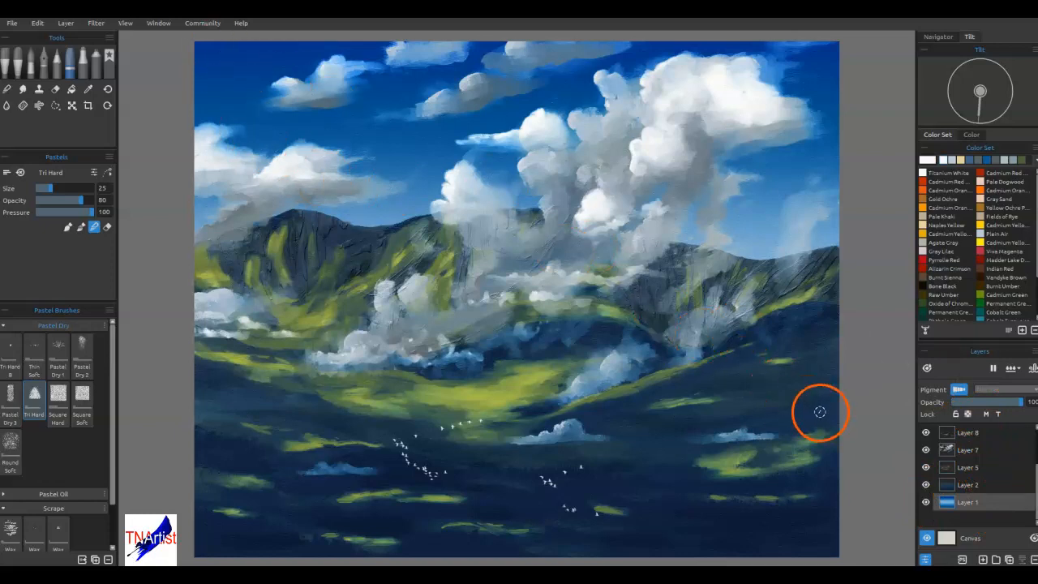
pyautogui.click(94, 25)
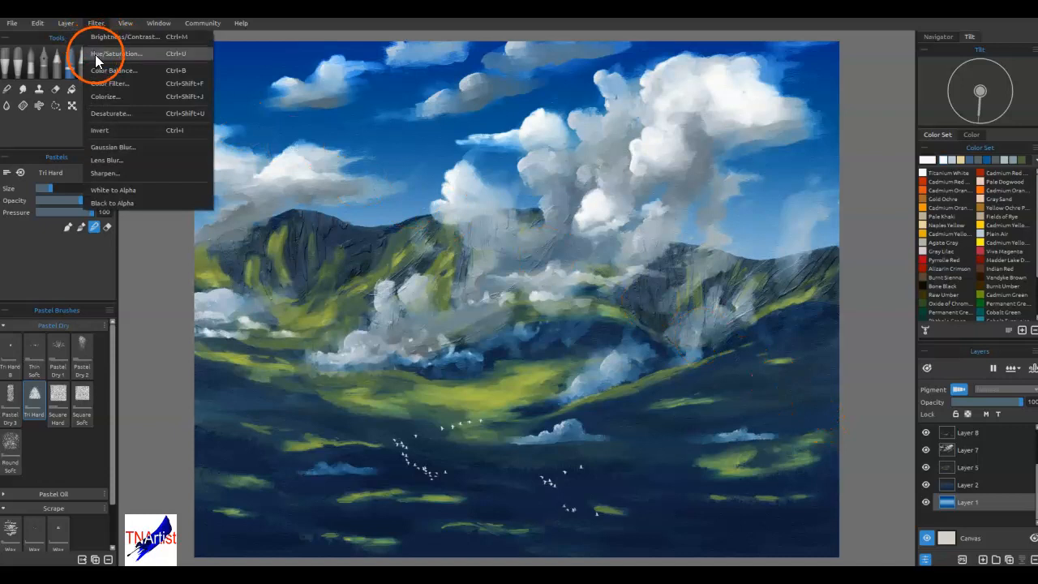
pyautogui.click(101, 37)
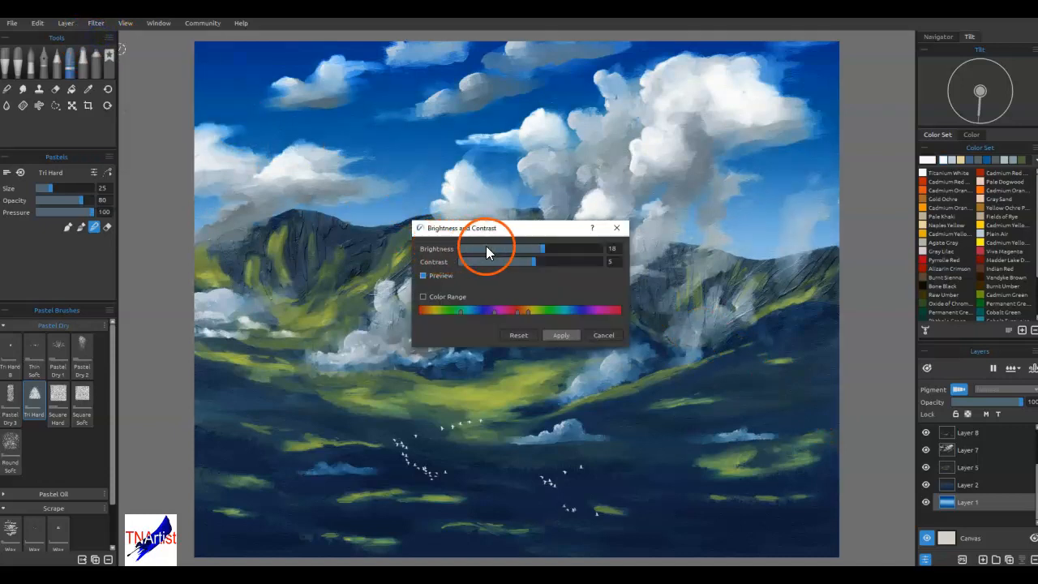
pyautogui.moveTo(540, 249); pyautogui.dragTo(513, 262)
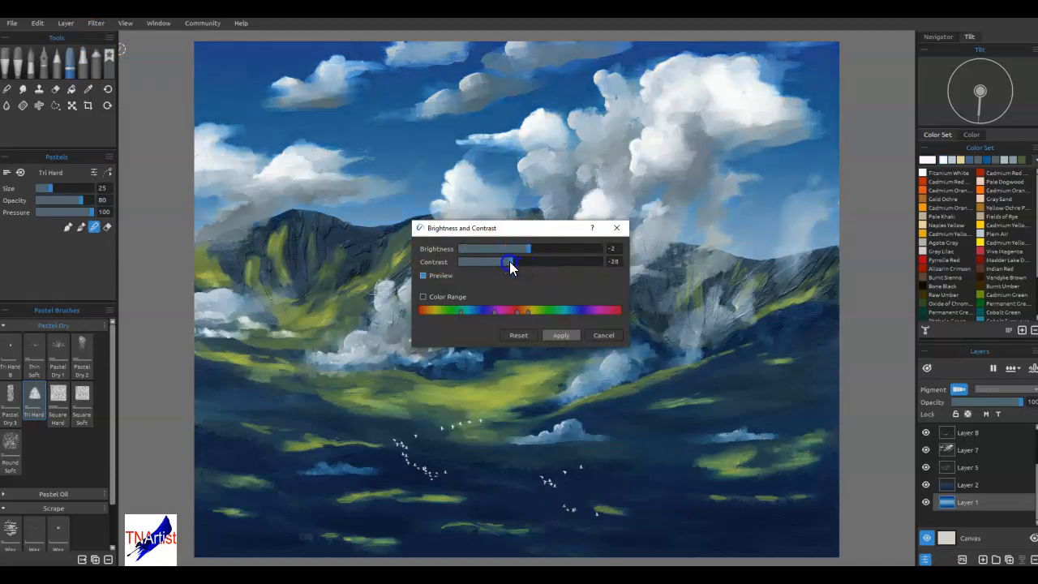
pyautogui.moveTo(517, 261); pyautogui.dragTo(518, 262)
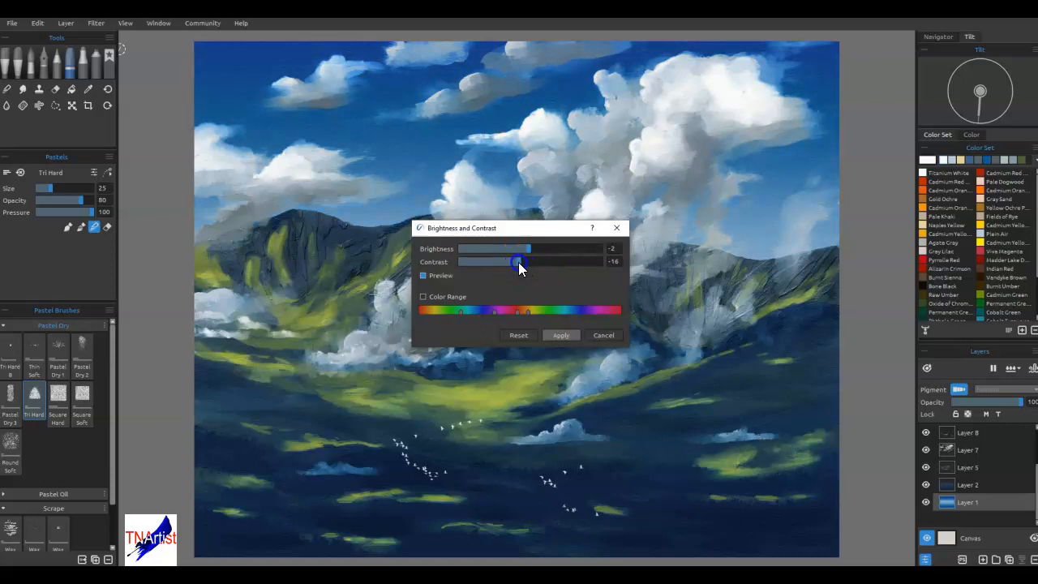
pyautogui.click(602, 338)
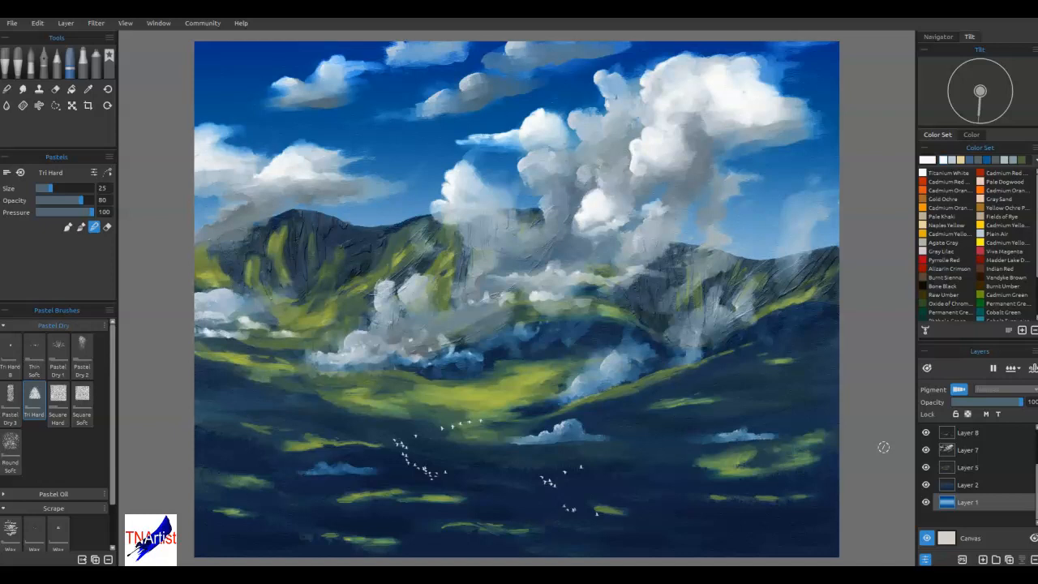
# - Erase the small left and right foreground clouds and trim the left valley cloud on Layer 7 with the size 35 Round Soft 2 eraser
pyautogui.scroll(-3, 630, 343)
pyautogui.scroll(-3, 625, 343)
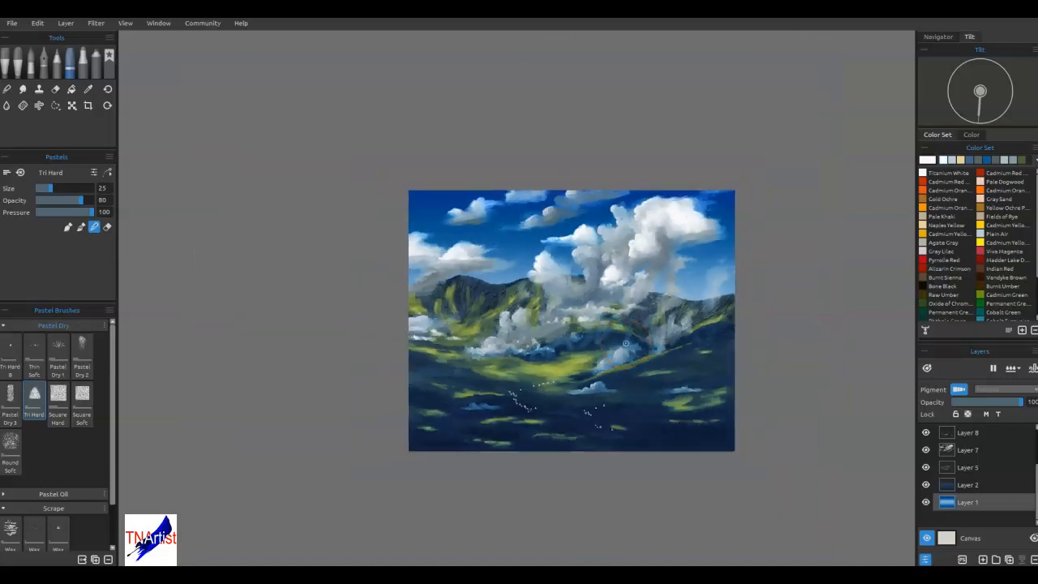
pyautogui.scroll(2, 625, 343)
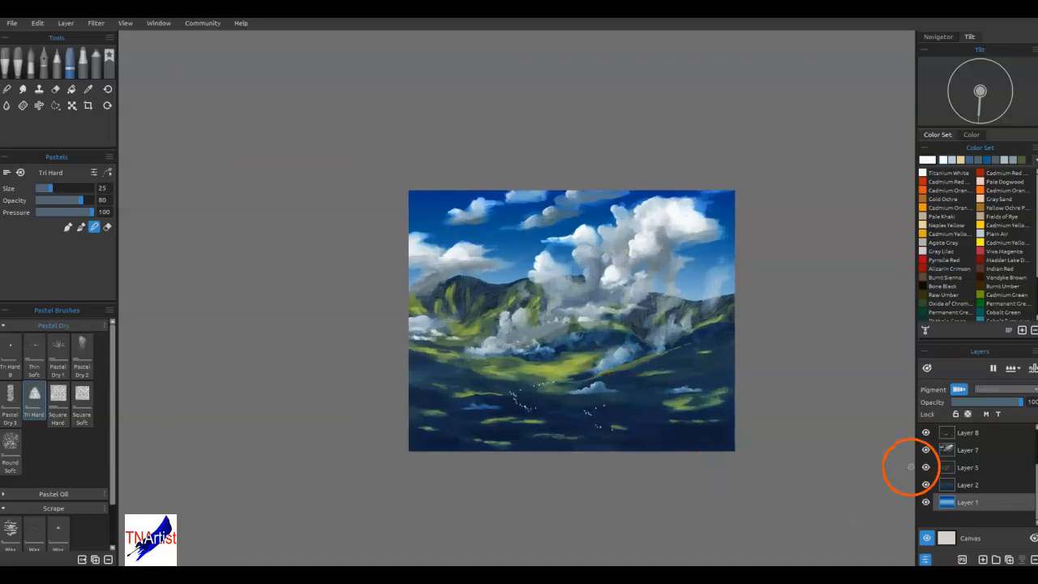
pyautogui.click(926, 451)
pyautogui.click(951, 452)
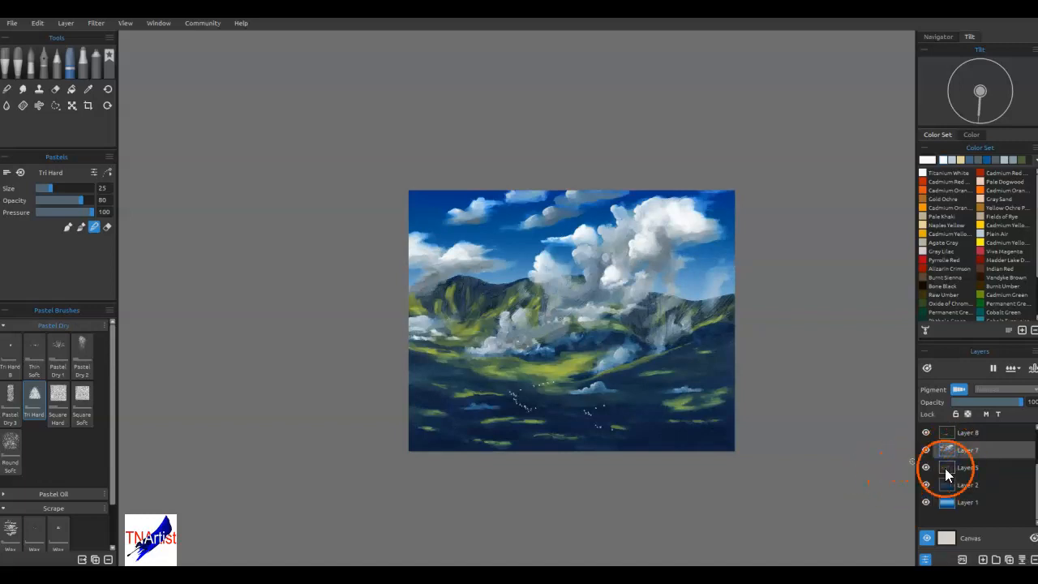
pyautogui.press('e')
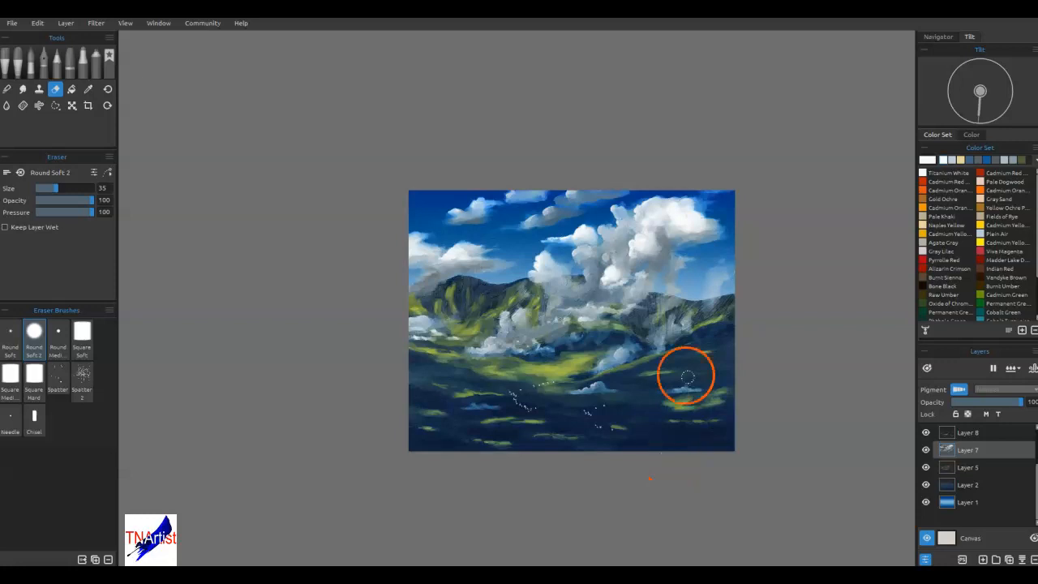
pyautogui.moveTo(581, 411); pyautogui.dragTo(489, 410)
pyautogui.moveTo(672, 400)
pyautogui.mouseDown()
pyautogui.moveTo(680, 393)
pyautogui.moveTo(662, 392)
pyautogui.mouseUp()
pyautogui.moveTo(769, 372); pyautogui.dragTo(776, 373)
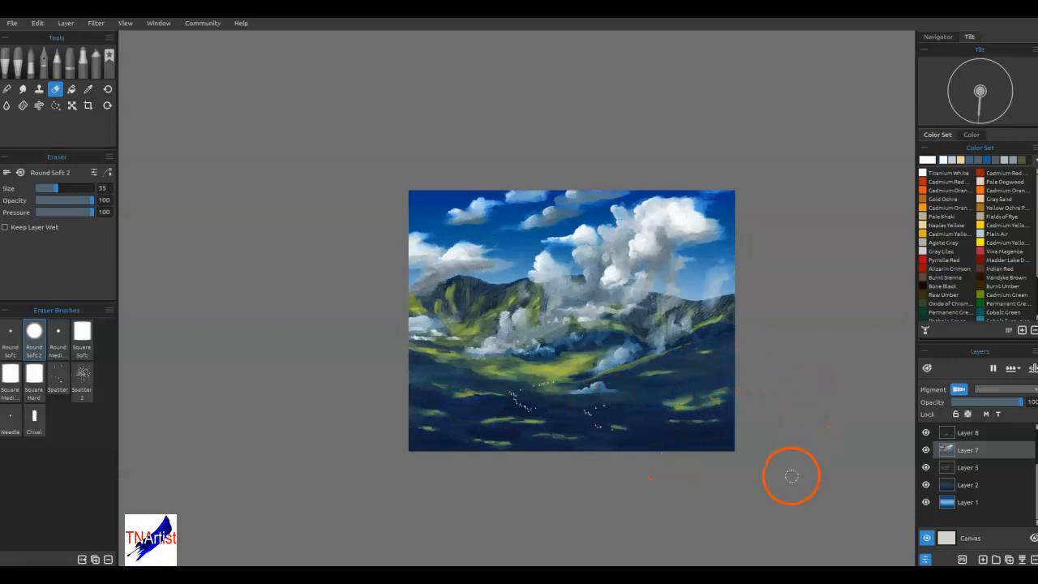
pyautogui.moveTo(792, 476)
pyautogui.mouseDown()
pyautogui.moveTo(456, 369)
pyautogui.moveTo(469, 374)
pyautogui.moveTo(464, 361)
pyautogui.moveTo(493, 358)
pyautogui.mouseUp()
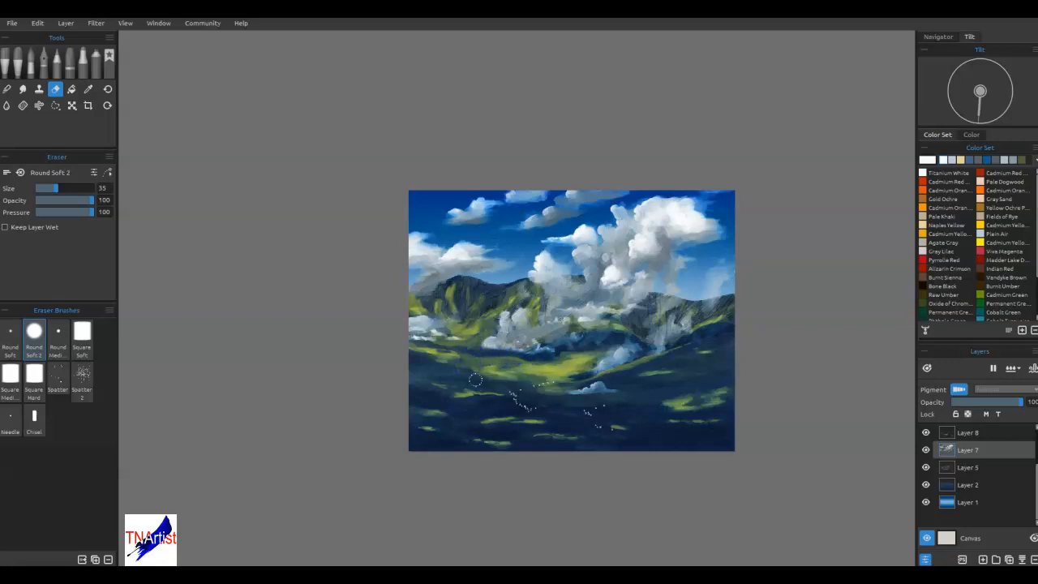
# - Blend the lower edge of the left valley cloud on Layer 7 with the Knife Textured brush at size 10
pyautogui.hotkey('ctrl', '0')
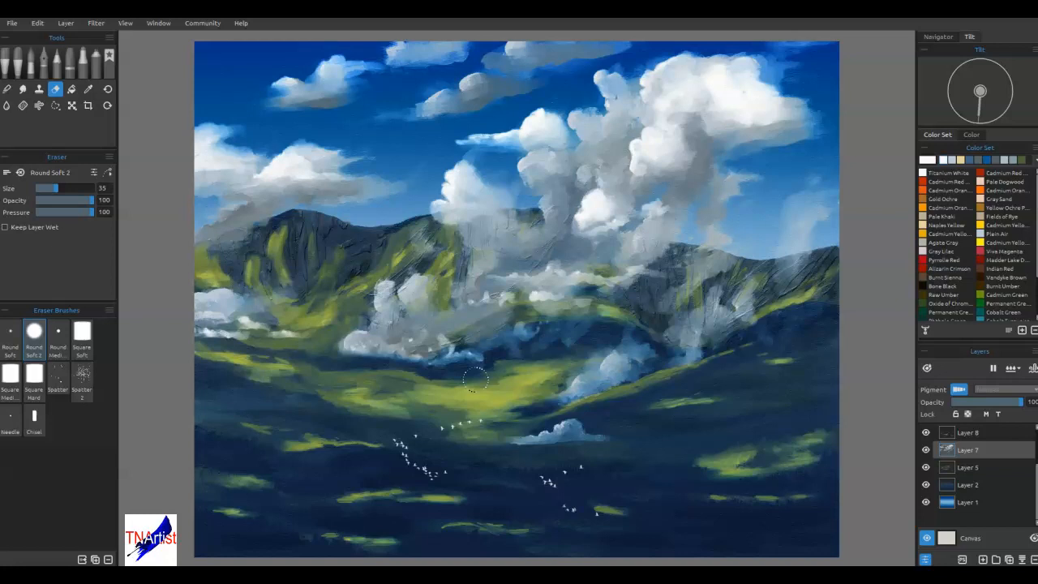
pyautogui.press('b')
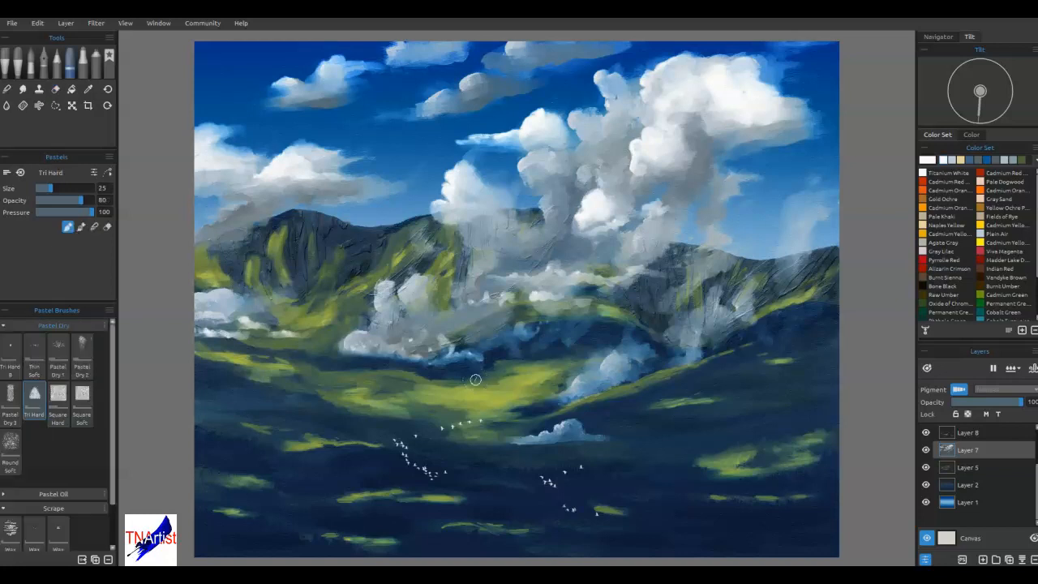
pyautogui.click(31, 65)
pyautogui.press('n')
pyautogui.moveTo(350, 349); pyautogui.dragTo(334, 361)
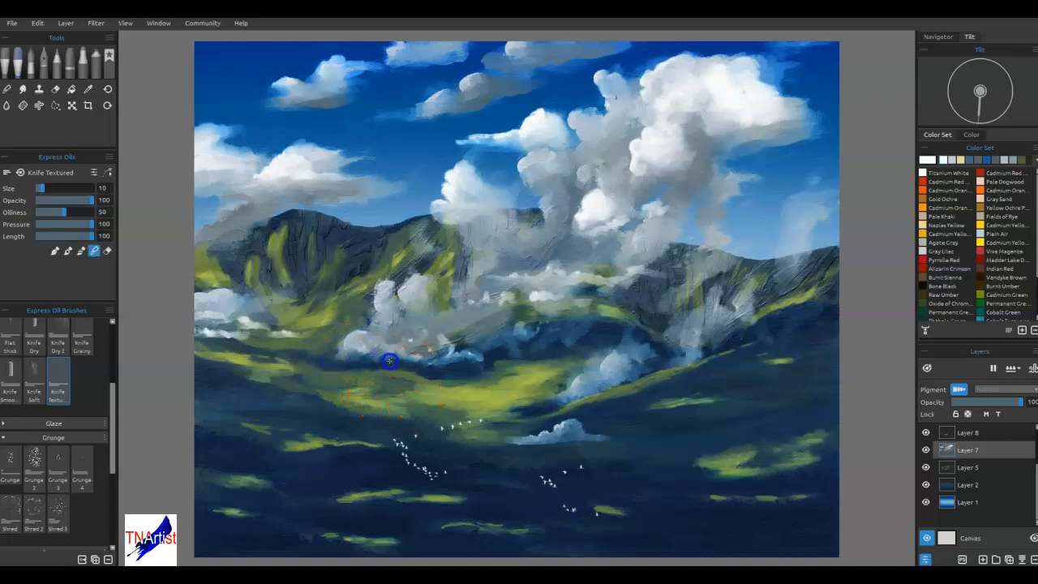
pyautogui.moveTo(367, 368)
pyautogui.mouseDown()
pyautogui.moveTo(349, 339)
pyautogui.moveTo(330, 353)
pyautogui.moveTo(362, 342)
pyautogui.moveTo(406, 371)
pyautogui.moveTo(469, 361)
pyautogui.moveTo(406, 365)
pyautogui.mouseUp()
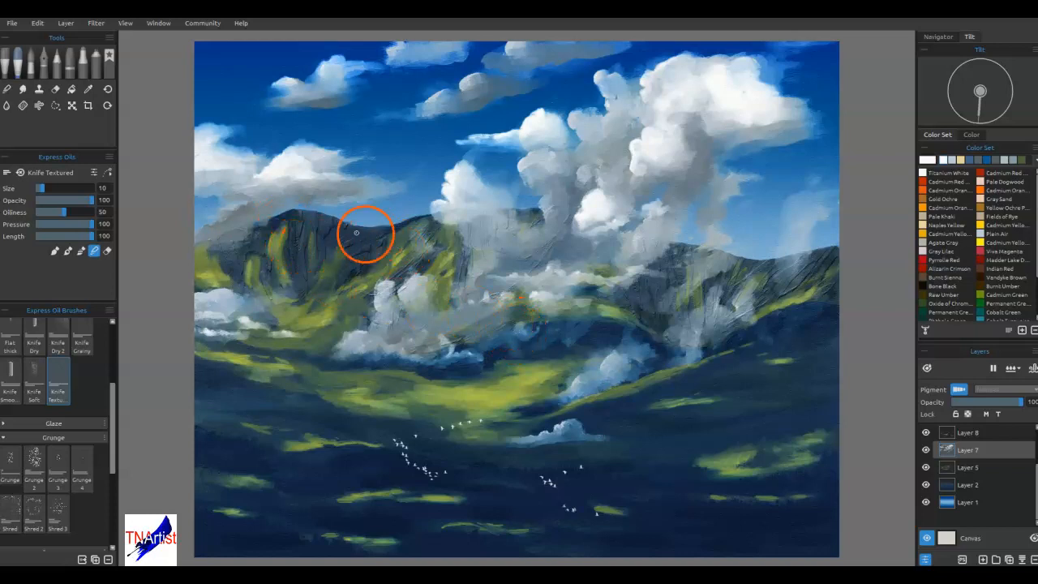
# - Erase stray cloud haze along the left and right mountain ridges on Layer 7 with Knife Textured
pyautogui.press('e')
pyautogui.moveTo(281, 213); pyautogui.dragTo(267, 213)
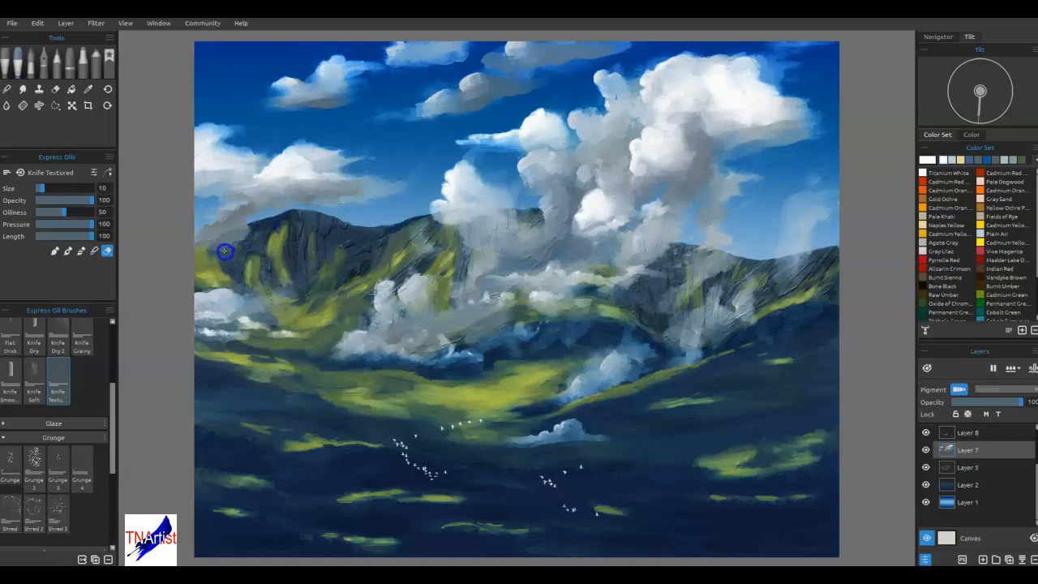
pyautogui.moveTo(730, 237); pyautogui.dragTo(727, 274)
pyautogui.moveTo(686, 235)
pyautogui.mouseDown()
pyautogui.moveTo(697, 239)
pyautogui.moveTo(688, 237)
pyautogui.mouseUp()
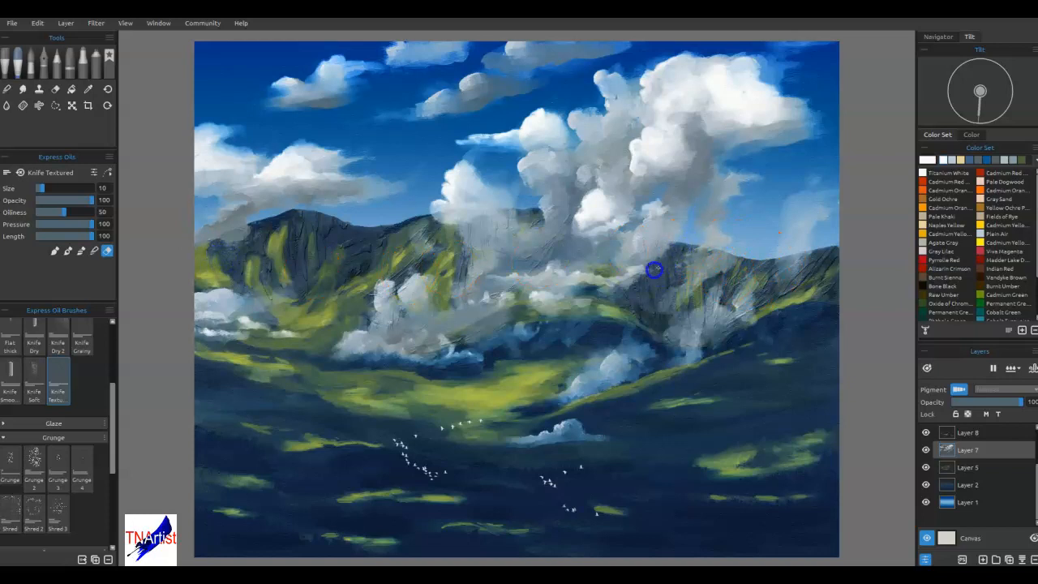
pyautogui.moveTo(823, 267); pyautogui.dragTo(810, 262)
pyautogui.click(770, 268)
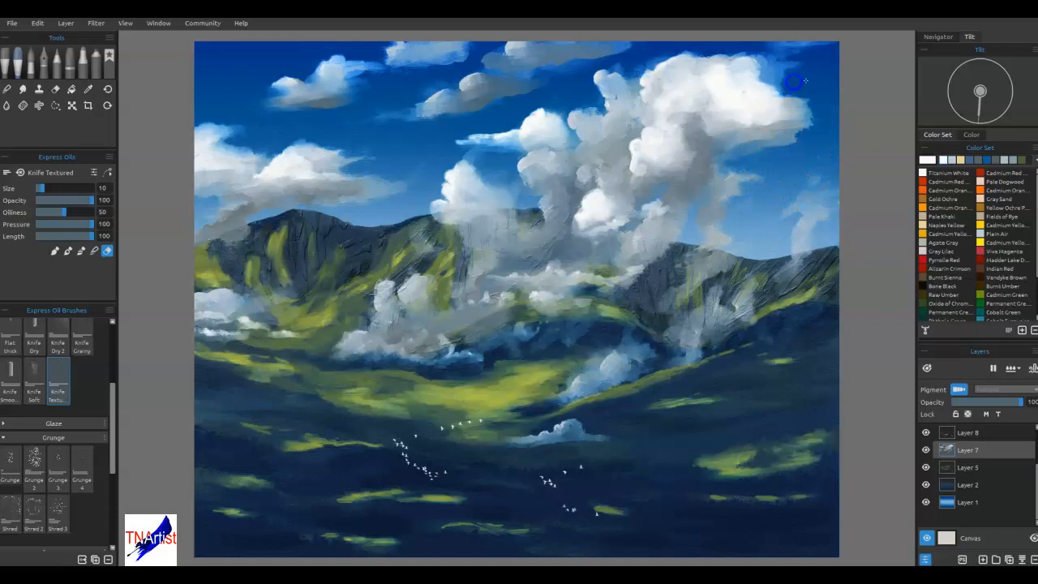
# - Blend the right edge of the large cloud into the sky with Knife Textured and Knife Smooth 2
pyautogui.press('b')
pyautogui.click(770, 96)
pyautogui.click(804, 79)
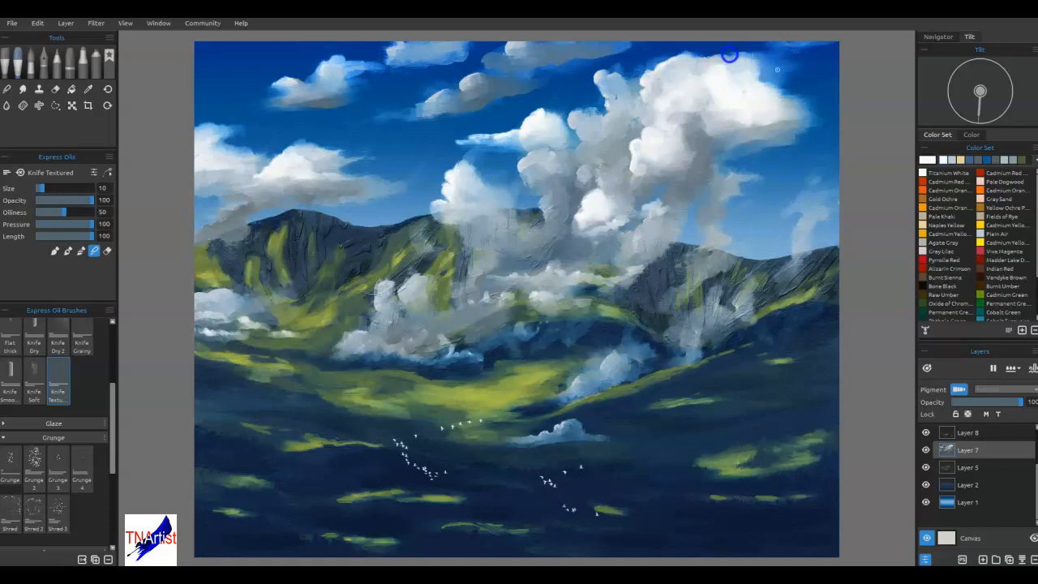
pyautogui.click(11, 377)
pyautogui.click(784, 127)
pyautogui.moveTo(811, 126)
pyautogui.mouseDown()
pyautogui.moveTo(800, 97)
pyautogui.moveTo(777, 88)
pyautogui.moveTo(793, 86)
pyautogui.moveTo(760, 87)
pyautogui.moveTo(802, 91)
pyautogui.moveTo(759, 84)
pyautogui.mouseUp()
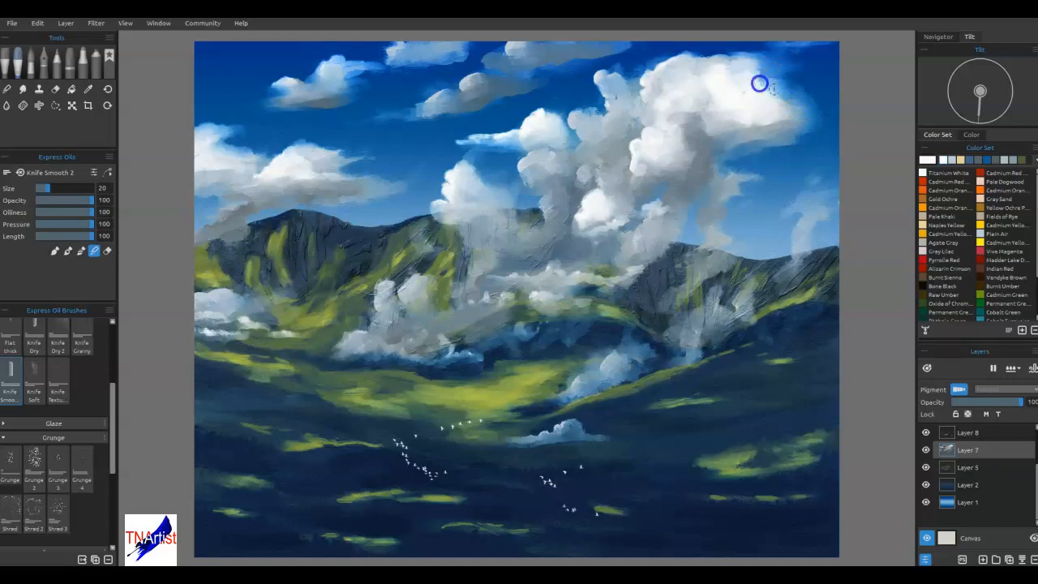
pyautogui.moveTo(730, 220); pyautogui.dragTo(676, 371)
pyautogui.moveTo(764, 253)
pyautogui.mouseDown()
pyautogui.moveTo(707, 265)
pyautogui.moveTo(714, 275)
pyautogui.moveTo(751, 267)
pyautogui.mouseUp()
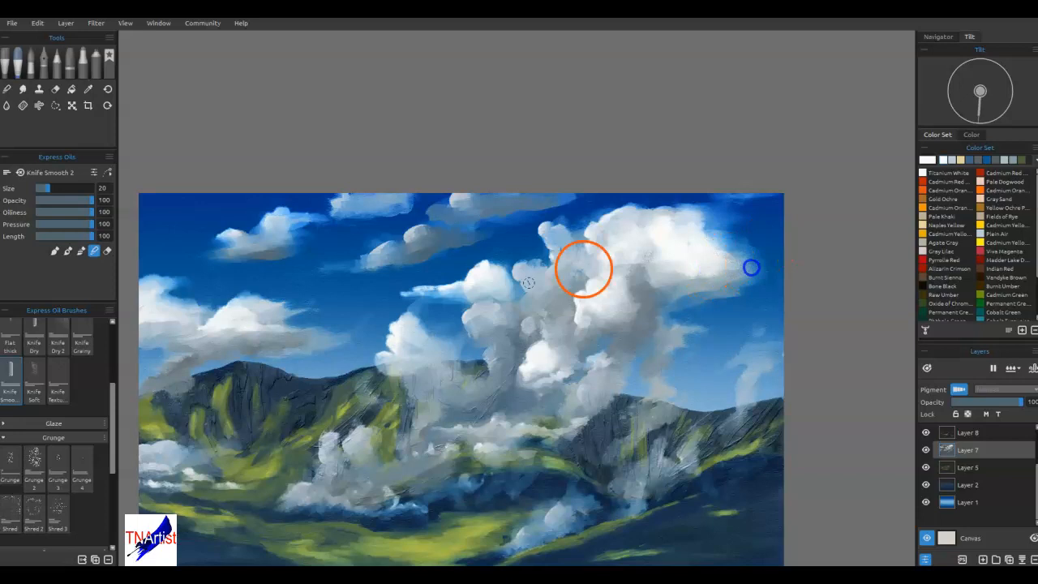
pyautogui.click(52, 387)
pyautogui.moveTo(707, 295)
pyautogui.mouseDown()
pyautogui.moveTo(739, 278)
pyautogui.moveTo(709, 268)
pyautogui.moveTo(736, 248)
pyautogui.mouseUp()
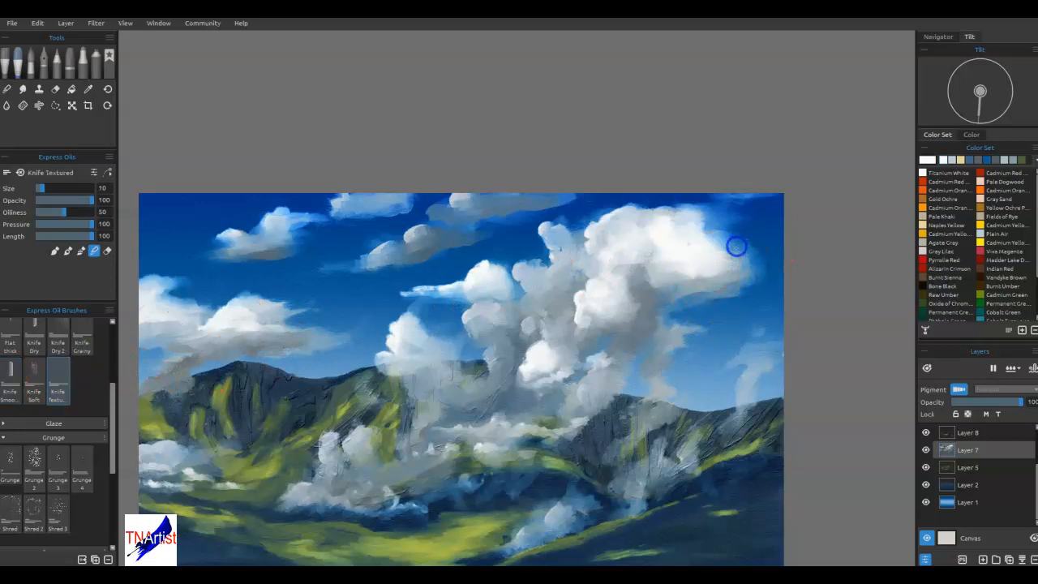
# - Blend wispy texture into the large cloud's upper and right edges with the Grunge 2 brush at size 25
pyautogui.click(33, 466)
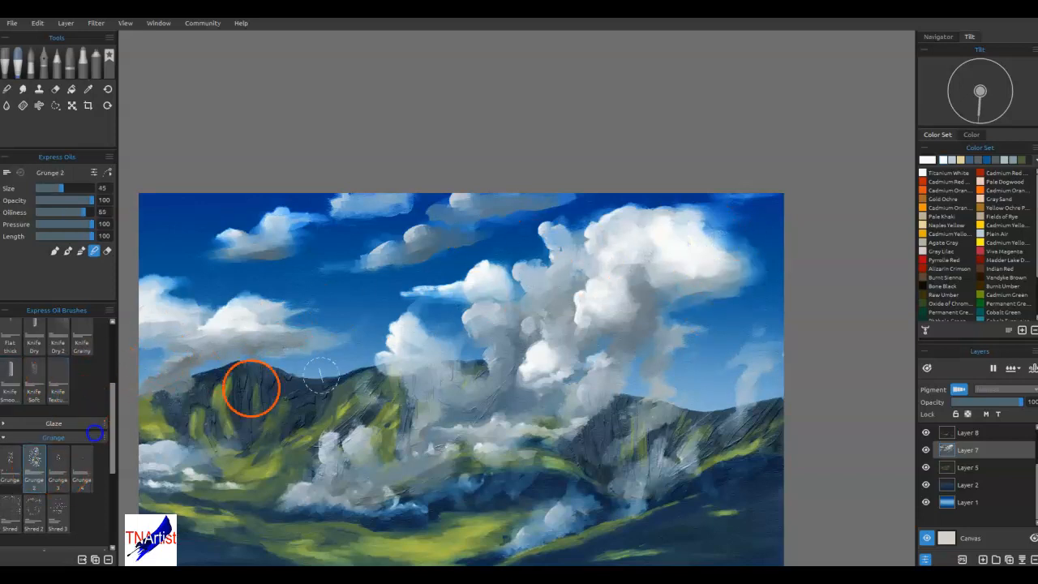
pyautogui.moveTo(714, 275)
pyautogui.mouseDown()
pyautogui.moveTo(750, 261)
pyautogui.moveTo(701, 252)
pyautogui.moveTo(739, 236)
pyautogui.moveTo(703, 234)
pyautogui.moveTo(690, 216)
pyautogui.moveTo(728, 246)
pyautogui.moveTo(760, 235)
pyautogui.moveTo(789, 252)
pyautogui.moveTo(721, 252)
pyautogui.moveTo(709, 242)
pyautogui.moveTo(744, 234)
pyautogui.moveTo(698, 225)
pyautogui.moveTo(725, 225)
pyautogui.moveTo(737, 210)
pyautogui.moveTo(726, 203)
pyautogui.moveTo(604, 221)
pyautogui.mouseUp()
pyautogui.press('[')
pyautogui.press('[')
pyautogui.press('[')
pyautogui.press('[')
pyautogui.moveTo(678, 223); pyautogui.dragTo(719, 201)
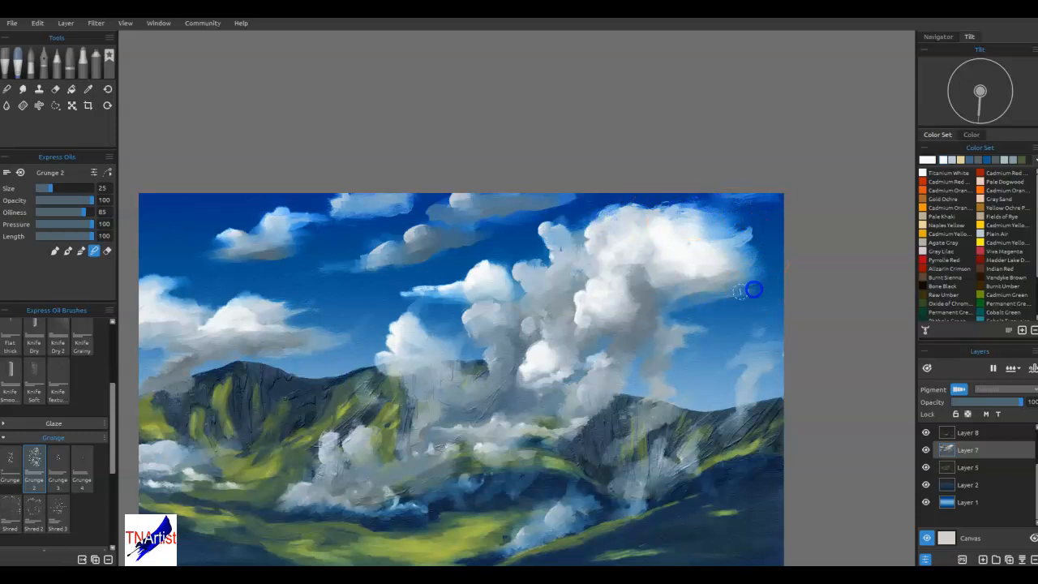
pyautogui.moveTo(692, 325)
pyautogui.mouseDown()
pyautogui.moveTo(714, 323)
pyautogui.moveTo(681, 313)
pyautogui.moveTo(712, 295)
pyautogui.mouseUp()
pyautogui.moveTo(771, 268)
pyautogui.mouseDown()
pyautogui.moveTo(779, 271)
pyautogui.moveTo(765, 301)
pyautogui.moveTo(739, 287)
pyautogui.mouseUp()
# - Refine the large cloud's right side and the haze over the right ridge with Grunge 2 at size 16
pyautogui.press('[')
pyautogui.moveTo(753, 234)
pyautogui.mouseDown()
pyautogui.moveTo(762, 219)
pyautogui.moveTo(742, 235)
pyautogui.mouseUp()
pyautogui.click(705, 248)
pyautogui.click(712, 250)
pyautogui.moveTo(714, 388)
pyautogui.mouseDown()
pyautogui.moveTo(741, 367)
pyautogui.moveTo(716, 363)
pyautogui.moveTo(753, 354)
pyautogui.mouseUp()
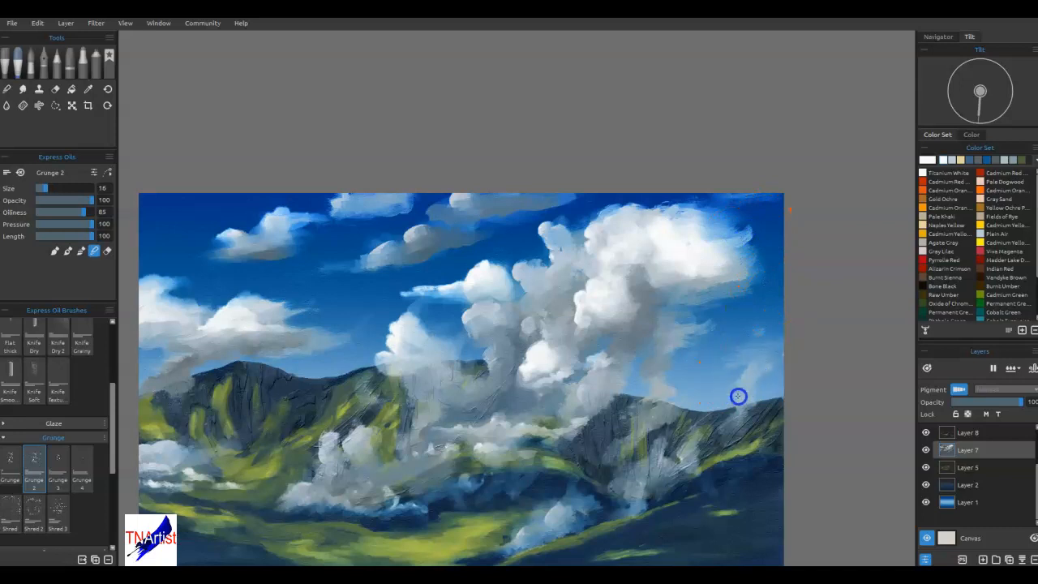
pyautogui.moveTo(743, 420)
pyautogui.mouseDown()
pyautogui.moveTo(693, 460)
pyautogui.moveTo(689, 443)
pyautogui.moveTo(718, 422)
pyautogui.moveTo(675, 481)
pyautogui.mouseUp()
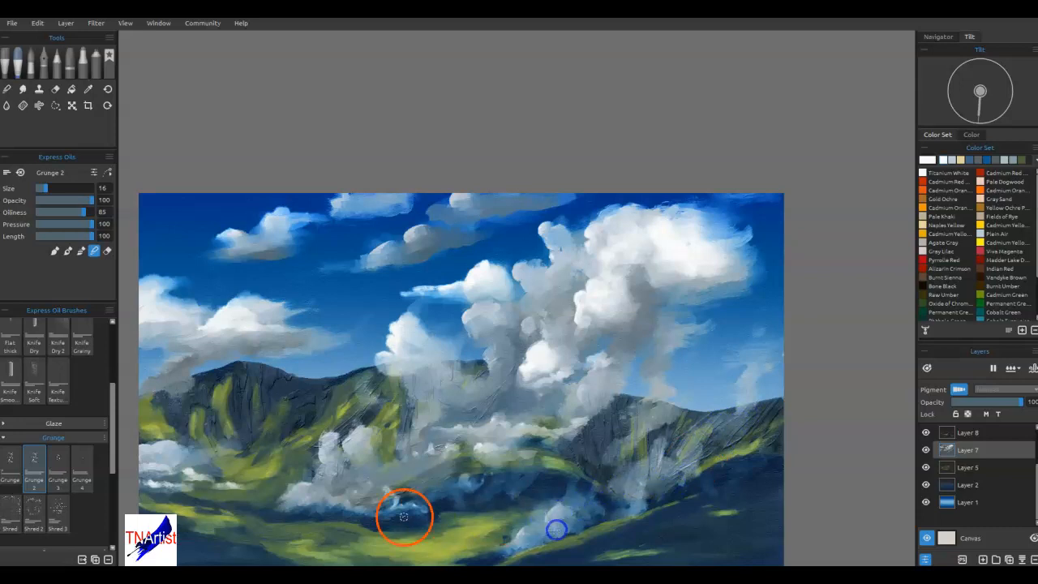
# - Blend the central cloud column and the cloud on the valley's right slope with Shred 2 at size 35
pyautogui.click(34, 509)
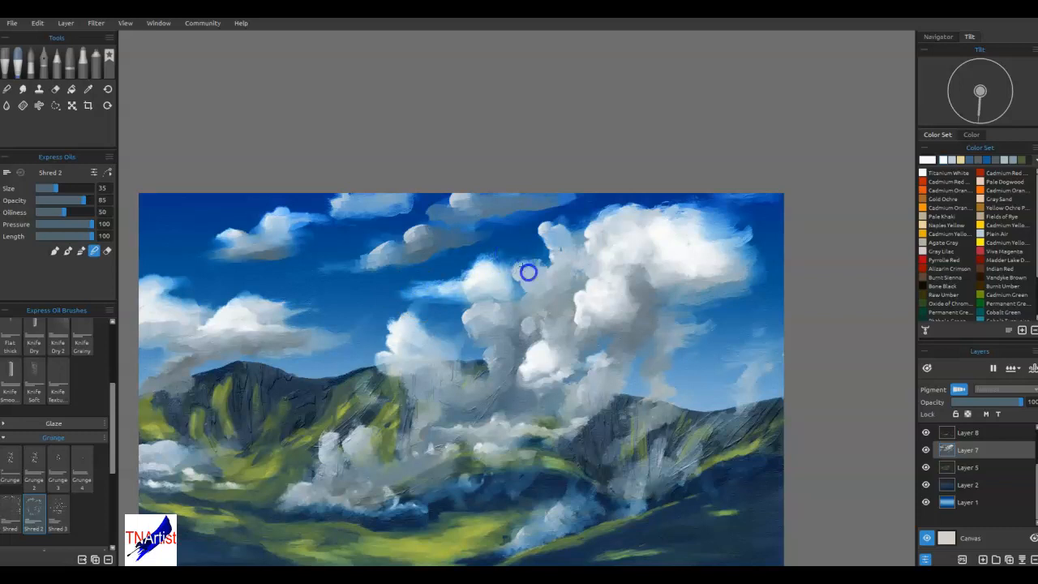
pyautogui.moveTo(555, 270)
pyautogui.mouseDown()
pyautogui.moveTo(570, 216)
pyautogui.moveTo(572, 232)
pyautogui.moveTo(614, 245)
pyautogui.mouseUp()
pyautogui.click(565, 283)
pyautogui.moveTo(568, 360)
pyautogui.mouseDown()
pyautogui.moveTo(547, 333)
pyautogui.moveTo(554, 359)
pyautogui.moveTo(628, 355)
pyautogui.mouseUp()
pyautogui.click(589, 391)
pyautogui.moveTo(583, 394)
pyautogui.mouseDown()
pyautogui.moveTo(525, 434)
pyautogui.moveTo(561, 424)
pyautogui.mouseUp()
pyautogui.moveTo(517, 512); pyautogui.dragTo(540, 540)
pyautogui.moveTo(570, 517); pyautogui.dragTo(509, 514)
# - Blend the left valley cloud, the central mist and the large cloud's folds with the Shred 2 brush
pyautogui.moveTo(386, 518)
pyautogui.mouseDown()
pyautogui.moveTo(436, 494)
pyautogui.moveTo(453, 520)
pyautogui.mouseUp()
pyautogui.moveTo(309, 505)
pyautogui.mouseDown()
pyautogui.moveTo(262, 524)
pyautogui.moveTo(343, 513)
pyautogui.mouseUp()
pyautogui.moveTo(311, 464)
pyautogui.mouseDown()
pyautogui.moveTo(362, 446)
pyautogui.moveTo(420, 464)
pyautogui.moveTo(439, 418)
pyautogui.moveTo(382, 326)
pyautogui.moveTo(387, 365)
pyautogui.moveTo(426, 373)
pyautogui.mouseUp()
pyautogui.moveTo(512, 402)
pyautogui.mouseDown()
pyautogui.moveTo(593, 325)
pyautogui.moveTo(598, 338)
pyautogui.moveTo(556, 367)
pyautogui.mouseUp()
pyautogui.moveTo(568, 405)
pyautogui.mouseDown()
pyautogui.moveTo(600, 419)
pyautogui.moveTo(714, 290)
pyautogui.moveTo(714, 308)
pyautogui.moveTo(809, 296)
pyautogui.moveTo(547, 406)
pyautogui.moveTo(857, 409)
pyautogui.mouseUp()
pyautogui.moveTo(636, 355); pyautogui.dragTo(603, 336)
pyautogui.moveTo(557, 352)
pyautogui.mouseDown()
pyautogui.moveTo(471, 398)
pyautogui.moveTo(551, 309)
pyautogui.moveTo(617, 317)
pyautogui.moveTo(575, 323)
pyautogui.mouseUp()
pyautogui.moveTo(542, 267)
pyautogui.mouseDown()
pyautogui.moveTo(581, 262)
pyautogui.moveTo(570, 257)
pyautogui.moveTo(579, 252)
pyautogui.moveTo(520, 247)
pyautogui.moveTo(540, 248)
pyautogui.moveTo(524, 238)
pyautogui.moveTo(614, 214)
pyautogui.moveTo(663, 219)
pyautogui.mouseUp()
# - Trim the base of the cloud on the valley's right slope by erasing with Shred 2 at size 18
pyautogui.press('[')
pyautogui.moveTo(468, 309)
pyautogui.mouseDown()
pyautogui.moveTo(444, 298)
pyautogui.moveTo(476, 283)
pyautogui.moveTo(450, 293)
pyautogui.moveTo(503, 323)
pyautogui.mouseUp()
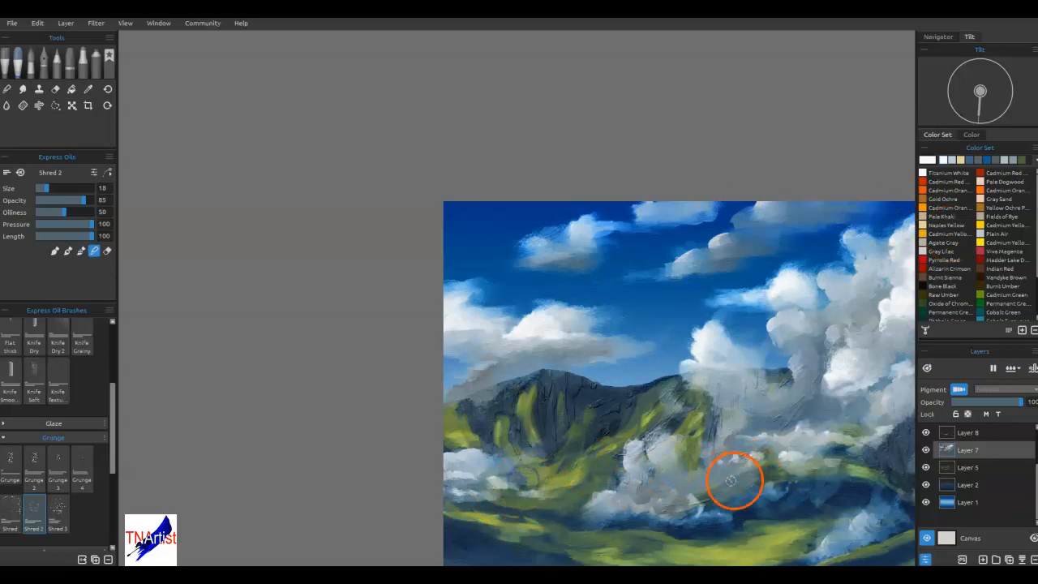
pyautogui.moveTo(676, 435)
pyautogui.mouseDown()
pyautogui.moveTo(654, 344)
pyautogui.moveTo(691, 166)
pyautogui.mouseUp()
pyautogui.moveTo(775, 319)
pyautogui.mouseDown()
pyautogui.moveTo(619, 376)
pyautogui.moveTo(575, 408)
pyautogui.mouseUp()
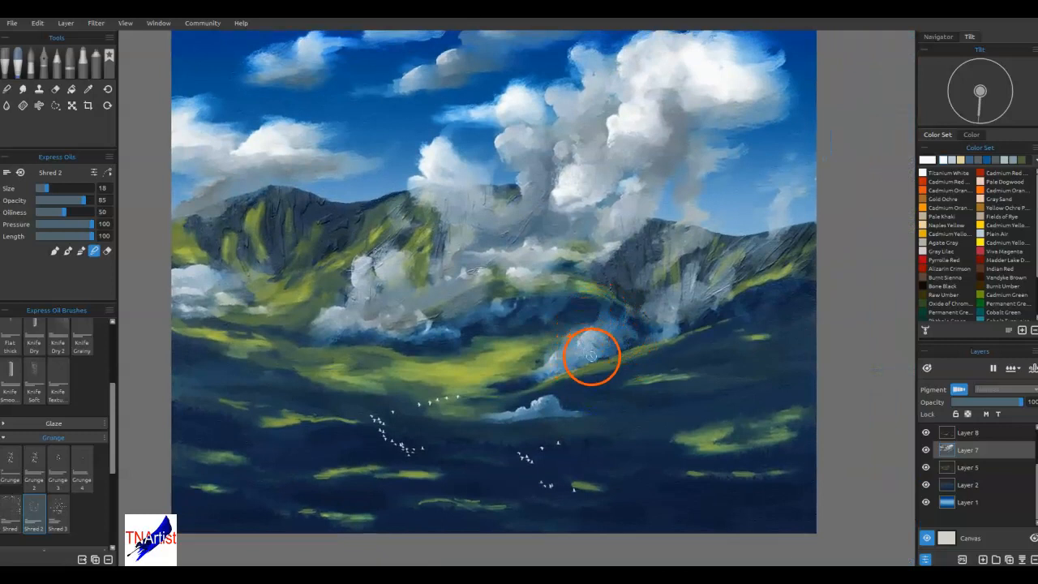
pyautogui.press('e')
pyautogui.moveTo(557, 374)
pyautogui.mouseDown()
pyautogui.moveTo(583, 367)
pyautogui.moveTo(516, 392)
pyautogui.mouseUp()
pyautogui.moveTo(548, 370)
pyautogui.mouseDown()
pyautogui.moveTo(517, 392)
pyautogui.moveTo(579, 378)
pyautogui.mouseUp()
pyautogui.press('e')
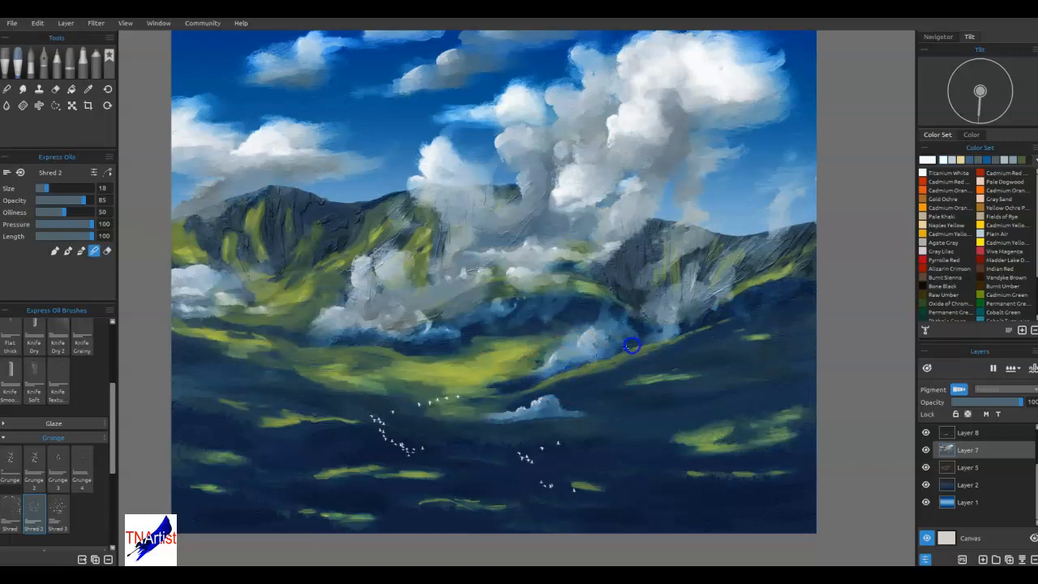
# - Blend the valley clouds' edges and the mist beneath the central cloud column with Shred 2 at size 18
pyautogui.click(617, 352)
pyautogui.moveTo(474, 329)
pyautogui.mouseDown()
pyautogui.moveTo(504, 314)
pyautogui.moveTo(421, 341)
pyautogui.moveTo(415, 330)
pyautogui.moveTo(367, 338)
pyautogui.moveTo(356, 324)
pyautogui.moveTo(321, 332)
pyautogui.mouseUp()
pyautogui.click(332, 311)
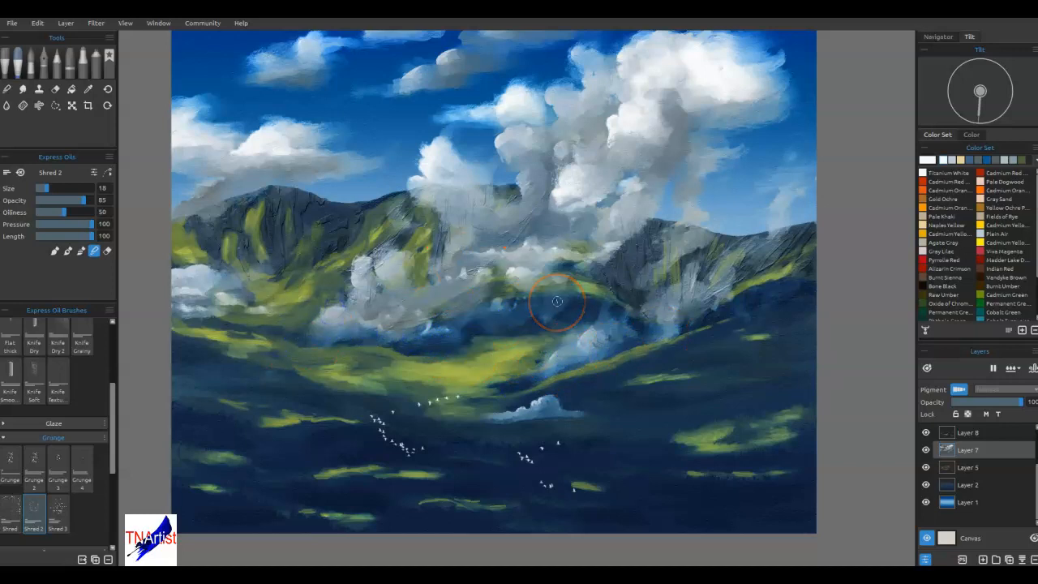
pyautogui.moveTo(578, 211)
pyautogui.mouseDown()
pyautogui.moveTo(598, 195)
pyautogui.moveTo(586, 215)
pyautogui.moveTo(561, 211)
pyautogui.mouseUp()
pyautogui.moveTo(555, 206); pyautogui.dragTo(501, 225)
pyautogui.moveTo(486, 259); pyautogui.dragTo(531, 211)
pyautogui.click(549, 232)
pyautogui.moveTo(618, 184); pyautogui.dragTo(577, 216)
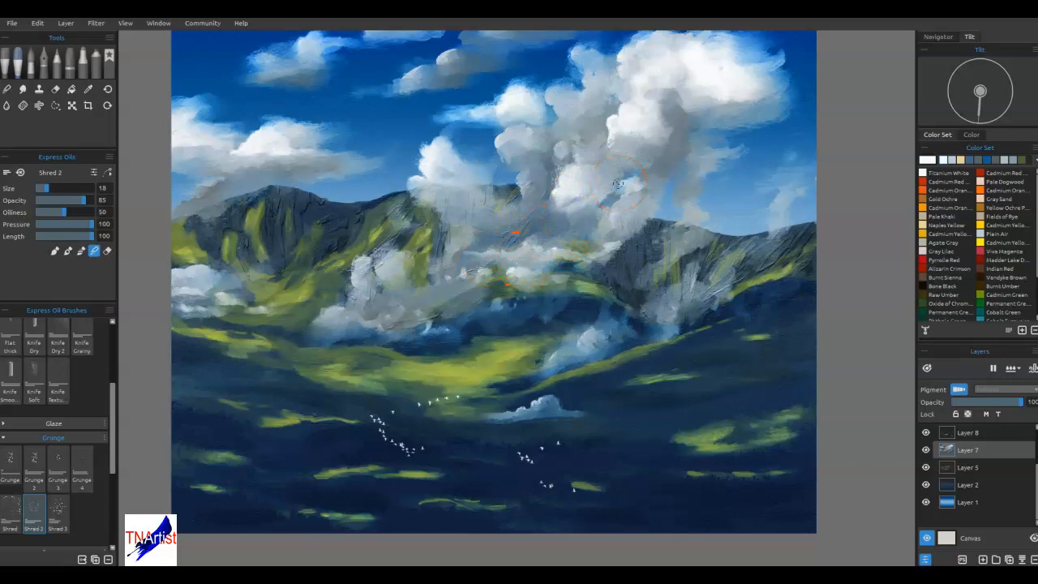
# - Sample a light tone from the large cloud, paint highlights on the left valley cloud's right end and blend them
pyautogui.keyDown('alt'); pyautogui.click(625, 119); pyautogui.keyUp('alt')
pyautogui.moveTo(434, 289)
pyautogui.mouseDown()
pyautogui.moveTo(446, 295)
pyautogui.moveTo(473, 269)
pyautogui.mouseUp()
pyautogui.press('n')
pyautogui.moveTo(441, 293)
pyautogui.mouseDown()
pyautogui.moveTo(484, 278)
pyautogui.moveTo(454, 310)
pyautogui.moveTo(487, 299)
pyautogui.moveTo(448, 297)
pyautogui.mouseUp()
pyautogui.press('b')
pyautogui.press('n')
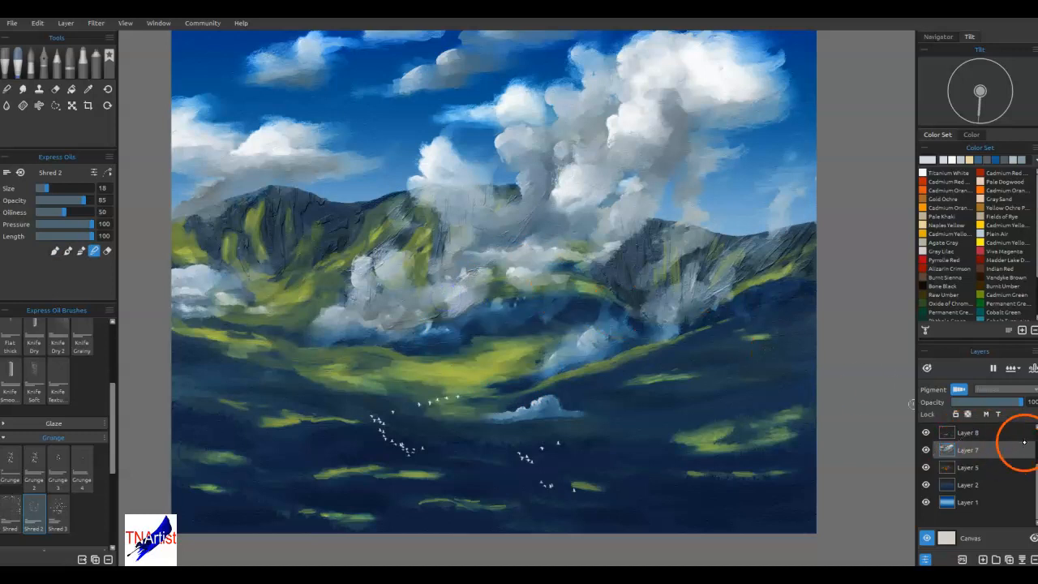
# - Blend the shading on Layer 9 over the left valley clouds and the central mist with Shred 2
pyautogui.scroll(1, 990, 463)
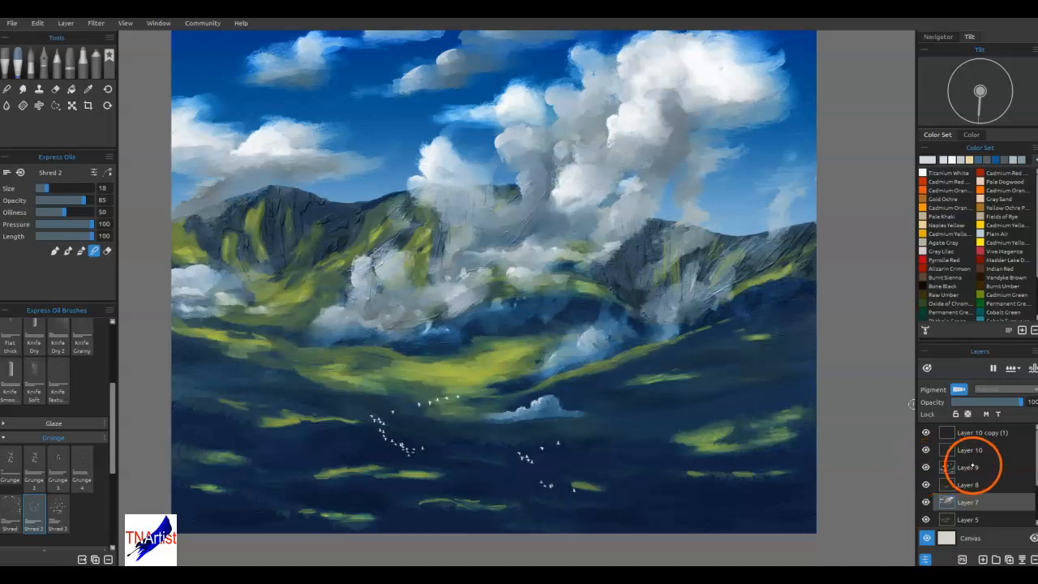
pyautogui.click(953, 467)
pyautogui.press('e')
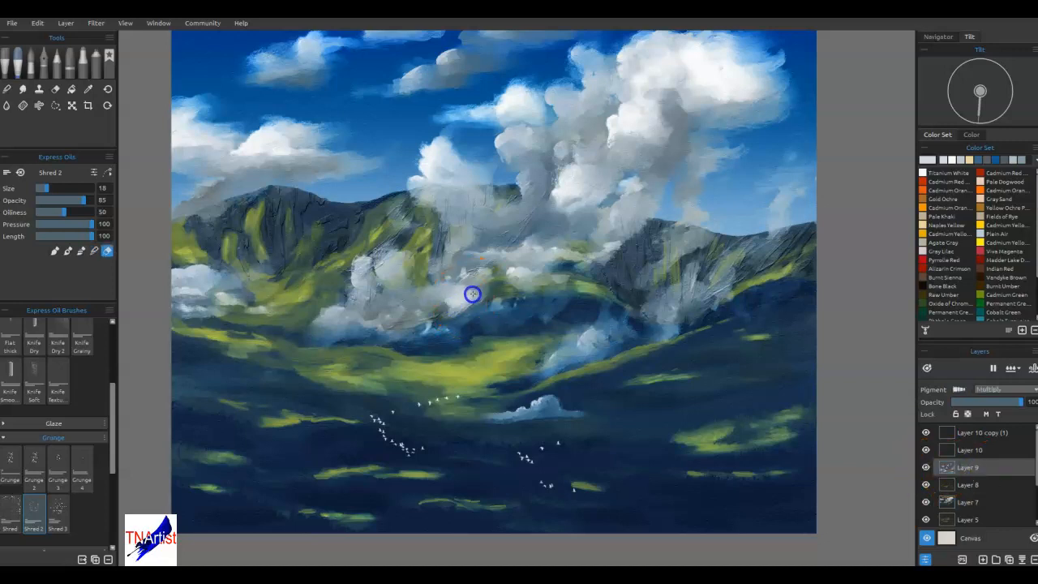
pyautogui.press('e')
pyautogui.moveTo(475, 299); pyautogui.dragTo(430, 301)
pyautogui.click(215, 289)
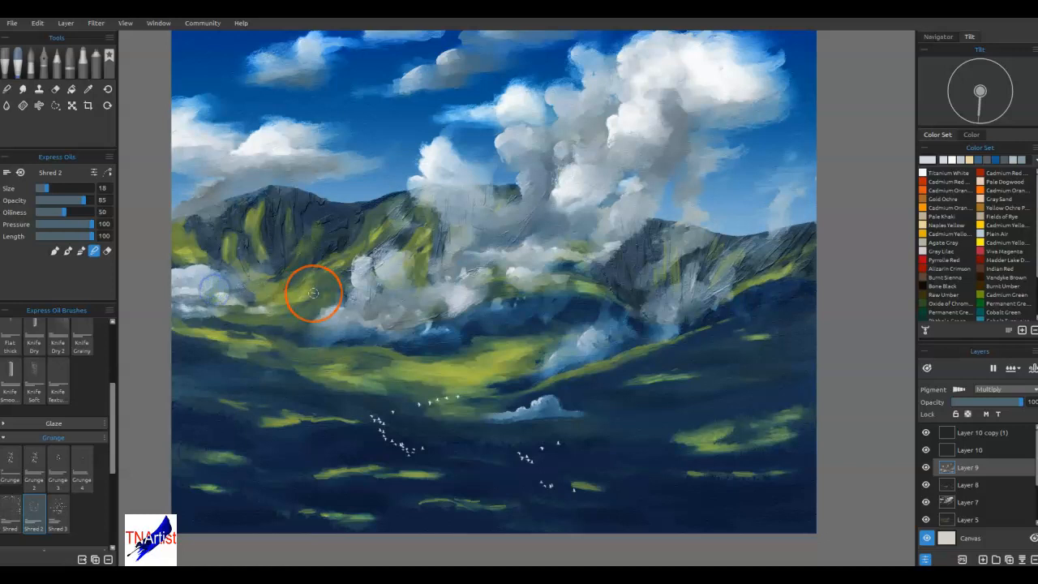
pyautogui.click(452, 187)
pyautogui.moveTo(452, 188)
pyautogui.mouseDown()
pyautogui.moveTo(421, 188)
pyautogui.moveTo(449, 193)
pyautogui.moveTo(413, 191)
pyautogui.moveTo(460, 201)
pyautogui.mouseUp()
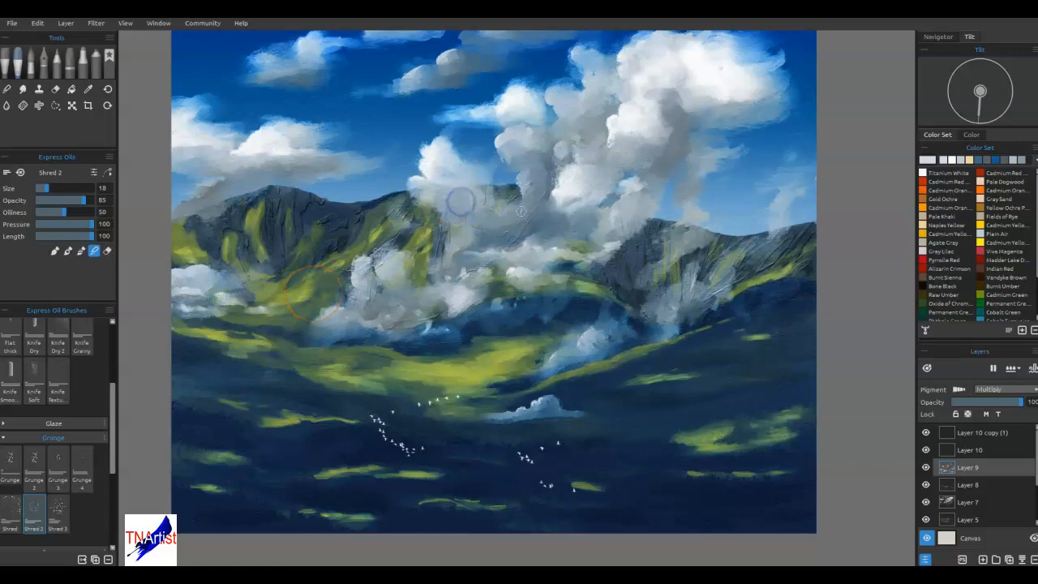
pyautogui.click(516, 210)
# - Check what Layer 9 contributes by repeatedly hiding and showing it
pyautogui.click(926, 433)
pyautogui.click(926, 468)
pyautogui.click(926, 468)
pyautogui.click(926, 468)
pyautogui.click(925, 468)
pyautogui.click(925, 469)
pyautogui.click(926, 468)
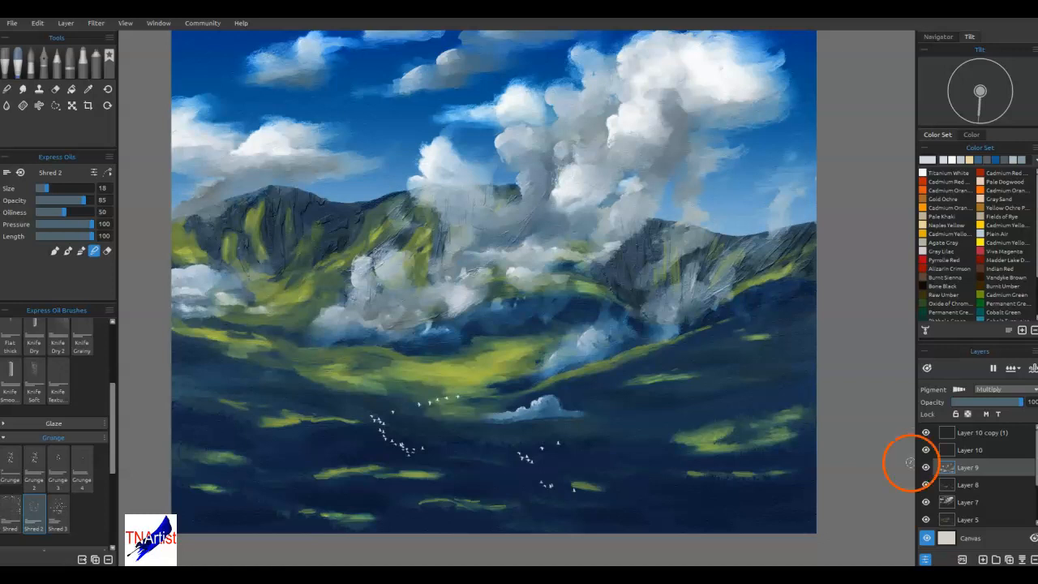
# - Erase Layer 9 shading over the central mist, both mountains and the foreground slope with Shred 2 at size 18
pyautogui.press('e')
pyautogui.moveTo(515, 216)
pyautogui.mouseDown()
pyautogui.moveTo(537, 219)
pyautogui.moveTo(489, 220)
pyautogui.moveTo(484, 246)
pyautogui.moveTo(495, 227)
pyautogui.moveTo(466, 248)
pyautogui.moveTo(481, 261)
pyautogui.mouseUp()
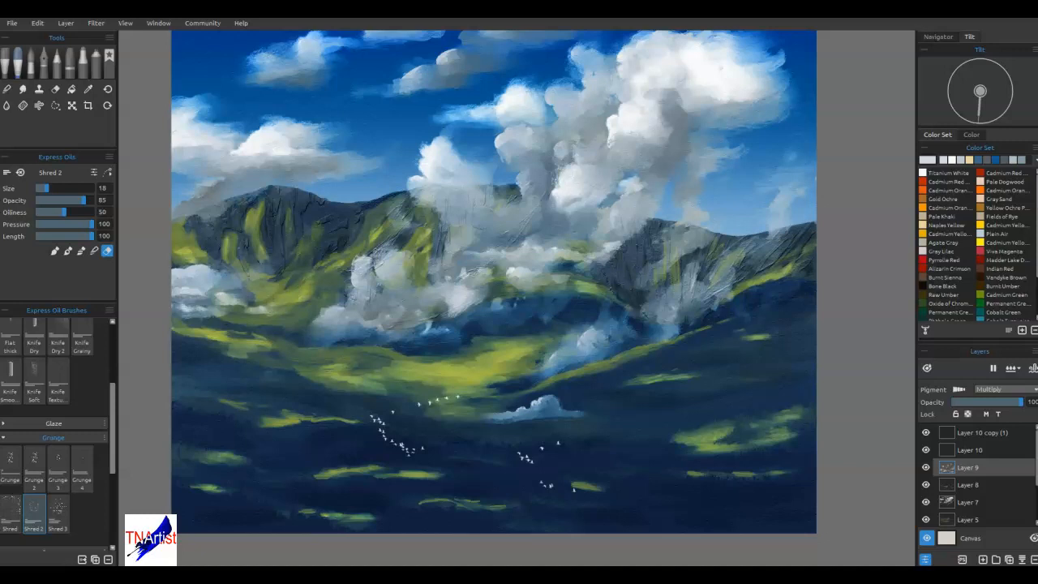
pyautogui.moveTo(322, 227)
pyautogui.mouseDown()
pyautogui.moveTo(322, 214)
pyautogui.moveTo(336, 229)
pyautogui.mouseUp()
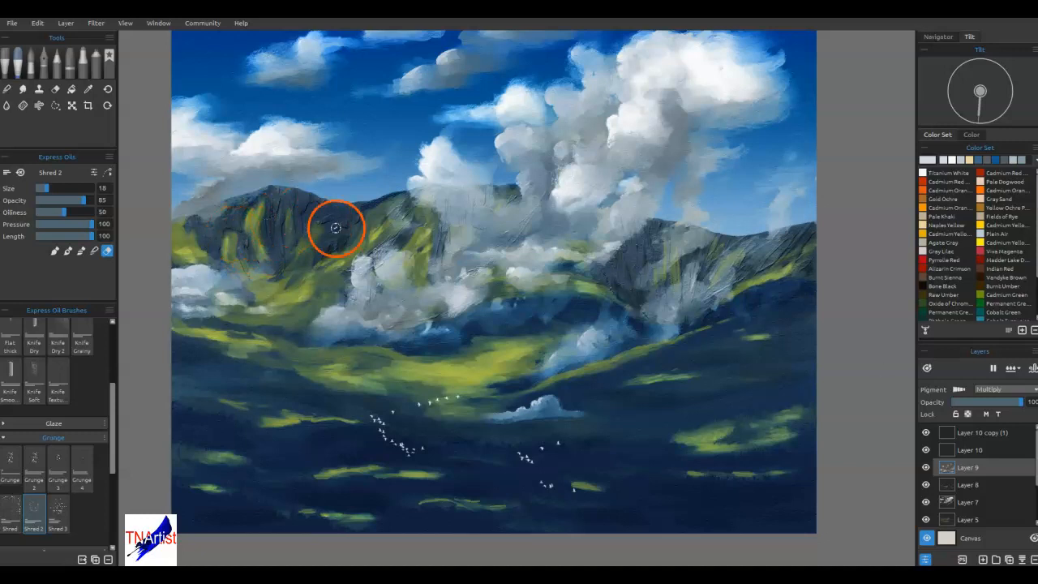
pyautogui.moveTo(752, 265)
pyautogui.mouseDown()
pyautogui.moveTo(643, 277)
pyautogui.moveTo(638, 267)
pyautogui.moveTo(674, 236)
pyautogui.mouseUp()
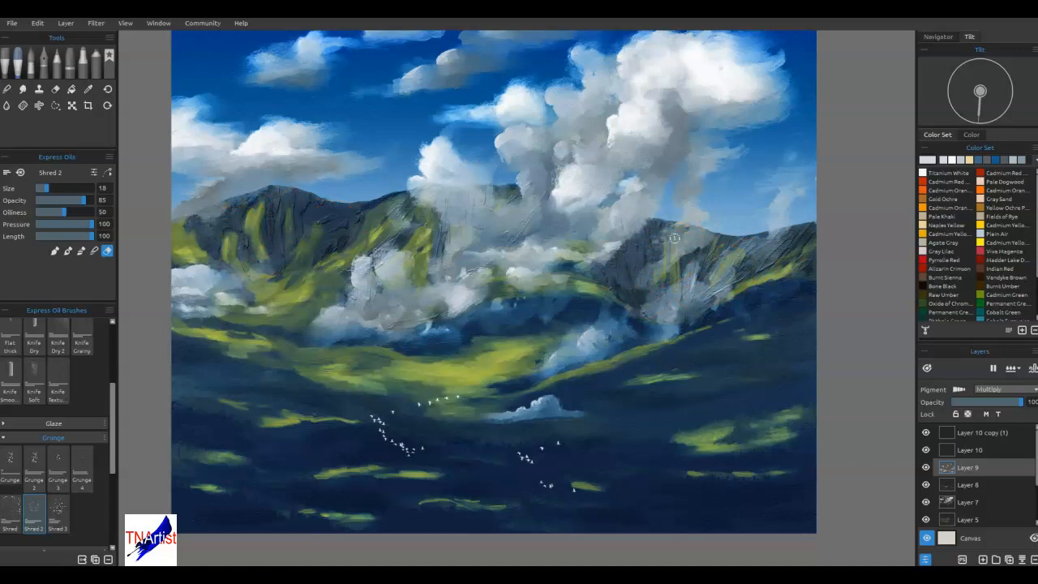
pyautogui.moveTo(168, 475)
pyautogui.mouseDown()
pyautogui.moveTo(463, 528)
pyautogui.moveTo(762, 466)
pyautogui.moveTo(588, 515)
pyautogui.moveTo(592, 449)
pyautogui.mouseUp()
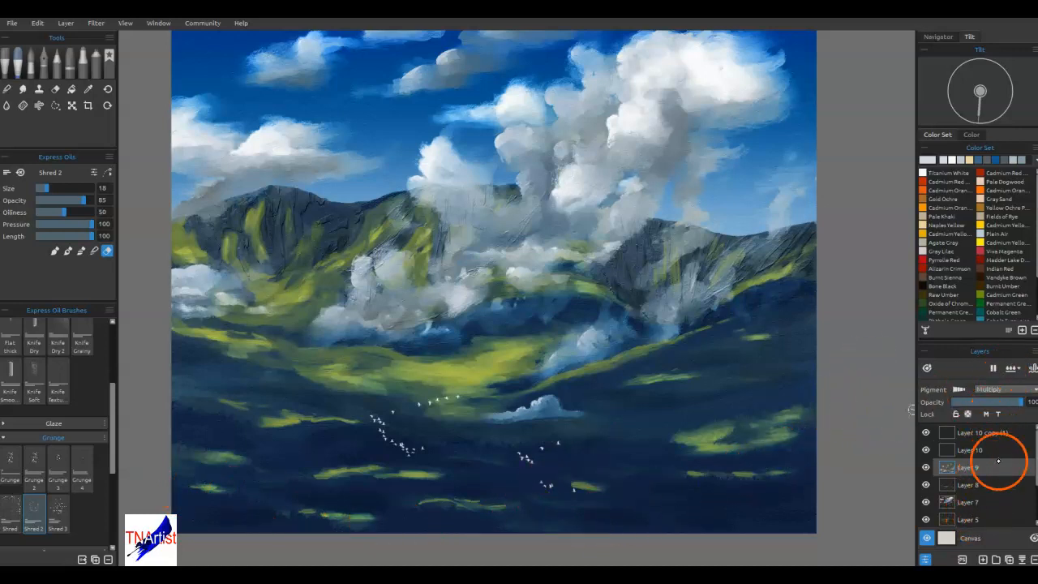
# - Check what Layer 2 contributes by hiding and showing it, keeping Layer 2 as the active layer
pyautogui.scroll(-3, 999, 495)
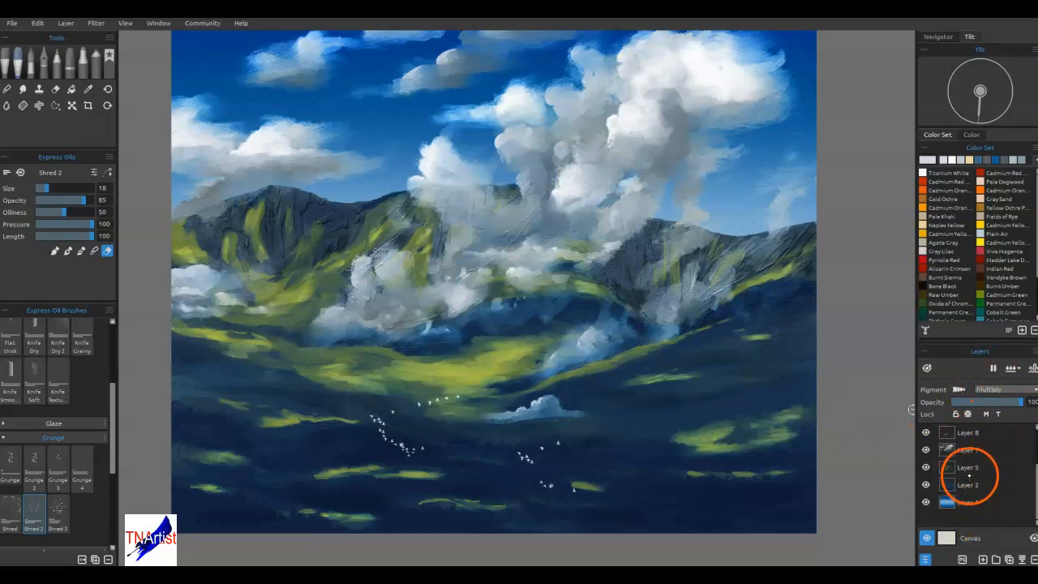
pyautogui.click(965, 486)
pyautogui.click(926, 484)
pyautogui.click(926, 484)
pyautogui.click(978, 485)
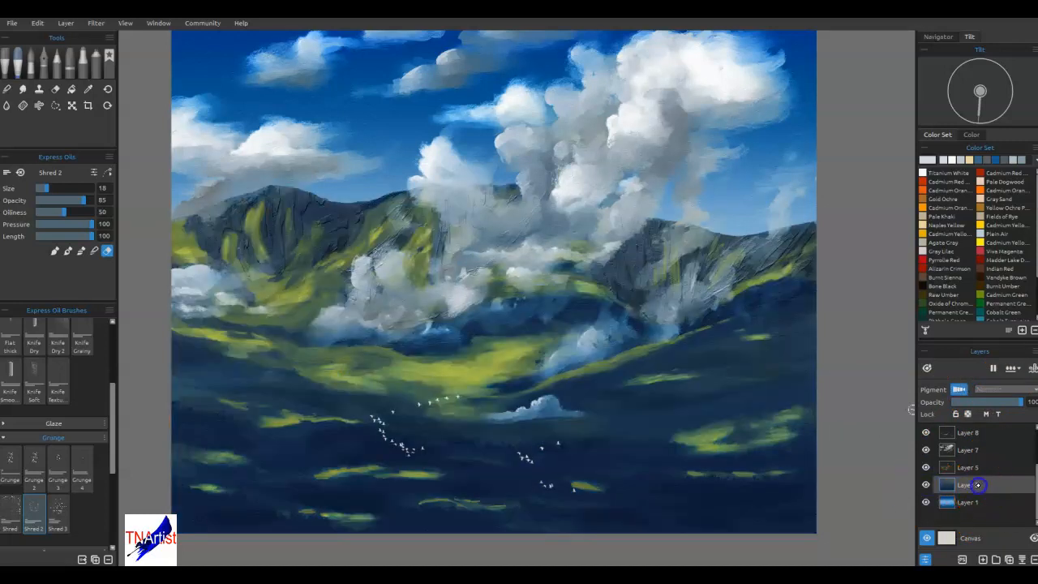
# - Switch to the Pencils tool with the 4H brush for texturing the left mountain
pyautogui.scroll(3, 365, 299)
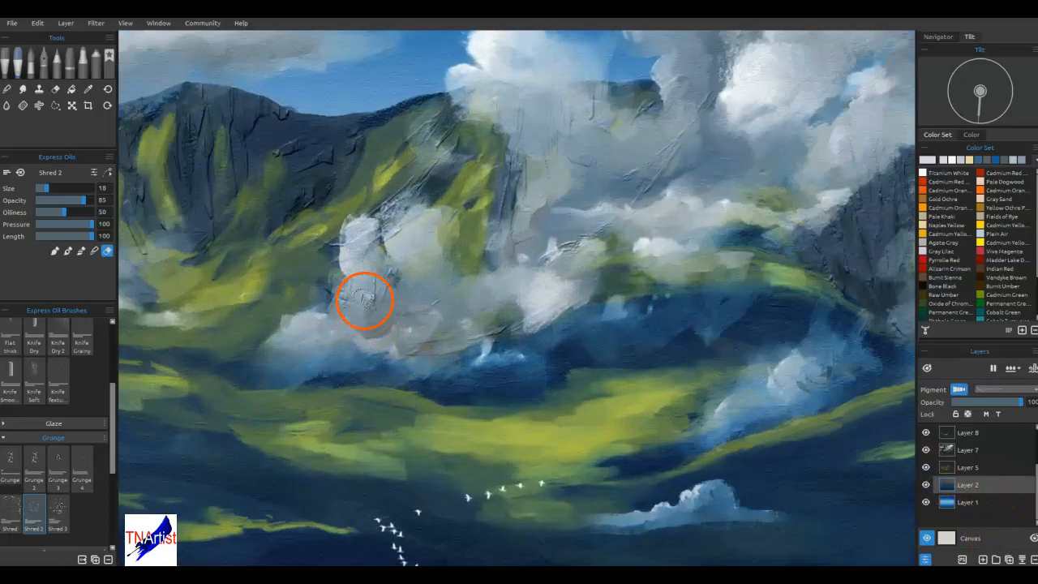
pyautogui.moveTo(332, 190); pyautogui.dragTo(518, 236)
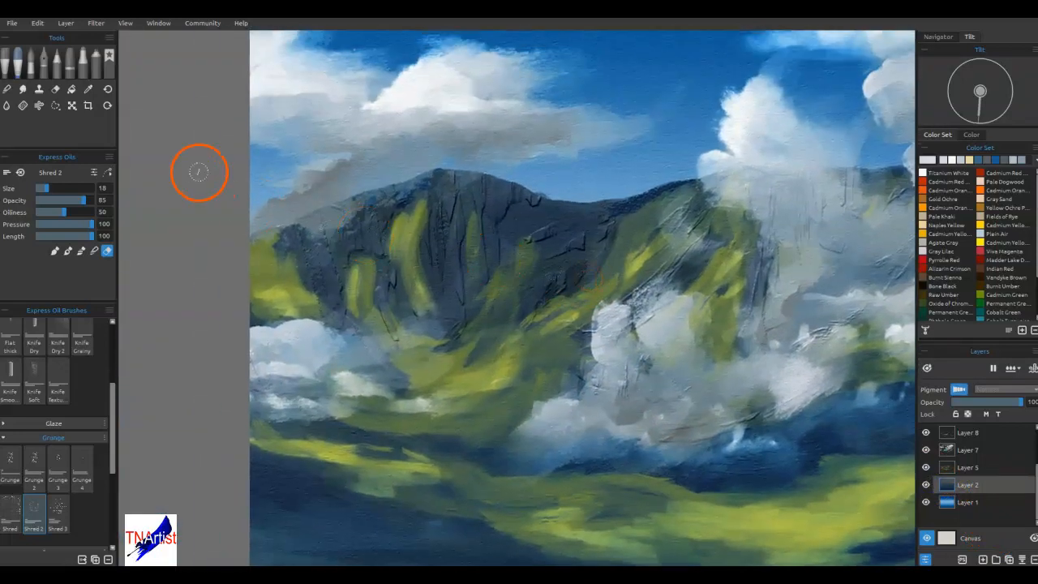
pyautogui.click(58, 63)
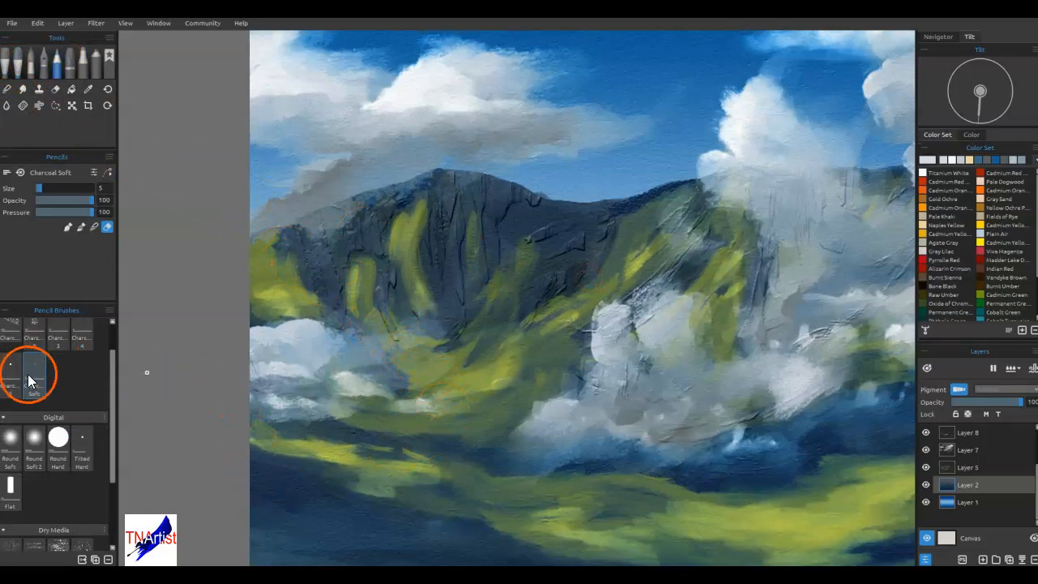
pyautogui.scroll(1, 38, 377)
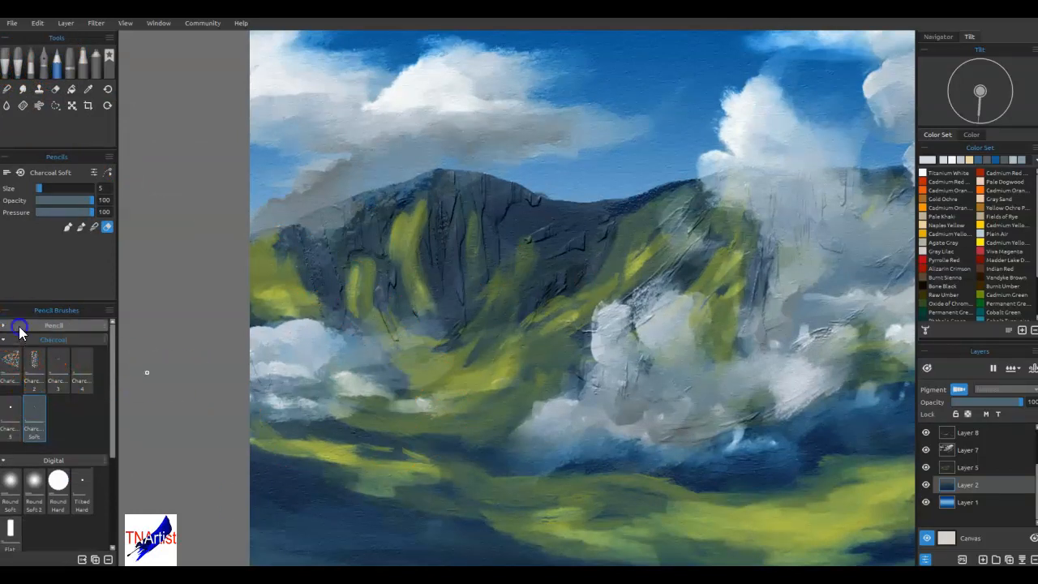
pyautogui.click(18, 325)
pyautogui.click(35, 358)
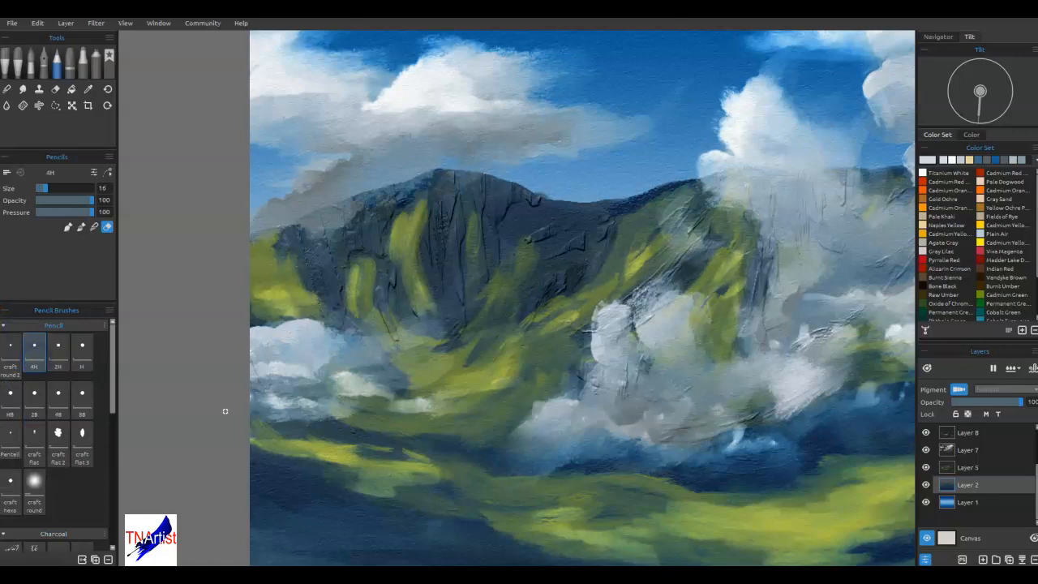
# - Sample the dark blue of the left mountain and shift the paint colour to a muted, lighter olive brown
pyautogui.keyDown('alt'); pyautogui.click(577, 248); pyautogui.keyUp('alt')
pyautogui.moveTo(502, 213); pyautogui.dragTo(504, 228)
pyautogui.press('ctrl')
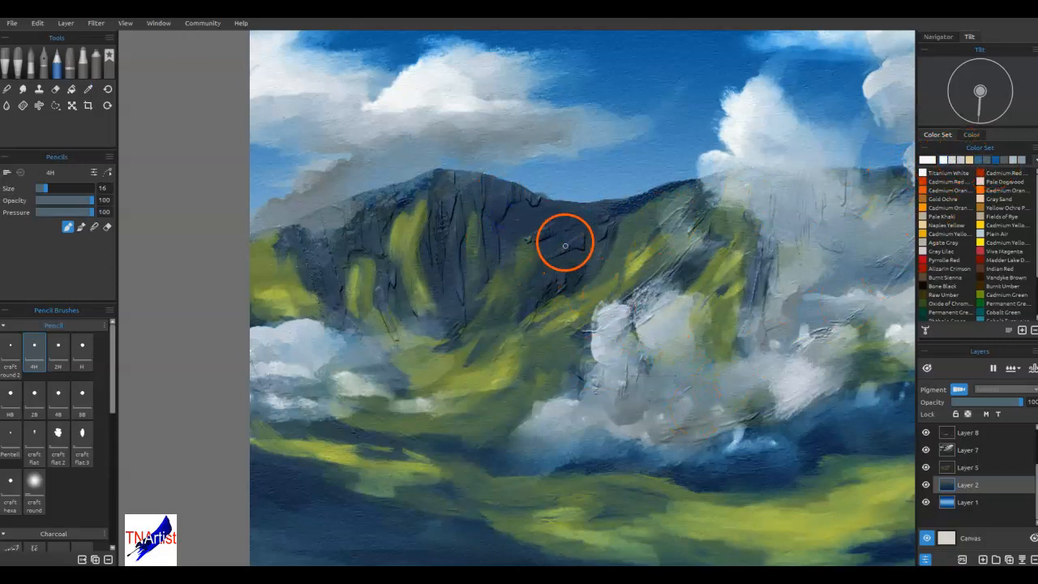
pyautogui.keyDown('alt'); pyautogui.click(541, 227); pyautogui.keyUp('alt')
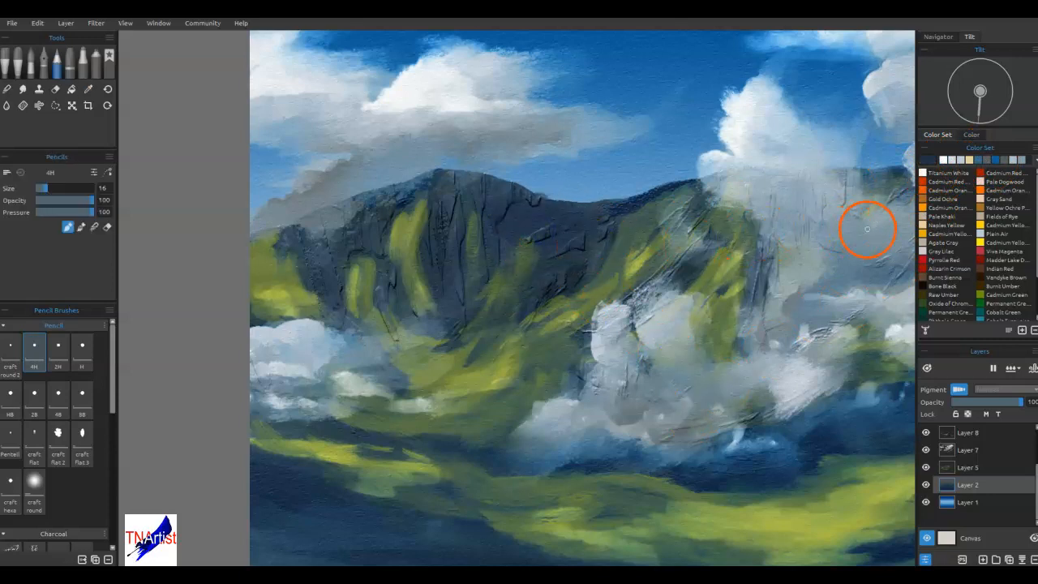
pyautogui.click(930, 160)
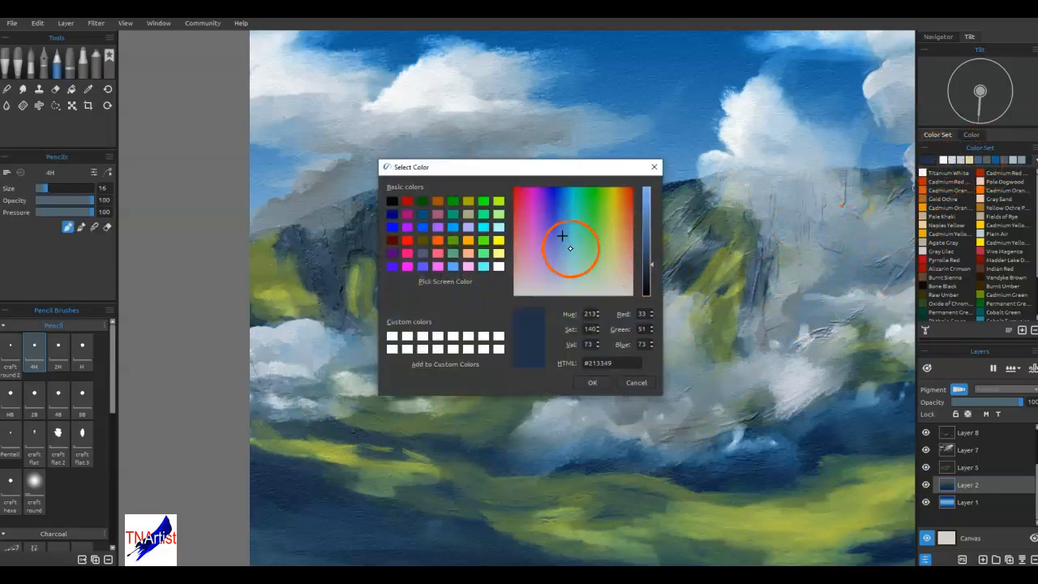
pyautogui.click(617, 233)
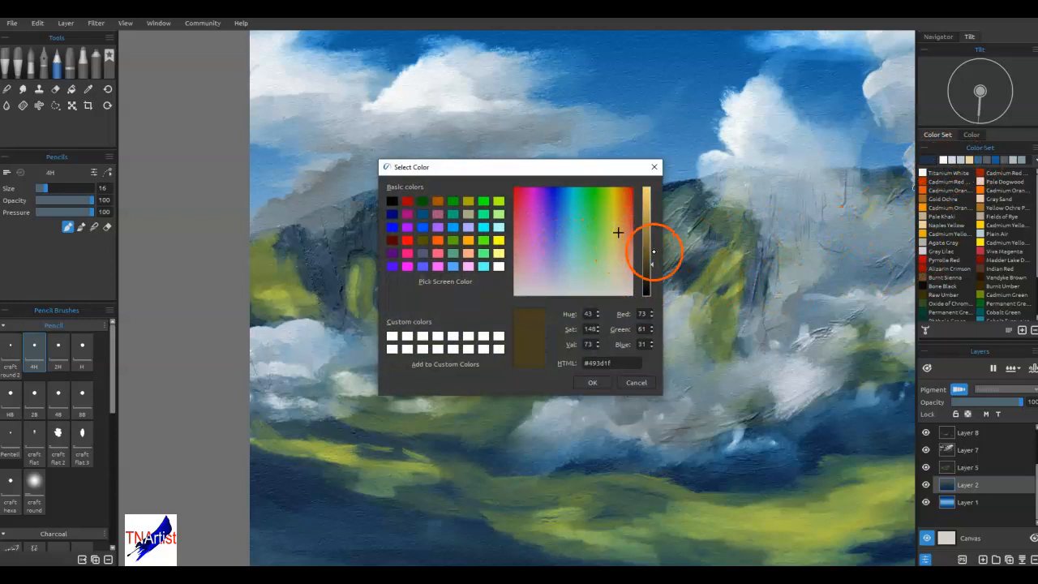
pyautogui.click(616, 256)
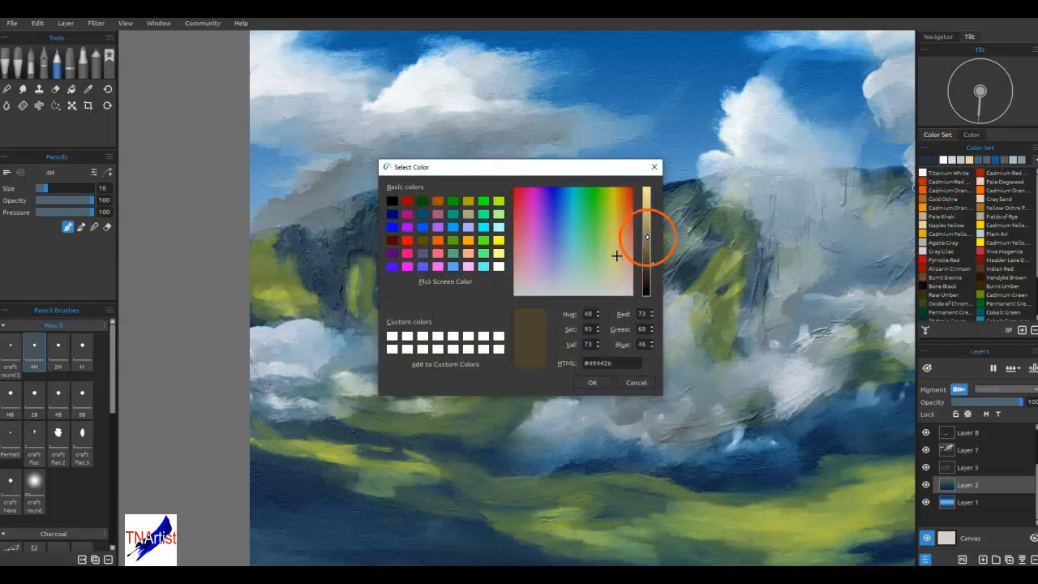
pyautogui.click(595, 381)
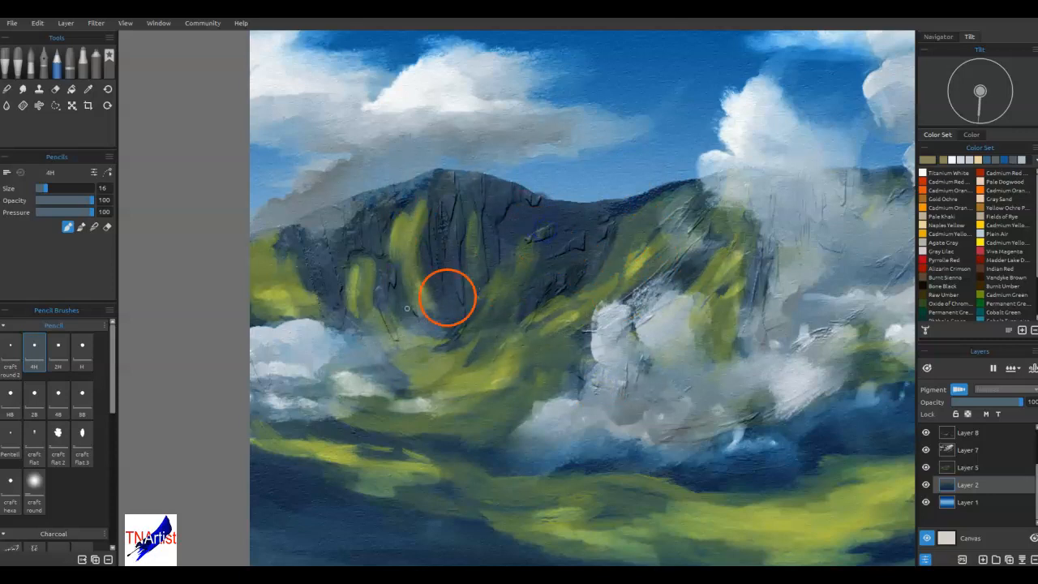
# - Paint olive rock streaks on the left mountain's dark face with craft round 2 at size 5 and craft flat 2 at size 30
pyautogui.click(10, 347)
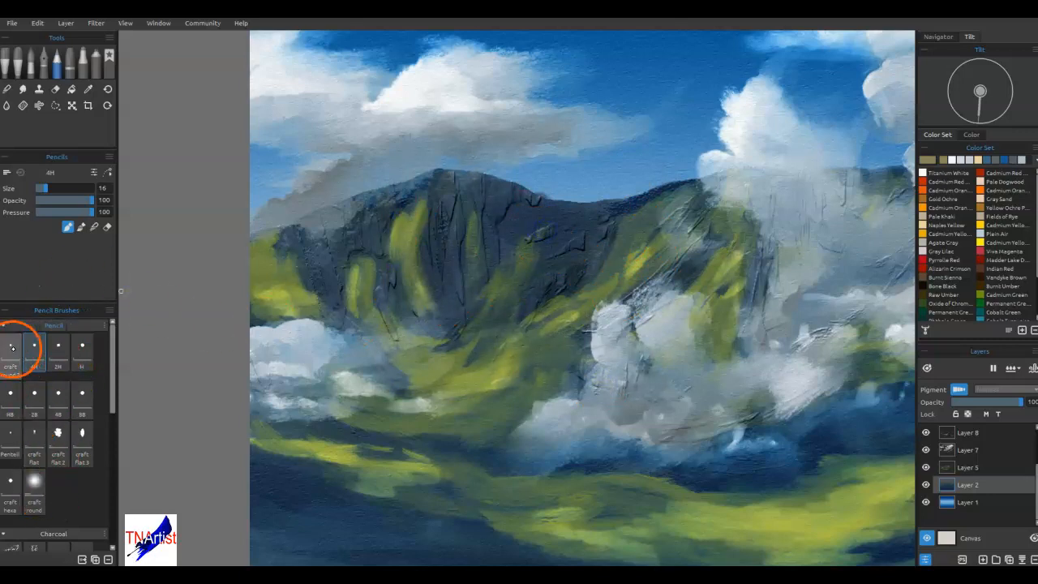
pyautogui.moveTo(540, 237)
pyautogui.mouseDown()
pyautogui.moveTo(537, 206)
pyautogui.moveTo(538, 224)
pyautogui.moveTo(520, 202)
pyautogui.moveTo(513, 218)
pyautogui.moveTo(504, 188)
pyautogui.moveTo(504, 228)
pyautogui.mouseUp()
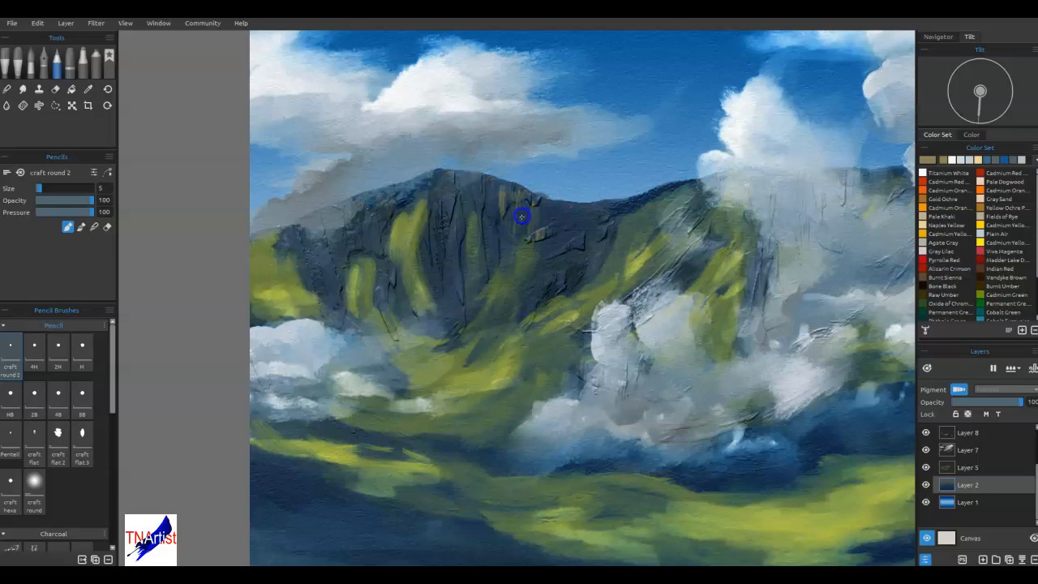
pyautogui.moveTo(584, 236); pyautogui.dragTo(593, 243)
pyautogui.moveTo(593, 243)
pyautogui.mouseDown()
pyautogui.moveTo(563, 251)
pyautogui.moveTo(539, 187)
pyautogui.moveTo(549, 301)
pyautogui.mouseUp()
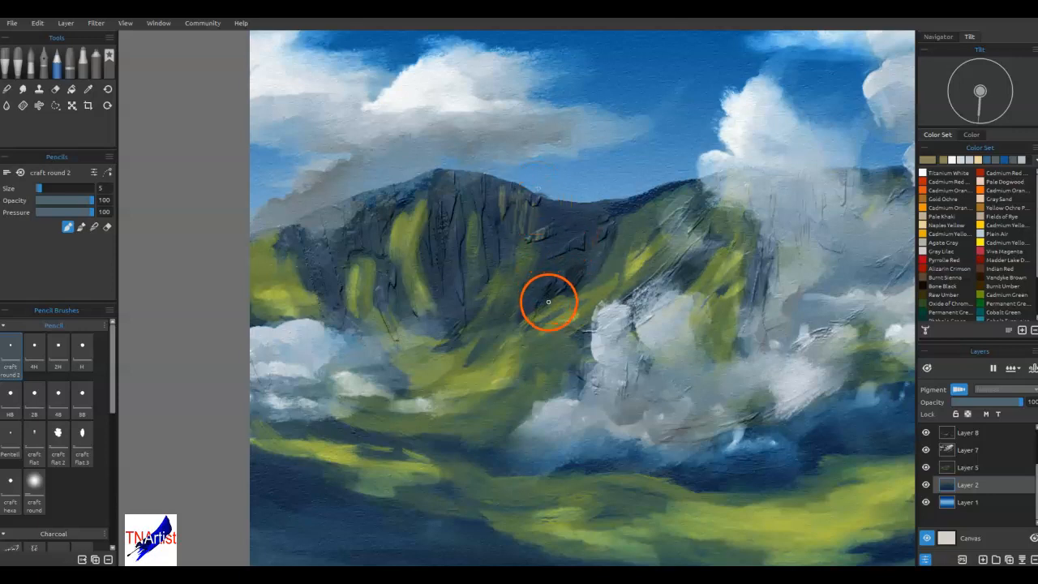
pyautogui.click(58, 438)
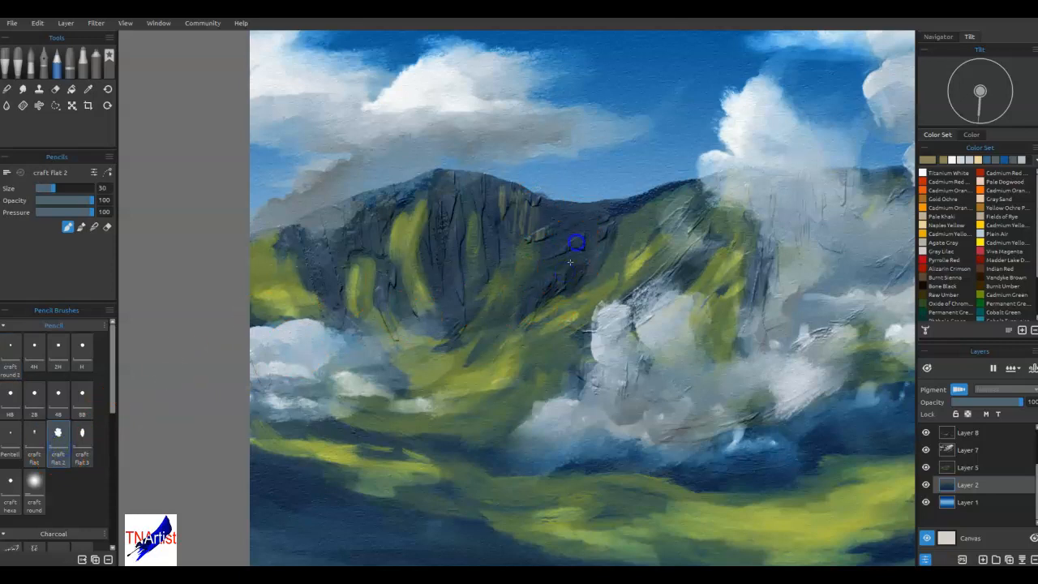
pyautogui.moveTo(555, 257)
pyautogui.mouseDown()
pyautogui.moveTo(560, 223)
pyautogui.moveTo(558, 240)
pyautogui.moveTo(565, 237)
pyautogui.mouseUp()
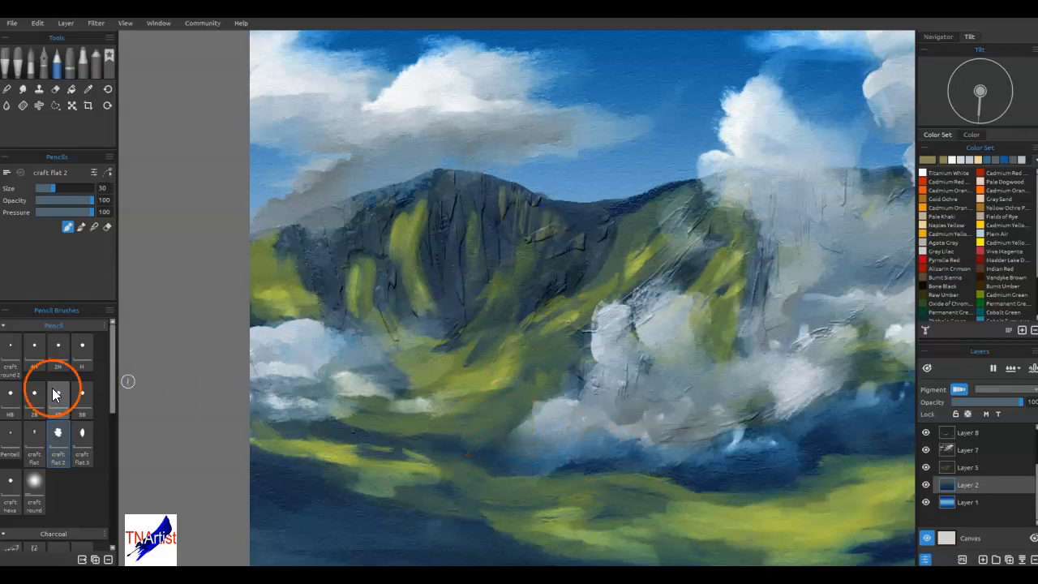
# - Choose the Charcoal 2 brush from the Charcoal set
pyautogui.scroll(-4, 72, 395)
pyautogui.scroll(-1, 72, 395)
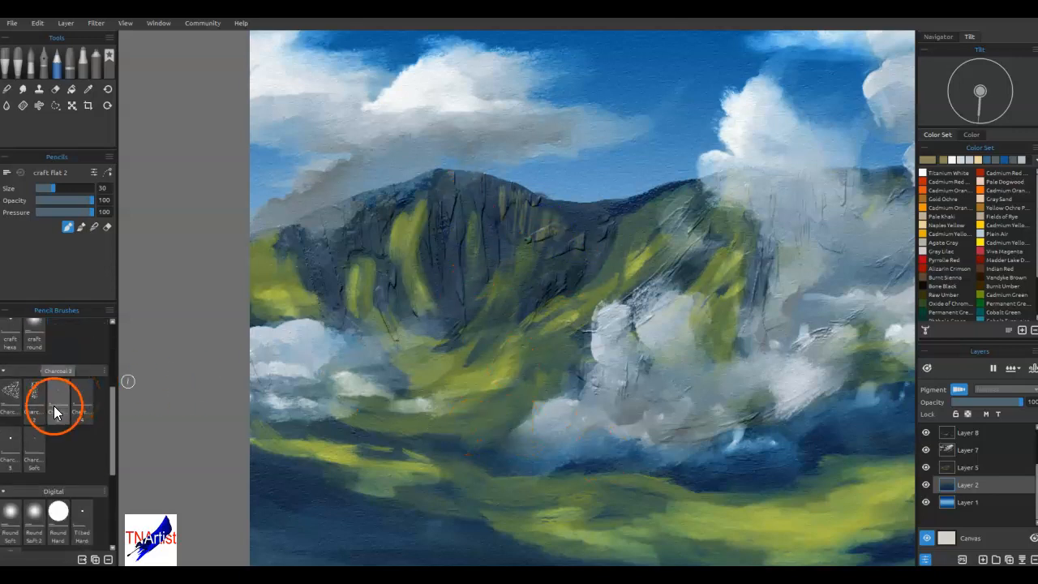
pyautogui.click(41, 399)
# - Paint vertical olive rock streaks below the left mountain's peak with Charcoal 2 at size 30, then at size 12
pyautogui.moveTo(456, 193)
pyautogui.mouseDown()
pyautogui.moveTo(460, 217)
pyautogui.moveTo(472, 251)
pyautogui.mouseUp()
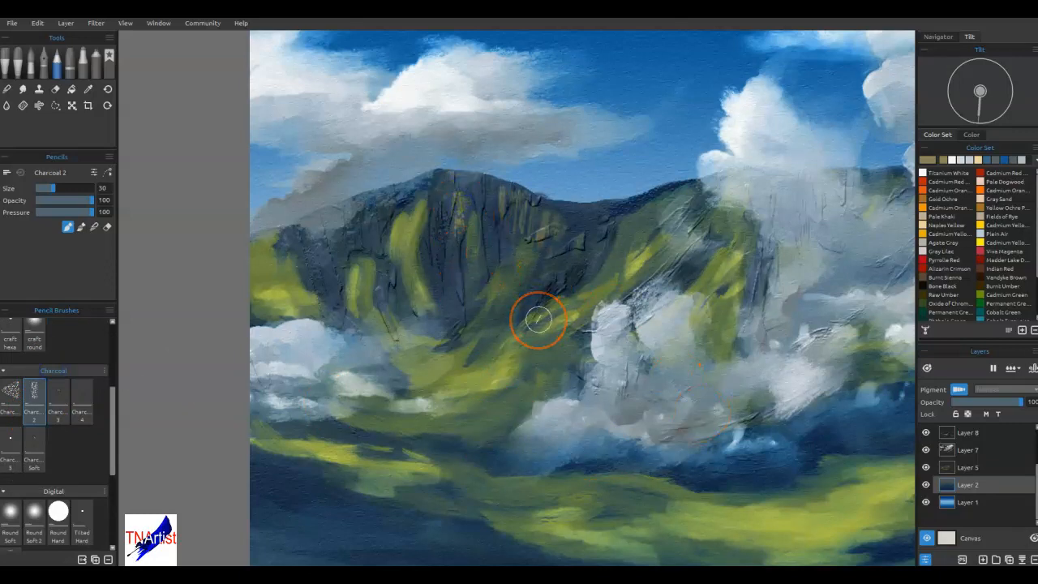
pyautogui.press('[')
pyautogui.press('[')
pyautogui.press('[')
pyautogui.press('[')
pyautogui.press('[')
pyautogui.press('[')
pyautogui.moveTo(460, 247); pyautogui.dragTo(457, 296)
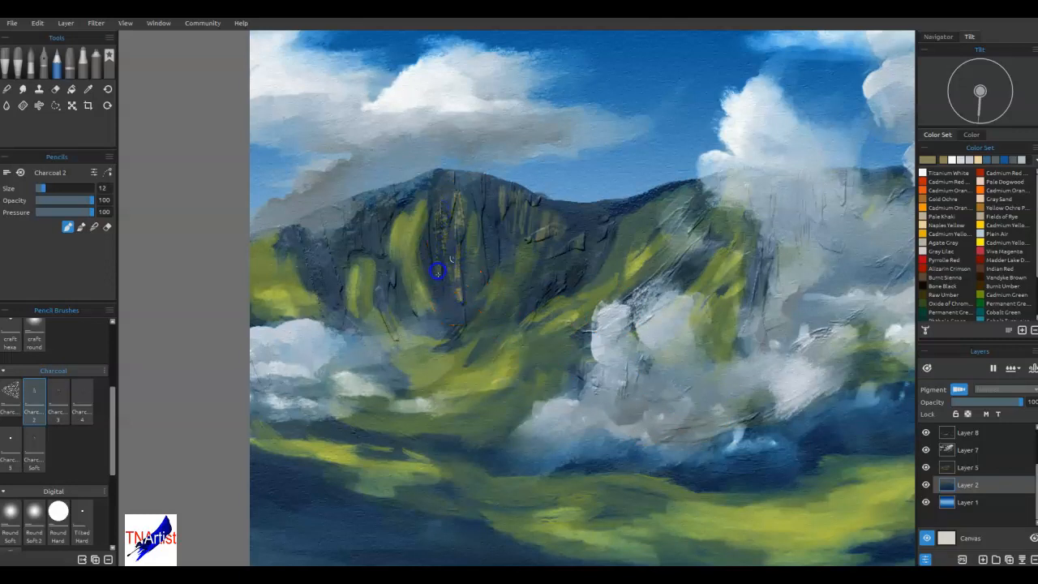
pyautogui.moveTo(436, 181)
pyautogui.mouseDown()
pyautogui.moveTo(452, 313)
pyautogui.moveTo(458, 298)
pyautogui.mouseUp()
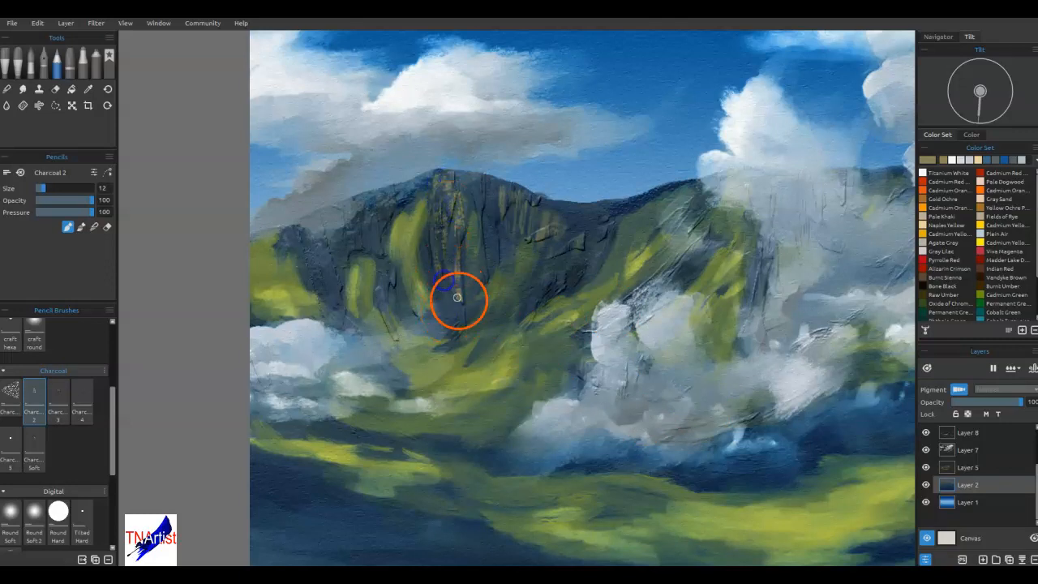
# - Reduce Charcoal 2 to size 7 and add finer olive streaks to the left mountain's cliff
pyautogui.press('[')
pyautogui.press('[')
pyautogui.press('[')
pyautogui.press('[')
pyautogui.press('[')
pyautogui.moveTo(457, 195); pyautogui.dragTo(473, 243)
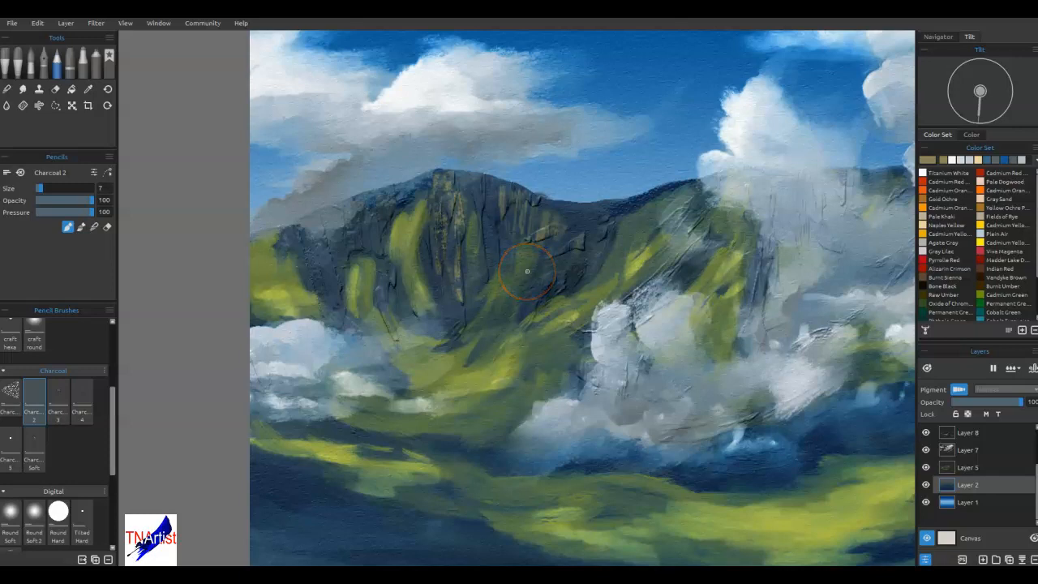
# - Undo all the olive texture strokes on the left mountain
pyautogui.hotkey('ctrl', 'z')
pyautogui.hotkey('ctrl', 'z')
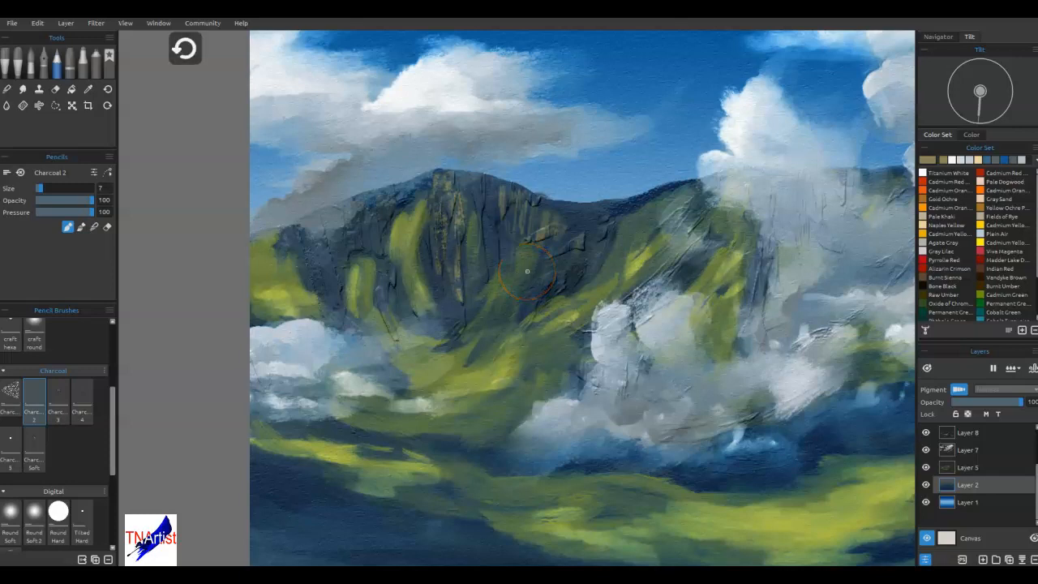
pyautogui.hotkey('ctrl', 'z')
pyautogui.hotkey('ctrl', 'z')
pyautogui.hotkey('ctrl', 'z')
pyautogui.hotkey('ctrl', 'z')
pyautogui.hotkey('ctrl', 'z')
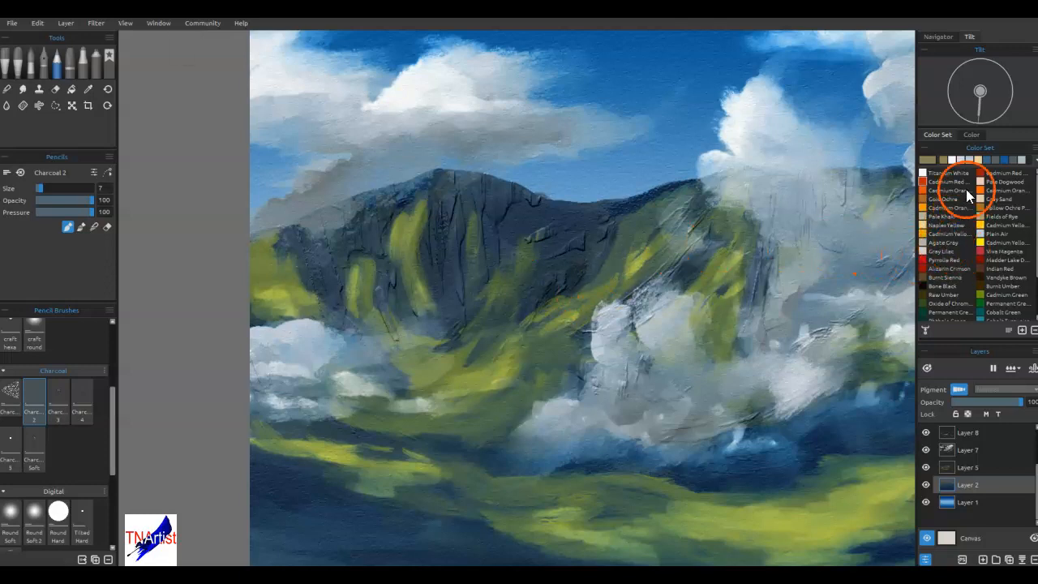
# - Pick a muted grey tone and texture the right mountain's rock faces and ridge with Charcoal 2 at size 7
pyautogui.click(1011, 162)
pyautogui.moveTo(563, 226); pyautogui.dragTo(557, 252)
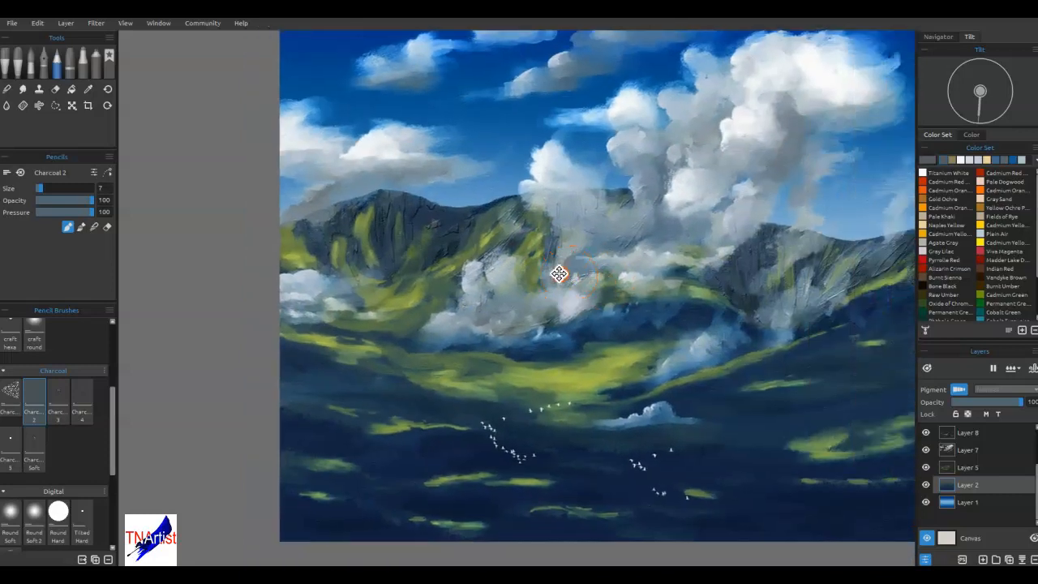
pyautogui.moveTo(559, 274); pyautogui.dragTo(501, 273)
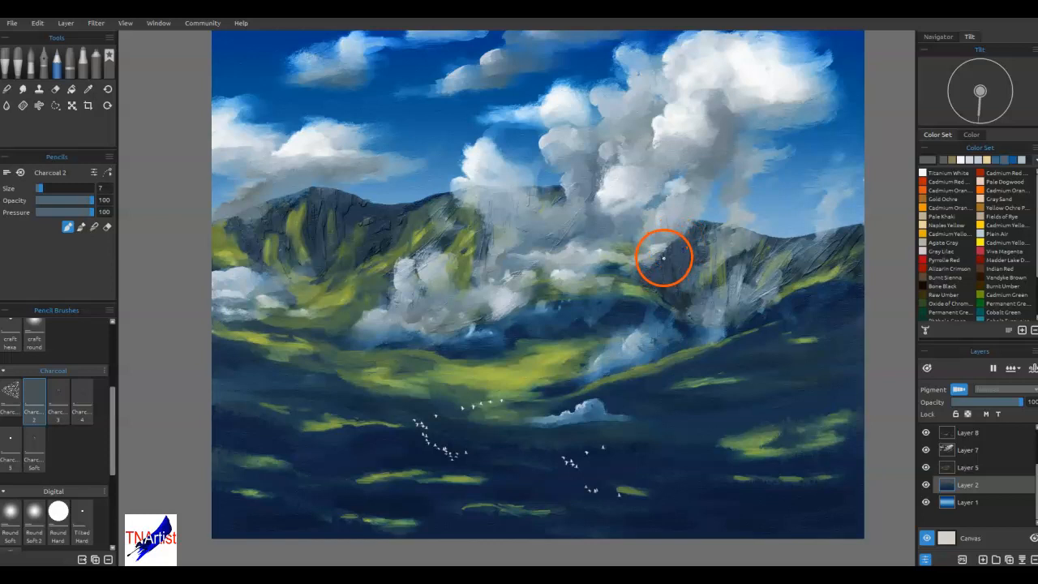
pyautogui.click(659, 265)
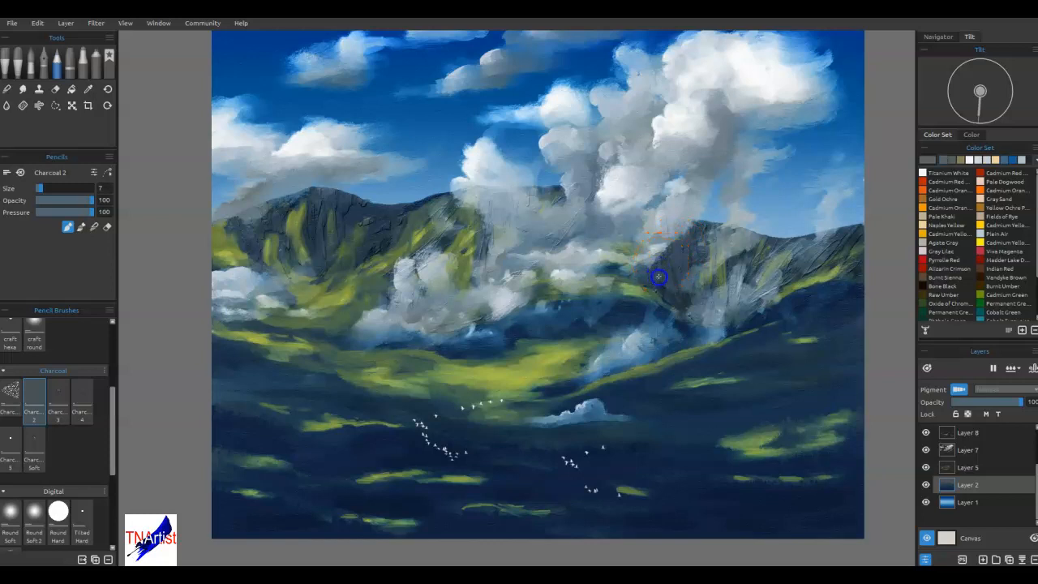
pyautogui.moveTo(665, 251); pyautogui.dragTo(673, 288)
pyautogui.moveTo(673, 250)
pyautogui.mouseDown()
pyautogui.moveTo(684, 271)
pyautogui.moveTo(682, 235)
pyautogui.moveTo(685, 269)
pyautogui.moveTo(687, 241)
pyautogui.moveTo(698, 256)
pyautogui.moveTo(705, 230)
pyautogui.moveTo(688, 284)
pyautogui.moveTo(701, 260)
pyautogui.moveTo(756, 263)
pyautogui.moveTo(786, 244)
pyautogui.moveTo(778, 285)
pyautogui.mouseUp()
pyautogui.moveTo(820, 255)
pyautogui.mouseDown()
pyautogui.moveTo(843, 233)
pyautogui.moveTo(821, 253)
pyautogui.moveTo(858, 233)
pyautogui.moveTo(814, 257)
pyautogui.moveTo(809, 245)
pyautogui.moveTo(791, 263)
pyautogui.moveTo(805, 276)
pyautogui.moveTo(829, 259)
pyautogui.mouseUp()
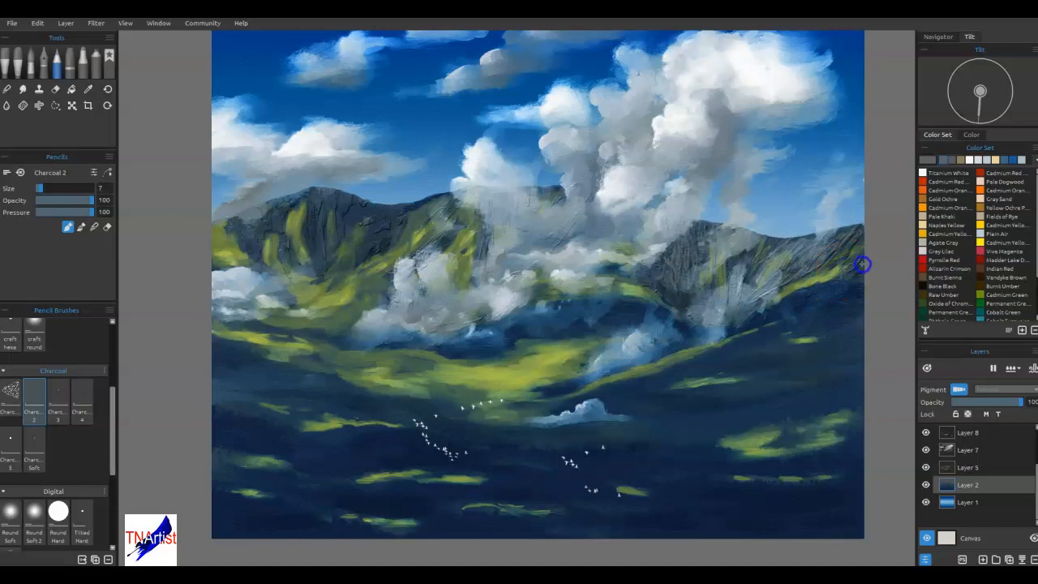
# - Extend the grey Charcoal 2 rock texture across the left mountain's cliffs and slopes
pyautogui.moveTo(681, 248)
pyautogui.mouseDown()
pyautogui.moveTo(670, 267)
pyautogui.moveTo(649, 271)
pyautogui.moveTo(607, 220)
pyautogui.moveTo(567, 232)
pyautogui.moveTo(575, 222)
pyautogui.moveTo(553, 249)
pyautogui.mouseUp()
pyautogui.moveTo(443, 247)
pyautogui.mouseDown()
pyautogui.moveTo(391, 275)
pyautogui.moveTo(405, 273)
pyautogui.moveTo(395, 219)
pyautogui.moveTo(388, 238)
pyautogui.moveTo(389, 227)
pyautogui.moveTo(367, 241)
pyautogui.moveTo(386, 220)
pyautogui.moveTo(341, 218)
pyautogui.mouseUp()
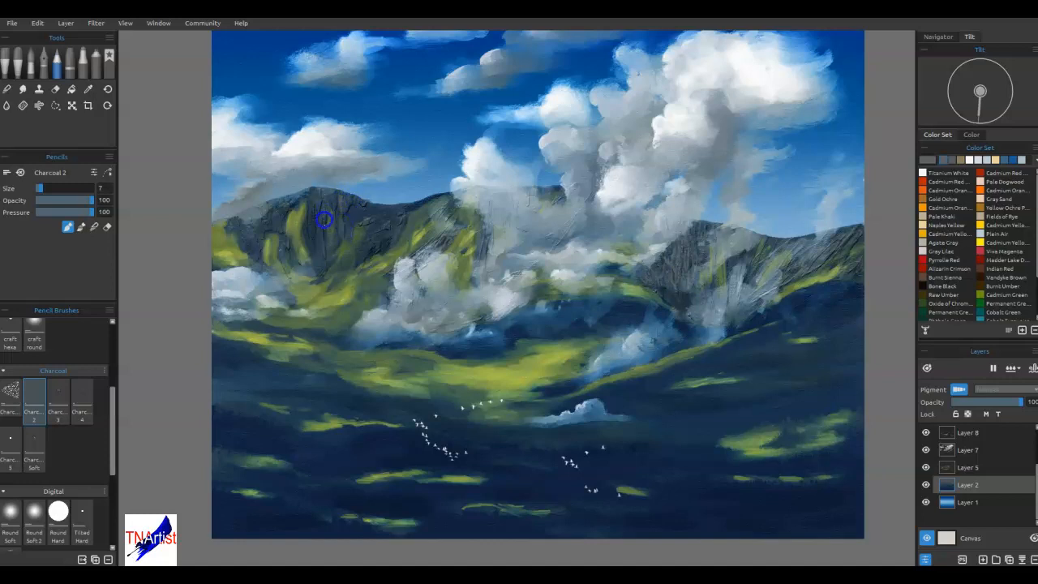
pyautogui.moveTo(315, 217)
pyautogui.mouseDown()
pyautogui.moveTo(281, 211)
pyautogui.moveTo(259, 245)
pyautogui.moveTo(254, 236)
pyautogui.moveTo(256, 258)
pyautogui.moveTo(247, 229)
pyautogui.moveTo(226, 224)
pyautogui.moveTo(256, 266)
pyautogui.mouseUp()
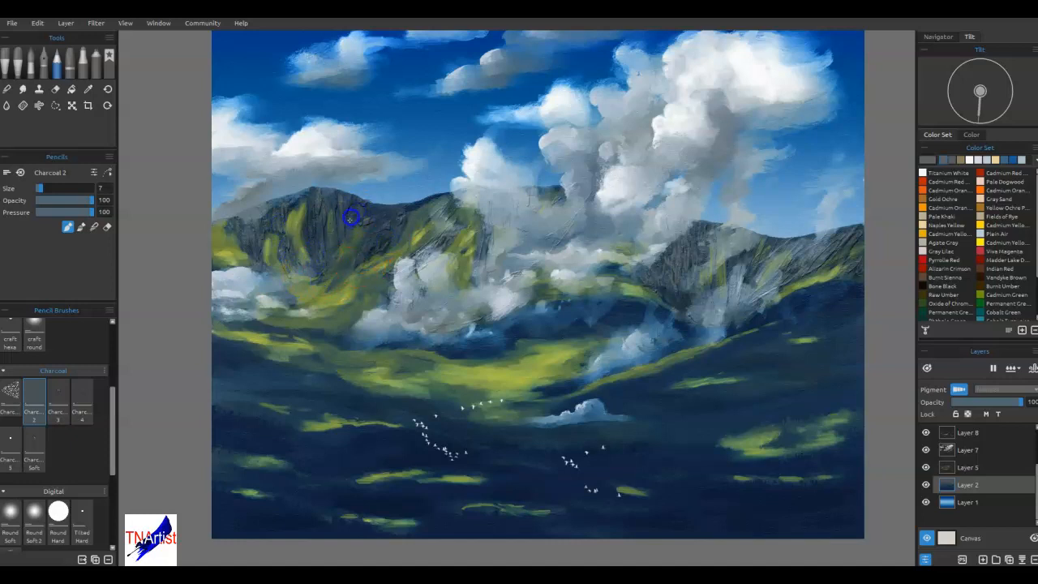
# - Paint vertical rock texture over the left mountain's cliffs with the Fat bristle oil brush reduced to size 14
pyautogui.click(11, 59)
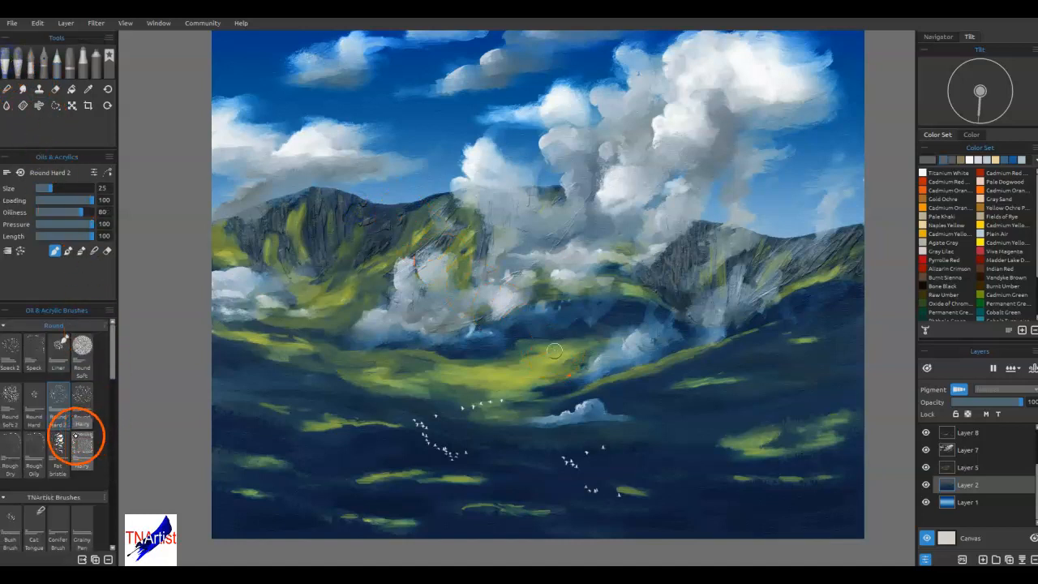
pyautogui.click(58, 438)
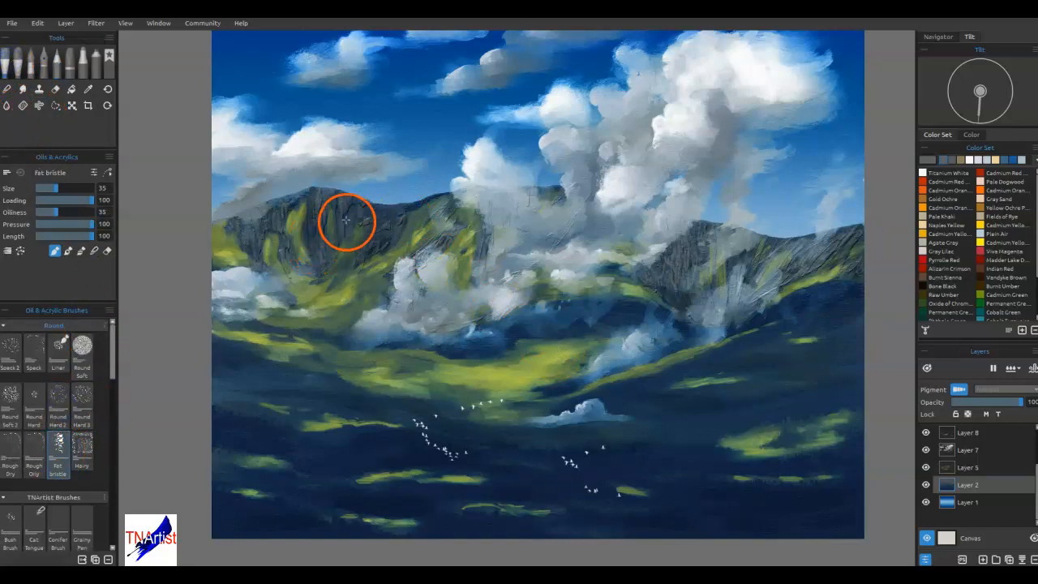
pyautogui.moveTo(375, 269); pyautogui.dragTo(412, 315)
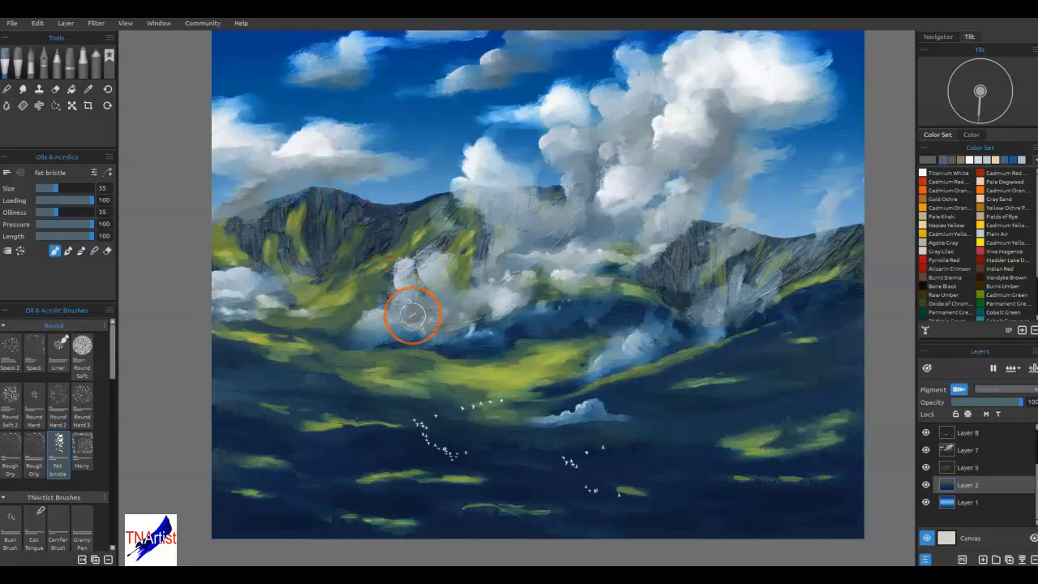
pyautogui.press('[')
pyautogui.press('[')
pyautogui.press('[')
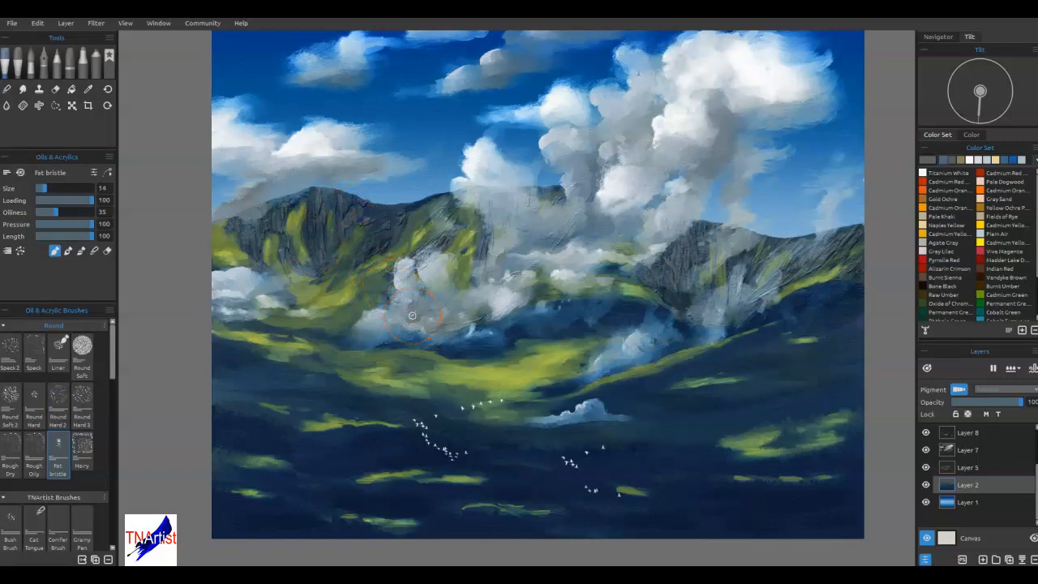
pyautogui.moveTo(348, 244); pyautogui.dragTo(351, 229)
pyautogui.moveTo(385, 236)
pyautogui.mouseDown()
pyautogui.moveTo(371, 232)
pyautogui.moveTo(443, 204)
pyautogui.moveTo(458, 231)
pyautogui.moveTo(345, 205)
pyautogui.moveTo(326, 238)
pyautogui.mouseUp()
pyautogui.moveTo(322, 208); pyautogui.dragTo(325, 241)
pyautogui.moveTo(312, 199)
pyautogui.mouseDown()
pyautogui.moveTo(313, 252)
pyautogui.moveTo(280, 227)
pyautogui.moveTo(264, 234)
pyautogui.moveTo(299, 199)
pyautogui.moveTo(248, 248)
pyautogui.mouseUp()
# - Texture the right mountain's rock face and slopes with Fat bristle strokes at size 14
pyautogui.moveTo(798, 275)
pyautogui.mouseDown()
pyautogui.moveTo(840, 244)
pyautogui.moveTo(815, 273)
pyautogui.mouseUp()
pyautogui.moveTo(749, 255); pyautogui.dragTo(742, 274)
pyautogui.moveTo(666, 251); pyautogui.dragTo(676, 288)
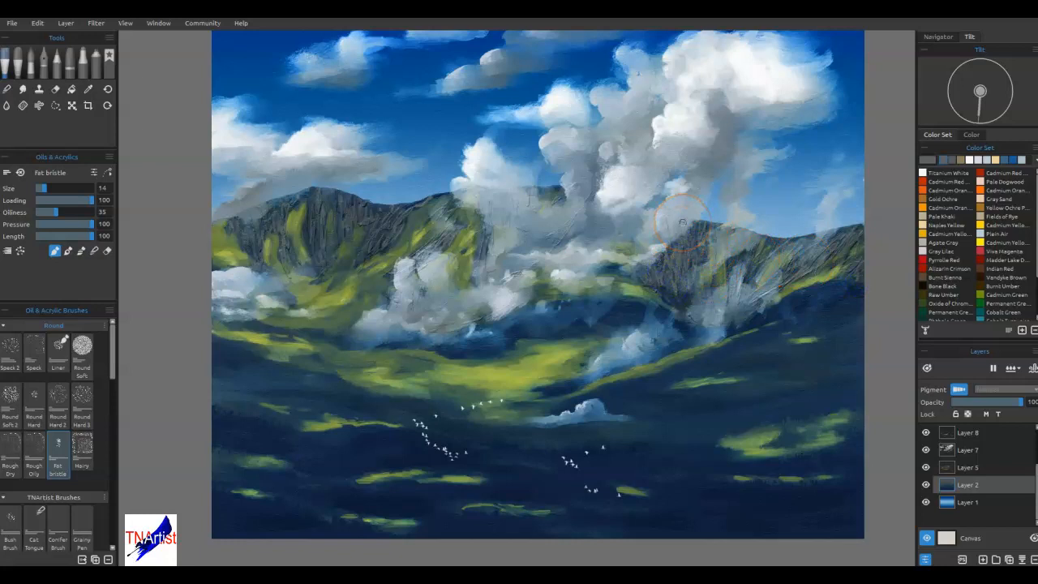
pyautogui.click(386, 247)
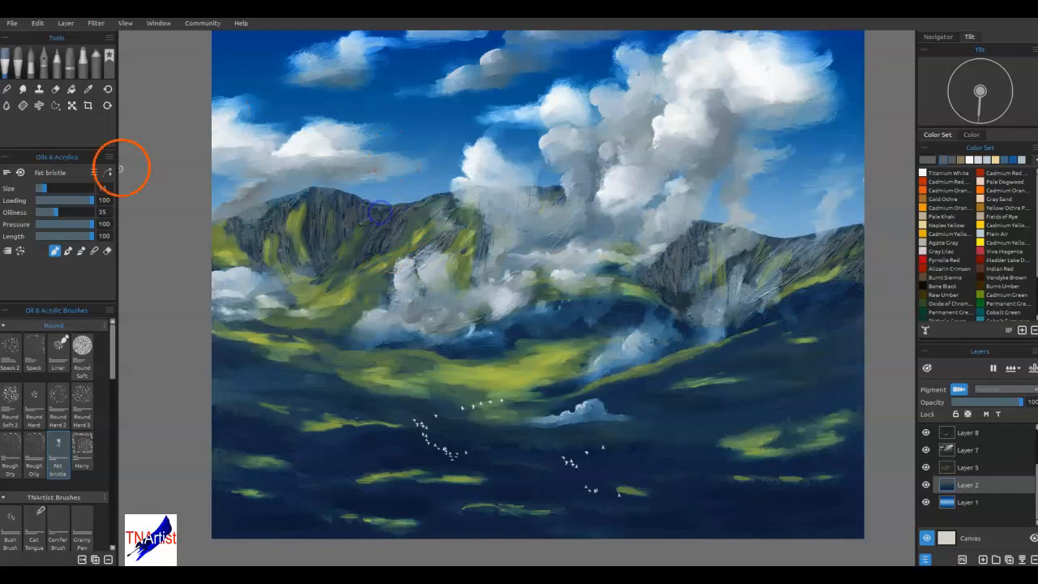
# - Smudge the left mountain's ridge and cliff faces with the Smudge 2 brush at size 8
pyautogui.click(22, 87)
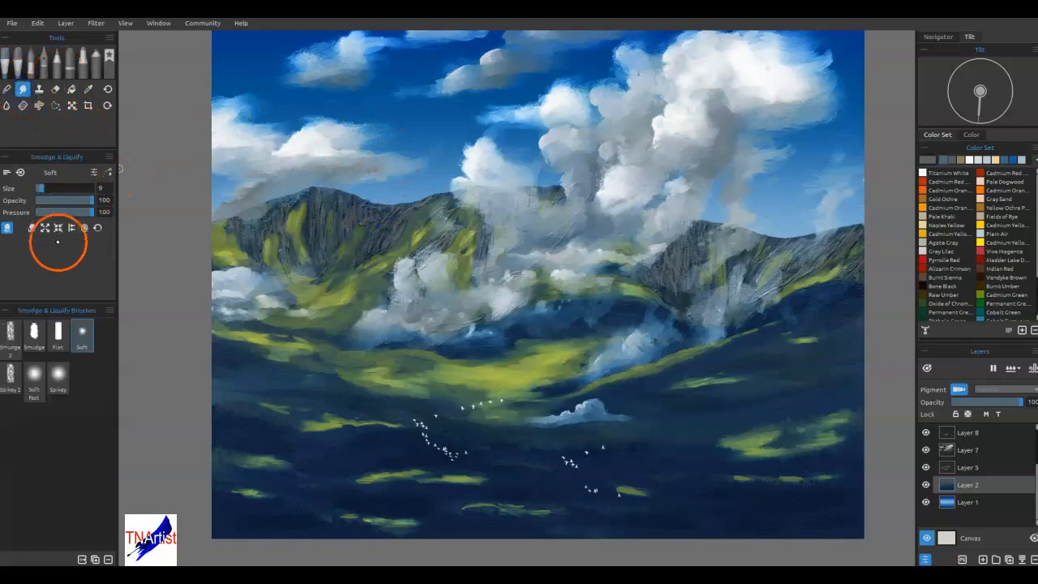
pyautogui.click(31, 228)
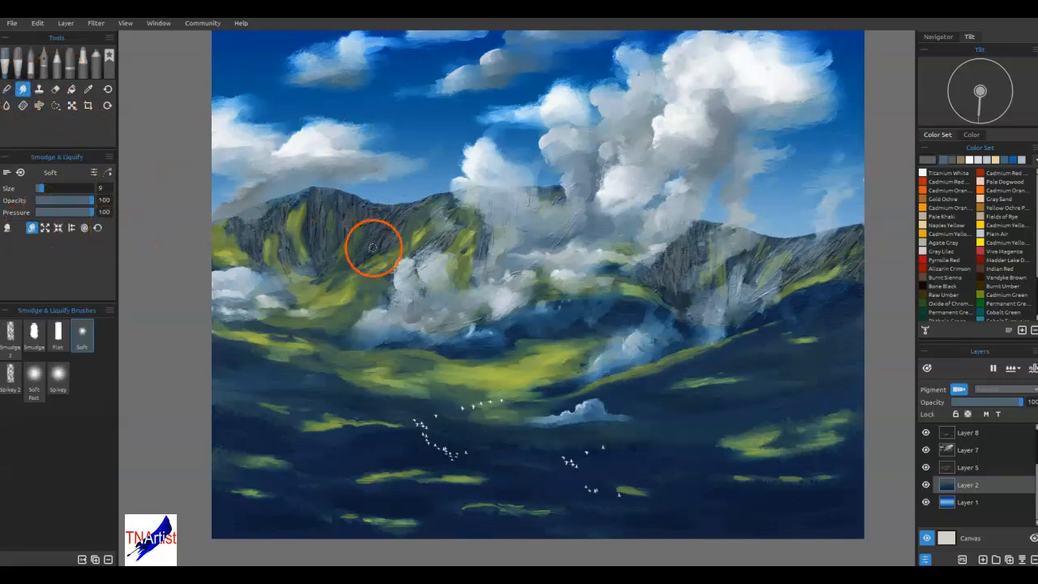
pyautogui.scroll(4, 373, 248)
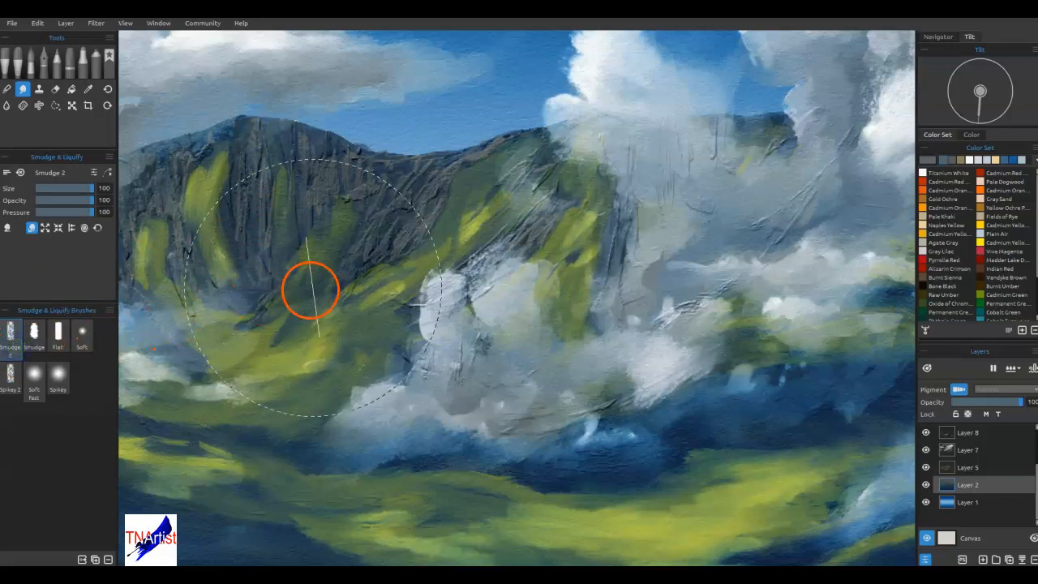
pyautogui.press('2')
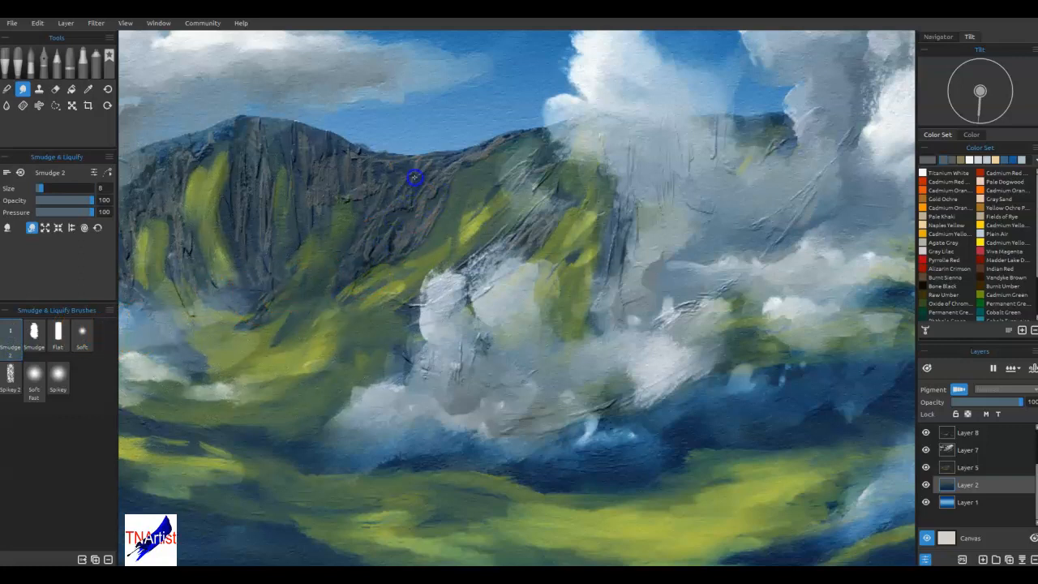
pyautogui.moveTo(354, 155); pyautogui.dragTo(357, 167)
pyautogui.moveTo(270, 207)
pyautogui.mouseDown()
pyautogui.moveTo(262, 154)
pyautogui.moveTo(239, 218)
pyautogui.moveTo(242, 203)
pyautogui.mouseUp()
pyautogui.moveTo(188, 262); pyautogui.dragTo(187, 249)
# - Smudge the left mountain's cliffs with the Flat smudge brush at size 14 and 70 opacity, and undo the last change
pyautogui.click(58, 332)
pyautogui.moveTo(166, 268); pyautogui.dragTo(185, 250)
pyautogui.click(170, 180)
pyautogui.moveTo(270, 172)
pyautogui.mouseDown()
pyautogui.moveTo(285, 232)
pyautogui.moveTo(271, 232)
pyautogui.moveTo(264, 268)
pyautogui.mouseUp()
pyautogui.moveTo(267, 223); pyautogui.dragTo(272, 205)
pyautogui.click(305, 204)
pyautogui.click(446, 353)
pyautogui.click(446, 353)
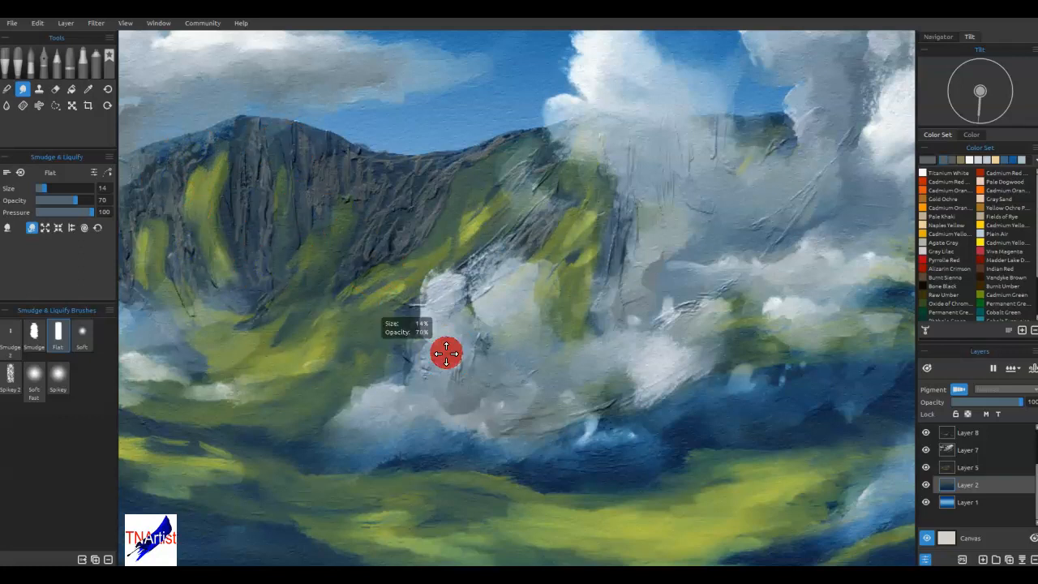
pyautogui.hotkey('ctrl', 'z')
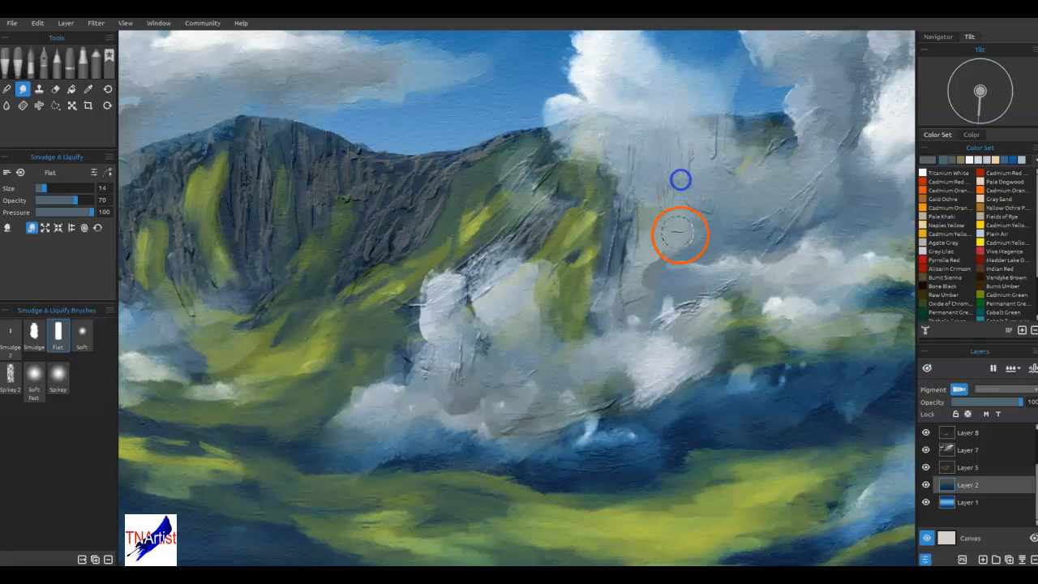
# - Sample a dark cliff tone and add Fat bristle rock texture at size 14 across the left mountain's faces and outer slope
pyautogui.click(53, 63)
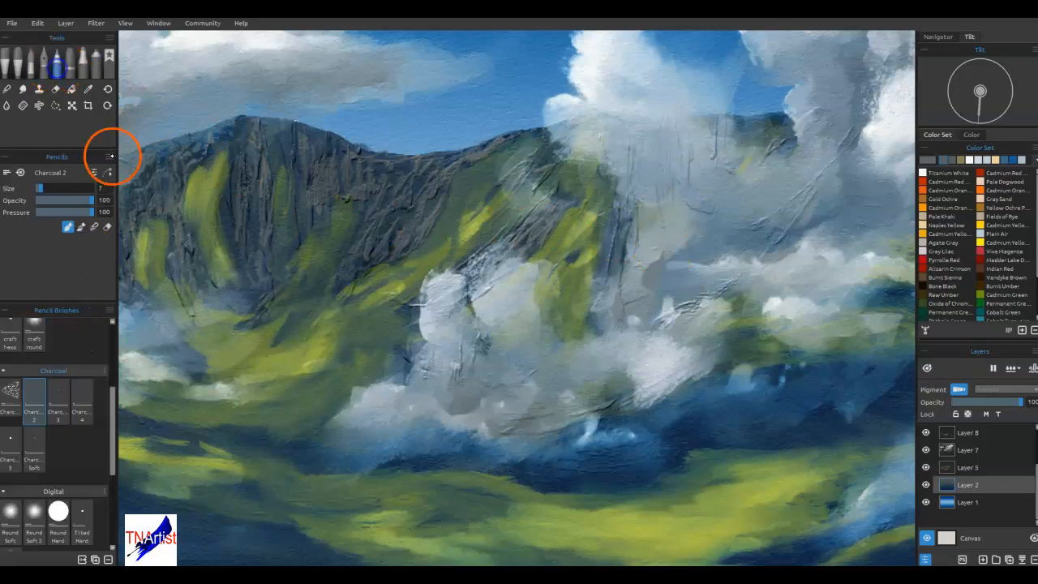
pyautogui.click(21, 64)
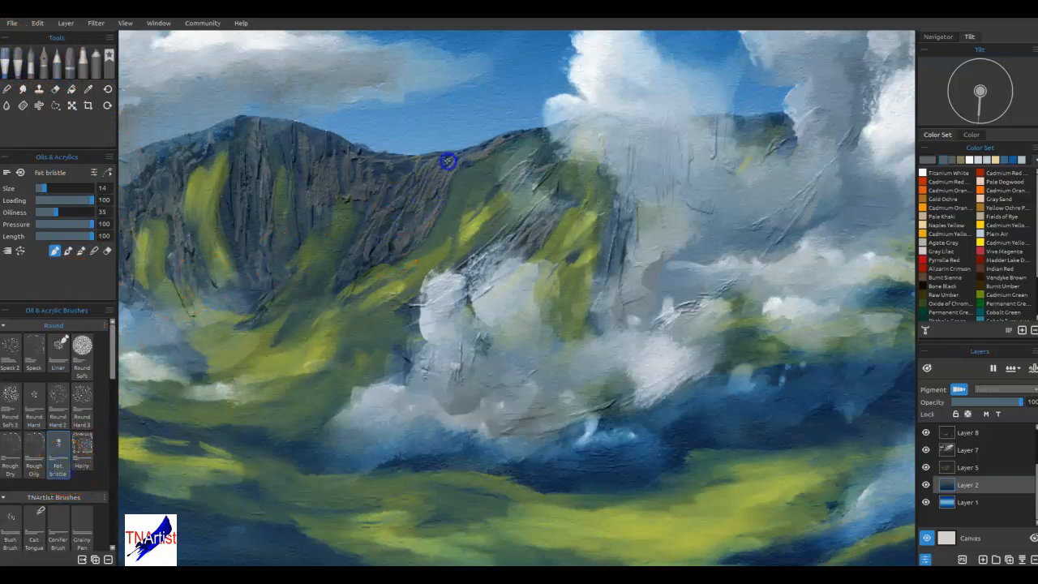
pyautogui.keyDown('alt'); pyautogui.click(297, 229); pyautogui.keyUp('alt')
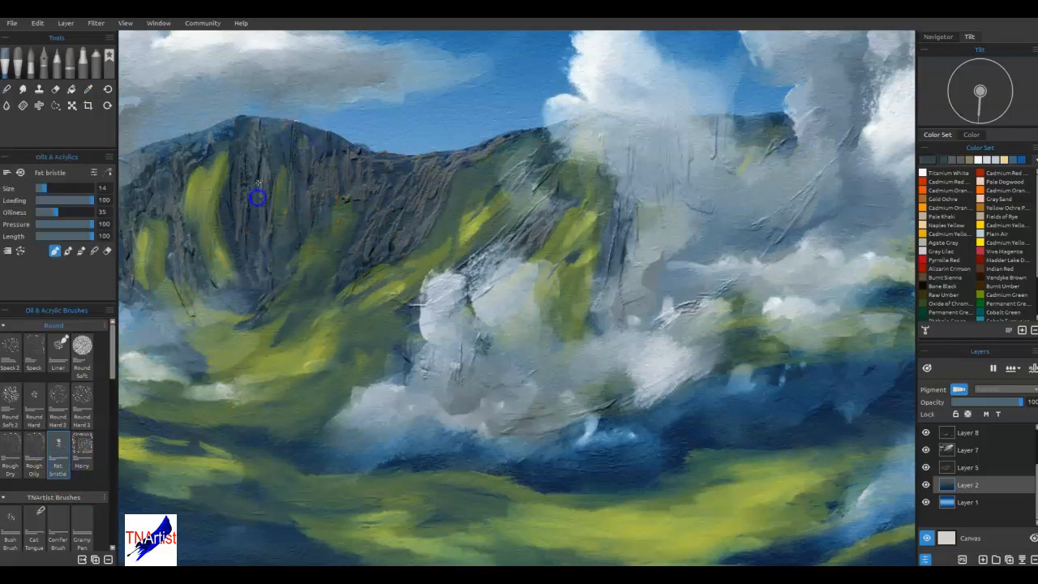
pyautogui.moveTo(265, 243)
pyautogui.mouseDown()
pyautogui.moveTo(245, 186)
pyautogui.moveTo(241, 223)
pyautogui.moveTo(232, 181)
pyautogui.mouseUp()
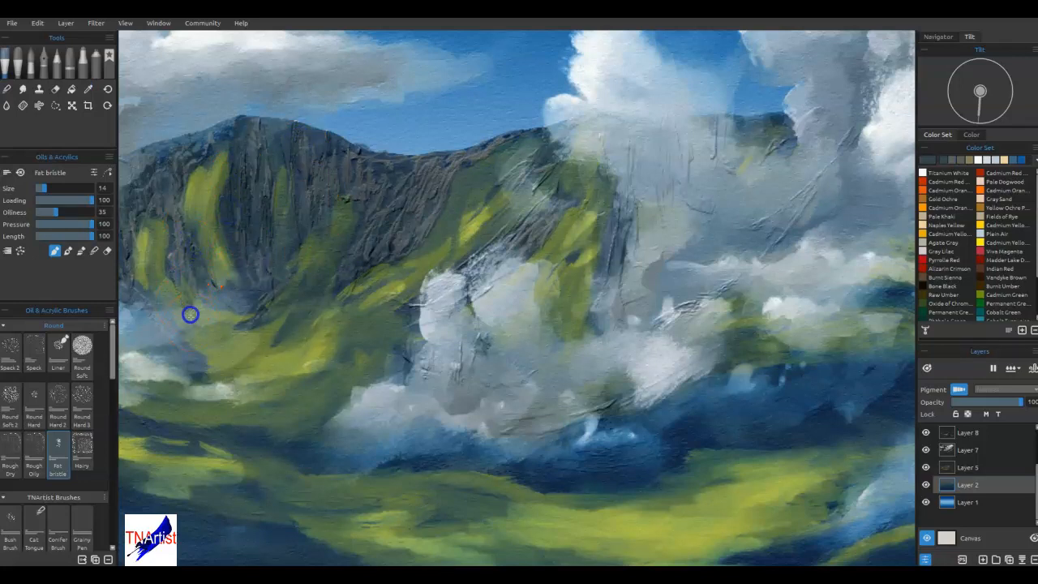
pyautogui.moveTo(185, 241); pyautogui.dragTo(320, 228)
pyautogui.moveTo(254, 228); pyautogui.dragTo(264, 202)
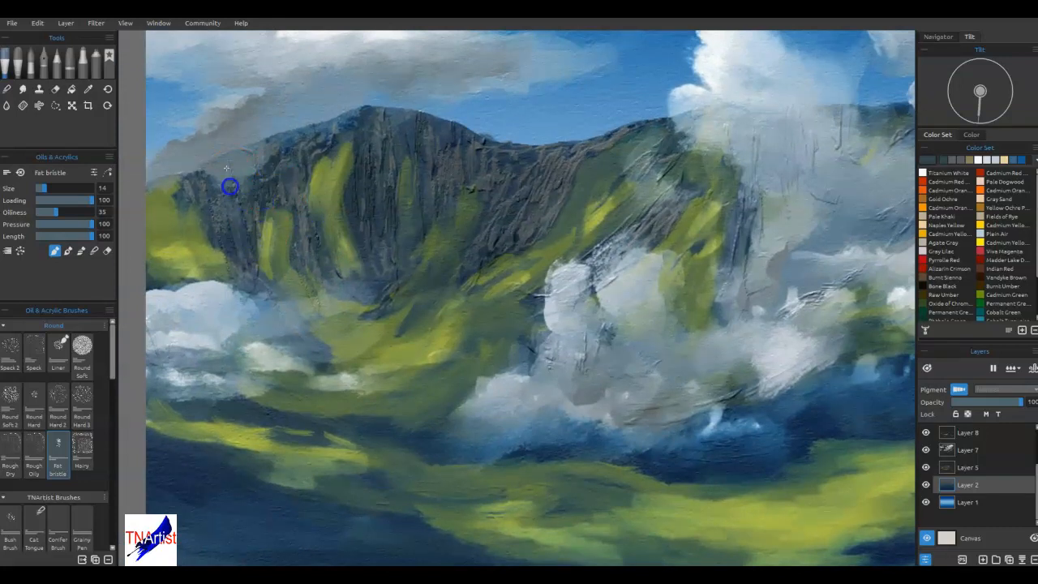
pyautogui.moveTo(207, 172); pyautogui.dragTo(223, 175)
pyautogui.moveTo(243, 261); pyautogui.dragTo(259, 279)
# - Extend the dark Fat bristle texture over the cloud-covered central slopes and around the low cloud beside the left mountain
pyautogui.moveTo(745, 231)
pyautogui.mouseDown()
pyautogui.moveTo(739, 275)
pyautogui.moveTo(762, 237)
pyautogui.mouseUp()
pyautogui.moveTo(813, 182)
pyautogui.mouseDown()
pyautogui.moveTo(811, 214)
pyautogui.moveTo(835, 191)
pyautogui.moveTo(832, 212)
pyautogui.mouseUp()
pyautogui.moveTo(821, 271); pyautogui.dragTo(790, 308)
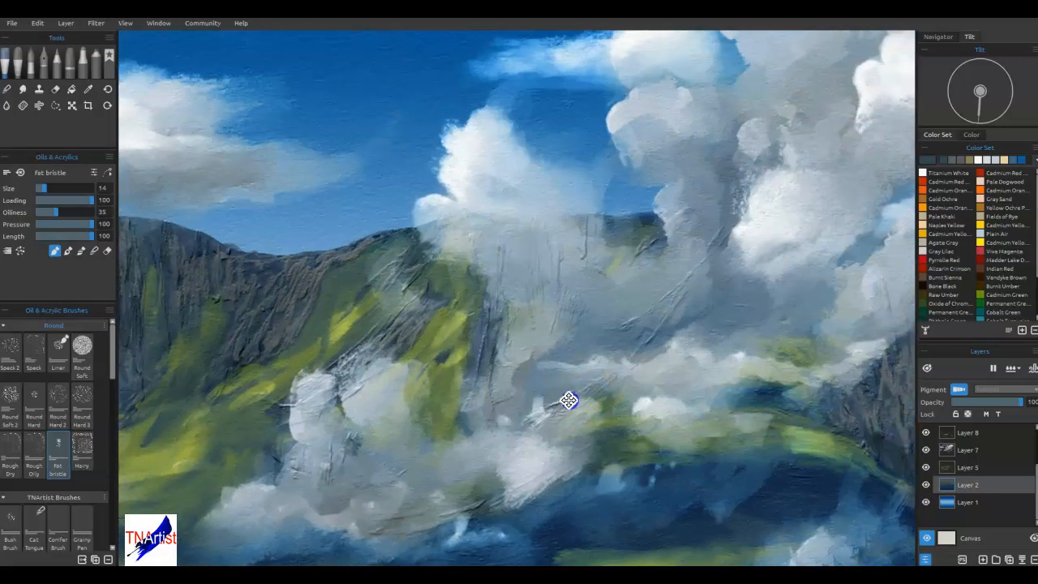
pyautogui.click(673, 309)
pyautogui.moveTo(673, 308); pyautogui.dragTo(747, 208)
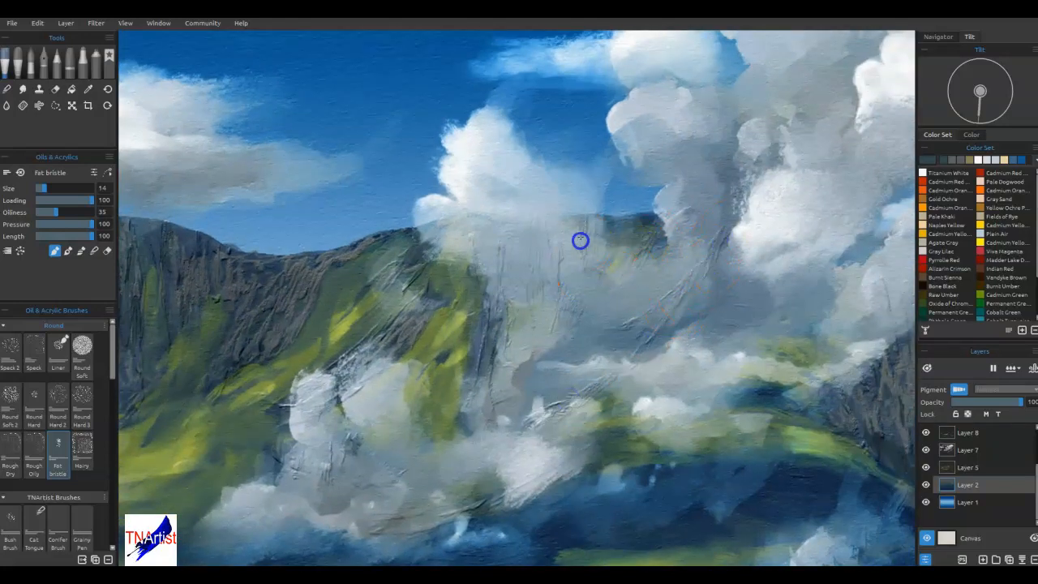
pyautogui.moveTo(516, 306)
pyautogui.mouseDown()
pyautogui.moveTo(492, 331)
pyautogui.moveTo(485, 251)
pyautogui.moveTo(476, 283)
pyautogui.moveTo(497, 239)
pyautogui.moveTo(415, 327)
pyautogui.moveTo(425, 274)
pyautogui.moveTo(408, 290)
pyautogui.moveTo(430, 251)
pyautogui.moveTo(370, 284)
pyautogui.mouseUp()
pyautogui.moveTo(380, 343)
pyautogui.mouseDown()
pyautogui.moveTo(382, 316)
pyautogui.moveTo(359, 347)
pyautogui.mouseUp()
pyautogui.moveTo(288, 401)
pyautogui.mouseDown()
pyautogui.moveTo(295, 390)
pyautogui.moveTo(289, 411)
pyautogui.mouseUp()
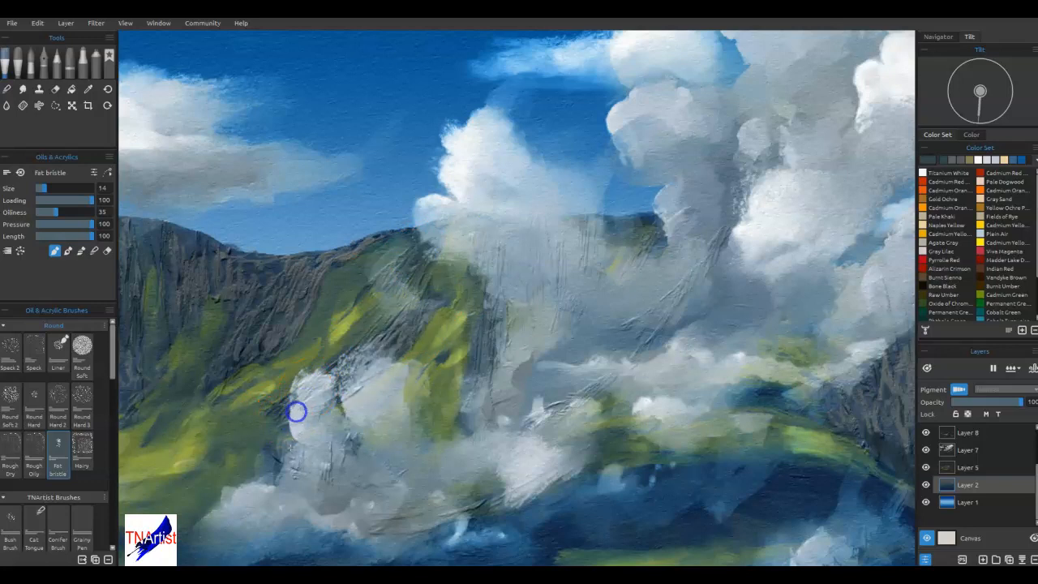
pyautogui.moveTo(281, 469)
pyautogui.mouseDown()
pyautogui.moveTo(301, 442)
pyautogui.moveTo(303, 481)
pyautogui.moveTo(331, 443)
pyautogui.moveTo(335, 475)
pyautogui.moveTo(356, 438)
pyautogui.mouseUp()
pyautogui.moveTo(313, 350)
pyautogui.mouseDown()
pyautogui.moveTo(308, 293)
pyautogui.moveTo(241, 280)
pyautogui.mouseUp()
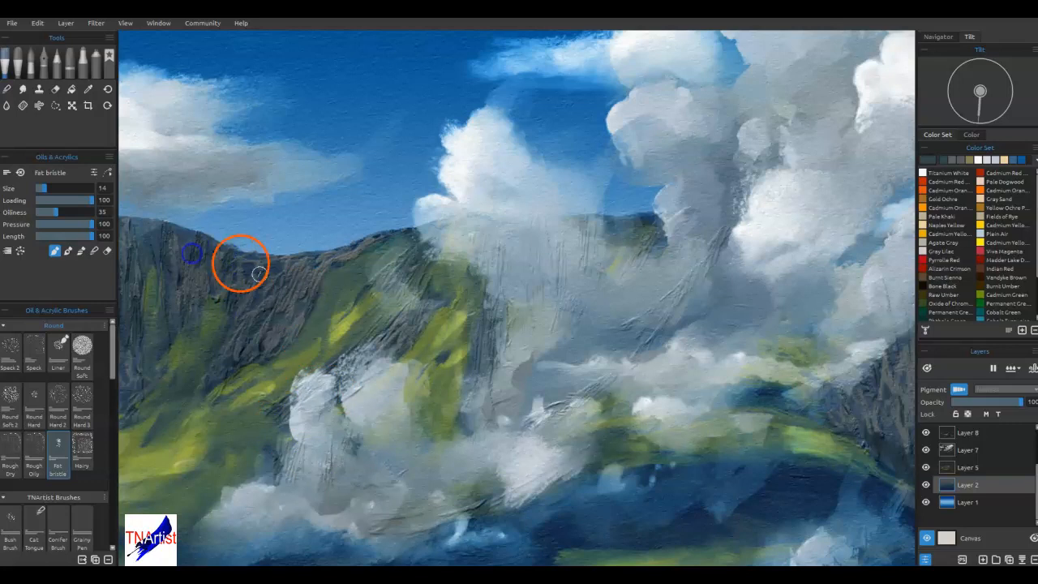
# - Paint dark Fat bristle rock streaks across the right mountain's cliffs, gullies and lower slopes
pyautogui.moveTo(793, 398)
pyautogui.mouseDown()
pyautogui.moveTo(557, 383)
pyautogui.moveTo(323, 386)
pyautogui.mouseUp()
pyautogui.moveTo(487, 322); pyautogui.dragTo(506, 384)
pyautogui.moveTo(506, 346); pyautogui.dragTo(505, 361)
pyautogui.moveTo(516, 293); pyautogui.dragTo(517, 318)
pyautogui.moveTo(489, 426)
pyautogui.mouseDown()
pyautogui.moveTo(480, 492)
pyautogui.moveTo(493, 501)
pyautogui.mouseUp()
pyautogui.moveTo(559, 413)
pyautogui.mouseDown()
pyautogui.moveTo(568, 417)
pyautogui.moveTo(571, 389)
pyautogui.mouseUp()
pyautogui.moveTo(571, 389); pyautogui.dragTo(563, 414)
pyautogui.moveTo(647, 347)
pyautogui.mouseDown()
pyautogui.moveTo(628, 408)
pyautogui.moveTo(639, 381)
pyautogui.mouseUp()
pyautogui.moveTo(651, 449); pyautogui.dragTo(638, 458)
pyautogui.moveTo(699, 405); pyautogui.dragTo(682, 430)
pyautogui.moveTo(651, 471); pyautogui.dragTo(767, 415)
pyautogui.moveTo(835, 349)
pyautogui.mouseDown()
pyautogui.moveTo(851, 317)
pyautogui.moveTo(786, 330)
pyautogui.moveTo(761, 375)
pyautogui.moveTo(806, 331)
pyautogui.moveTo(761, 375)
pyautogui.moveTo(756, 330)
pyautogui.moveTo(729, 345)
pyautogui.moveTo(652, 330)
pyautogui.moveTo(623, 386)
pyautogui.moveTo(628, 344)
pyautogui.moveTo(569, 414)
pyautogui.moveTo(472, 495)
pyautogui.mouseUp()
pyautogui.moveTo(747, 436)
pyautogui.mouseDown()
pyautogui.moveTo(790, 401)
pyautogui.moveTo(771, 400)
pyautogui.moveTo(795, 368)
pyautogui.moveTo(807, 302)
pyautogui.moveTo(836, 279)
pyautogui.mouseUp()
# - Switch Fat bristle to erasing and roughen the right mountain's ridge line against the sky
pyautogui.press('e')
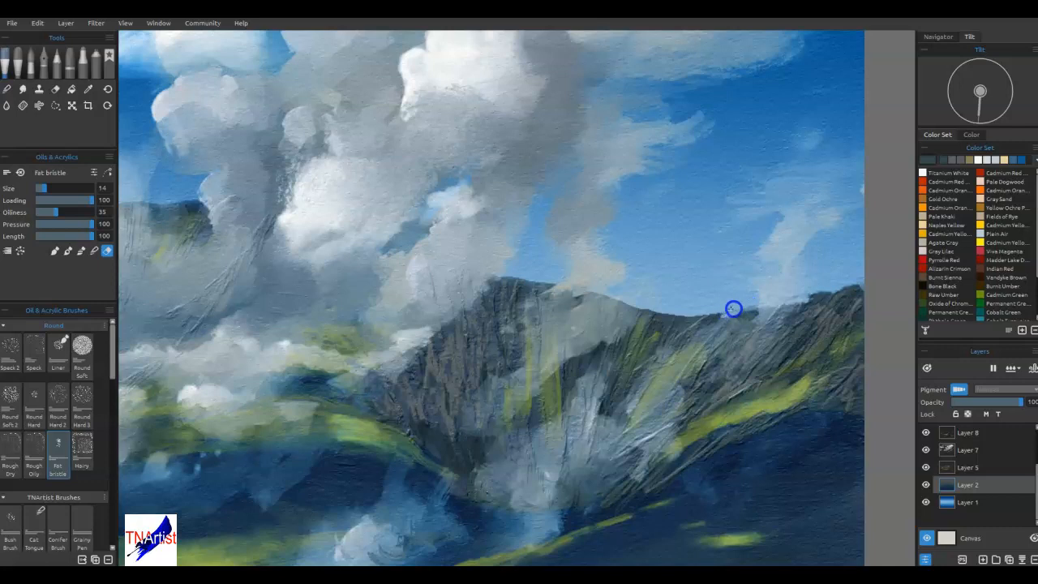
pyautogui.click(684, 232)
pyautogui.click(712, 317)
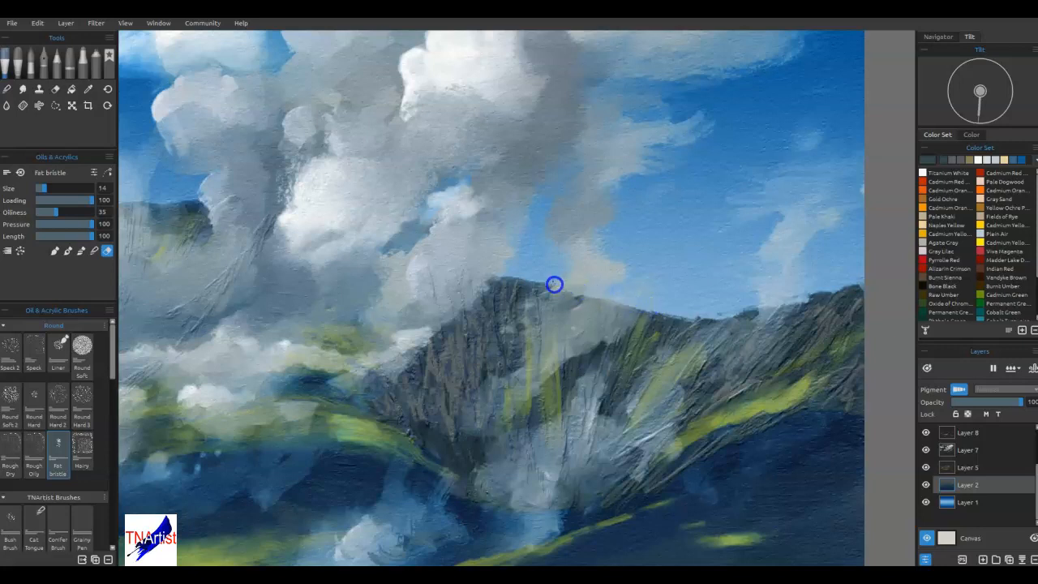
pyautogui.moveTo(505, 278)
pyautogui.mouseDown()
pyautogui.moveTo(441, 225)
pyautogui.moveTo(424, 227)
pyautogui.mouseUp()
# - Erase along the left mountain's ridge line with Fat bristle to give it a jagged rocky edge
pyautogui.moveTo(522, 267); pyautogui.dragTo(856, 272)
pyautogui.moveTo(454, 251); pyautogui.dragTo(828, 276)
pyautogui.moveTo(672, 246); pyautogui.dragTo(652, 251)
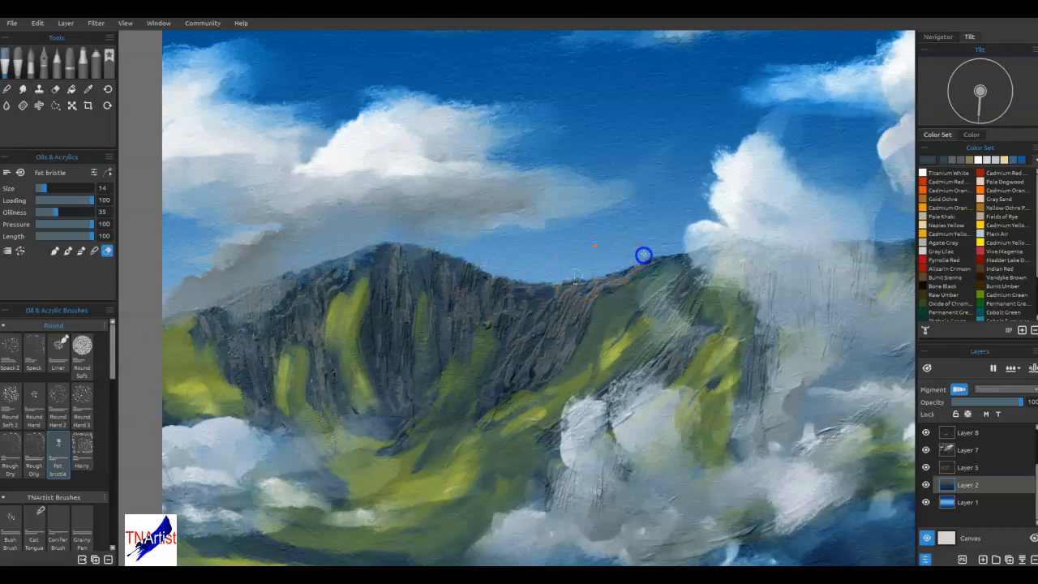
pyautogui.moveTo(464, 325); pyautogui.dragTo(771, 394)
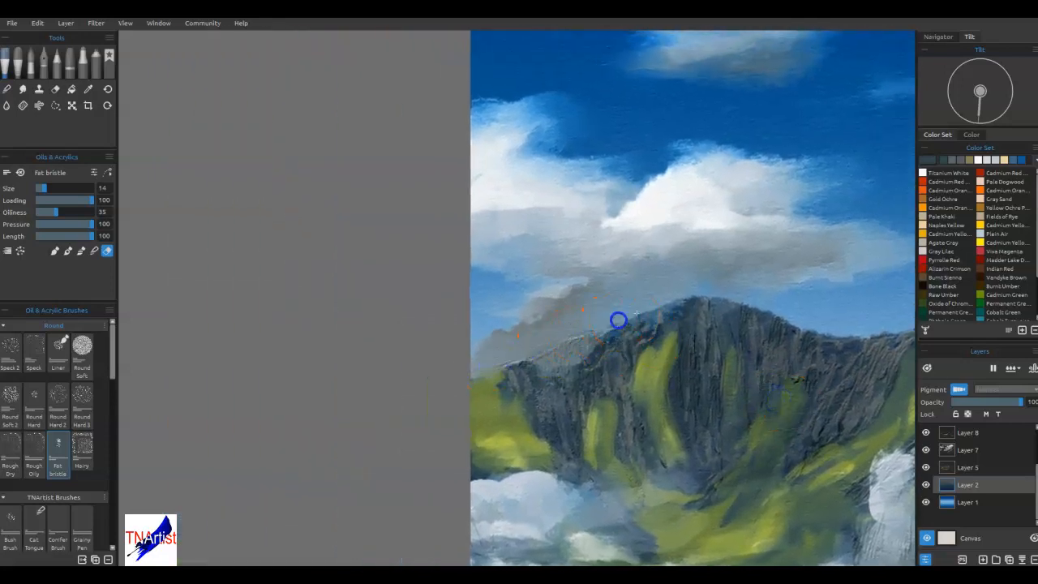
# - Touch up the right mountain's skyline with further small Fat bristle eraser strokes along the ridge
pyautogui.moveTo(703, 355); pyautogui.dragTo(220, 351)
pyautogui.moveTo(795, 341); pyautogui.dragTo(181, 359)
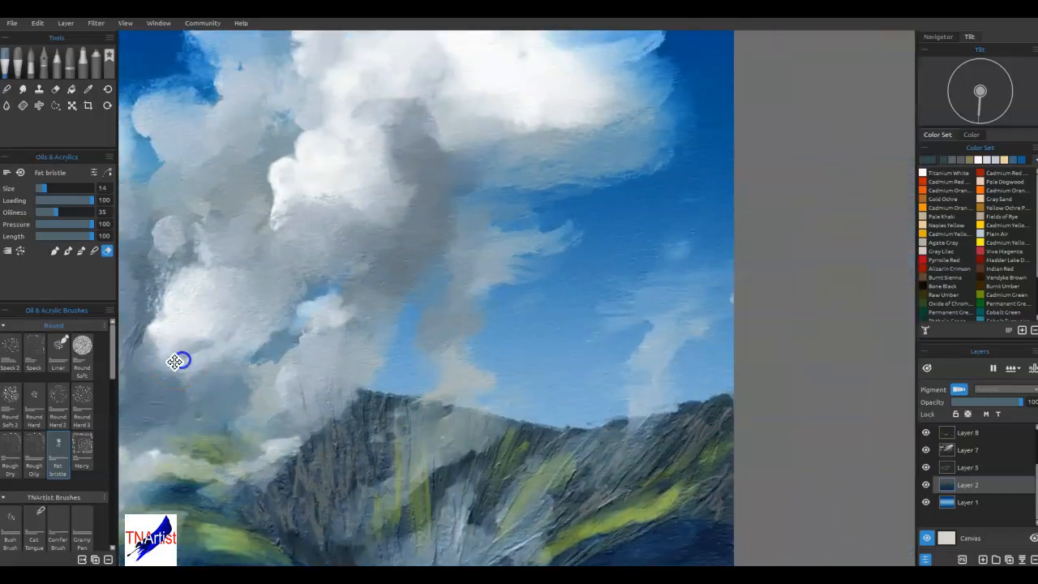
pyautogui.moveTo(597, 416); pyautogui.dragTo(587, 420)
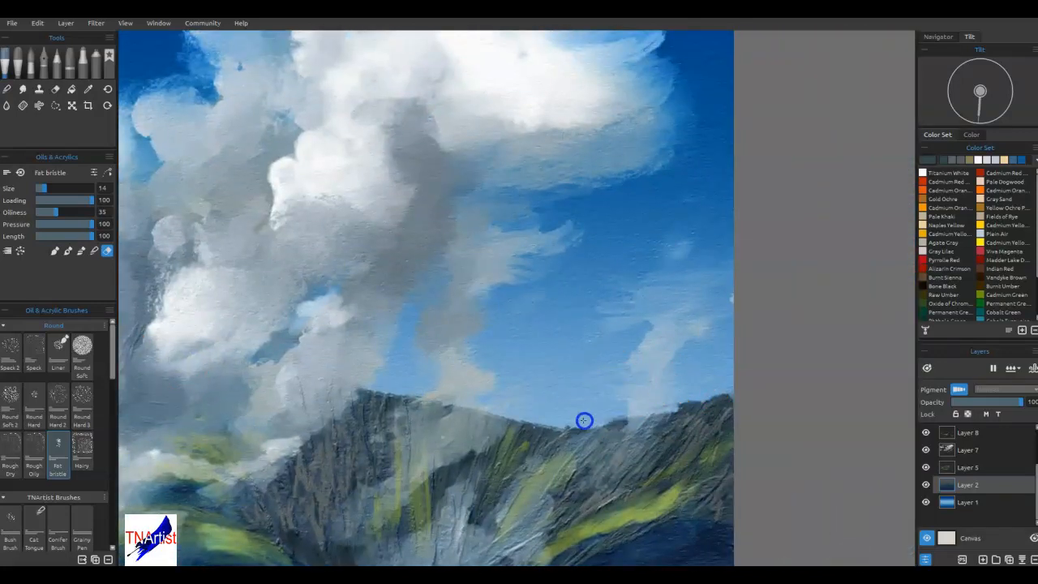
pyautogui.moveTo(649, 378); pyautogui.dragTo(683, 336)
pyautogui.click(609, 113)
pyautogui.click(521, 268)
pyautogui.click(468, 321)
pyautogui.click(510, 254)
pyautogui.click(581, 304)
pyautogui.scroll(-3, 609, 281)
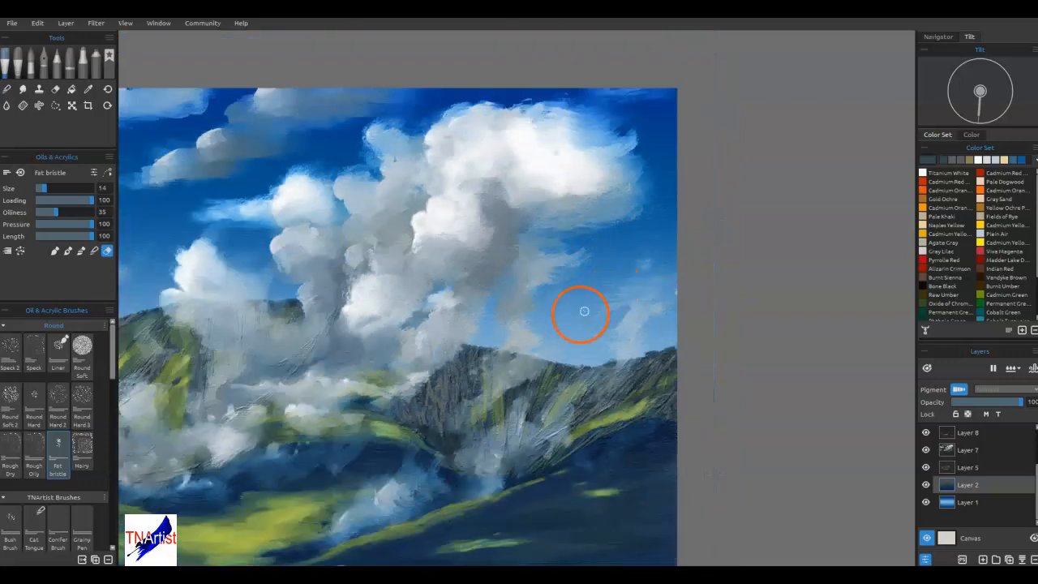
# - Sample the grey of the left mountain's rocks and lighten it to #82929d as the Fat bristle paint colour
pyautogui.moveTo(382, 413); pyautogui.dragTo(716, 371)
pyautogui.moveTo(532, 336)
pyautogui.mouseDown()
pyautogui.moveTo(471, 313)
pyautogui.moveTo(420, 314)
pyautogui.moveTo(405, 303)
pyautogui.moveTo(351, 315)
pyautogui.mouseUp()
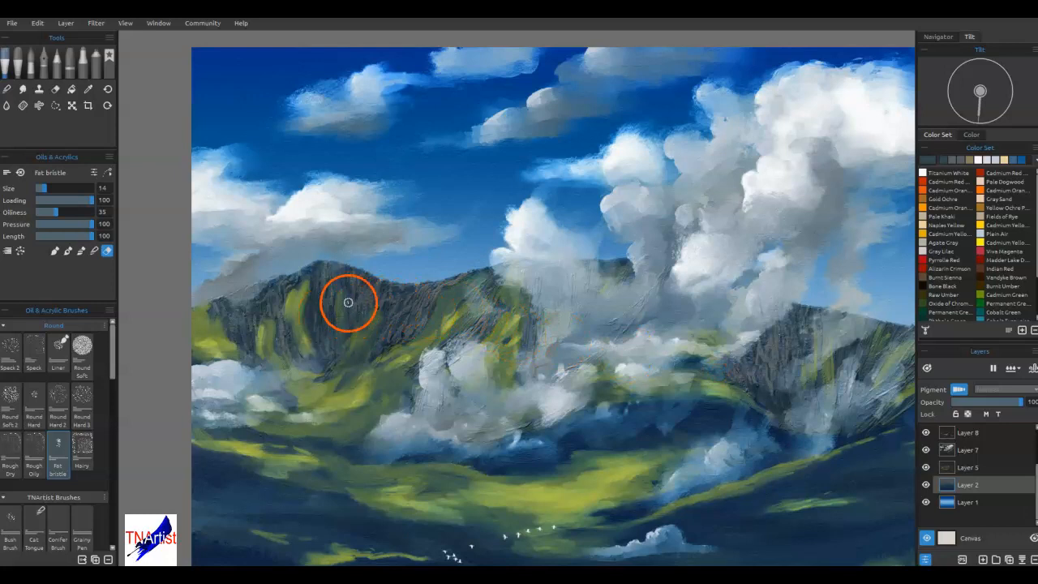
pyautogui.press('i')
pyautogui.click(424, 303)
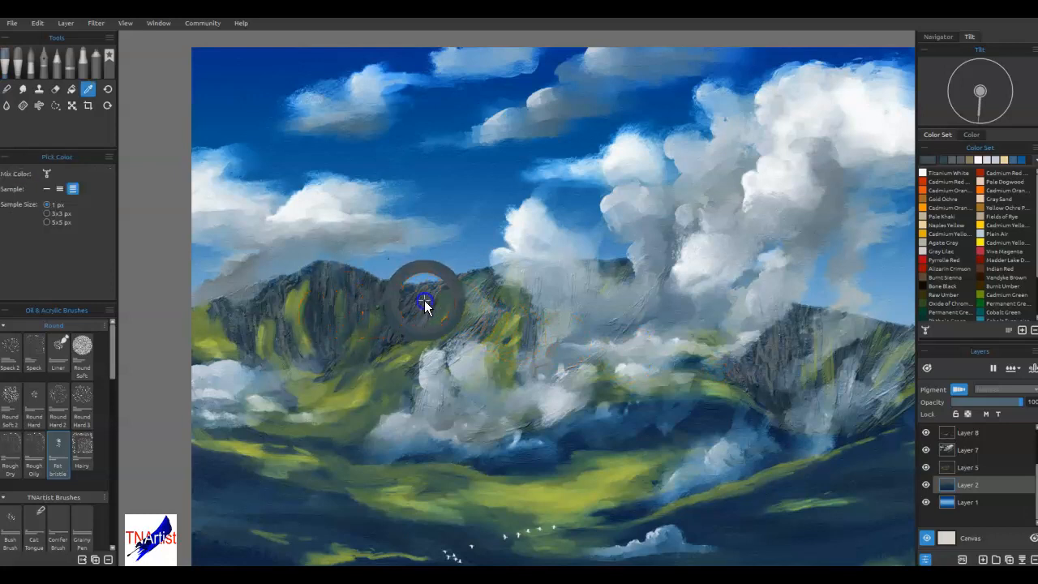
pyautogui.press('b')
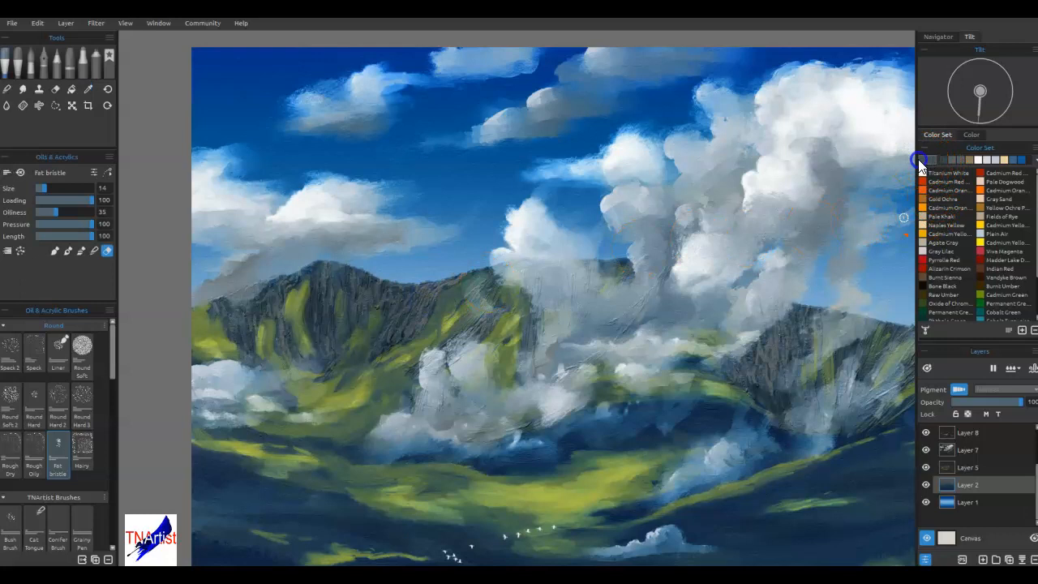
pyautogui.click(927, 162)
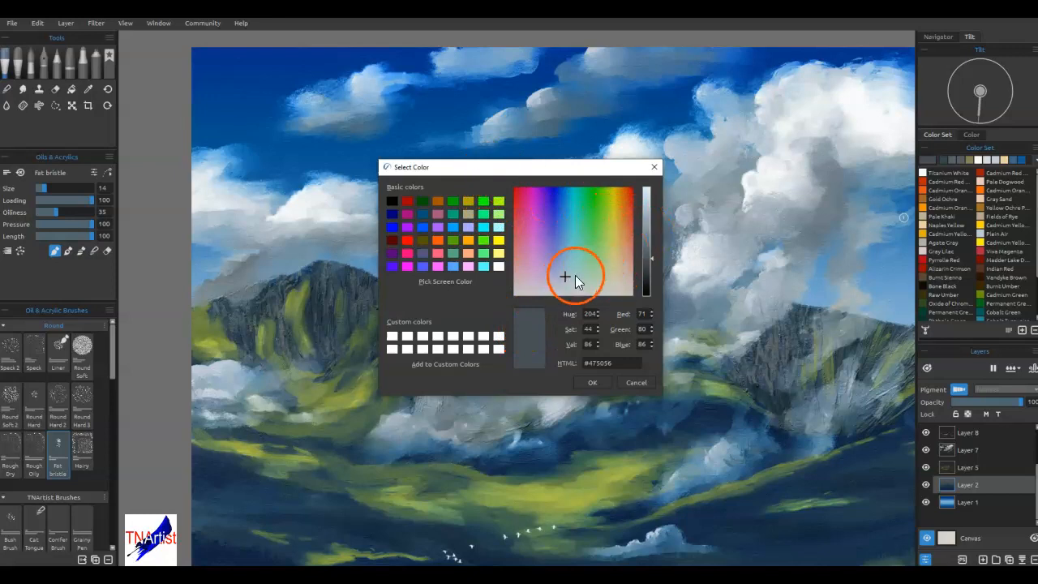
pyautogui.click(647, 229)
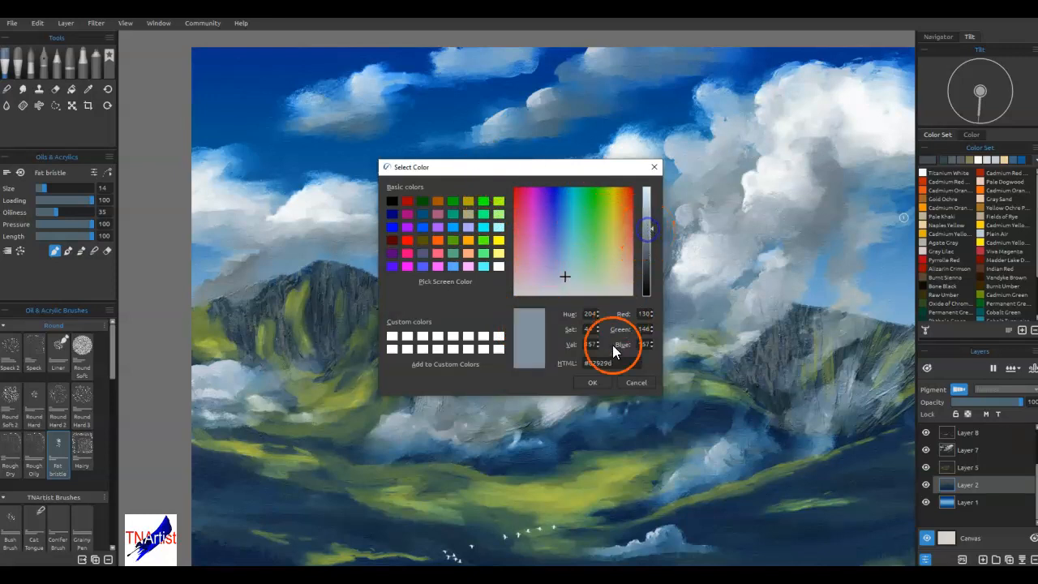
pyautogui.click(592, 382)
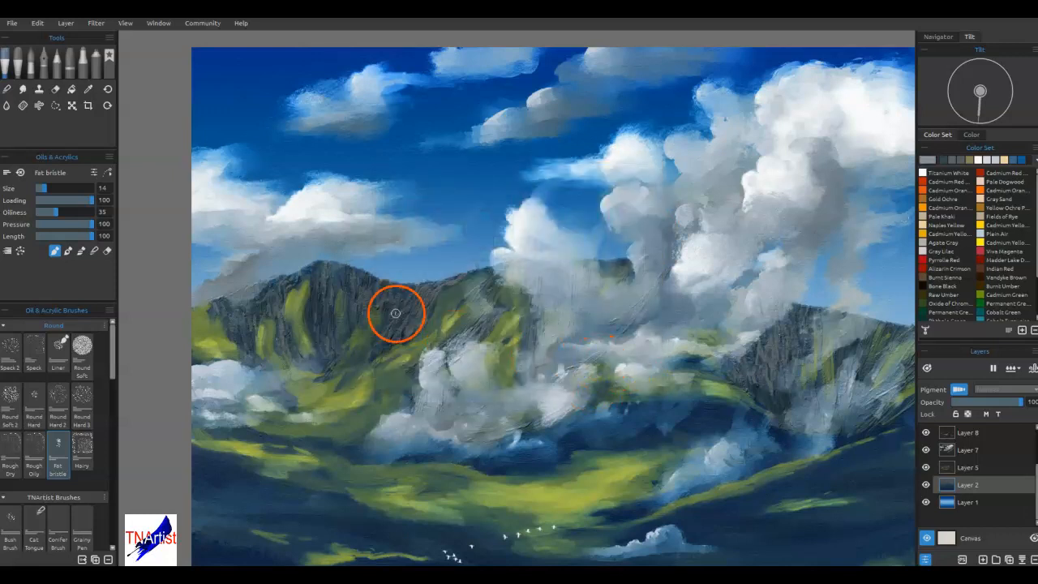
# - Paint pale grey rock highlights below the left mountain's saddle with Fat bristle, and undo the last stroke
pyautogui.scroll(3, 381, 319)
pyautogui.moveTo(423, 288)
pyautogui.mouseDown()
pyautogui.moveTo(426, 278)
pyautogui.moveTo(414, 303)
pyautogui.mouseUp()
pyautogui.moveTo(442, 228)
pyautogui.mouseDown()
pyautogui.moveTo(427, 234)
pyautogui.moveTo(414, 310)
pyautogui.moveTo(403, 320)
pyautogui.mouseUp()
pyautogui.moveTo(406, 272)
pyautogui.mouseDown()
pyautogui.moveTo(401, 324)
pyautogui.moveTo(422, 286)
pyautogui.moveTo(484, 257)
pyautogui.moveTo(465, 292)
pyautogui.mouseUp()
pyautogui.hotkey('ctrl', 'z')
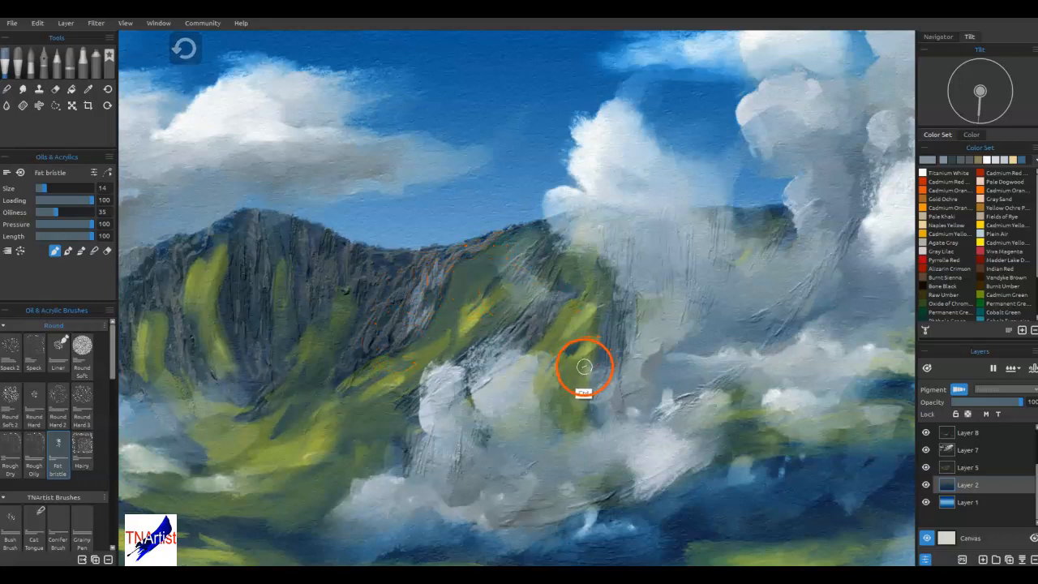
# - Undo the pale bluish-grey rock strokes painted below the left mountain's saddle
pyautogui.hotkey('ctrl', 'z')
pyautogui.hotkey('ctrl', 'z')
pyautogui.hotkey('ctrl', 'z')
pyautogui.hotkey('ctrl', 'z')
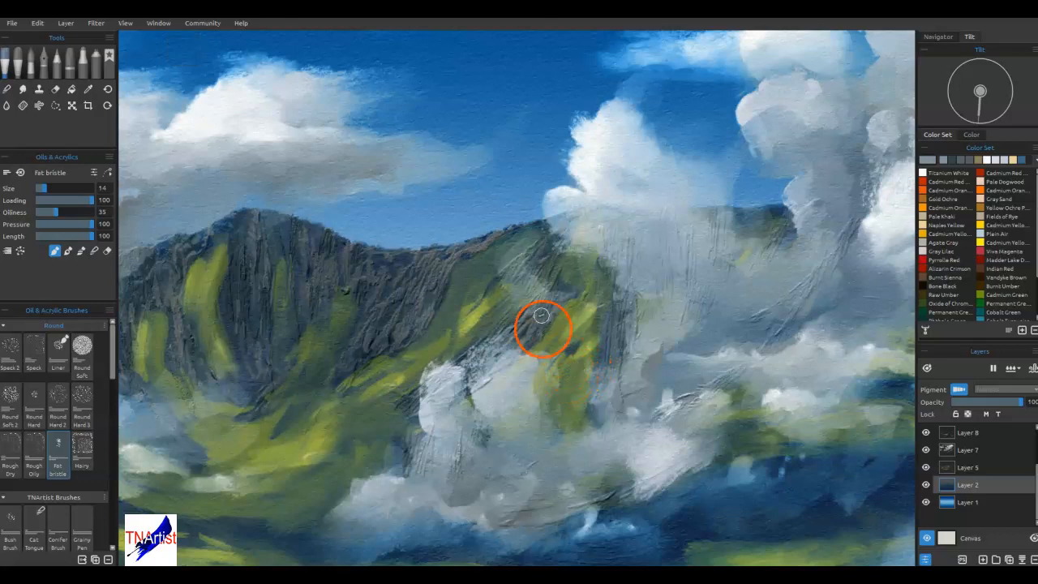
# - Sample the grey of the left mountain's rocks near the saddle and adjust it to a lighter, warmer grey
pyautogui.keyDown('alt'); pyautogui.click(480, 246); pyautogui.keyUp('alt')
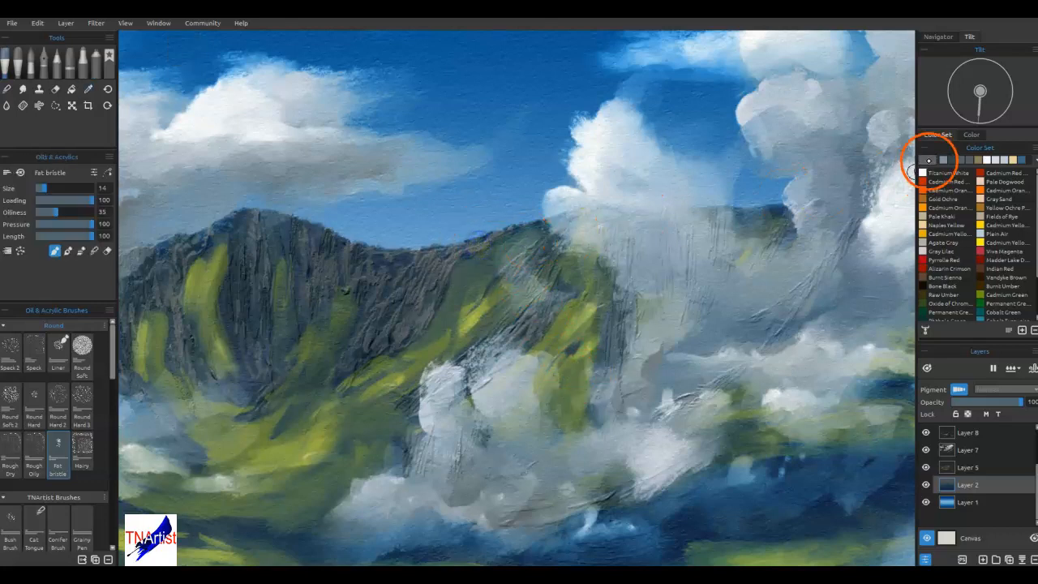
pyautogui.click(930, 160)
pyautogui.click(609, 287)
pyautogui.click(649, 227)
pyautogui.click(595, 383)
# - Paint warm grey rock highlights with Fat bristle below the left mountain's saddle and down its summit and outer flank
pyautogui.moveTo(439, 274)
pyautogui.mouseDown()
pyautogui.moveTo(413, 297)
pyautogui.moveTo(406, 332)
pyautogui.mouseUp()
pyautogui.moveTo(416, 283)
pyautogui.mouseDown()
pyautogui.moveTo(381, 355)
pyautogui.moveTo(419, 271)
pyautogui.moveTo(436, 267)
pyautogui.moveTo(421, 294)
pyautogui.moveTo(442, 268)
pyautogui.moveTo(434, 300)
pyautogui.moveTo(435, 265)
pyautogui.moveTo(414, 301)
pyautogui.moveTo(415, 275)
pyautogui.moveTo(370, 348)
pyautogui.mouseUp()
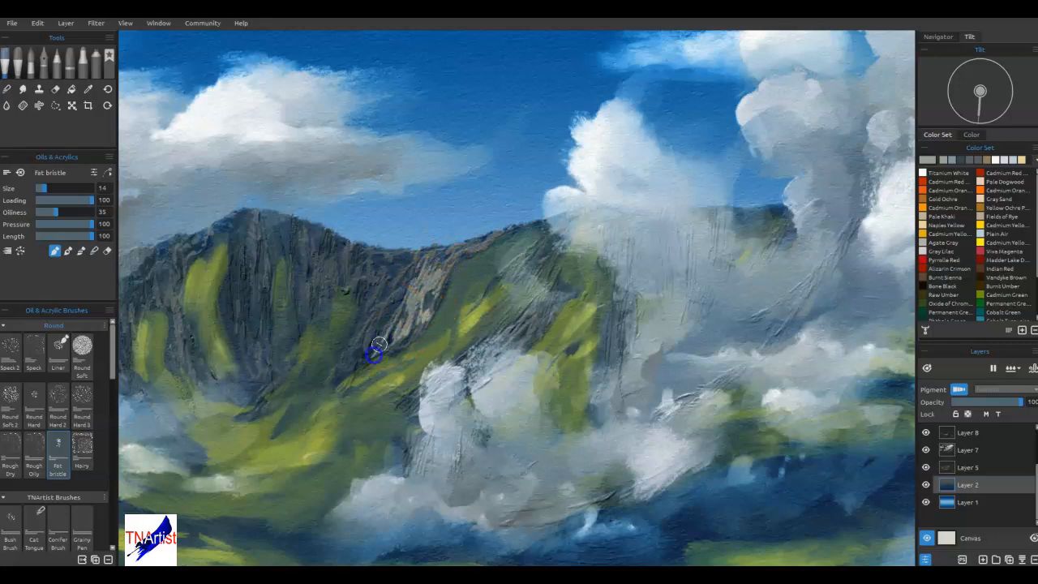
pyautogui.moveTo(256, 248)
pyautogui.mouseDown()
pyautogui.moveTo(225, 284)
pyautogui.moveTo(226, 253)
pyautogui.moveTo(209, 237)
pyautogui.moveTo(191, 263)
pyautogui.mouseUp()
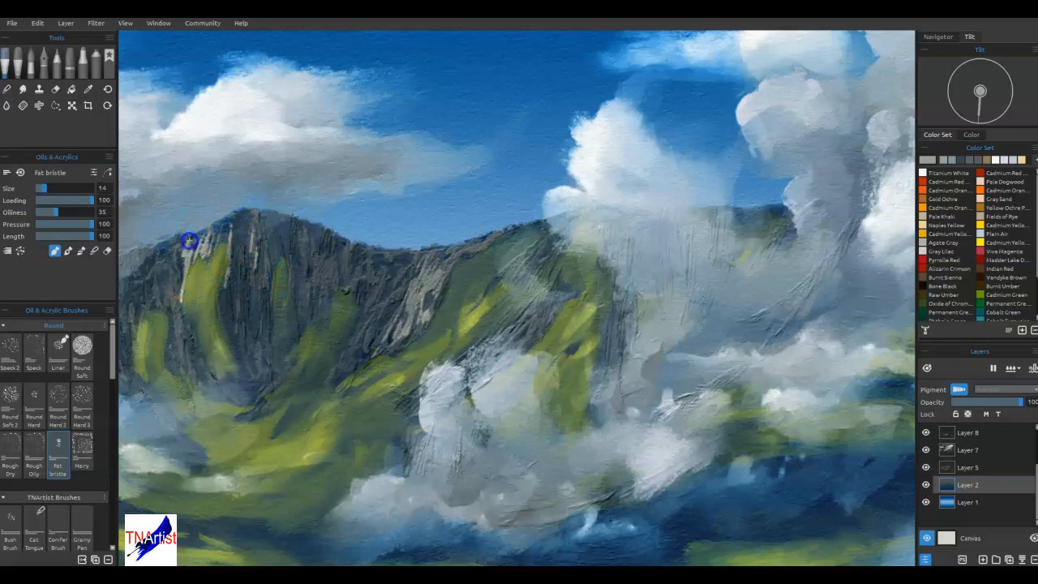
pyautogui.moveTo(177, 323); pyautogui.dragTo(182, 285)
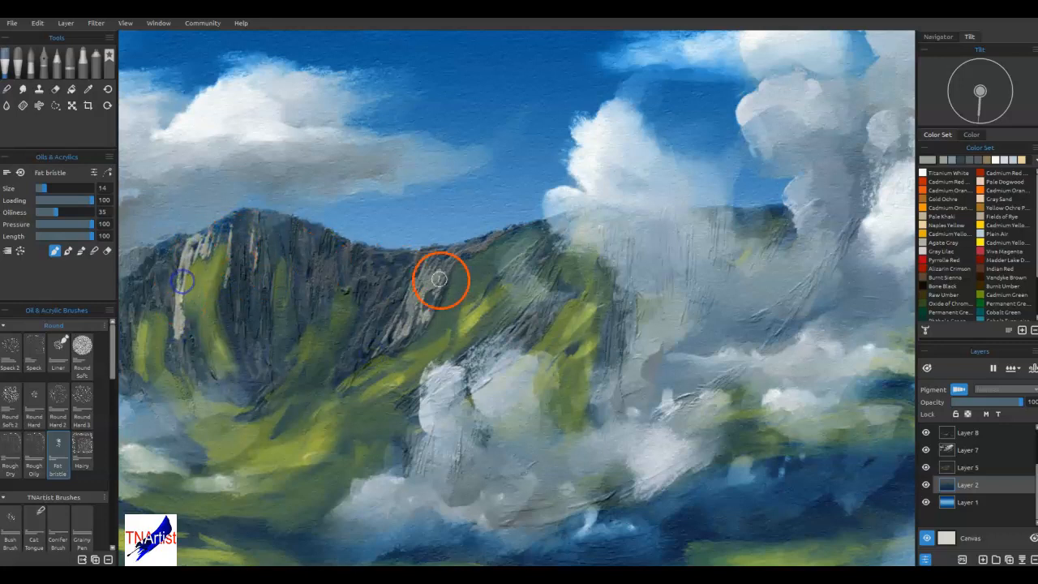
pyautogui.press('space')
pyautogui.moveTo(497, 383); pyautogui.dragTo(798, 389)
pyautogui.moveTo(417, 268)
pyautogui.mouseDown()
pyautogui.moveTo(405, 320)
pyautogui.moveTo(453, 298)
pyautogui.mouseUp()
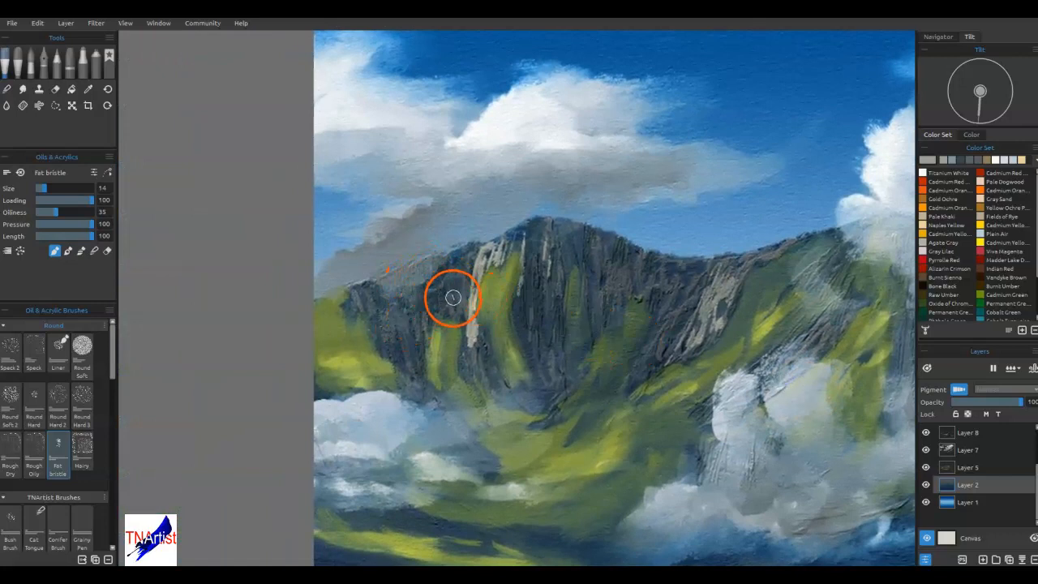
# - Paint slanted warm grey rock highlights on the outer slope of the right mountain, above its sunlit grass strip
pyautogui.press('space')
pyautogui.moveTo(801, 365); pyautogui.dragTo(227, 365)
pyautogui.moveTo(382, 347); pyautogui.dragTo(326, 338)
pyautogui.moveTo(775, 341); pyautogui.dragTo(331, 315)
pyautogui.moveTo(554, 290)
pyautogui.mouseDown()
pyautogui.moveTo(615, 320)
pyautogui.moveTo(642, 294)
pyautogui.moveTo(655, 303)
pyautogui.moveTo(711, 278)
pyautogui.moveTo(624, 348)
pyautogui.mouseUp()
pyautogui.moveTo(675, 310); pyautogui.dragTo(638, 334)
pyautogui.moveTo(621, 344); pyautogui.dragTo(594, 347)
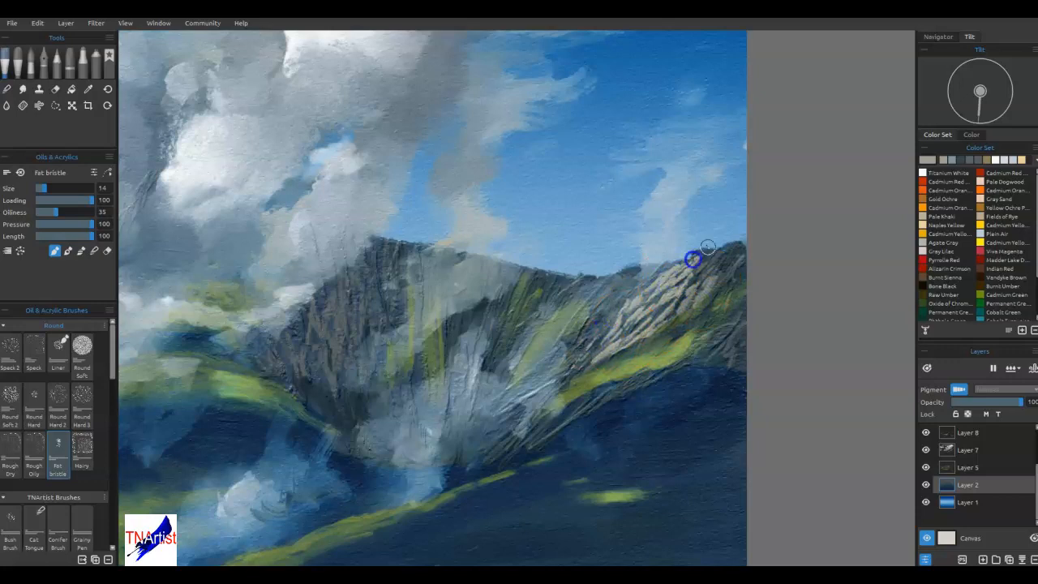
# - Paint steep warm grey rock highlights on the dark cliff face beneath the right mountain's peak
pyautogui.moveTo(566, 380); pyautogui.dragTo(725, 304)
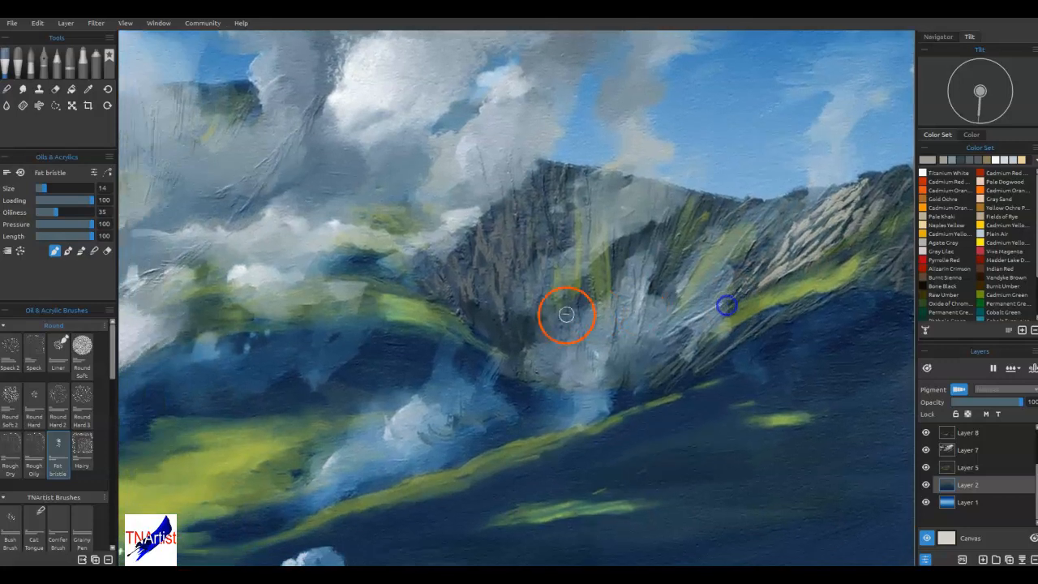
pyautogui.moveTo(552, 243); pyautogui.dragTo(535, 290)
pyautogui.moveTo(538, 241); pyautogui.dragTo(523, 265)
pyautogui.moveTo(552, 180)
pyautogui.mouseDown()
pyautogui.moveTo(547, 244)
pyautogui.moveTo(560, 184)
pyautogui.mouseUp()
pyautogui.moveTo(495, 268); pyautogui.dragTo(494, 255)
pyautogui.moveTo(501, 292); pyautogui.dragTo(501, 217)
# - Add warm grey rock streaks on the ridge above the central low cloud and up to the cloud-covered summit
pyautogui.moveTo(503, 431)
pyautogui.mouseDown()
pyautogui.moveTo(869, 375)
pyautogui.moveTo(716, 466)
pyautogui.mouseUp()
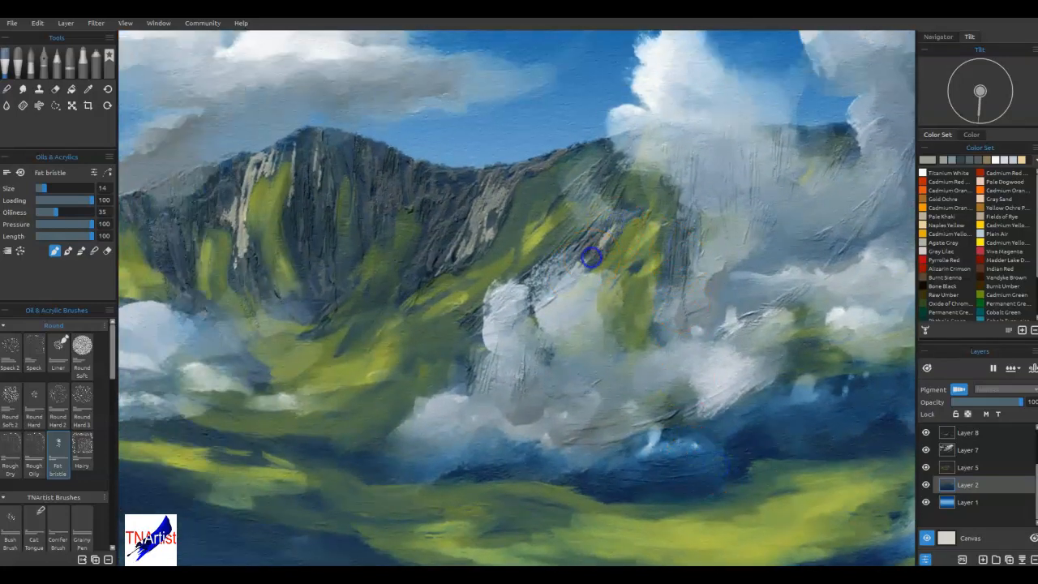
pyautogui.moveTo(600, 235); pyautogui.dragTo(552, 274)
pyautogui.moveTo(589, 225); pyautogui.dragTo(552, 280)
pyautogui.click(624, 211)
pyautogui.click(616, 190)
pyautogui.click(619, 164)
pyautogui.moveTo(620, 164)
pyautogui.mouseDown()
pyautogui.moveTo(595, 189)
pyautogui.moveTo(616, 151)
pyautogui.moveTo(567, 203)
pyautogui.moveTo(617, 139)
pyautogui.mouseUp()
pyautogui.click(625, 136)
# - Paint long diagonal warm grey rock streaks from the left mountain's saddle down to the grassy valley
pyautogui.click(442, 414)
pyautogui.moveTo(503, 405); pyautogui.dragTo(750, 395)
pyautogui.moveTo(646, 281); pyautogui.dragTo(621, 324)
pyautogui.click(701, 269)
pyautogui.moveTo(694, 254)
pyautogui.mouseDown()
pyautogui.moveTo(645, 290)
pyautogui.moveTo(733, 183)
pyautogui.moveTo(672, 247)
pyautogui.moveTo(738, 182)
pyautogui.moveTo(753, 184)
pyautogui.moveTo(820, 142)
pyautogui.moveTo(758, 161)
pyautogui.moveTo(830, 137)
pyautogui.mouseUp()
pyautogui.click(672, 248)
pyautogui.moveTo(786, 174)
pyautogui.mouseDown()
pyautogui.moveTo(725, 271)
pyautogui.moveTo(609, 378)
pyautogui.moveTo(619, 377)
pyautogui.mouseUp()
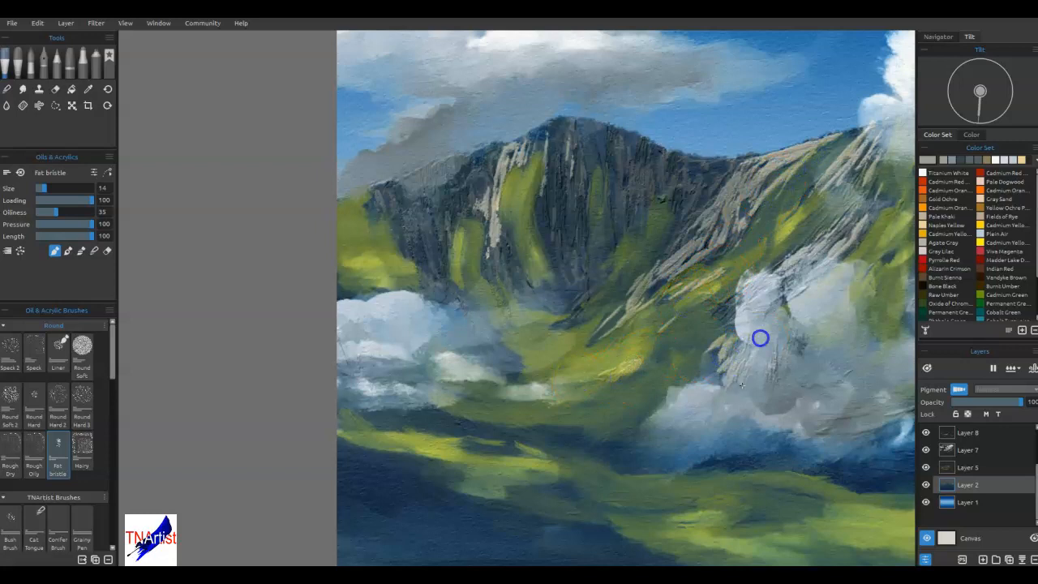
# - Paint pale rock streaks on the cliff beside the central low cloud and on the dark ground at its base
pyautogui.moveTo(776, 343); pyautogui.dragTo(756, 396)
pyautogui.moveTo(779, 438)
pyautogui.mouseDown()
pyautogui.moveTo(736, 459)
pyautogui.moveTo(830, 422)
pyautogui.moveTo(741, 456)
pyautogui.moveTo(783, 461)
pyautogui.moveTo(725, 465)
pyautogui.mouseUp()
pyautogui.moveTo(523, 350)
pyautogui.mouseDown()
pyautogui.moveTo(604, 337)
pyautogui.moveTo(561, 371)
pyautogui.mouseUp()
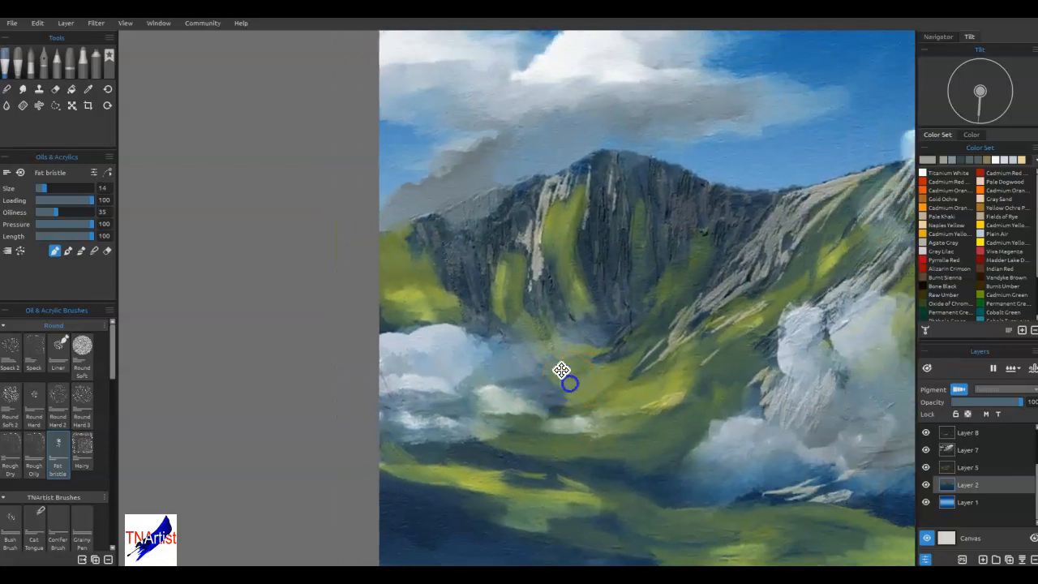
# - Add pale rock patches to the dark slope and foot of the right mountain, and touch up the left mountain's face
pyautogui.moveTo(724, 383)
pyautogui.mouseDown()
pyautogui.moveTo(384, 320)
pyautogui.moveTo(274, 260)
pyautogui.mouseUp()
pyautogui.moveTo(814, 392); pyautogui.dragTo(266, 339)
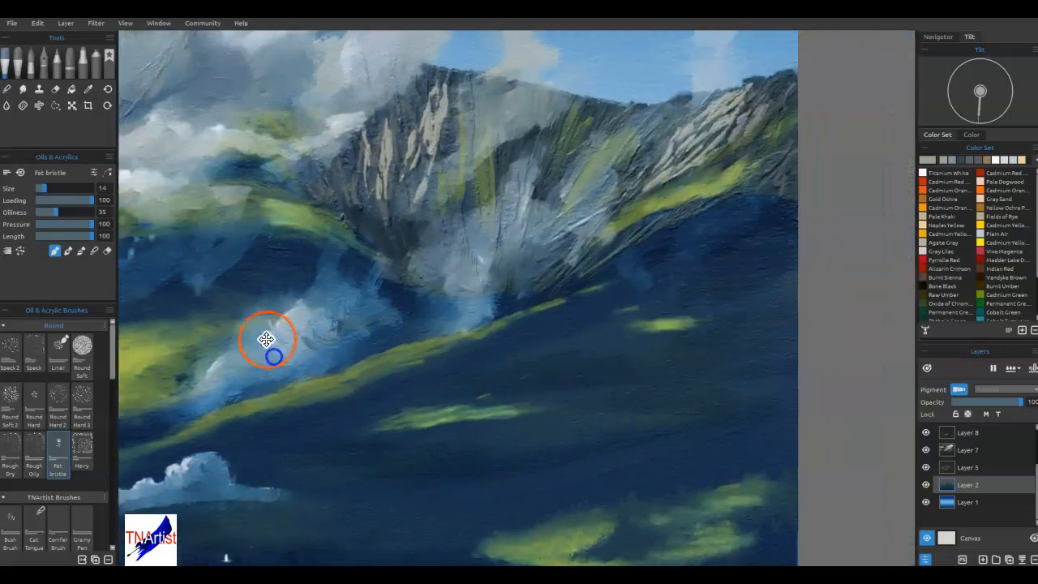
pyautogui.moveTo(502, 395); pyautogui.dragTo(566, 372)
pyautogui.moveTo(680, 326); pyautogui.dragTo(732, 323)
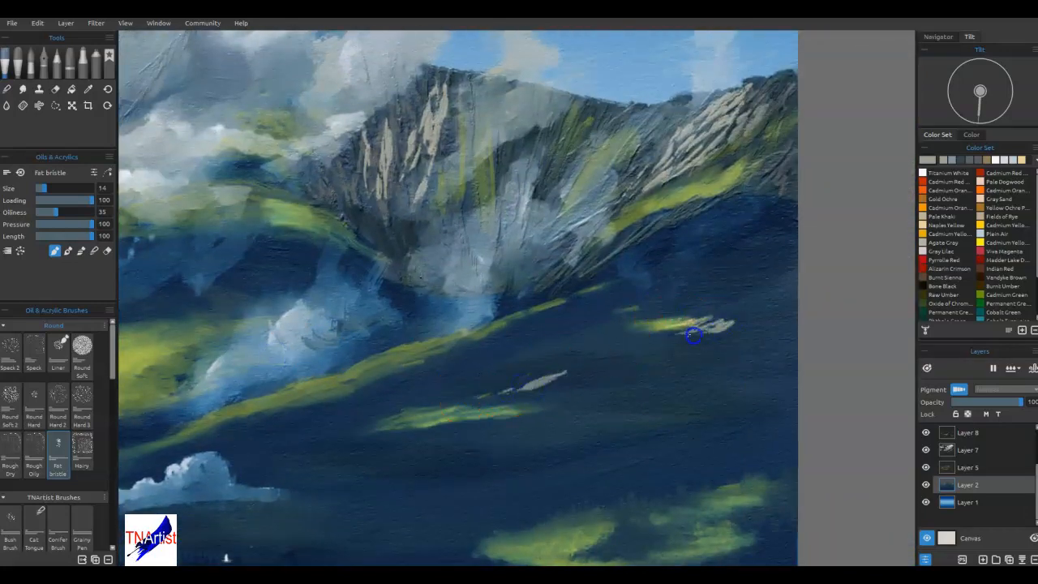
pyautogui.moveTo(521, 309); pyautogui.dragTo(599, 266)
pyautogui.moveTo(529, 294); pyautogui.dragTo(567, 271)
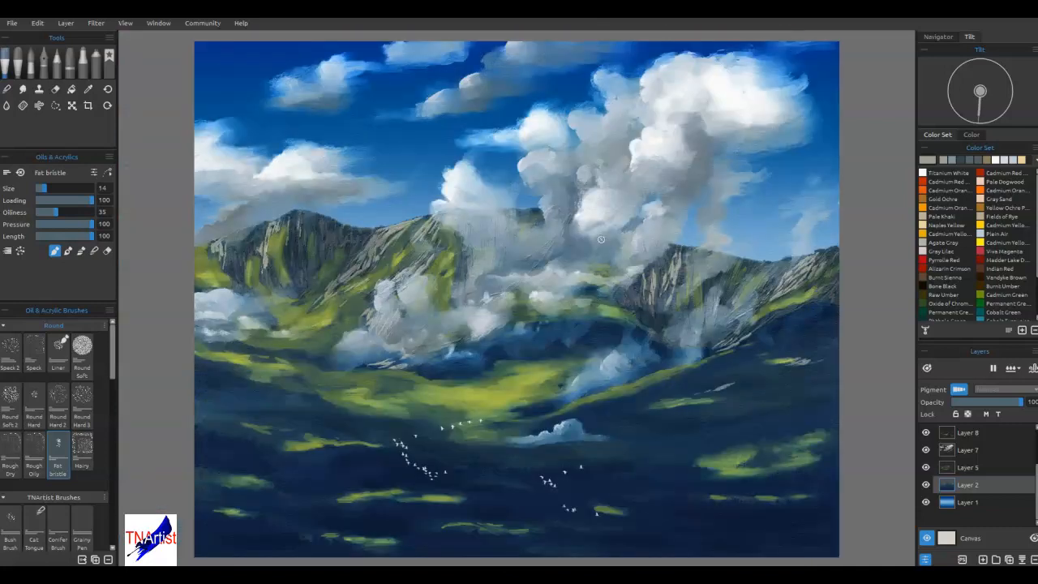
pyautogui.moveTo(295, 271)
pyautogui.mouseDown()
pyautogui.moveTo(299, 253)
pyautogui.moveTo(285, 251)
pyautogui.mouseUp()
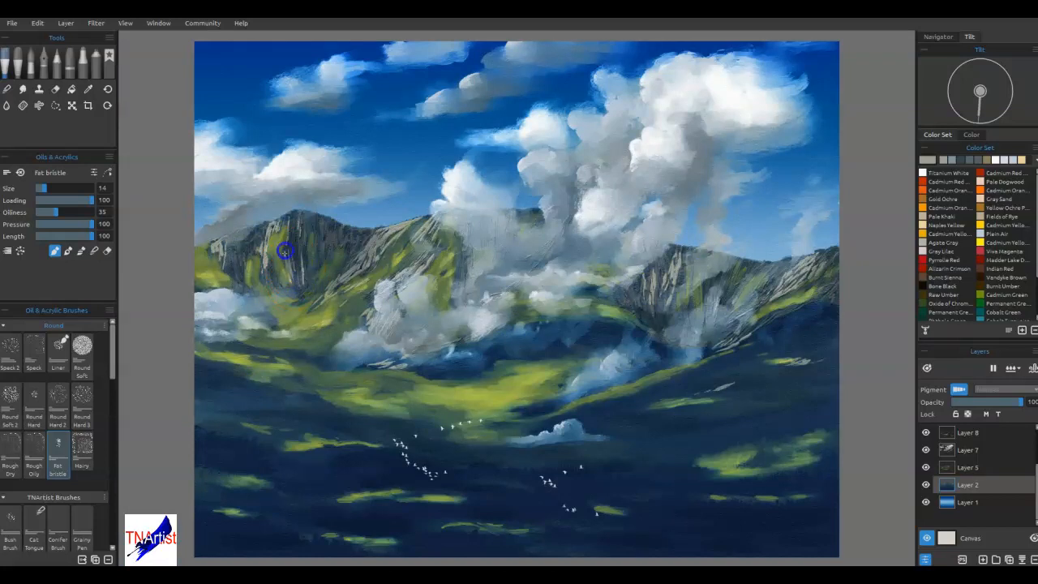
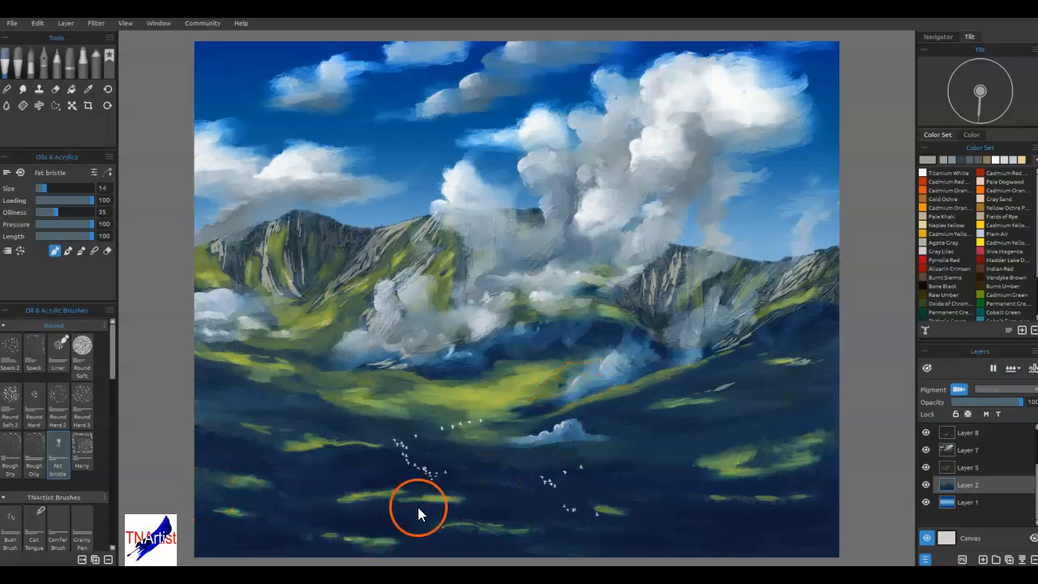
# - Add a new layer above Layer 10 copy (1)
pyautogui.scroll(2, 988, 458)
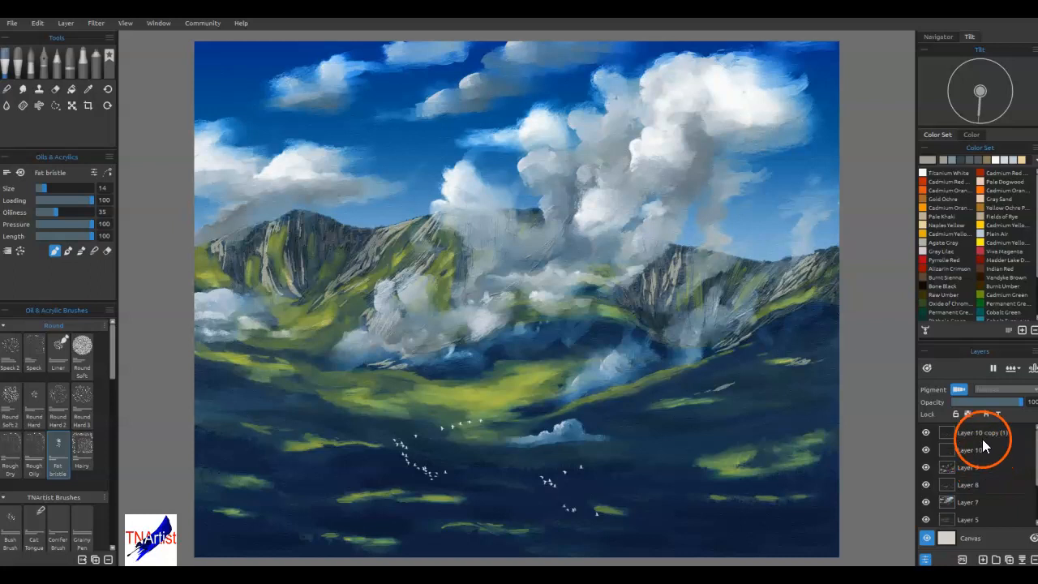
pyautogui.click(980, 438)
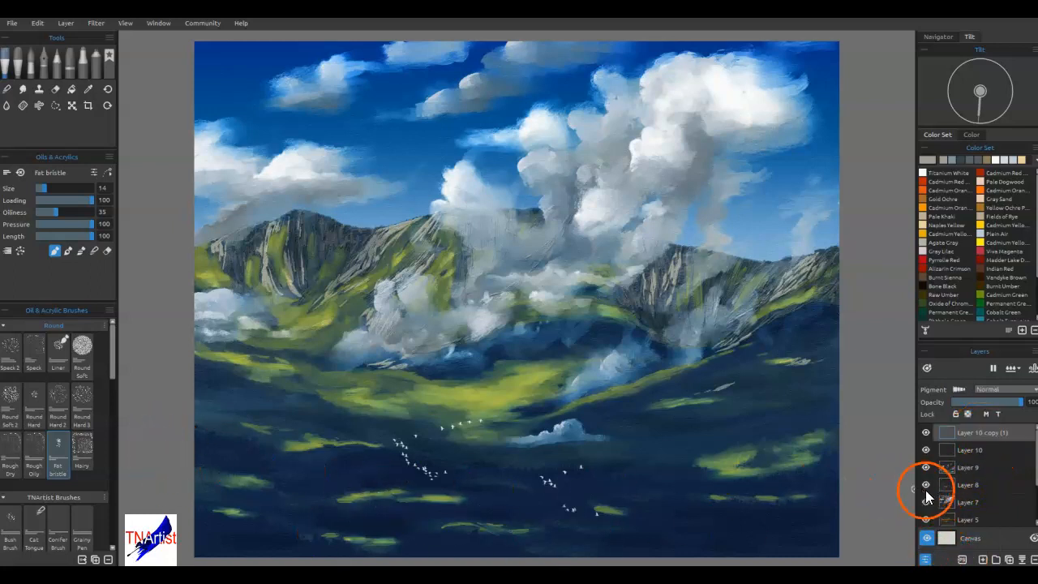
pyautogui.click(995, 559)
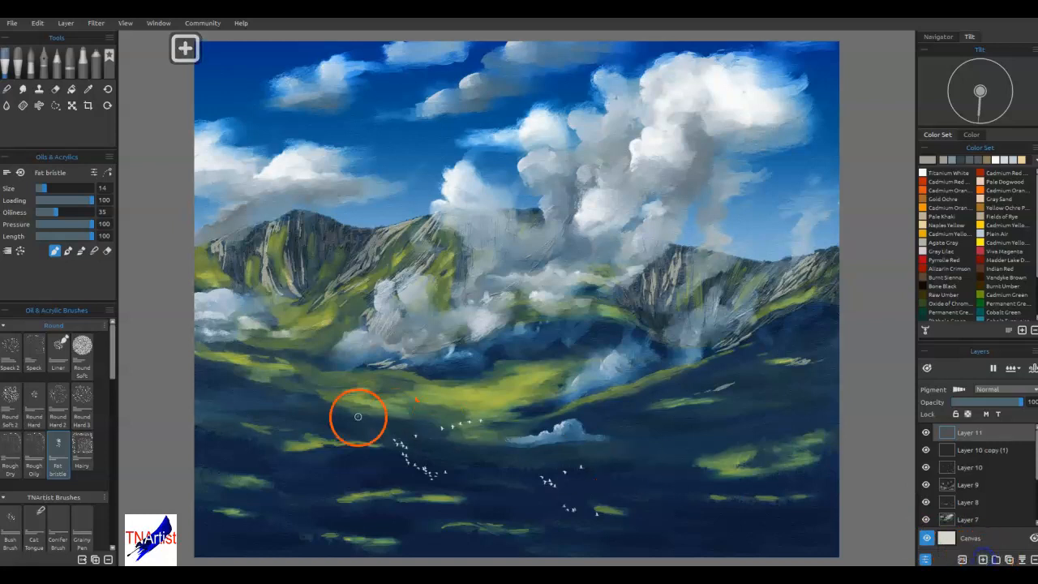
# - Draw a freehand selection of an uneven foreground strip along the canvas's lower edge, rising towards the left
pyautogui.click(55, 105)
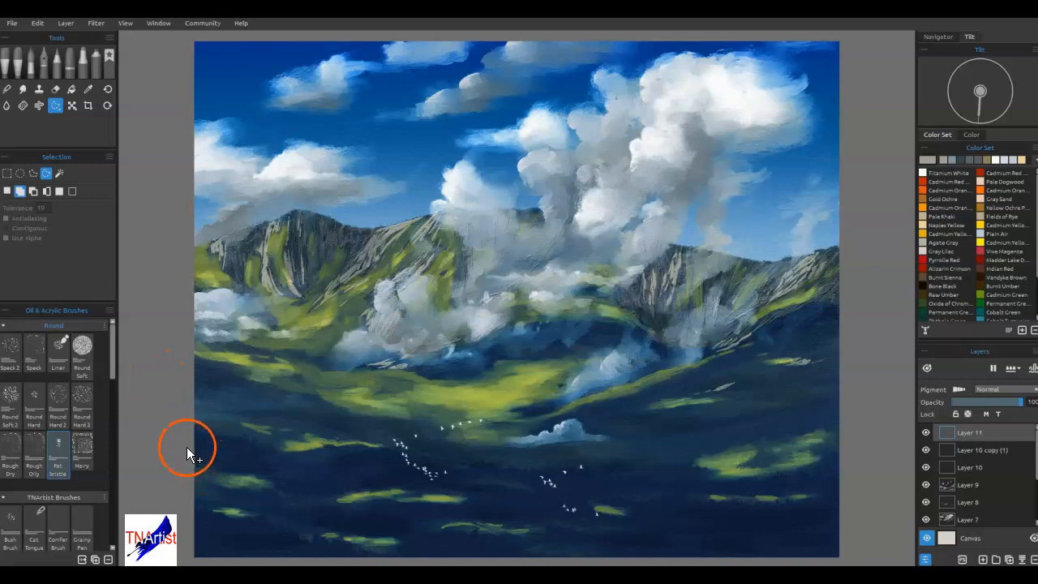
pyautogui.moveTo(186, 446); pyautogui.dragTo(212, 465)
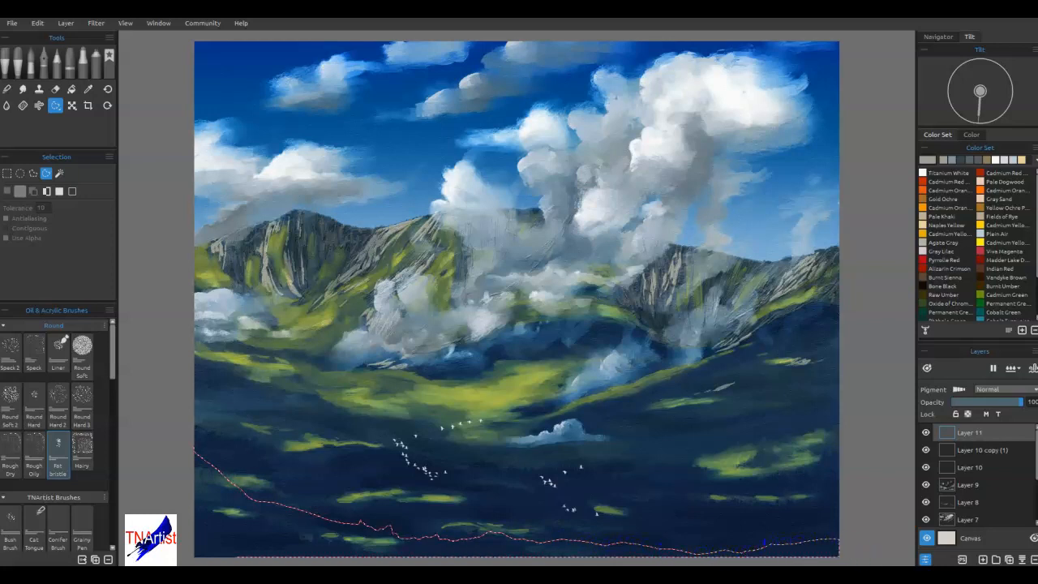
pyautogui.moveTo(195, 560); pyautogui.dragTo(200, 558)
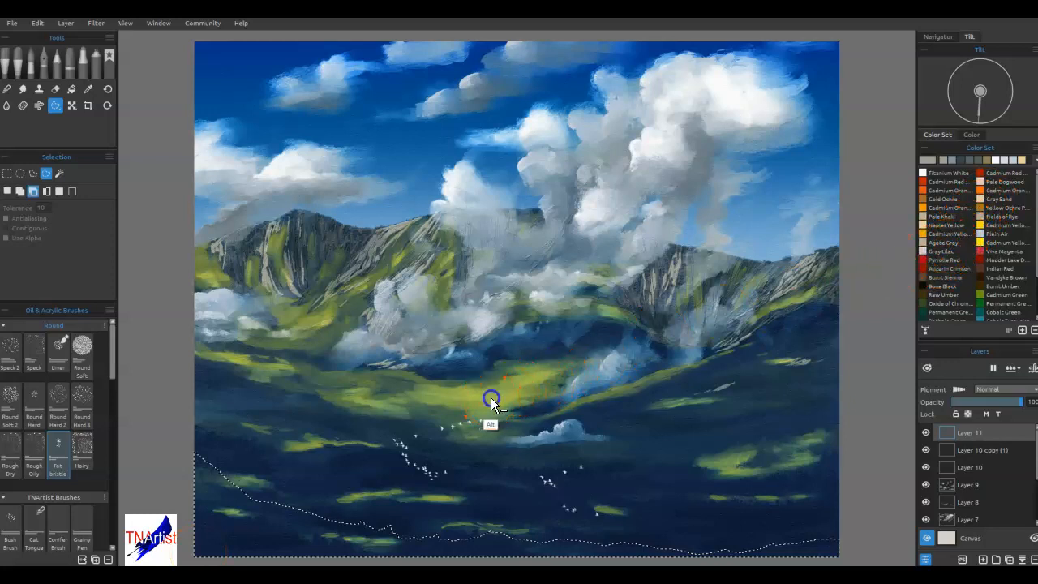
# - Set the paint colour to olive yellow #aeb054 and fill the selected foreground strip with it
pyautogui.click(17, 58)
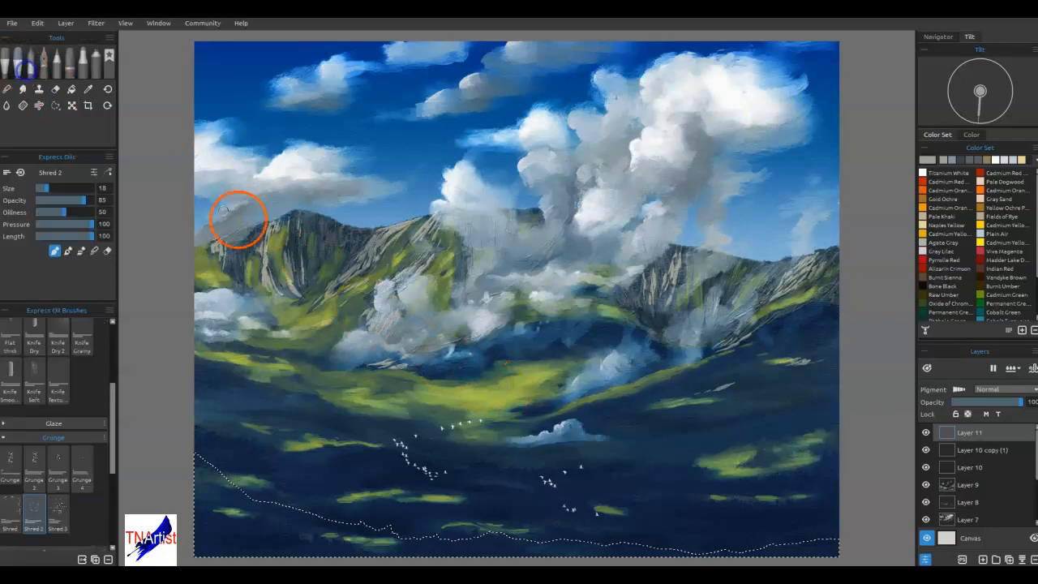
pyautogui.click(929, 160)
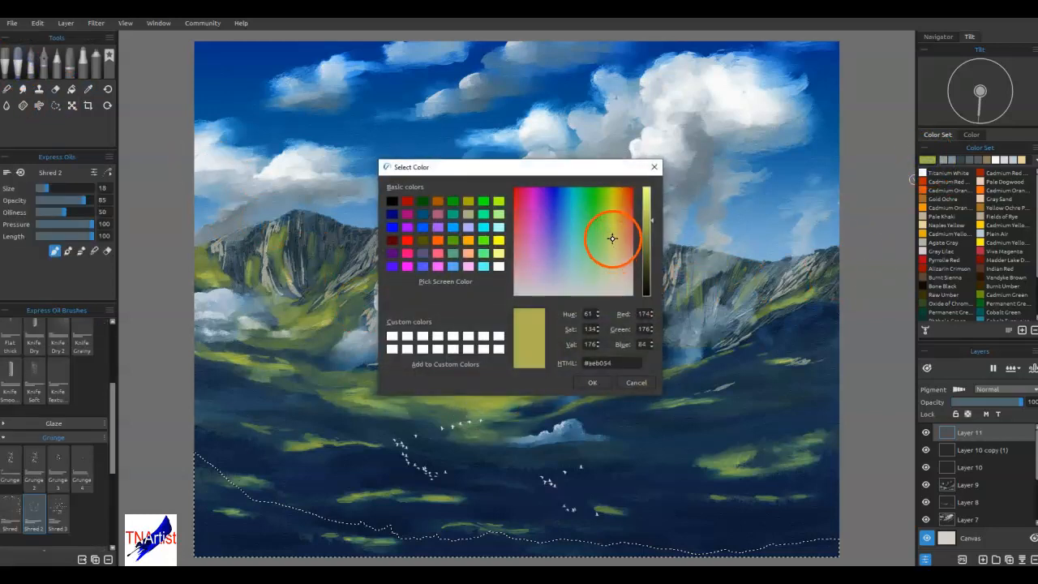
pyautogui.click(592, 383)
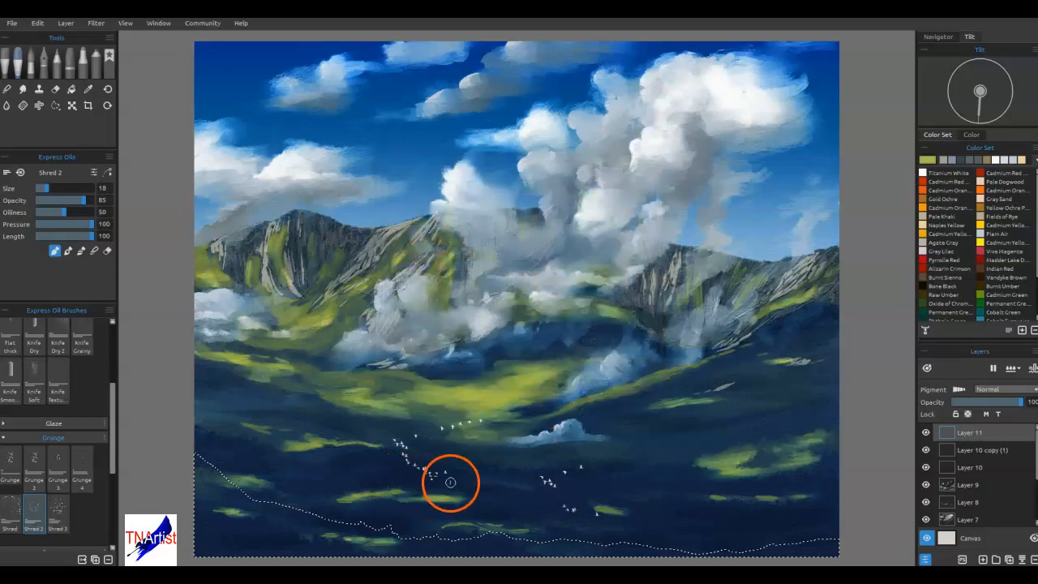
pyautogui.press('g')
pyautogui.click(398, 548)
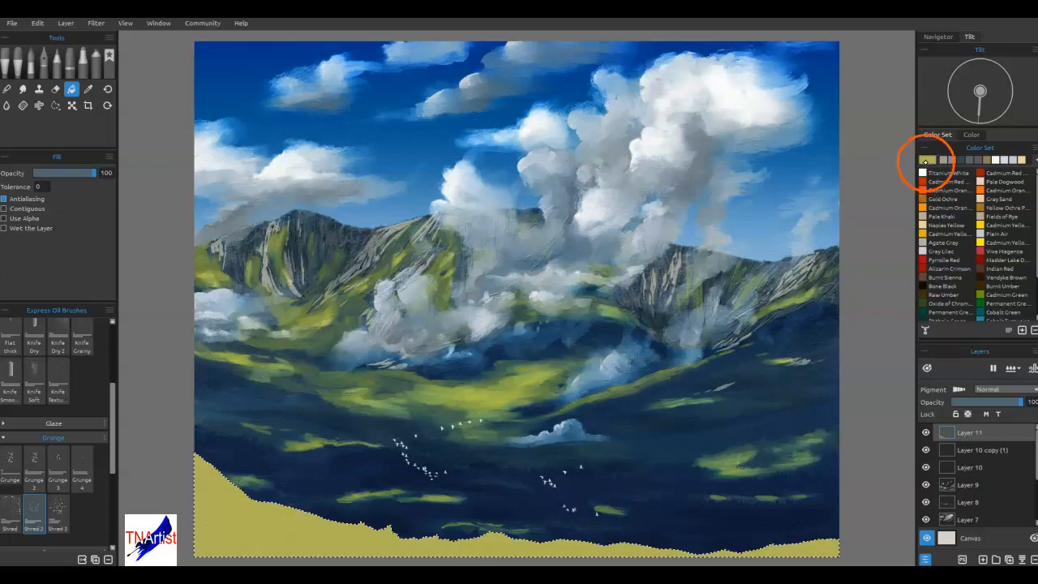
# - Darken the paint colour to #7b7c3b and deselect the foreground strip
pyautogui.click(925, 161)
pyautogui.click(647, 242)
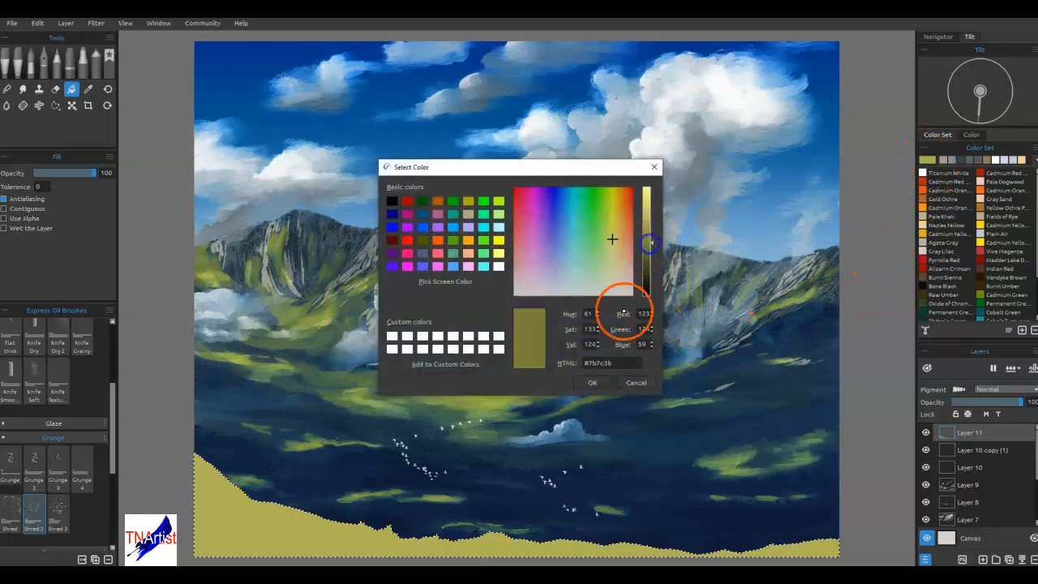
pyautogui.click(595, 383)
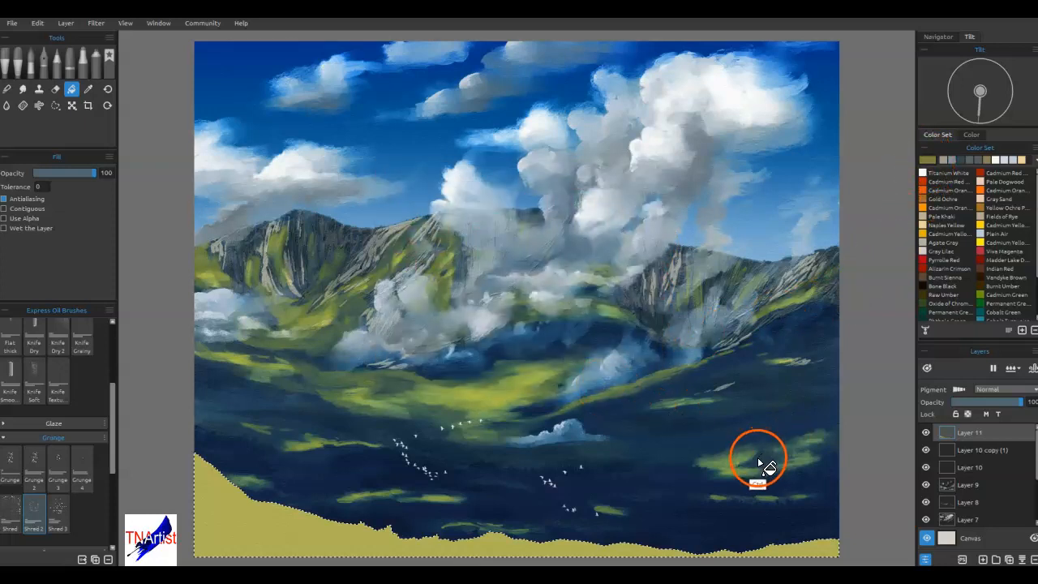
pyautogui.hotkey('ctrl', 'd')
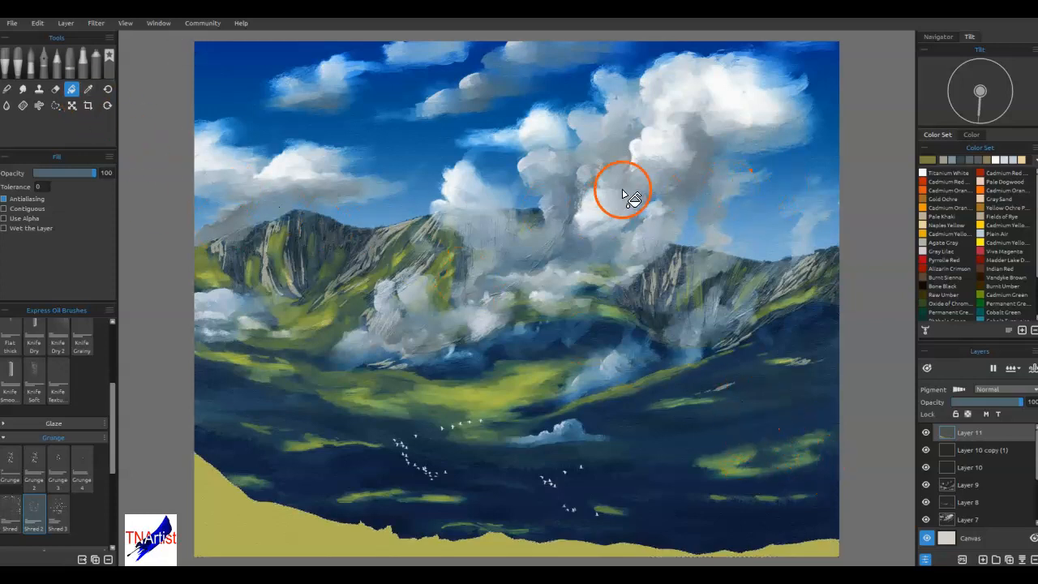
# - Switch to the opaque Hairy brush of Express Oils and enlarge it for painting the foreground
pyautogui.click(16, 60)
pyautogui.scroll(-3, 98, 454)
pyautogui.scroll(-1, 124, 456)
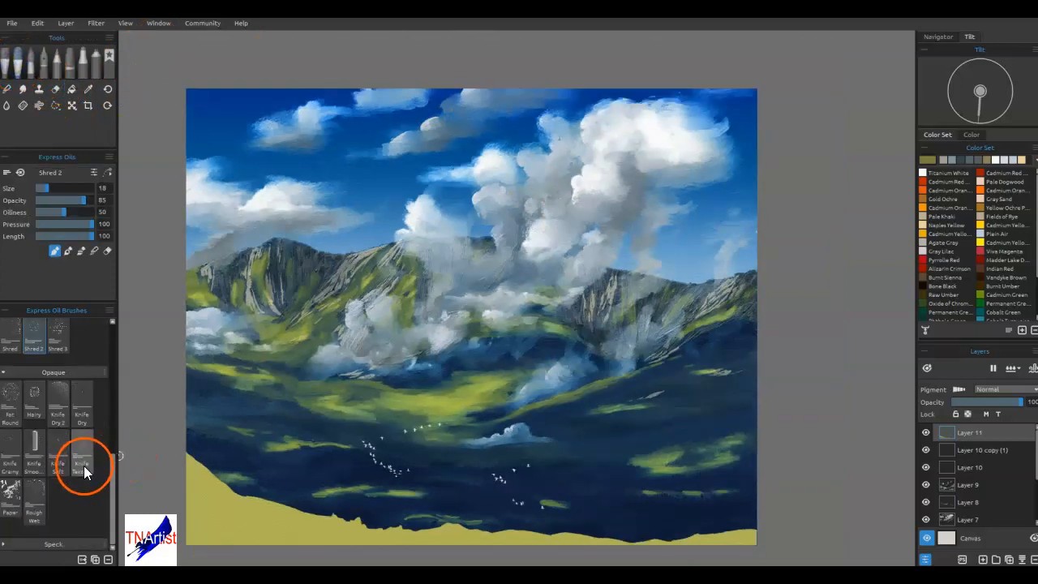
pyautogui.moveTo(463, 399)
pyautogui.mouseDown()
pyautogui.moveTo(557, 267)
pyautogui.moveTo(545, 280)
pyautogui.mouseUp()
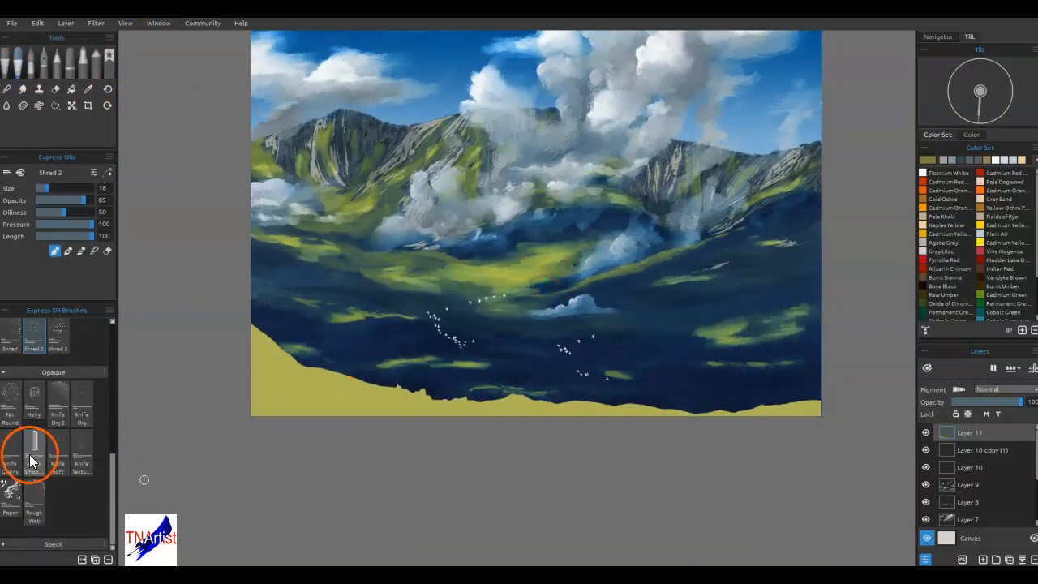
pyautogui.click(36, 402)
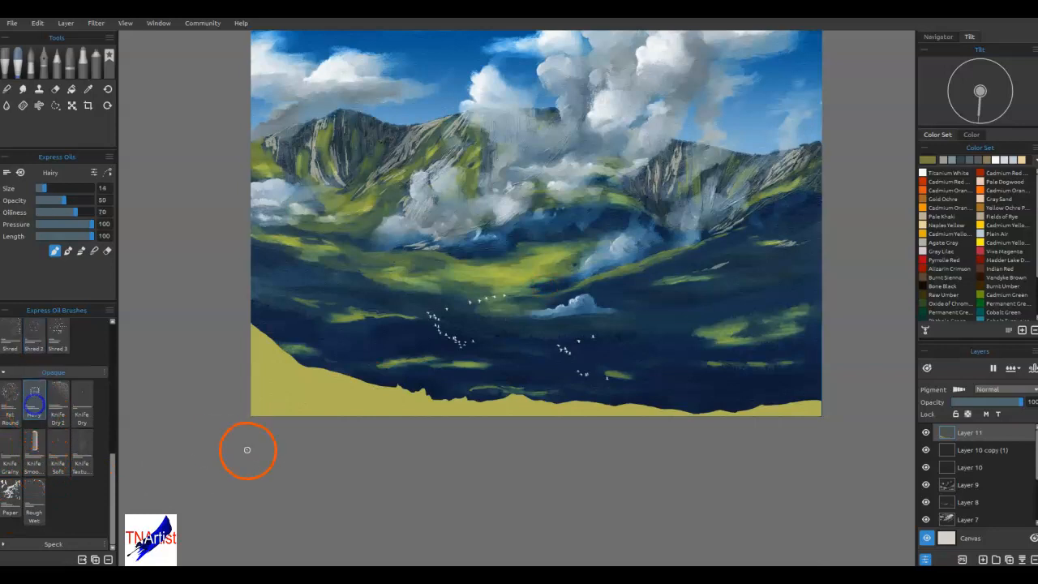
pyautogui.press(']')
pyautogui.press(']')
pyautogui.press(']')
pyautogui.press(']')
pyautogui.press(']')
pyautogui.press(']')
pyautogui.press('[')
pyautogui.press('[')
# - Paint dark olive grass blades with the Hairy brush along the whole foreground strip, breaking up its upper edge
pyautogui.moveTo(333, 439)
pyautogui.mouseDown()
pyautogui.moveTo(359, 411)
pyautogui.moveTo(362, 442)
pyautogui.moveTo(422, 446)
pyautogui.moveTo(466, 424)
pyautogui.moveTo(508, 415)
pyautogui.mouseUp()
pyautogui.moveTo(560, 463); pyautogui.dragTo(581, 405)
pyautogui.moveTo(603, 445)
pyautogui.mouseDown()
pyautogui.moveTo(661, 447)
pyautogui.moveTo(668, 432)
pyautogui.moveTo(666, 461)
pyautogui.moveTo(722, 401)
pyautogui.mouseUp()
pyautogui.moveTo(741, 451); pyautogui.dragTo(761, 411)
pyautogui.moveTo(807, 449)
pyautogui.mouseDown()
pyautogui.moveTo(795, 403)
pyautogui.moveTo(822, 399)
pyautogui.moveTo(765, 401)
pyautogui.mouseUp()
pyautogui.moveTo(613, 448)
pyautogui.mouseDown()
pyautogui.moveTo(568, 408)
pyautogui.moveTo(549, 420)
pyautogui.moveTo(406, 408)
pyautogui.moveTo(269, 366)
pyautogui.moveTo(248, 343)
pyautogui.moveTo(257, 405)
pyautogui.moveTo(287, 424)
pyautogui.moveTo(339, 403)
pyautogui.moveTo(320, 322)
pyautogui.moveTo(247, 387)
pyautogui.moveTo(270, 333)
pyautogui.moveTo(294, 387)
pyautogui.moveTo(375, 394)
pyautogui.moveTo(433, 424)
pyautogui.moveTo(498, 404)
pyautogui.moveTo(732, 426)
pyautogui.moveTo(815, 419)
pyautogui.mouseUp()
# - Reduce the Hairy brush to size 35 and paint finer grass blades over the left foreground, using a lighter olive sampled there
pyautogui.press('[')
pyautogui.press('[')
pyautogui.press('[')
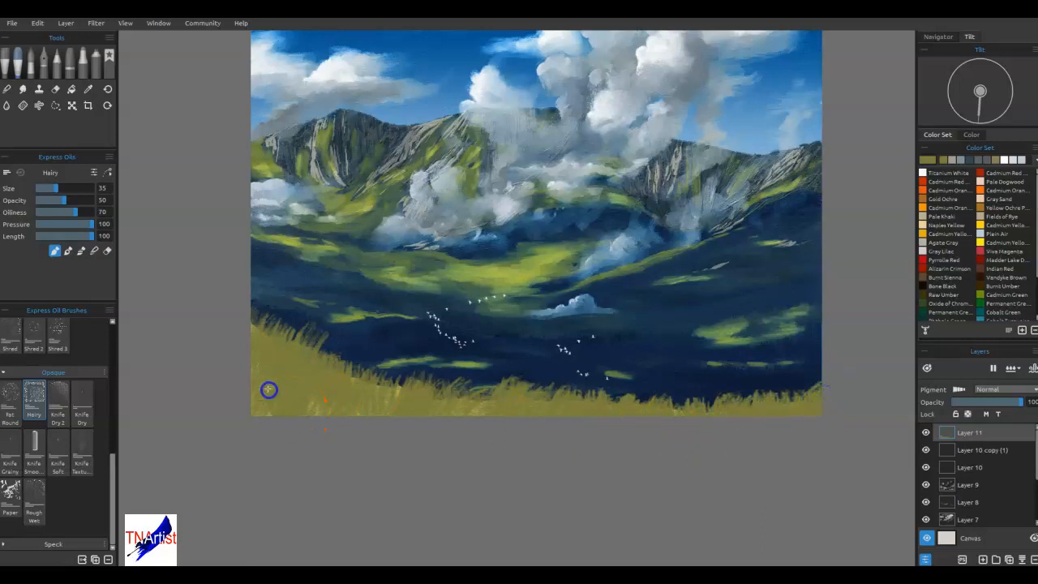
pyautogui.moveTo(357, 372); pyautogui.dragTo(410, 391)
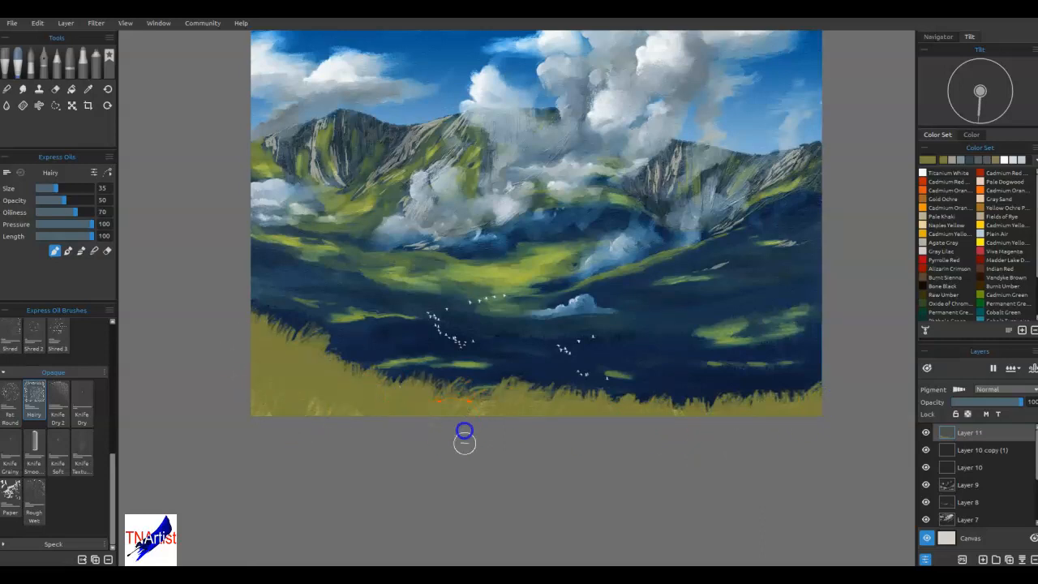
pyautogui.keyDown('alt'); pyautogui.click(268, 420); pyautogui.keyUp('alt')
pyautogui.moveTo(246, 394)
pyautogui.mouseDown()
pyautogui.moveTo(310, 398)
pyautogui.moveTo(337, 372)
pyautogui.mouseUp()
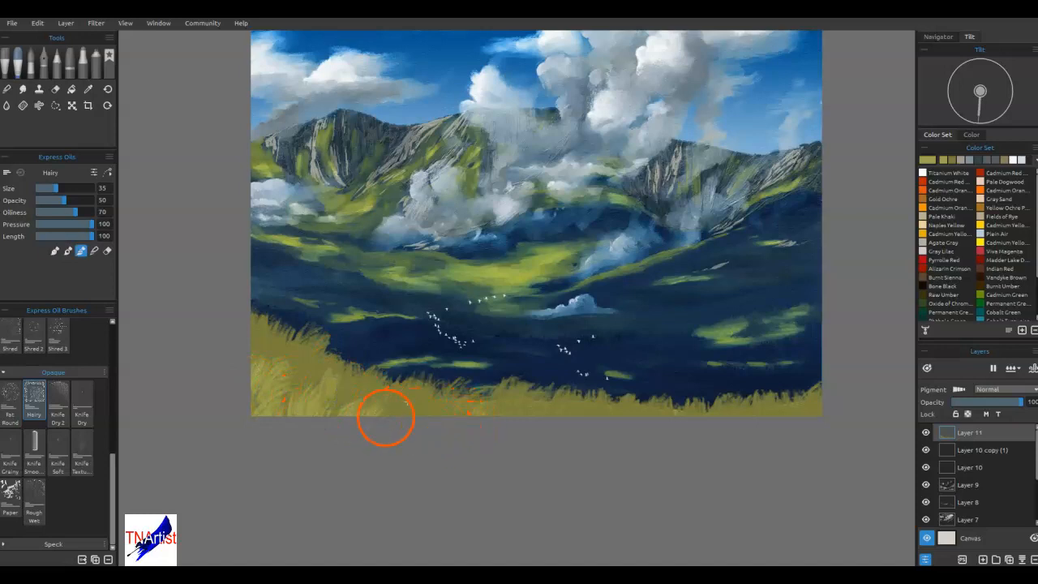
# - Extend the fine Hairy-brush grass blades from the left foreground across the middle and right of the olive strip
pyautogui.moveTo(302, 412); pyautogui.dragTo(268, 358)
pyautogui.moveTo(383, 422)
pyautogui.mouseDown()
pyautogui.moveTo(431, 395)
pyautogui.moveTo(420, 419)
pyautogui.moveTo(434, 397)
pyautogui.moveTo(408, 391)
pyautogui.moveTo(449, 400)
pyautogui.mouseUp()
pyautogui.moveTo(478, 436); pyautogui.dragTo(498, 391)
pyautogui.moveTo(491, 432)
pyautogui.mouseDown()
pyautogui.moveTo(567, 411)
pyautogui.moveTo(580, 391)
pyautogui.mouseUp()
pyautogui.moveTo(615, 430); pyautogui.dragTo(641, 387)
pyautogui.moveTo(783, 405); pyautogui.dragTo(811, 429)
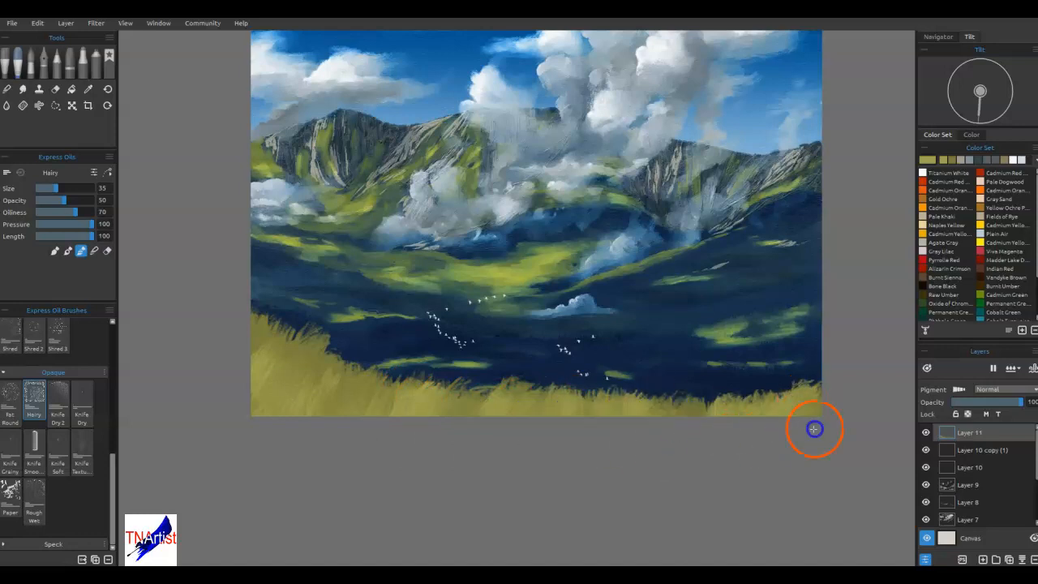
pyautogui.moveTo(496, 396)
pyautogui.mouseDown()
pyautogui.moveTo(479, 419)
pyautogui.moveTo(436, 431)
pyautogui.mouseUp()
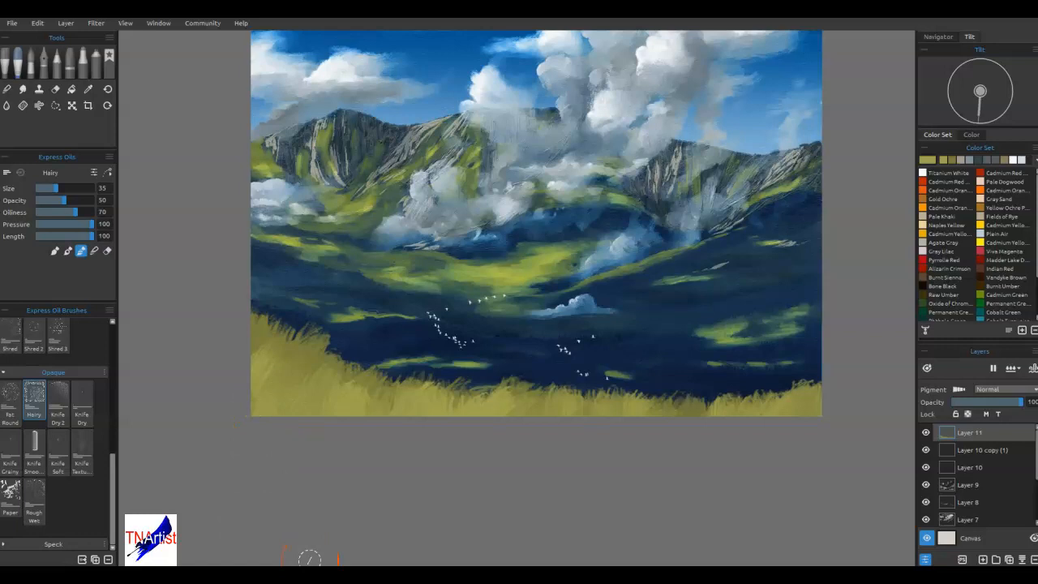
# - Switch to the Dip Pen ink brush at size 14 and draw long, thin blades in a sampled olive over the left foreground grass
pyautogui.click(44, 67)
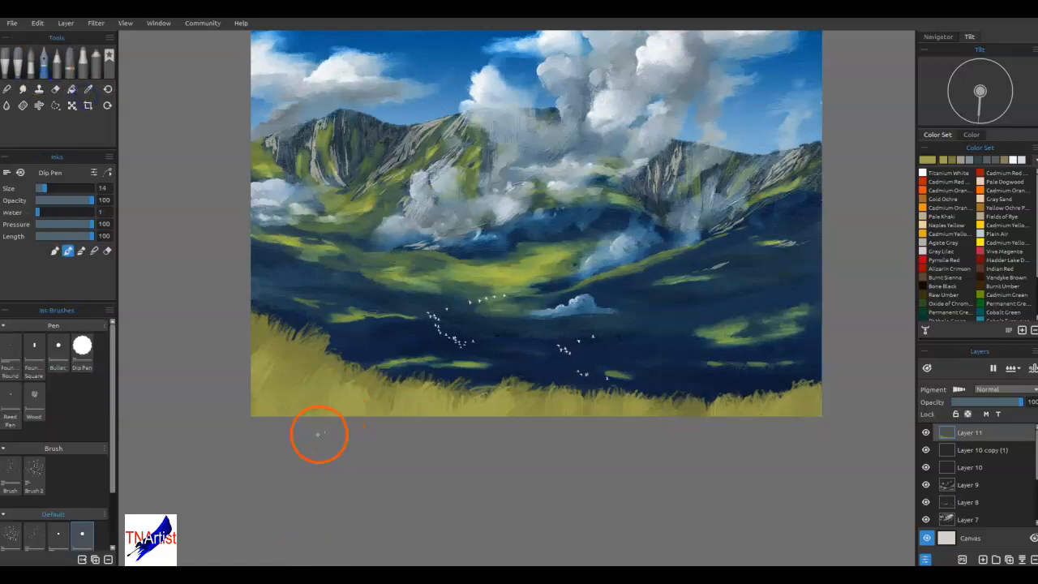
pyautogui.press('i')
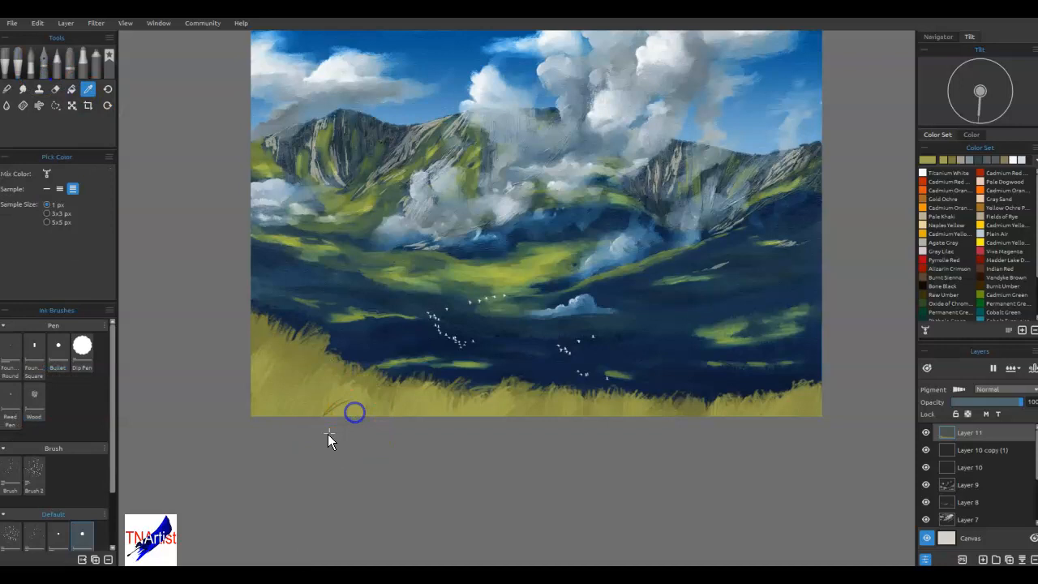
pyautogui.press('b')
pyautogui.moveTo(317, 426); pyautogui.dragTo(370, 381)
pyautogui.moveTo(280, 464); pyautogui.dragTo(275, 388)
pyautogui.moveTo(245, 457); pyautogui.dragTo(296, 382)
pyautogui.moveTo(227, 439); pyautogui.dragTo(276, 355)
pyautogui.moveTo(243, 427); pyautogui.dragTo(264, 320)
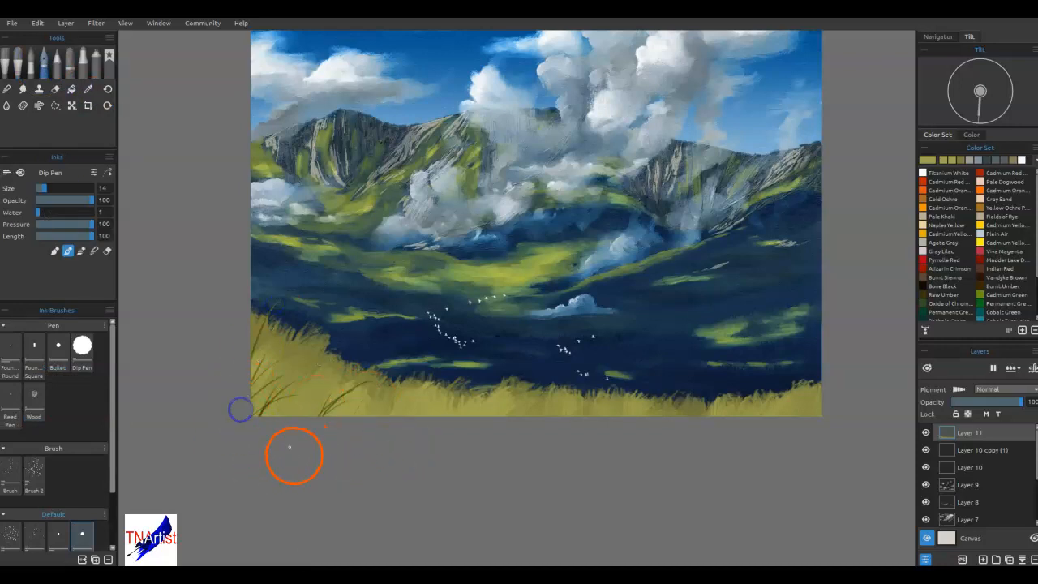
# - Draw tall curved Dip Pen grass blades along the foreground, working from the right corner across to the left edge
pyautogui.moveTo(791, 434)
pyautogui.mouseDown()
pyautogui.moveTo(779, 382)
pyautogui.moveTo(766, 392)
pyautogui.mouseUp()
pyautogui.moveTo(816, 454)
pyautogui.mouseDown()
pyautogui.moveTo(780, 388)
pyautogui.moveTo(794, 339)
pyautogui.mouseUp()
pyautogui.moveTo(725, 447); pyautogui.dragTo(765, 371)
pyautogui.moveTo(711, 467)
pyautogui.mouseDown()
pyautogui.moveTo(716, 447)
pyautogui.moveTo(698, 410)
pyautogui.mouseUp()
pyautogui.moveTo(598, 456); pyautogui.dragTo(615, 384)
pyautogui.moveTo(517, 441); pyautogui.dragTo(489, 422)
pyautogui.moveTo(484, 459); pyautogui.dragTo(487, 419)
pyautogui.moveTo(436, 449); pyautogui.dragTo(461, 411)
pyautogui.moveTo(403, 451); pyautogui.dragTo(418, 379)
pyautogui.moveTo(354, 450)
pyautogui.mouseDown()
pyautogui.moveTo(370, 398)
pyautogui.moveTo(343, 387)
pyautogui.mouseUp()
pyautogui.moveTo(292, 438); pyautogui.dragTo(327, 364)
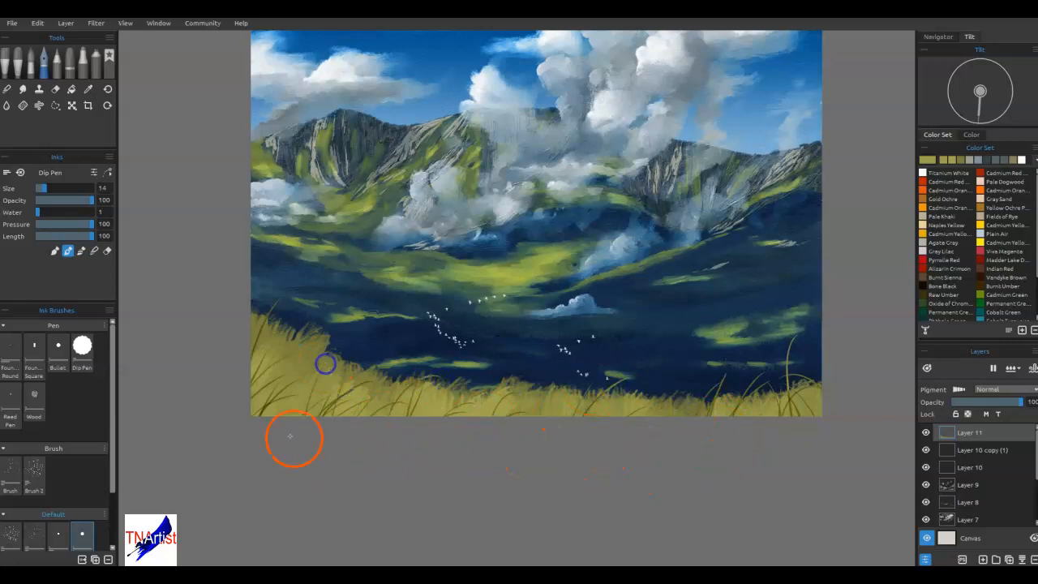
pyautogui.moveTo(240, 435); pyautogui.dragTo(269, 369)
pyautogui.moveTo(232, 403); pyautogui.dragTo(283, 336)
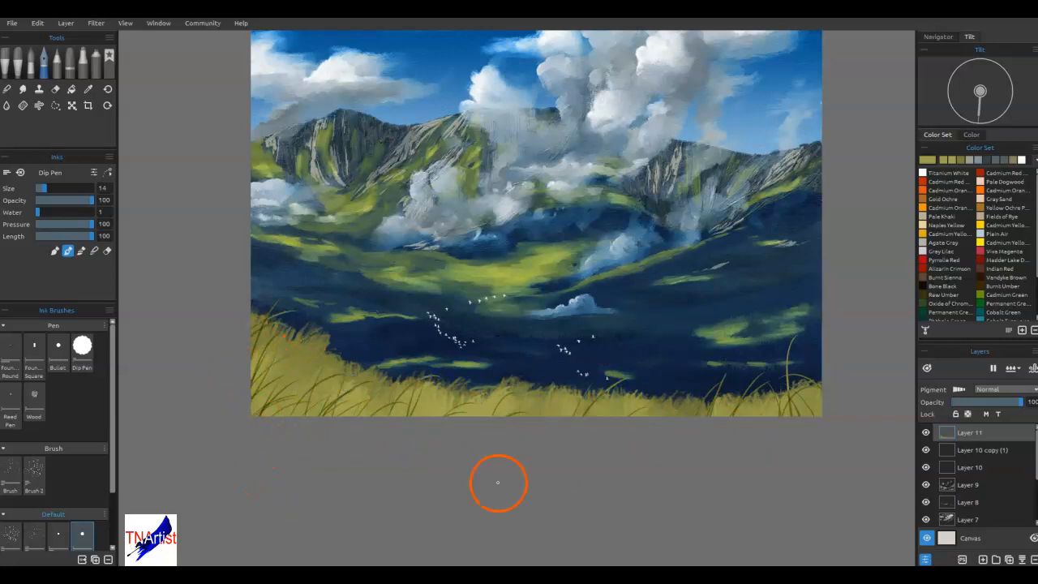
# - Thicken the grass with a second pass of crossing Dip Pen blades, densest in the right and left foreground clumps
pyautogui.moveTo(624, 439)
pyautogui.mouseDown()
pyautogui.moveTo(656, 418)
pyautogui.moveTo(665, 385)
pyautogui.mouseUp()
pyautogui.moveTo(675, 421)
pyautogui.mouseDown()
pyautogui.moveTo(695, 373)
pyautogui.moveTo(767, 380)
pyautogui.mouseUp()
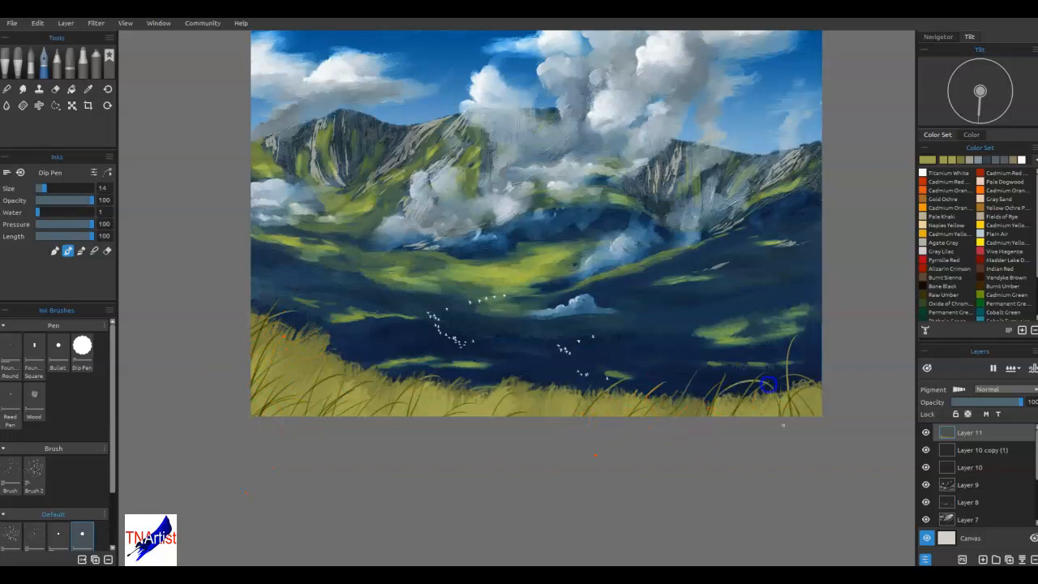
pyautogui.moveTo(792, 434)
pyautogui.mouseDown()
pyautogui.moveTo(827, 395)
pyautogui.moveTo(821, 425)
pyautogui.mouseUp()
pyautogui.moveTo(716, 450); pyautogui.dragTo(708, 408)
pyautogui.moveTo(481, 468); pyautogui.dragTo(505, 412)
pyautogui.moveTo(449, 450)
pyautogui.mouseDown()
pyautogui.moveTo(481, 431)
pyautogui.moveTo(490, 405)
pyautogui.mouseUp()
pyautogui.moveTo(408, 441); pyautogui.dragTo(438, 398)
pyautogui.moveTo(347, 435)
pyautogui.mouseDown()
pyautogui.moveTo(365, 405)
pyautogui.moveTo(378, 421)
pyautogui.mouseUp()
pyautogui.moveTo(289, 431); pyautogui.dragTo(310, 374)
pyautogui.moveTo(285, 431); pyautogui.dragTo(281, 378)
pyautogui.moveTo(244, 461); pyautogui.dragTo(299, 357)
pyautogui.moveTo(265, 440); pyautogui.dragTo(321, 402)
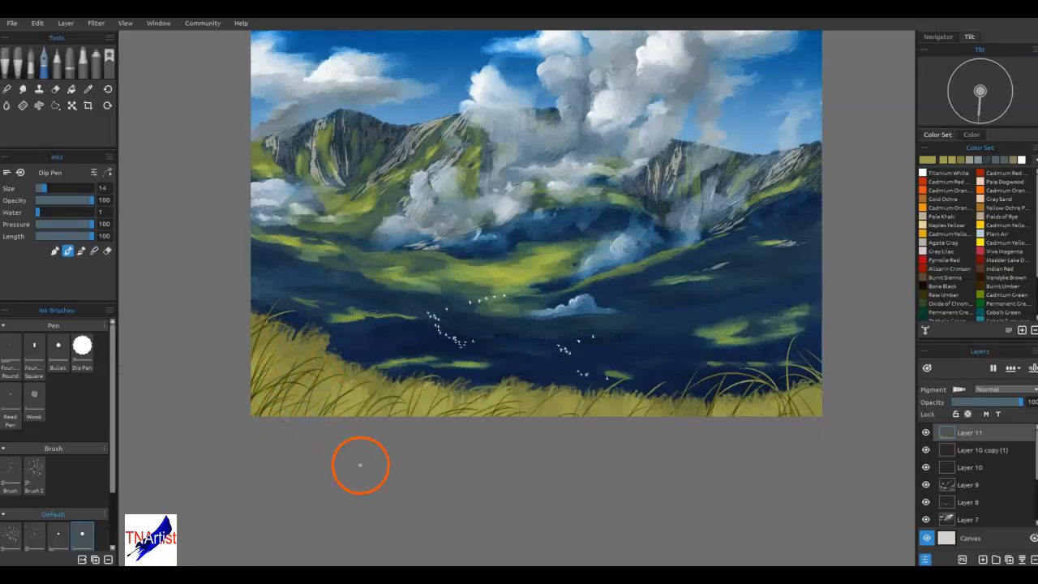
# - Switch to the Charcoal 2 pencil at size 7 and add hair-thin grass blades to the left, middle and right foreground
pyautogui.click(56, 59)
pyautogui.moveTo(300, 451)
pyautogui.mouseDown()
pyautogui.moveTo(377, 421)
pyautogui.moveTo(338, 394)
pyautogui.mouseUp()
pyautogui.moveTo(311, 352); pyautogui.dragTo(340, 326)
pyautogui.moveTo(244, 443)
pyautogui.mouseDown()
pyautogui.moveTo(261, 432)
pyautogui.moveTo(284, 309)
pyautogui.mouseUp()
pyautogui.moveTo(238, 366); pyautogui.dragTo(280, 297)
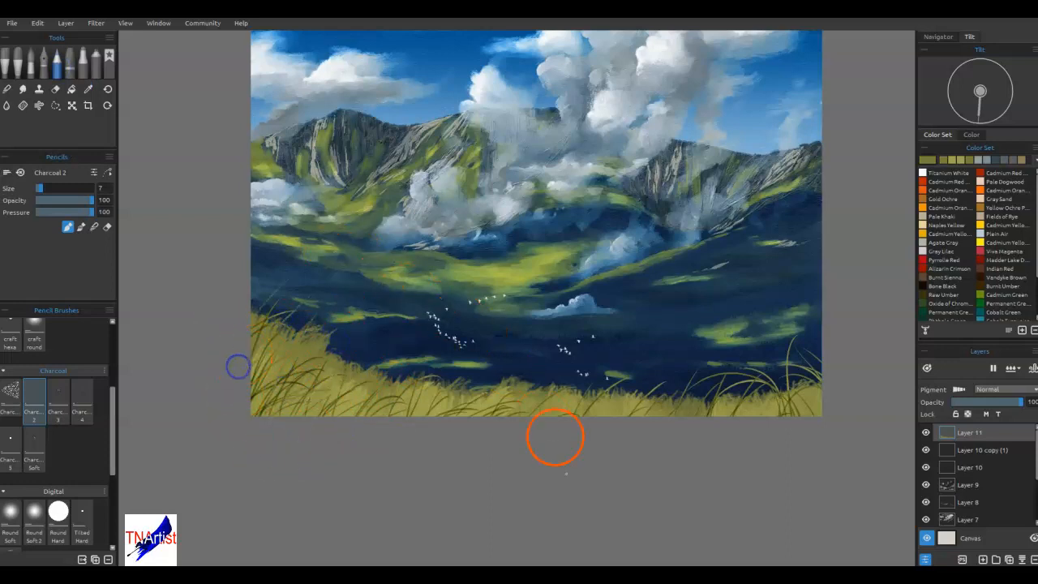
pyautogui.moveTo(524, 454)
pyautogui.mouseDown()
pyautogui.moveTo(570, 424)
pyautogui.moveTo(628, 433)
pyautogui.mouseUp()
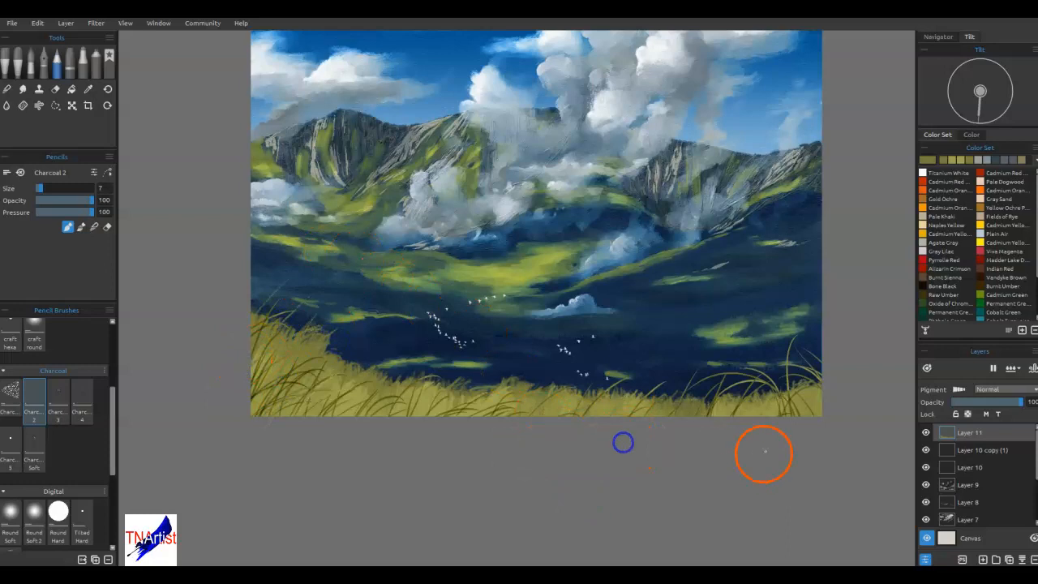
pyautogui.moveTo(834, 418)
pyautogui.mouseDown()
pyautogui.moveTo(770, 386)
pyautogui.moveTo(799, 363)
pyautogui.moveTo(727, 413)
pyautogui.mouseUp()
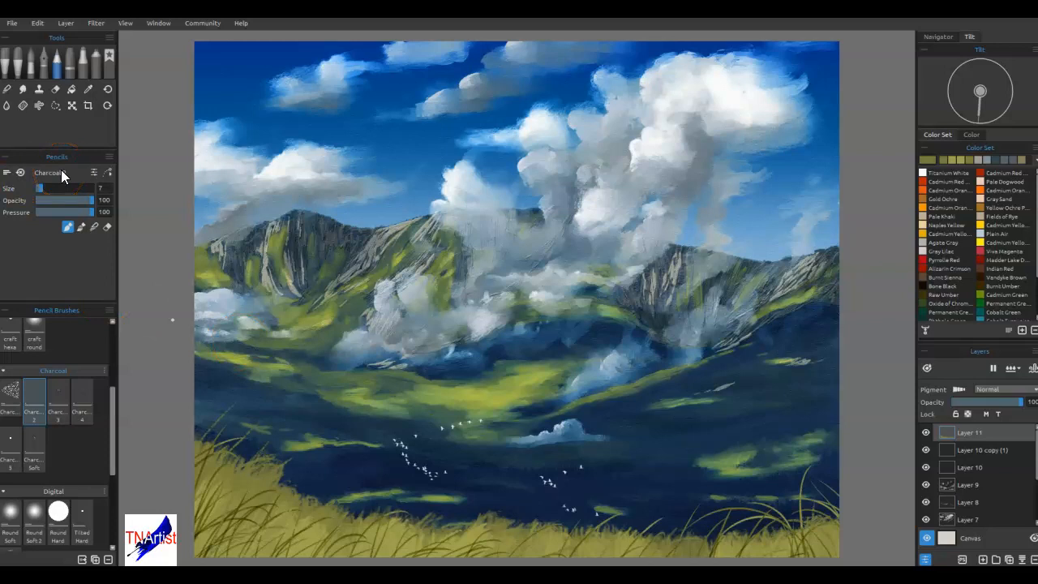
# - Choose the Splats brush from the Spatter watercolors and set the paint colour to Cadmium Red
pyautogui.click(32, 67)
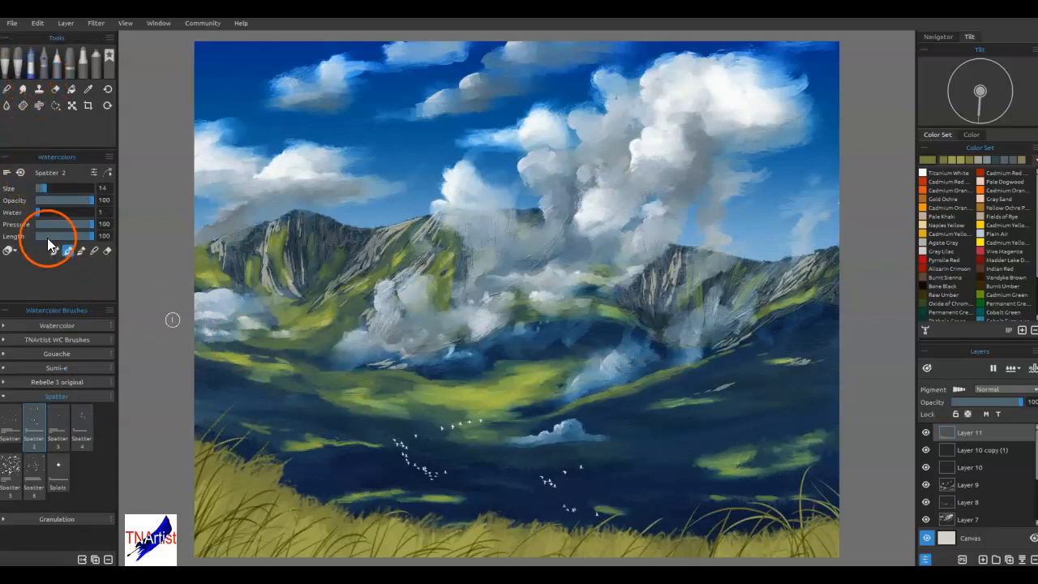
pyautogui.click(57, 469)
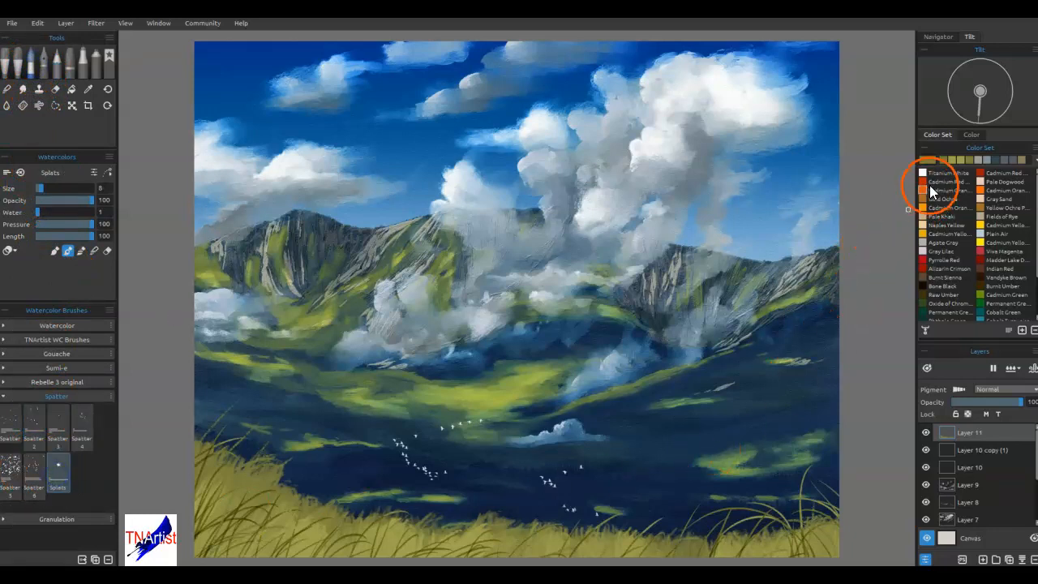
pyautogui.click(926, 182)
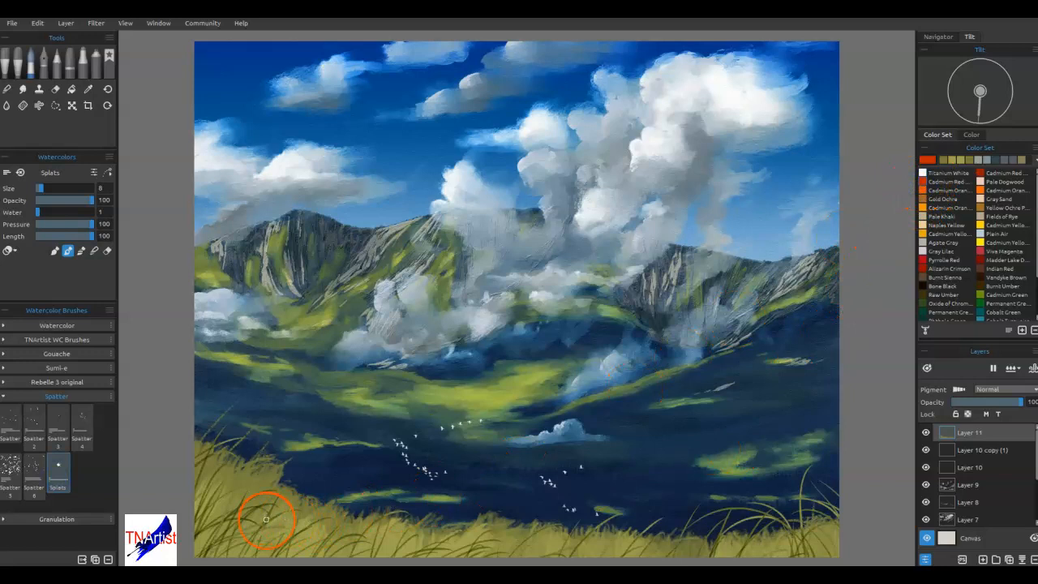
# - Try painting red splats on the left foreground grass with the Splats brush enlarged to size 90
pyautogui.press(']')
pyautogui.click(230, 500)
pyautogui.hotkey('ctrl', 'z')
pyautogui.press(']')
pyautogui.click(258, 513)
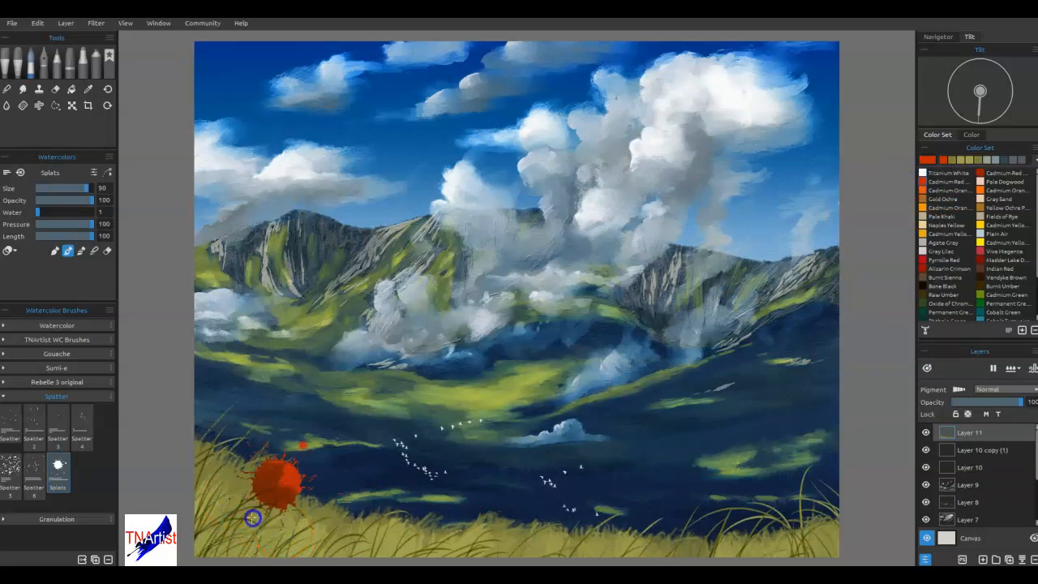
pyautogui.hotkey('ctrl', 'z')
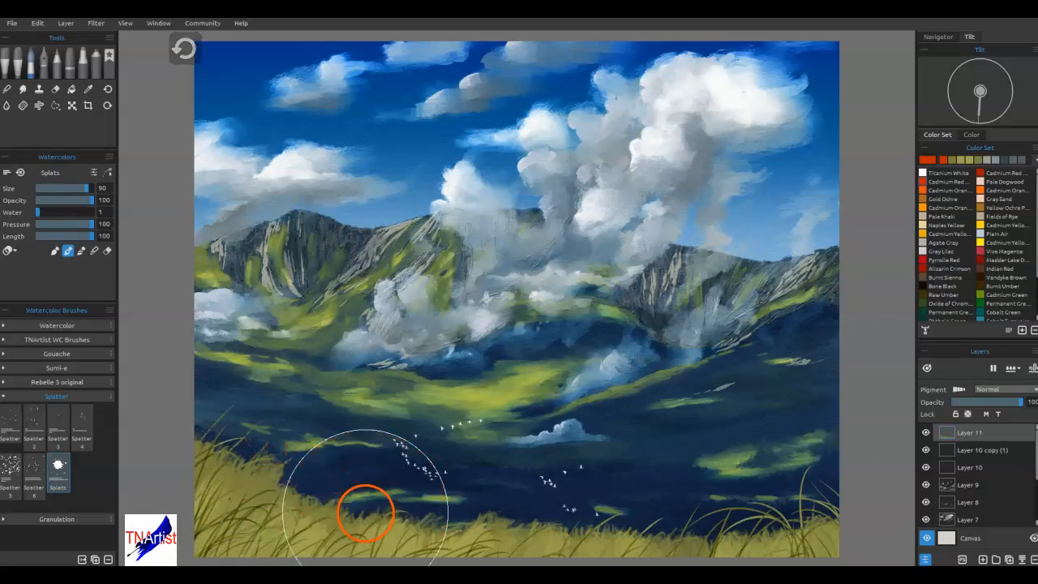
# - Try scattering red flecks over the foreground grass with the Spatter 6 brush reduced to size 20
pyautogui.click(35, 469)
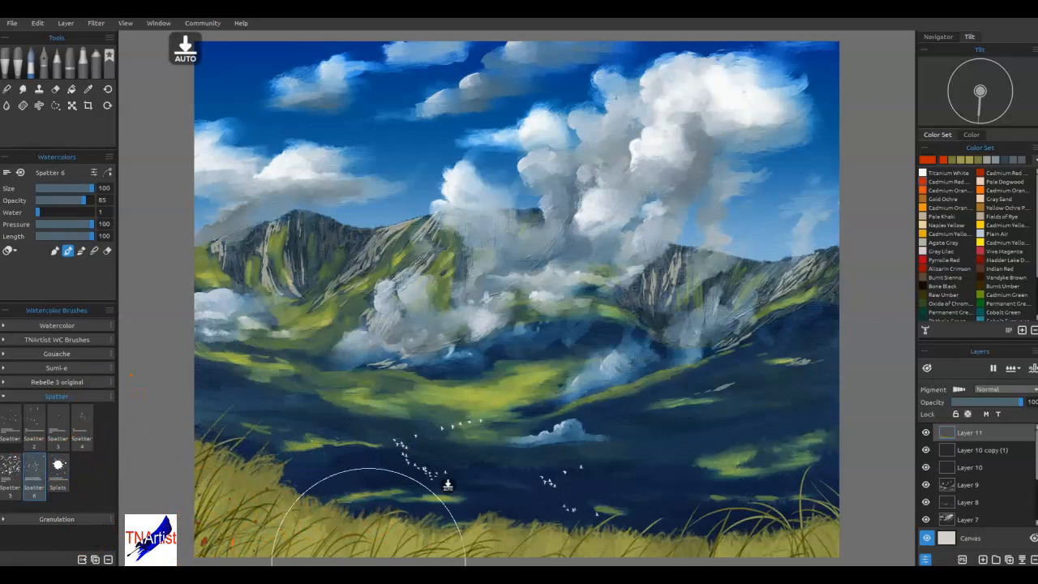
pyautogui.press('[')
pyautogui.press('[')
pyautogui.press('[')
pyautogui.press('[')
pyautogui.press('[')
pyautogui.press('[')
pyautogui.press('[')
pyautogui.press('[')
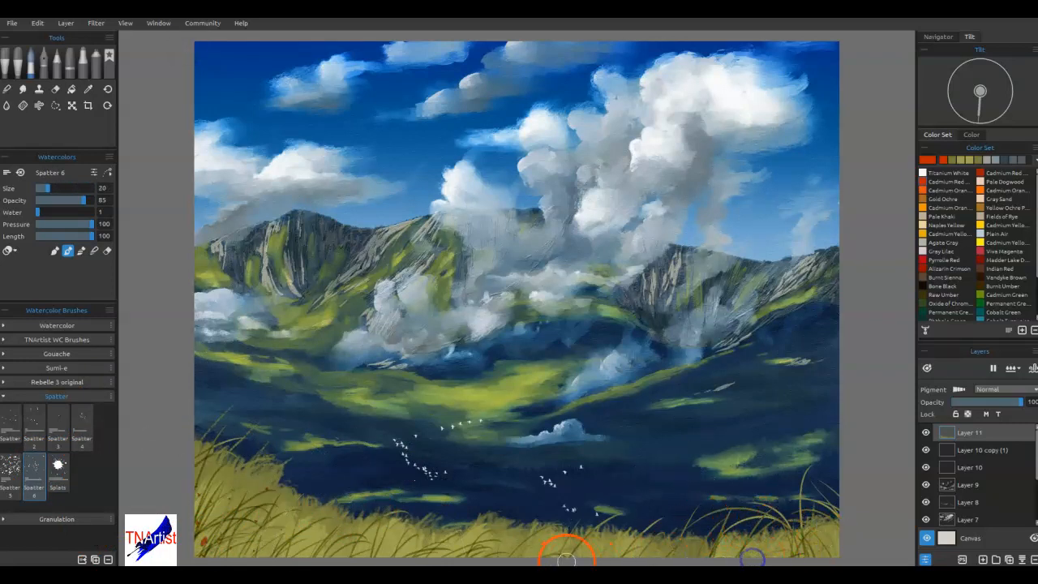
pyautogui.hotkey('ctrl', 'z')
# - Lay a finely perforated stencil over the painting and dab red through it onto the grass with the Hairy oil brush
pyautogui.hotkey('ctrl', 'h')
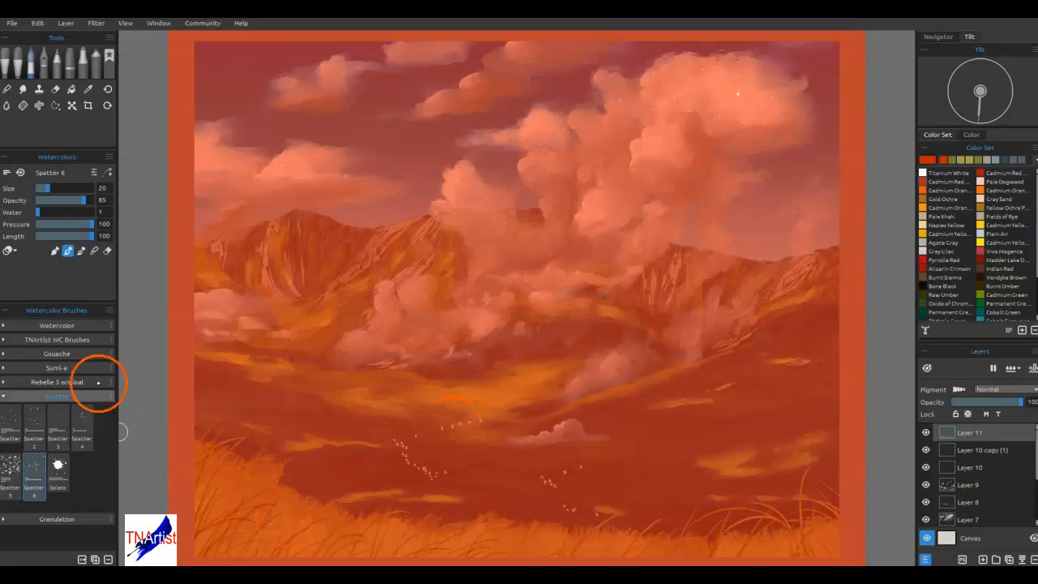
pyautogui.click(18, 61)
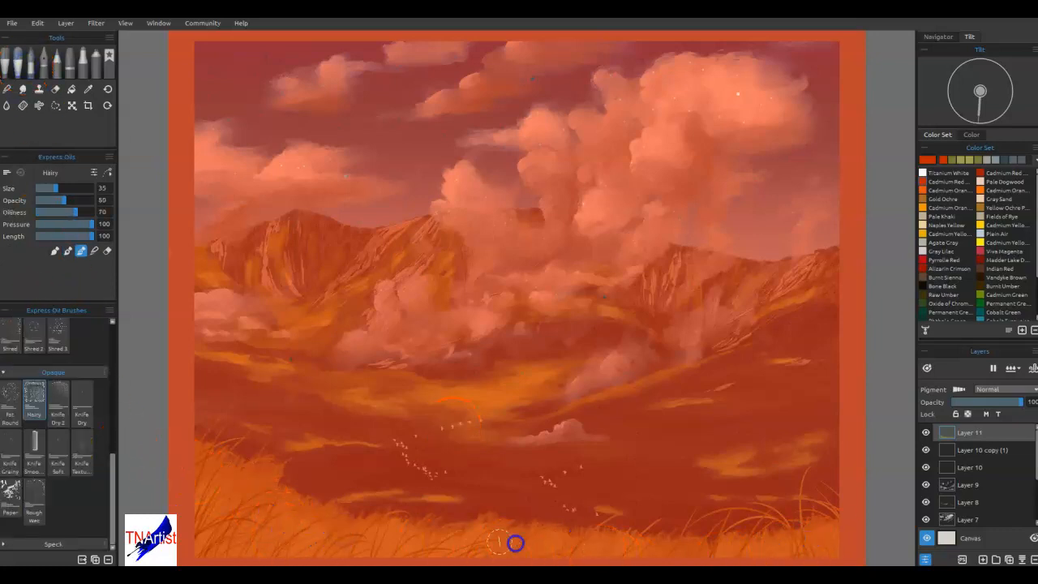
pyautogui.moveTo(630, 414)
pyautogui.mouseDown()
pyautogui.moveTo(654, 394)
pyautogui.moveTo(683, 331)
pyautogui.moveTo(652, 420)
pyautogui.moveTo(684, 443)
pyautogui.moveTo(575, 452)
pyautogui.moveTo(563, 440)
pyautogui.mouseUp()
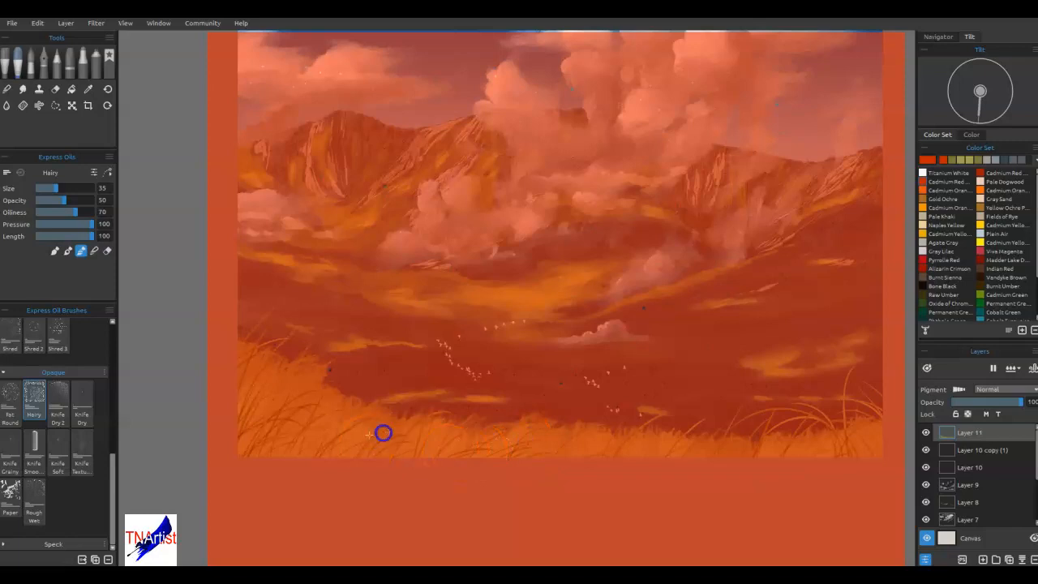
# - Paint Cobalt Turquoise and Gray Lilac flower flecks through the stencil onto the foreground grass
pyautogui.click(985, 313)
pyautogui.scroll(-2, 989, 313)
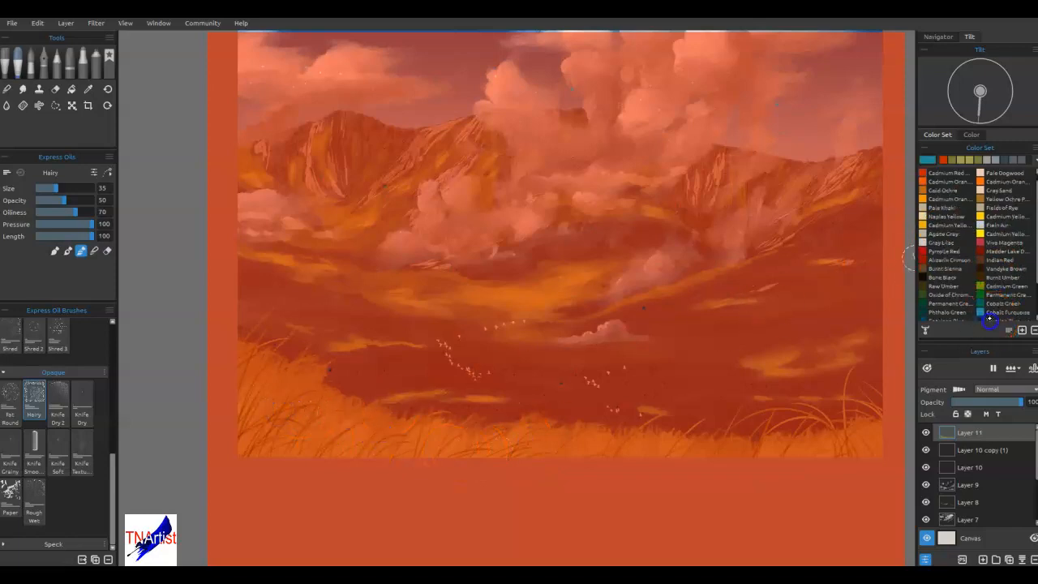
pyautogui.click(993, 304)
pyautogui.moveTo(365, 418)
pyautogui.mouseDown()
pyautogui.moveTo(312, 439)
pyautogui.moveTo(274, 440)
pyautogui.moveTo(252, 404)
pyautogui.mouseUp()
pyautogui.moveTo(858, 433); pyautogui.dragTo(843, 435)
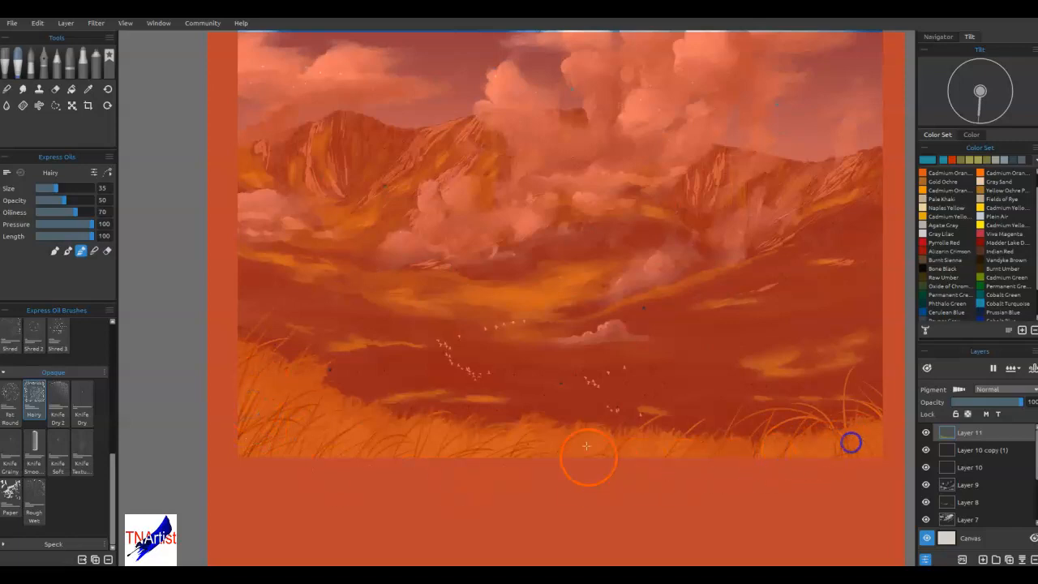
pyautogui.click(934, 233)
pyautogui.moveTo(392, 441)
pyautogui.mouseDown()
pyautogui.moveTo(338, 453)
pyautogui.moveTo(310, 406)
pyautogui.moveTo(282, 413)
pyautogui.moveTo(241, 382)
pyautogui.mouseUp()
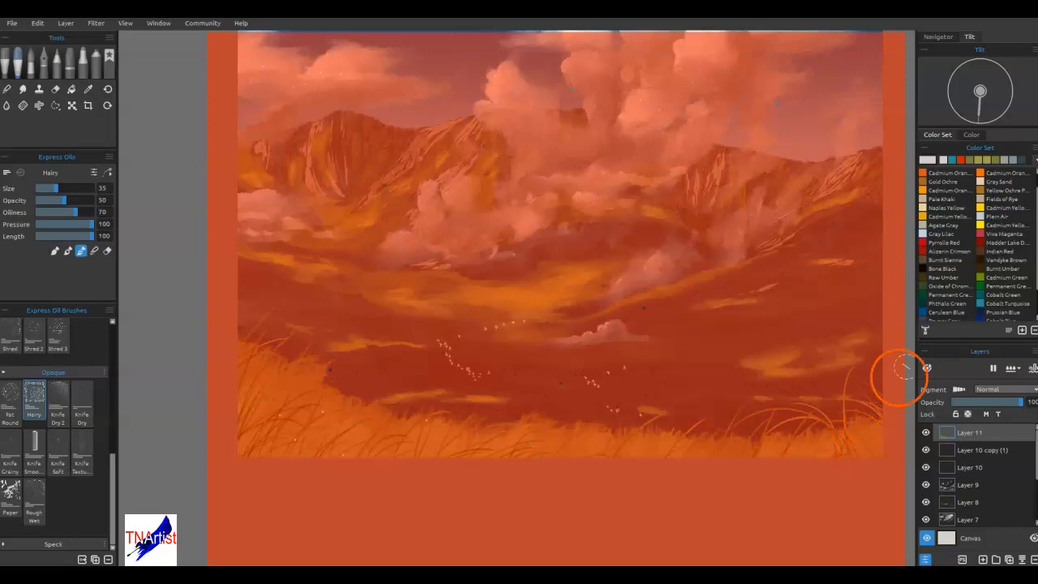
# - Add Viva Magenta flecks to the foreground grass through the stencil, and remove the stencil from the canvas
pyautogui.click(1003, 233)
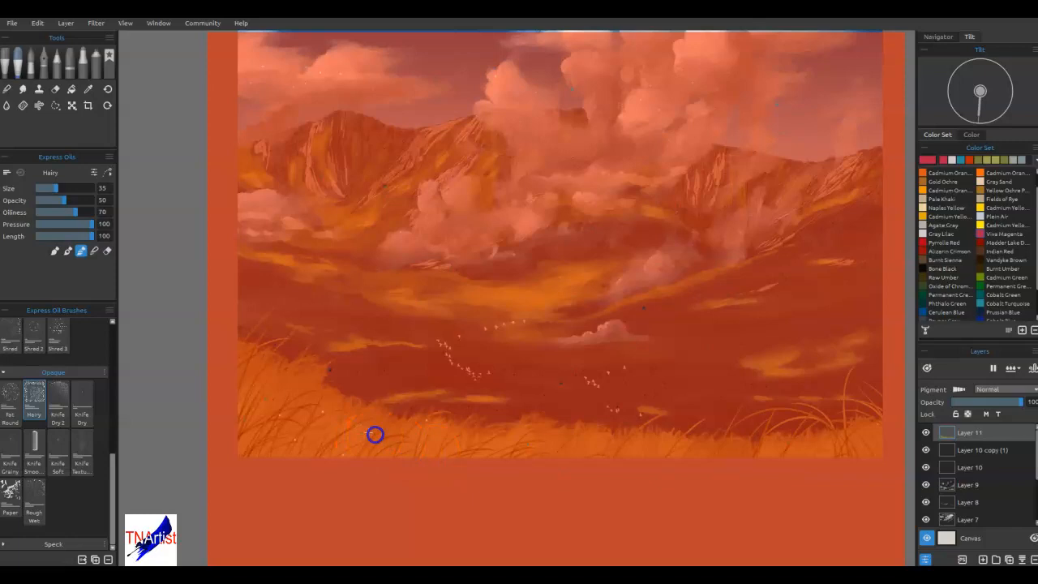
pyautogui.moveTo(379, 382); pyautogui.dragTo(375, 424)
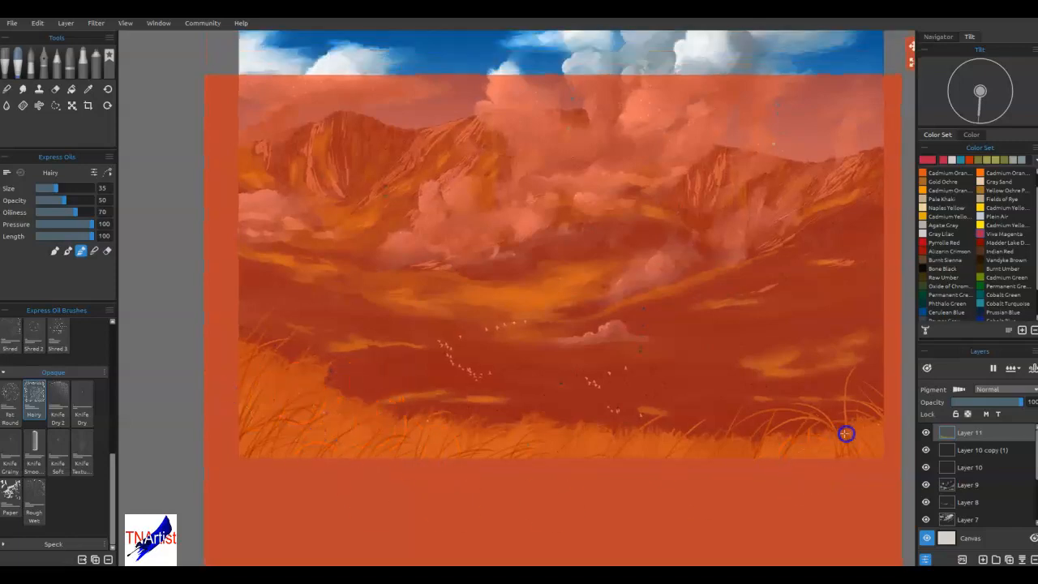
pyautogui.press('Escape')
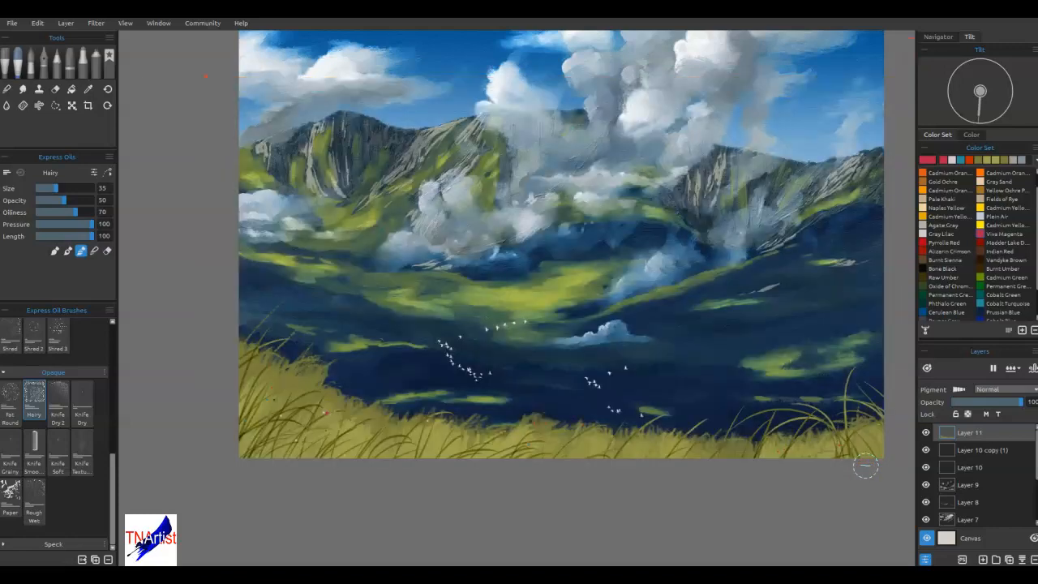
pyautogui.hotkey('ctrl', '0')
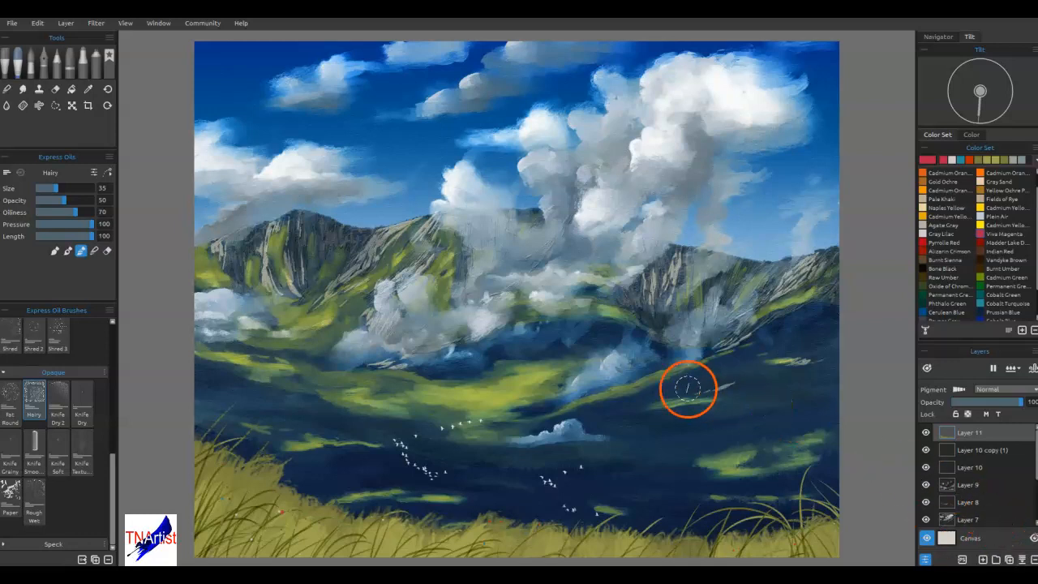
# - Turn on Pigment mode for Layer 11 and check the pigment setting of the layers below it, down to Layer 1
pyautogui.click(959, 387)
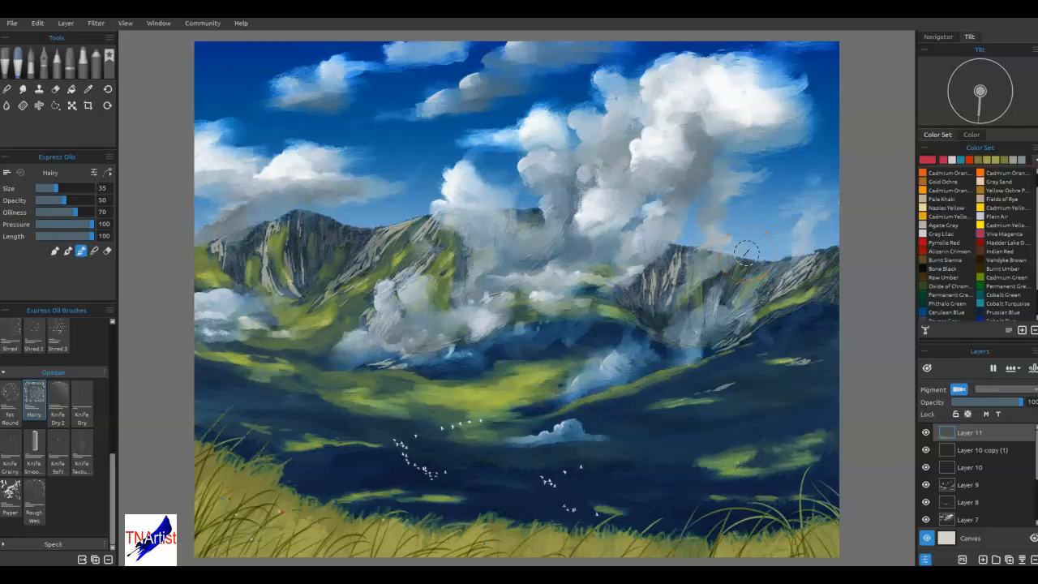
pyautogui.click(971, 468)
pyautogui.click(975, 485)
pyautogui.click(977, 502)
pyautogui.click(973, 487)
pyautogui.click(974, 520)
pyautogui.click(978, 453)
pyautogui.scroll(-3, 976, 452)
pyautogui.click(978, 469)
pyautogui.click(980, 484)
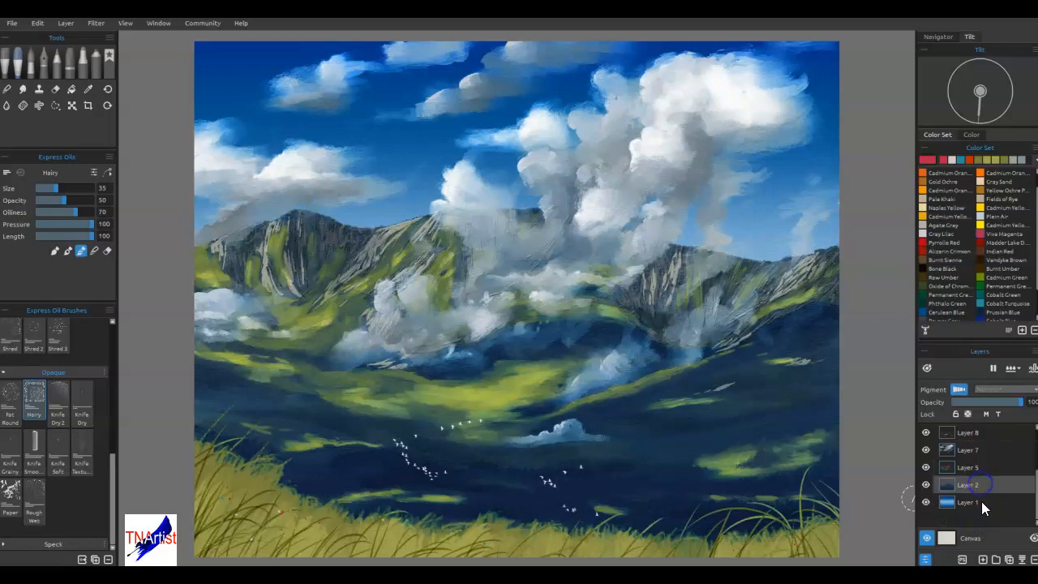
pyautogui.click(981, 501)
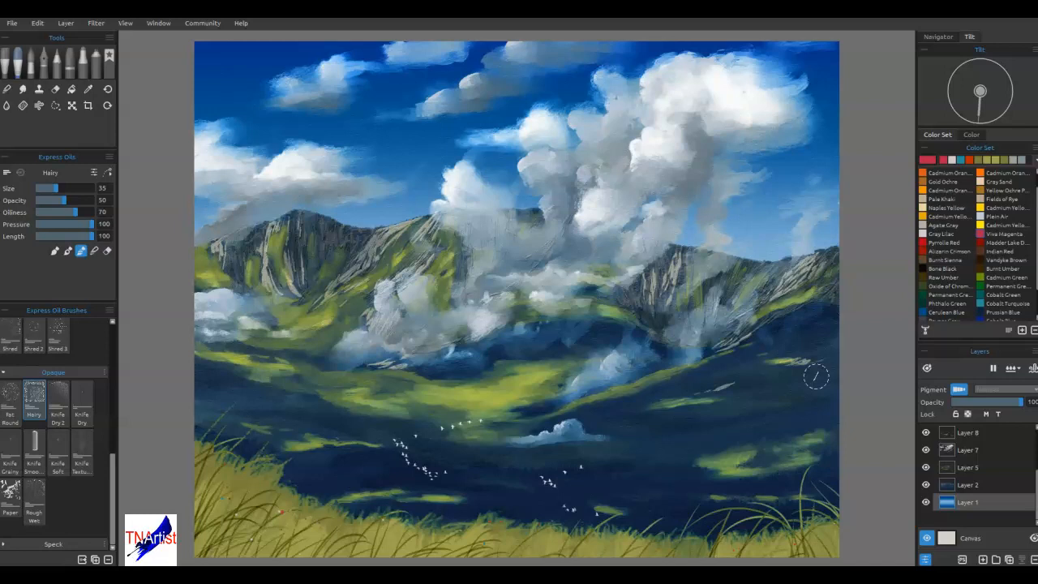
# - Briefly hide and restore Layer 8 and Layer 11 to compare the painting, and turn off Pigment mode for Layer 11
pyautogui.click(927, 433)
pyautogui.click(926, 433)
pyautogui.scroll(3, 976, 446)
pyautogui.click(926, 432)
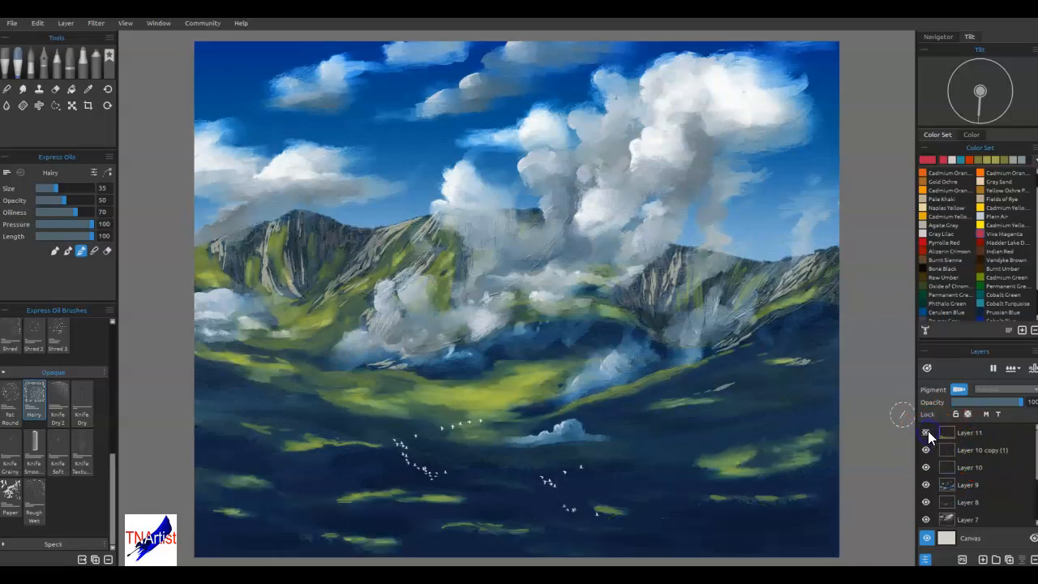
pyautogui.click(926, 432)
pyautogui.click(954, 431)
pyautogui.click(959, 391)
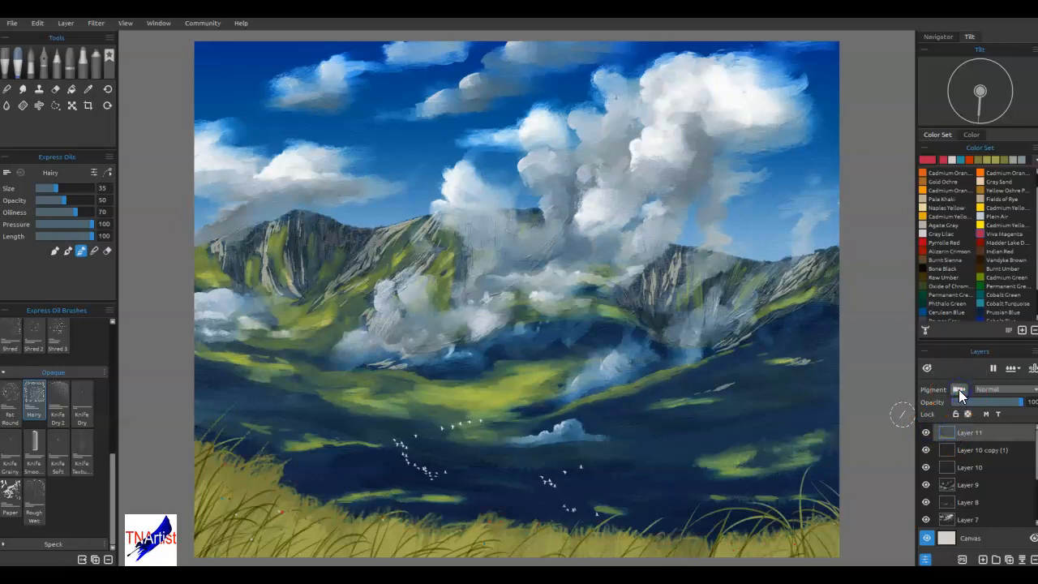